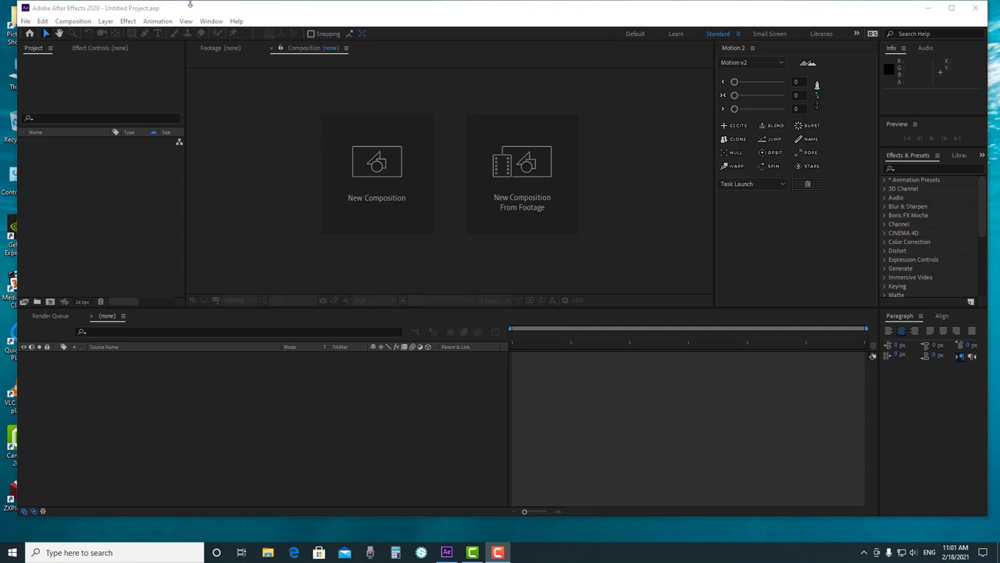
Start a file import into the project and select tutc4d 006.aec in the 006 folder
double_click(219, 9)
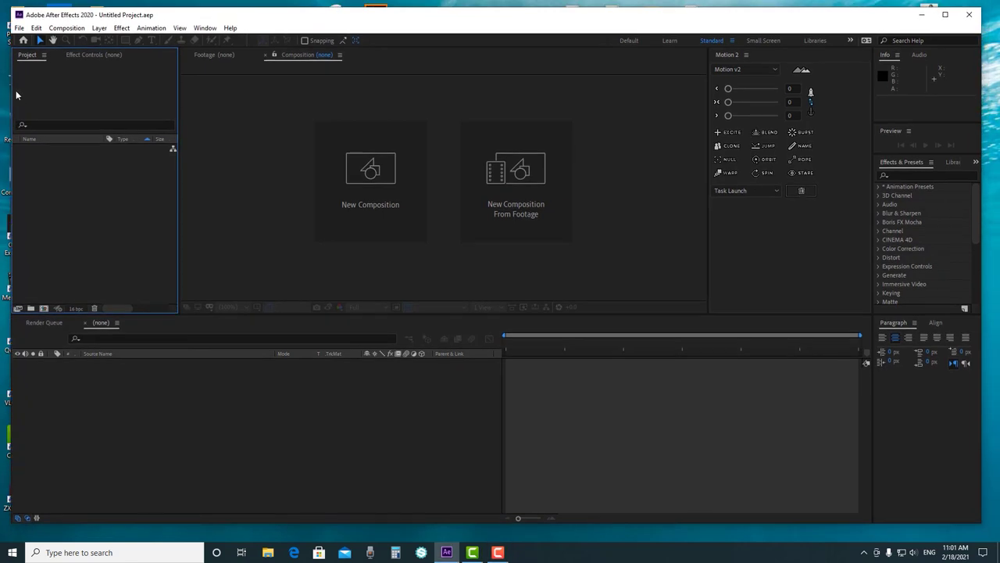
right_click(77, 167)
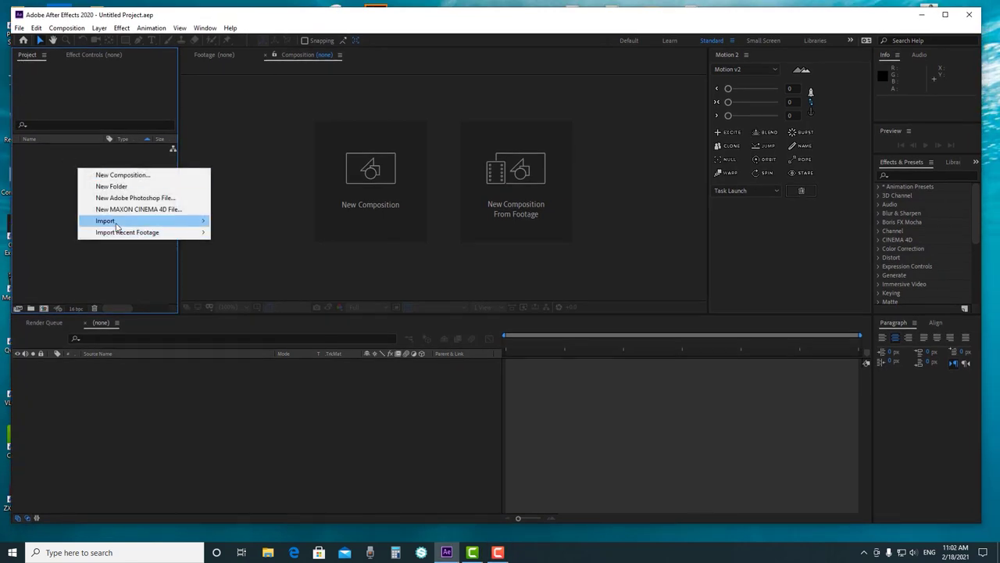
mouse_move(118, 222)
click(239, 221)
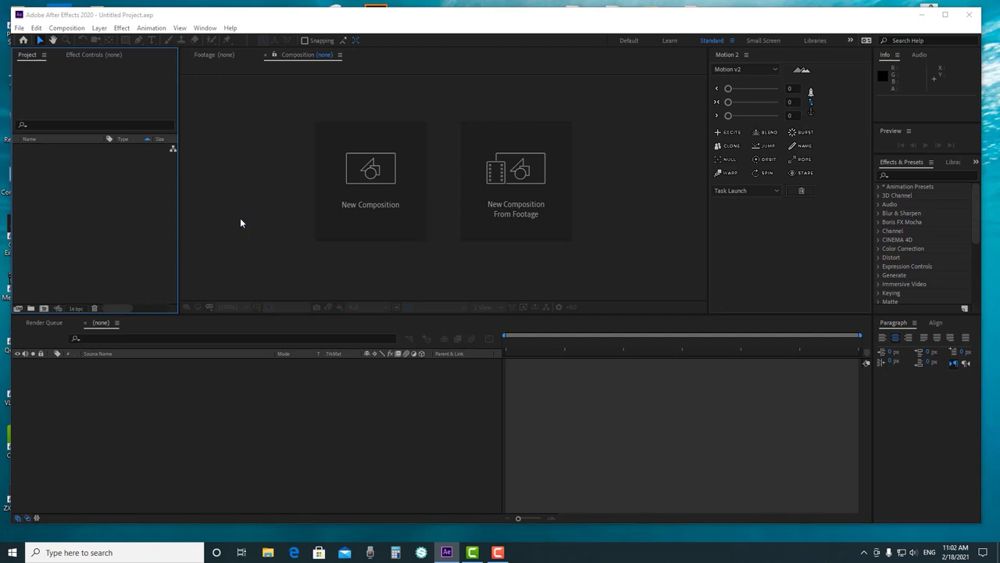
click(258, 203)
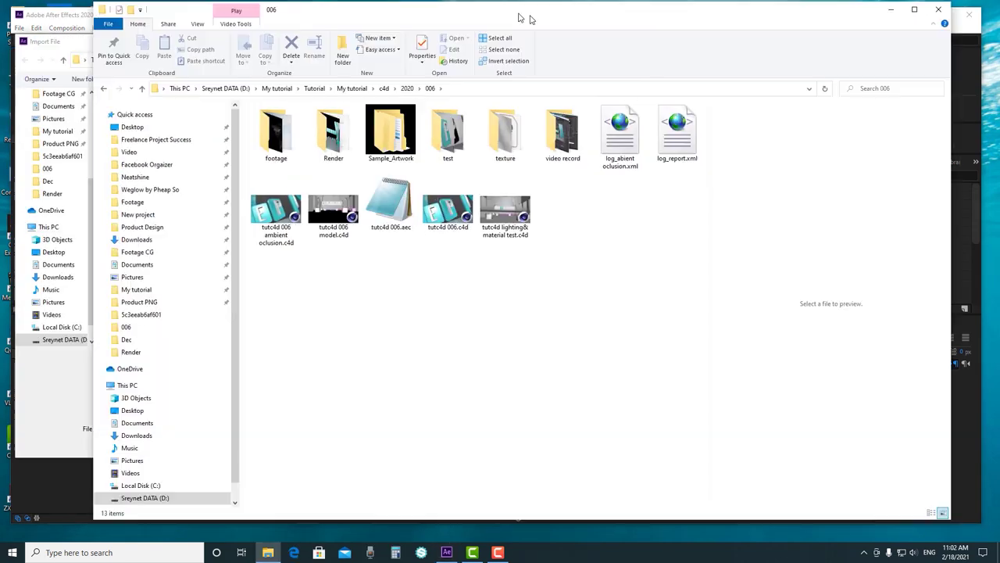
Switch to File Explorer and open tutc4d 006.aec from the 006 folder in Notepad
drag(528, 18, 486, 24)
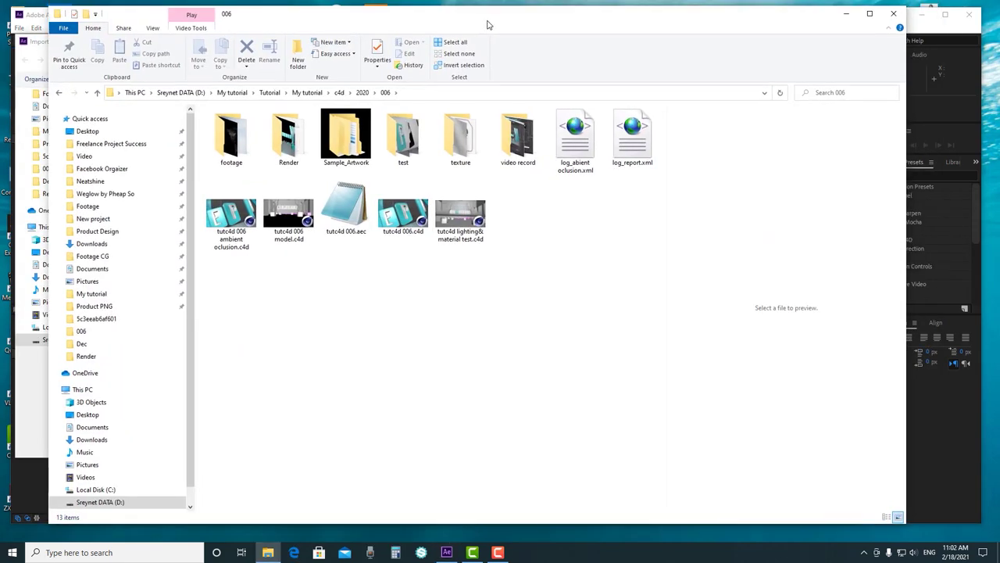
click(329, 213)
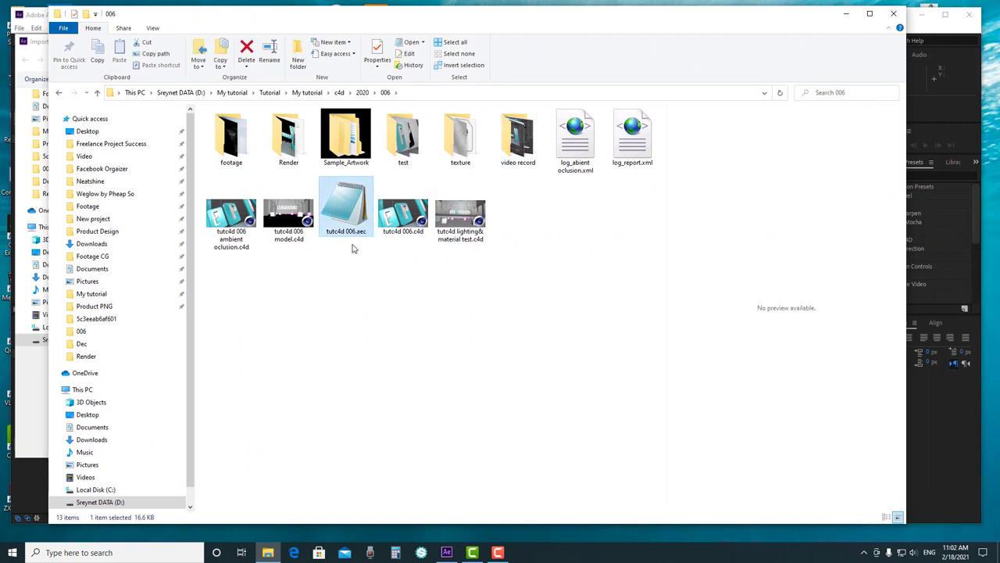
right_click(350, 213)
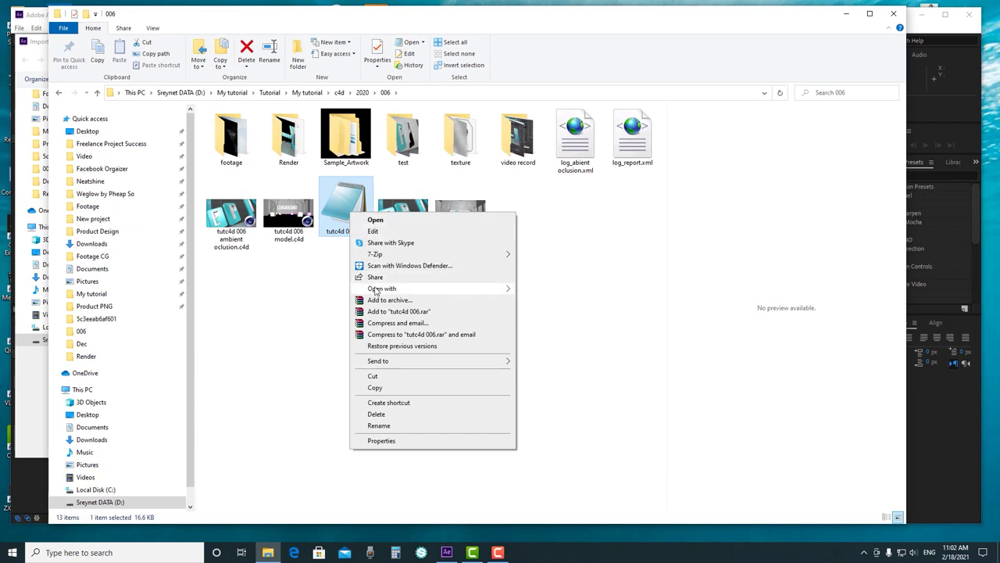
mouse_move(377, 289)
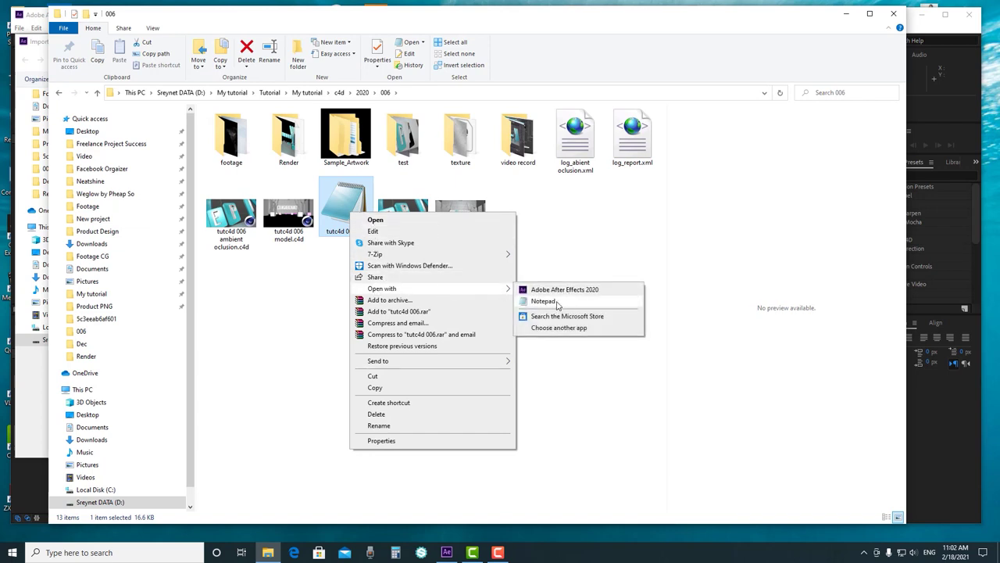
click(557, 302)
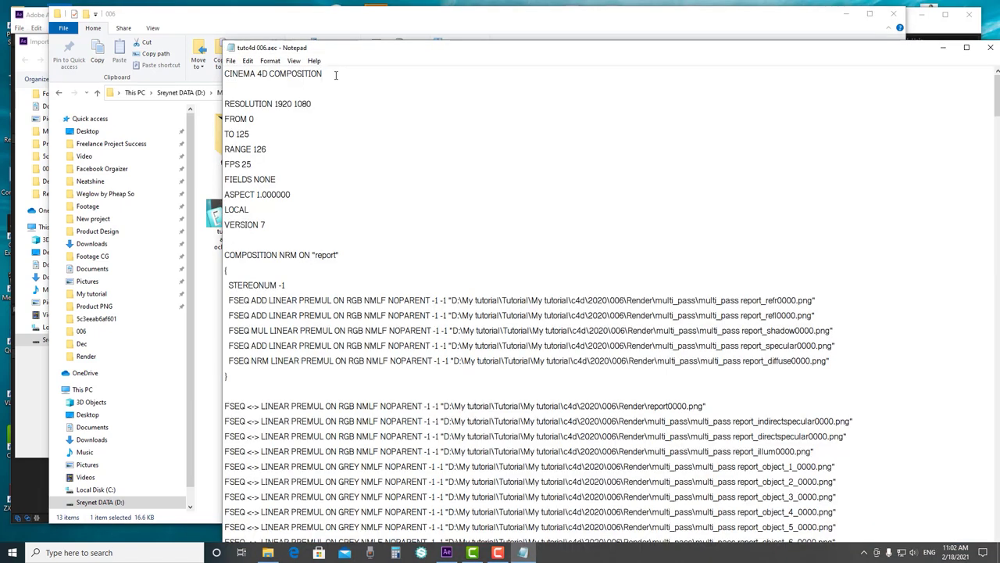
Examine the "CINEMA 4D COMPOSITION" header line of tutc4d 006.aec, and close Notepad
drag(336, 75, 221, 75)
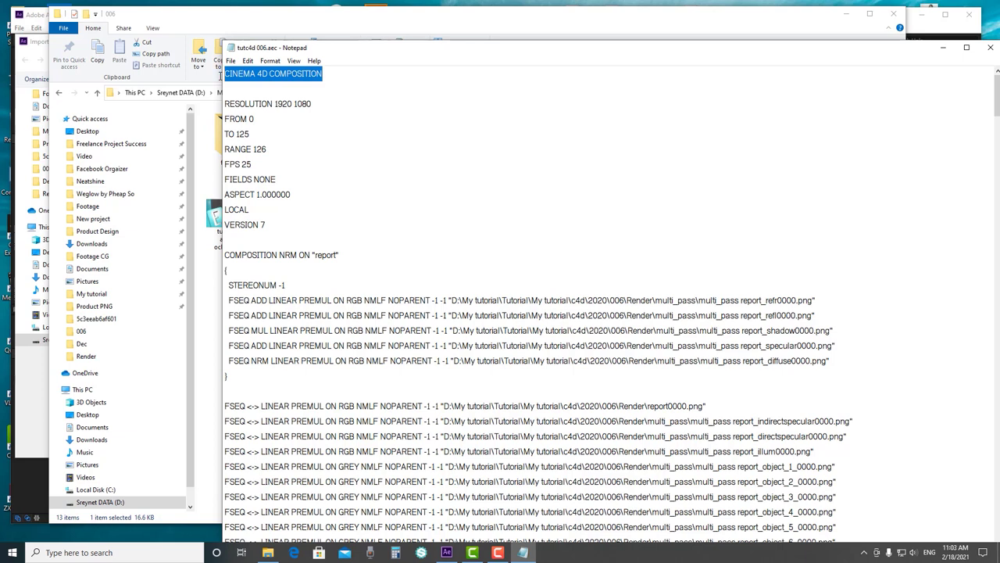
key(Right)
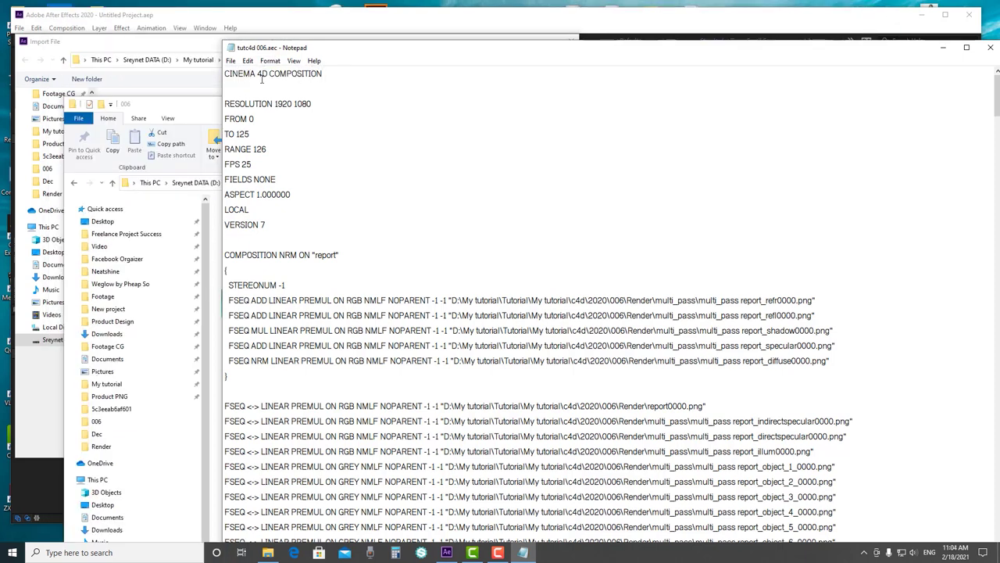
drag(255, 73, 323, 75)
click(226, 75)
click(335, 77)
click(230, 60)
click(726, 139)
click(990, 48)
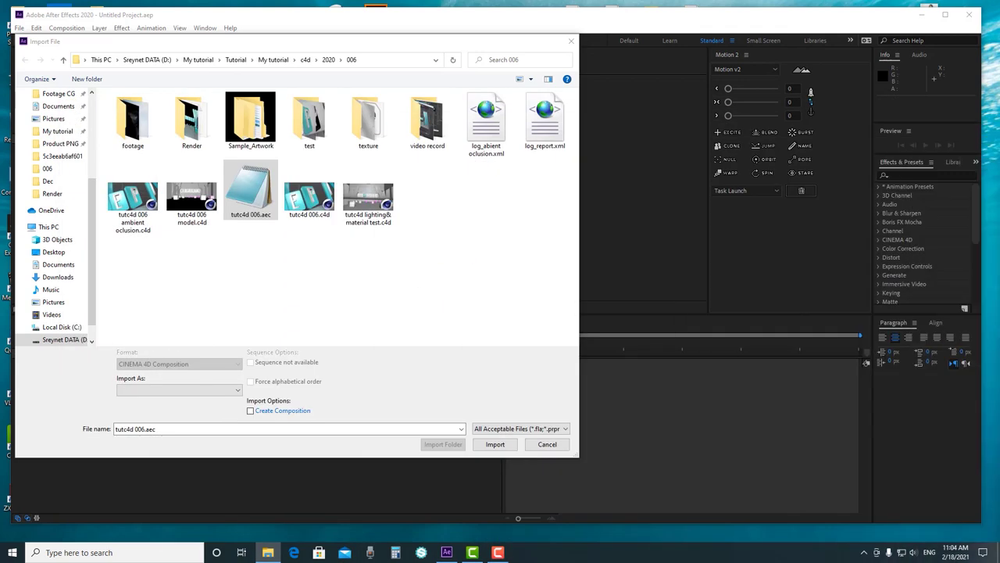
Import the selected tutc4d 006.aec file and check the imported report and Special Passes folders
click(910, 107)
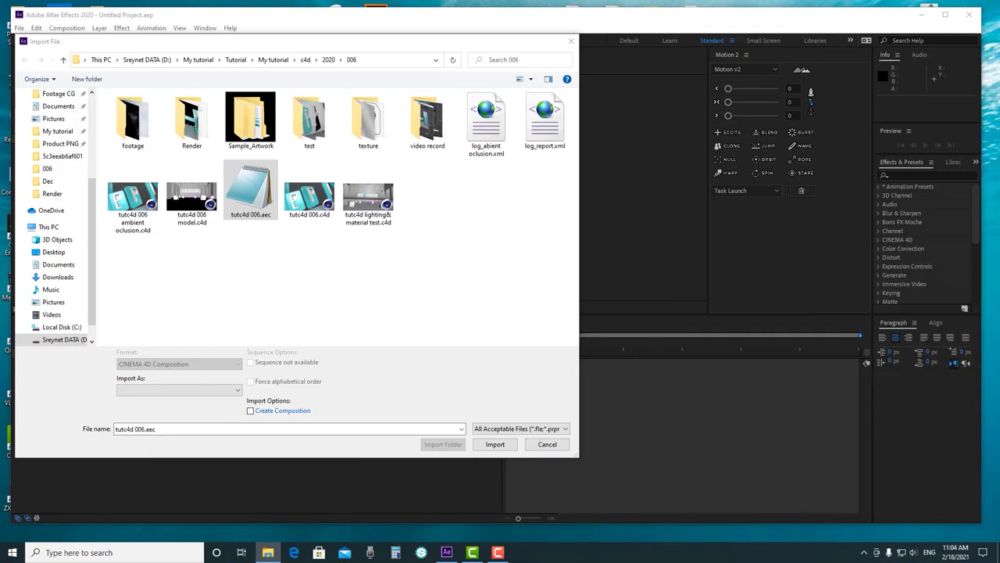
click(496, 444)
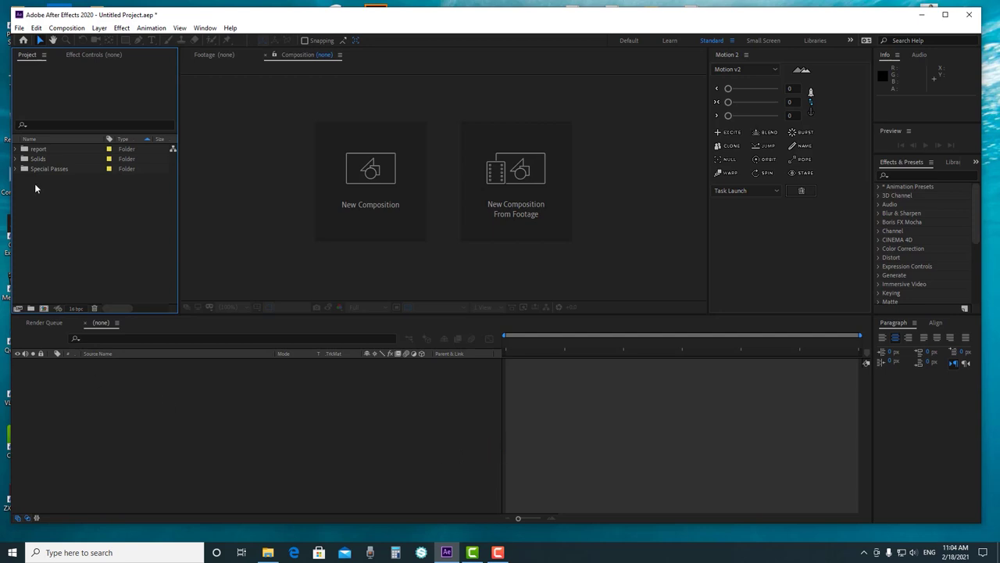
click(16, 149)
click(16, 149)
click(33, 149)
click(35, 168)
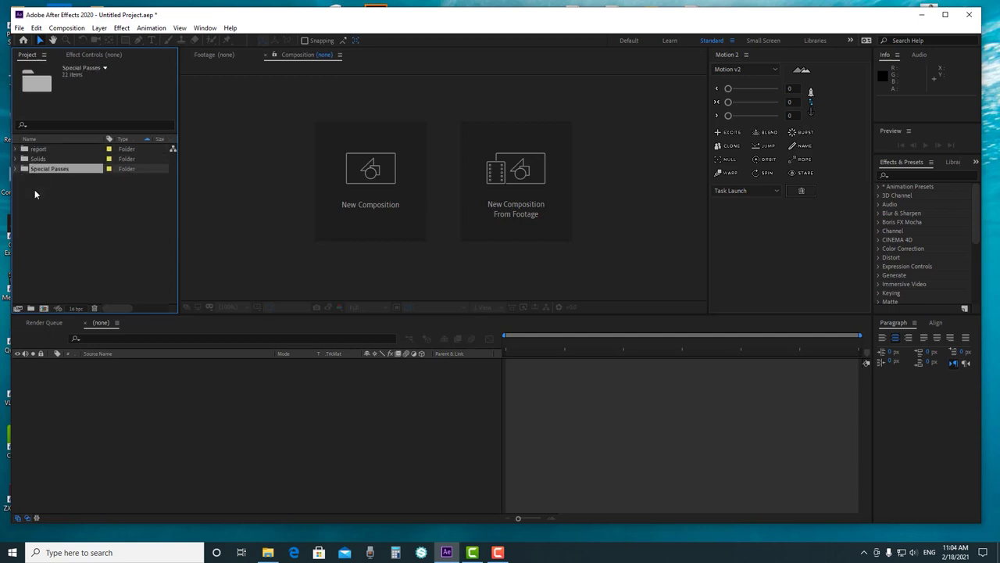
Expand the report folder in the project and open the report composition
click(20, 150)
click(16, 148)
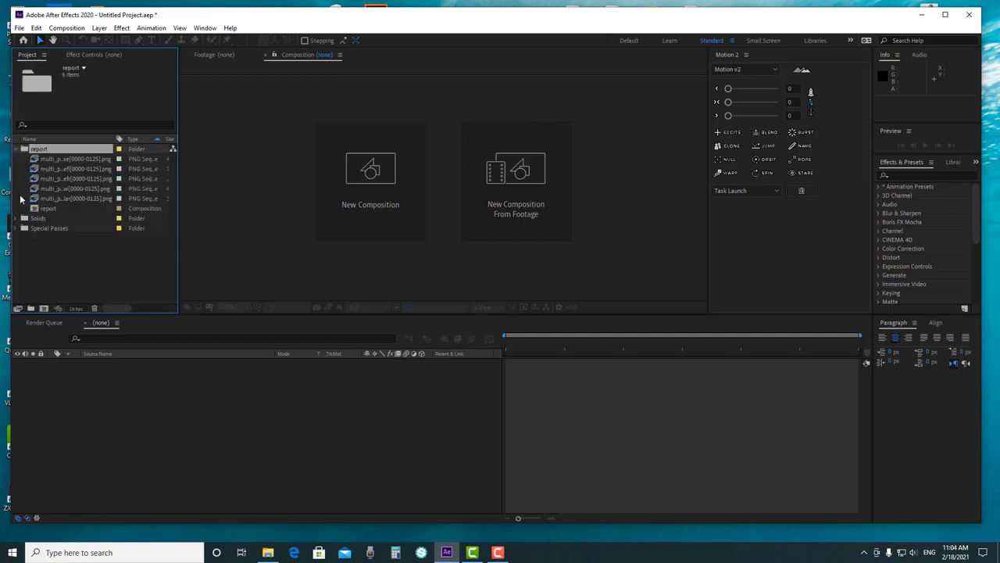
click(35, 209)
double_click(35, 209)
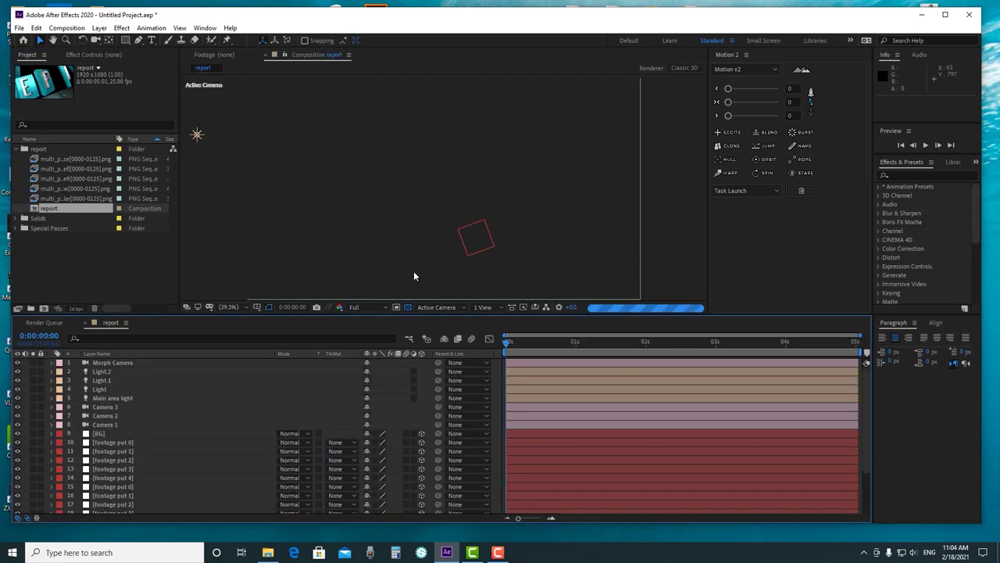
Look through the report composition's footage put and multi-pass layers, and move the current time to 2 seconds
click(113, 442)
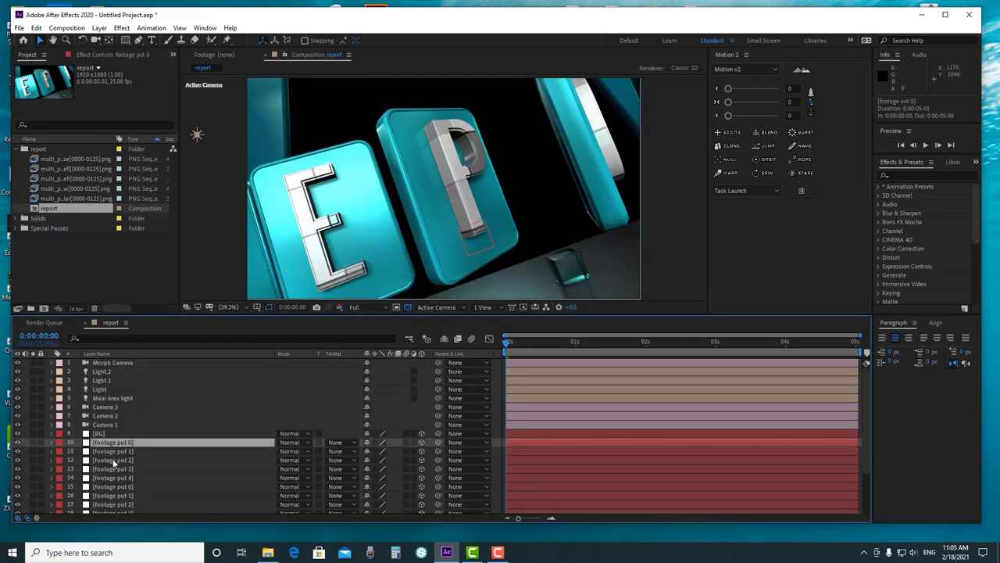
click(113, 460)
scroll(861, 467, down, 3)
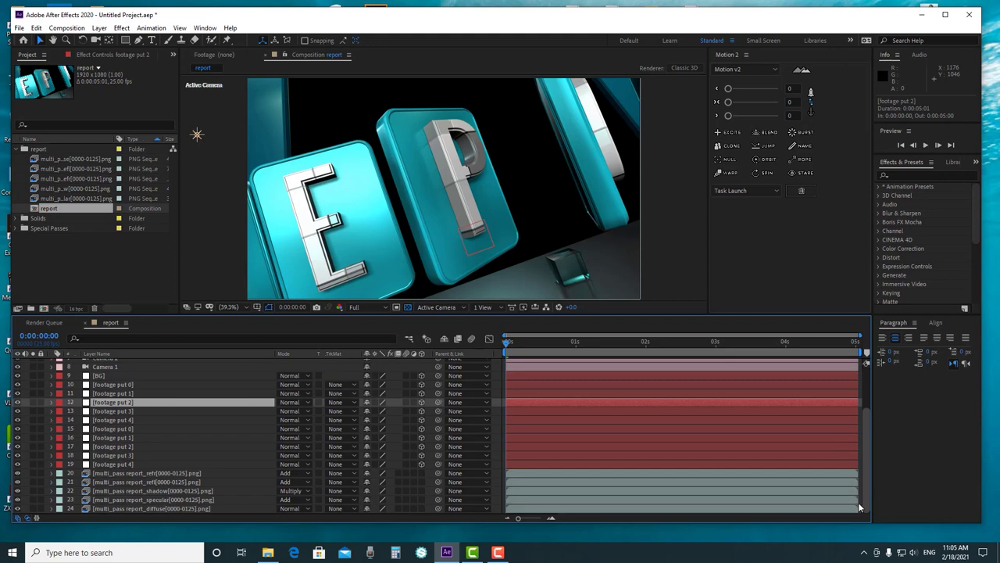
scroll(865, 400, up, 3)
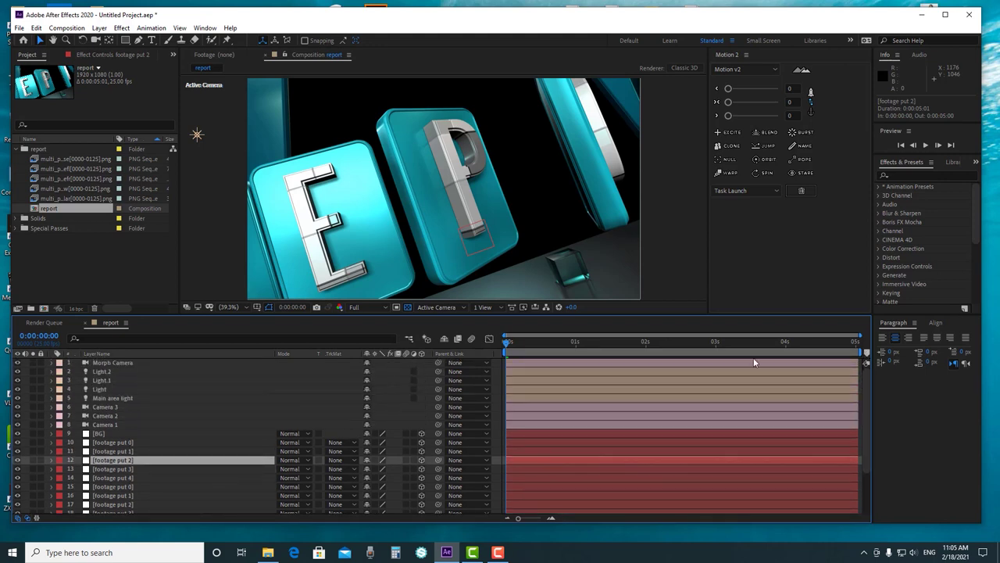
click(595, 344)
drag(614, 345, 645, 346)
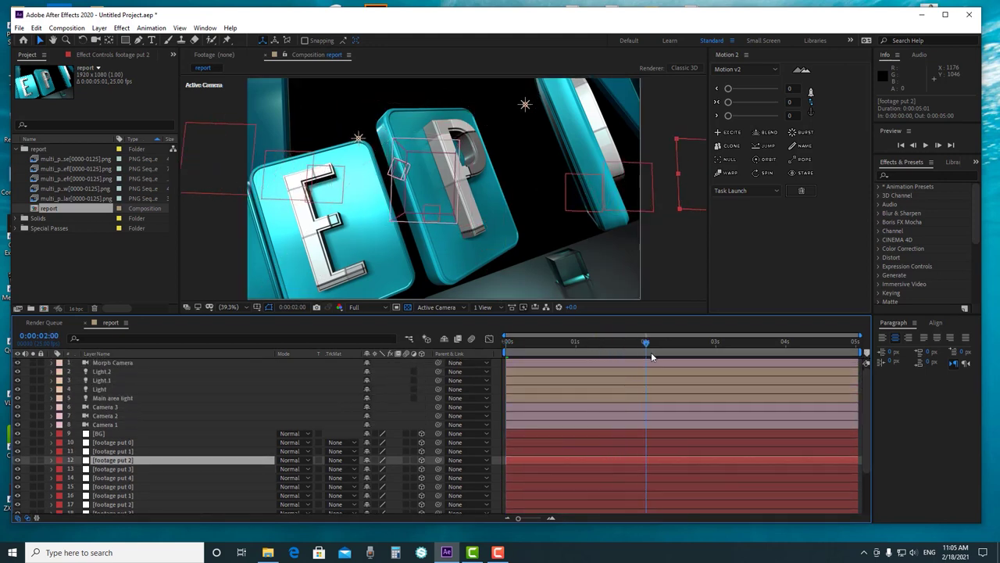
Expand the Special Passes folder and examine the specular, illumination and object buffer sequences in it
click(22, 229)
click(70, 209)
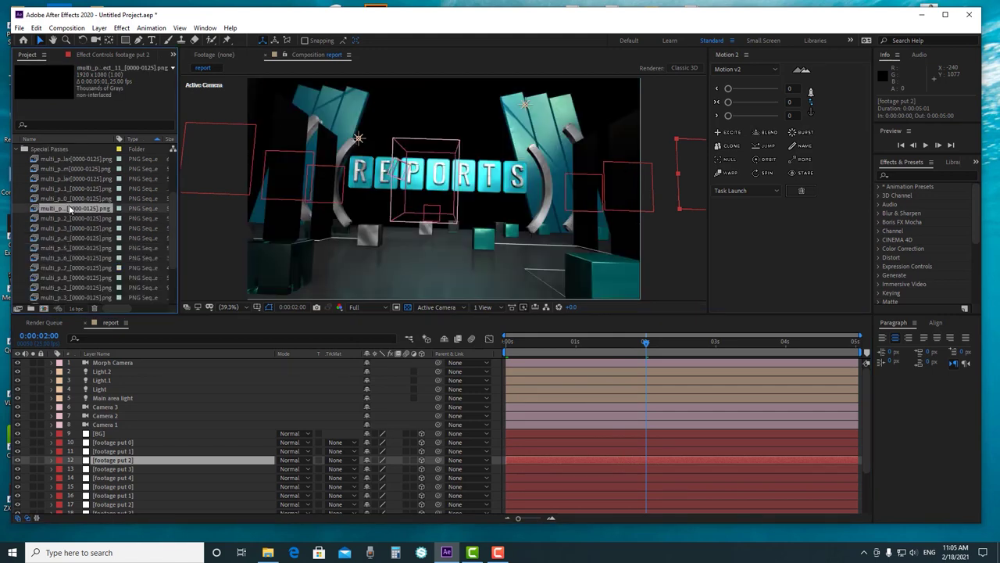
click(56, 159)
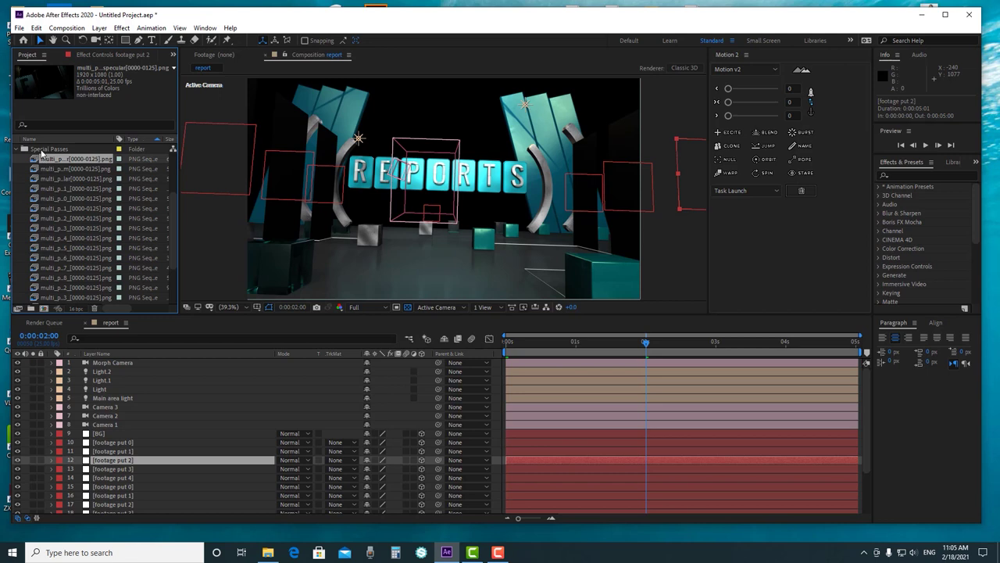
click(69, 177)
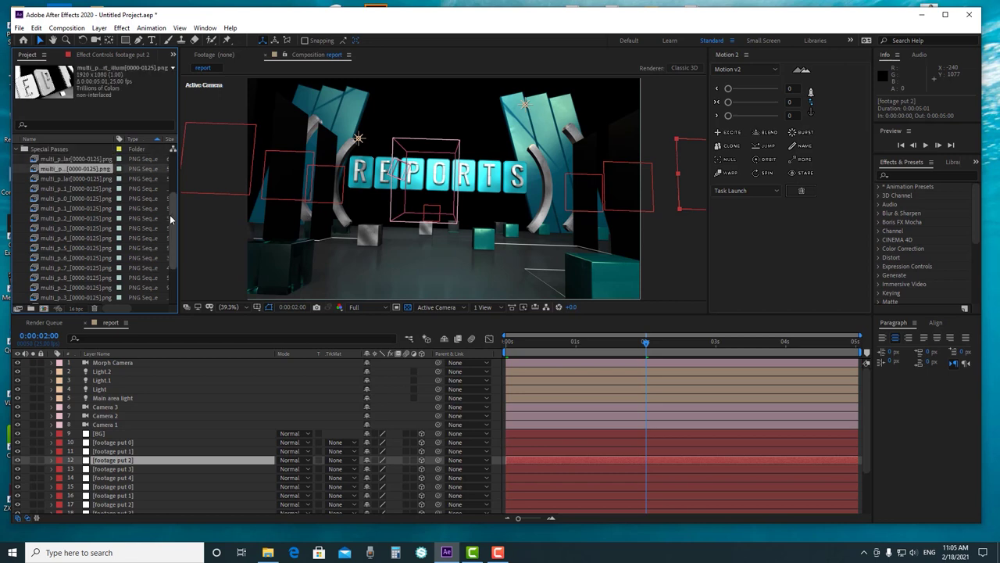
scroll(174, 217, down, 3)
scroll(175, 226, up, 3)
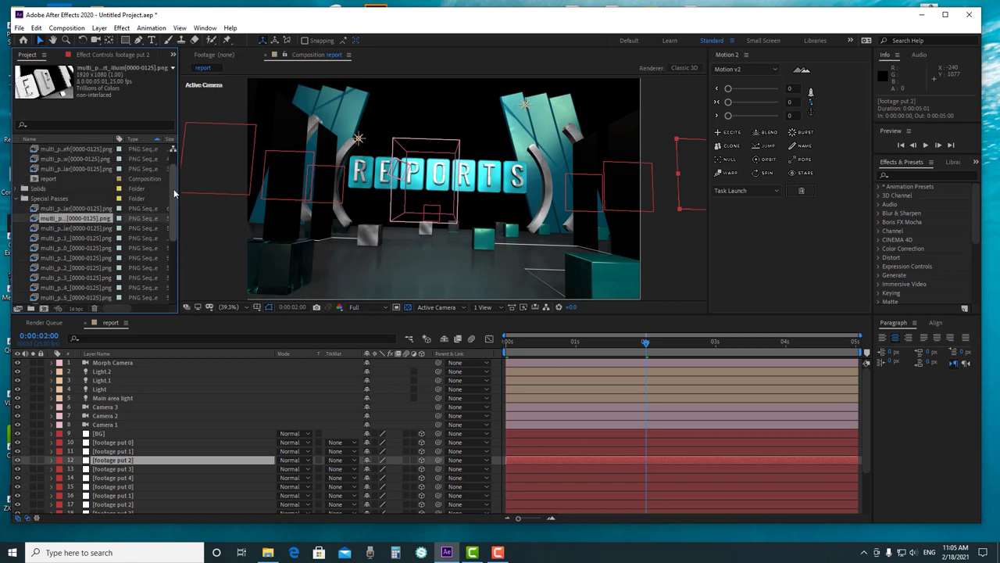
click(88, 228)
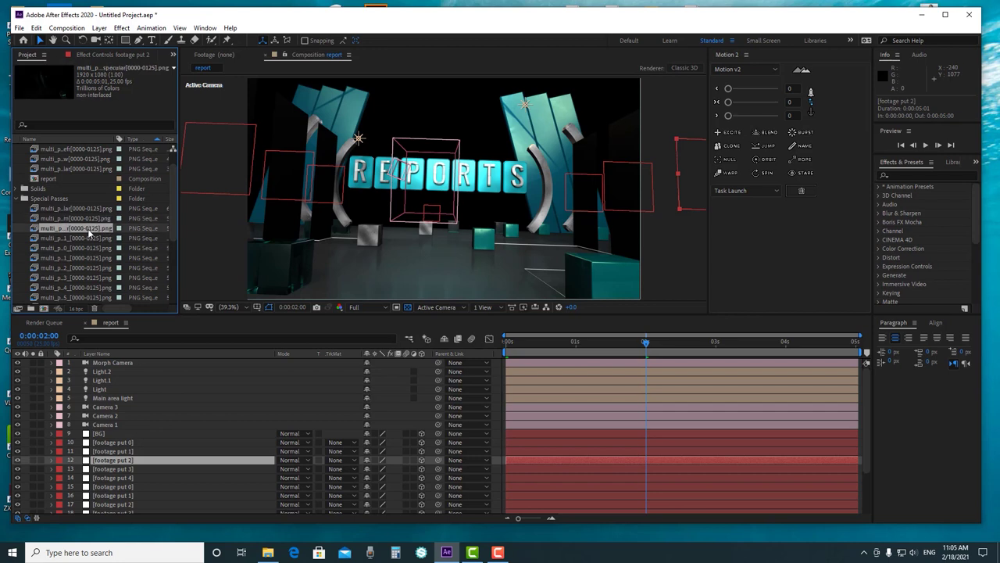
click(90, 237)
click(92, 257)
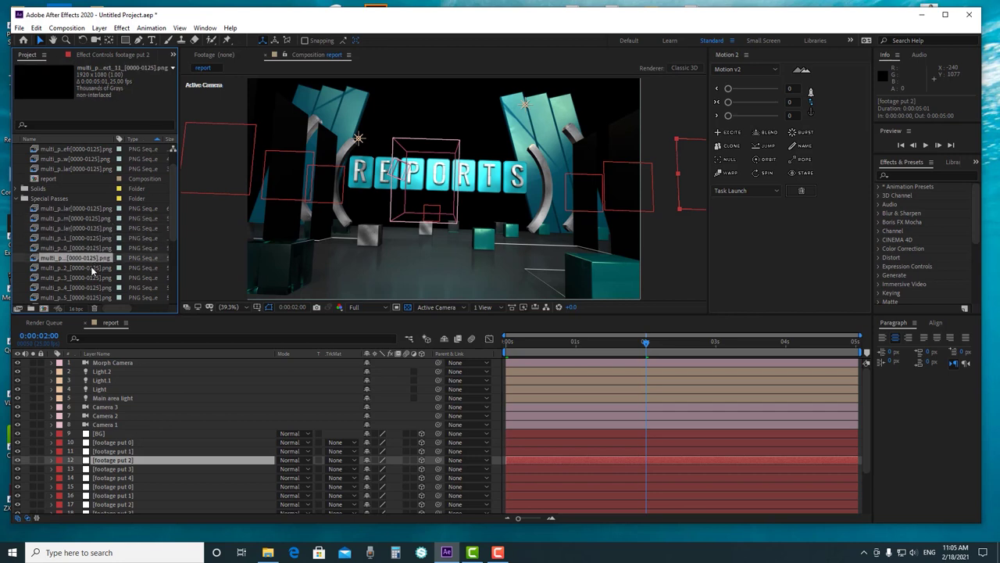
click(94, 268)
scroll(95, 290, down, 5)
click(78, 297)
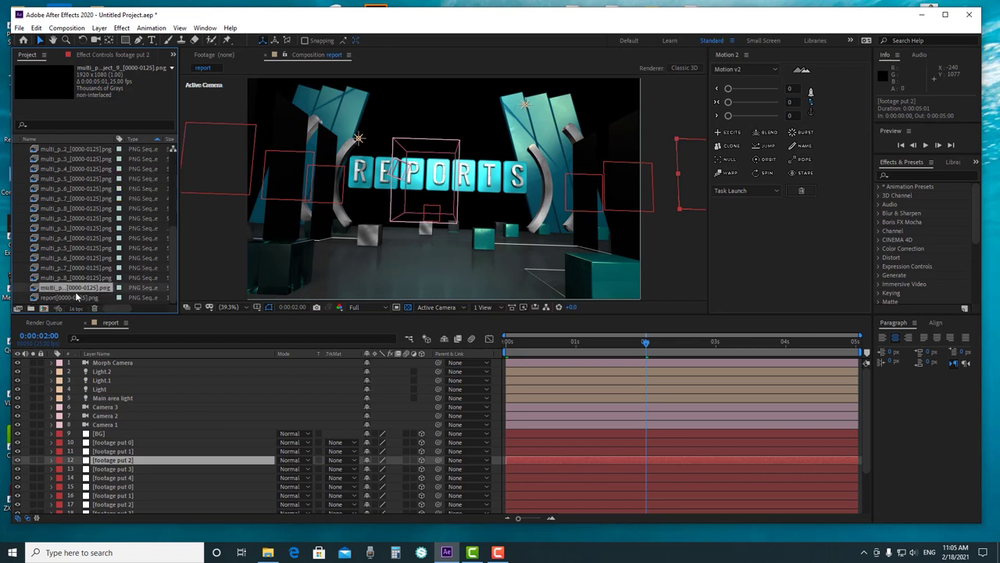
Open the report[0000-0125].png sequence as footage and scrub through its animation
double_click(47, 298)
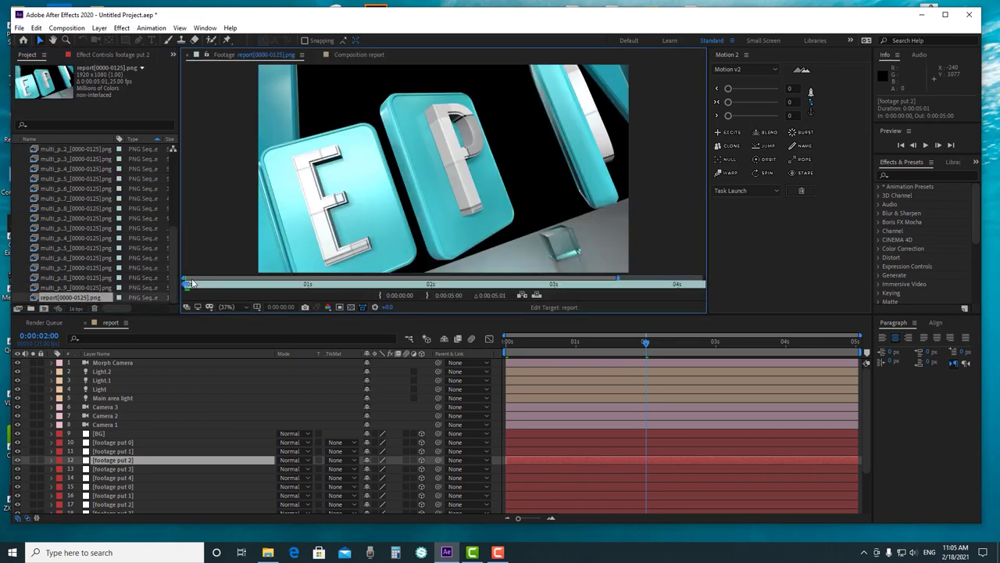
drag(316, 278, 471, 304)
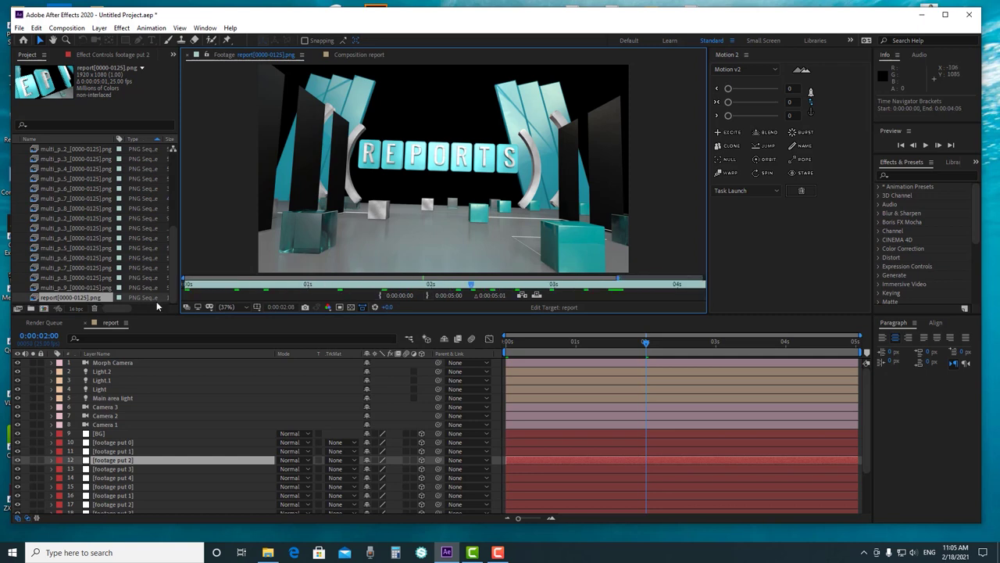
scroll(125, 471, down, 3)
drag(252, 288, 140, 297)
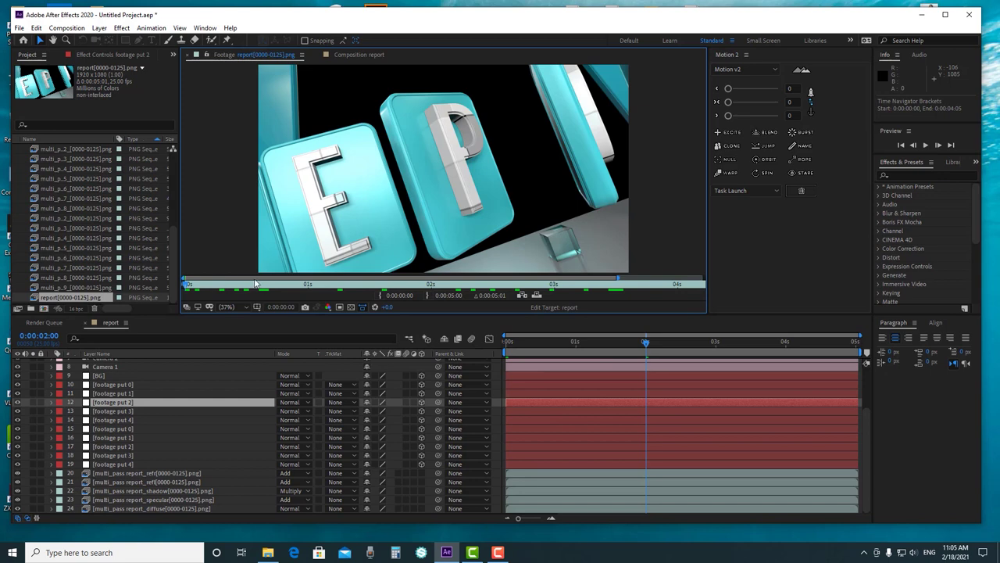
Place the report[0000-0125].png sequence above the refr pass layer as a trial, and delete that layer
drag(78, 298, 209, 467)
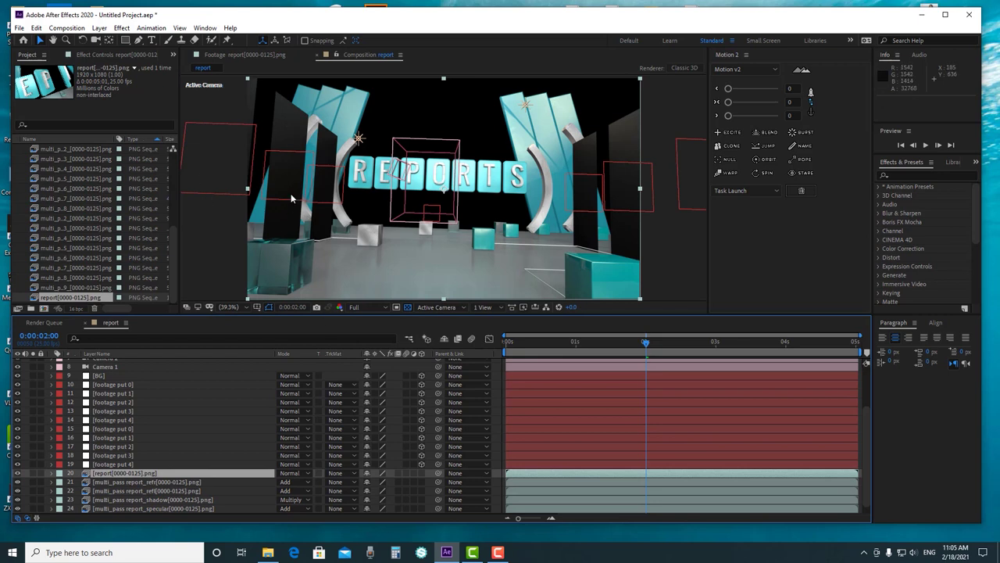
click(125, 474)
key(Delete)
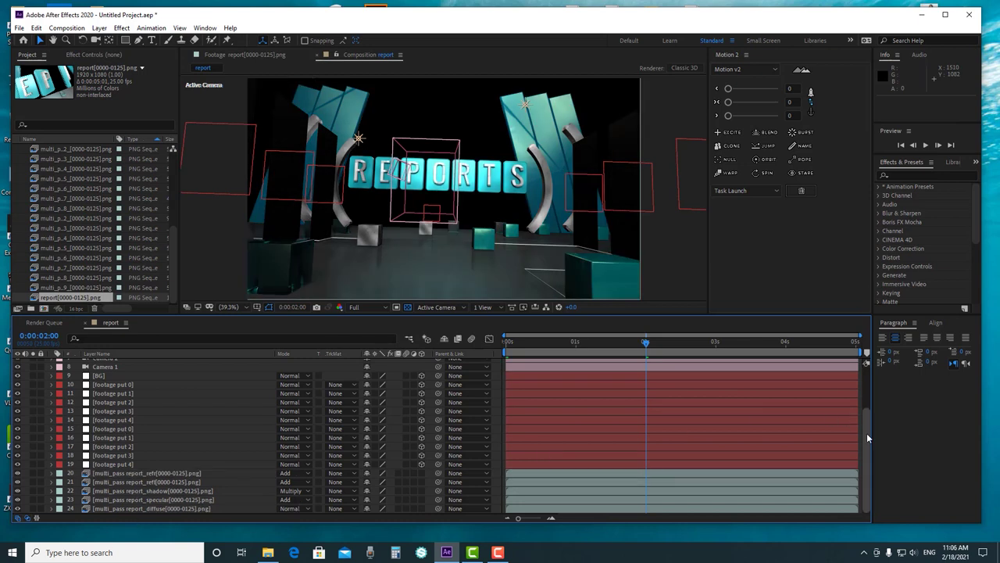
Examine the multi-pass layers in the report composition, including the diffuse, specular and refr passes
click(167, 474)
scroll(169, 474, up, 3)
scroll(168, 474, down, 3)
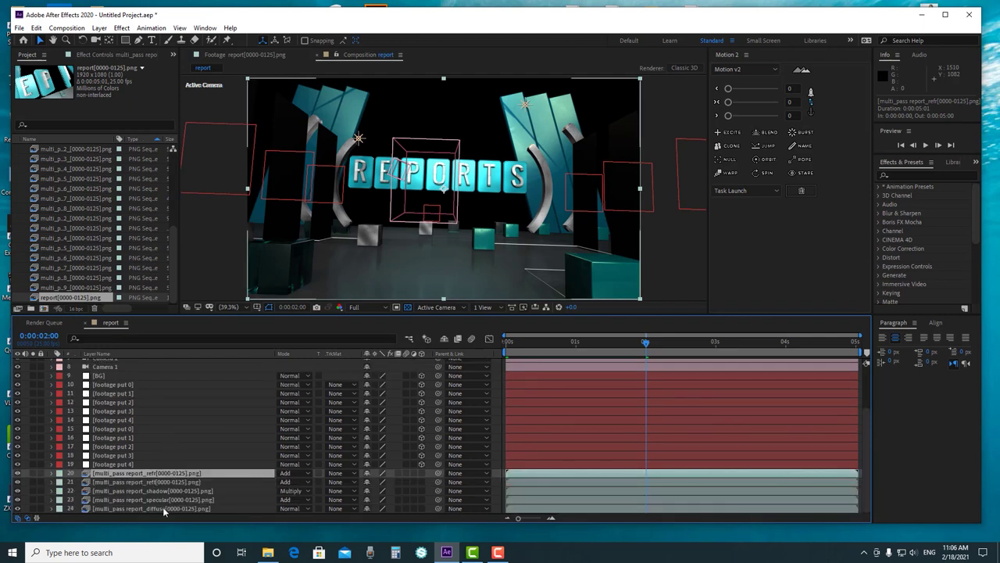
click(137, 509)
click(142, 499)
click(146, 474)
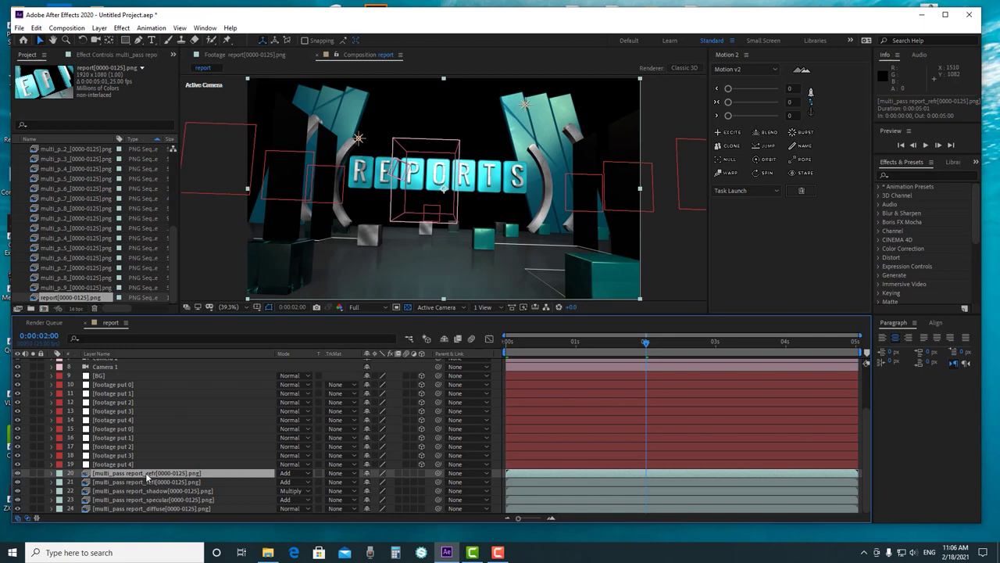
Pre-compose the five multi-pass layers, refr through diffuse, into a new composition named Report_Alpha with all attributes moved
shift+click(157, 508)
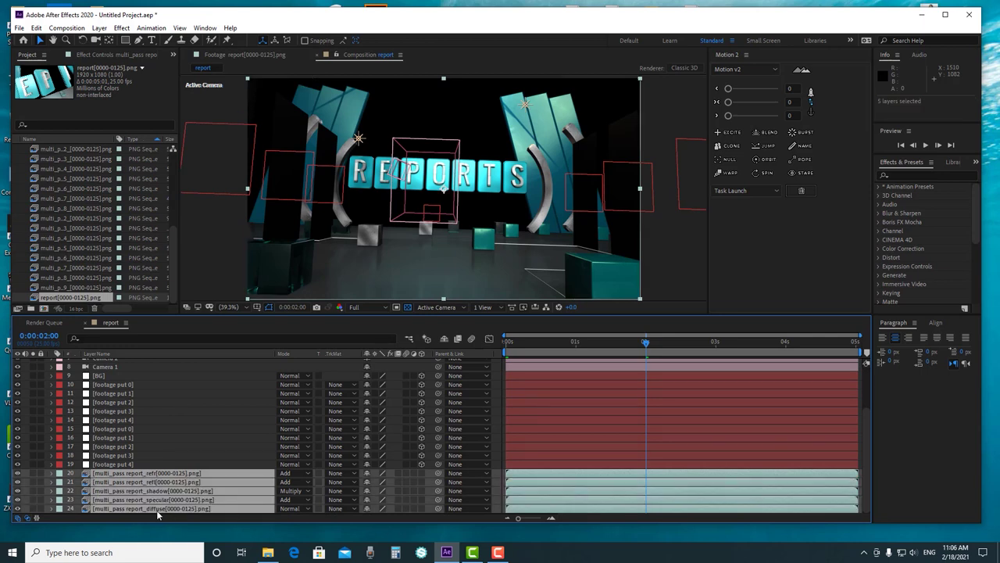
right_click(141, 499)
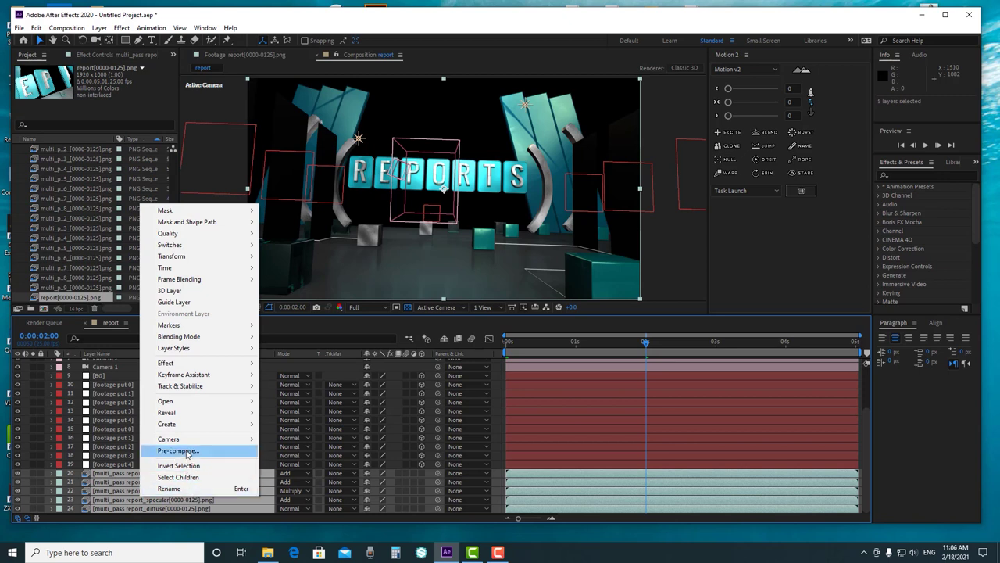
click(186, 451)
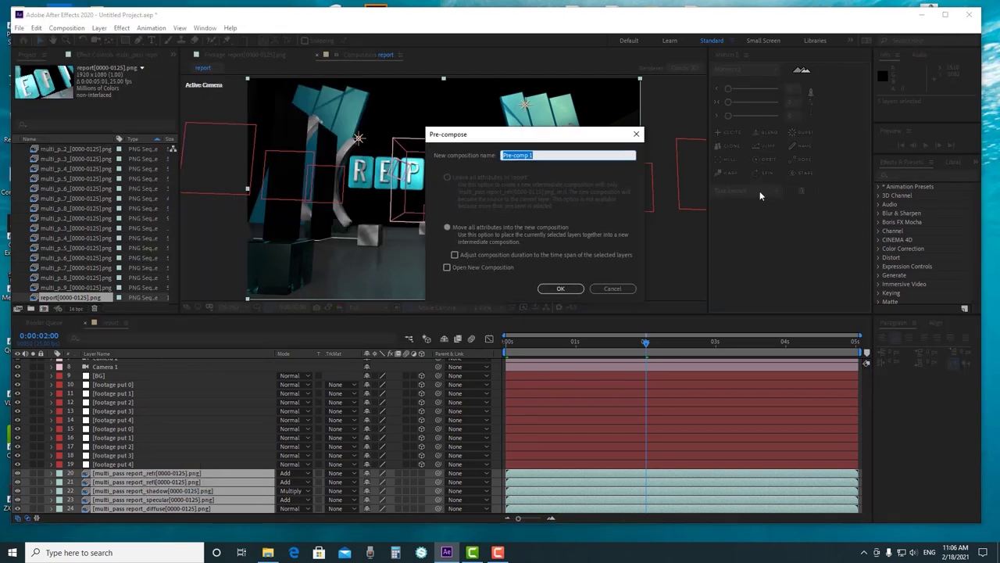
text(Report_Alpha)
click(559, 288)
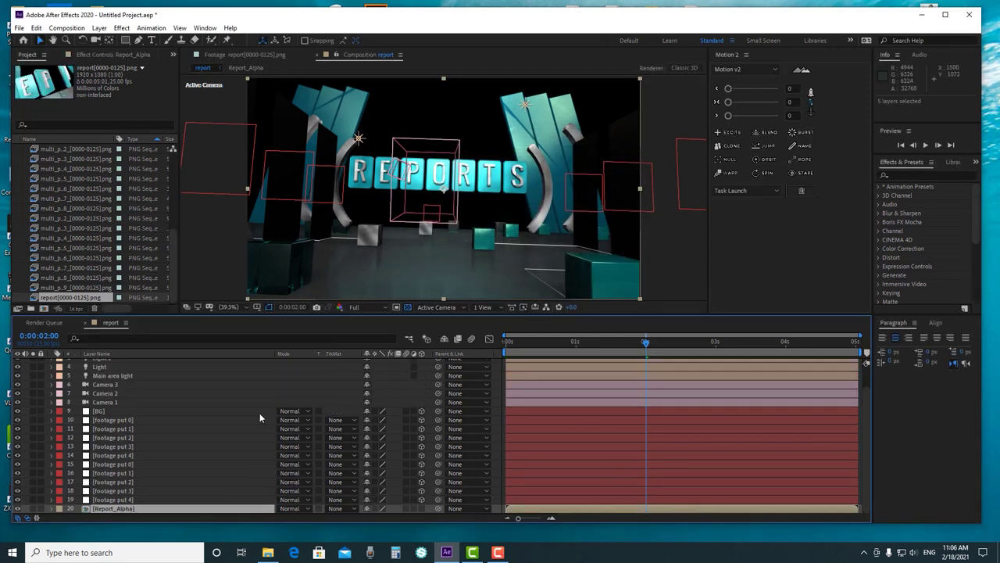
Inside the Report_Alpha composition, pre-compose all five pass layers into a nested composition named Report_passes
double_click(100, 508)
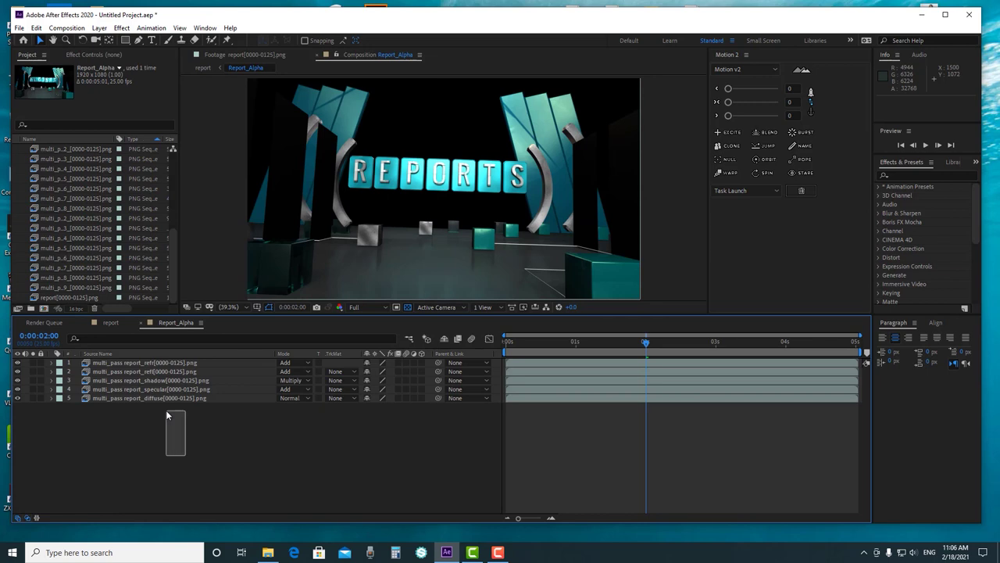
drag(167, 422, 182, 358)
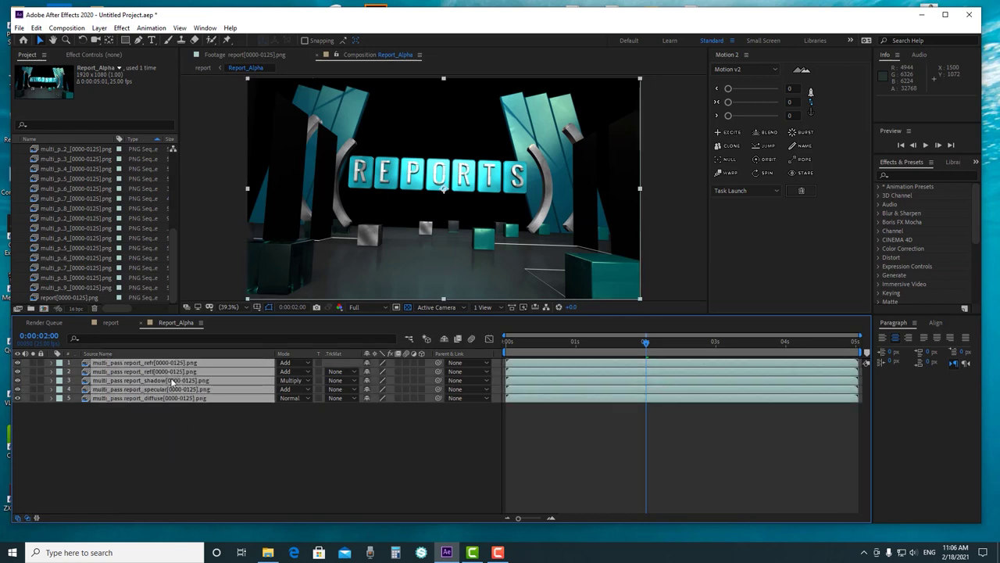
right_click(185, 382)
click(209, 332)
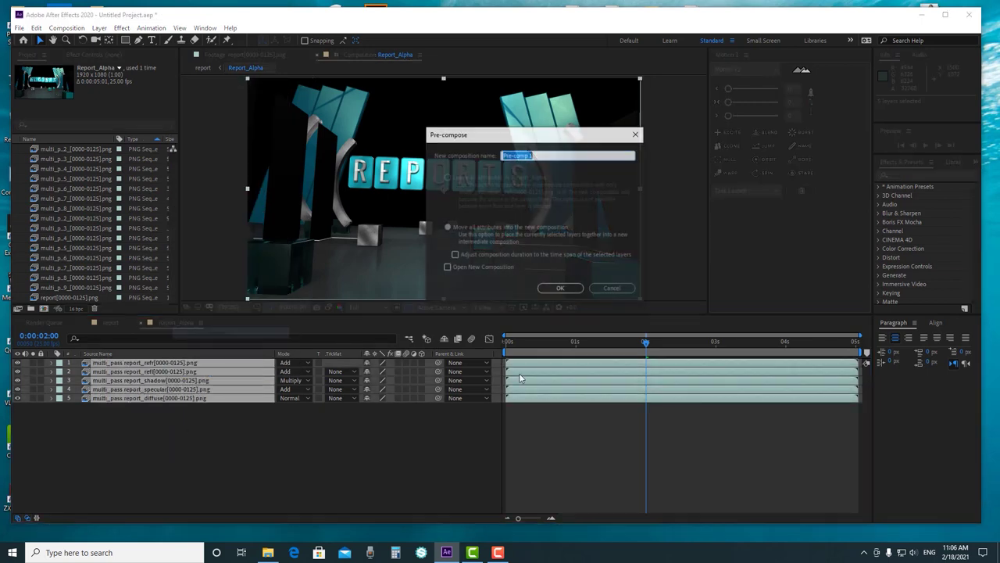
text(Report_passes)
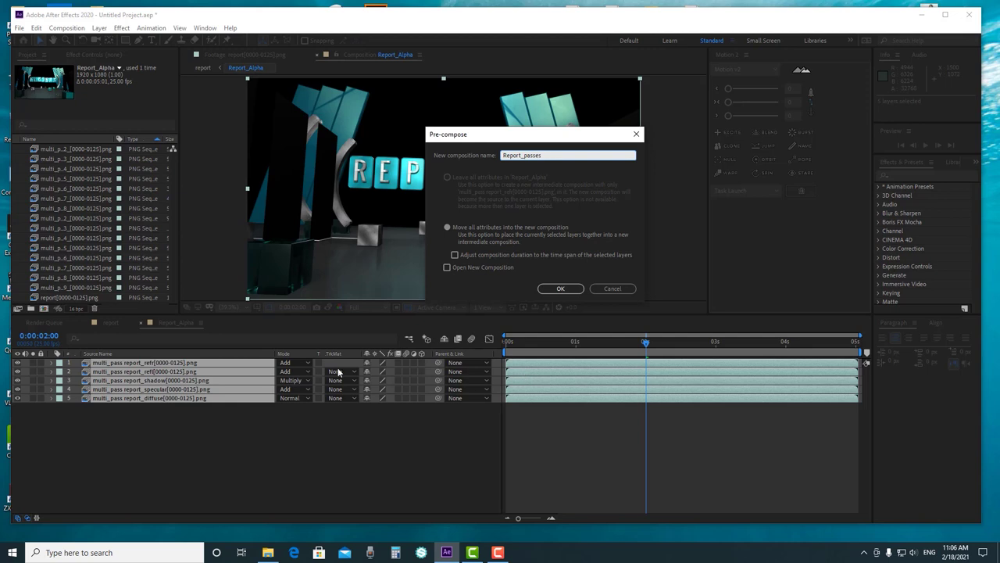
click(561, 289)
click(124, 396)
click(117, 365)
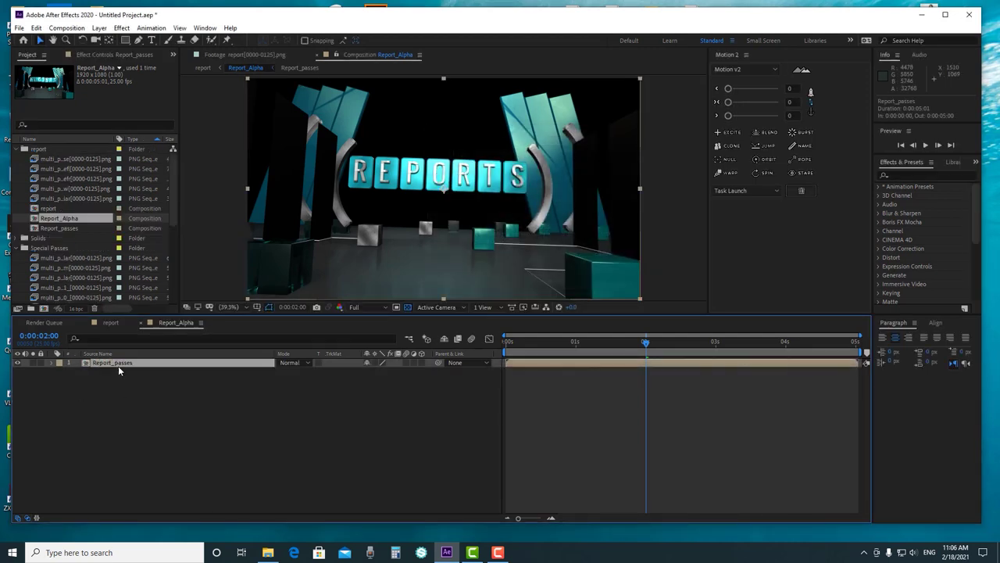
Add the report[0000-0125].png sequence as the uppermost layer of the Report_passes composition and check it at about 0:00:02:15
double_click(120, 363)
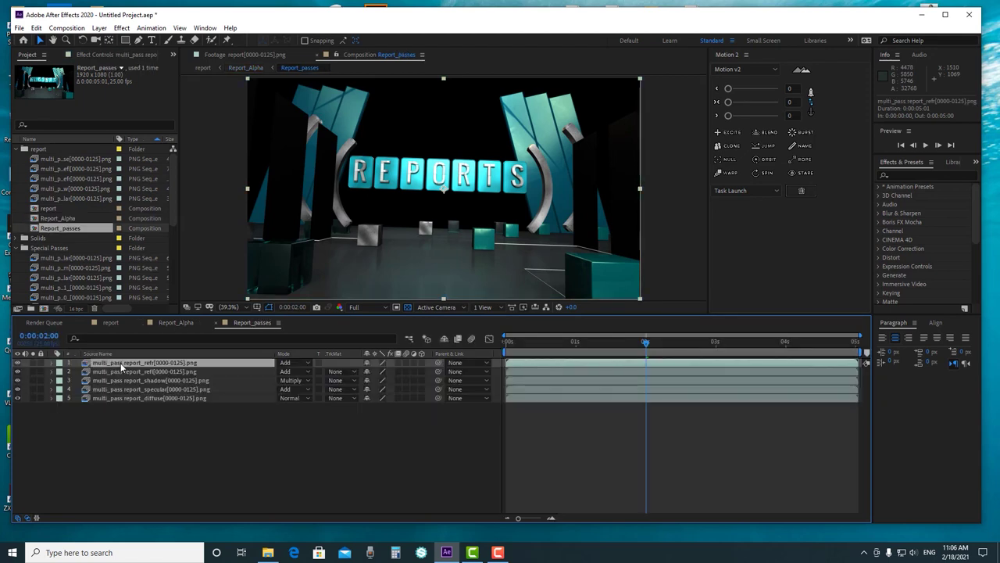
click(167, 443)
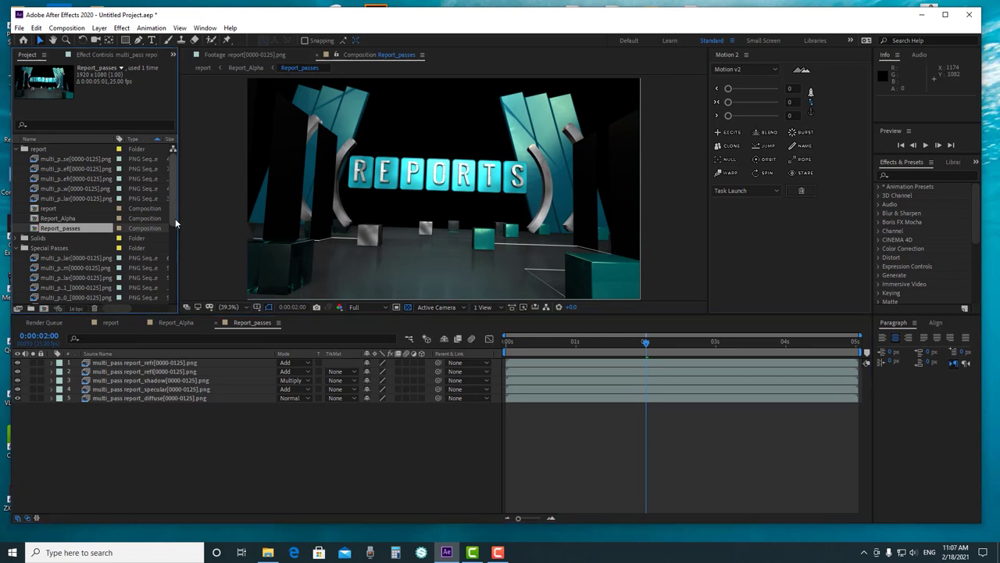
scroll(175, 218, down, 5)
drag(89, 301, 137, 366)
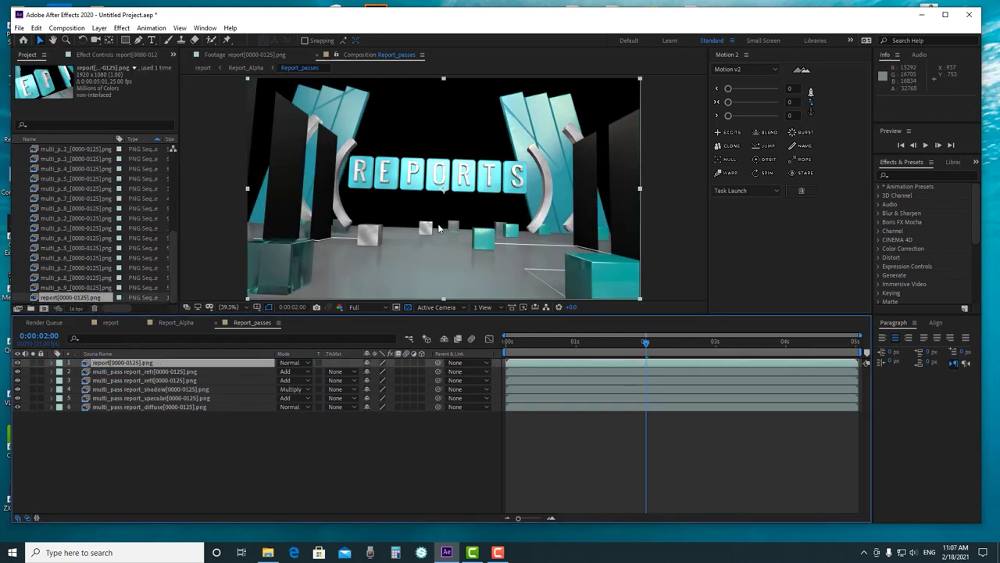
scroll(440, 216, up, 3)
drag(467, 180, 415, 164)
scroll(459, 142, down, 2)
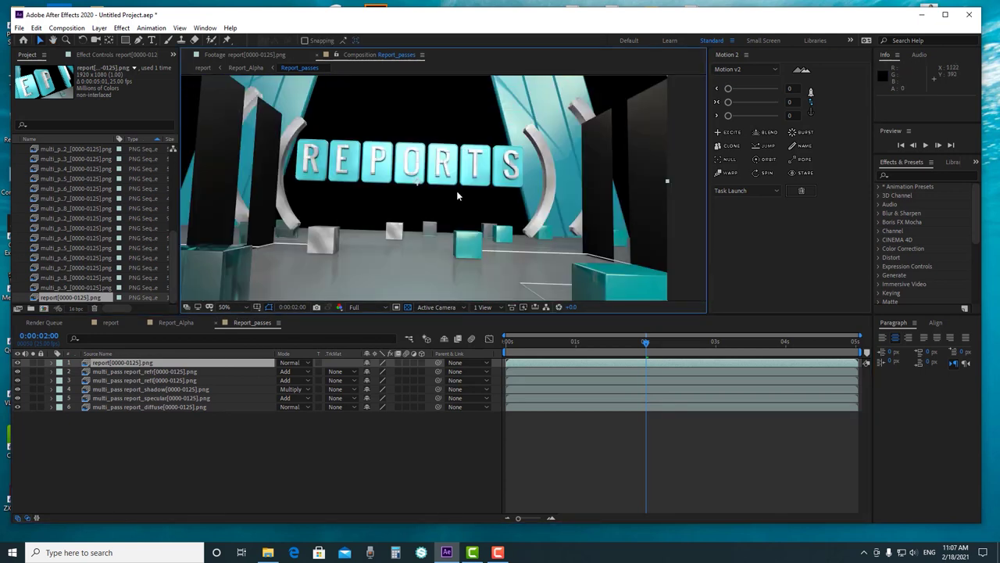
drag(572, 356, 688, 362)
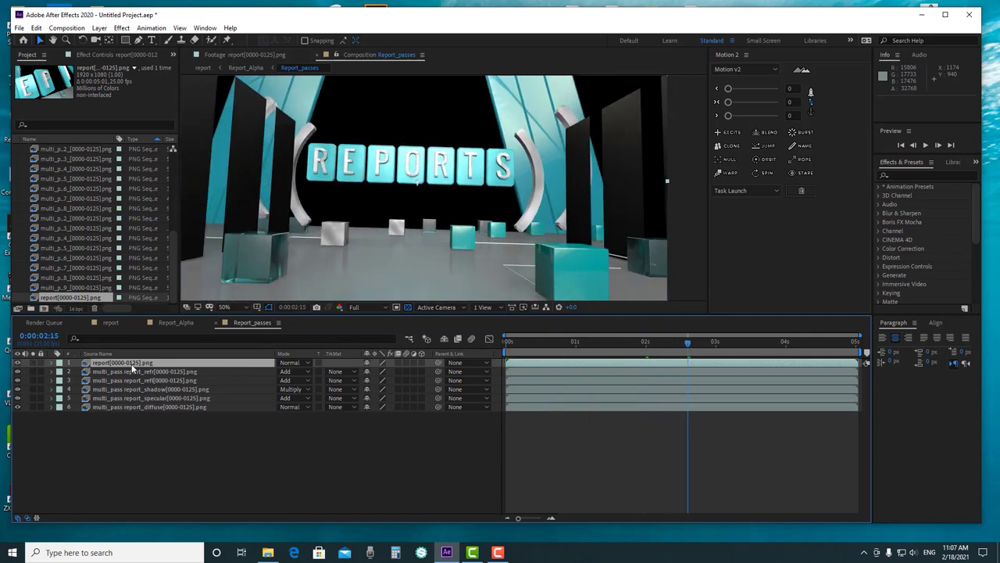
Move the report[0000-0125].png layer directly above the diffuse pass and set its blending mode to Screen
drag(138, 361, 201, 408)
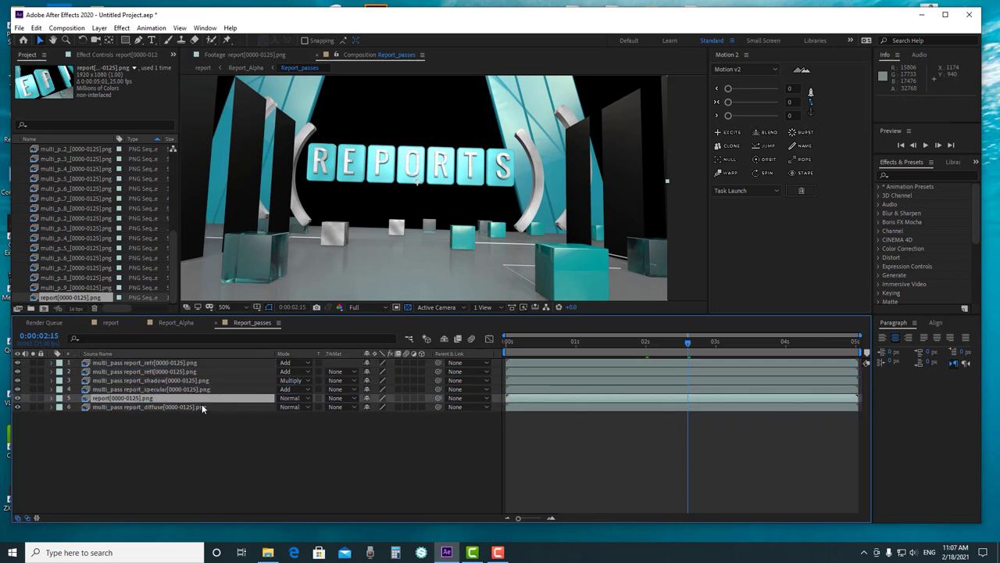
click(287, 397)
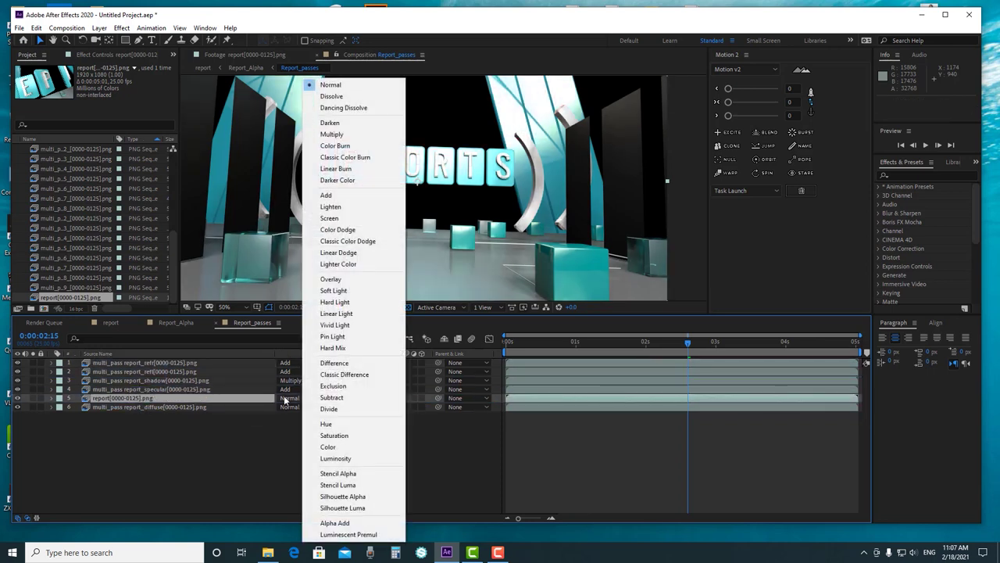
click(329, 218)
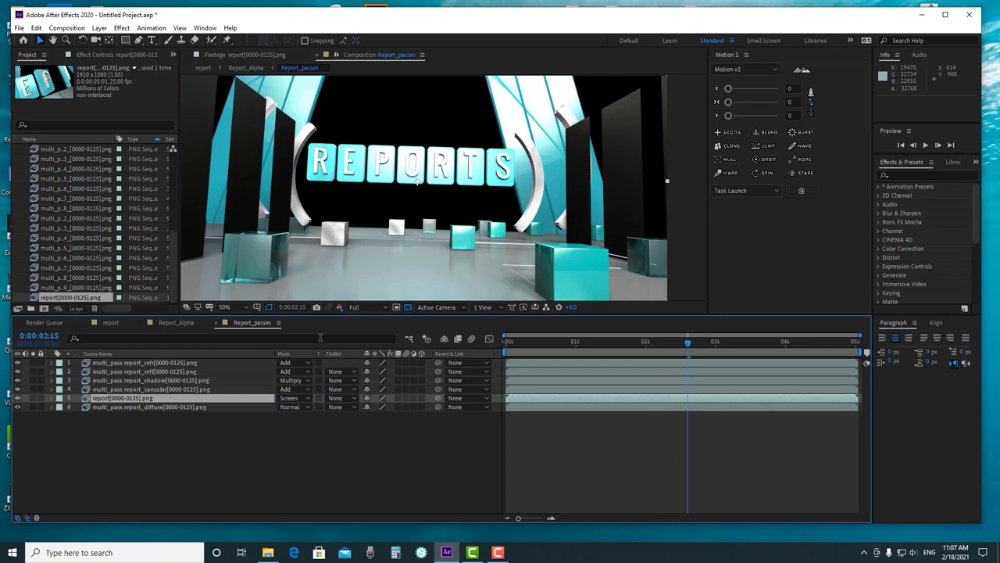
Set the report[0000-0125].png layer's opacity to 50%
key(t)
click(370, 407)
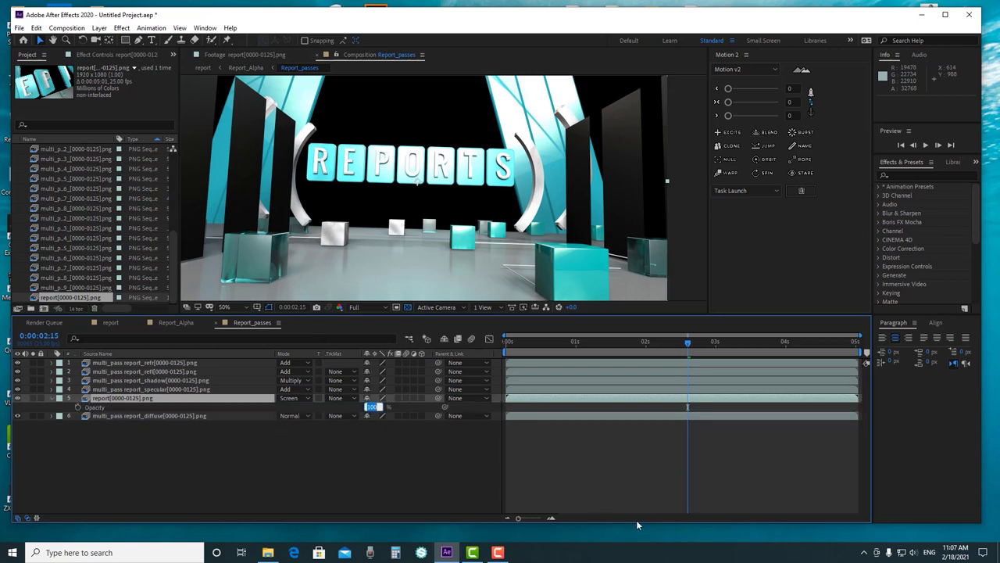
text(50)
key(Return)
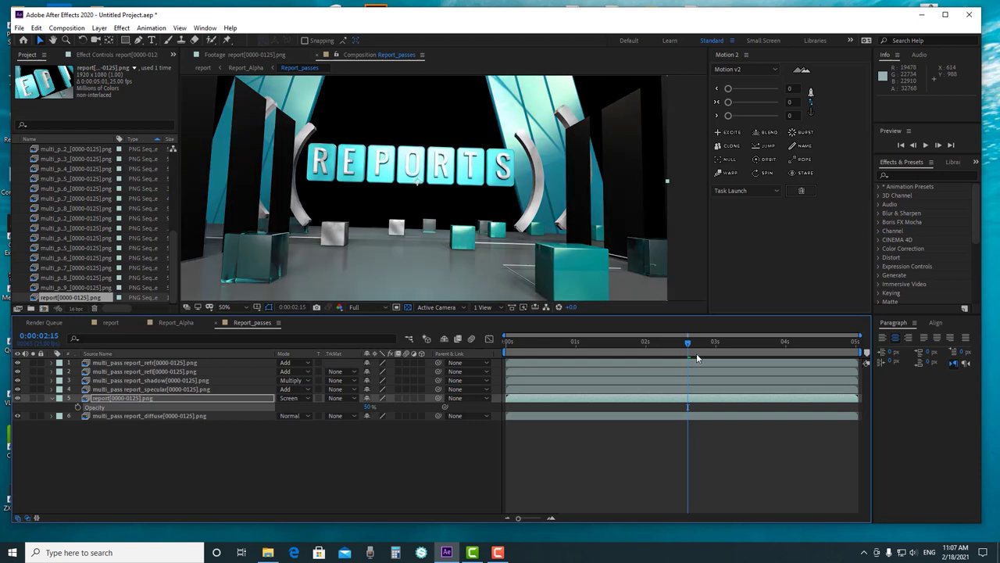
Compare the lettering with the report[0000-0125].png layer hidden and shown, and reduce that layer's opacity to 28%
scroll(461, 183, up, 2)
drag(344, 140, 414, 205)
key(v)
click(18, 398)
click(18, 399)
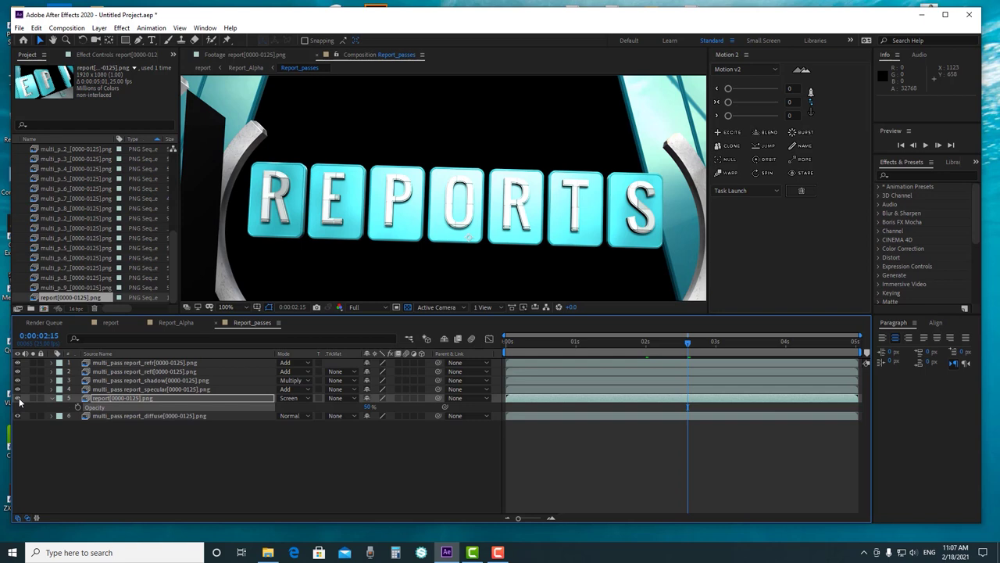
drag(369, 407, 353, 407)
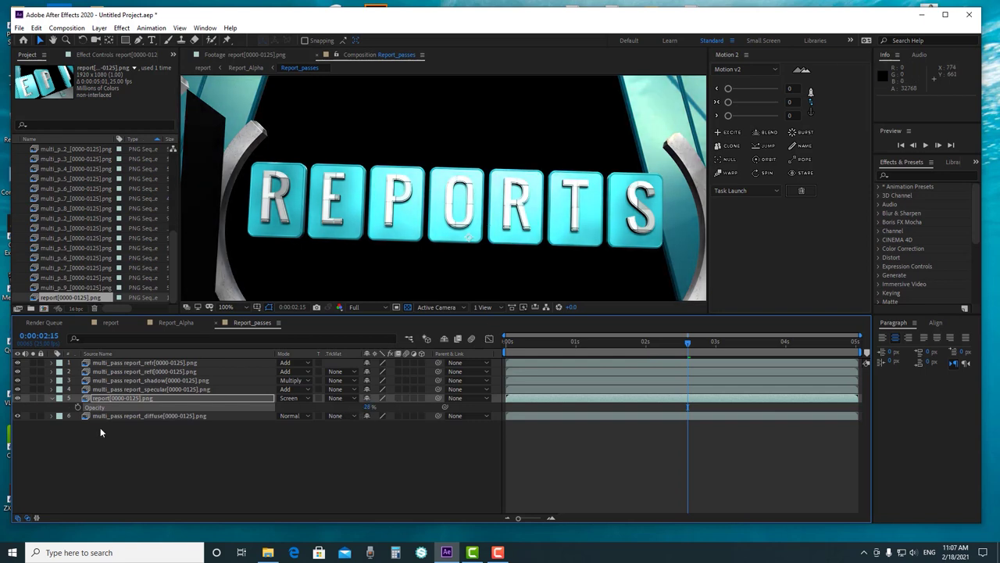
Compare the image with the specular pass hidden and shown, and set that layer's opacity to 85%
click(136, 389)
click(17, 389)
click(17, 389)
key(t)
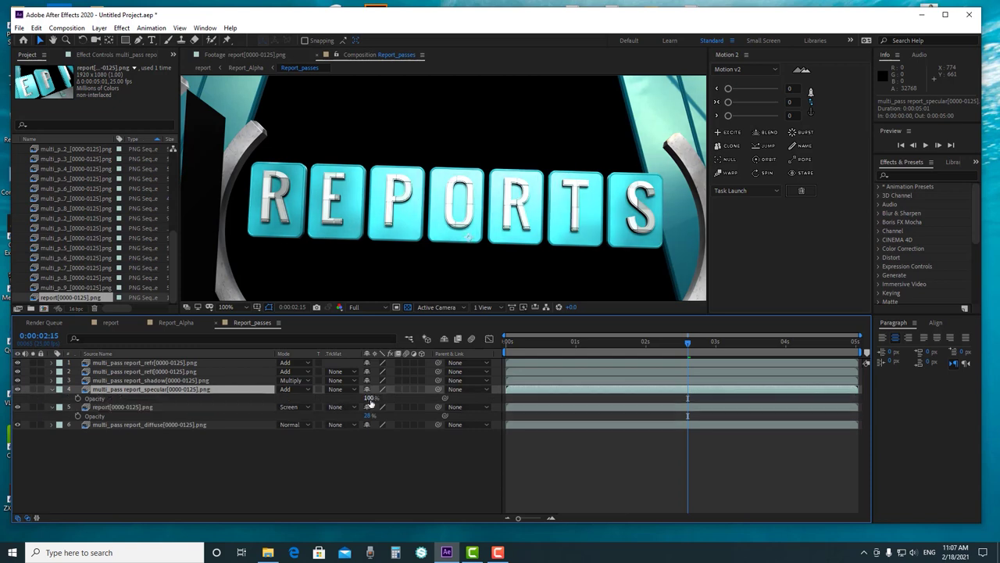
click(350, 469)
click(100, 390)
Set the shadow pass layer's opacity to 90%
click(121, 372)
click(122, 381)
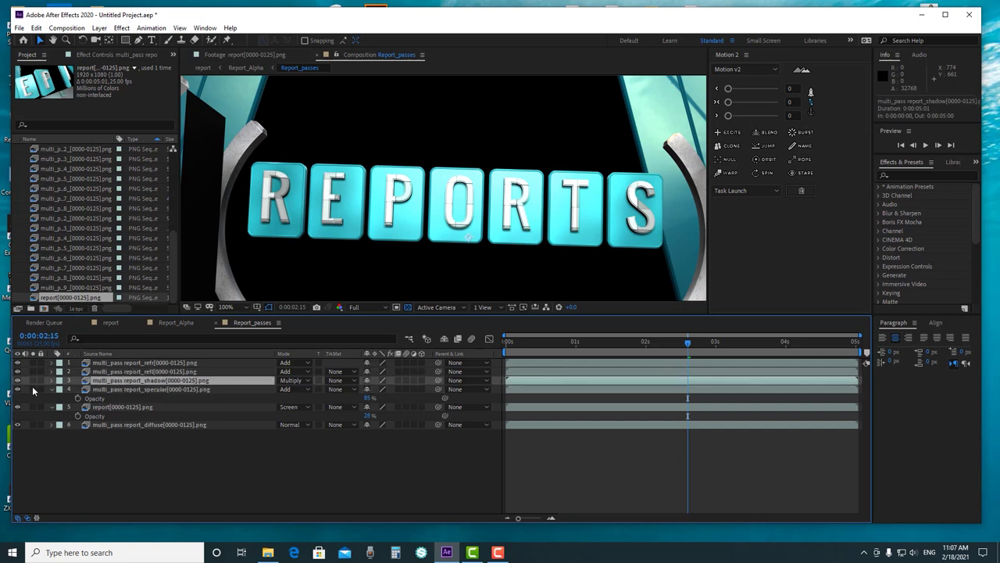
key(t)
click(370, 389)
text(90)
key(Return)
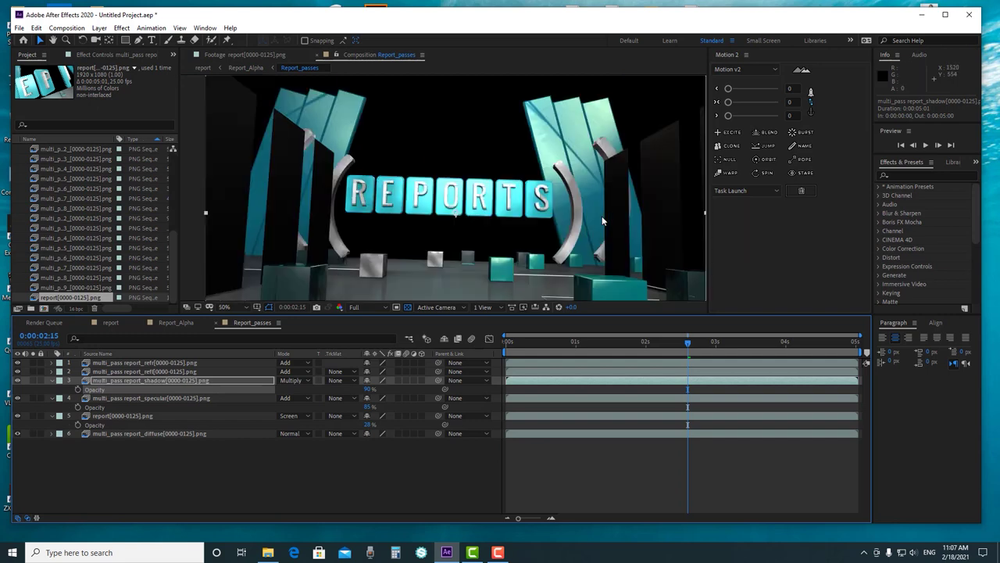
Solo the shadow pass layer to fine-tune its opacity, and restore the view of all layers
click(33, 380)
scroll(496, 243, down, 2)
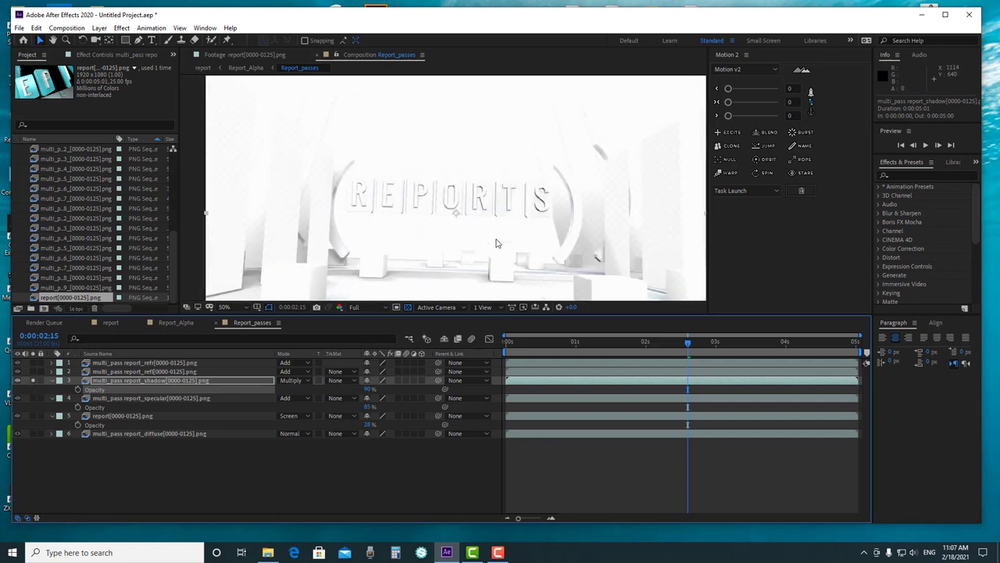
mouse_move(374, 388)
mouse_down()
mouse_move(358, 382)
mouse_move(378, 381)
mouse_up()
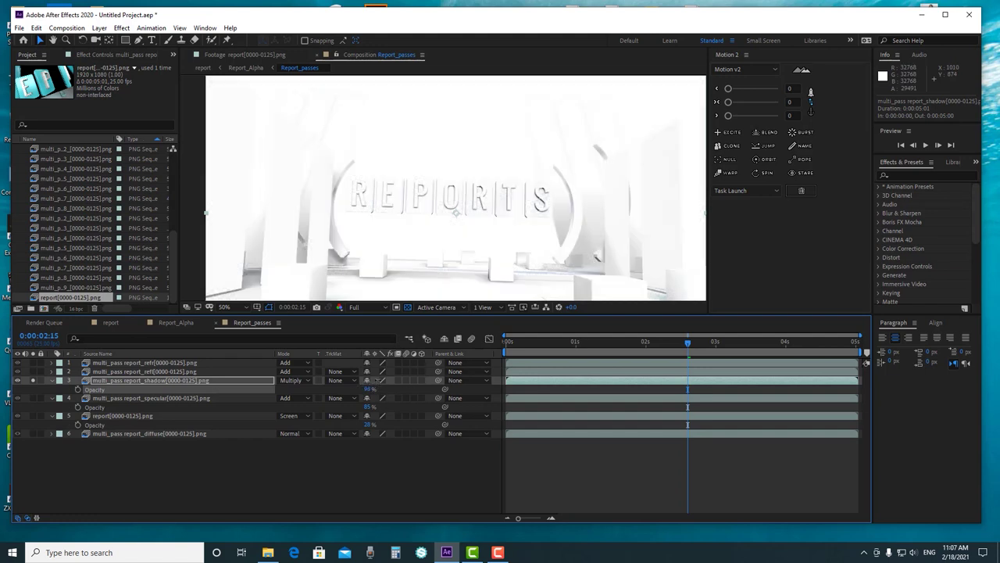
click(33, 380)
Inspect the refl pass layer in isolation and try adjusting its opacity, keeping it at 100%
click(96, 372)
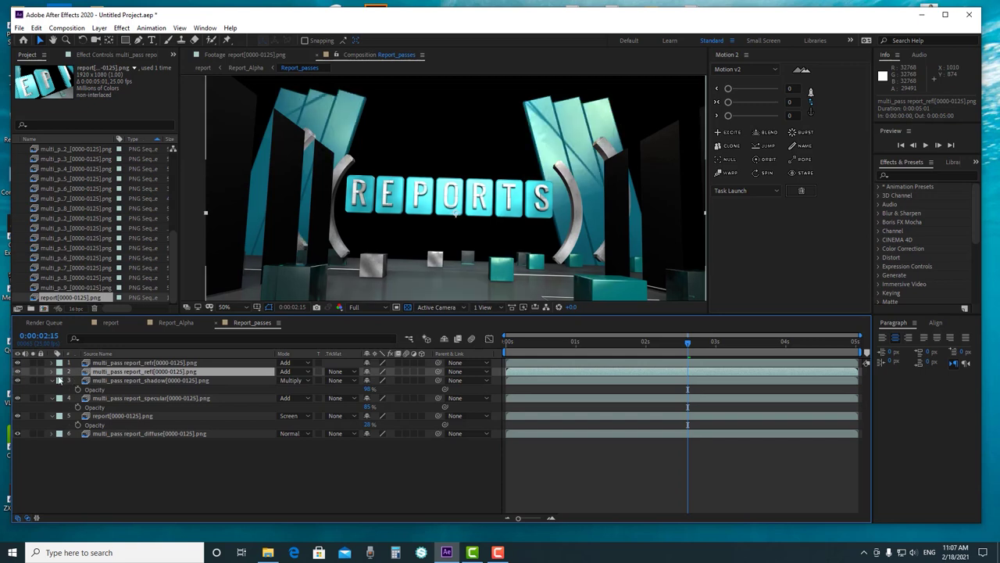
click(33, 372)
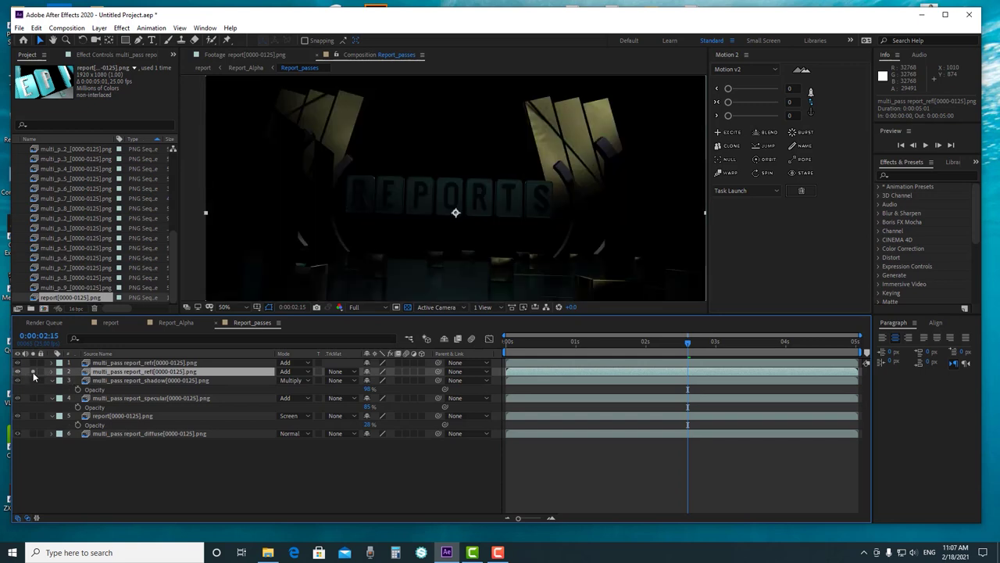
click(33, 372)
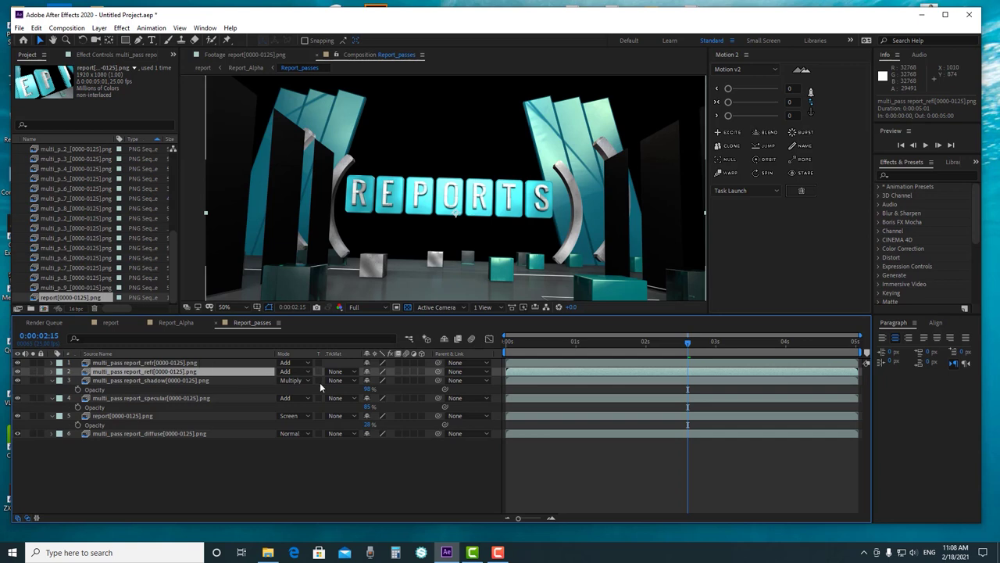
key(t)
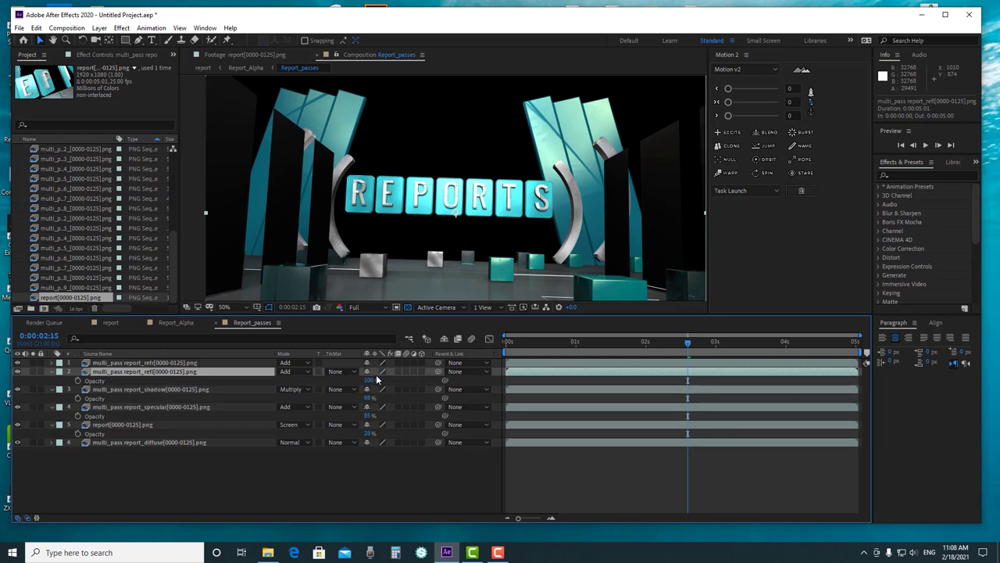
drag(370, 380, 437, 379)
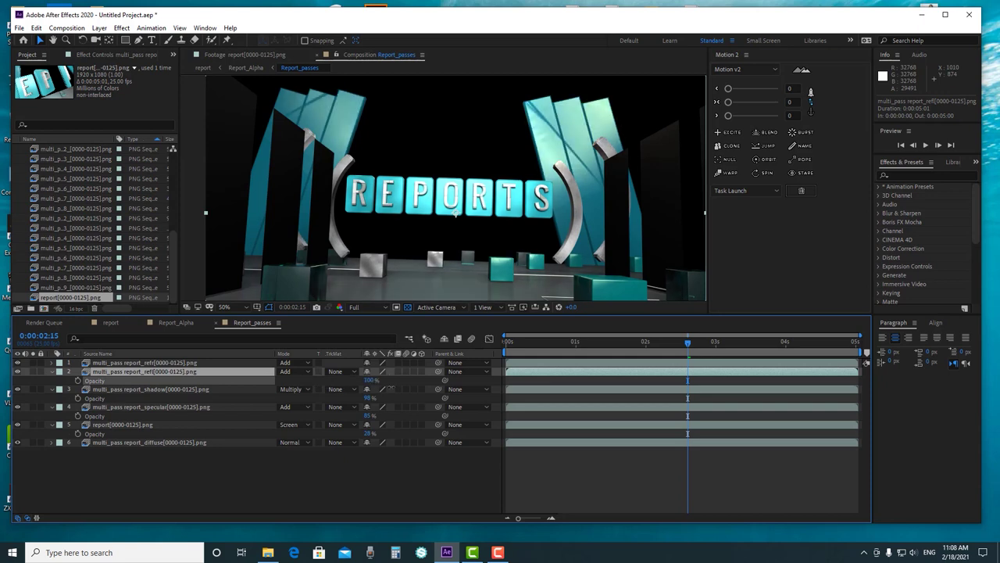
Look through the refl pass layer's transform properties, and narrow them down to opacity only
click(50, 362)
click(50, 362)
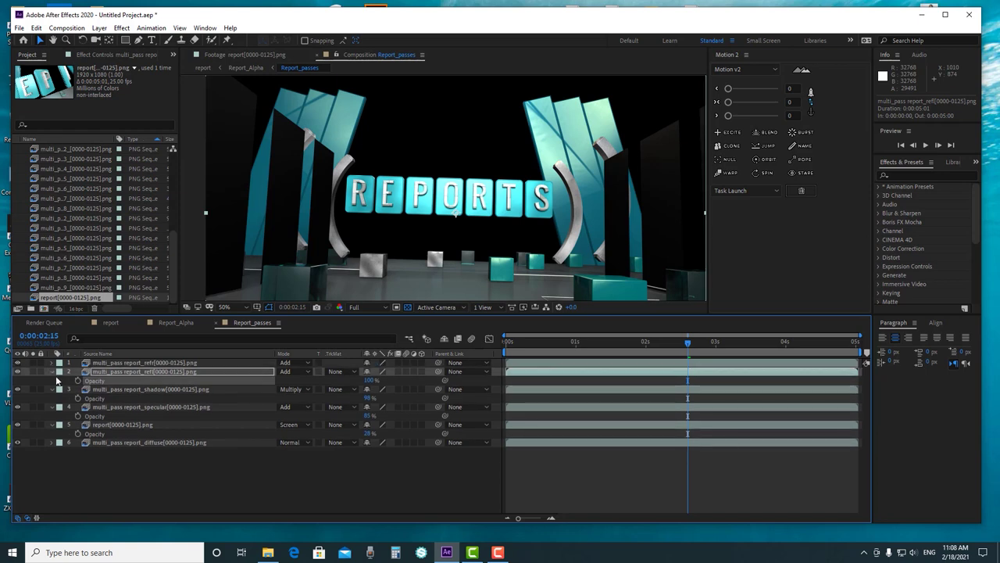
click(52, 372)
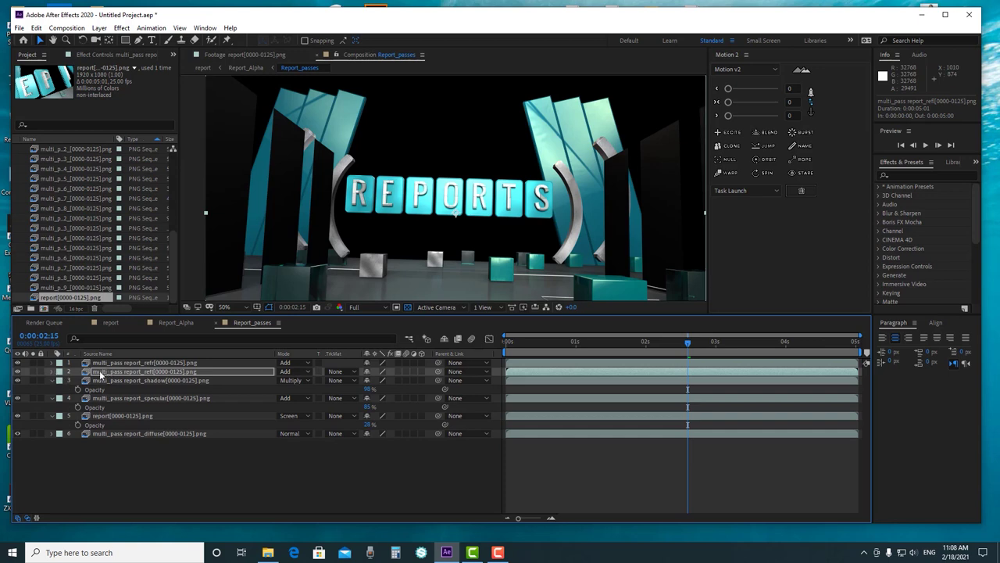
click(52, 372)
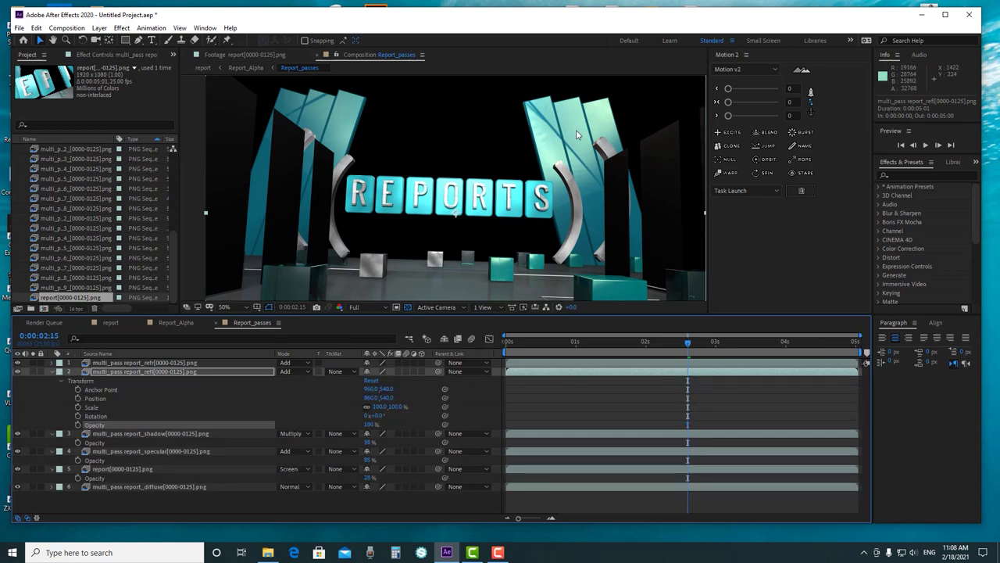
key(t)
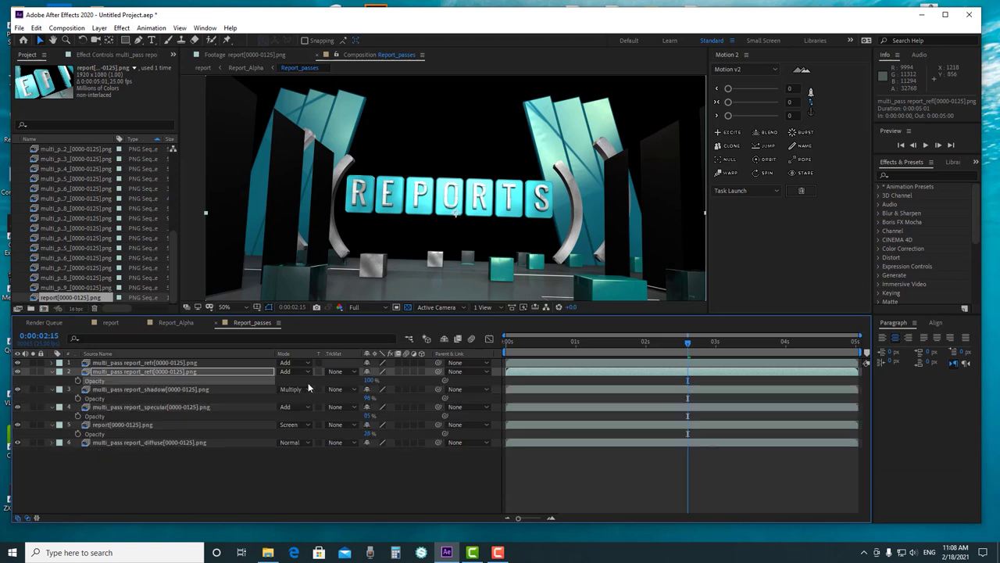
Set the refl pass layer's opacity to 0%
drag(371, 381, 112, 442)
click(123, 429)
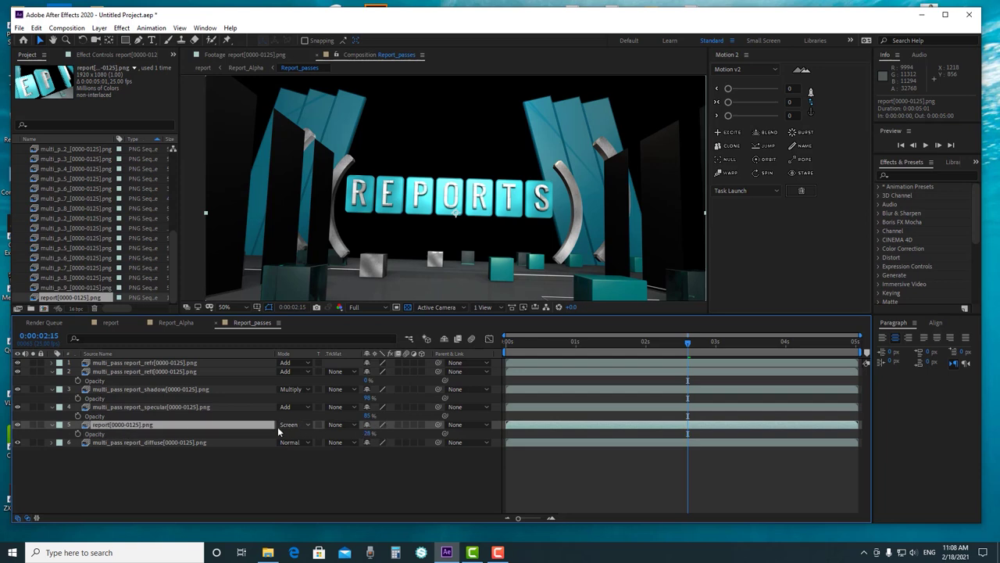
Place the report[0000-0125].png sequence above the passes, solo it to compare its look with the composite, and delete it again
drag(85, 301, 143, 364)
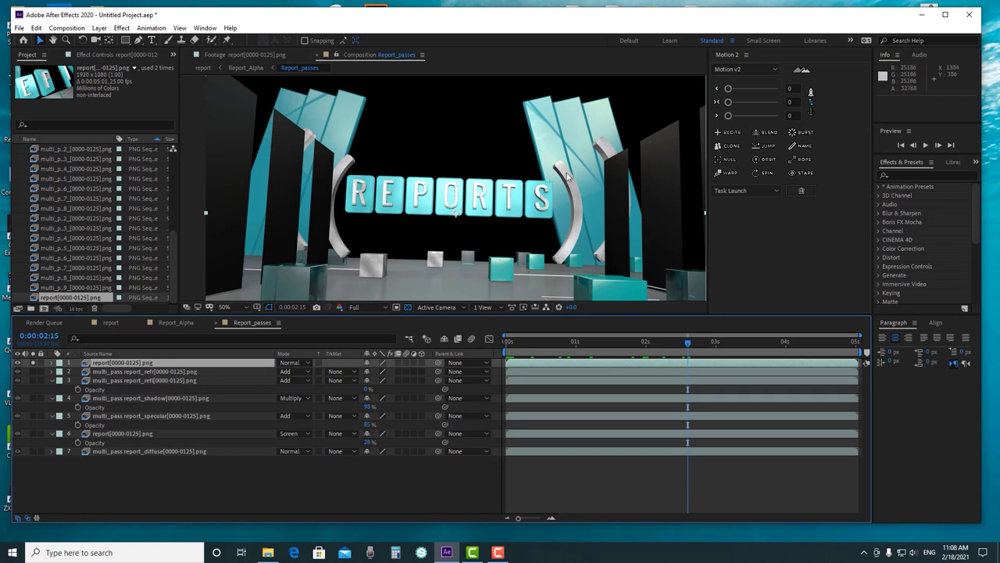
scroll(558, 183, up, 3)
scroll(554, 185, down, 3)
scroll(554, 185, up, 2)
scroll(554, 185, down, 2)
scroll(554, 185, up, 2)
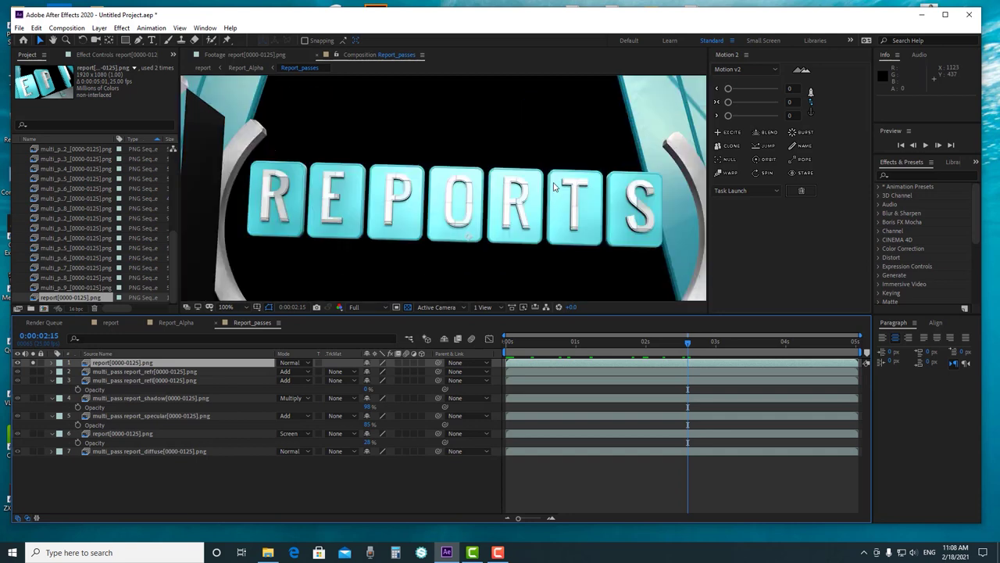
drag(676, 111, 635, 172)
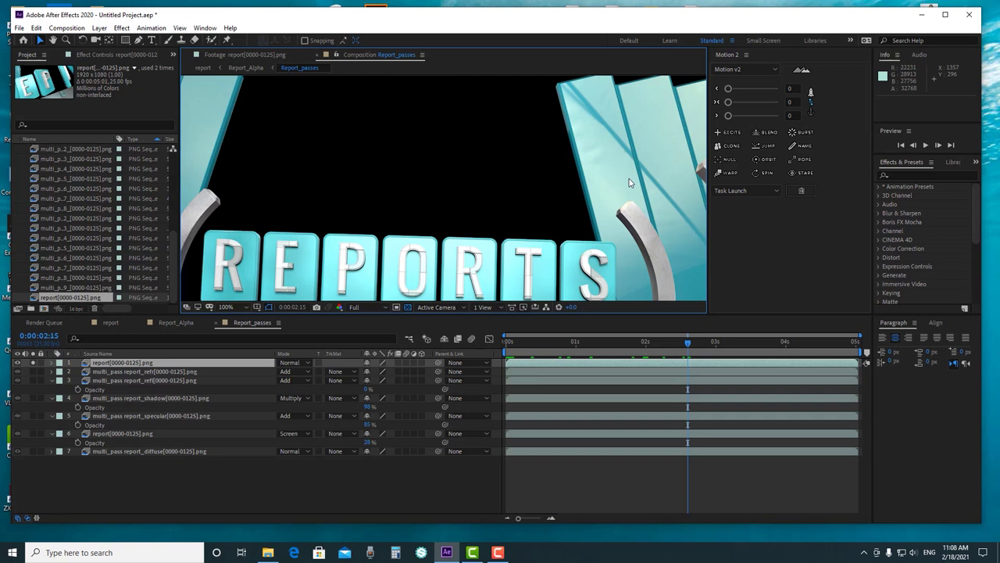
scroll(630, 180, down, 4)
scroll(630, 180, up, 2)
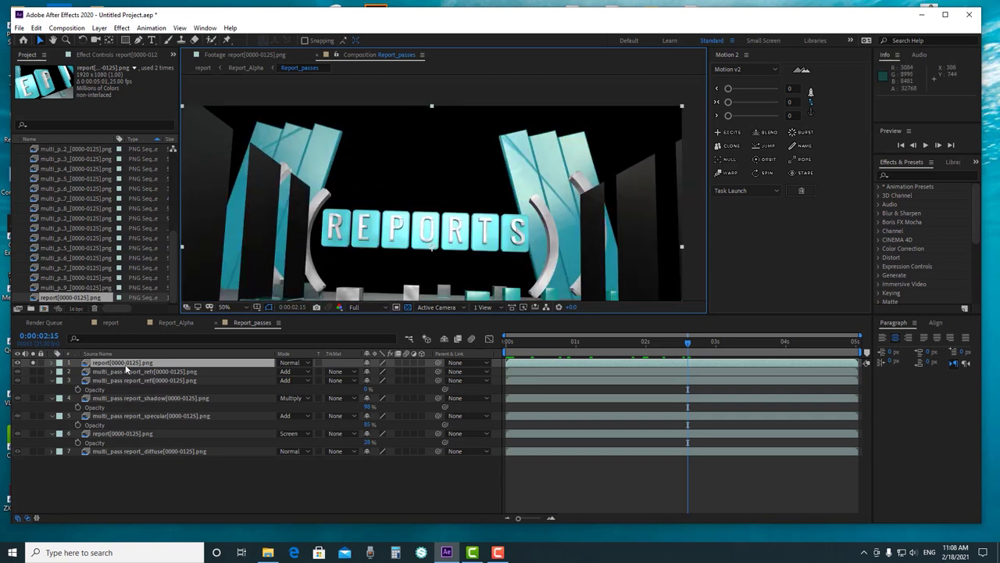
click(34, 362)
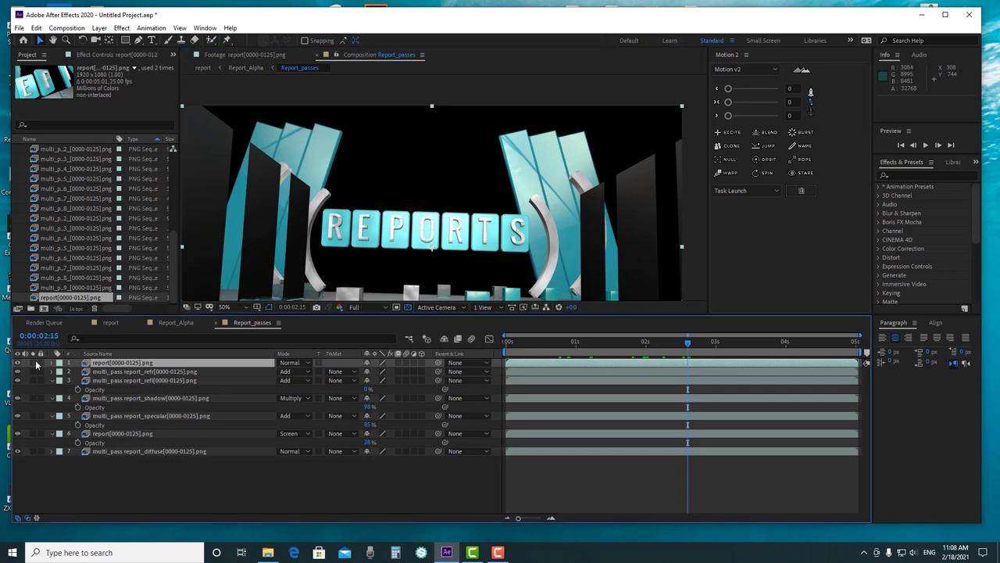
key(Delete)
Examine the composited lettering and boxes, and solo the refr pass layer to see its contribution before restoring all layers
scroll(511, 231, down, 2)
scroll(511, 231, up, 4)
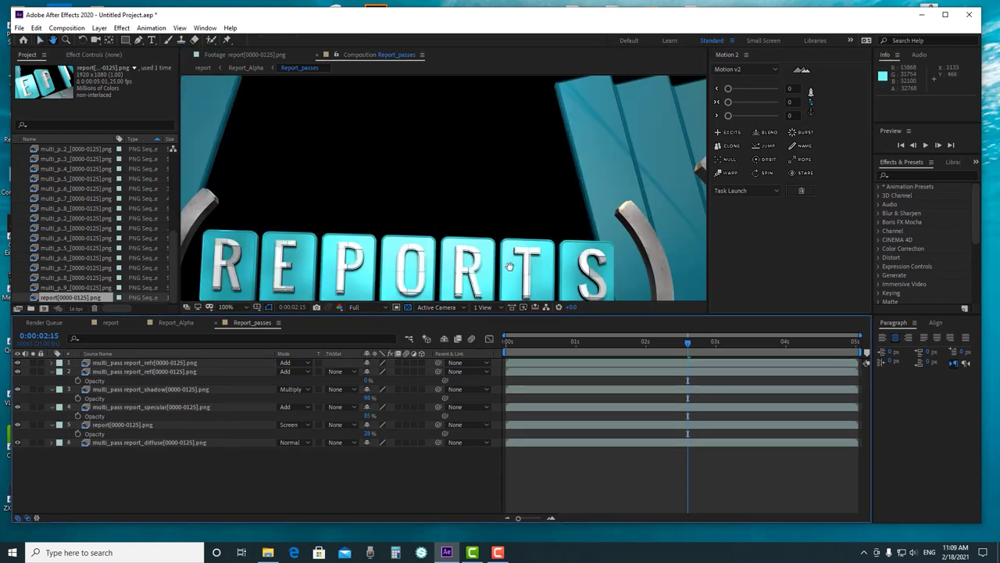
drag(510, 265, 498, 139)
scroll(502, 159, down, 2)
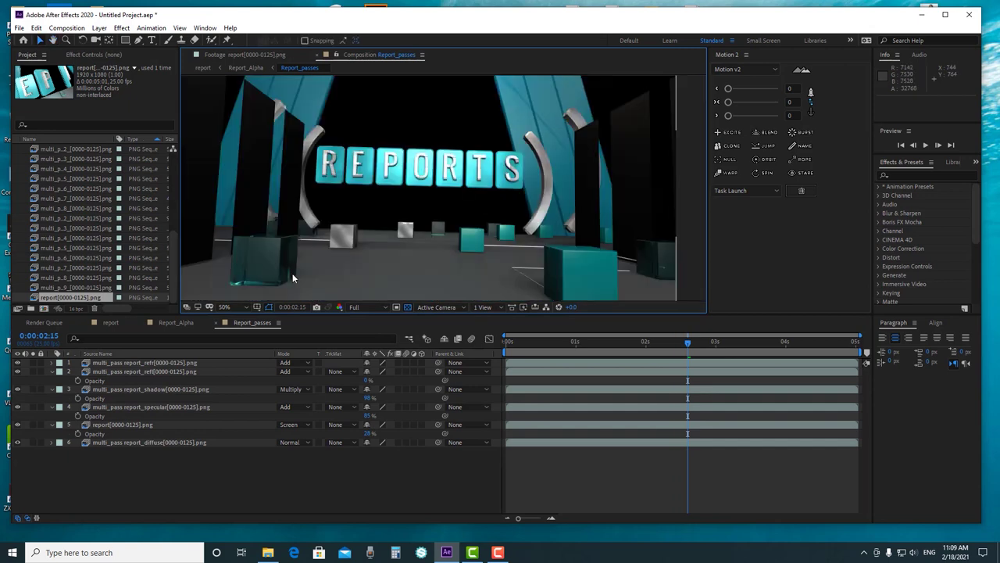
click(125, 364)
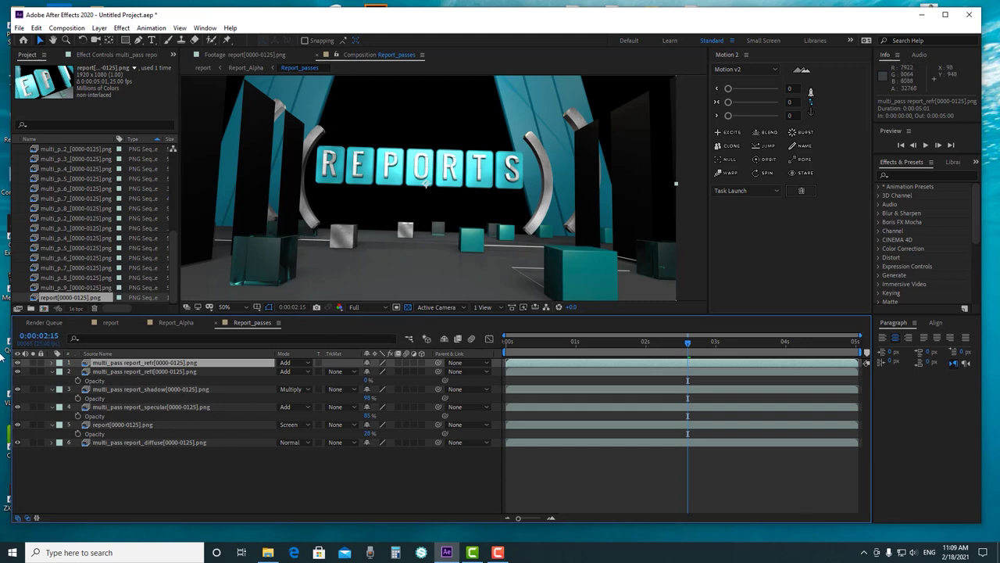
click(32, 364)
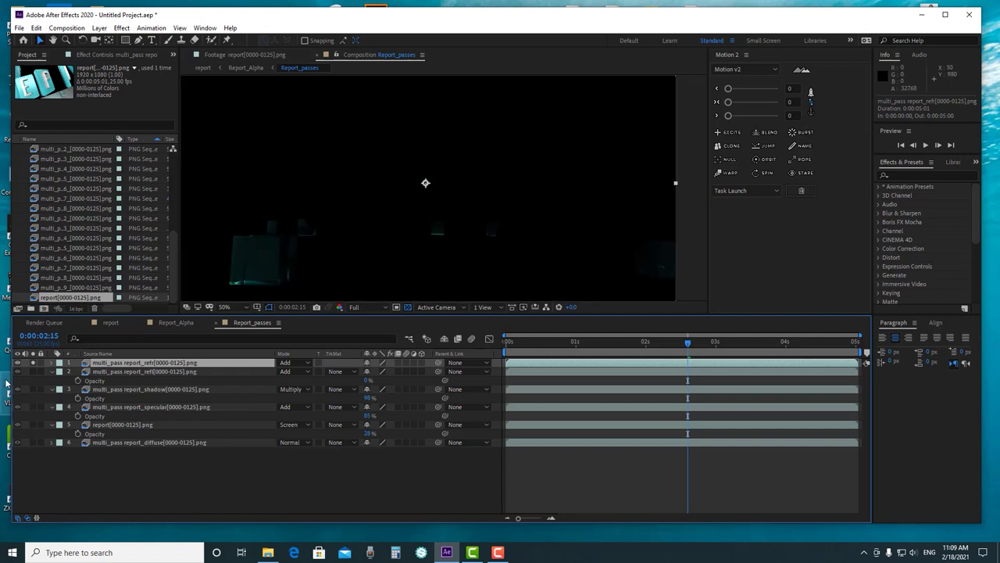
click(32, 363)
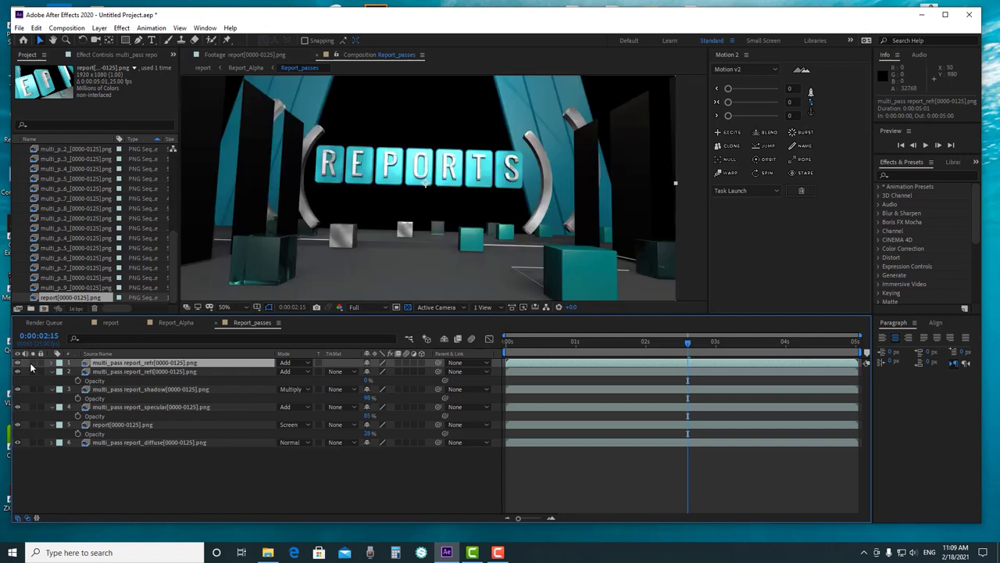
Pre-compose the refr pass layer, leaving all attributes in Report_passes, and check the result in isolation
right_click(188, 366)
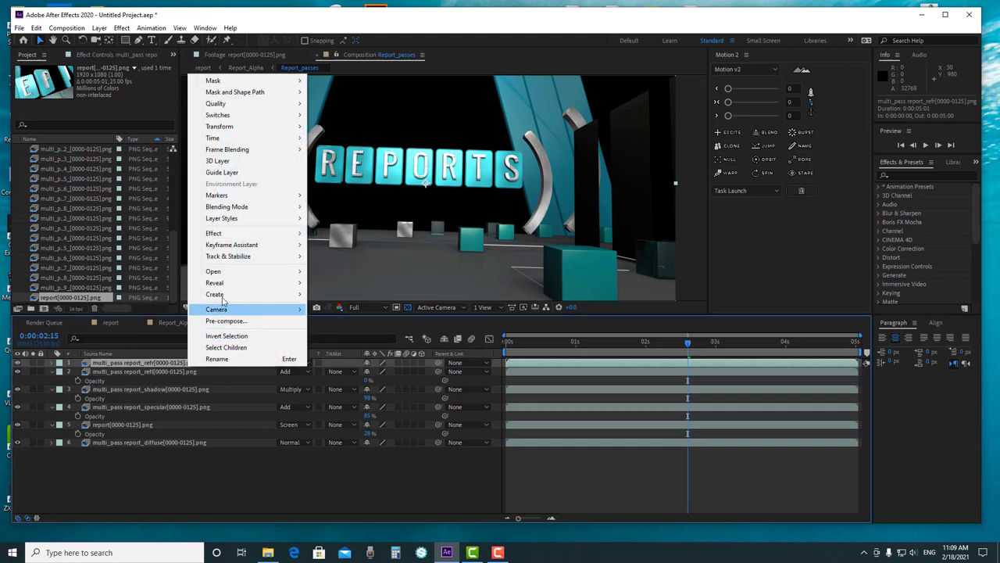
click(227, 320)
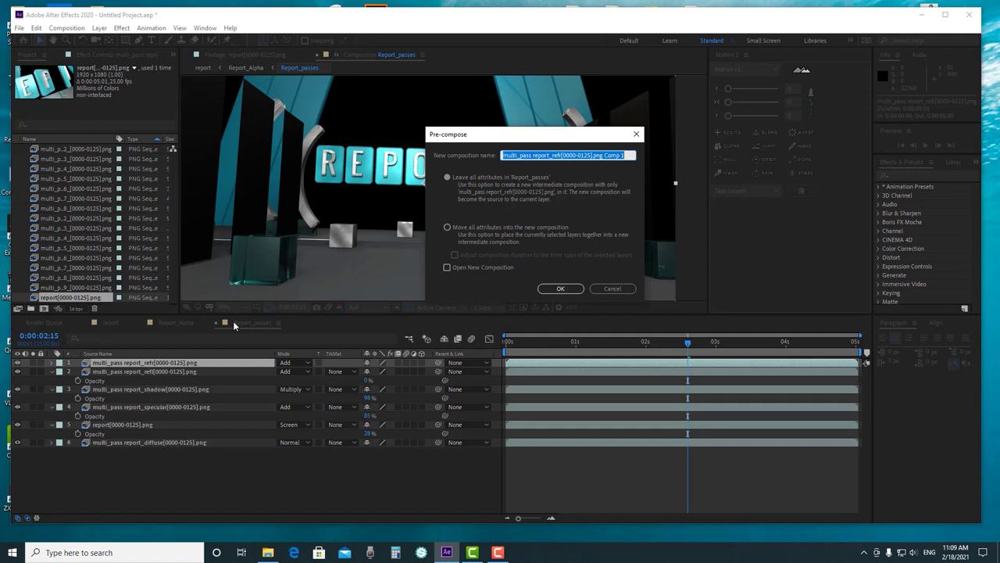
click(561, 290)
click(166, 356)
click(167, 359)
click(33, 365)
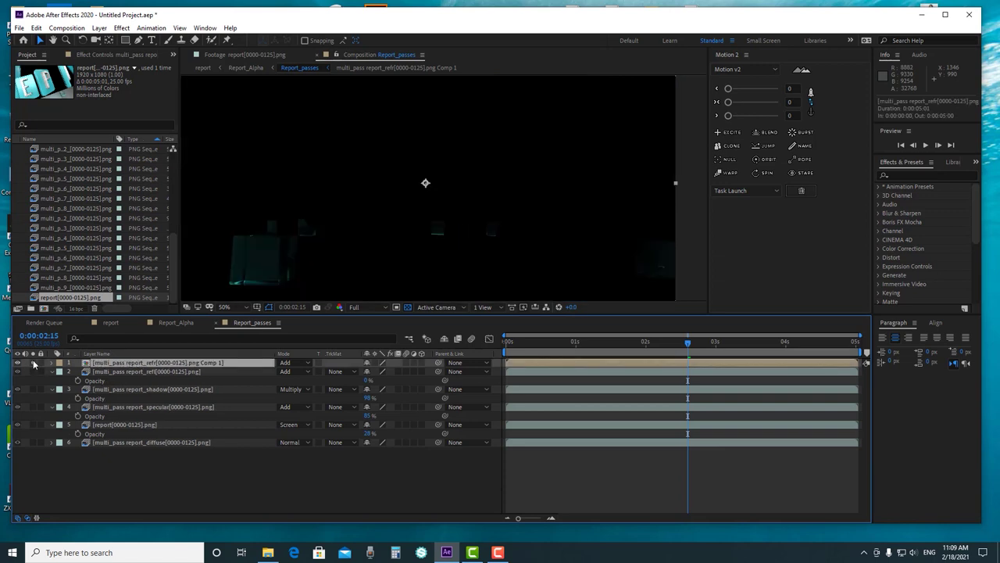
click(34, 364)
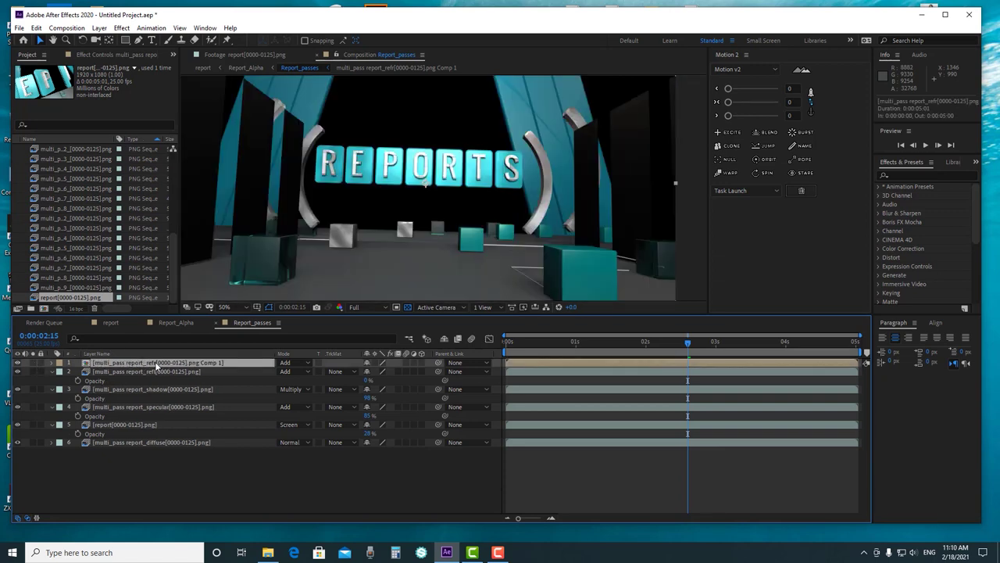
Inside the refr pre-composition, duplicate the refr layer and set the upper copy's blending mode to Add
double_click(155, 361)
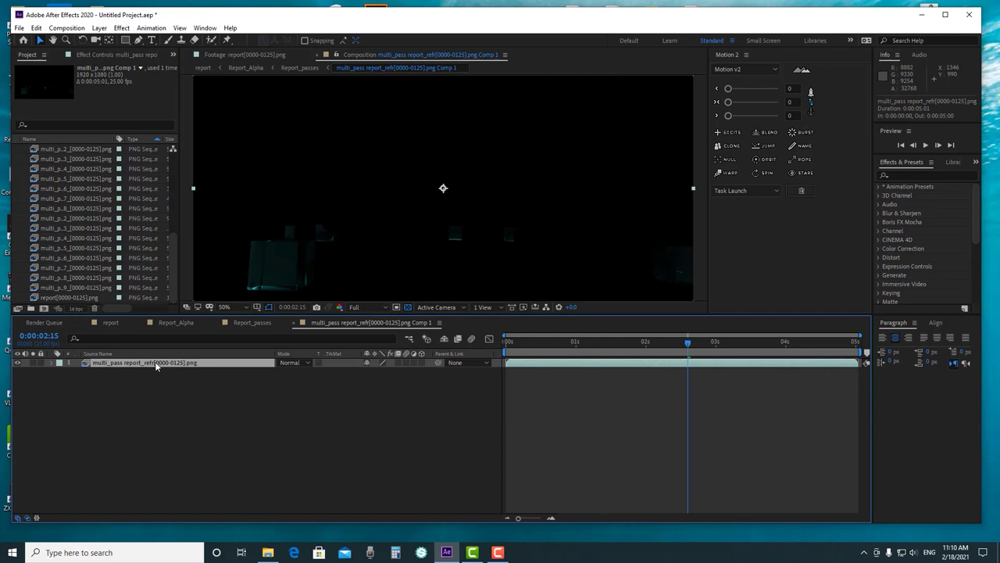
key(ctrl+d)
click(289, 363)
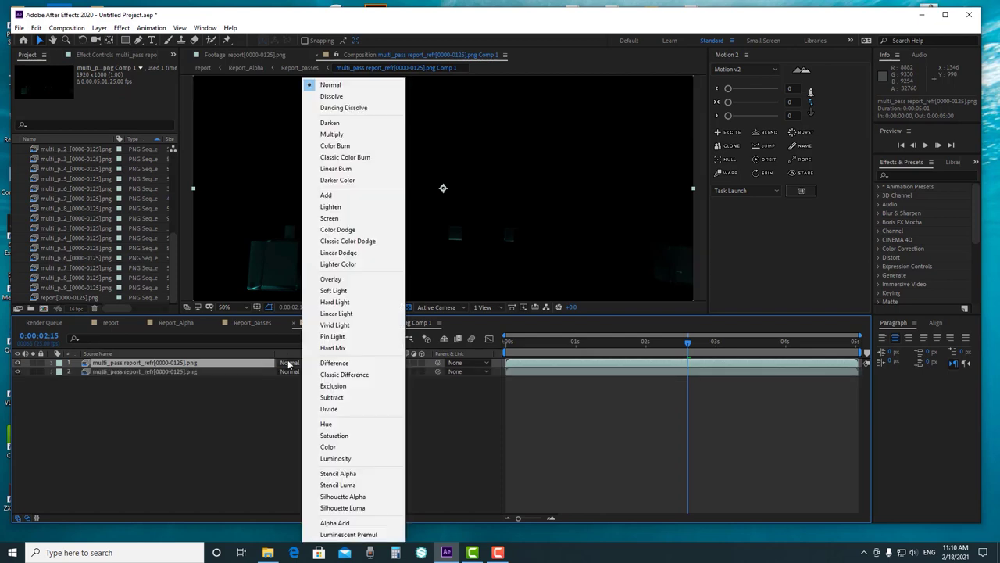
click(334, 195)
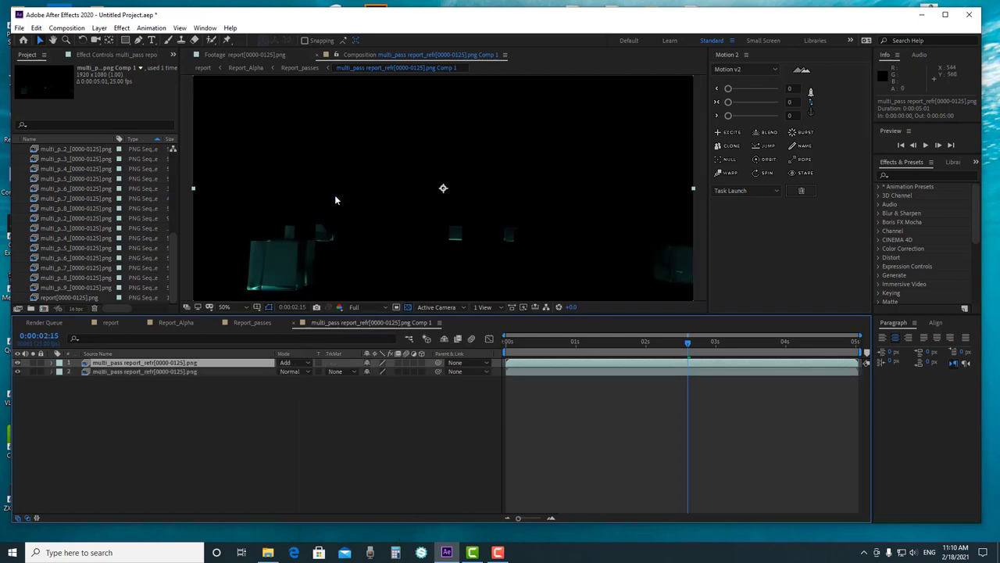
Compare the refraction with and without the duplicated layer by repeatedly soloing the upper copy
click(33, 363)
click(34, 363)
click(34, 364)
click(33, 363)
click(34, 364)
click(34, 363)
click(35, 364)
Open a second, locked composition viewer for the refr pre-composition beside Report_passes, and widen the Report_passes viewer
click(268, 55)
click(391, 55)
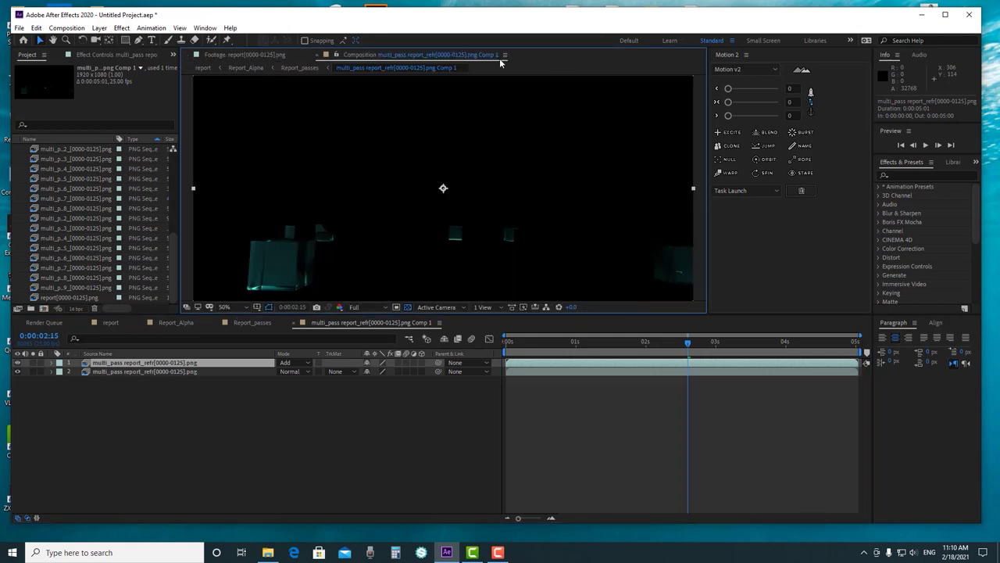
click(483, 56)
click(449, 67)
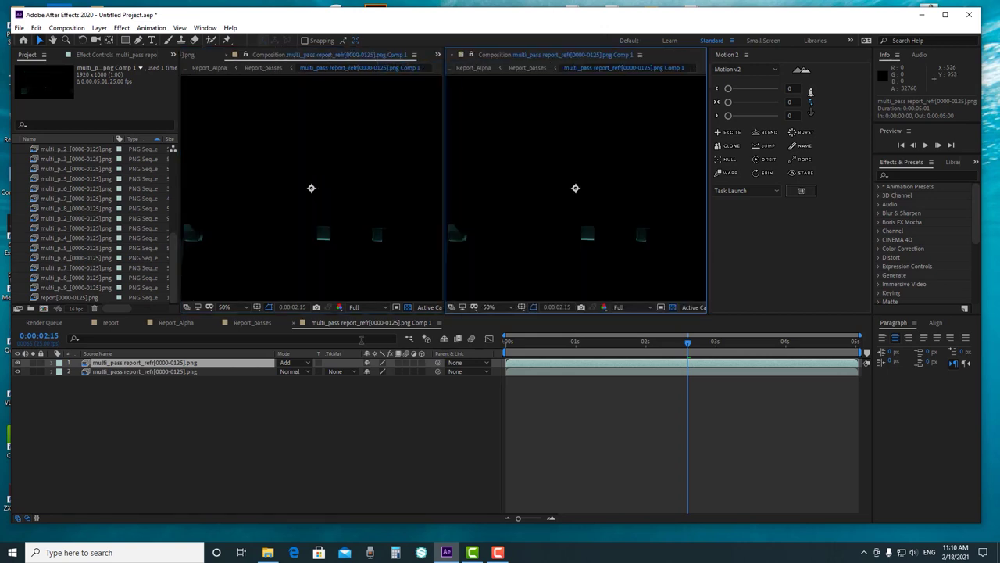
click(254, 323)
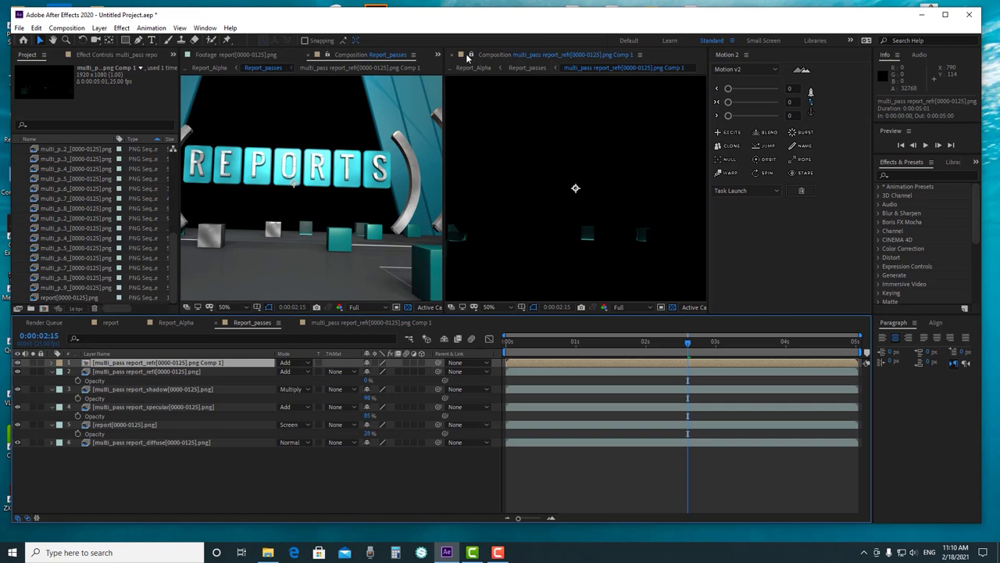
drag(444, 105, 504, 108)
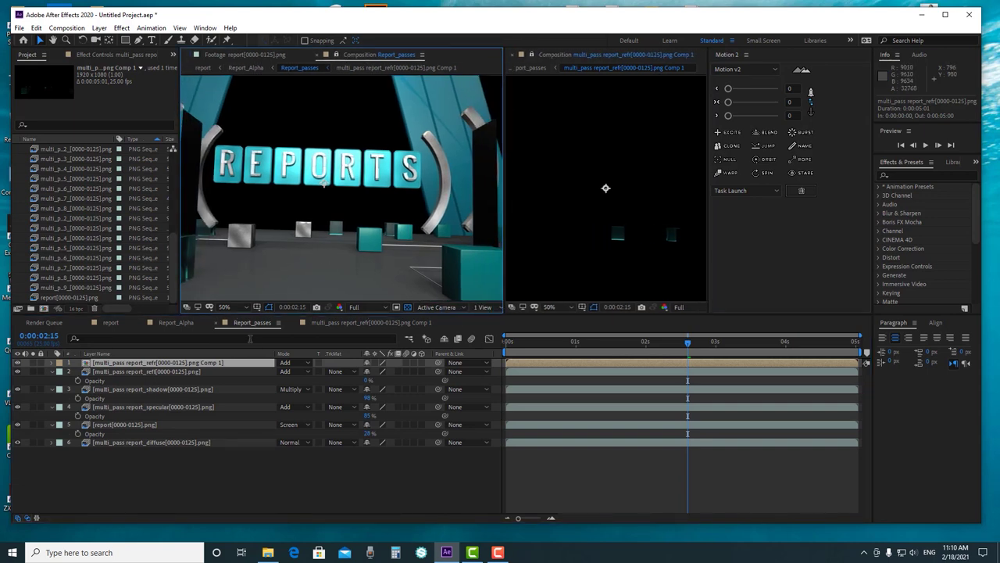
Check how the doubled refr layer affects the glass box in Report_passes, and close the extra viewer
click(354, 322)
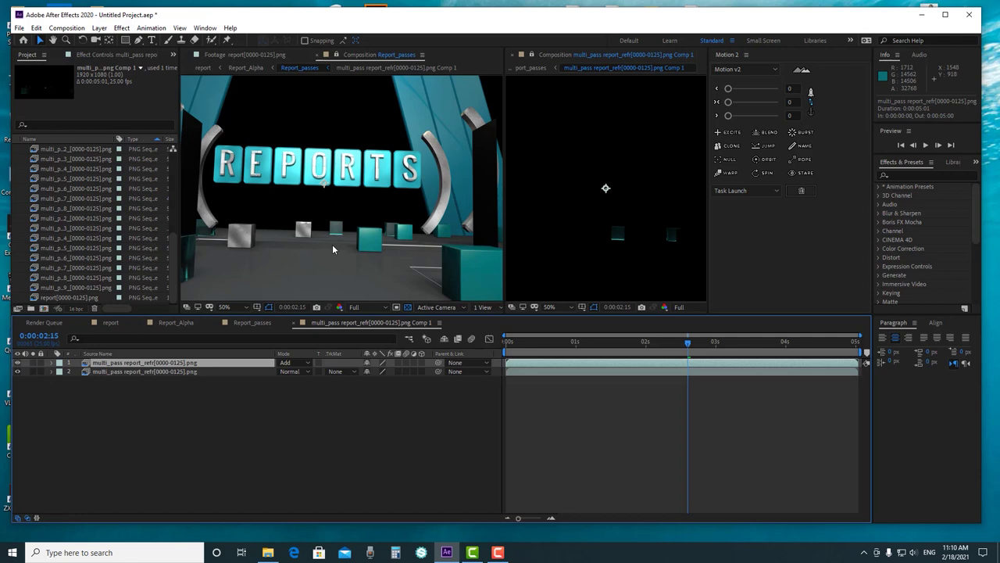
key(h)
drag(252, 261, 329, 247)
key(v)
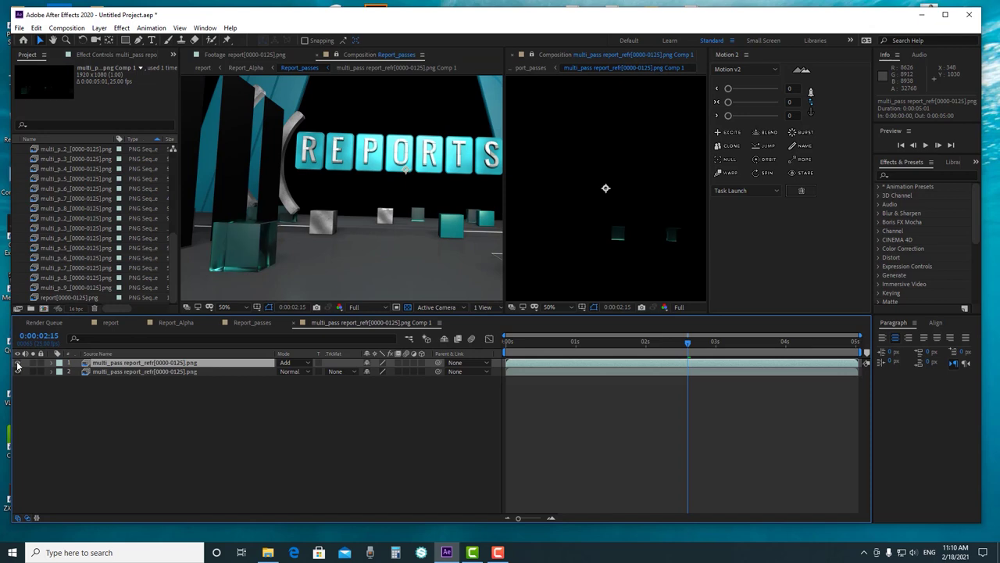
click(512, 55)
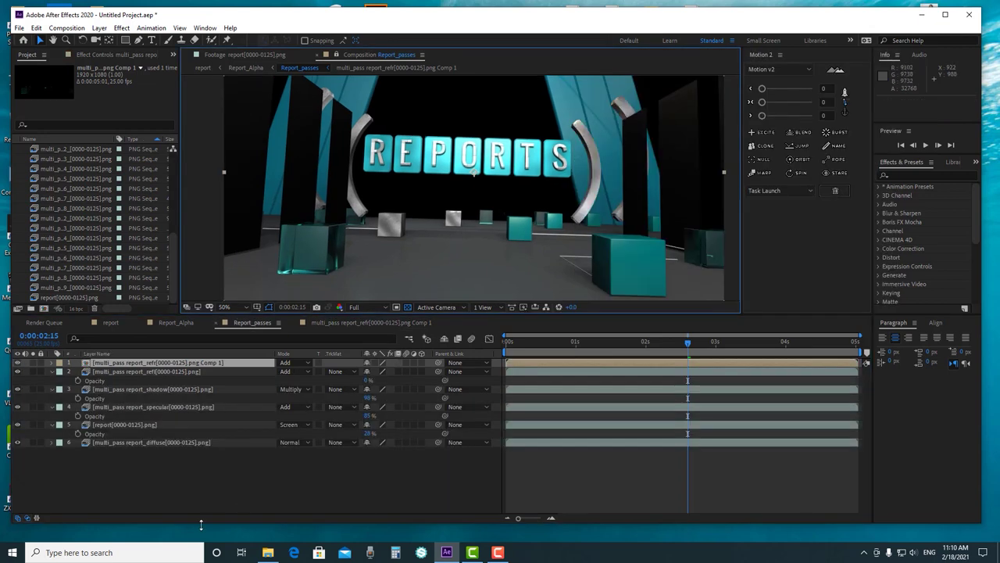
Add a new adjustment layer at the top of the Report_passes composition
right_click(218, 502)
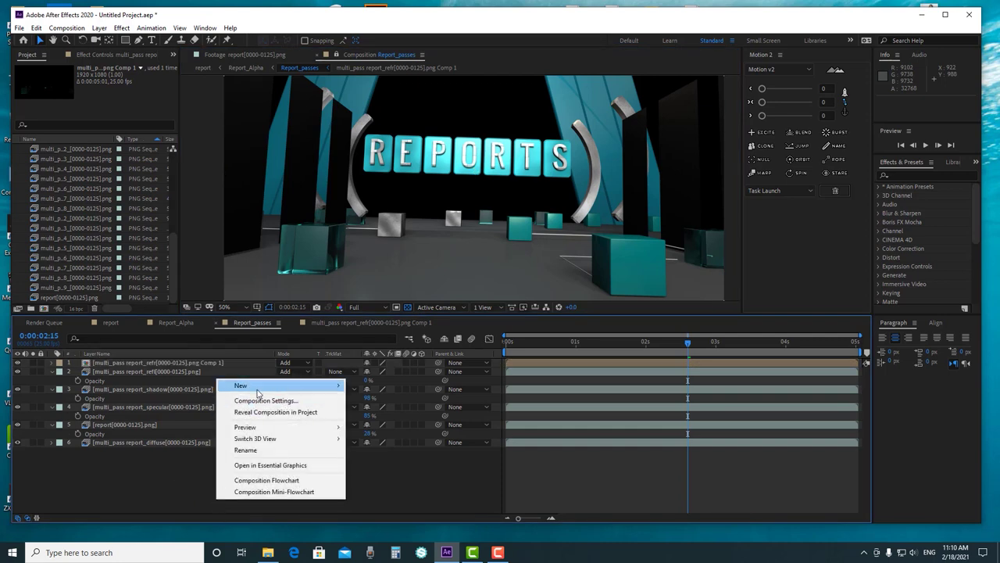
mouse_move(260, 386)
click(384, 470)
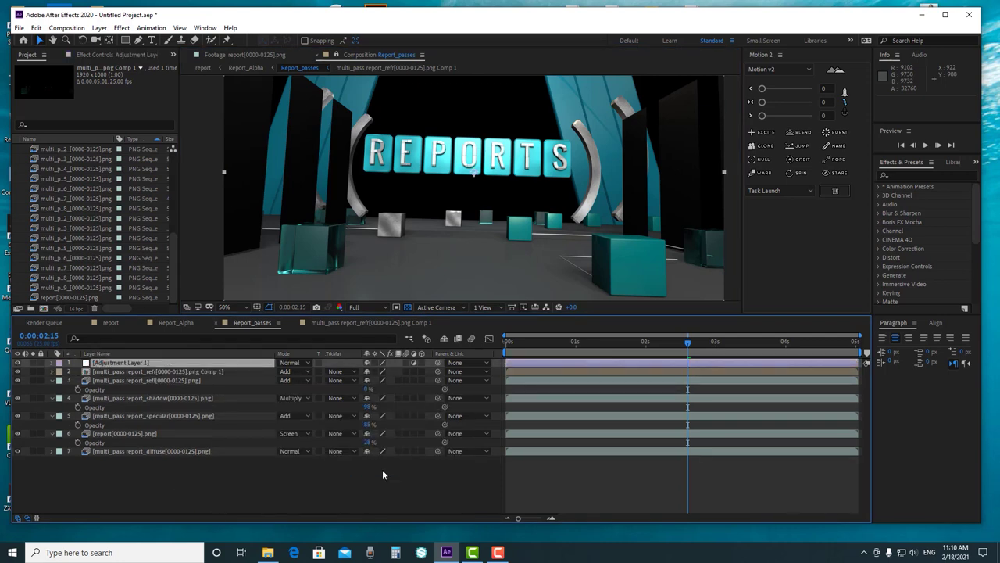
Apply the Curves effect to the adjustment layer and shape the RGB curve with raised highlights and slightly lowered shadows for contrast
click(901, 175)
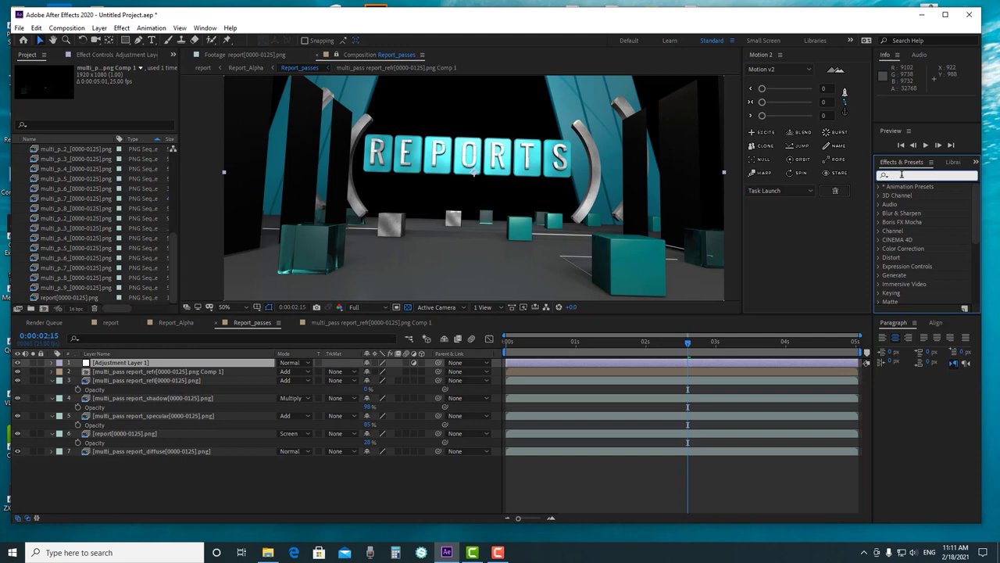
text(curv)
drag(922, 222, 88, 363)
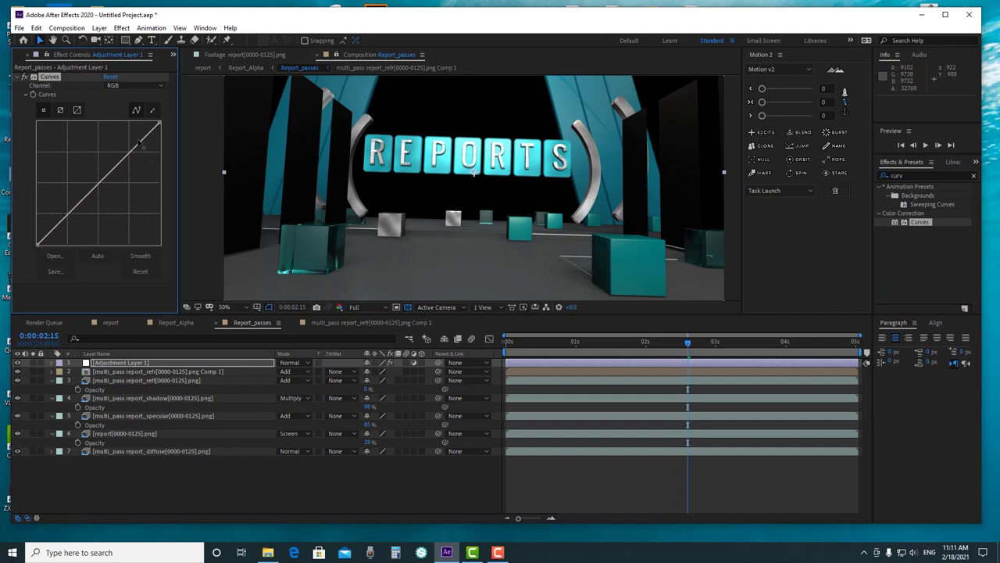
drag(140, 141, 135, 140)
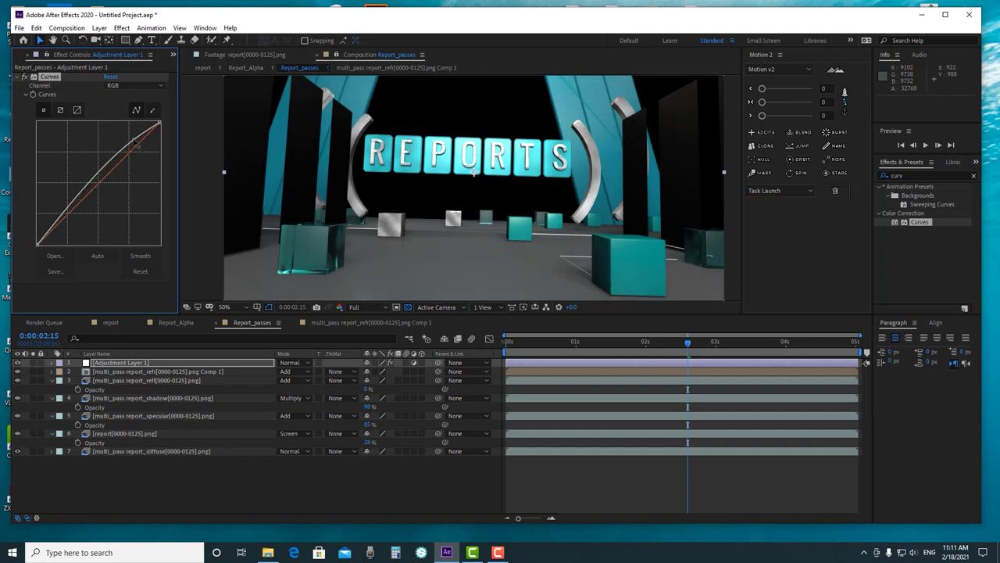
drag(46, 227, 52, 231)
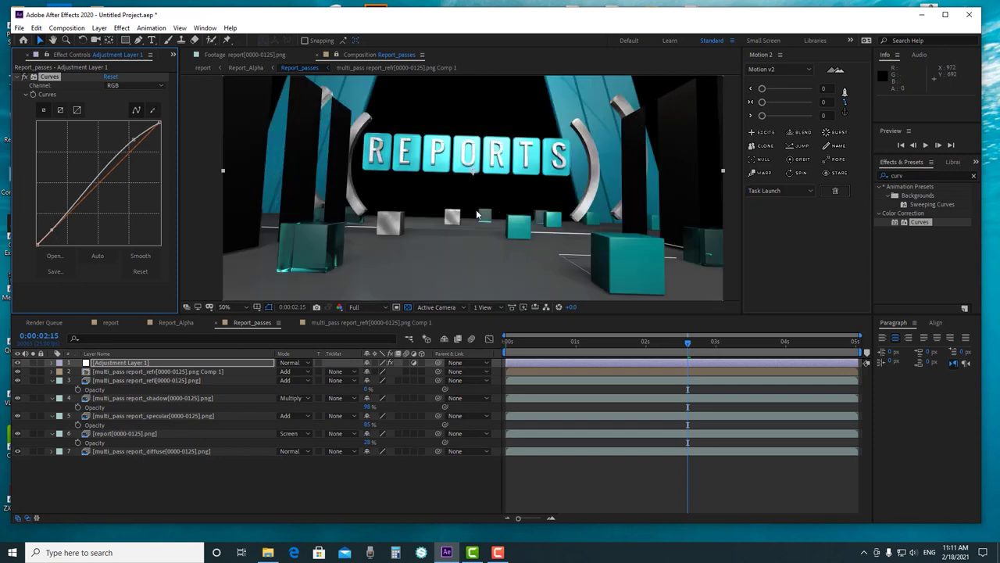
Close the refr pre-composition's timeline, switch to the Report_Alpha timeline, and show the project's footage list
click(293, 321)
click(191, 322)
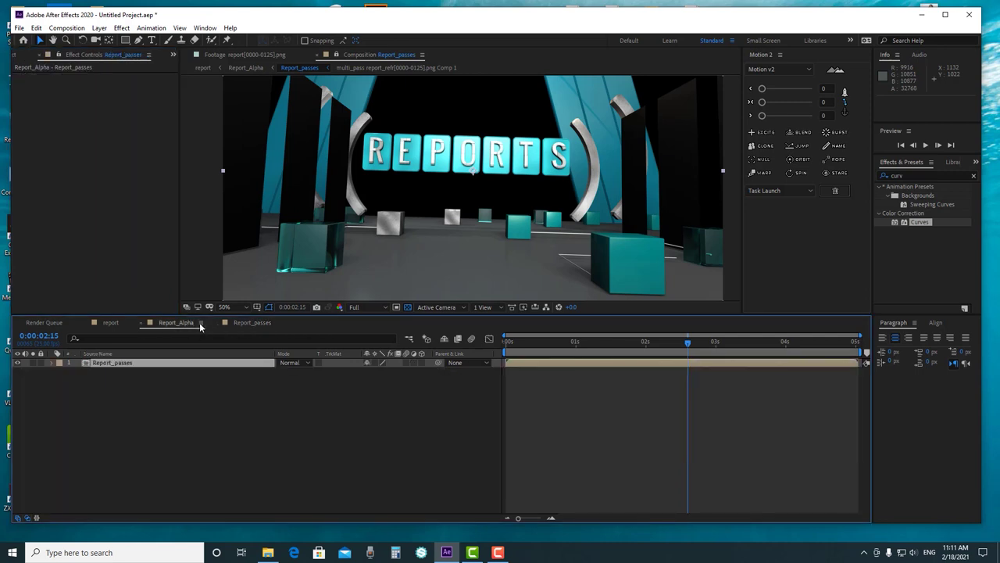
click(246, 324)
click(187, 324)
click(151, 389)
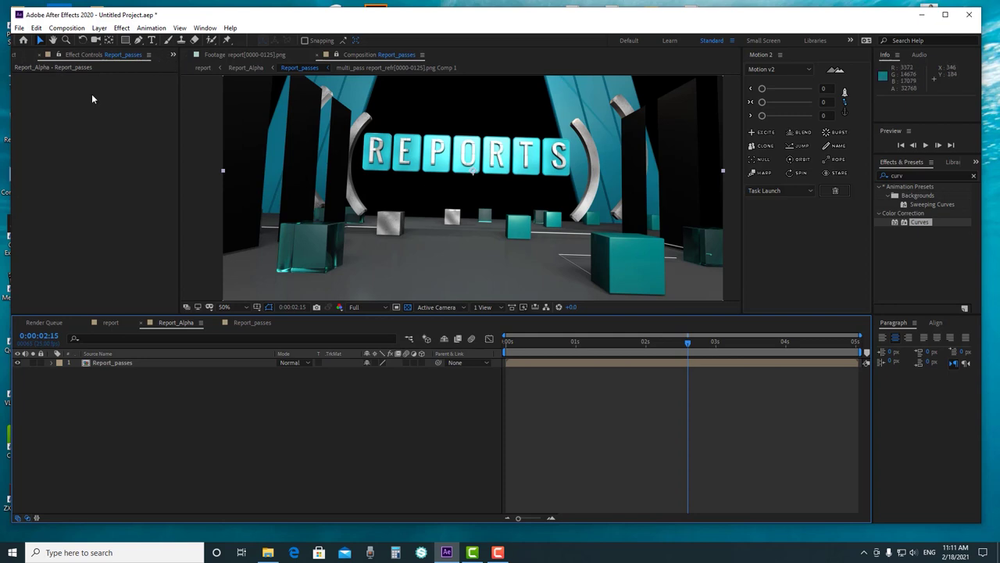
click(407, 307)
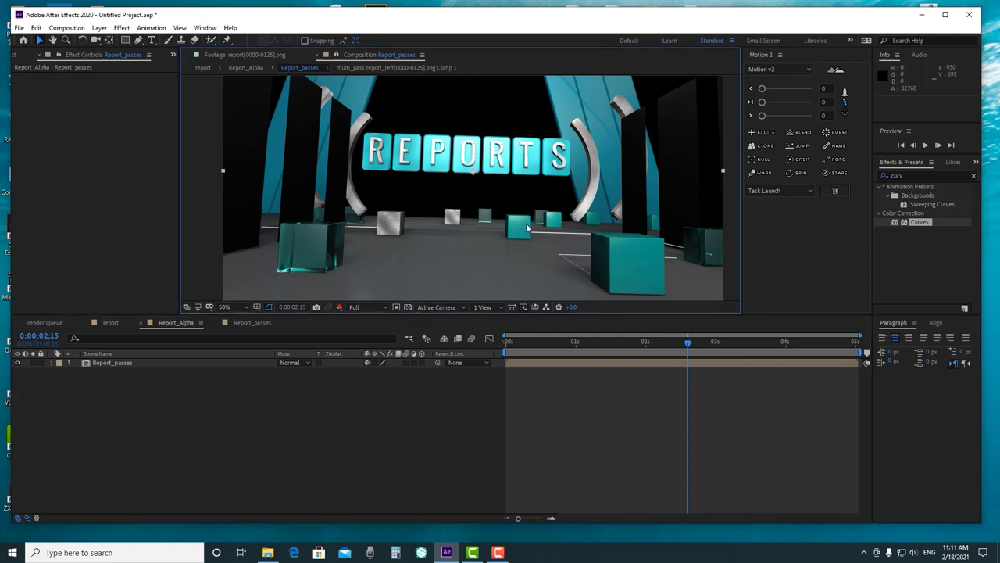
click(24, 56)
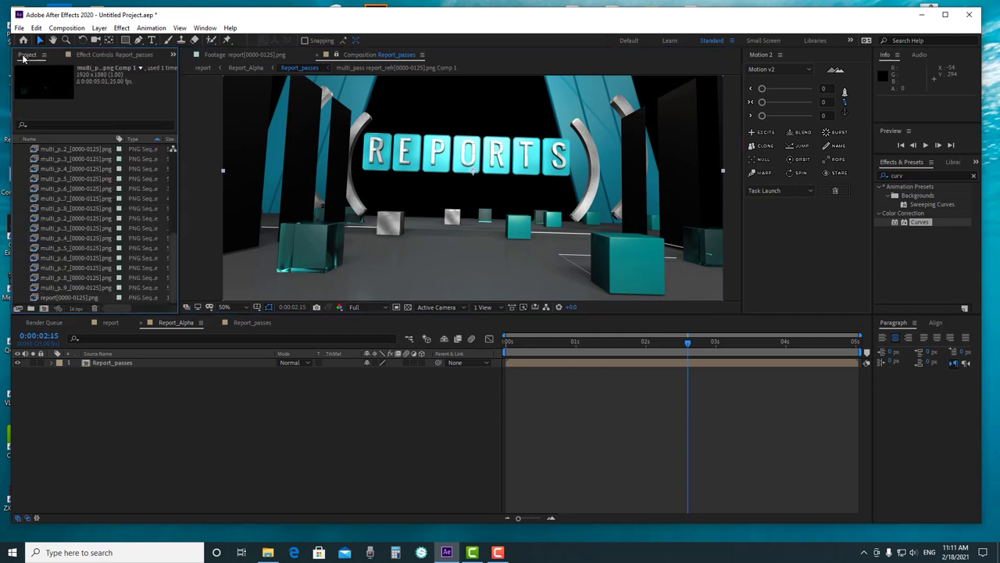
Open the multi_pass report_object_1 sequence from the Special Passes folder, preview it to its last frame, and return to the composition view
drag(175, 223, 175, 193)
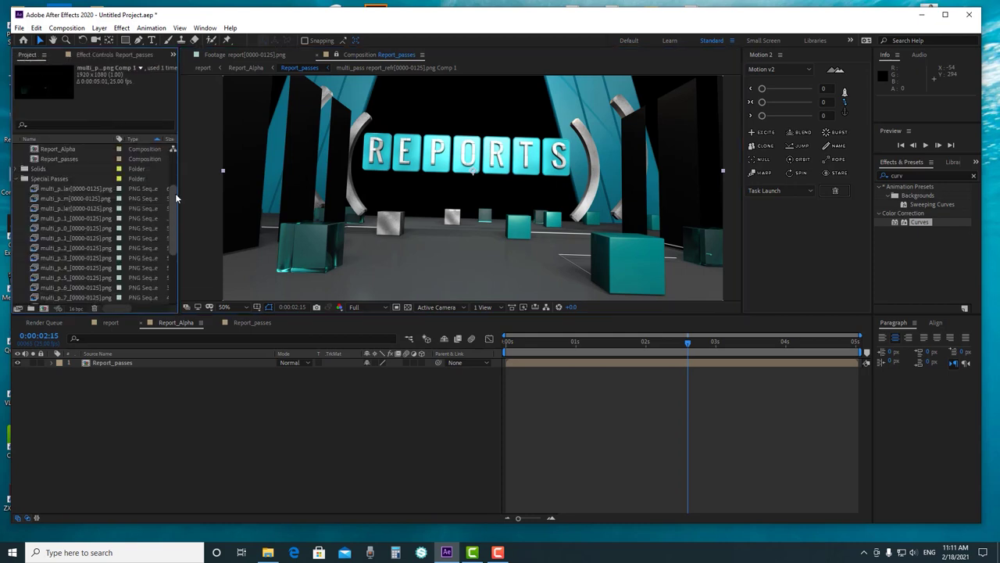
click(87, 198)
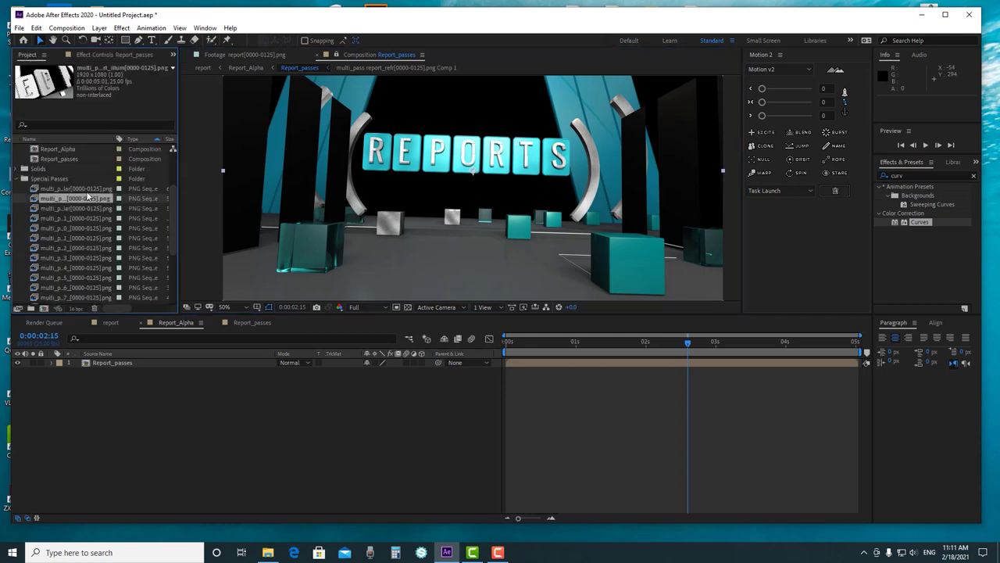
scroll(177, 200, up, 3)
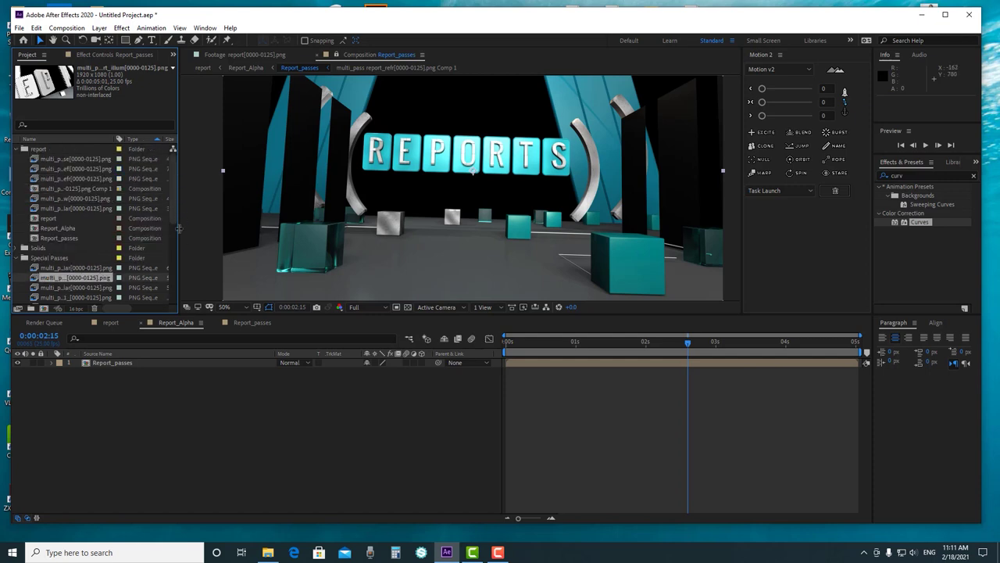
scroll(173, 253, down, 3)
double_click(39, 219)
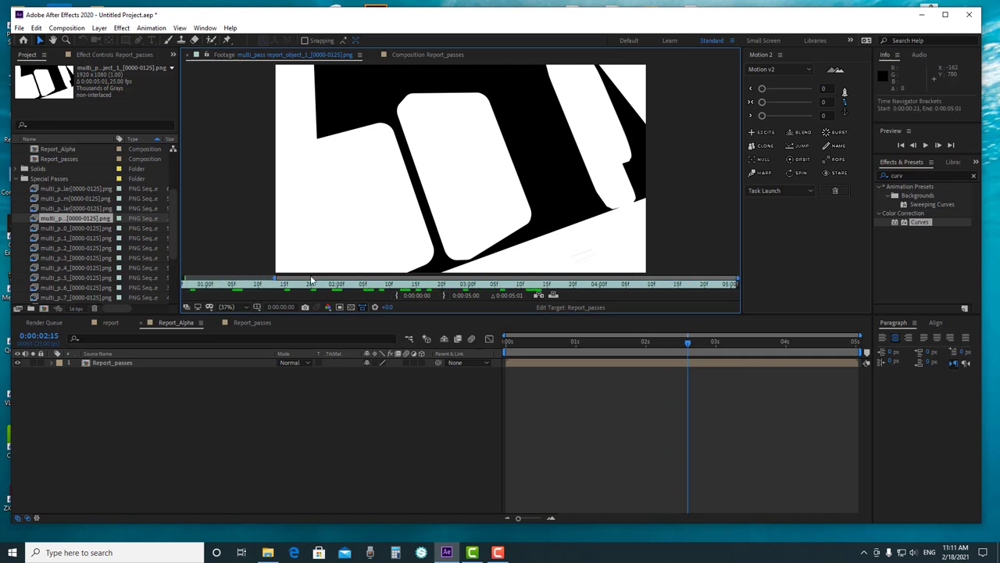
drag(226, 284, 740, 295)
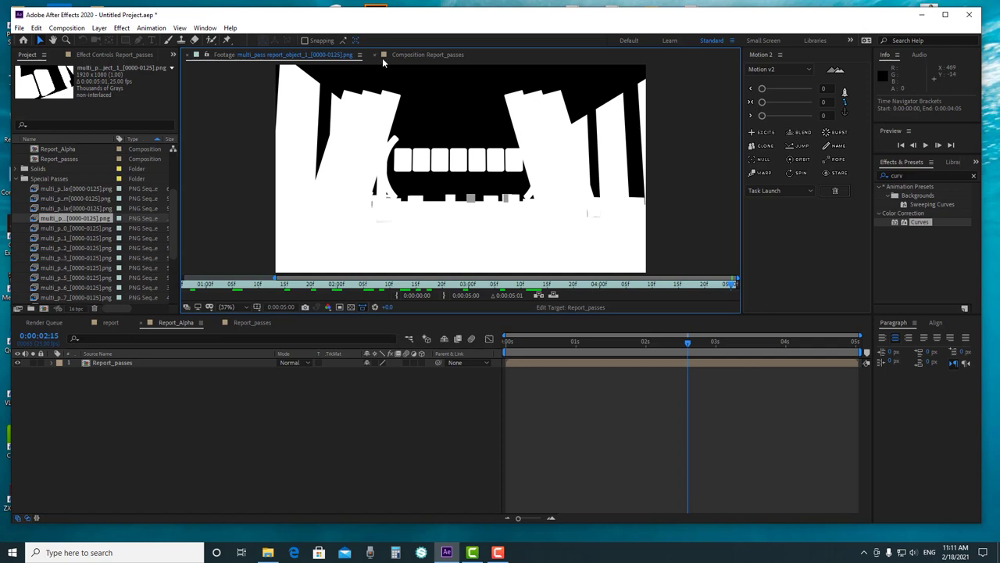
click(431, 56)
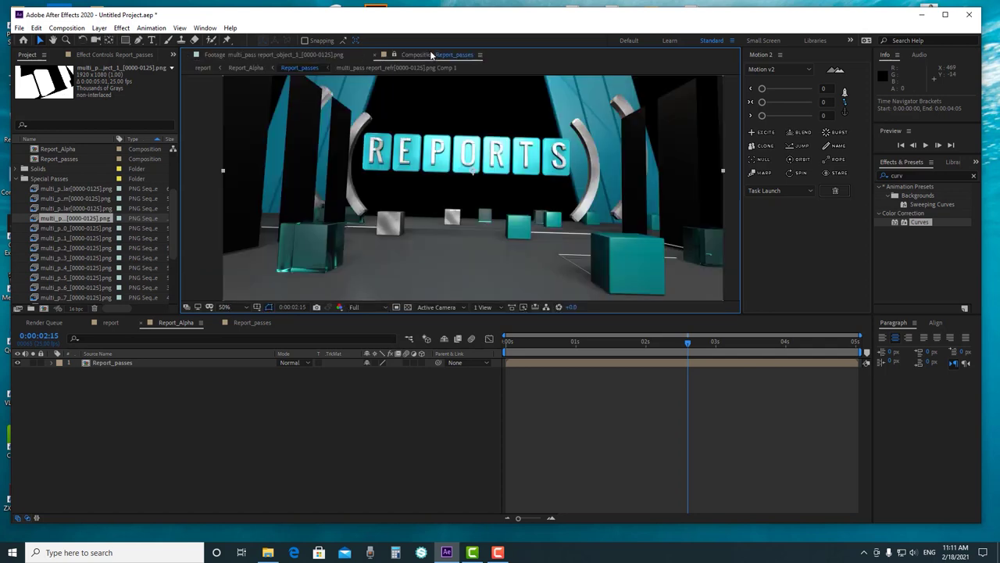
Add the multi_pass report_object_1 sequence above Report_passes in Report_Alpha and use it as the Luma Matte for Report_passes
drag(78, 219, 138, 364)
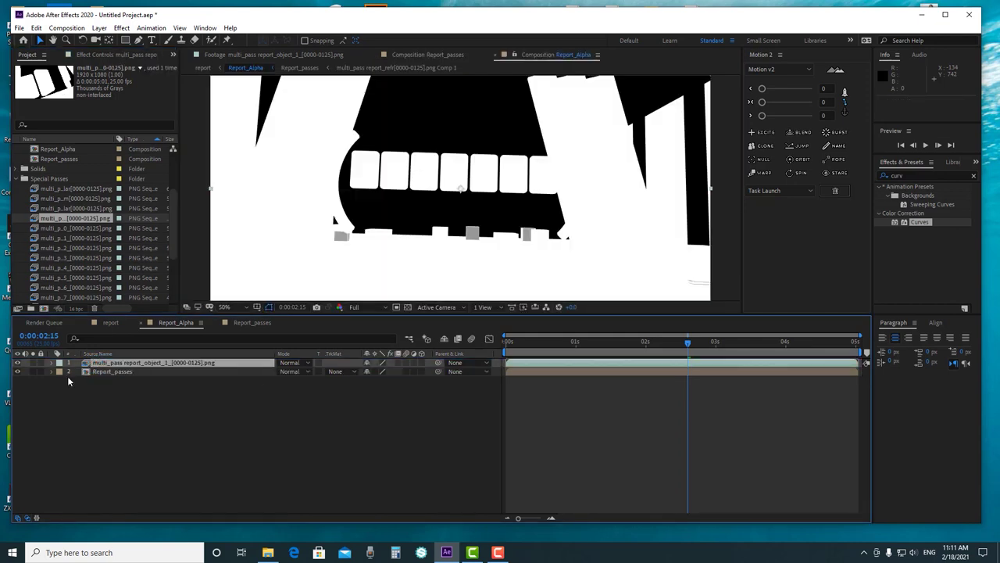
click(121, 372)
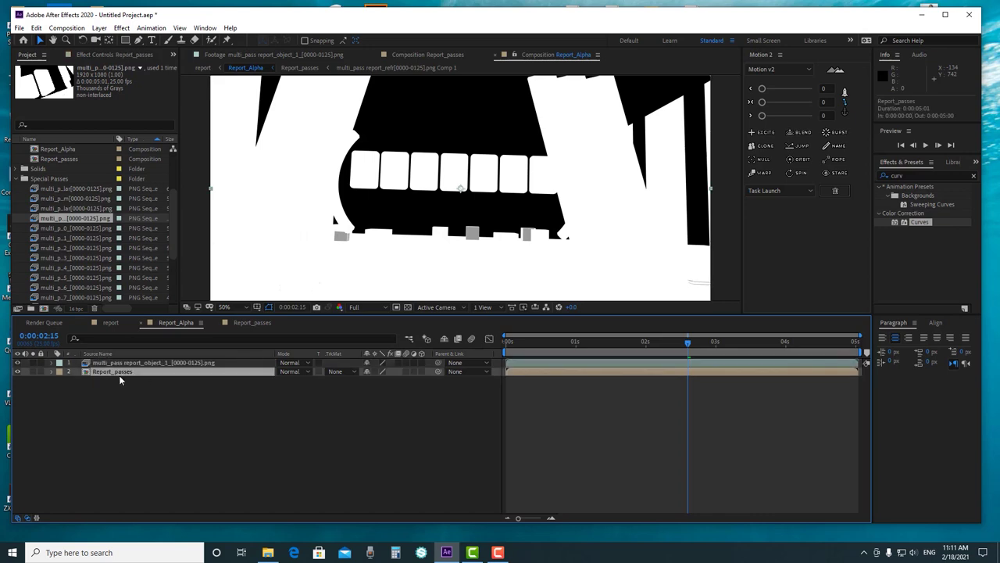
click(337, 372)
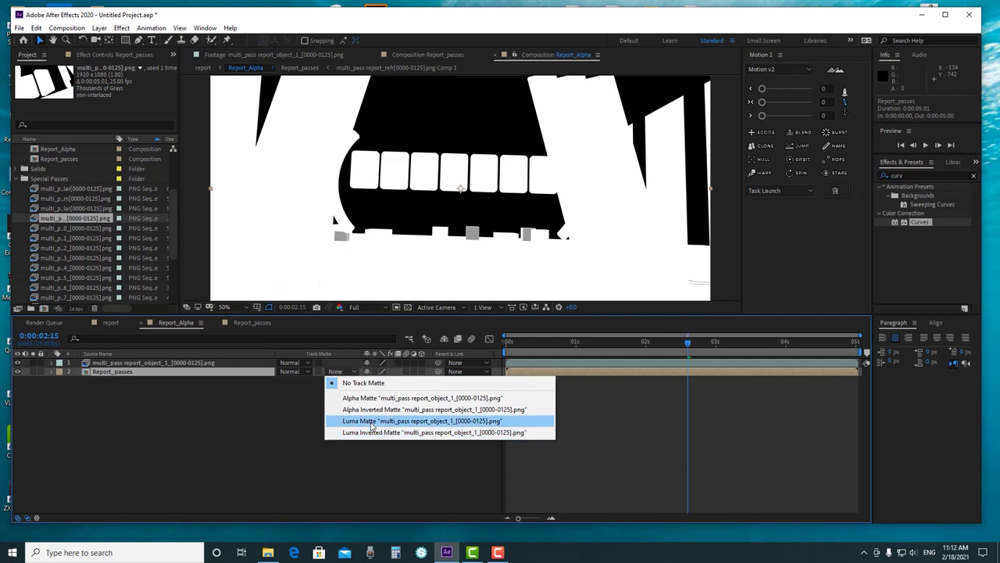
click(372, 421)
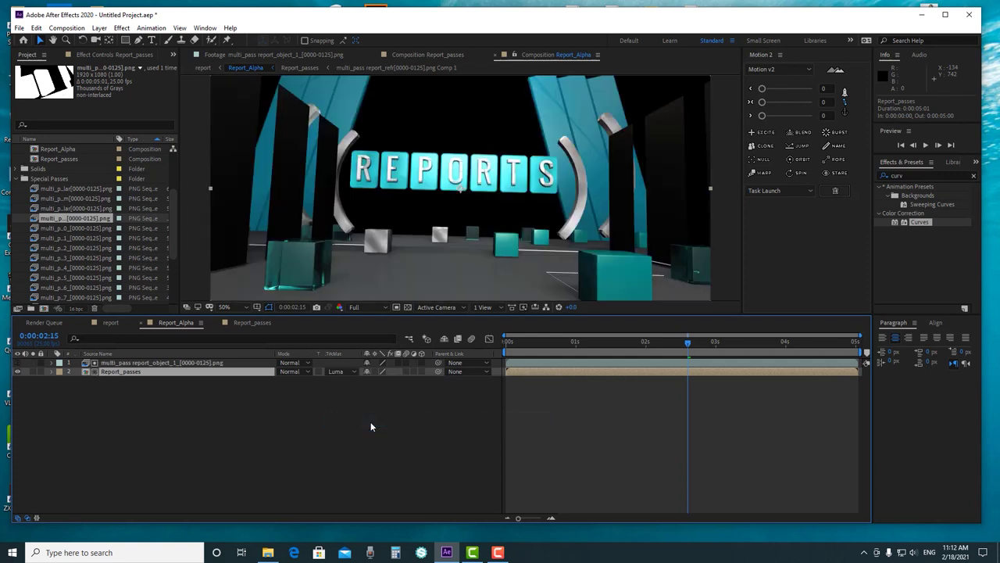
Show the transparency grid and examine the matte's cutout around the REPORTS letters and the small glass boxes up close
click(407, 306)
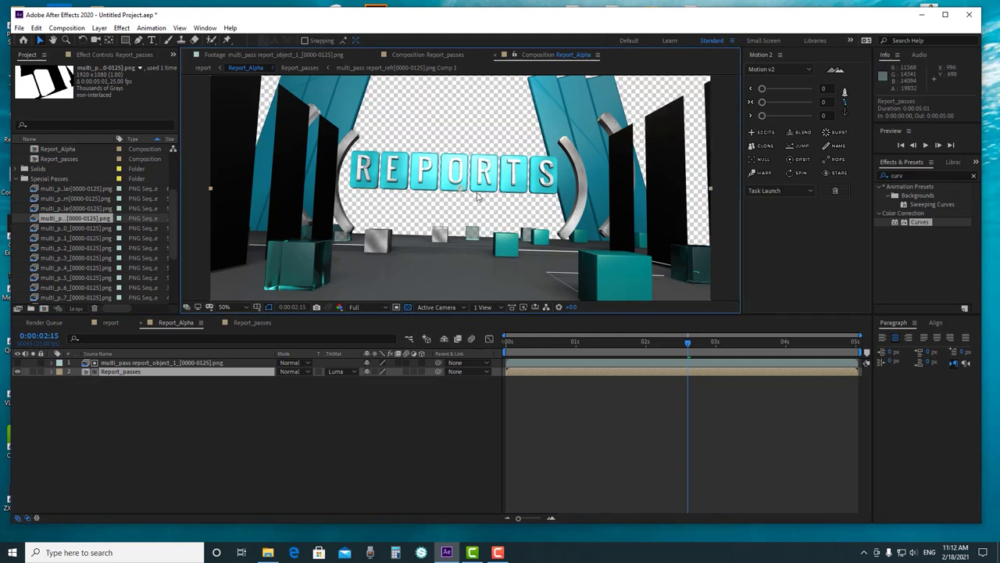
scroll(497, 156, down, 2)
scroll(497, 157, up, 2)
scroll(511, 205, down, 2)
scroll(511, 209, up, 4)
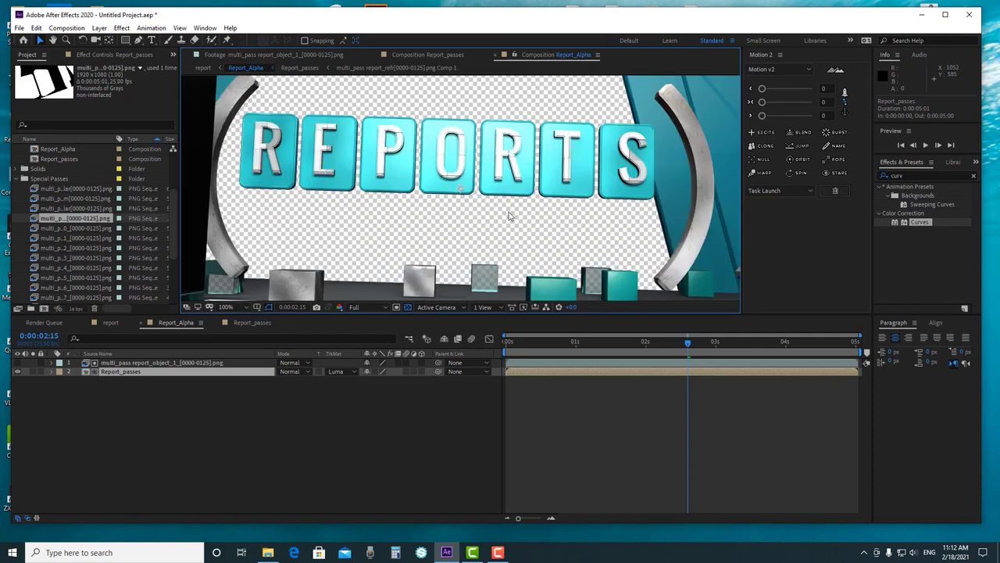
scroll(505, 283, up, 4)
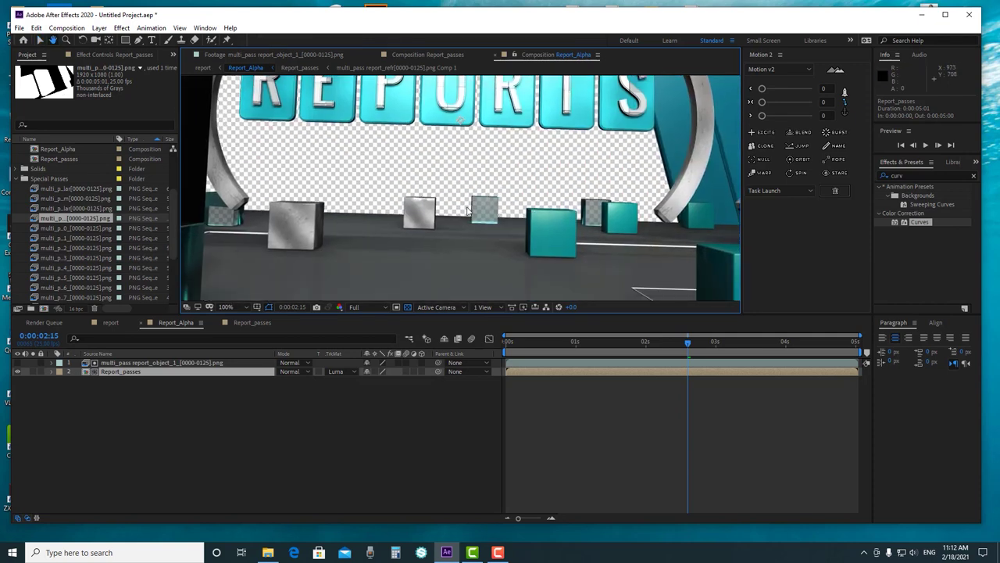
scroll(579, 270, down, 2)
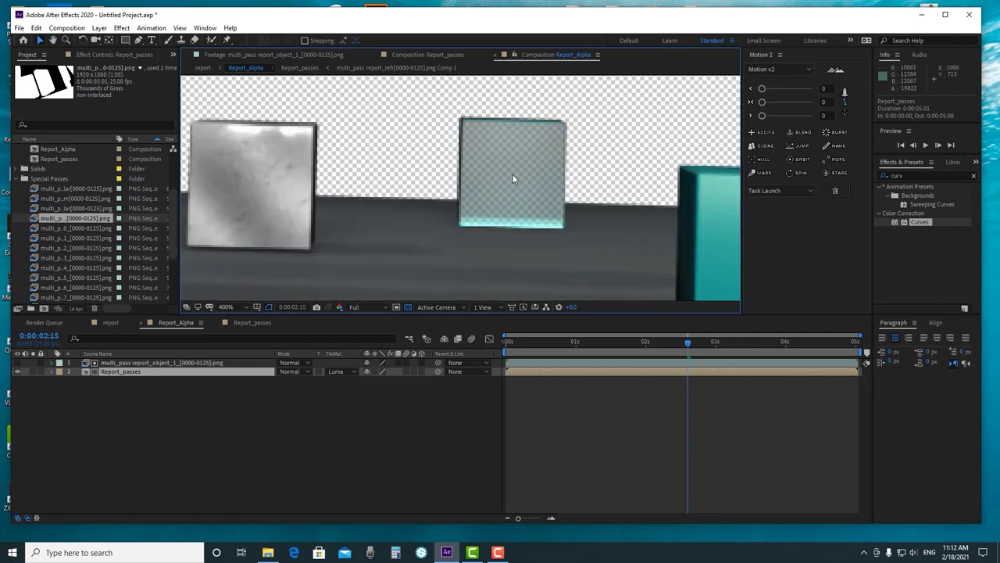
scroll(513, 178, down, 2)
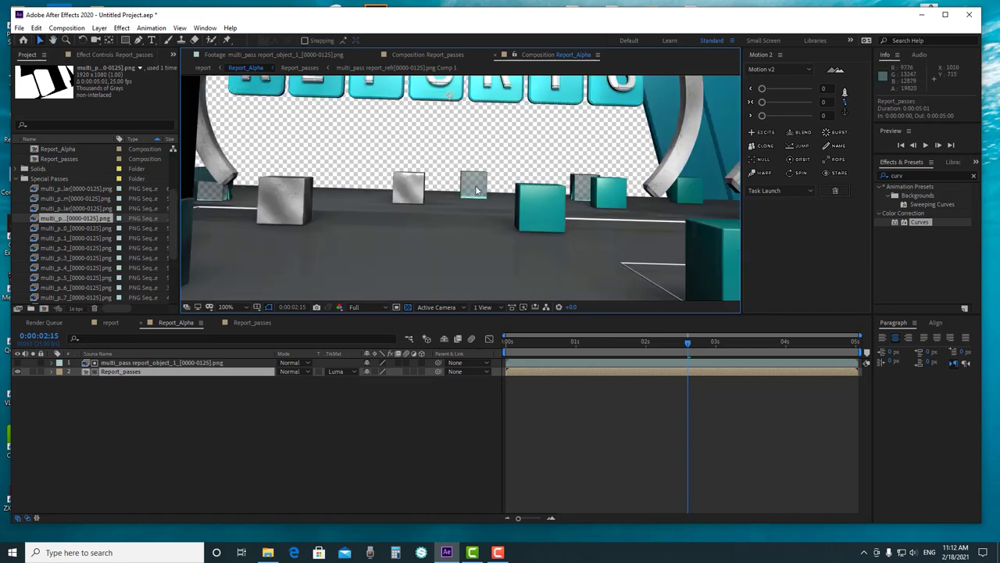
scroll(470, 191, up, 3)
scroll(470, 190, down, 1)
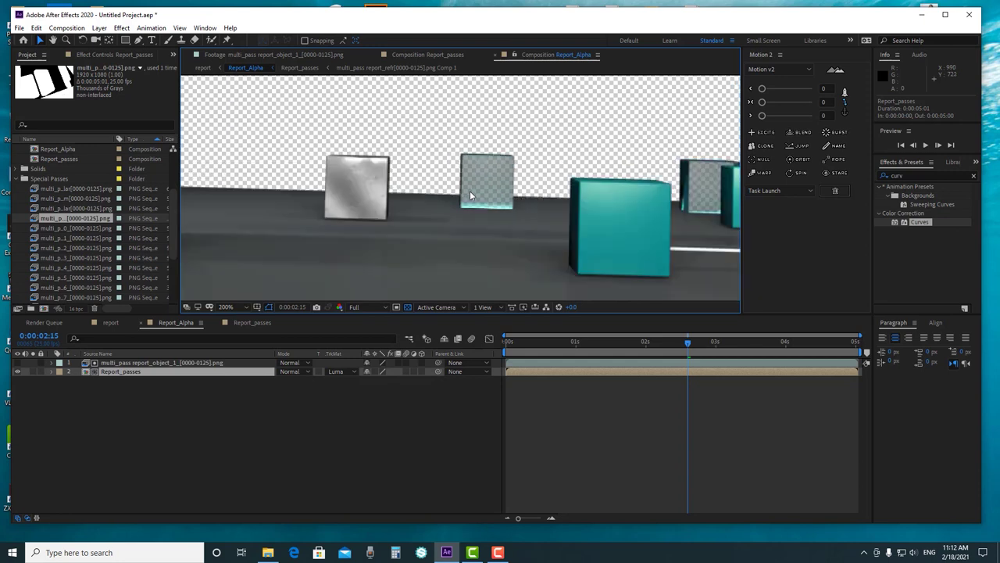
scroll(470, 190, down, 1)
scroll(470, 191, down, 3)
scroll(469, 190, up, 3)
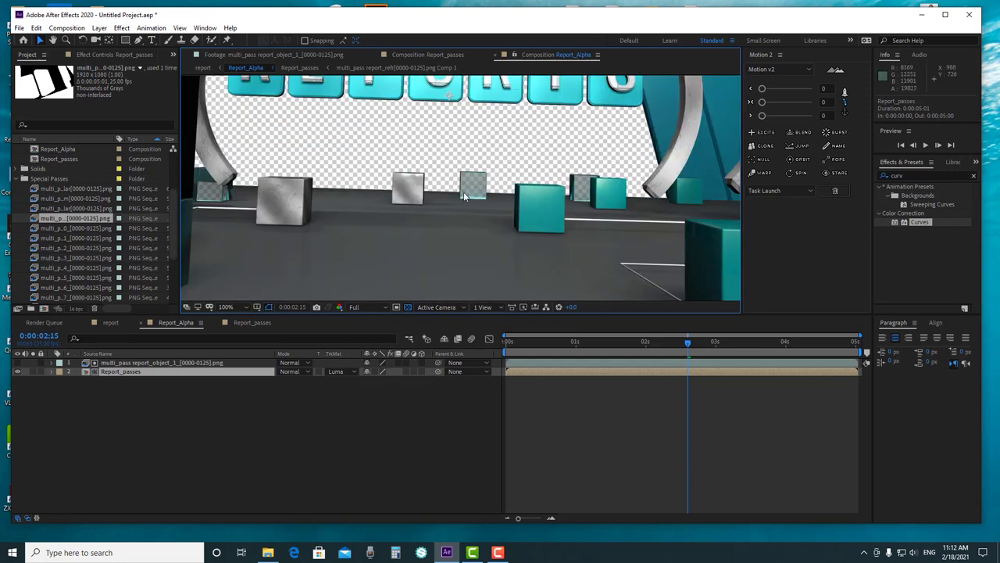
Apply the Curves effect to the report_object_1 matte layer and raise its RGB curve to make the glass boxes more opaque
click(139, 362)
click(97, 55)
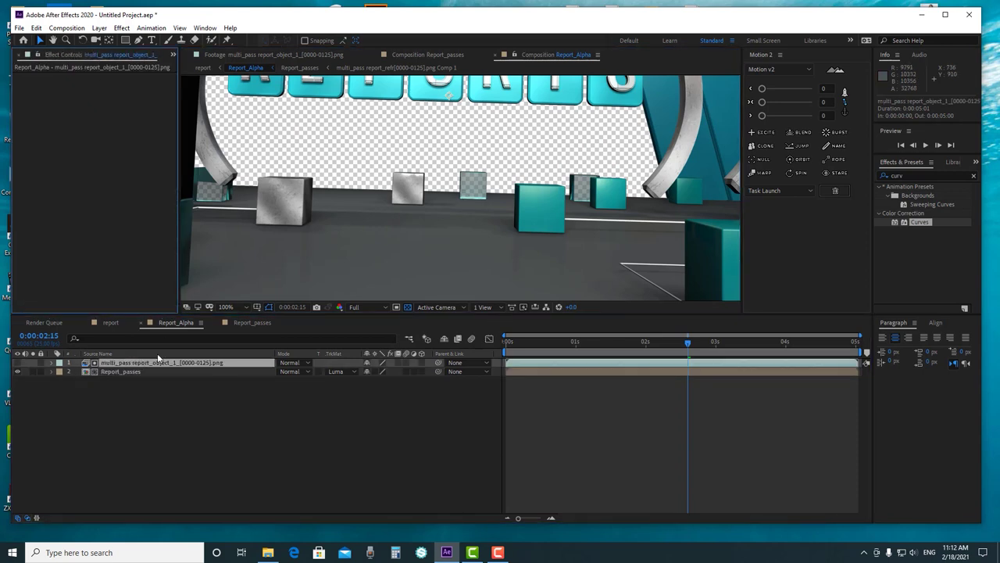
drag(915, 226, 155, 364)
click(194, 363)
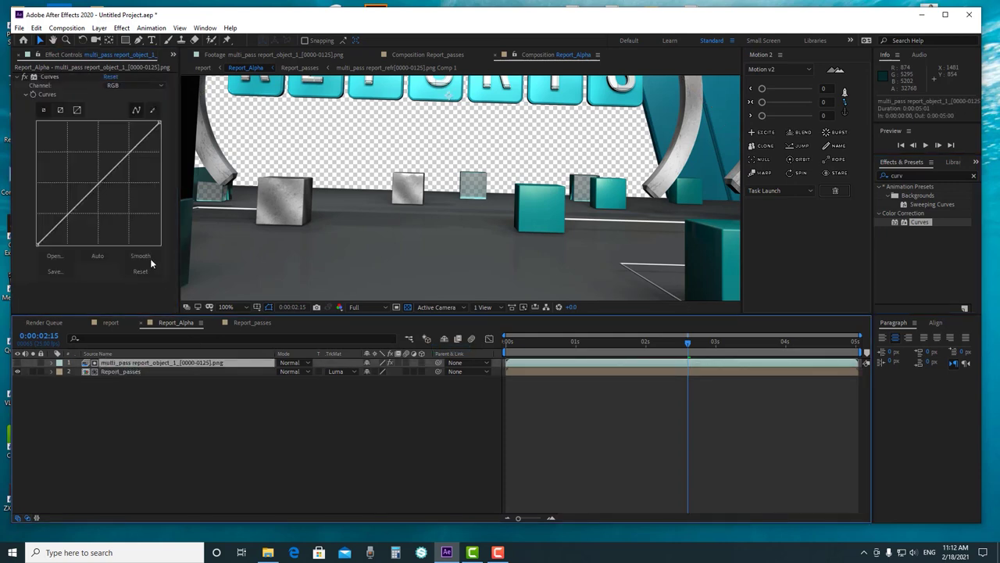
drag(129, 151, 101, 137)
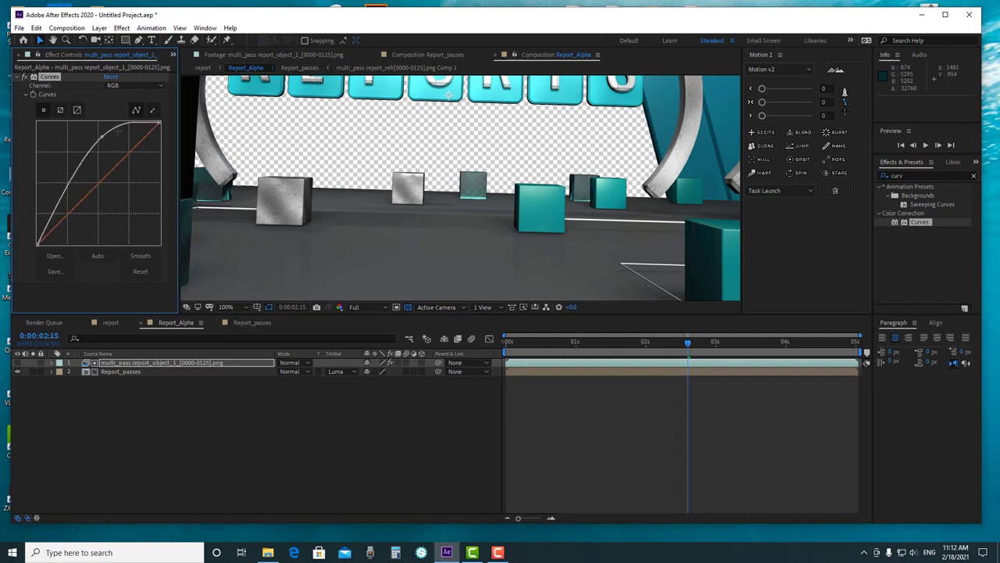
scroll(372, 153, down, 2)
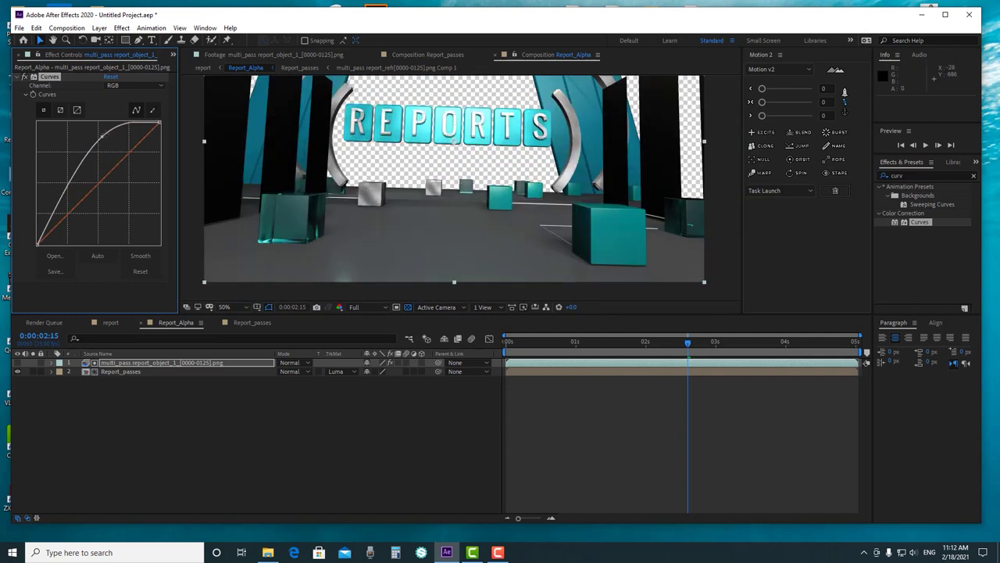
drag(101, 137, 110, 139)
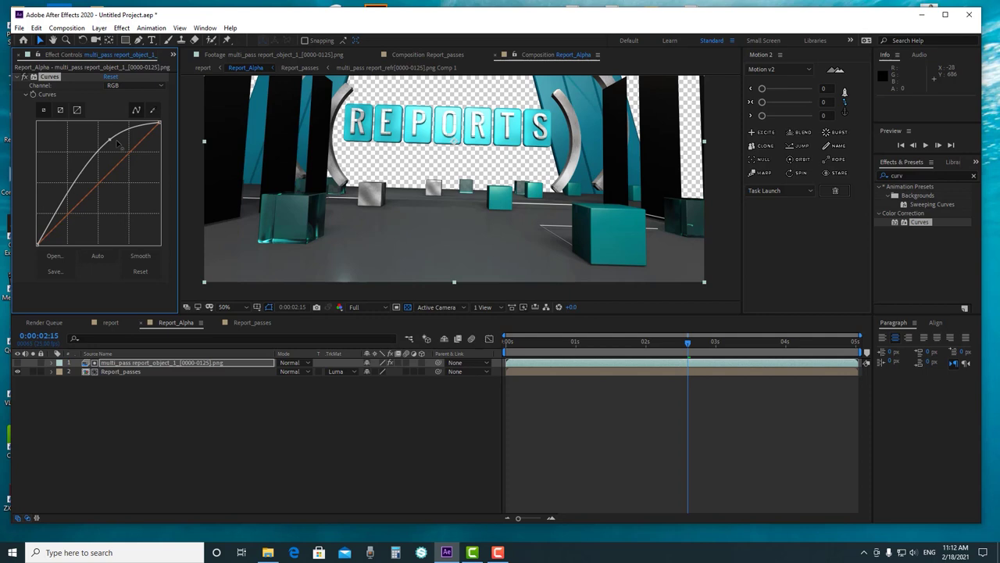
scroll(505, 196, up, 3)
scroll(505, 196, down, 2)
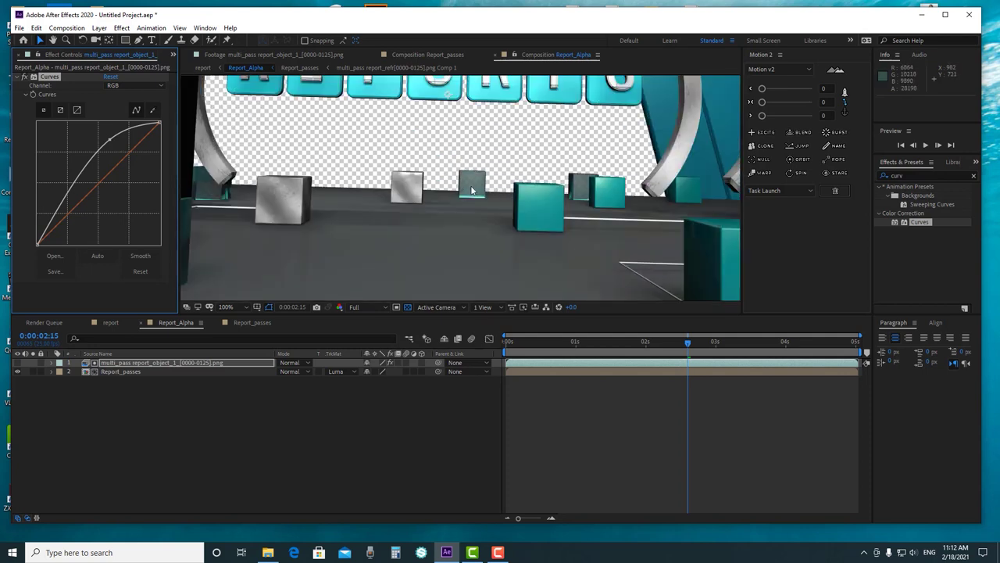
With the matte layer temporarily visible, try pulling its RGB curve strongly down to black out the glass boxes, and inspect the resulting cutout
click(18, 362)
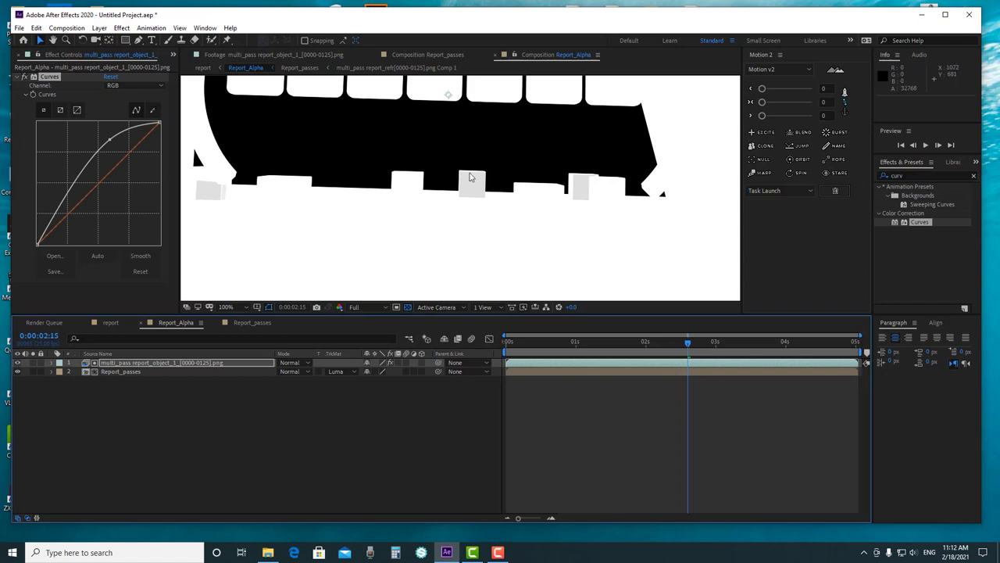
scroll(472, 178, up, 2)
scroll(516, 169, down, 1)
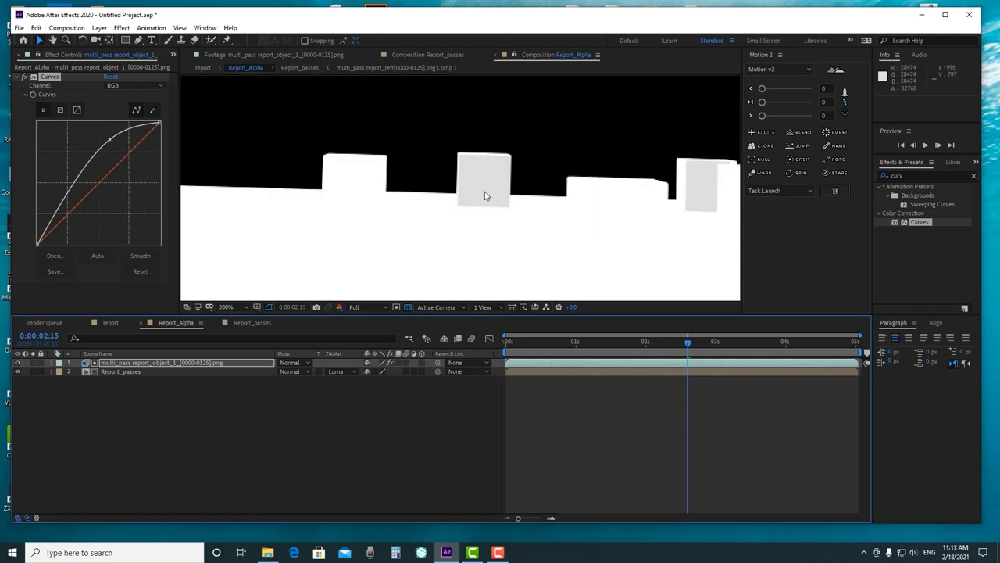
drag(112, 139, 149, 165)
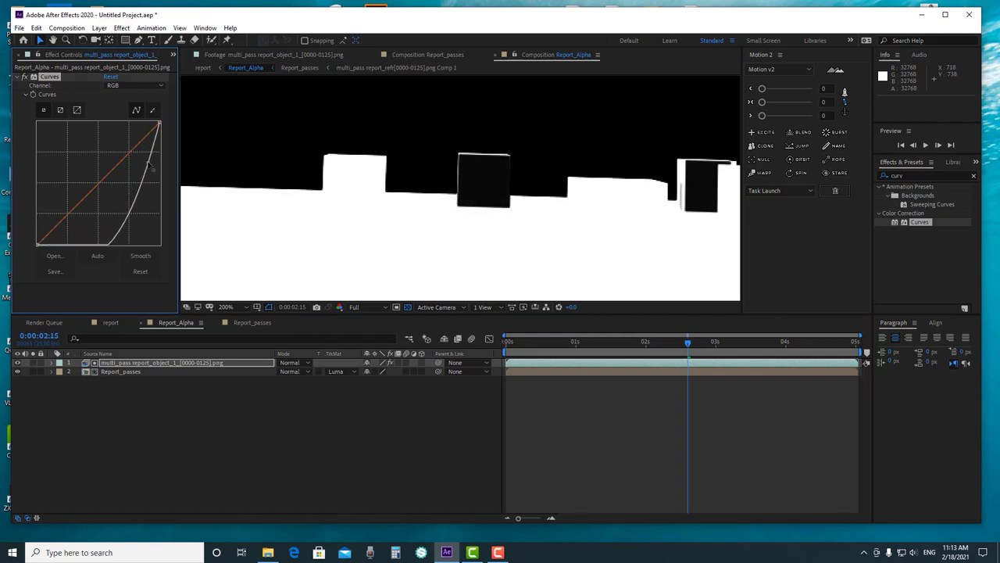
drag(148, 163, 152, 162)
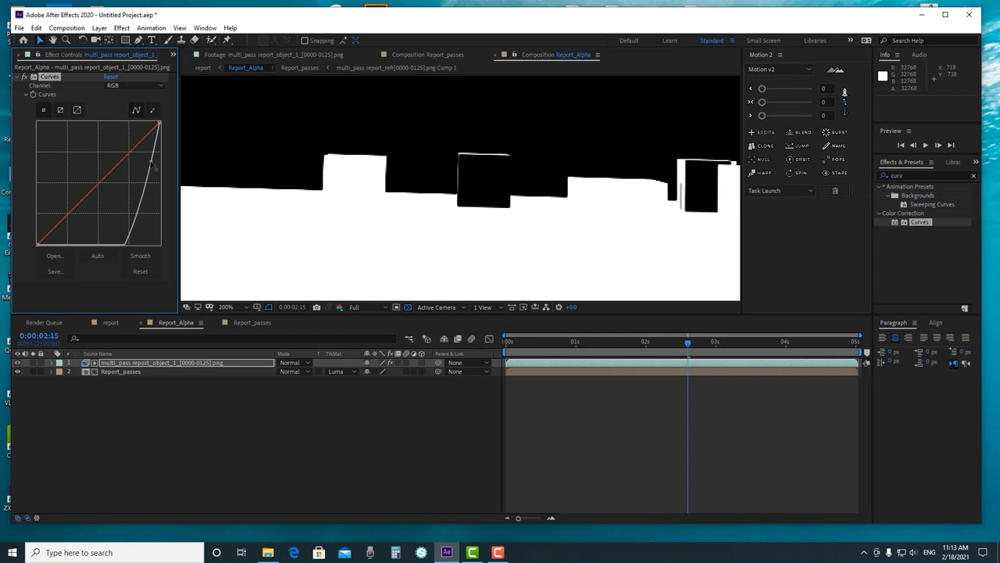
click(17, 363)
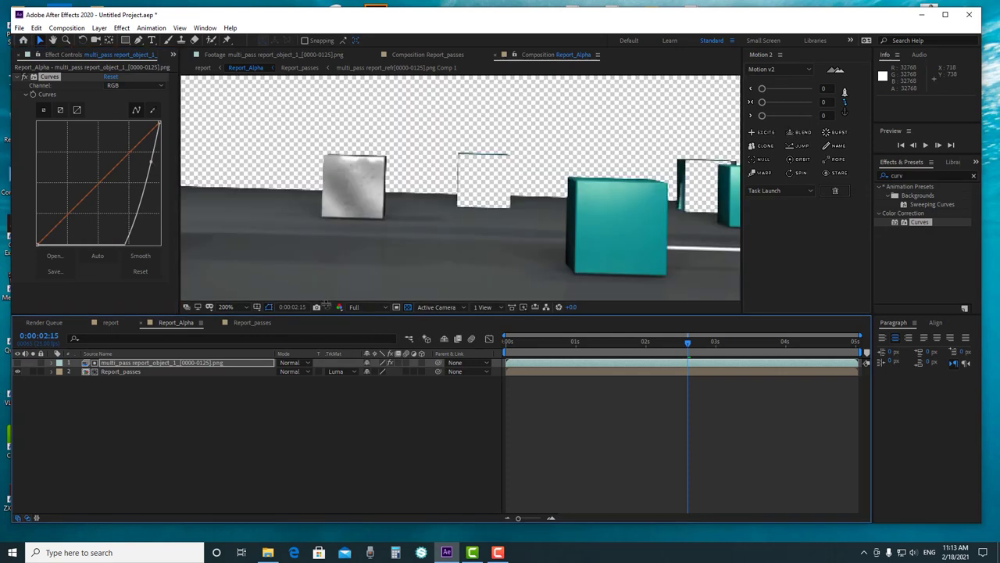
scroll(492, 190, down, 2)
scroll(492, 191, up, 2)
scroll(493, 191, down, 2)
scroll(492, 191, up, 1)
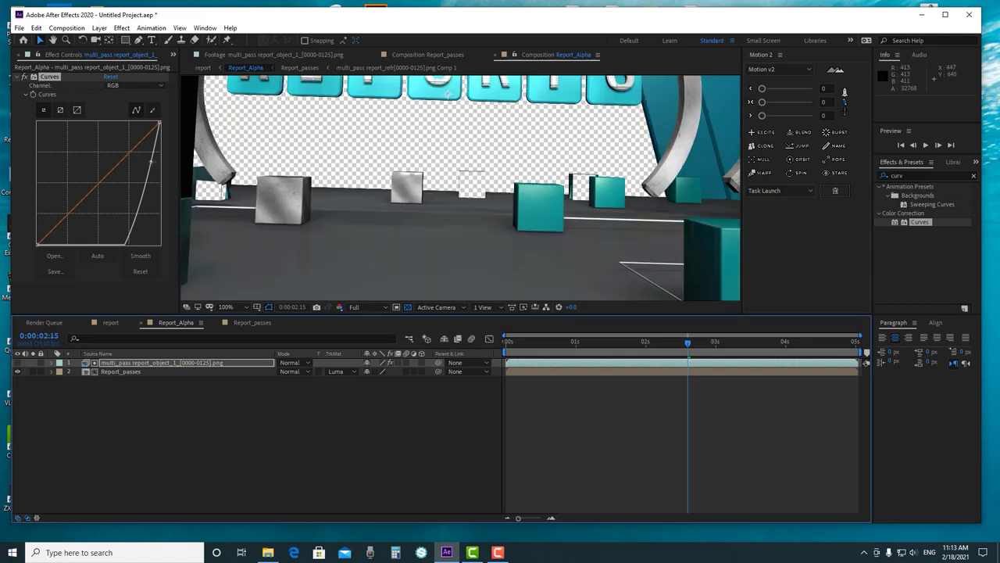
Bend the matte layer's RGB curve moderately above the diagonal for partly transparent glass boxes, check the whole frame, and deselect the layer
drag(151, 161, 117, 142)
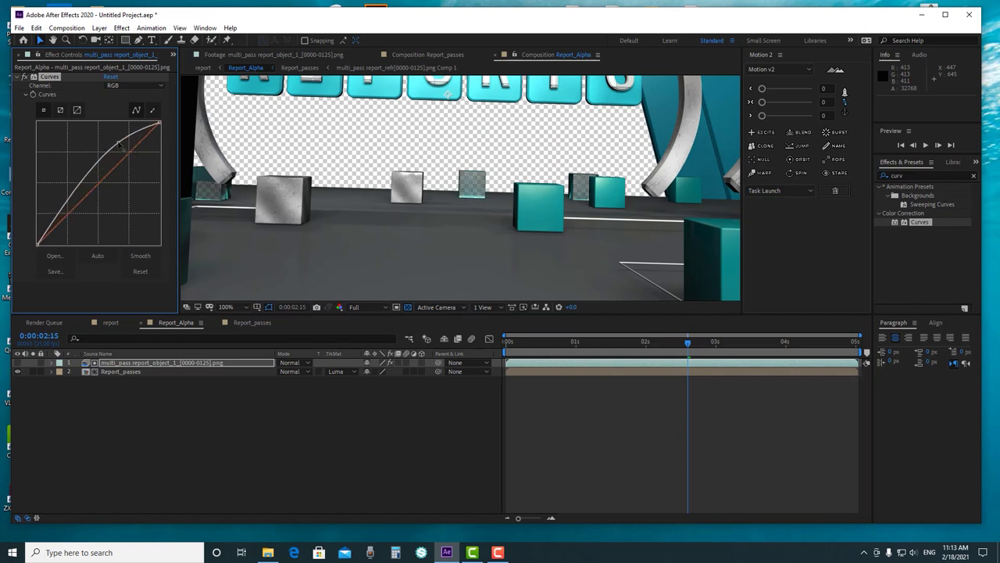
scroll(460, 188, up, 4)
scroll(508, 182, down, 8)
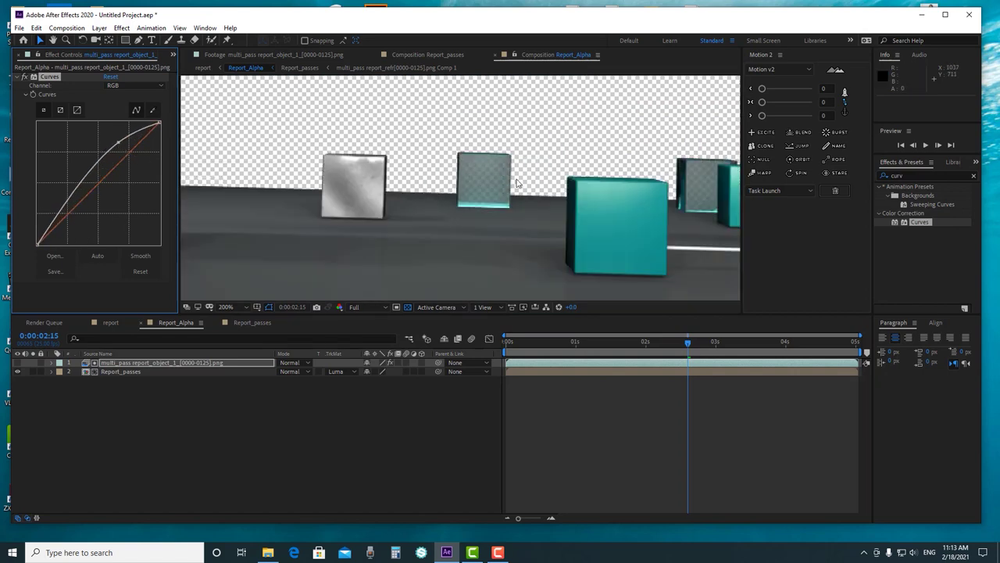
scroll(516, 183, up, 2)
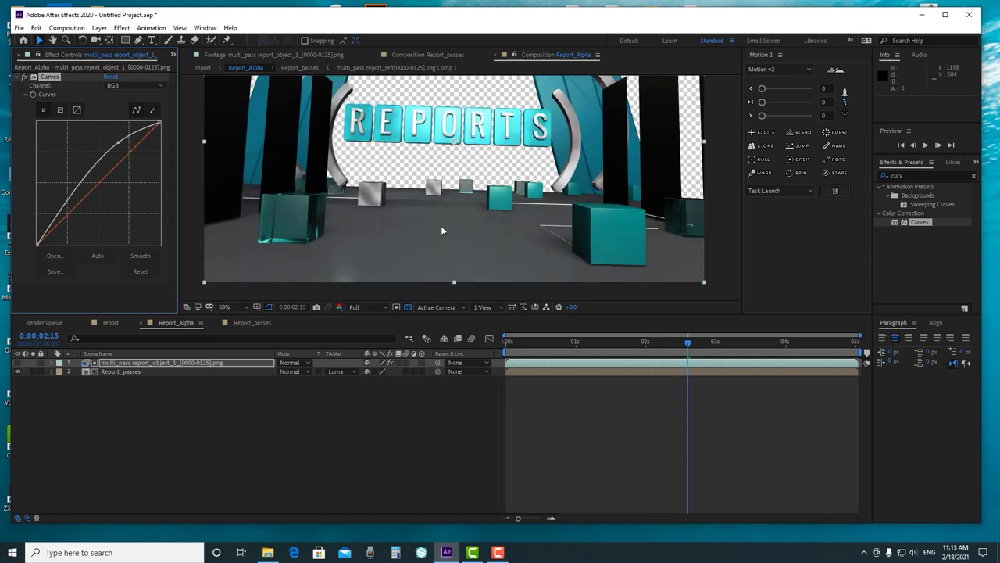
click(132, 415)
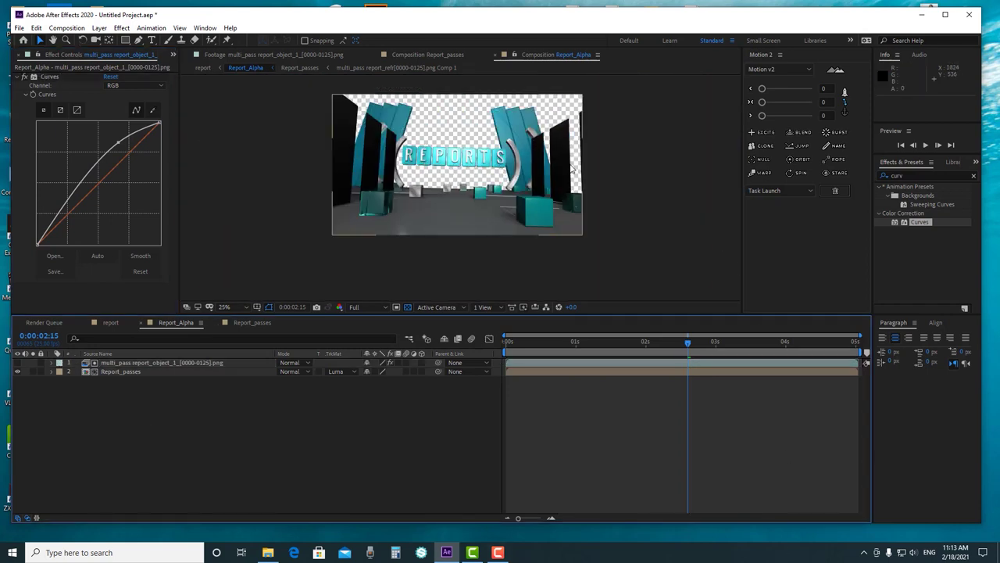
Switch to the report composition's timeline and view the whole frame with its lights and footage nulls
click(118, 322)
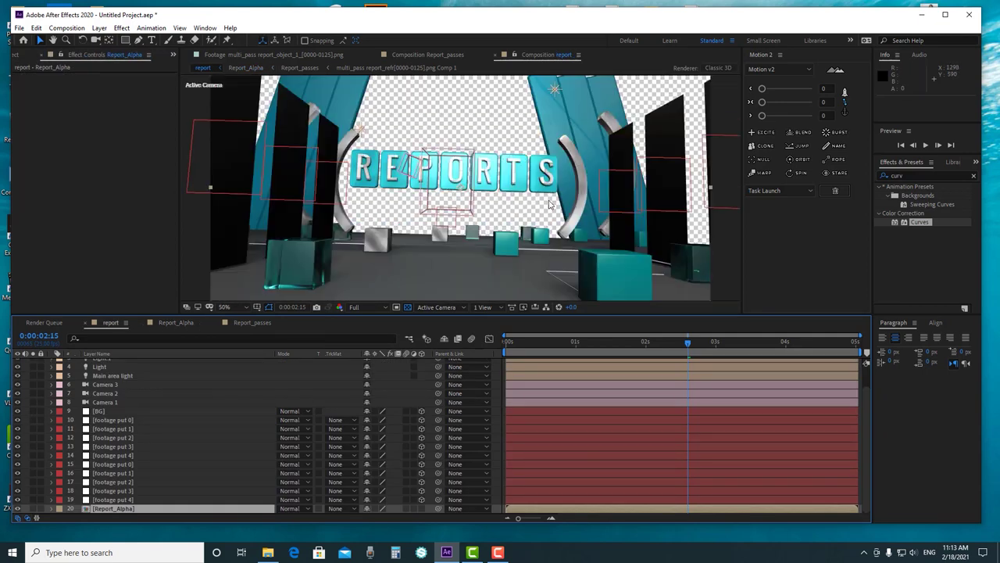
scroll(537, 248, down, 2)
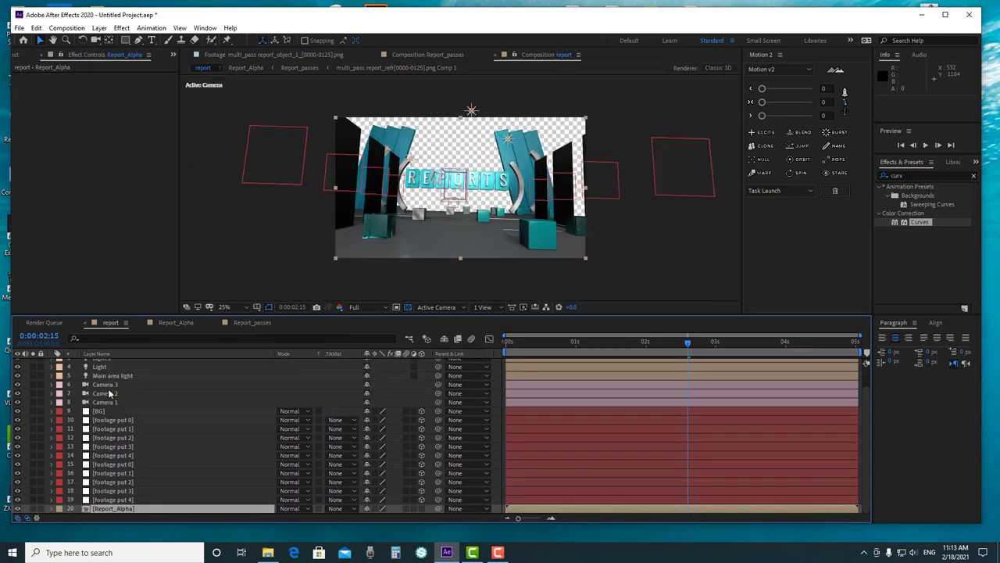
Turn off visibility for the four light layers and Camera 1, 2 and 3 in the report composition
scroll(104, 399, up, 2)
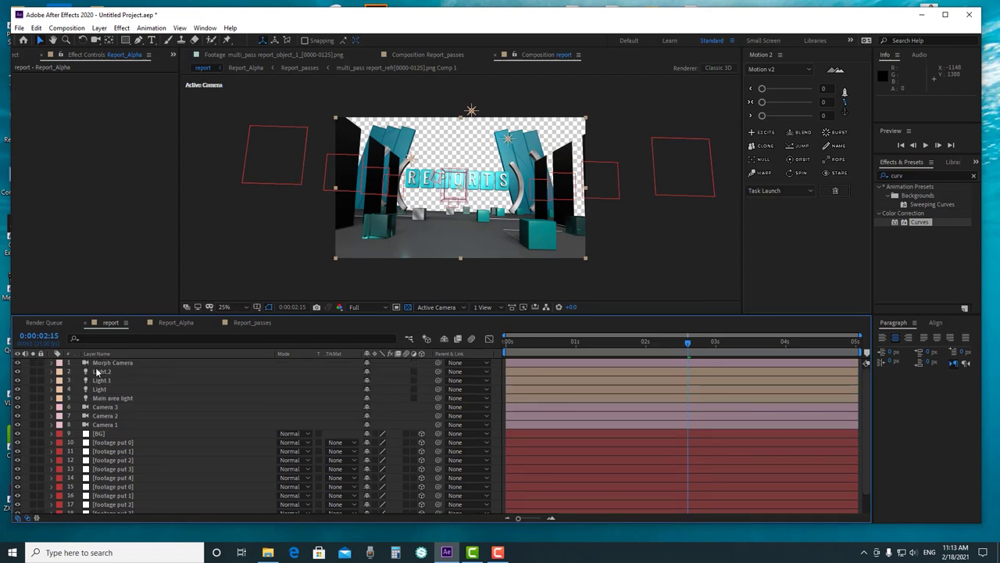
click(96, 373)
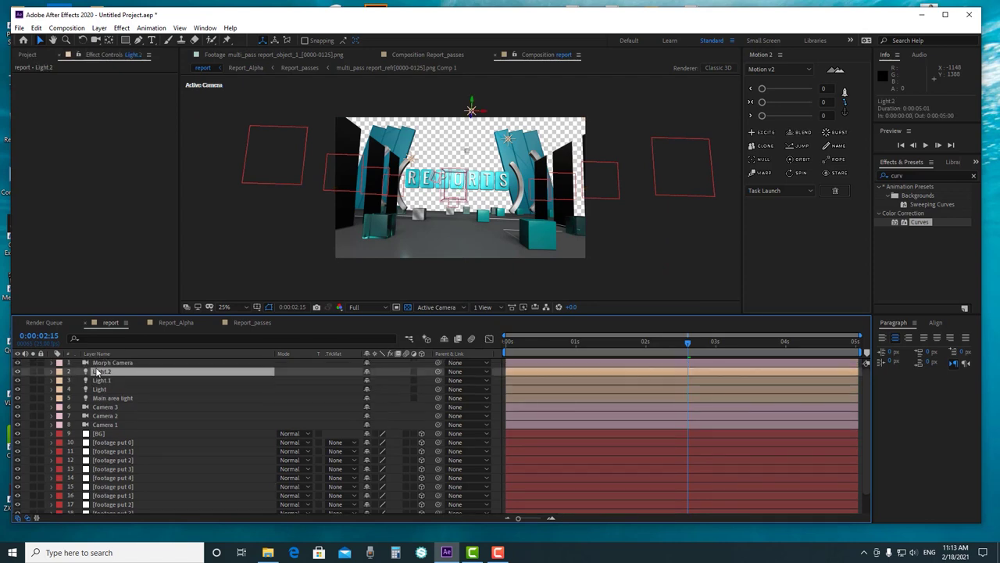
shift+click(107, 427)
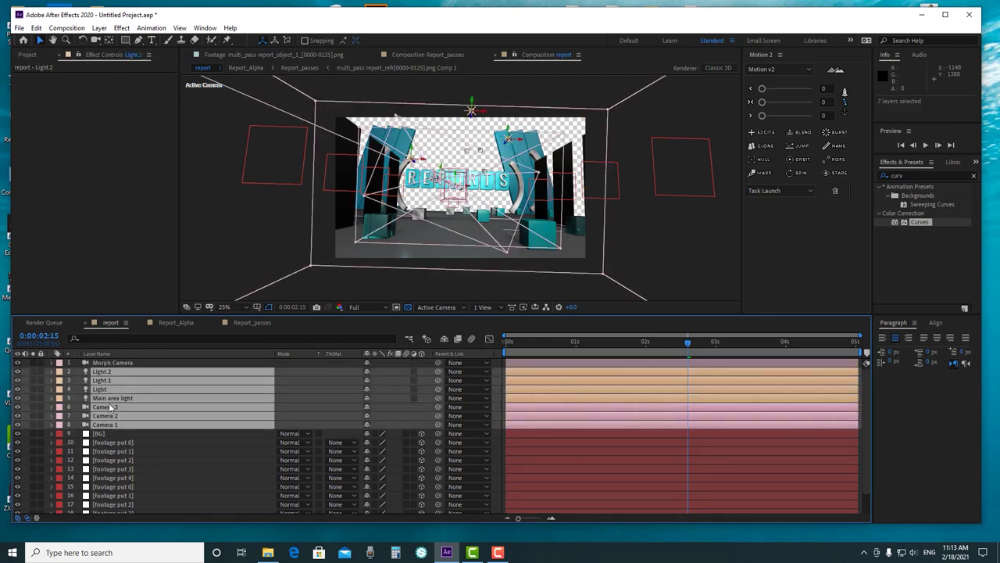
click(18, 426)
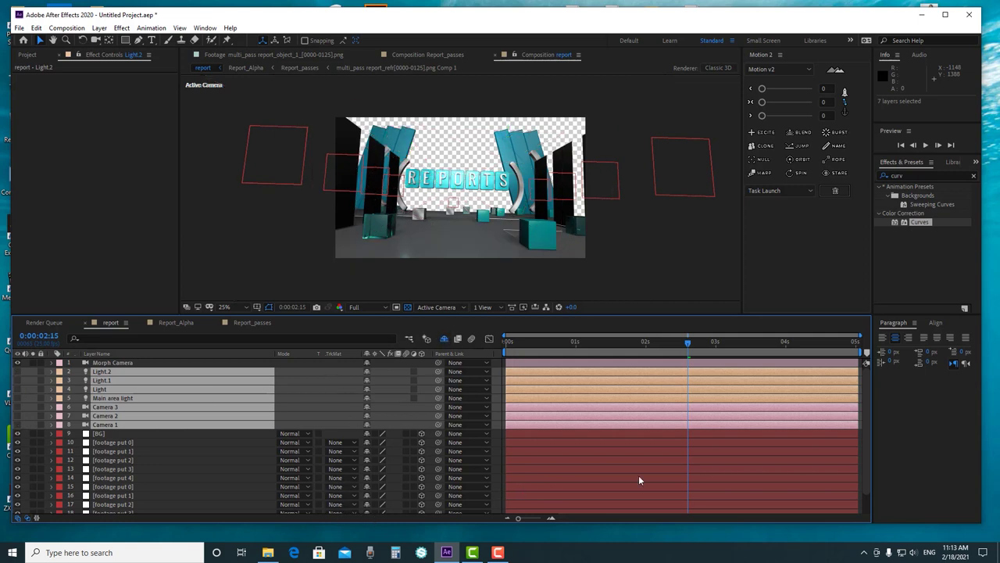
Mark the selected light and camera layers as shy so that they disappear from the report timeline
scroll(867, 410, down, 1)
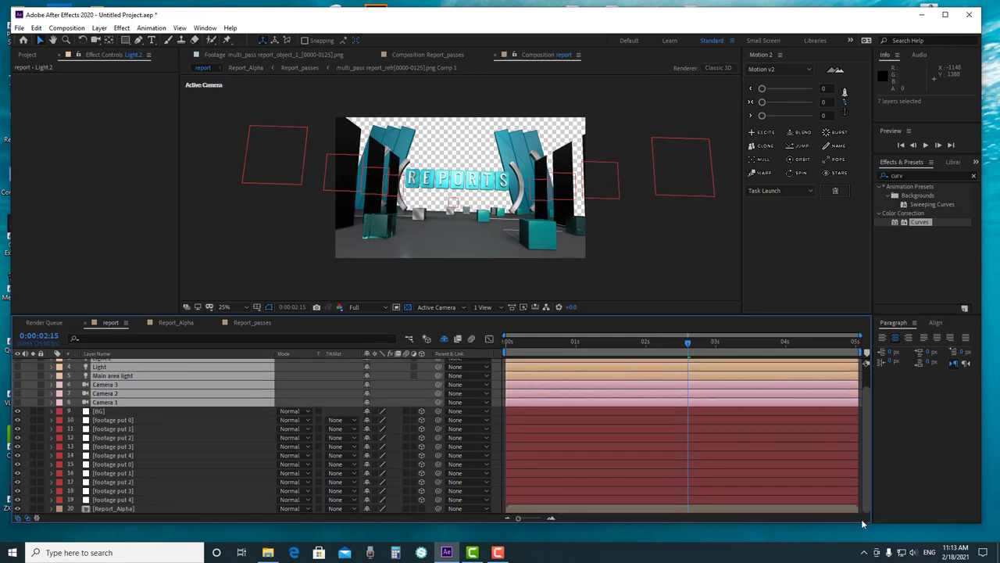
click(17, 518)
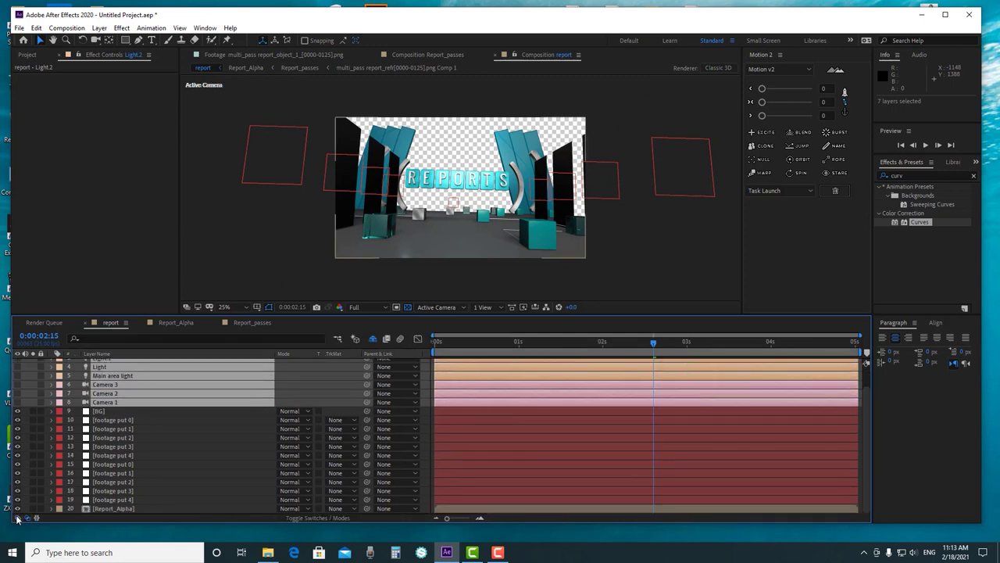
click(298, 517)
click(281, 403)
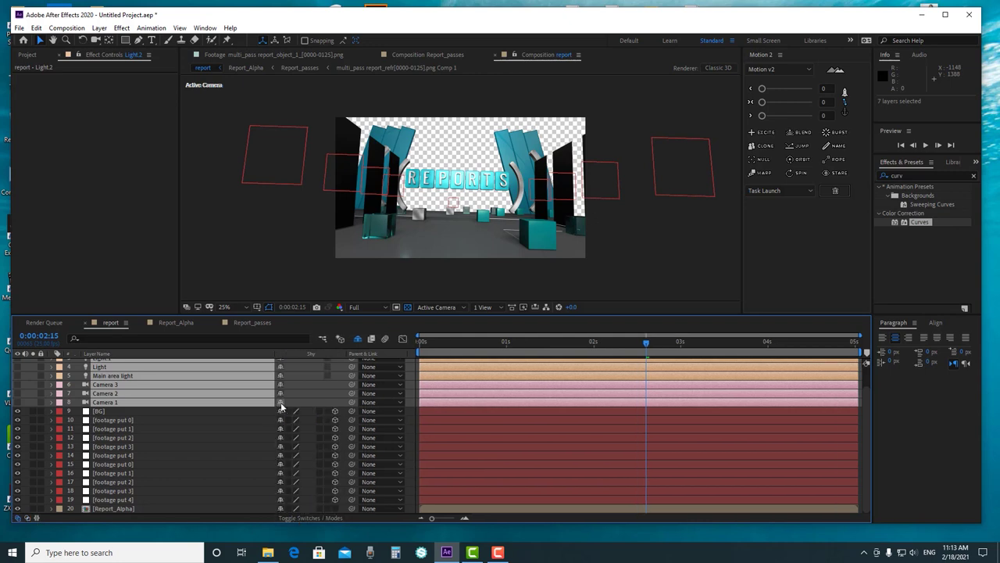
scroll(451, 156, up, 2)
scroll(451, 156, down, 2)
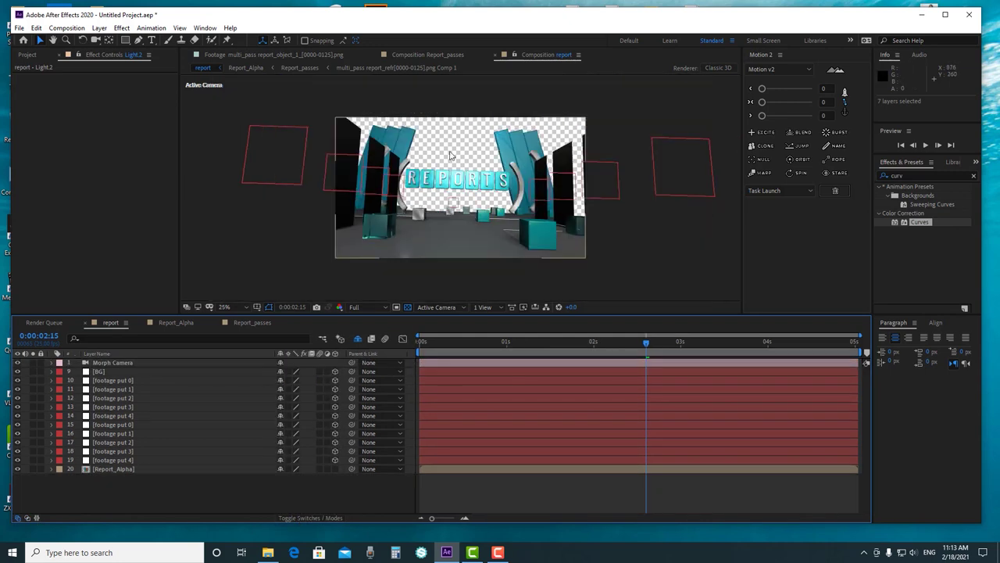
Create a 1920 × 1080 px orange solid named BG in the report composition
scroll(497, 173, up, 2)
scroll(492, 175, down, 2)
scroll(476, 178, up, 2)
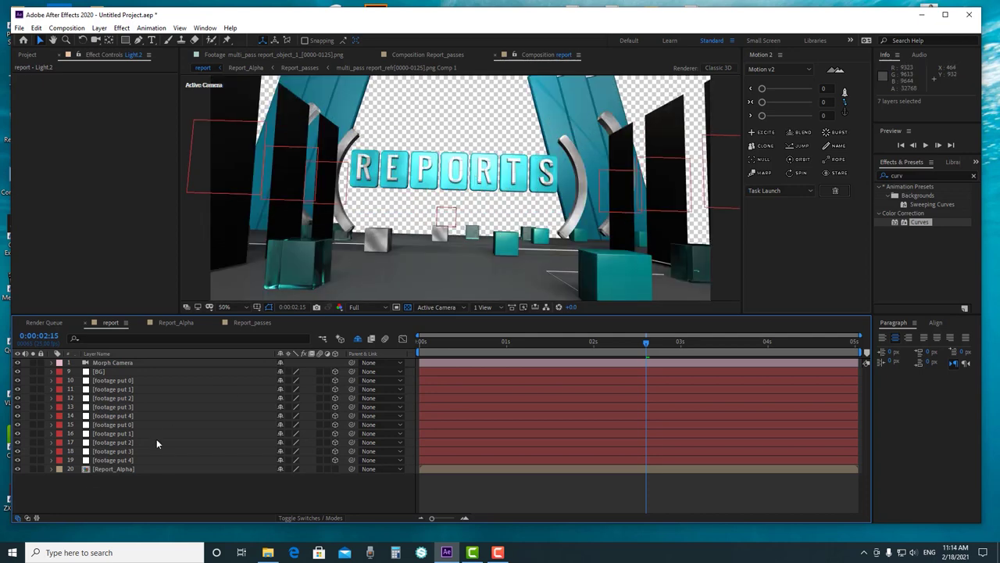
click(95, 372)
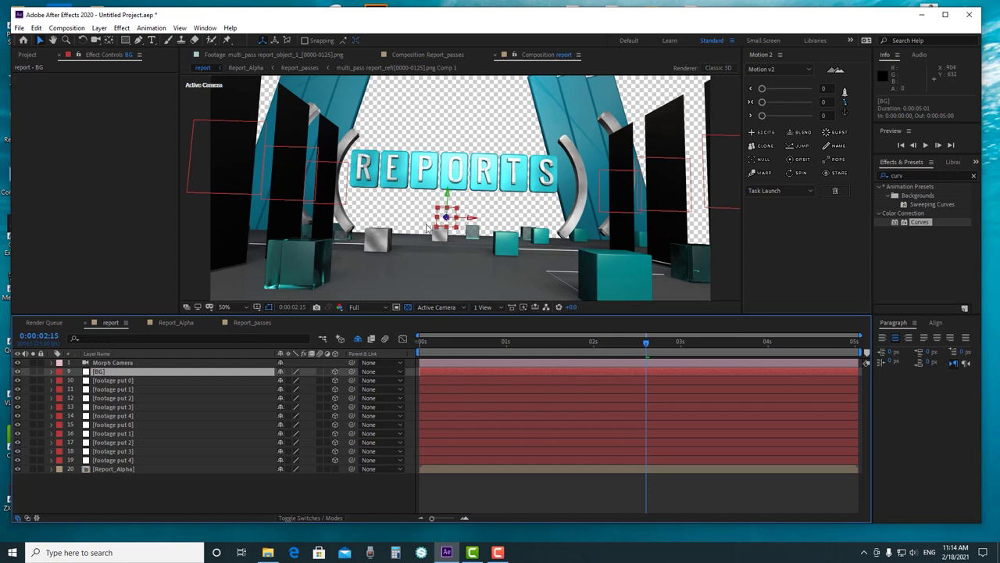
click(128, 494)
right_click(157, 496)
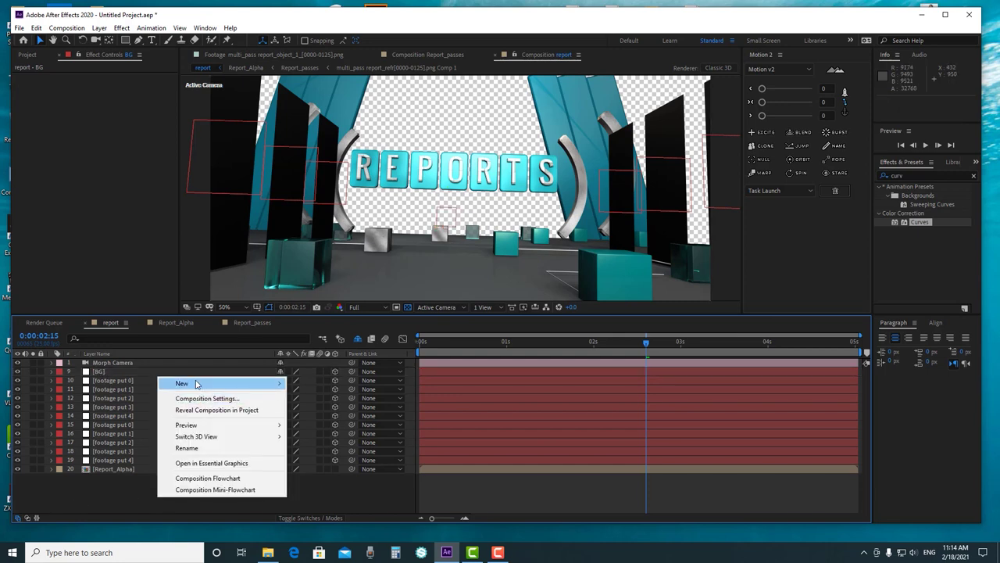
mouse_move(196, 384)
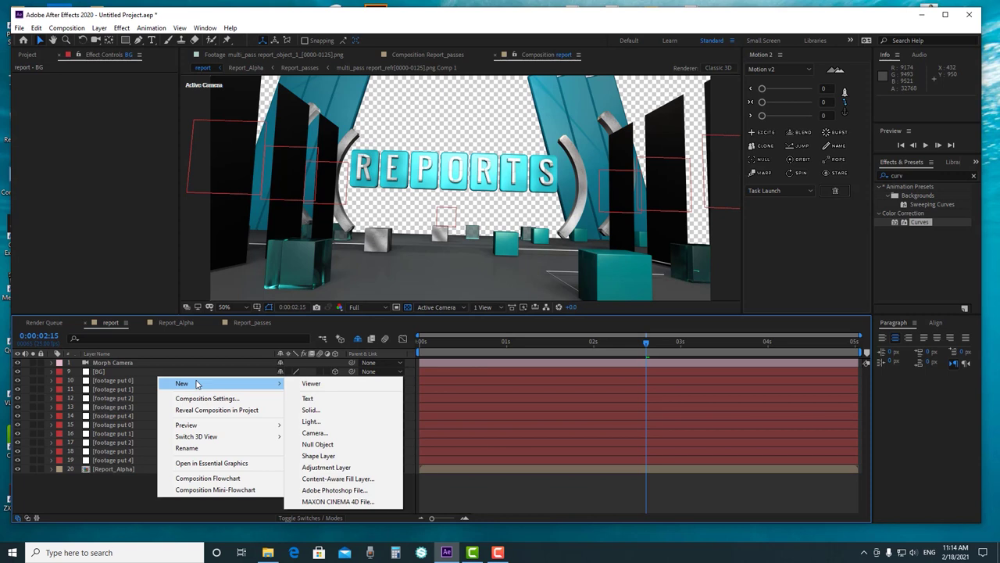
click(328, 412)
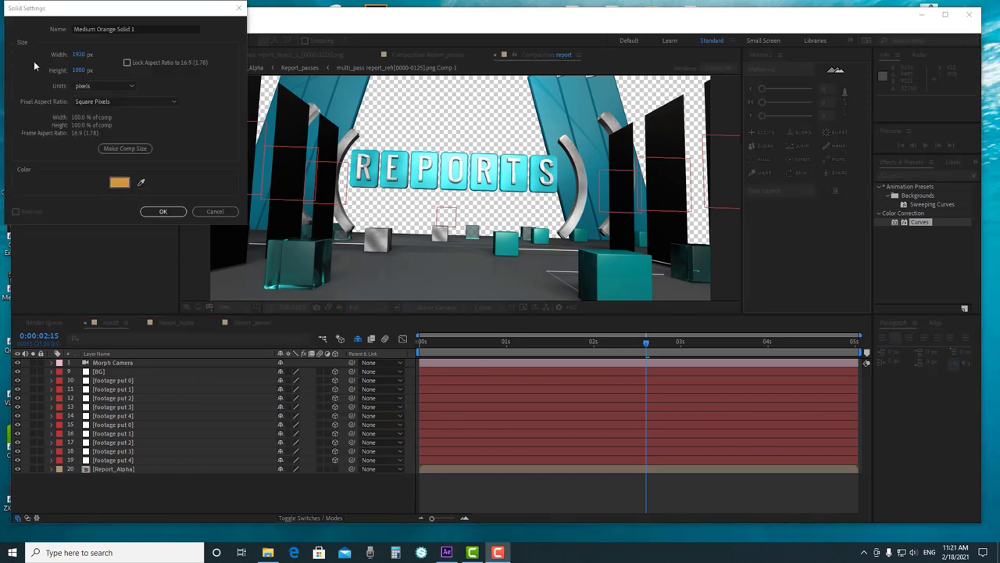
click(148, 28)
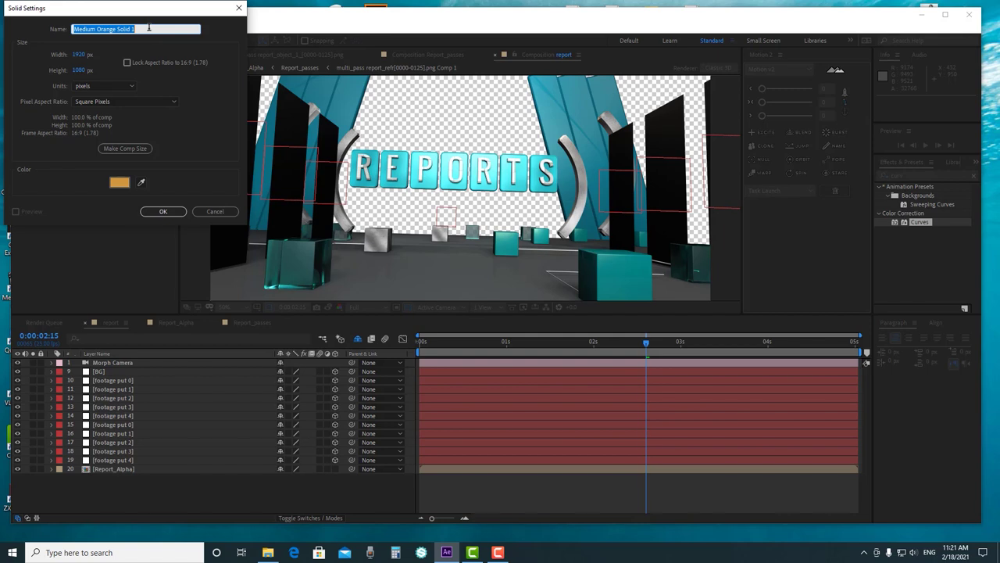
text(BG)
click(163, 212)
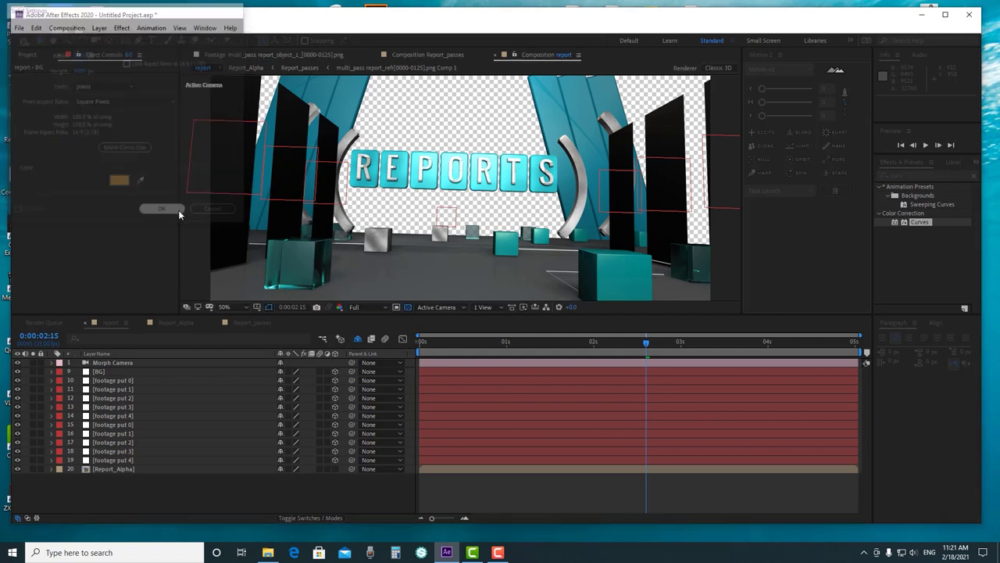
Place the BG solid beneath Report_Alpha in the layer stack and deselect it
key(Caps_Lock)
drag(122, 366, 129, 486)
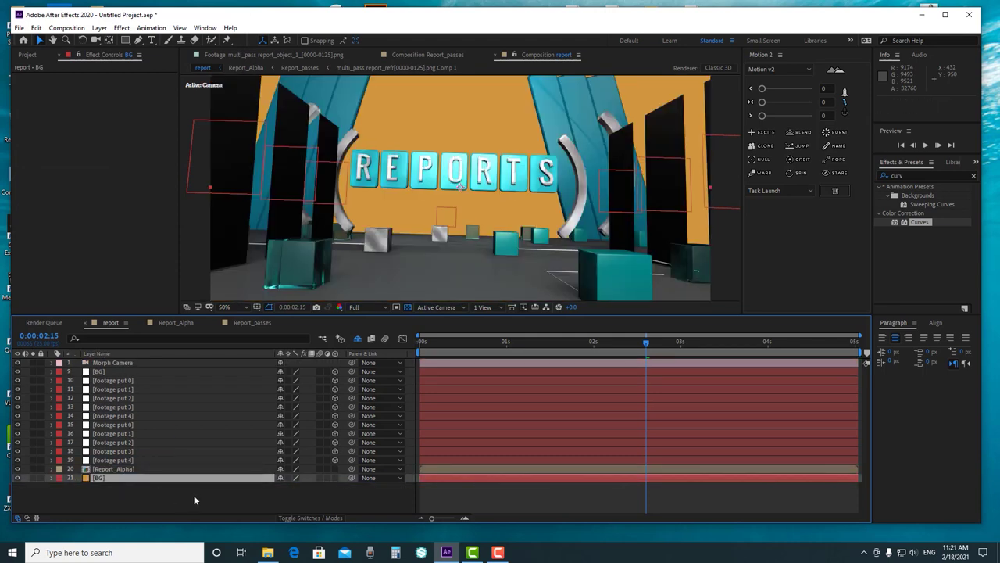
click(194, 495)
Briefly solo the Report_Alpha layer to examine its cutout without the orange background, and turn solo off again
click(129, 460)
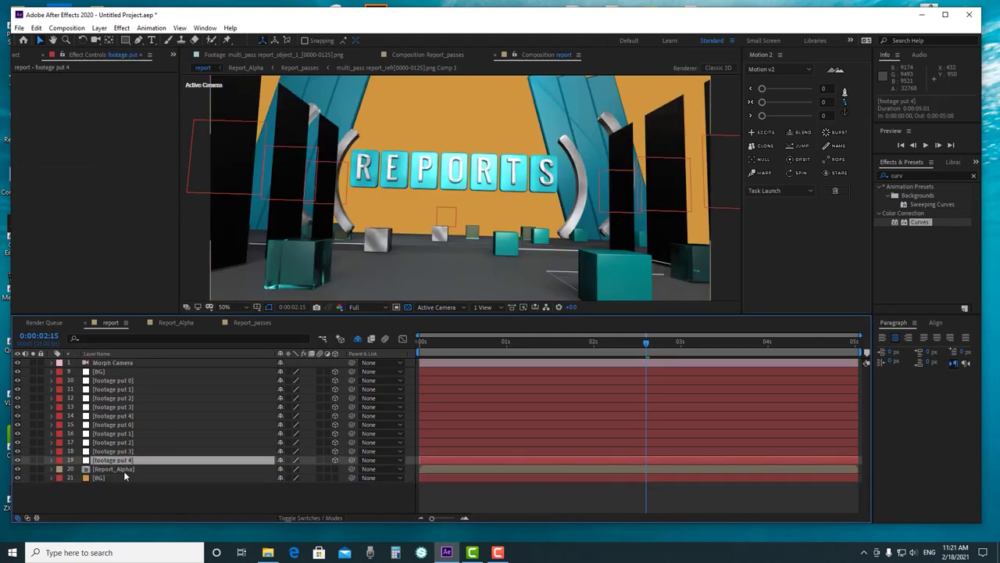
click(124, 469)
click(33, 468)
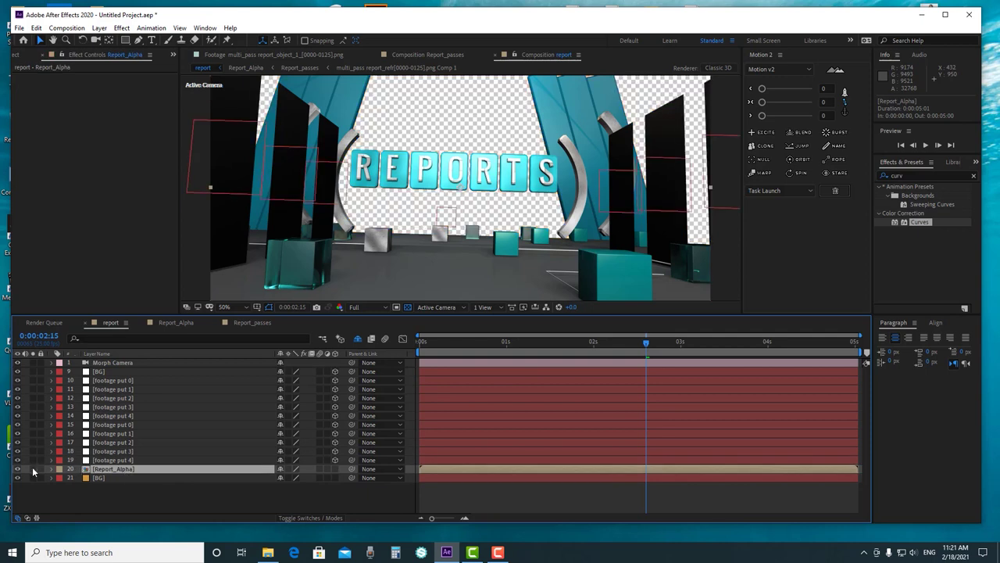
click(33, 469)
click(196, 490)
click(174, 469)
Make the BG solid a 3D layer
click(119, 479)
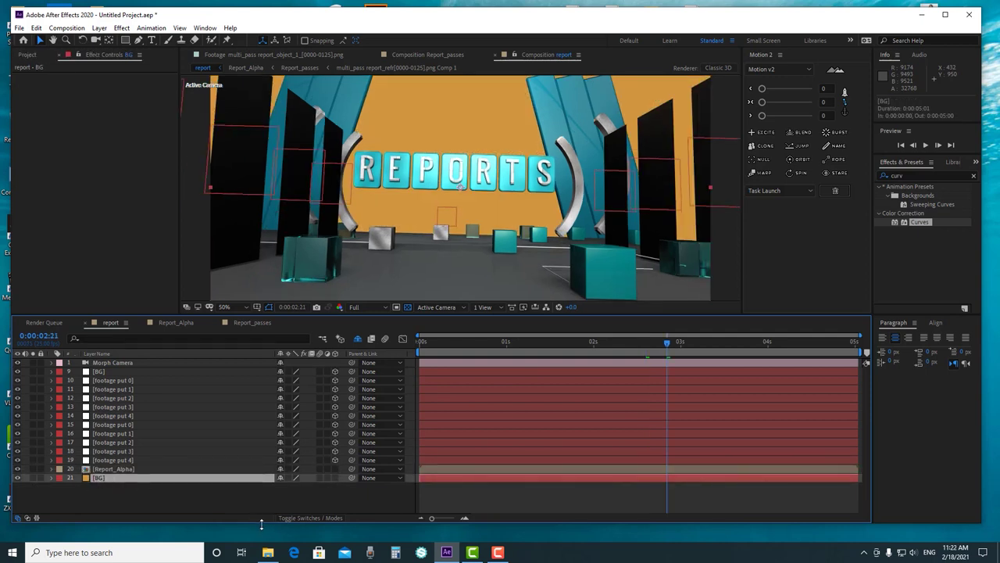
click(288, 519)
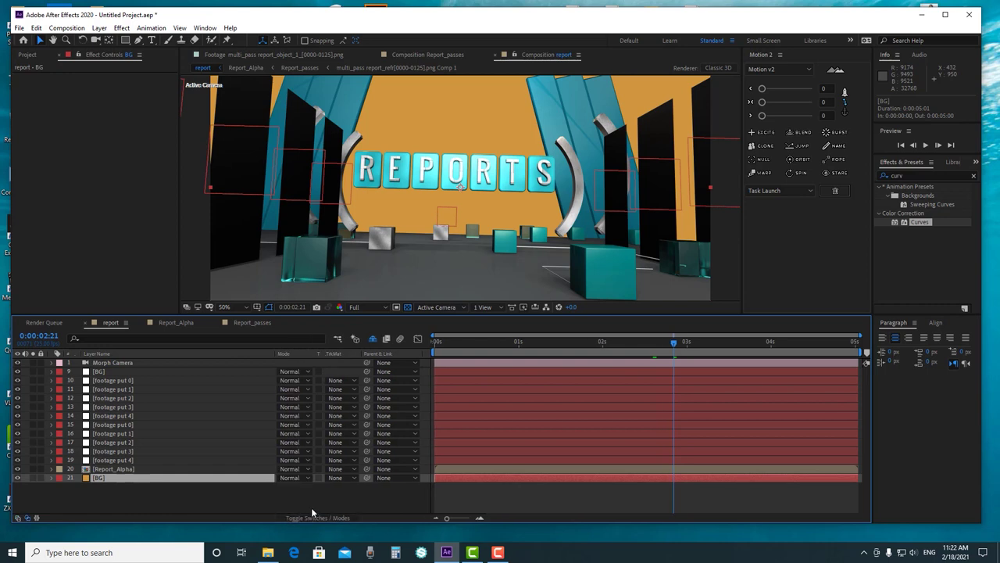
click(325, 518)
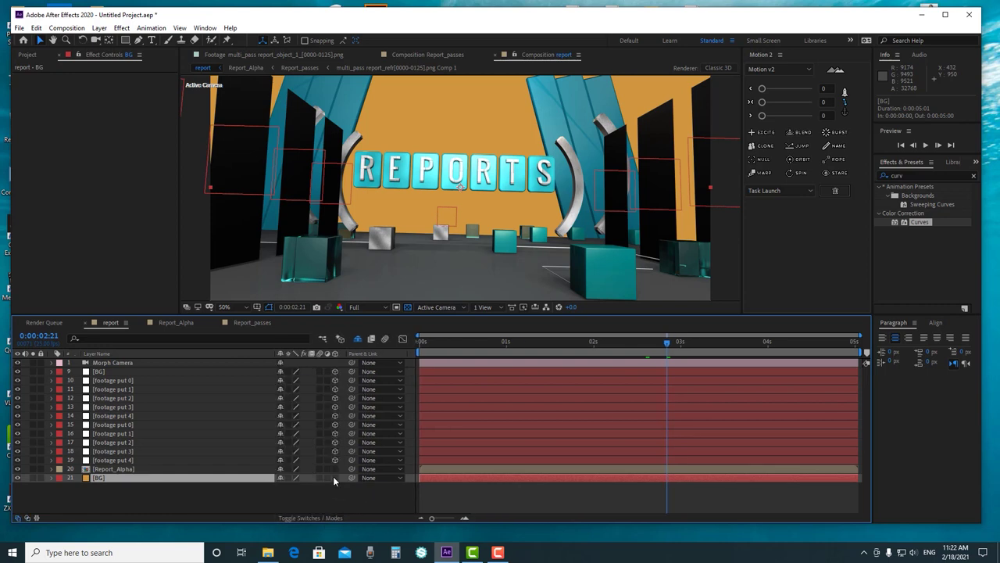
click(335, 477)
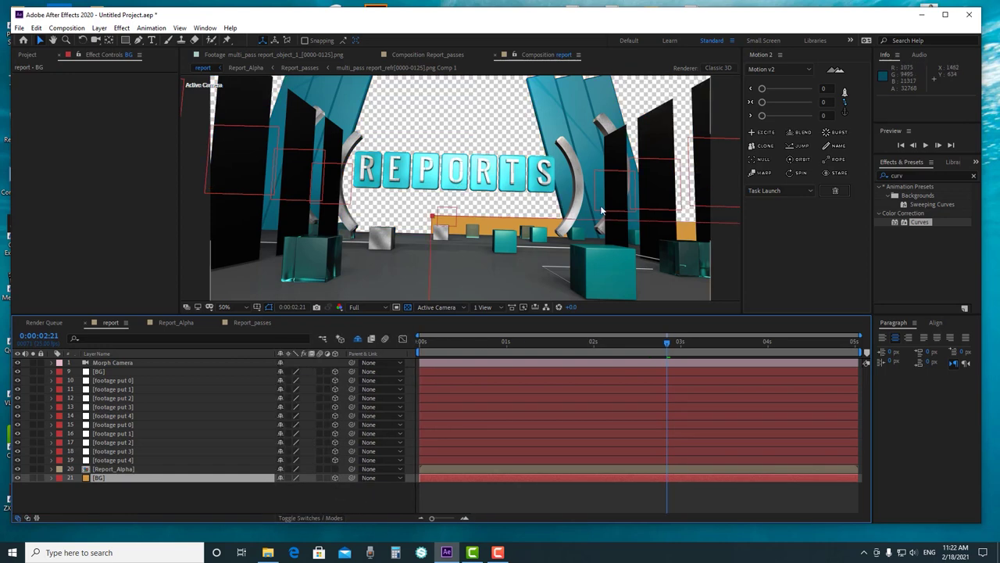
Move the 3D BG solid up behind the set so that it covers the transparent background
scroll(600, 204, down, 4)
scroll(600, 205, down, 2)
scroll(600, 204, up, 6)
scroll(600, 205, down, 6)
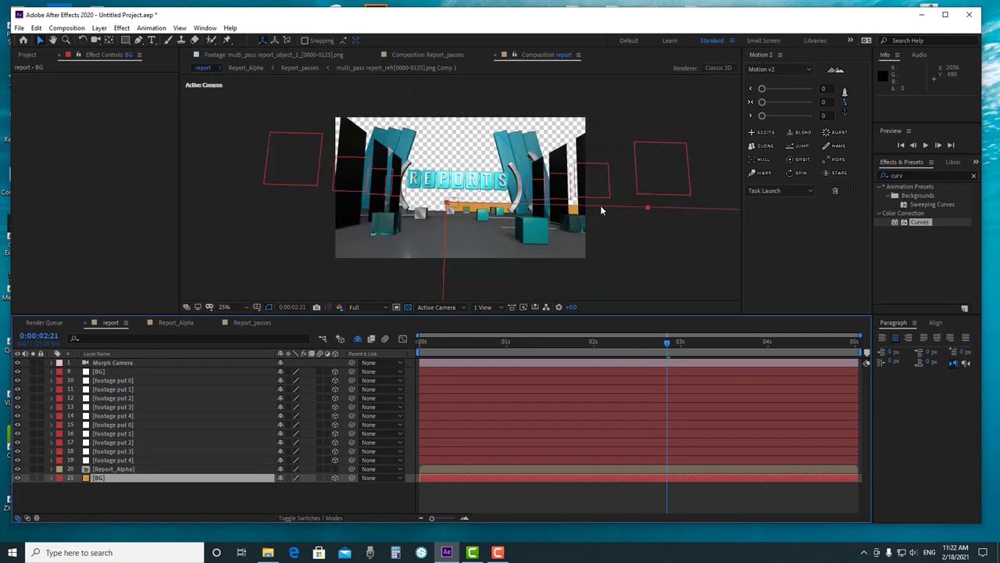
scroll(596, 217, up, 1)
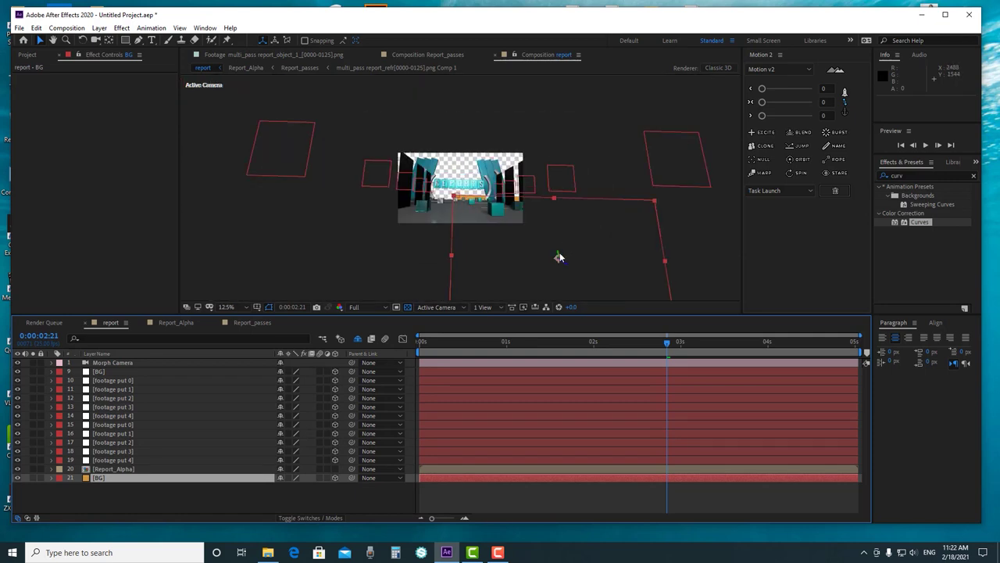
drag(558, 258, 472, 195)
scroll(472, 194, up, 4)
scroll(472, 193, down, 2)
Reveal the Position of both the BG null and the BG solid, and set the solid's X and Y position to 0
click(95, 372)
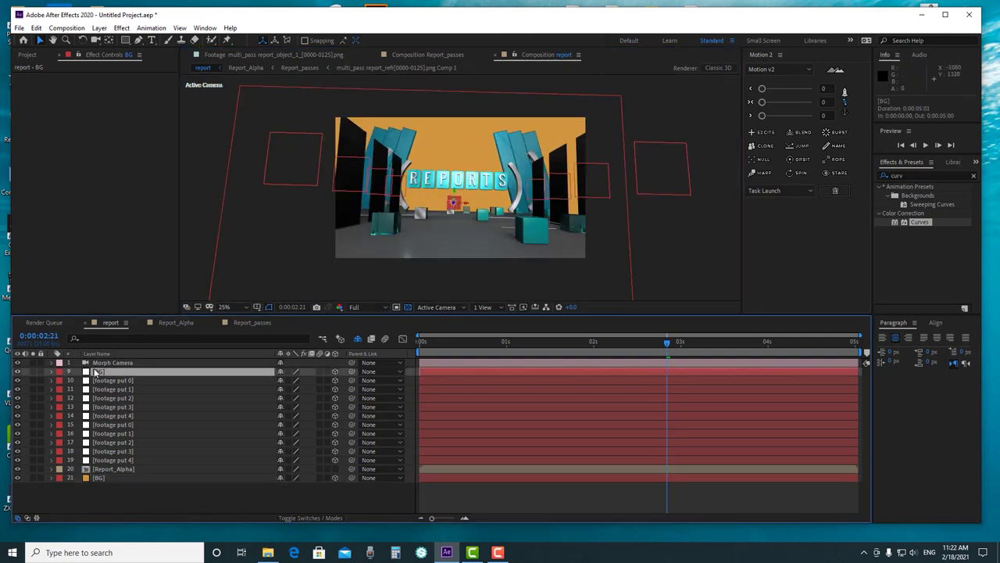
key(p)
click(96, 486)
key(p)
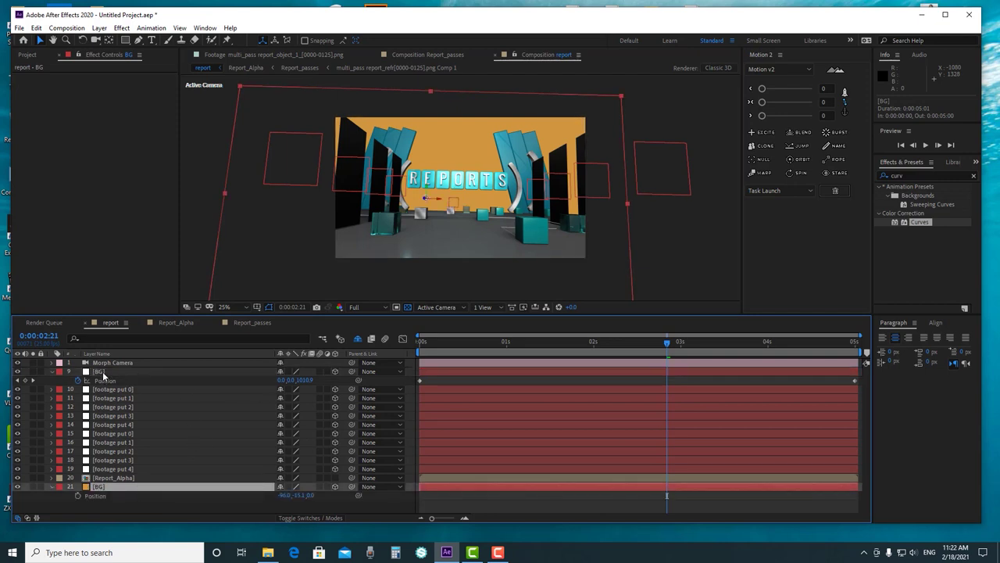
click(102, 372)
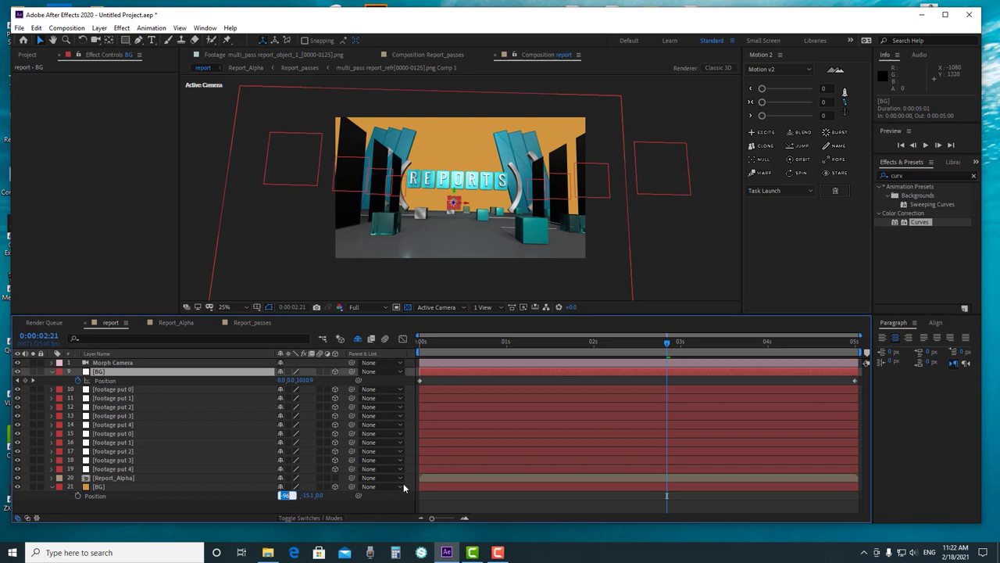
click(243, 494)
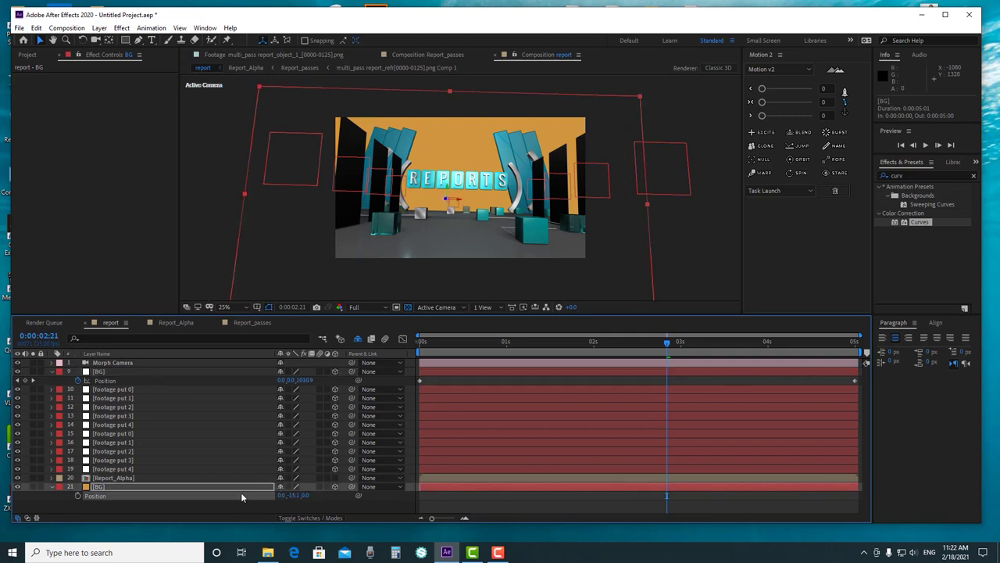
click(291, 496)
click(109, 371)
click(291, 495)
text(0)
key(Return)
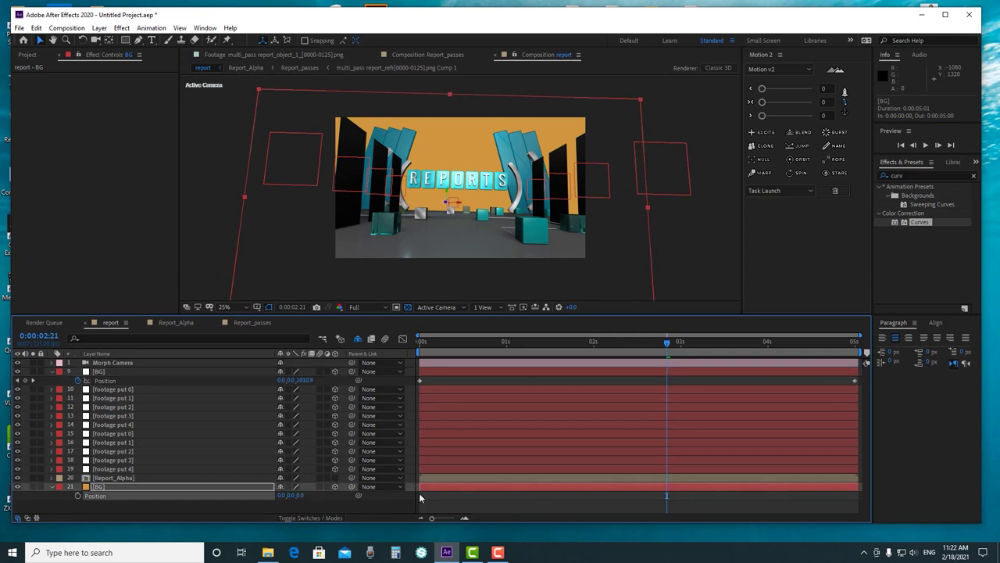
Try to copy the BG null's Z position value and paste it as the BG solid's Z position
click(309, 380)
click(332, 495)
click(308, 381)
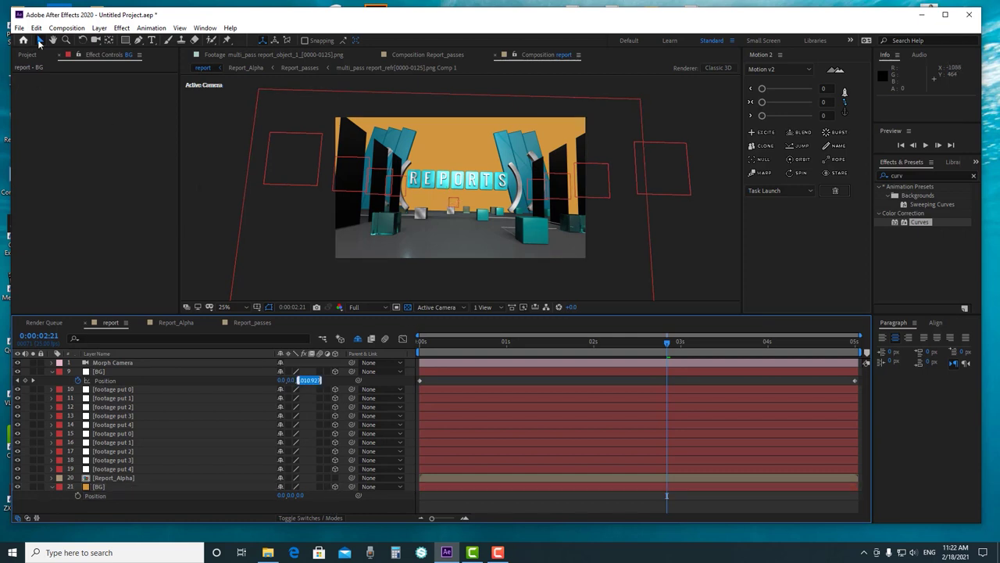
click(36, 27)
click(78, 89)
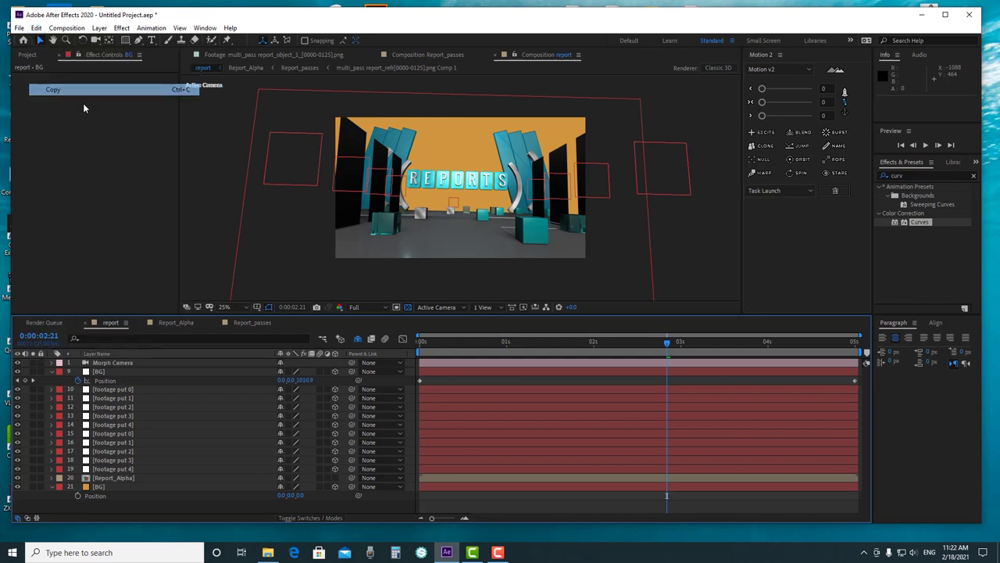
click(302, 496)
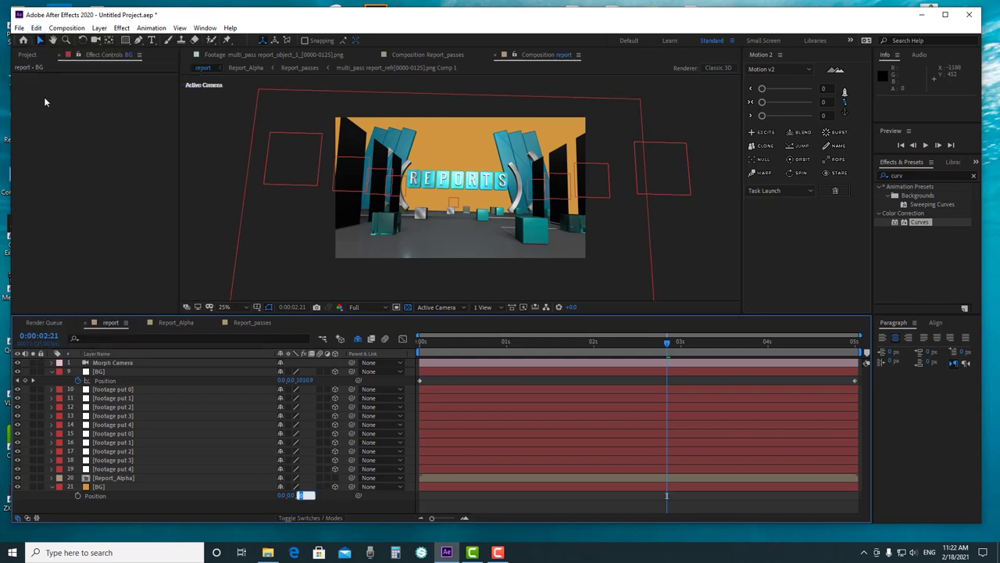
click(36, 28)
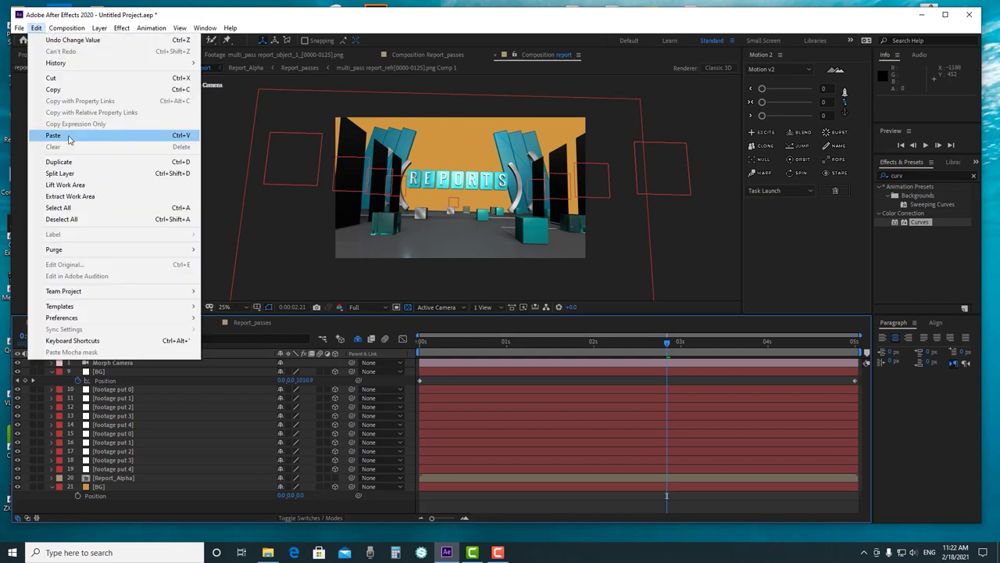
click(68, 137)
click(300, 496)
key(Return)
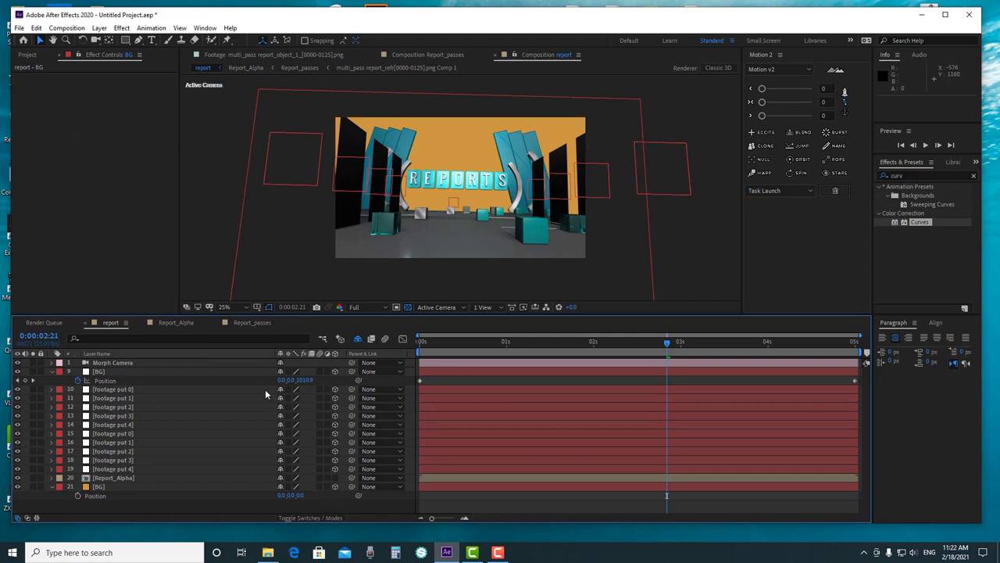
Copy the BG null's Position keyframes and paste them onto the BG solid's Position
click(106, 381)
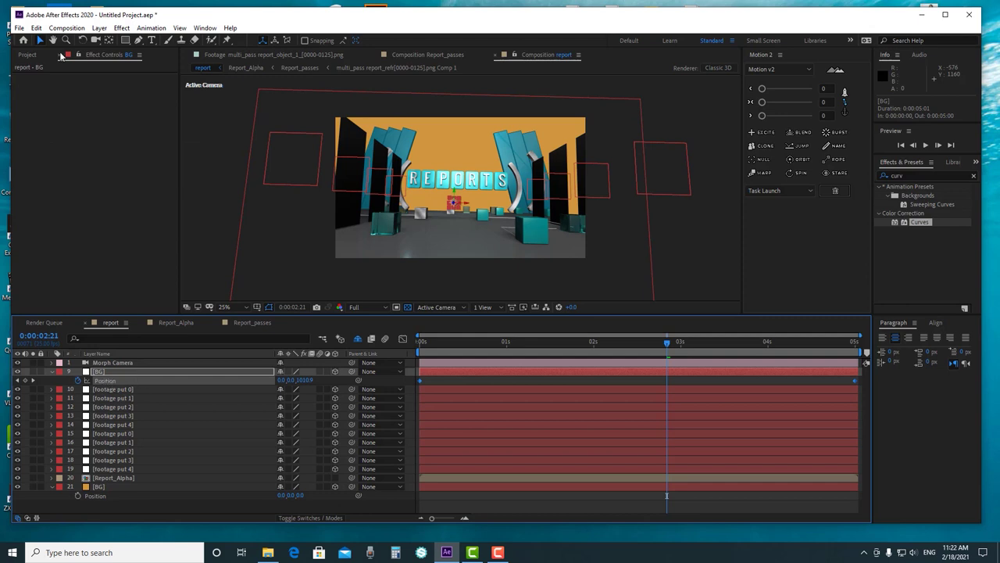
click(36, 28)
click(55, 89)
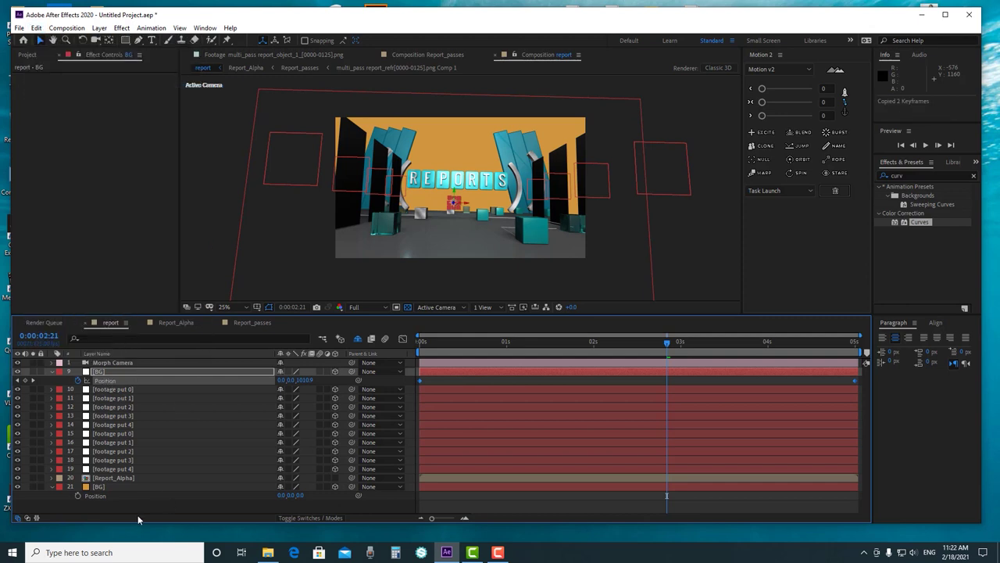
click(98, 496)
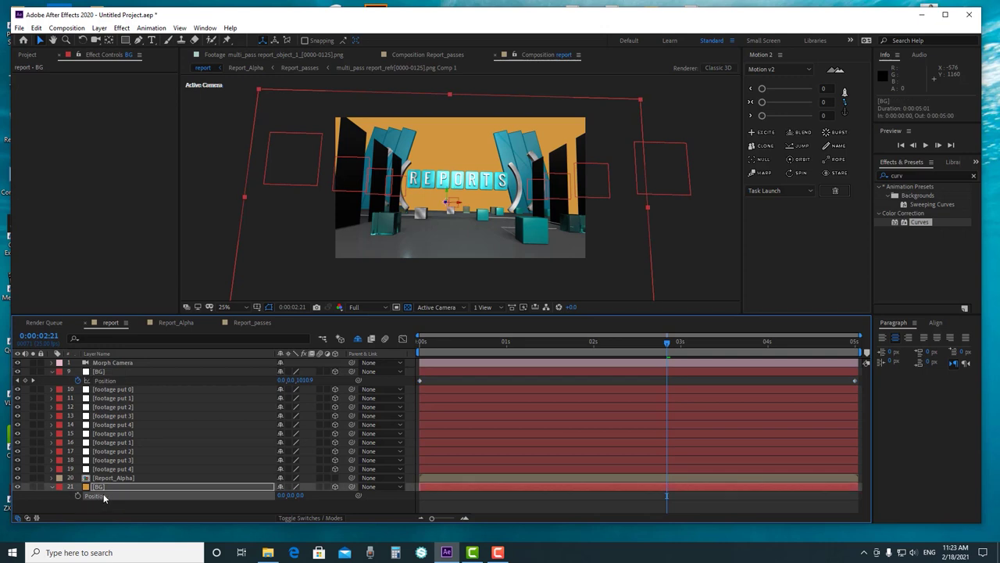
click(36, 27)
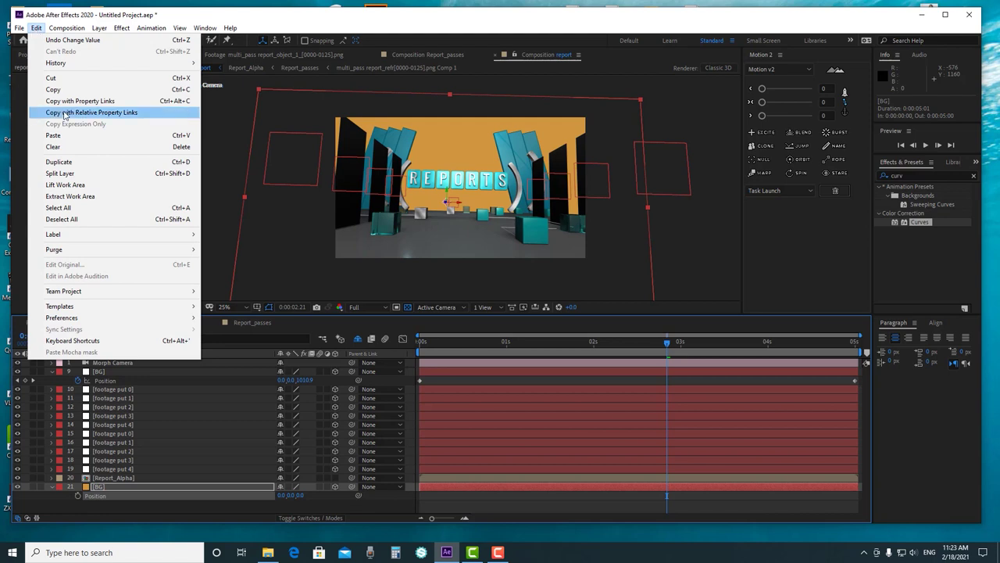
click(55, 135)
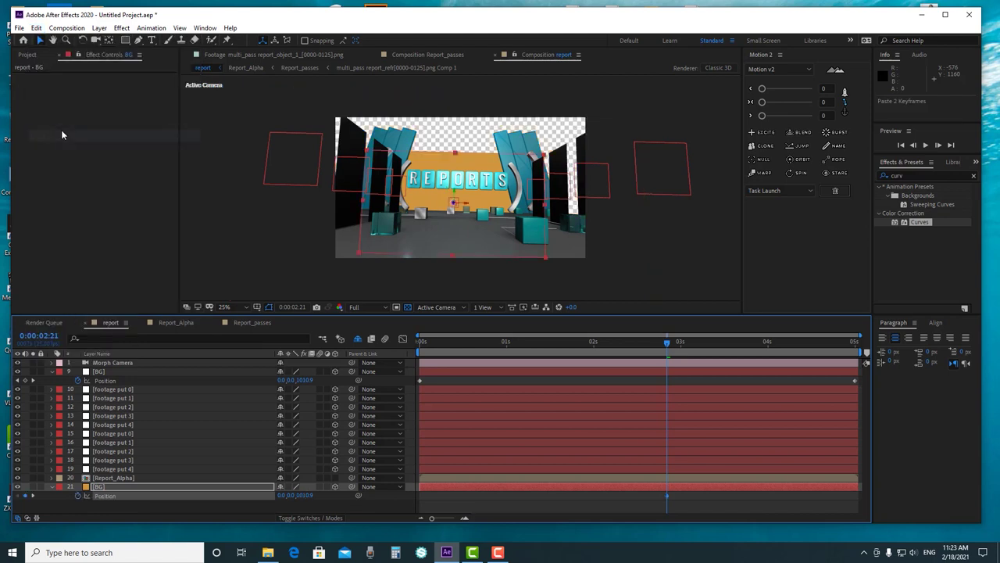
click(305, 510)
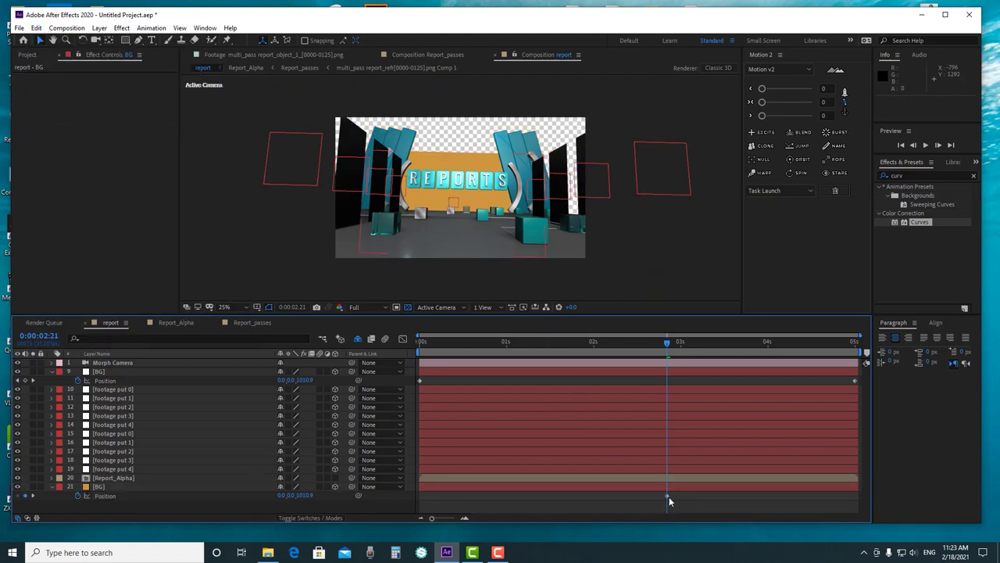
Turn off keyframing for the BG solid's Position so that it keeps one fixed position
key(Page_Down)
click(696, 343)
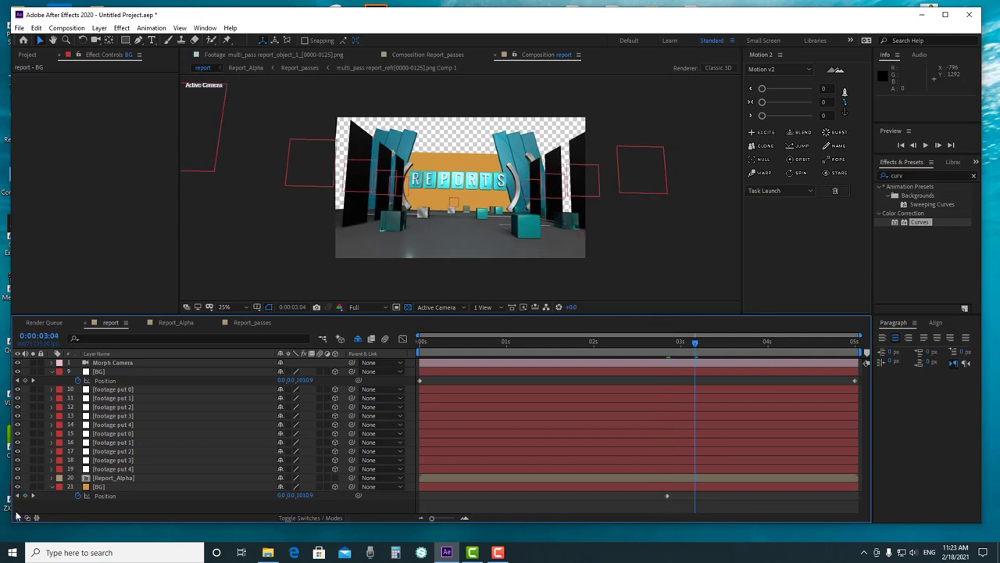
click(80, 497)
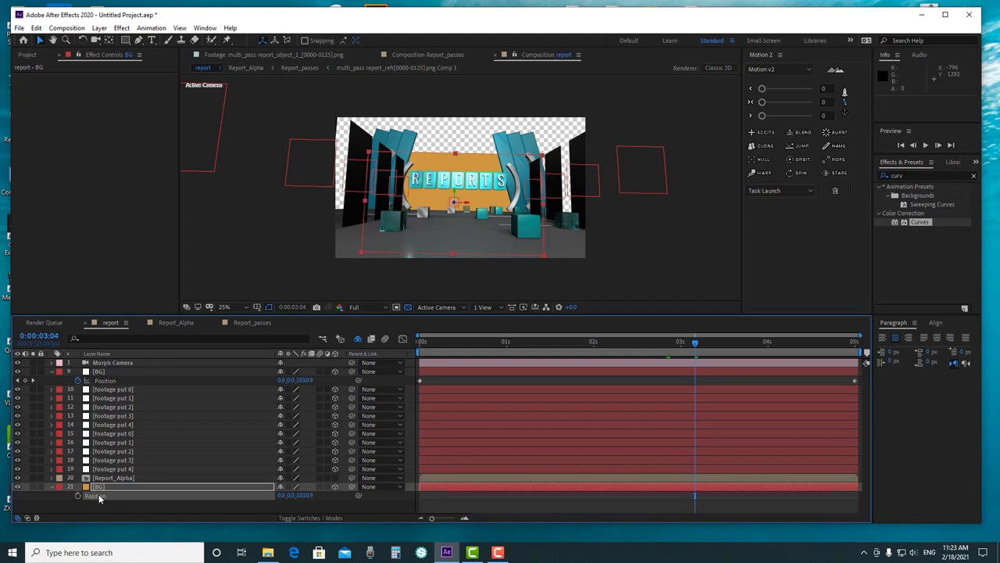
Scale the BG solid up to 199% so that it covers the background from the first frames through 0:00:05:00
drag(521, 358, 426, 362)
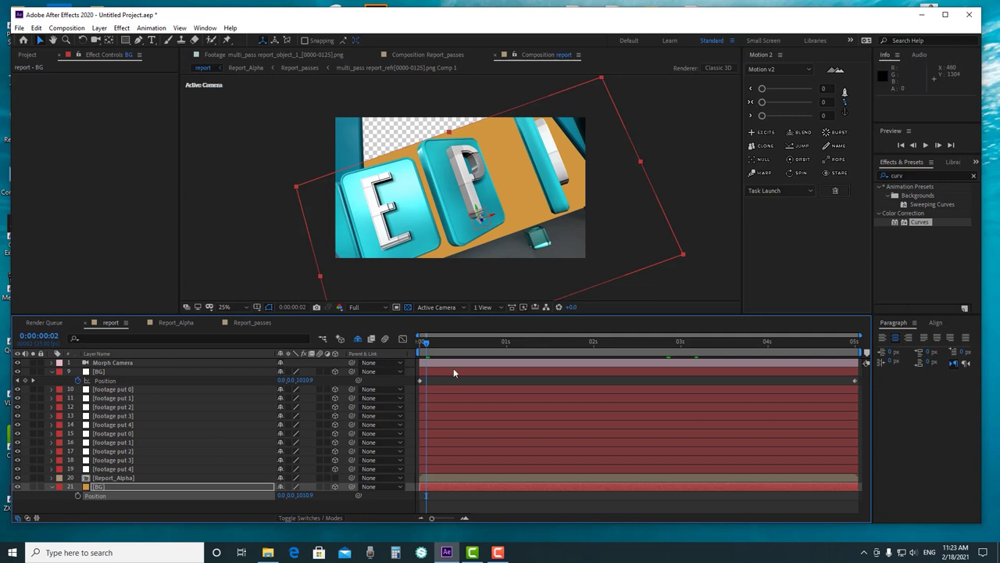
click(192, 490)
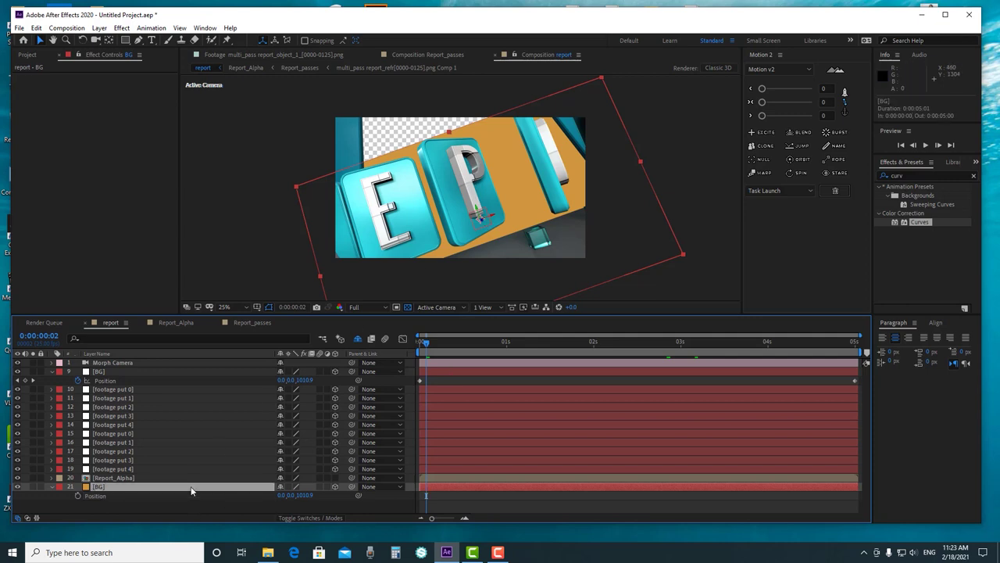
key(s)
drag(293, 496, 328, 480)
drag(477, 345, 639, 352)
drag(731, 355, 856, 362)
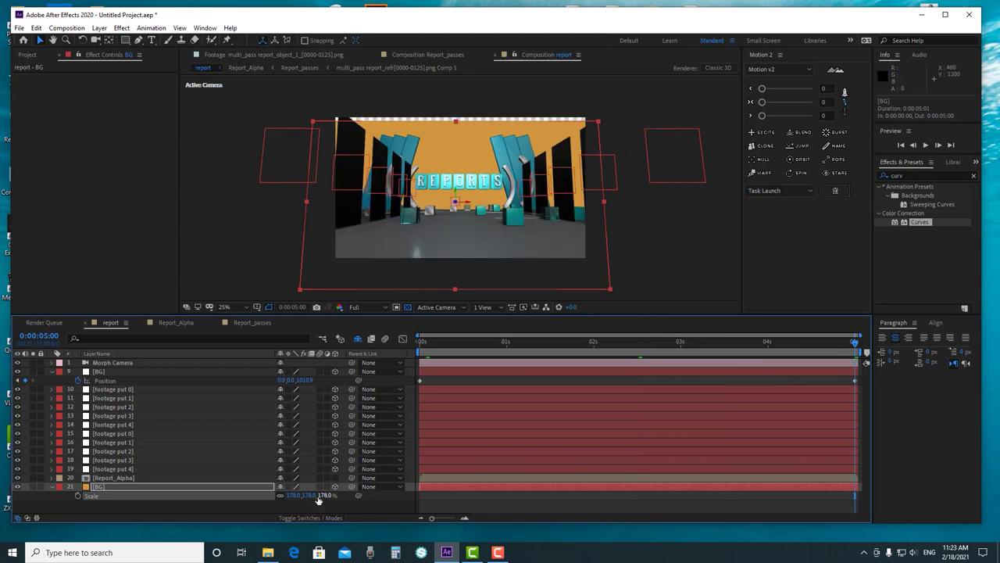
drag(293, 499, 311, 499)
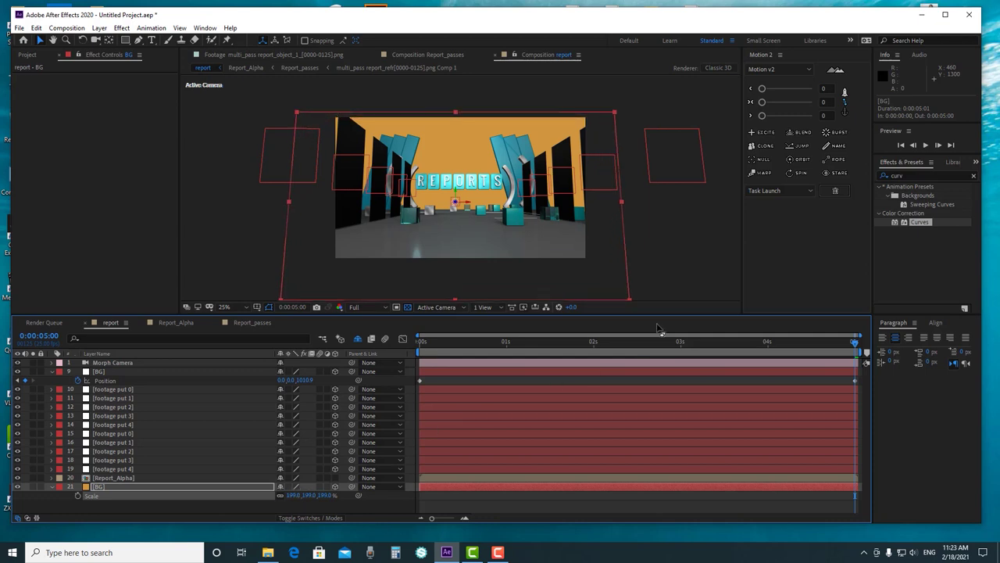
Find the 4-Color Gradient effect and apply it to the BG solid
click(682, 250)
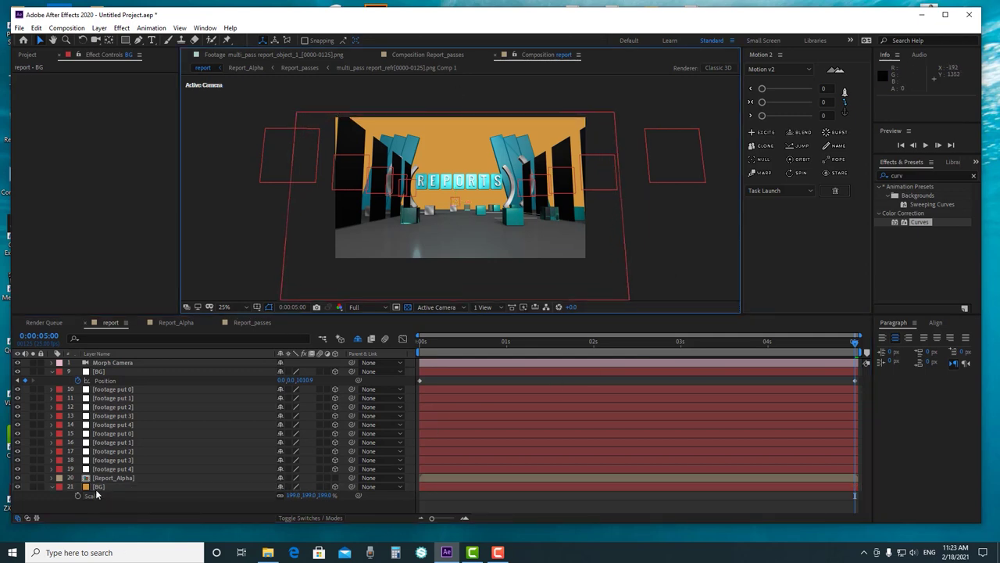
click(132, 484)
drag(918, 176, 862, 171)
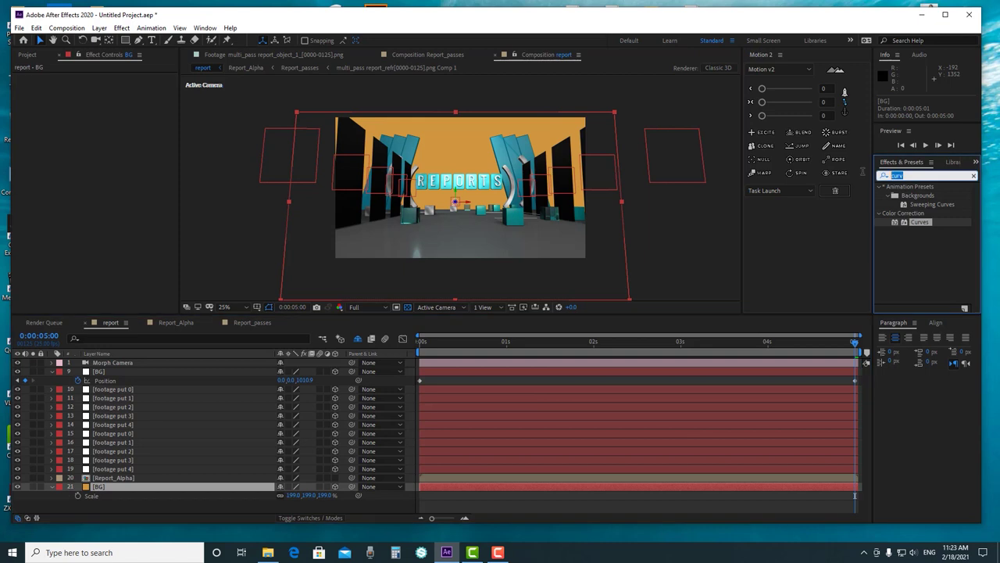
key(BackSpace)
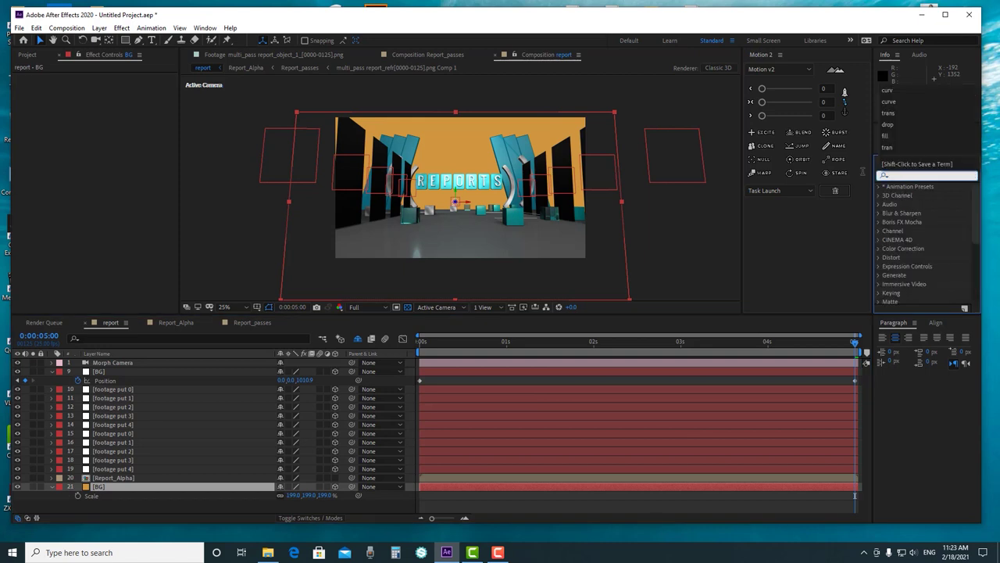
text(4)
drag(922, 292, 107, 486)
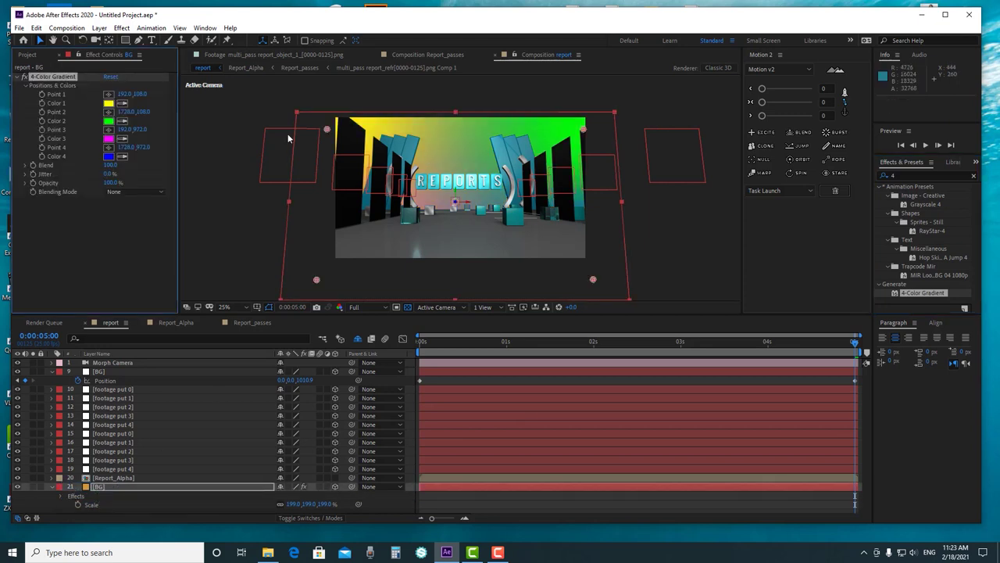
Set Color 1 of the gradient to white (FFFFFF)
click(108, 103)
drag(127, 13, 675, 213)
drag(585, 261, 554, 228)
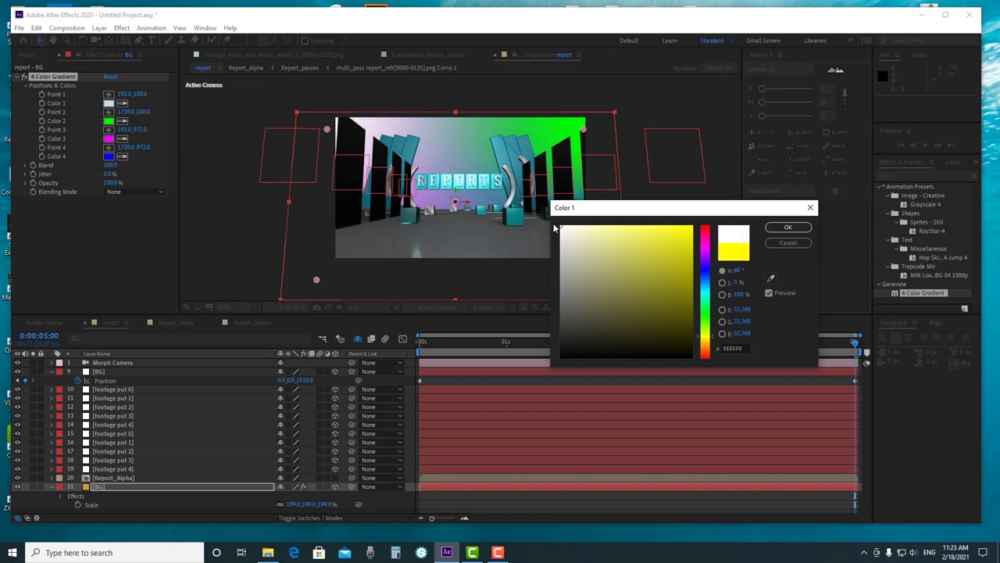
click(787, 227)
Set Color 2 of the gradient to a muted blue-gray
click(122, 122)
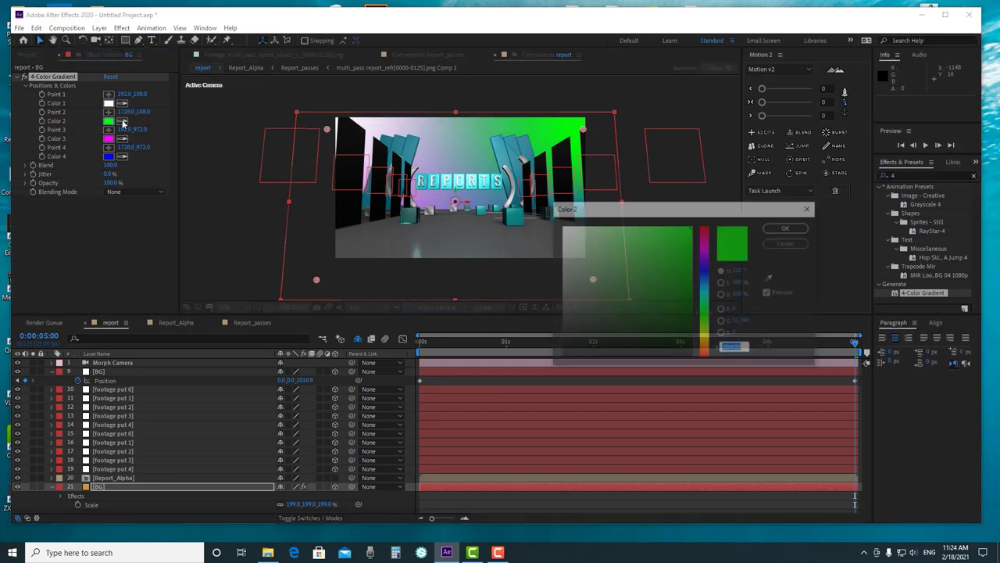
click(706, 284)
drag(617, 228, 610, 238)
click(603, 271)
click(788, 226)
Set Color 3 of the gradient to a neutral medium gray
click(109, 138)
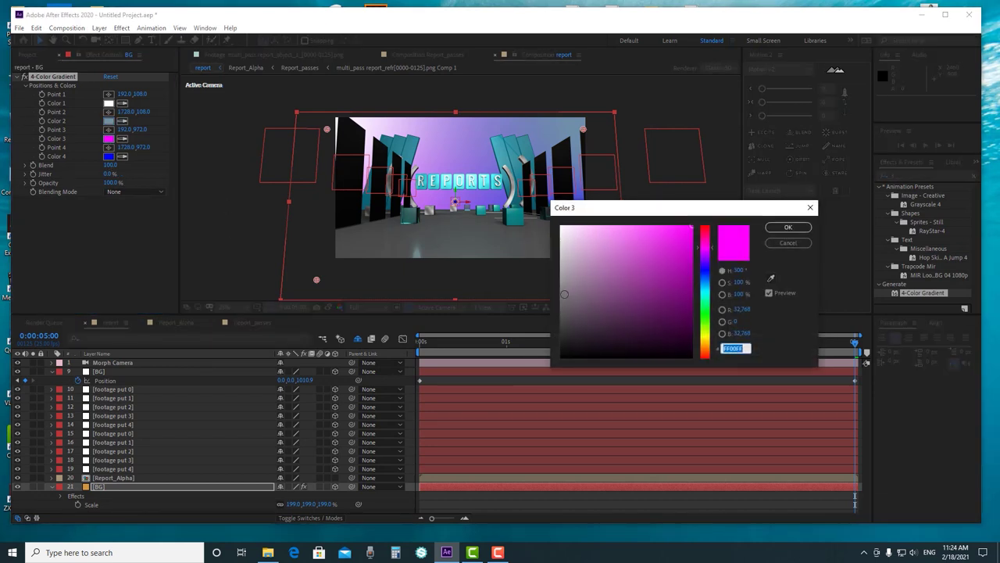
click(564, 293)
click(788, 226)
Set Color 4 of the gradient to a light blue
click(109, 156)
click(696, 286)
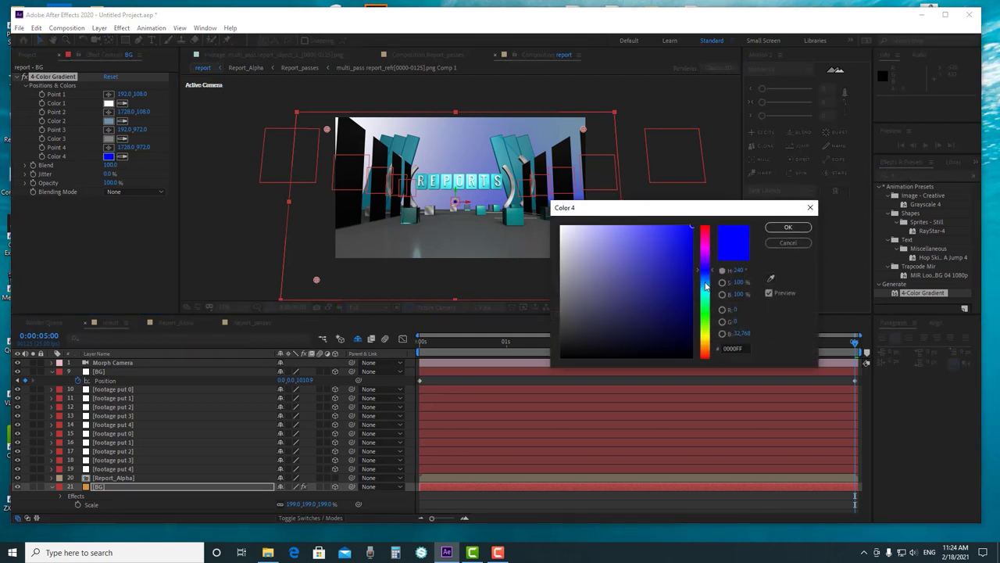
click(611, 238)
click(620, 238)
click(788, 228)
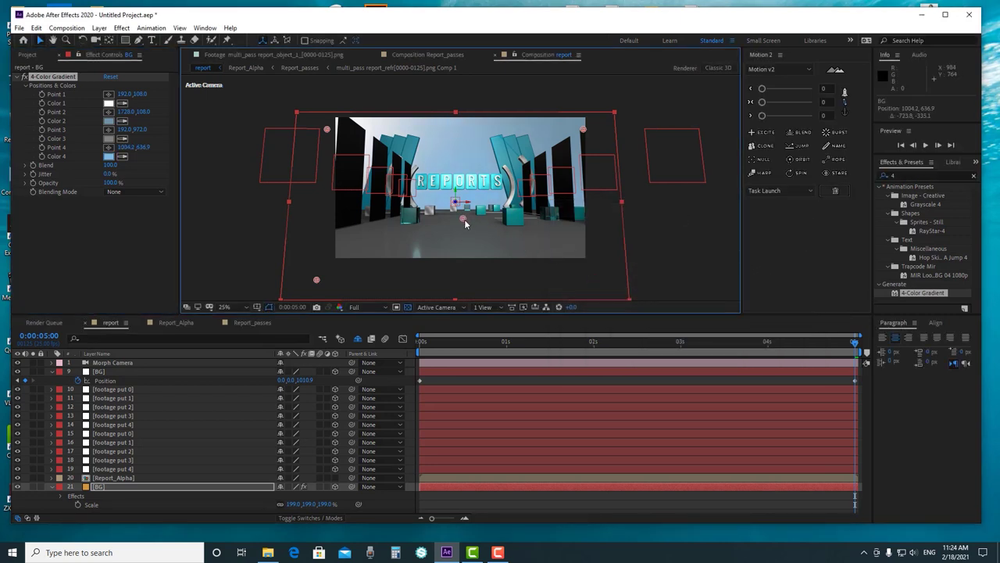
Move gradient Point 2 inward to about 1485, 102 and set Color 4 to a gray near 9B9EA1
drag(582, 129, 542, 127)
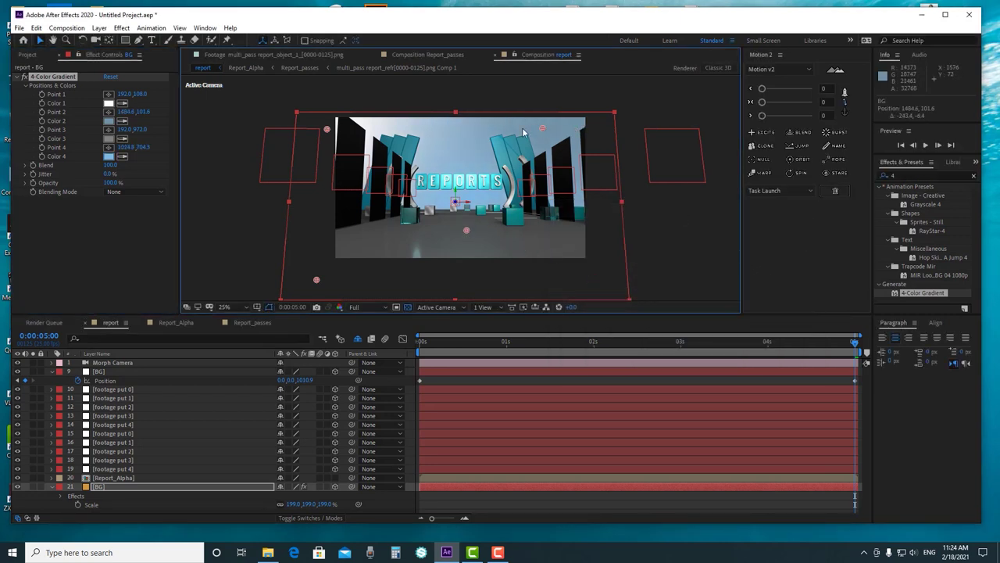
click(109, 157)
drag(566, 266, 575, 269)
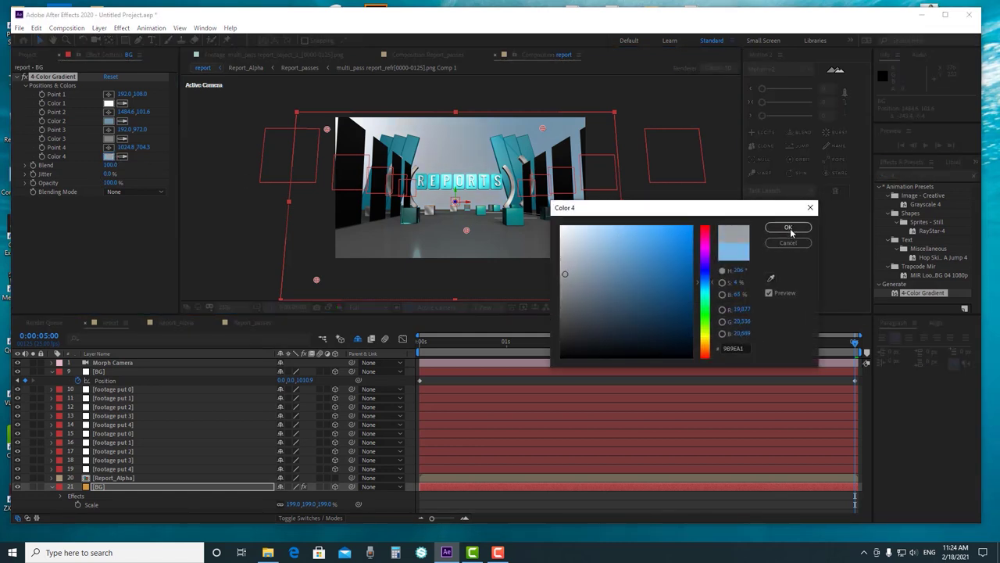
click(788, 227)
Reposition the gradient points: Point 1 to about 1028, 121, Point 2 to about 1577, 185 and Point 3 to about 461, 673
drag(327, 130, 466, 132)
drag(543, 132, 545, 139)
drag(316, 280, 368, 225)
drag(546, 140, 559, 141)
Sample Color 2 of the gradient from the set's teal panel and adjust it to a muted light blue-gray
click(122, 123)
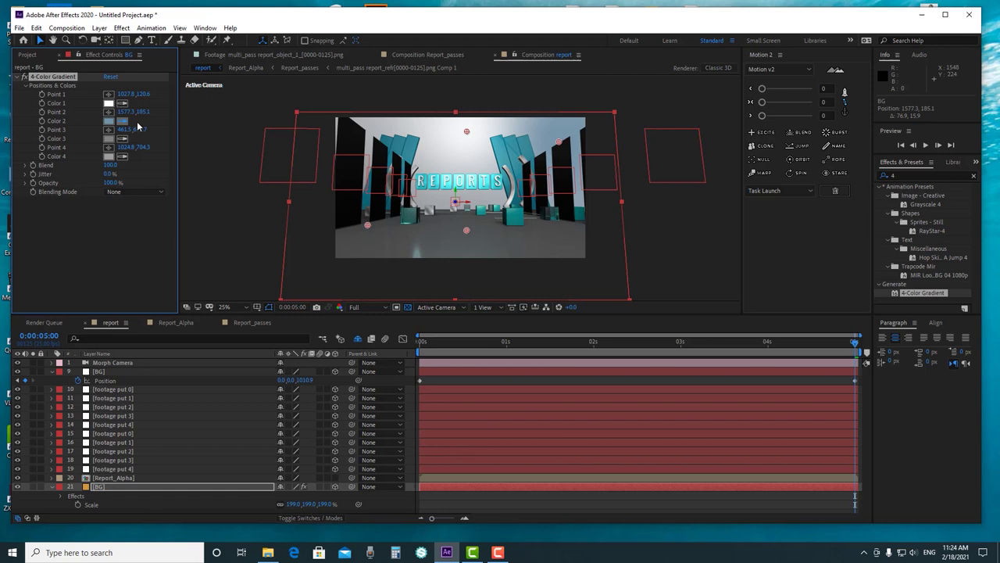
click(528, 138)
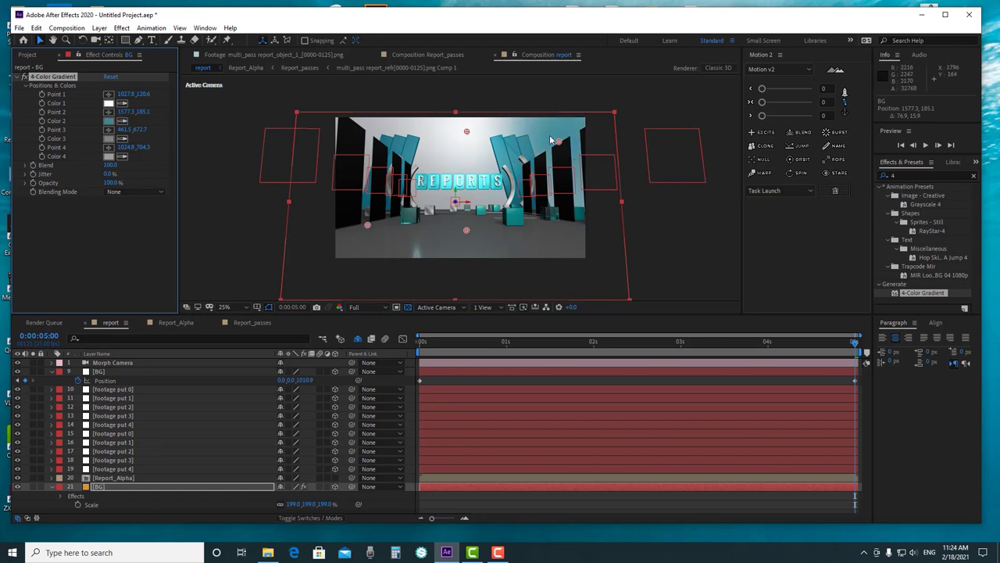
click(109, 121)
drag(599, 271, 591, 265)
click(788, 227)
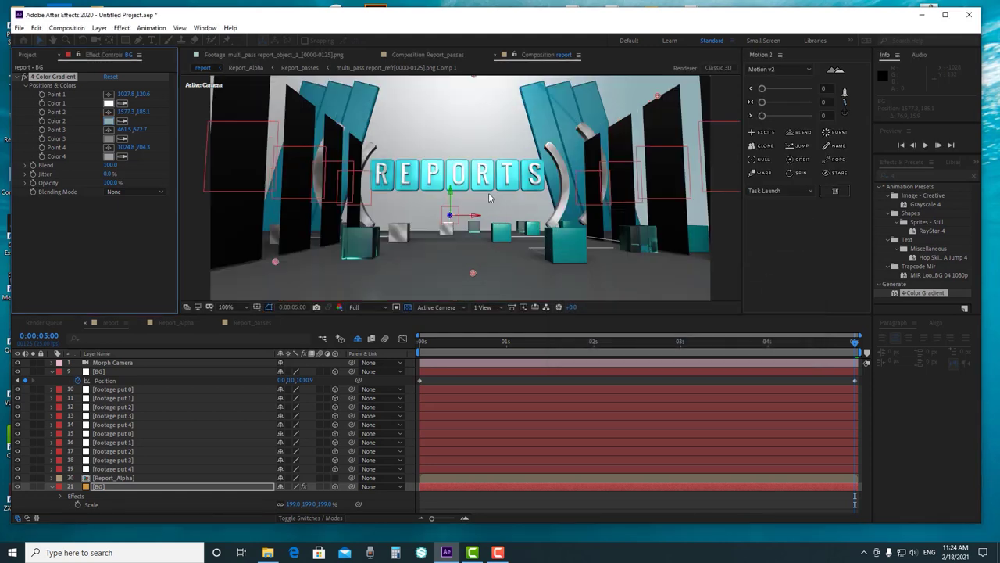
scroll(488, 192, down, 4)
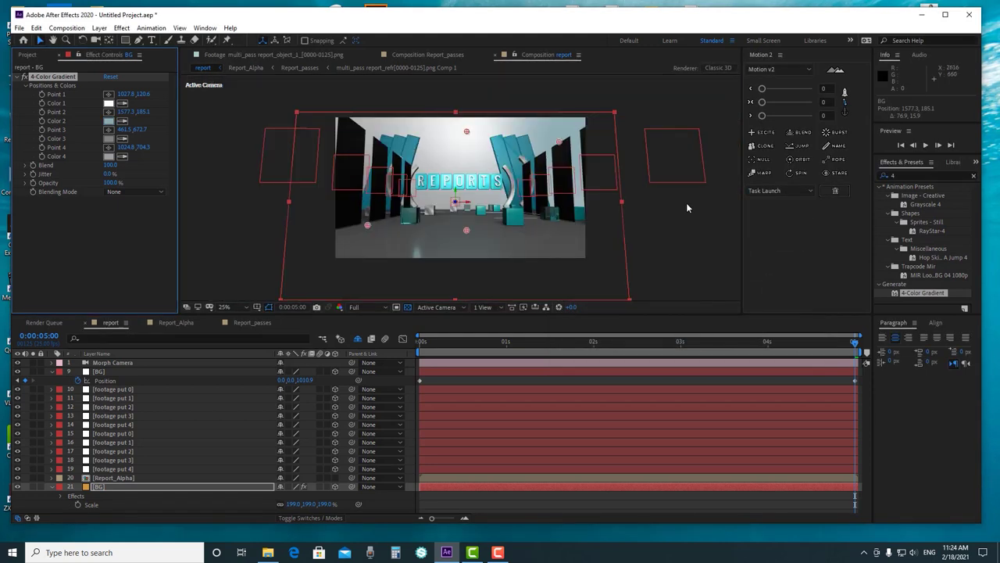
click(686, 208)
Return to the project items and collapse the Special Passes and report folders
click(27, 55)
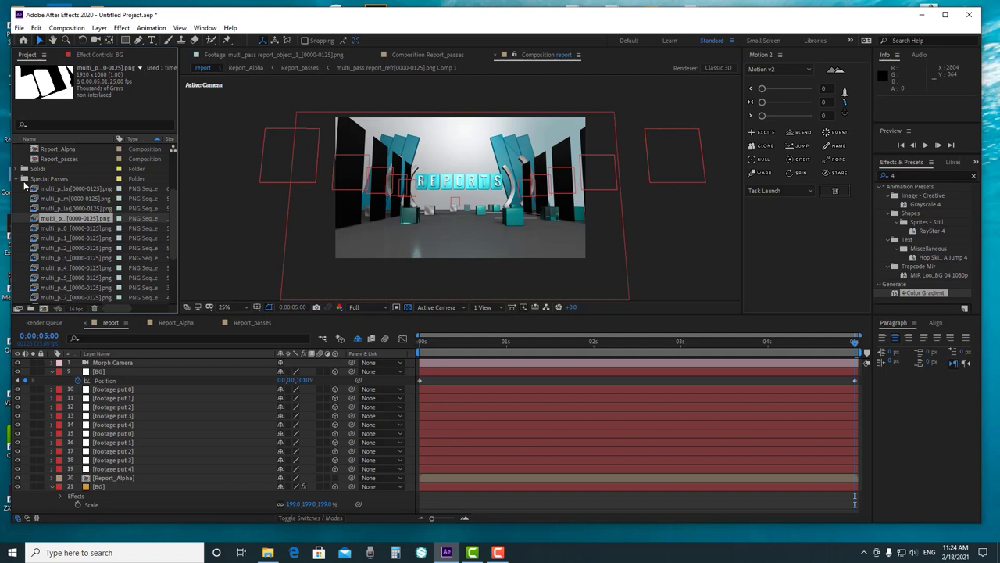
click(18, 179)
click(19, 149)
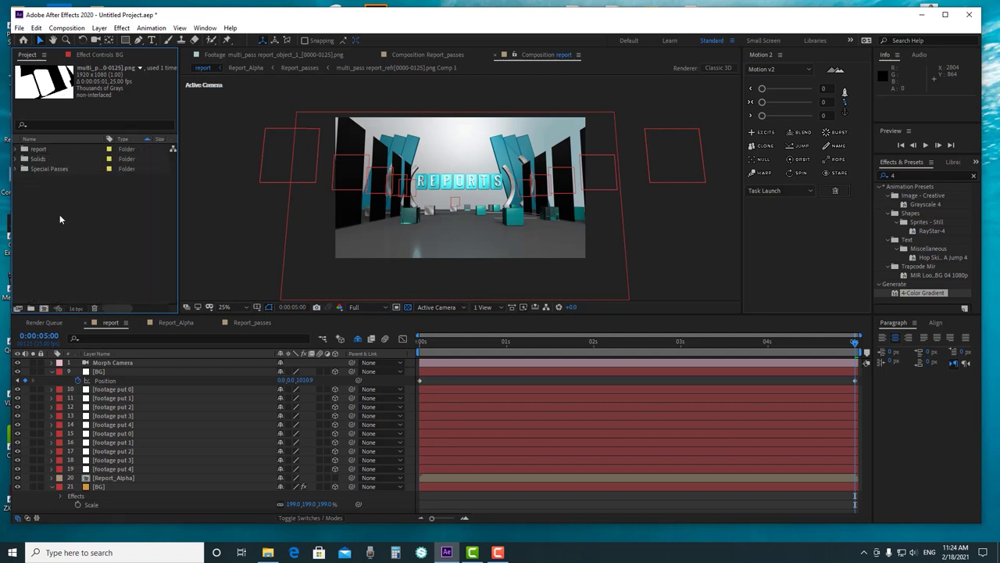
Import Fone1.psd and texture01.jpg from the footage folder, interpreting the PSD's alpha as Straight - Unmatted, and select texture01.jpg
right_click(61, 217)
mouse_move(172, 267)
click(214, 267)
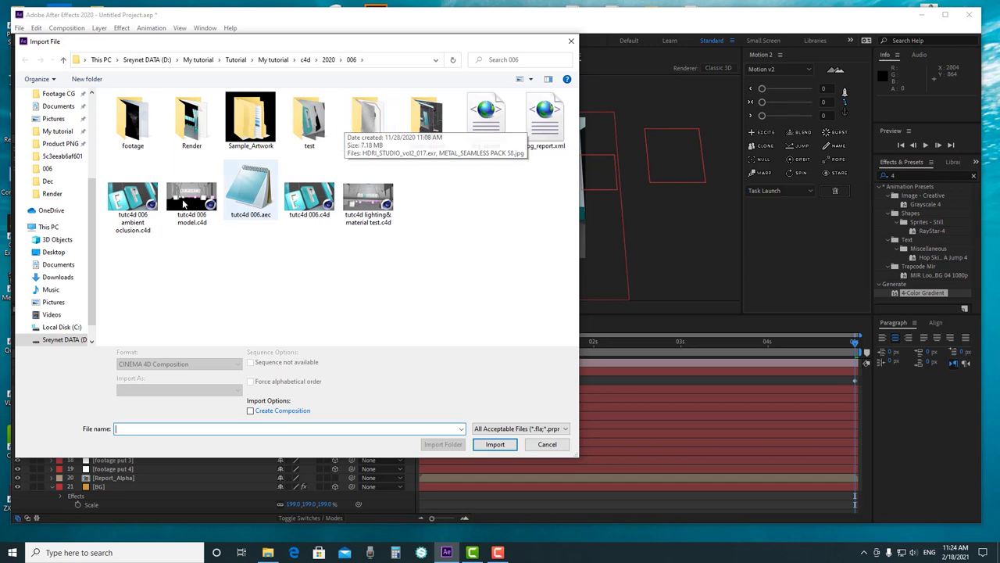
double_click(131, 128)
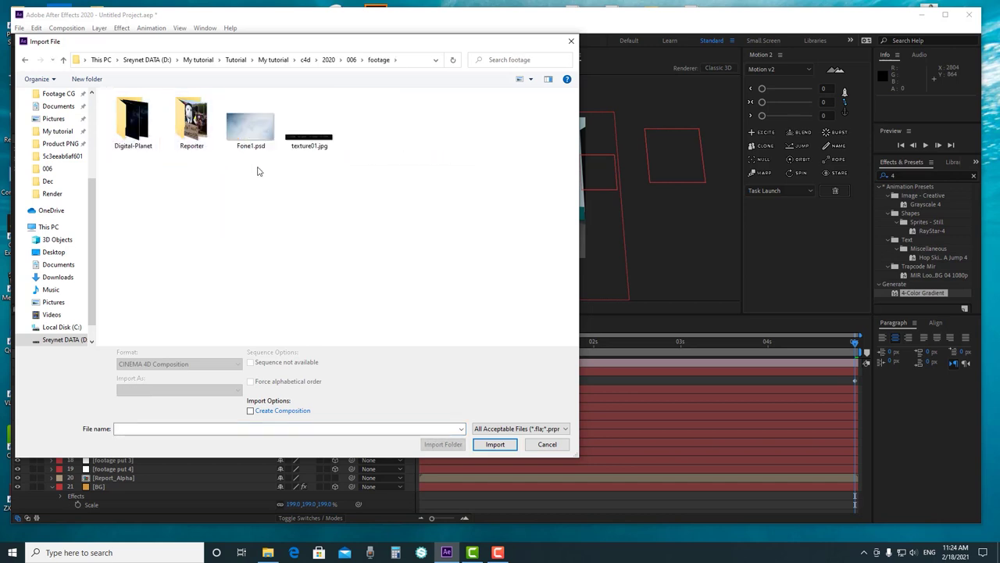
click(252, 129)
drag(394, 167, 234, 174)
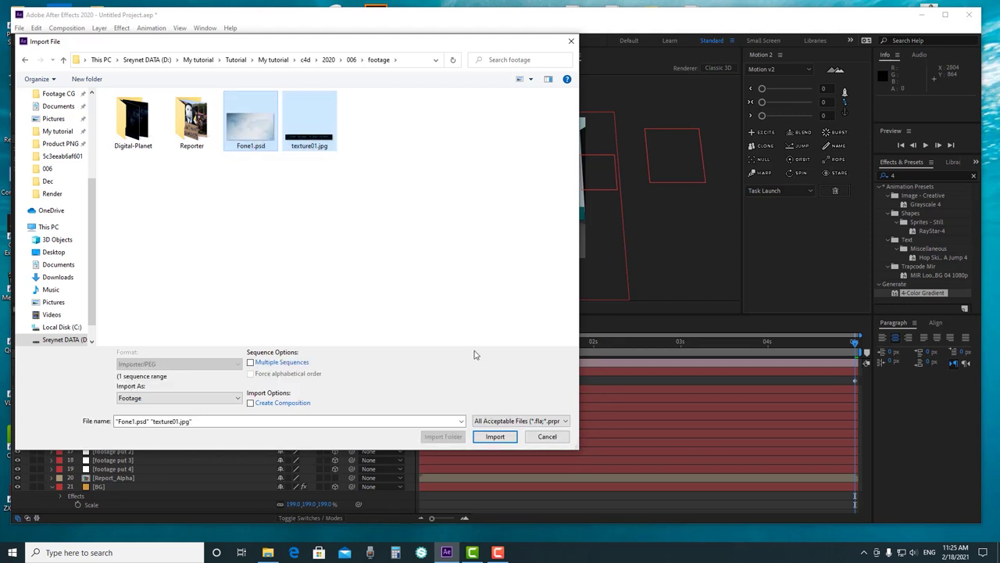
click(494, 436)
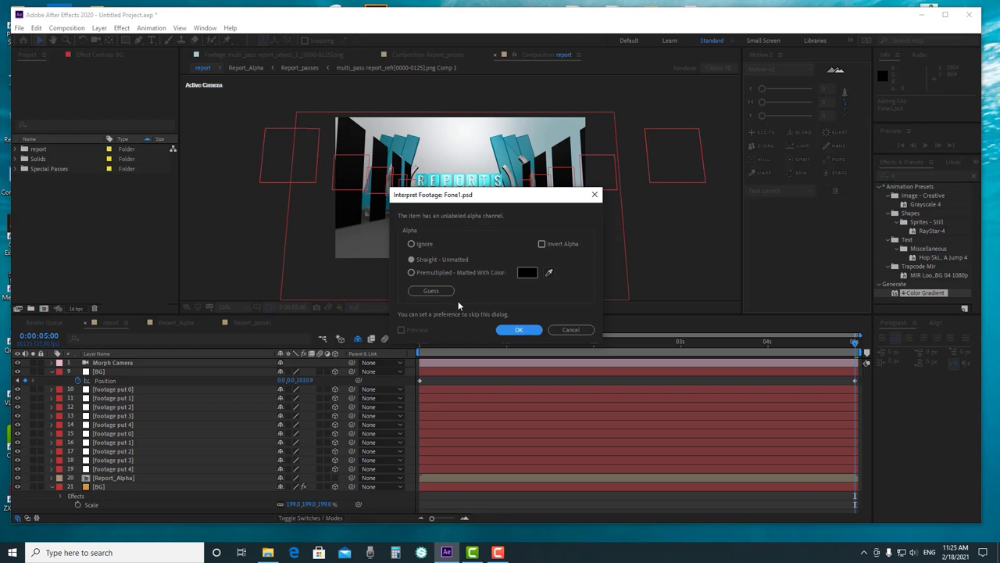
click(518, 330)
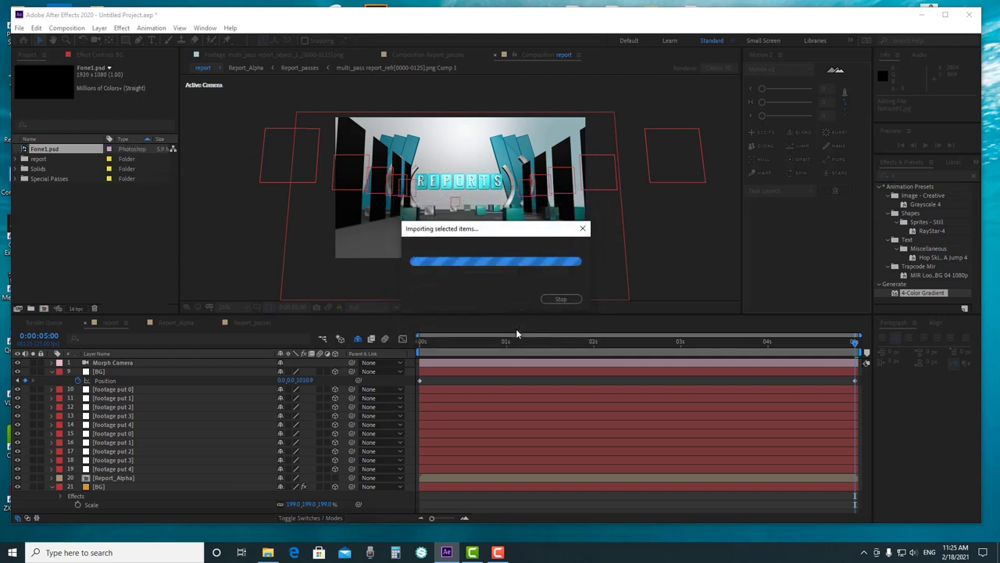
click(45, 194)
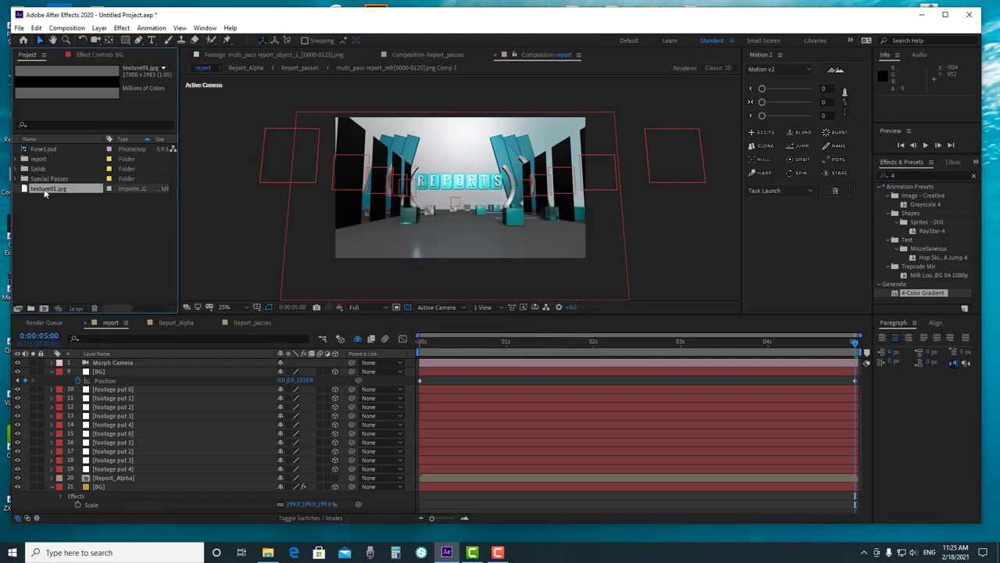
click(48, 150)
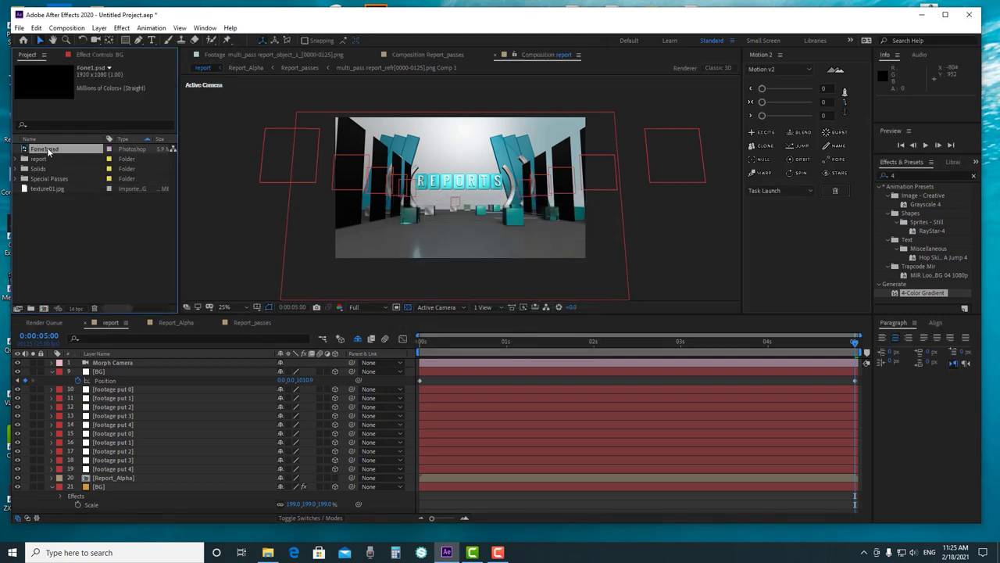
drag(51, 151, 108, 492)
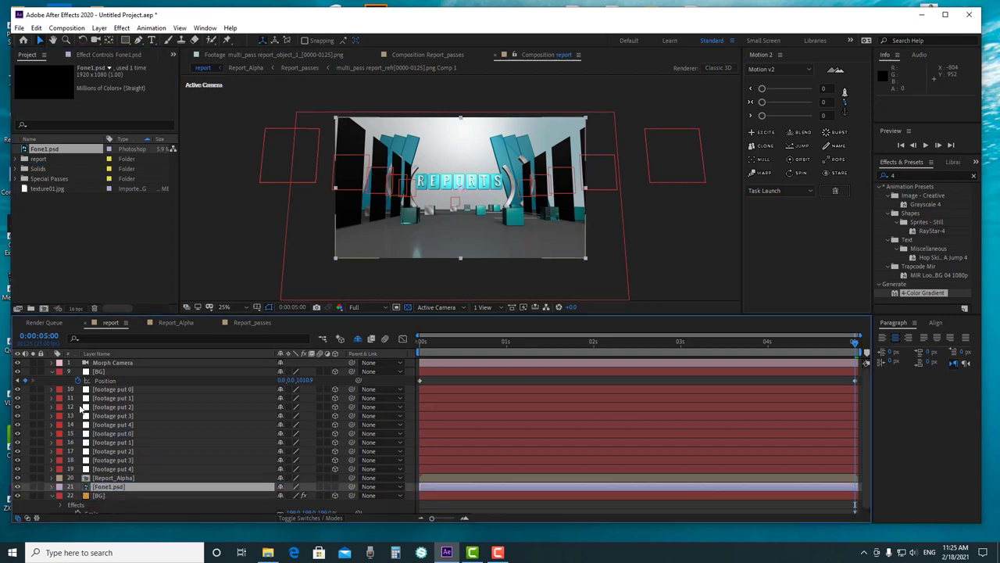
key(Delete)
Open Fone1.psd in the footage viewer and examine the world map image
double_click(42, 150)
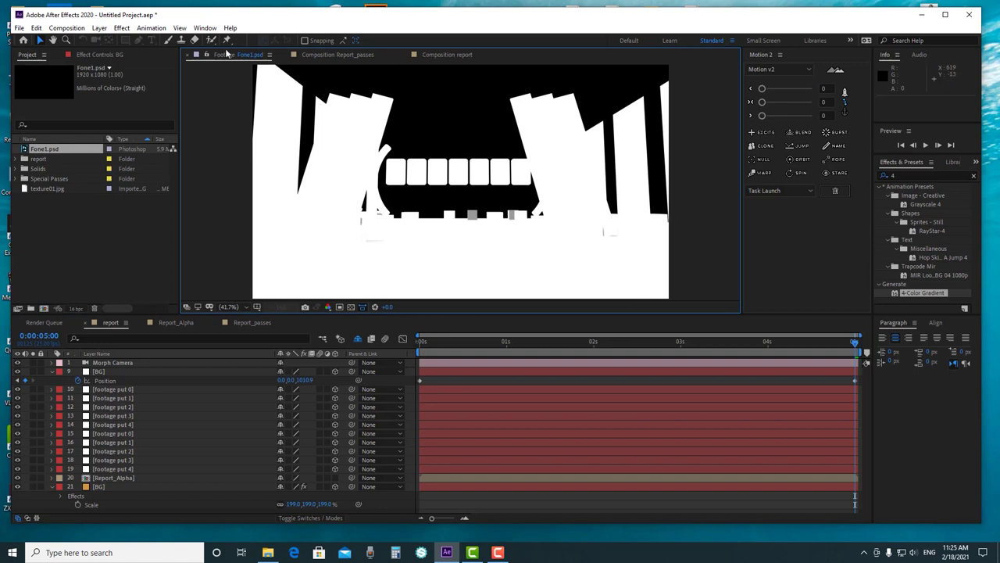
scroll(646, 237, up, 1)
scroll(645, 237, down, 5)
scroll(645, 238, up, 5)
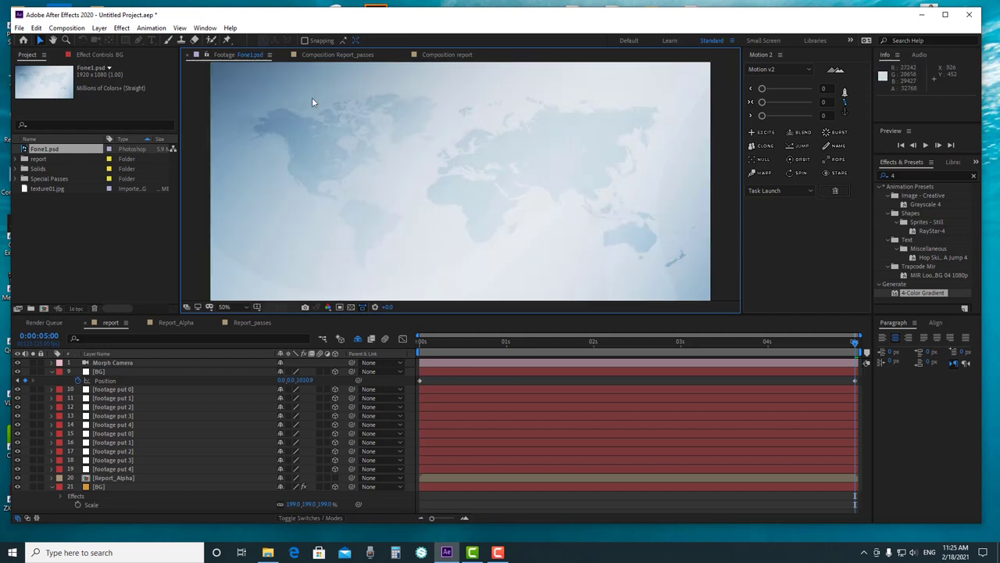
Close the Report_passes composition viewer and return to the report composition
click(450, 56)
click(374, 54)
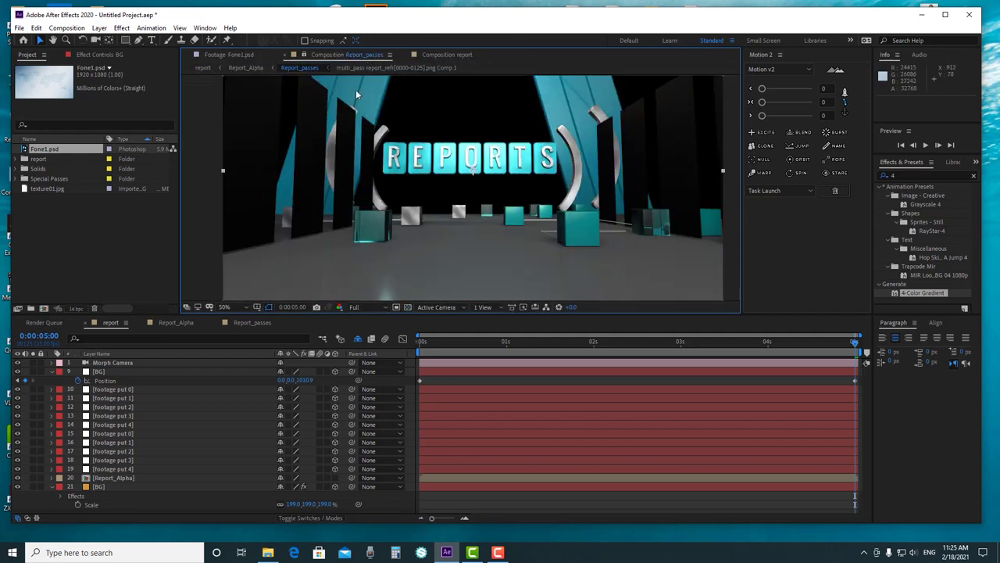
click(106, 487)
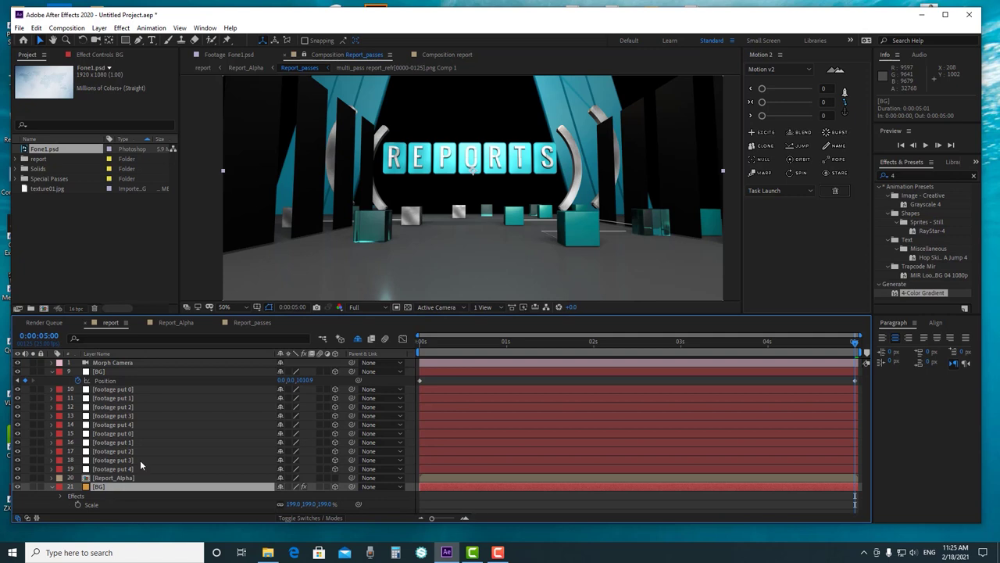
click(450, 55)
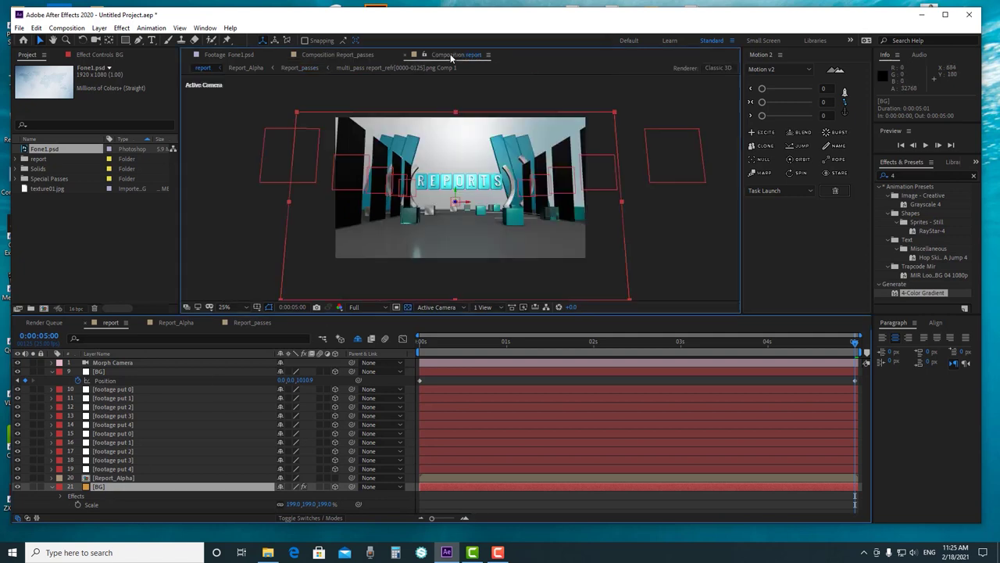
click(342, 54)
click(285, 56)
Solo and duplicate the BG solid, and replace the upper copy with the Fone1.psd footage
click(111, 489)
click(111, 488)
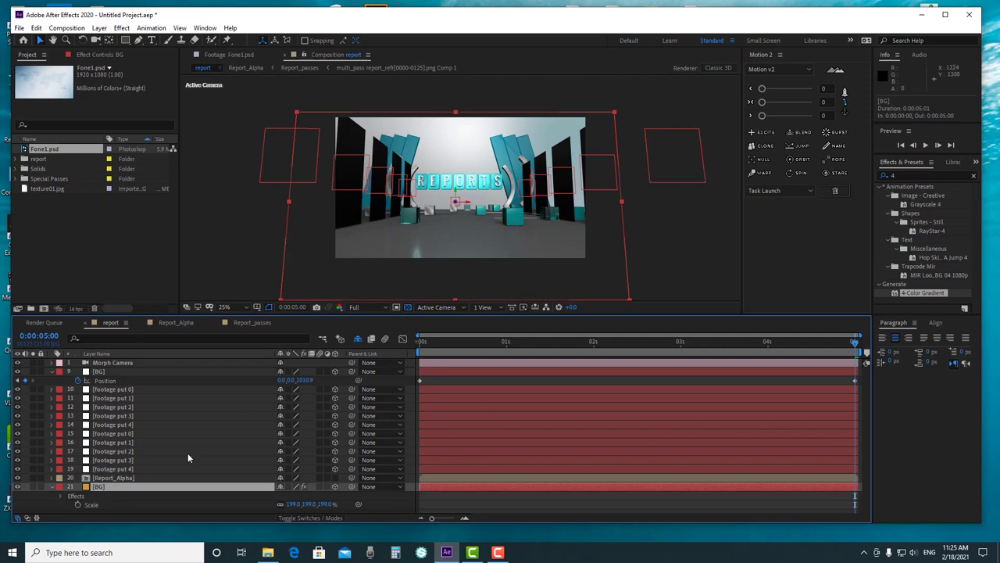
click(32, 486)
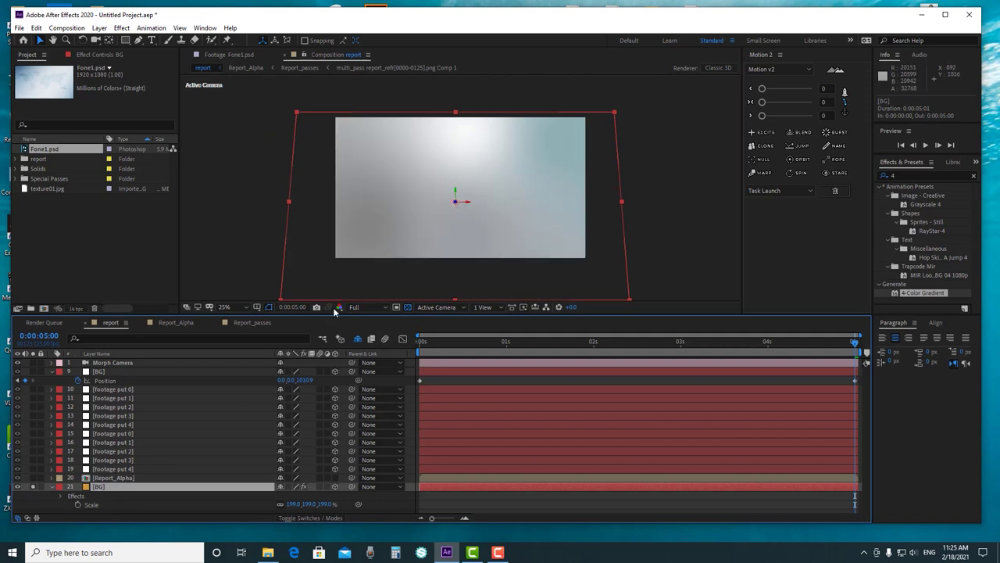
click(52, 487)
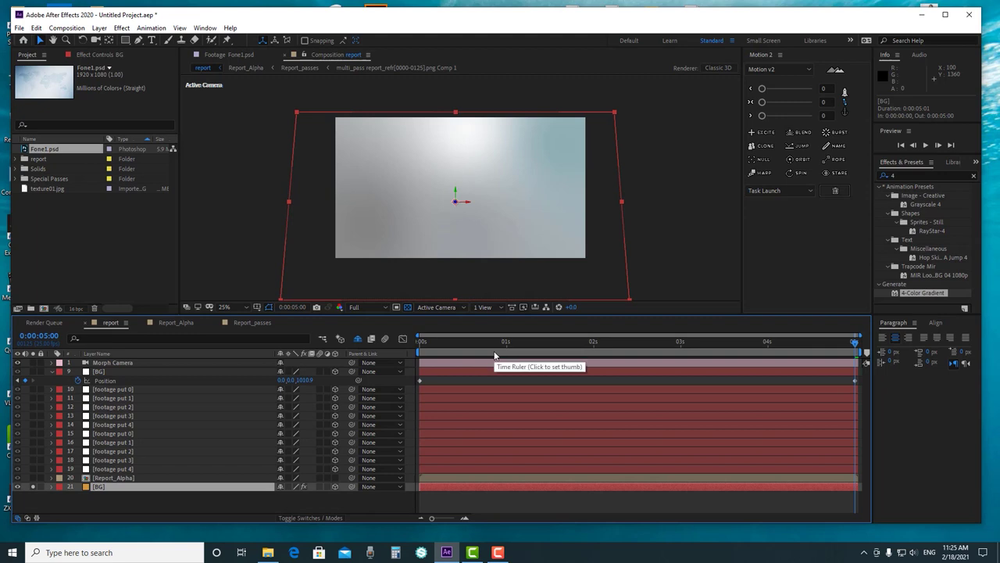
key(ctrl+d)
click(127, 227)
click(55, 154)
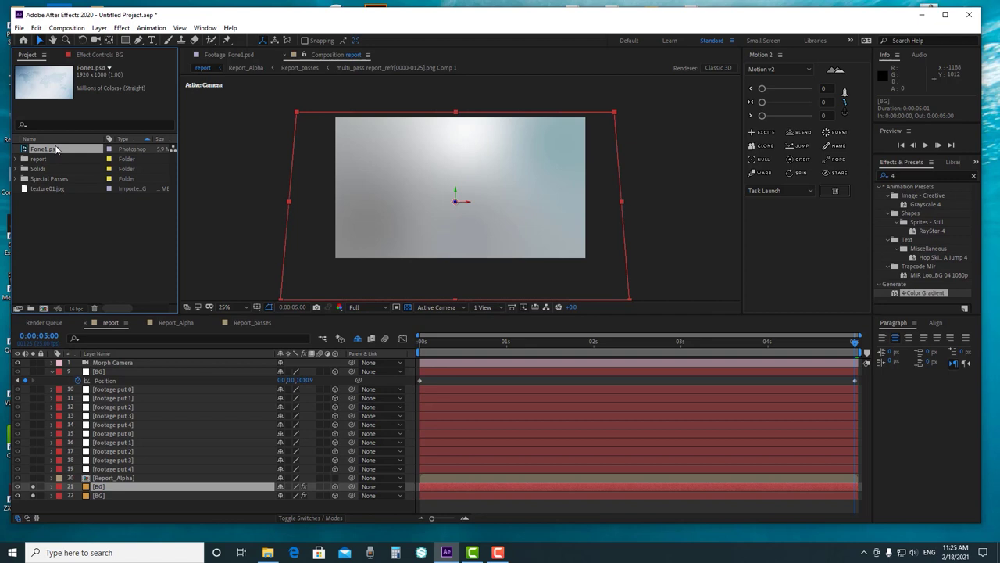
drag(53, 154, 118, 486)
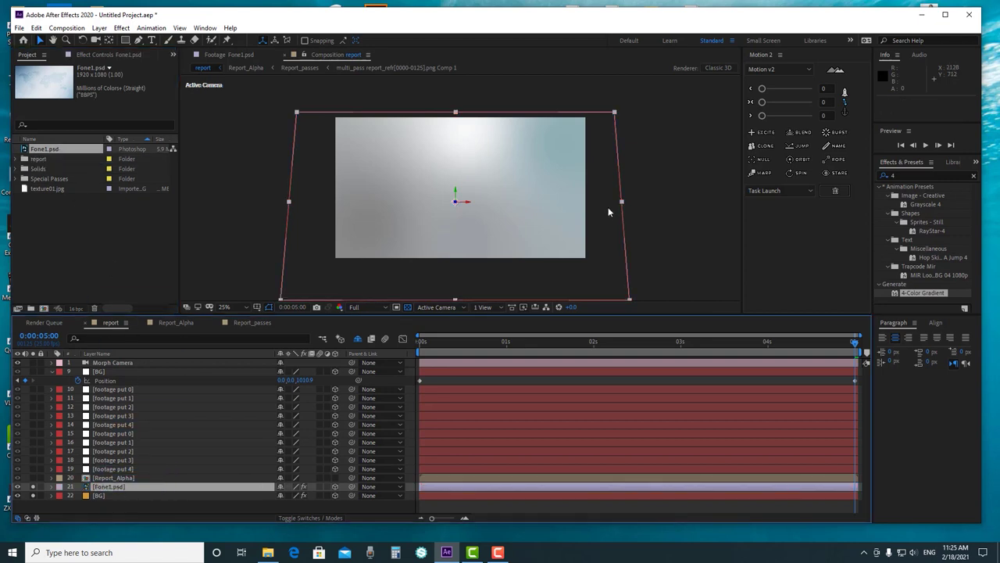
Turn off solo for the Fone1.psd and BG layers so the whole set is rendered again
click(33, 486)
click(32, 496)
scroll(487, 242, up, 4)
scroll(461, 189, down, 2)
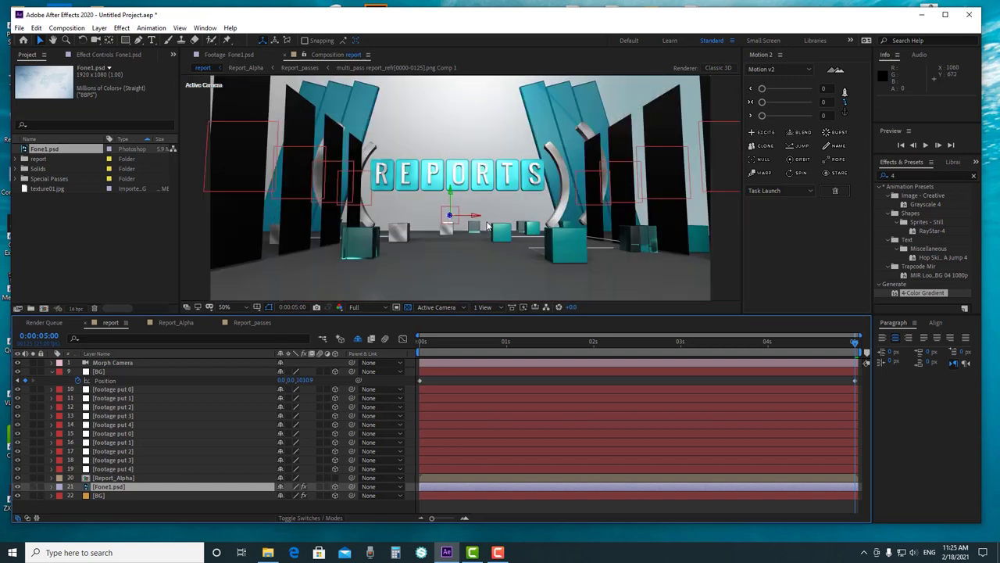
Reveal the Fone1.psd layer's position and set its Z value to 914.9
key(p)
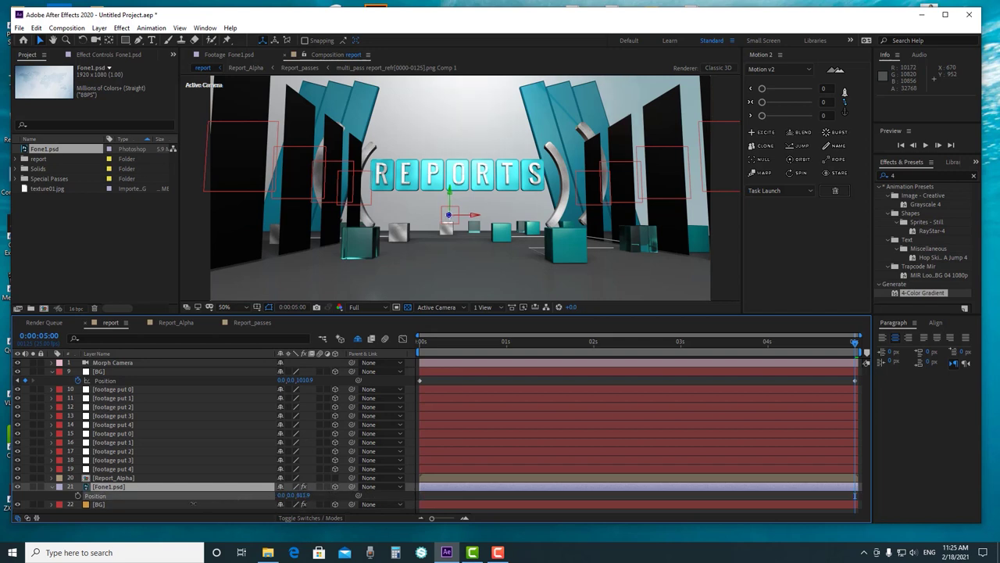
click(33, 486)
click(32, 486)
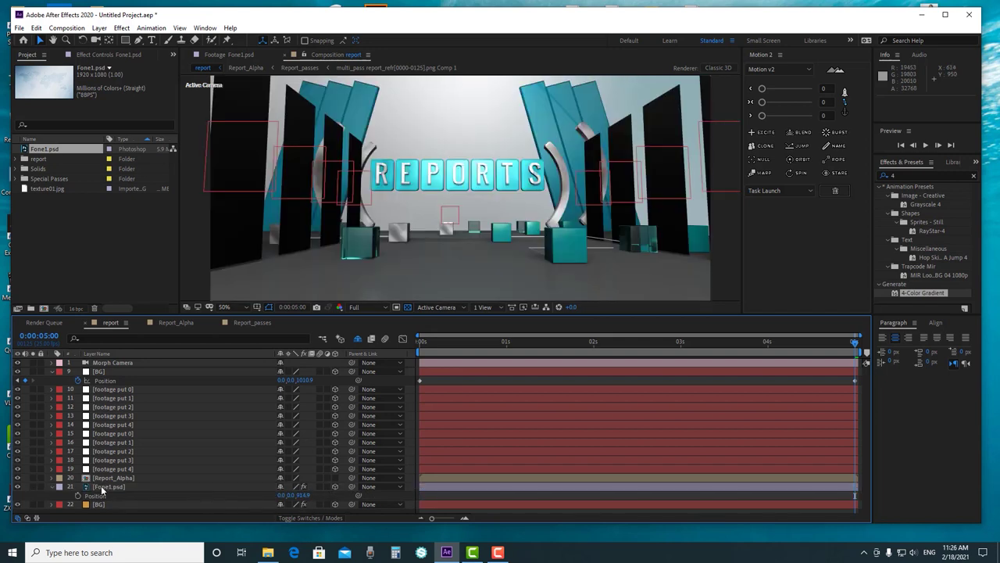
click(105, 488)
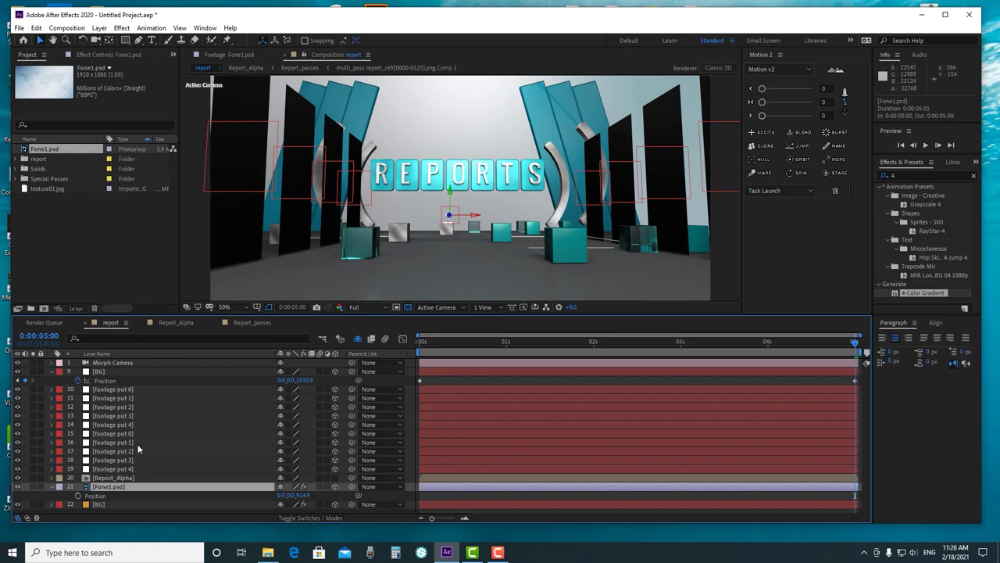
Delete the 4-Color Gradient effect from Fone1.psd and raise the layer to a Y position of -270
click(118, 55)
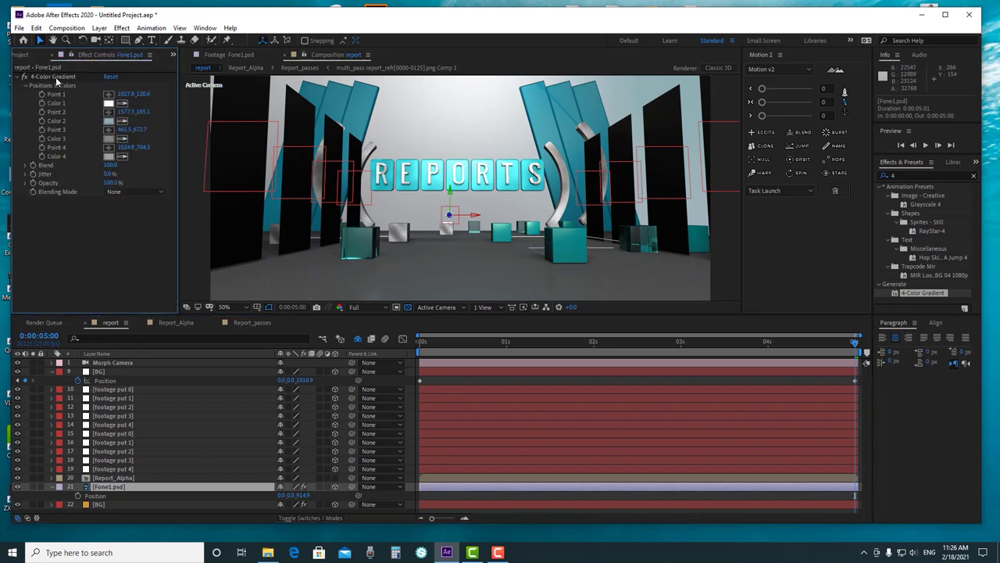
click(54, 77)
key(Delete)
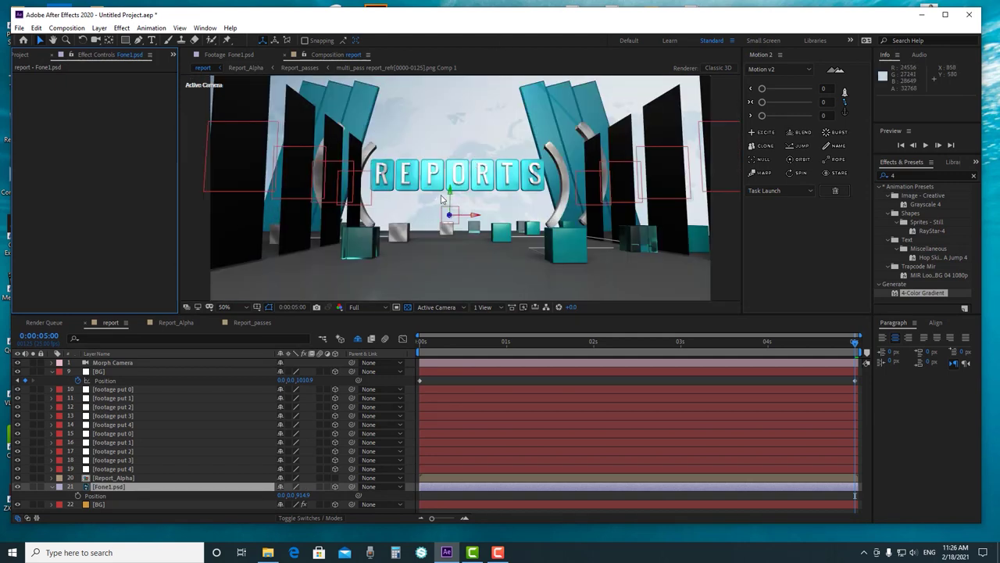
drag(449, 199, 450, 126)
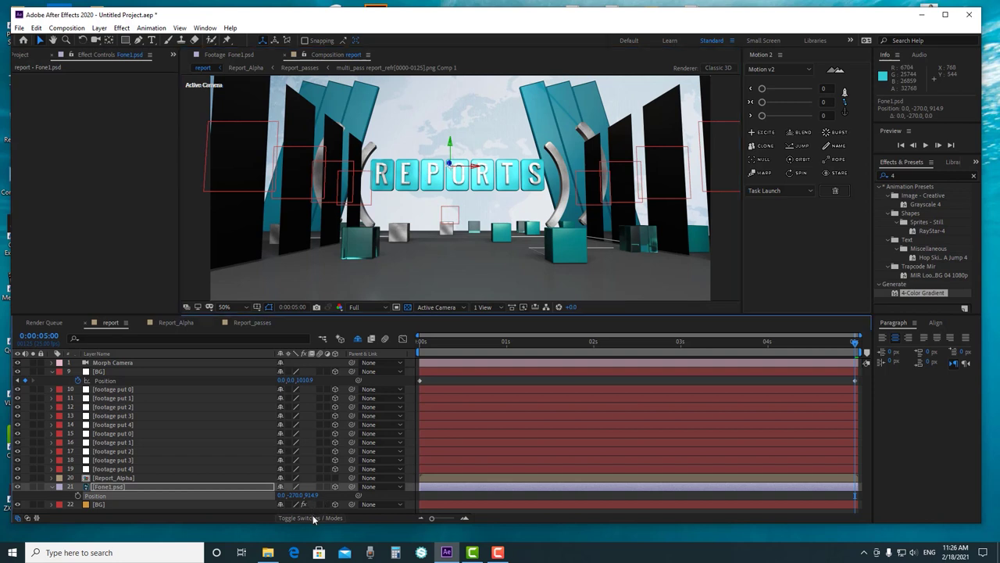
Show the layer blending modes and set Fone1.psd to Overlay
click(312, 515)
click(291, 486)
click(307, 220)
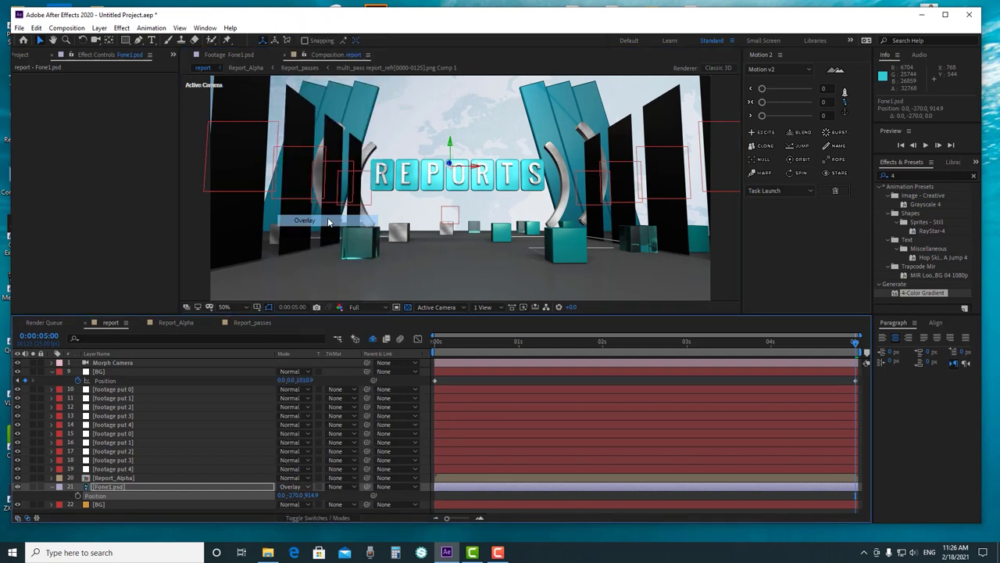
scroll(559, 159, up, 2)
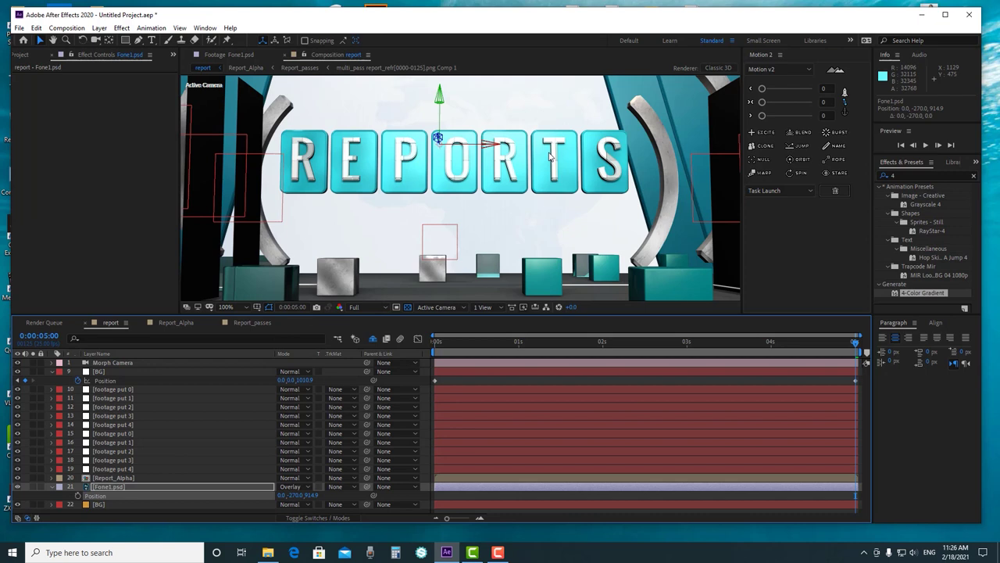
drag(507, 127, 512, 236)
scroll(514, 197, down, 2)
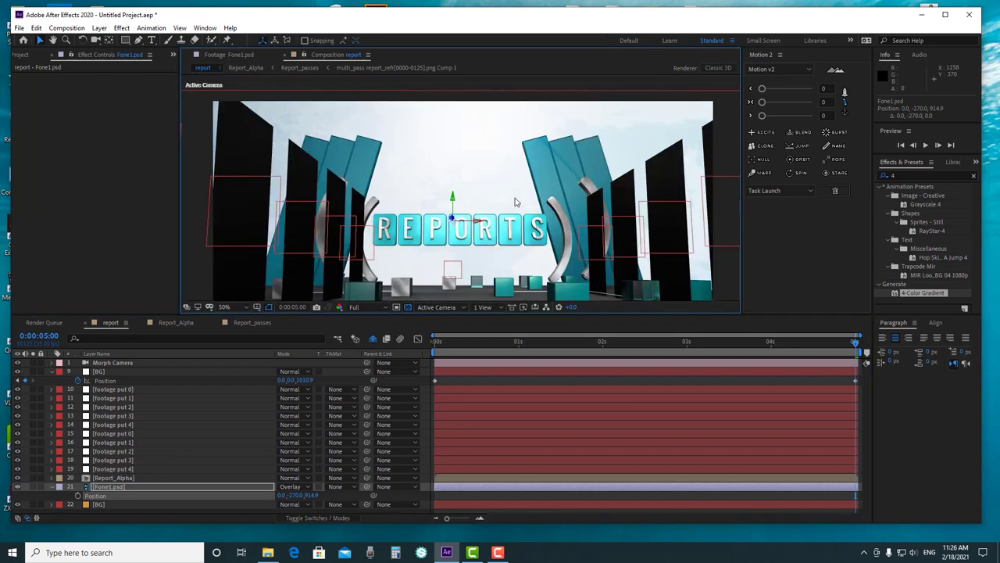
Solo the BG and Fone1.psd layers to examine how the map blends with the gradient
click(34, 504)
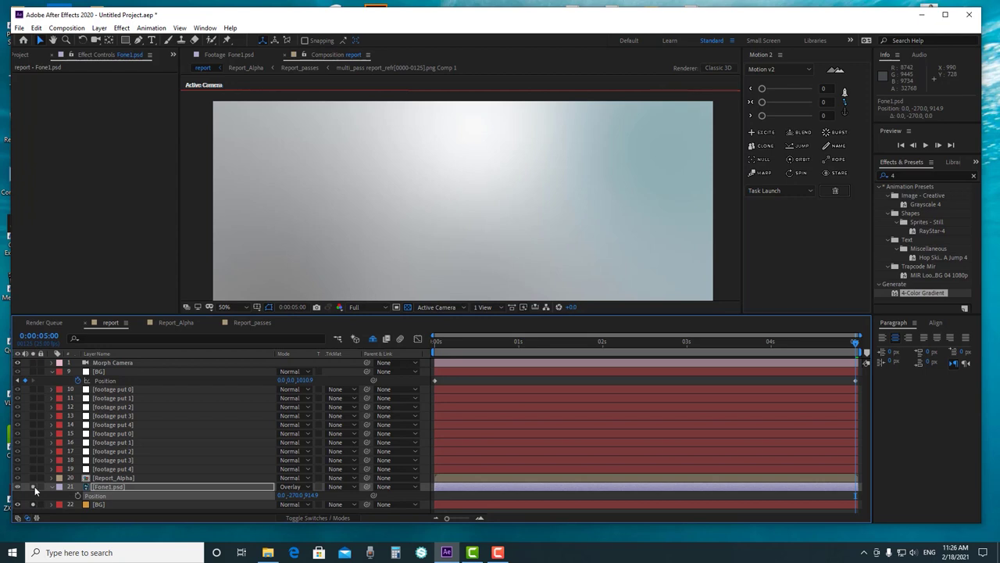
scroll(576, 212, down, 1)
scroll(576, 212, up, 1)
drag(498, 241, 520, 211)
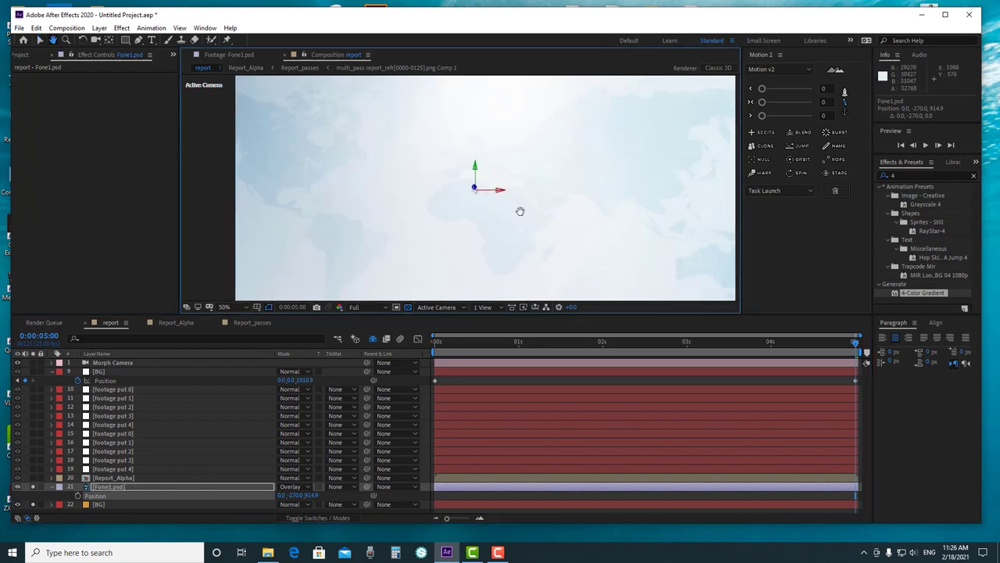
Try the Add and Multiply blending modes on the Fone1.psd layer
click(290, 486)
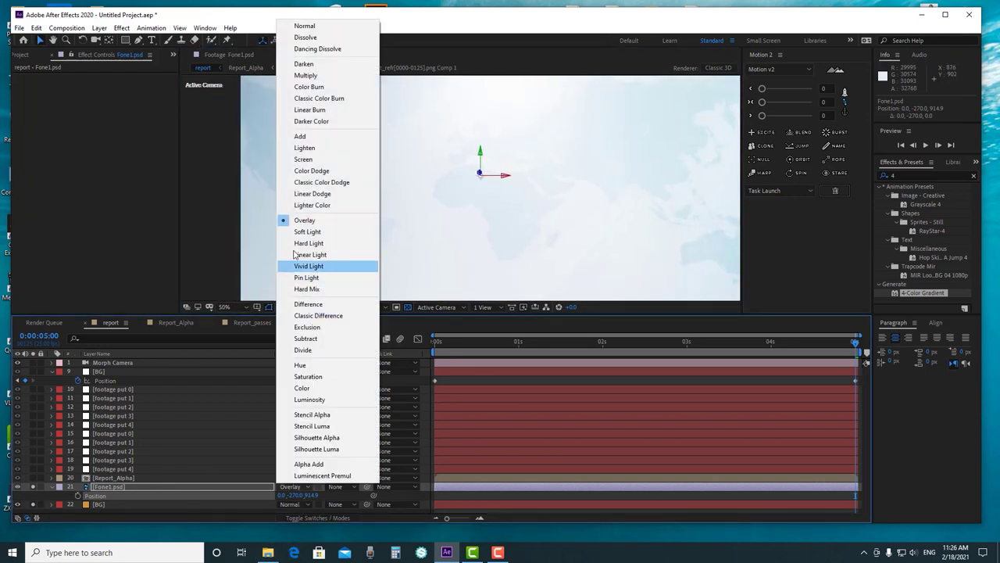
click(328, 136)
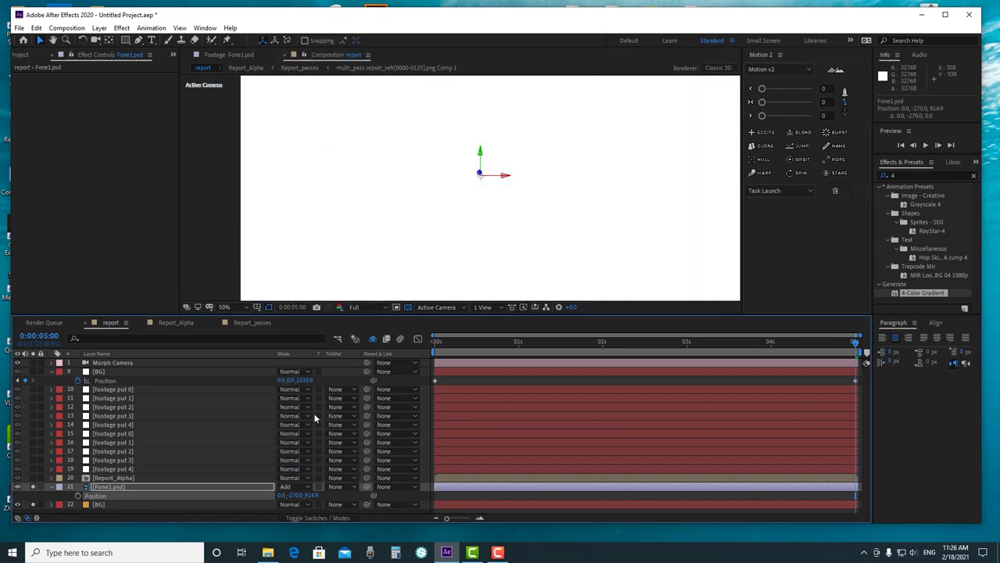
click(291, 486)
click(332, 75)
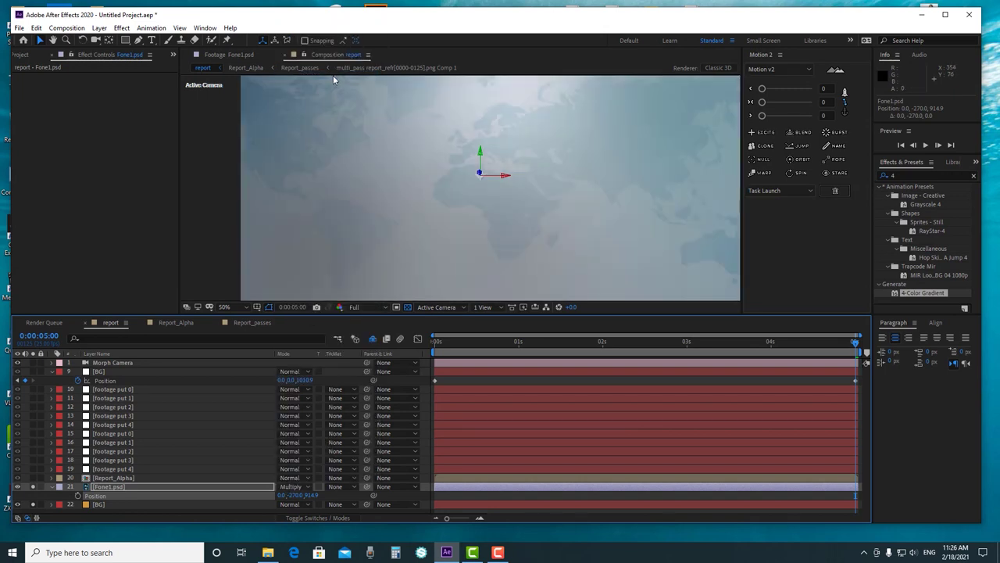
scroll(559, 165, down, 2)
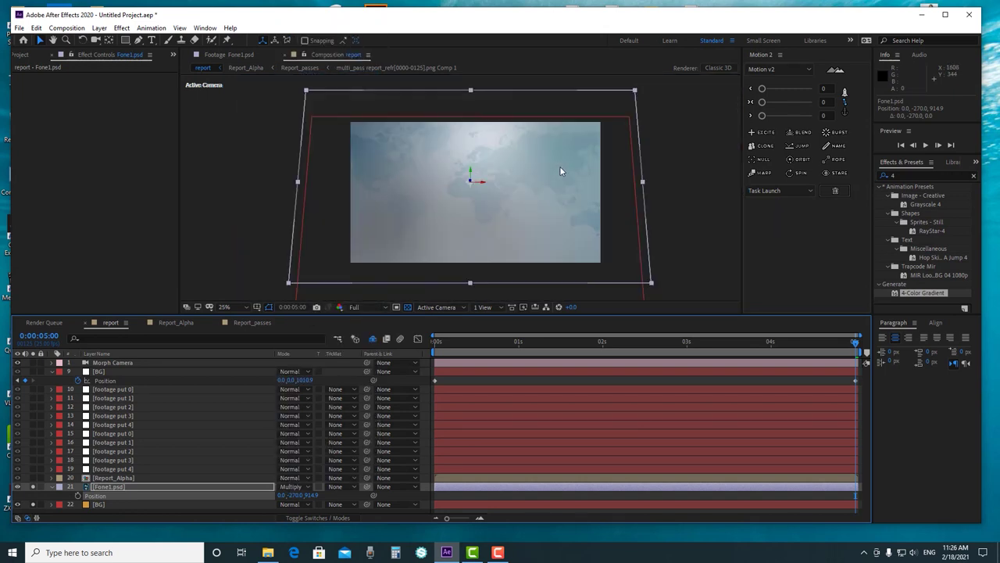
click(184, 486)
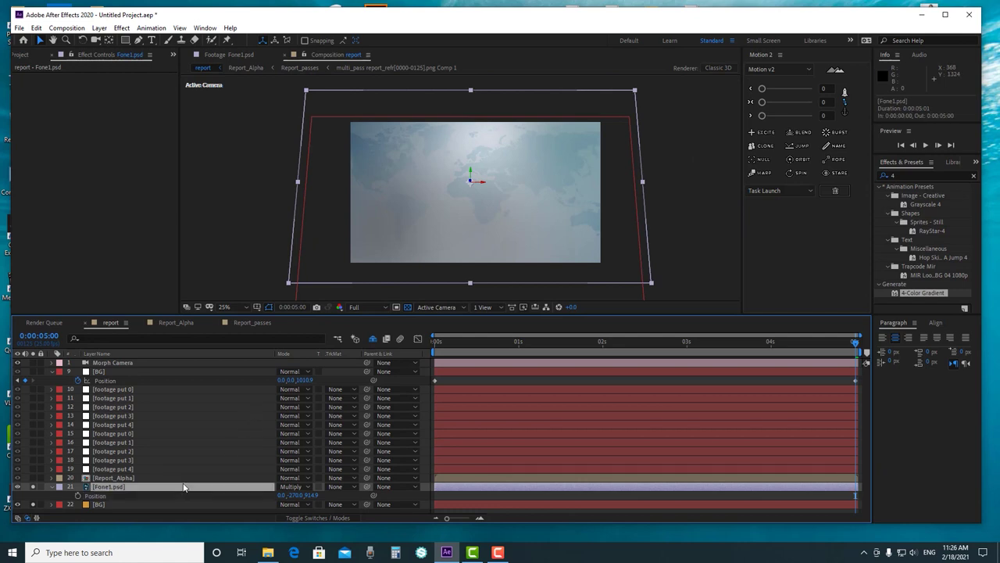
Turn off solo for the Fone1.psd and BG layers and check the map background behind the REPORTS set
click(32, 504)
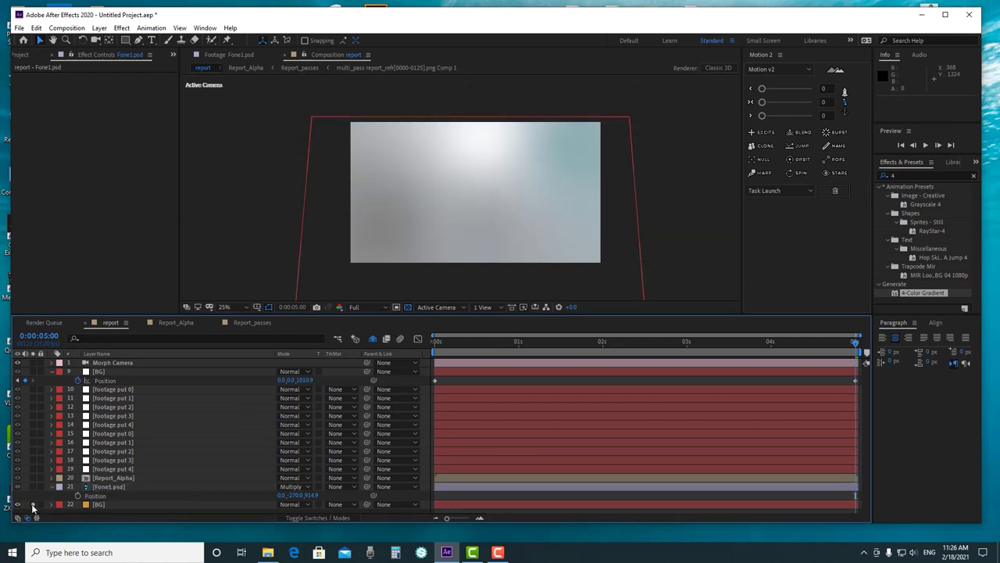
click(33, 504)
scroll(495, 208, up, 4)
scroll(495, 208, down, 2)
scroll(495, 208, down, 2)
scroll(494, 208, up, 2)
key(h)
drag(511, 149, 511, 167)
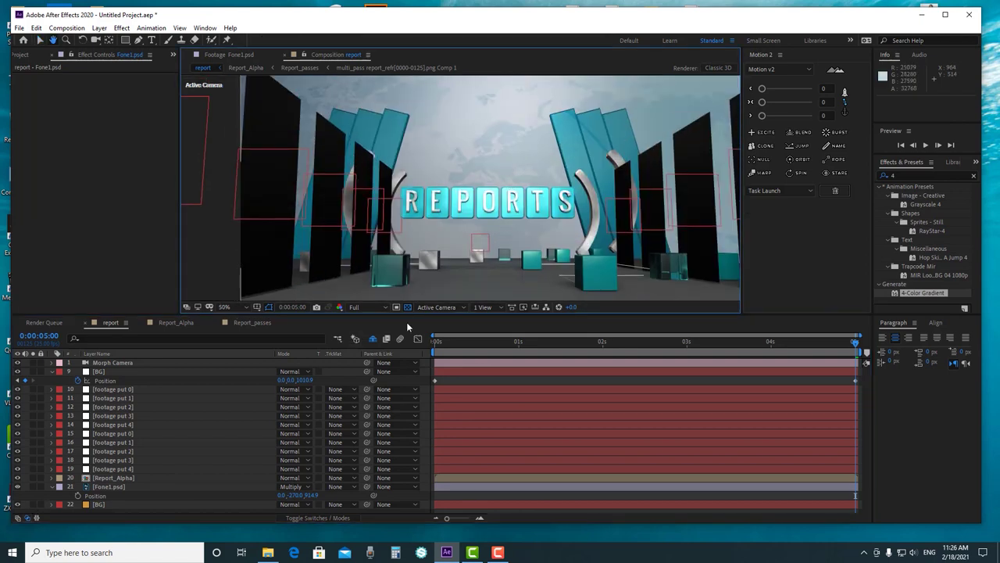
Try the Soft Light, Linear Light and Color Burn blending modes on the Fone1.psd layer
click(179, 488)
click(293, 486)
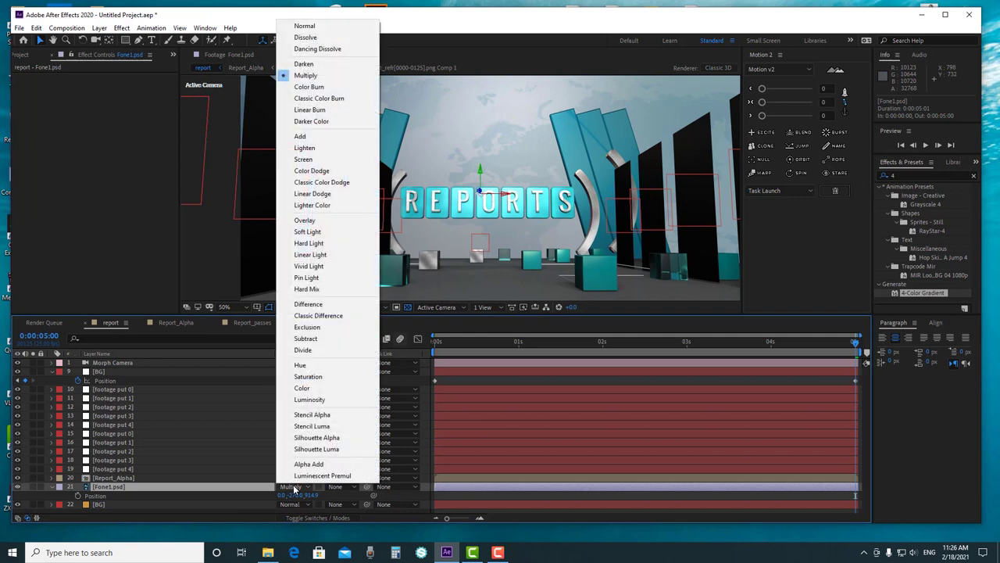
click(307, 232)
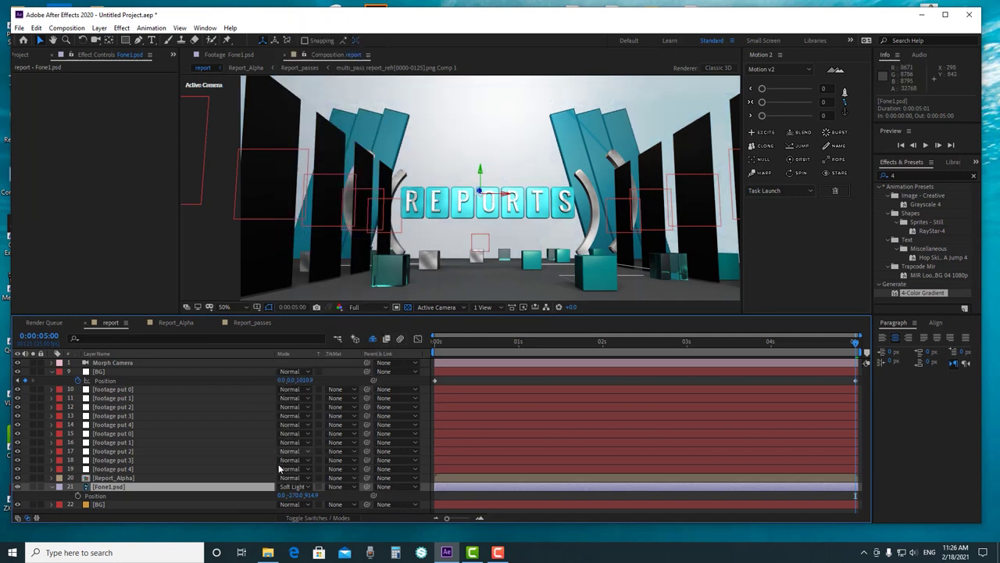
click(290, 486)
click(334, 256)
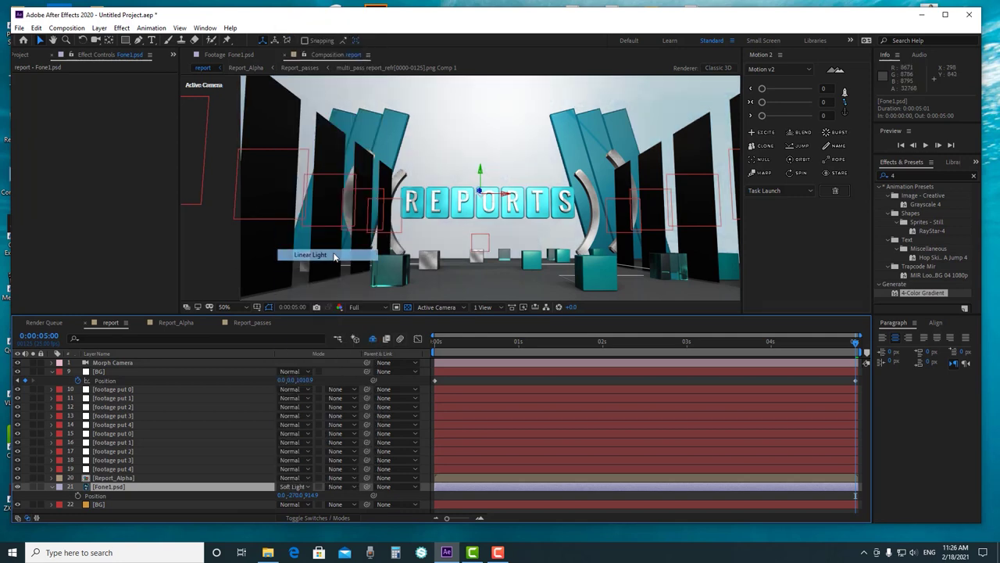
click(294, 487)
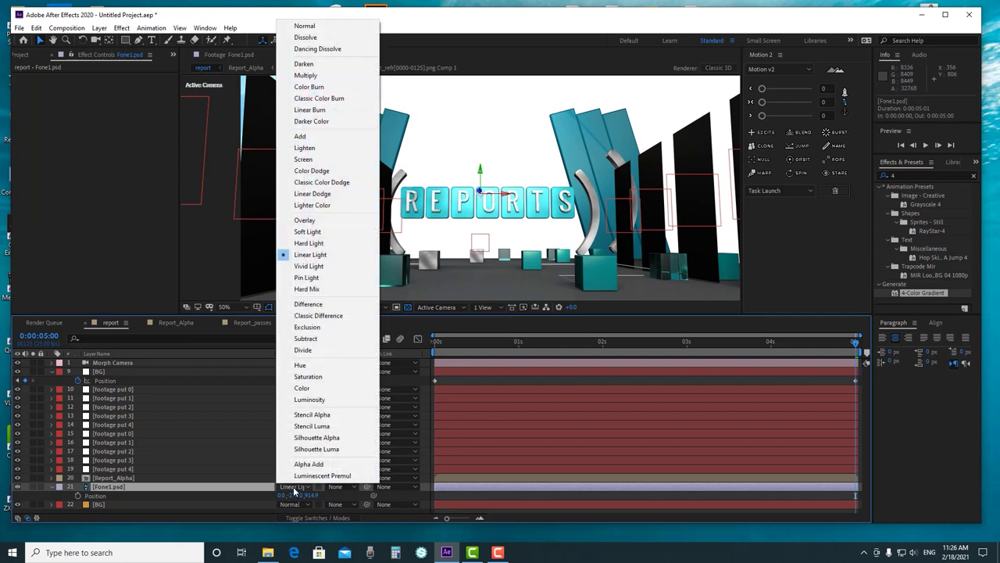
click(326, 87)
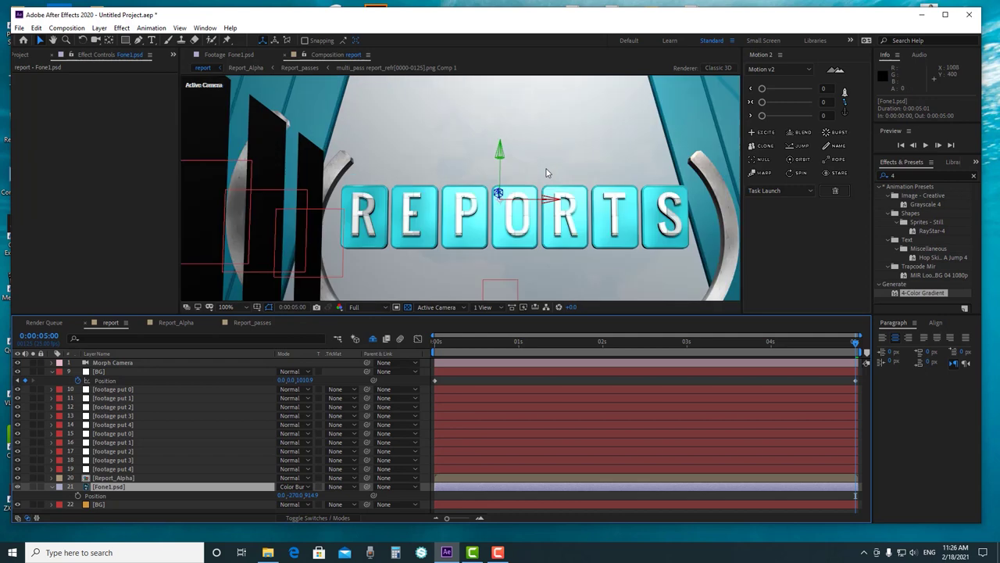
drag(681, 95, 652, 144)
scroll(653, 143, up, 1)
scroll(652, 143, down, 1)
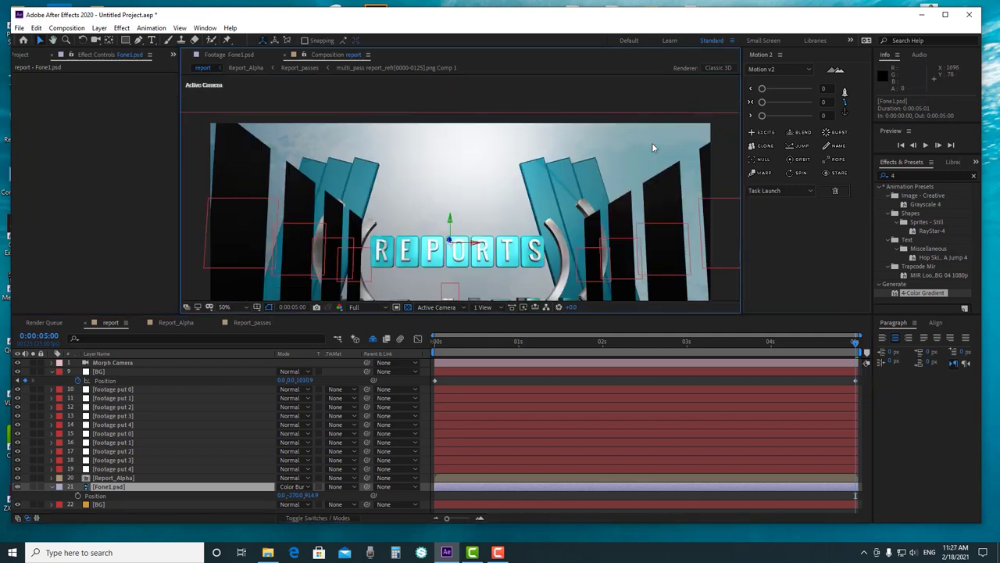
Set the Fone1.psd layer's blending mode to Darken
click(296, 486)
click(307, 64)
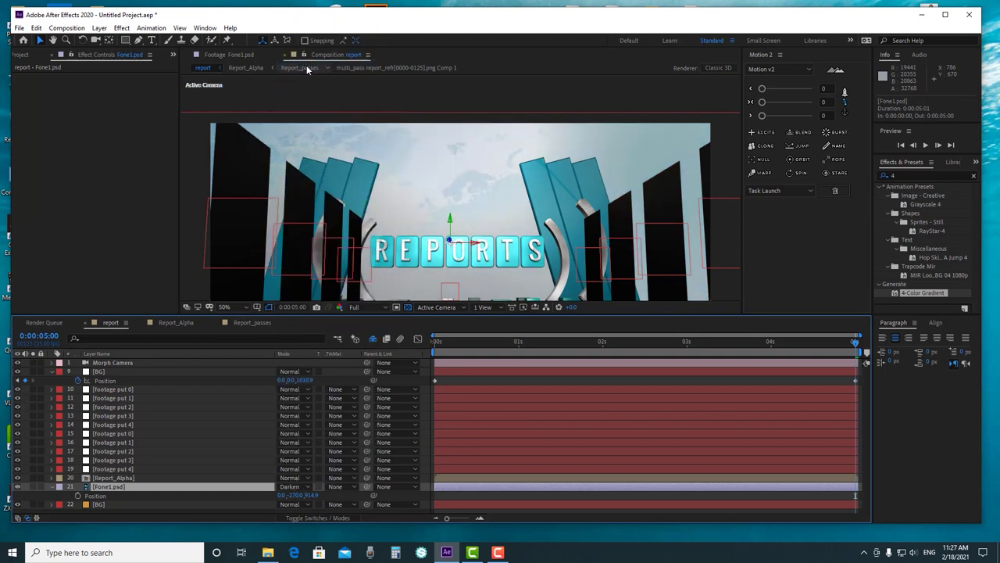
scroll(428, 167, down, 1)
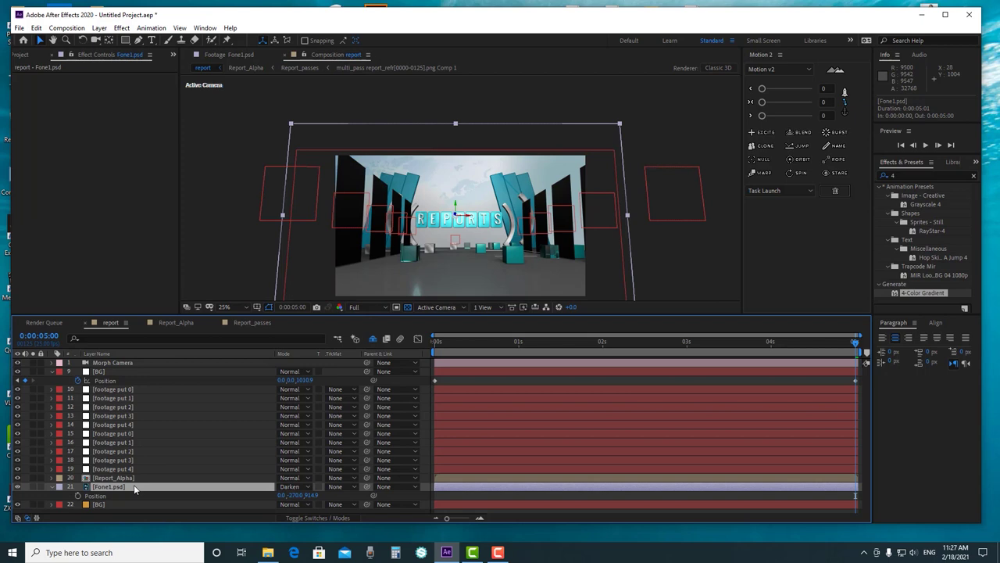
Duplicate the Fone1.psd layer and set the upper copy's blending mode to Normal
key(ctrl+d)
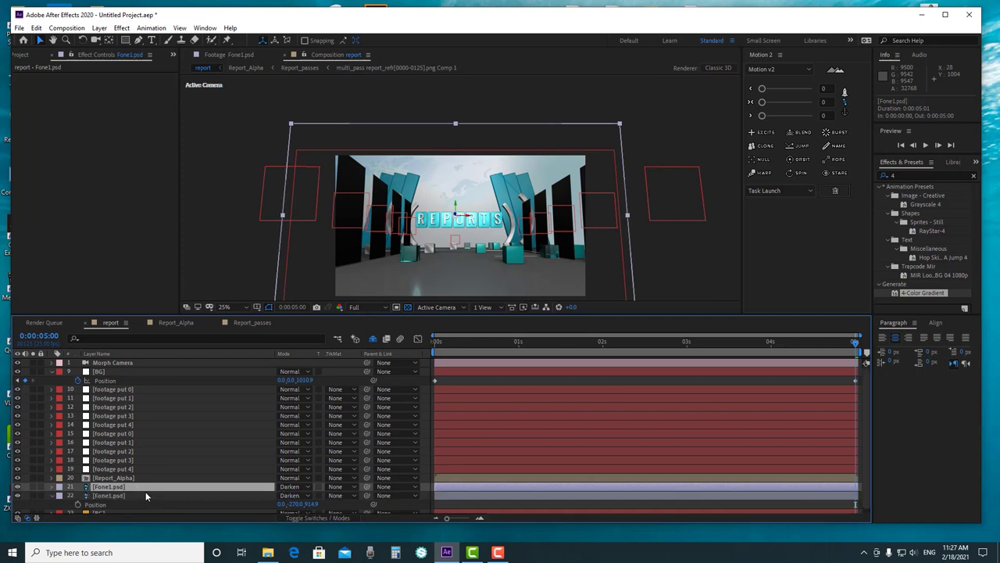
click(289, 488)
click(296, 24)
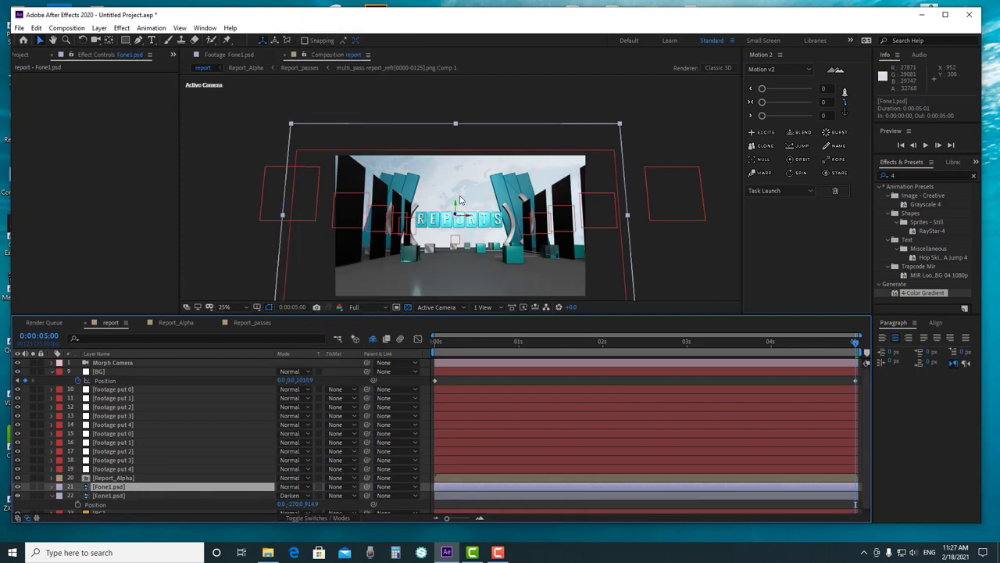
Lower the opacity of the upper Fone1.psd layer to 50% and collapse its properties
key(period)
key(t)
drag(286, 497, 266, 494)
scroll(423, 244, down, 1)
scroll(424, 244, up, 1)
key(h)
drag(449, 248, 465, 138)
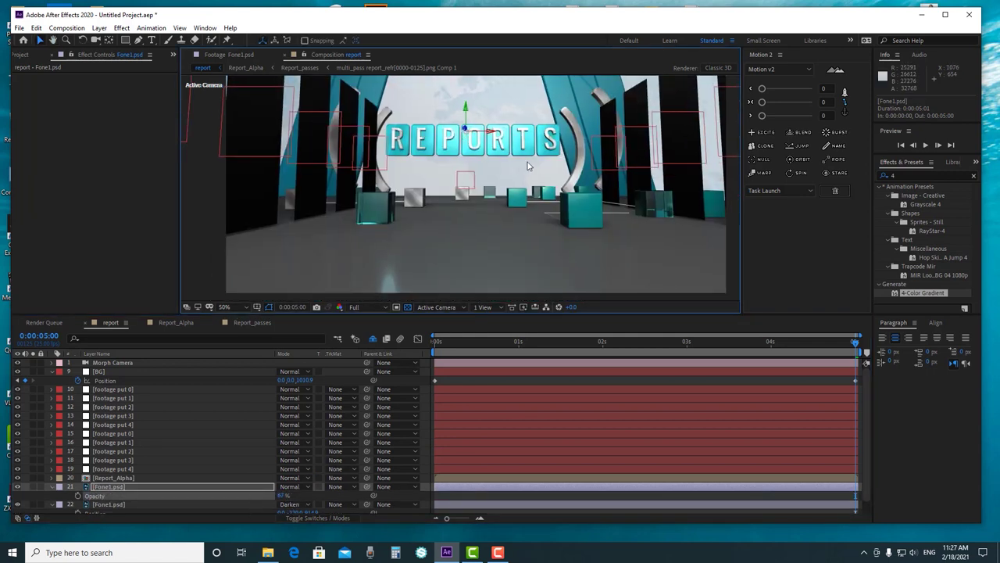
scroll(527, 161, up, 1)
scroll(480, 166, down, 3)
scroll(480, 166, up, 2)
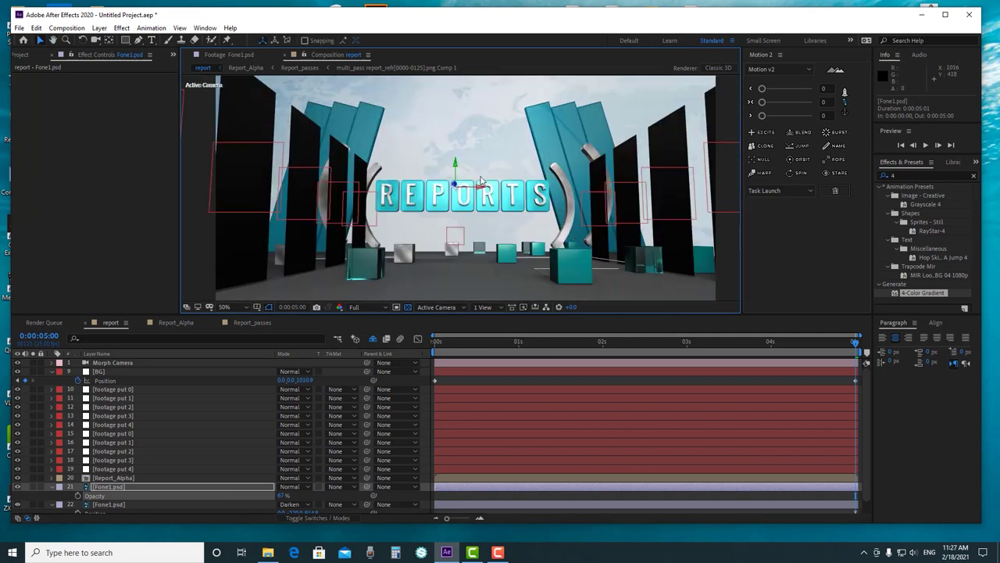
drag(281, 497, 279, 496)
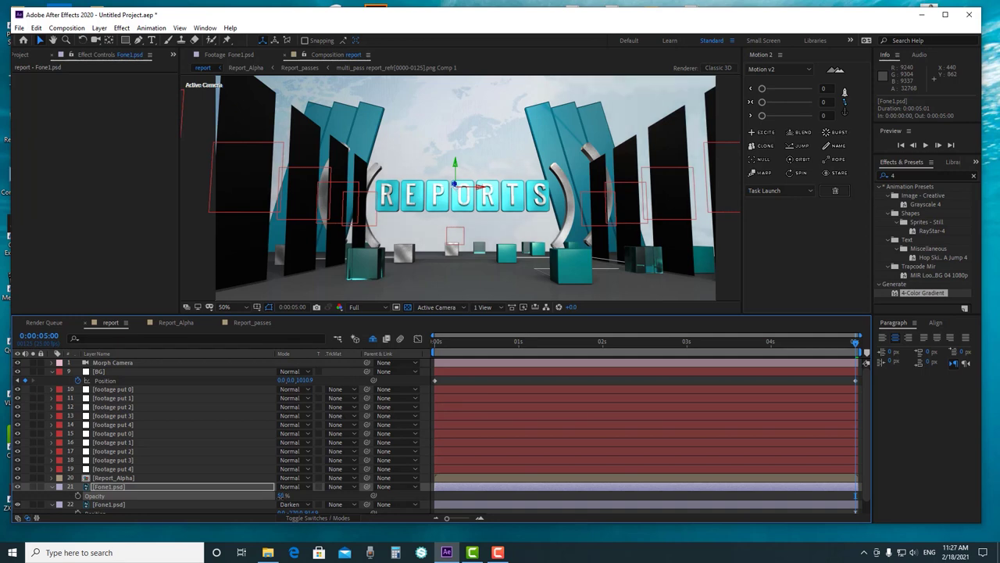
scroll(431, 231, down, 2)
click(707, 249)
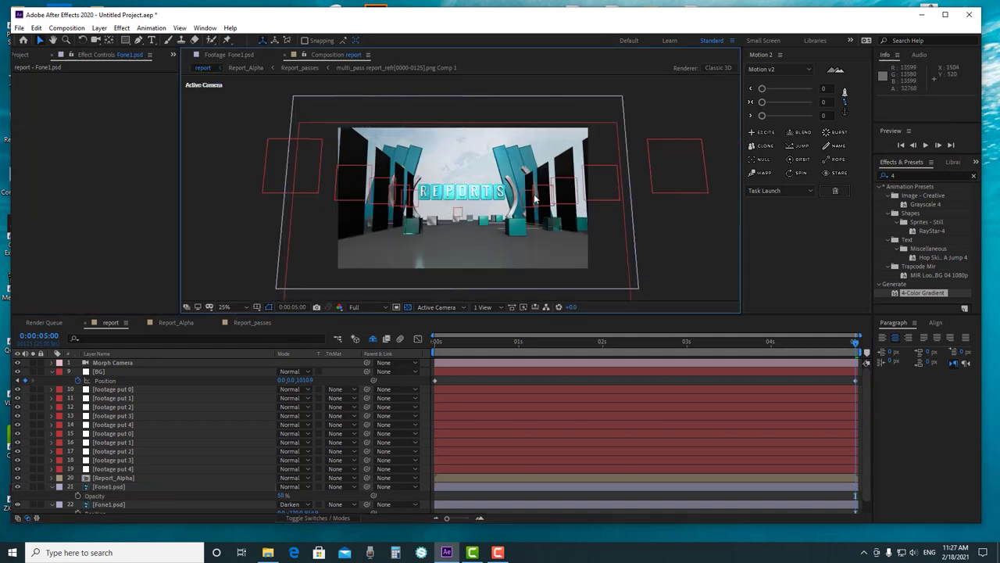
click(51, 486)
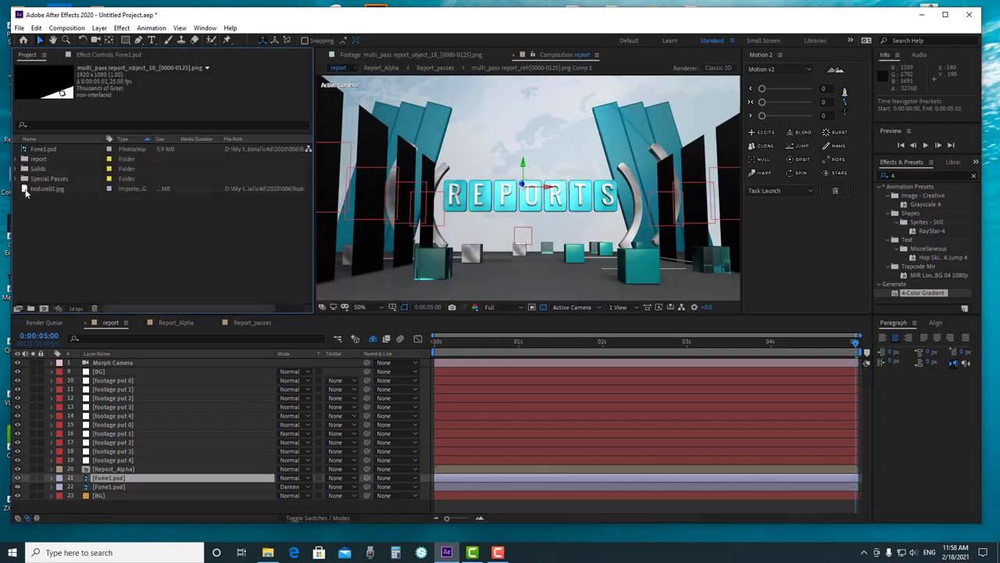
Examine the texture01.jpg footage and its repeated world map pattern in the footage viewer
click(62, 191)
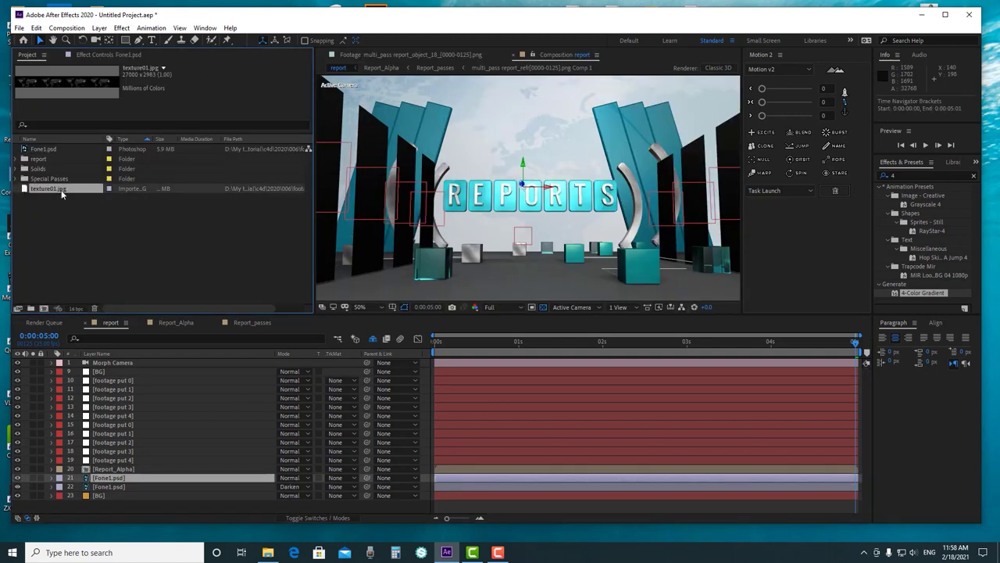
double_click(48, 190)
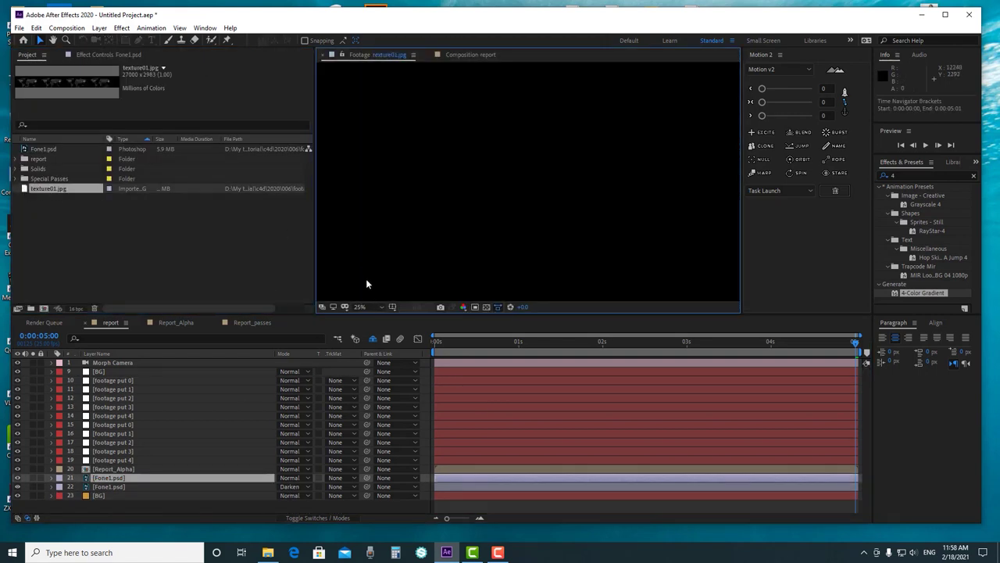
scroll(436, 164, down, 7)
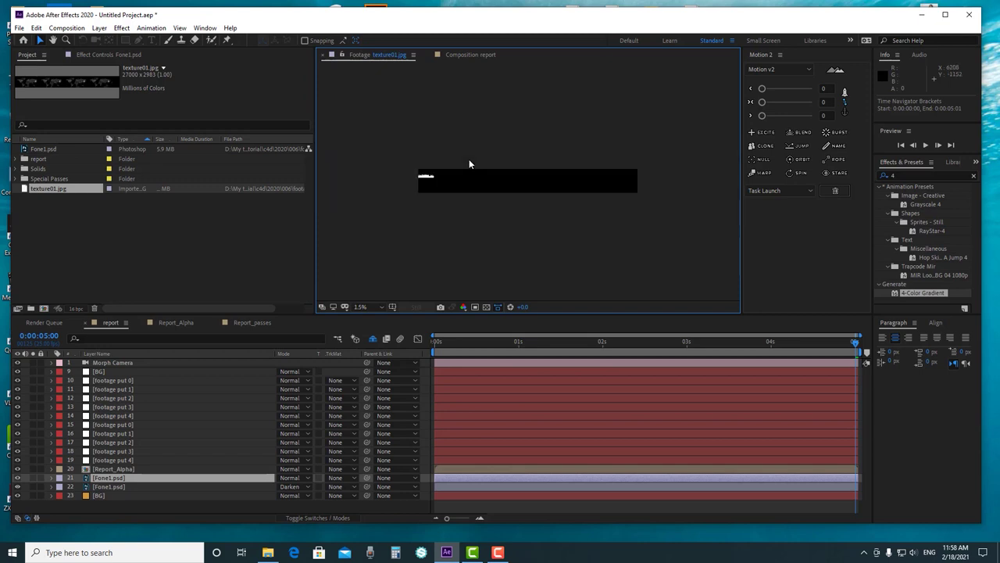
click(53, 188)
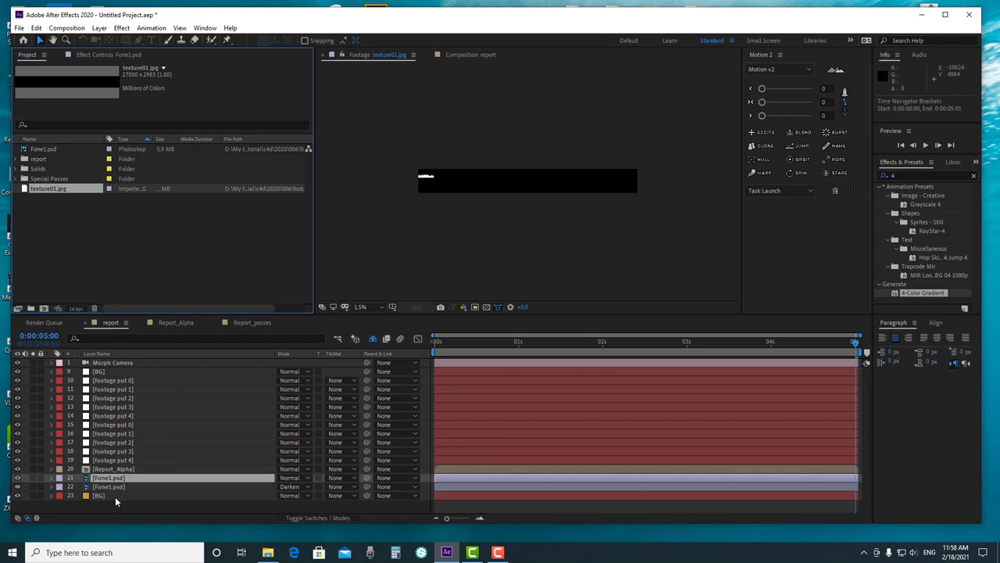
click(469, 54)
click(378, 55)
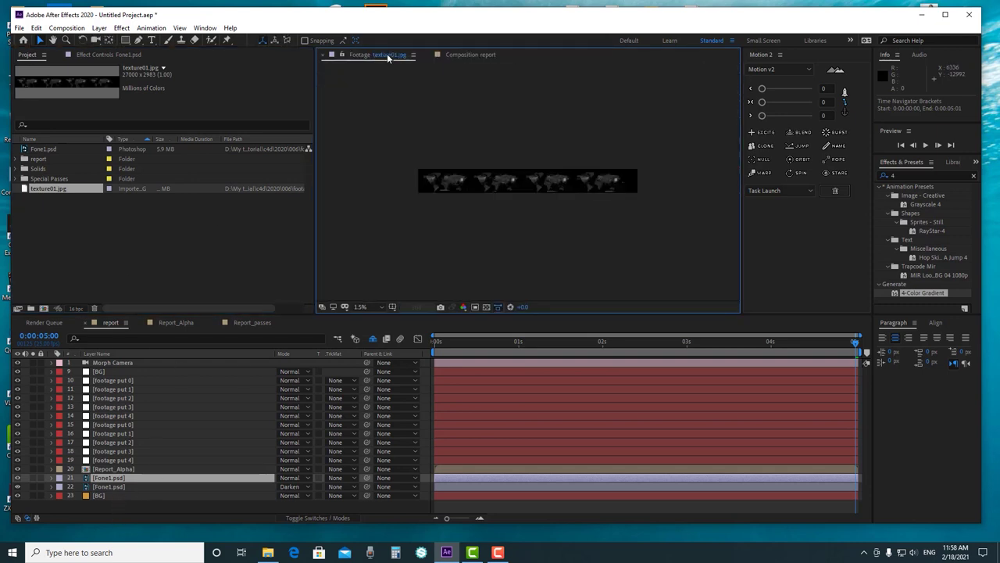
scroll(581, 177, up, 2)
scroll(580, 176, down, 1)
scroll(580, 176, up, 1)
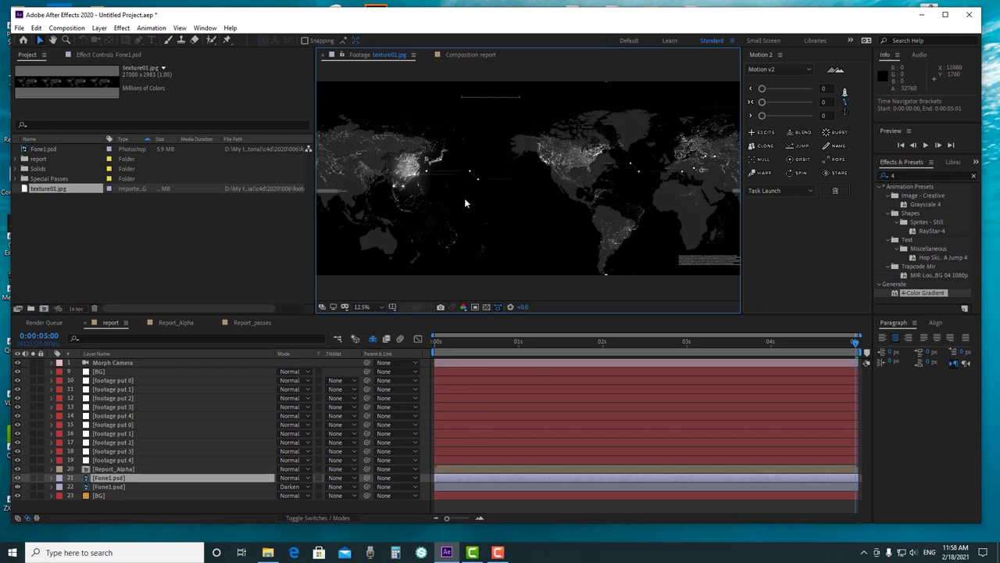
scroll(513, 184, down, 3)
scroll(512, 184, up, 2)
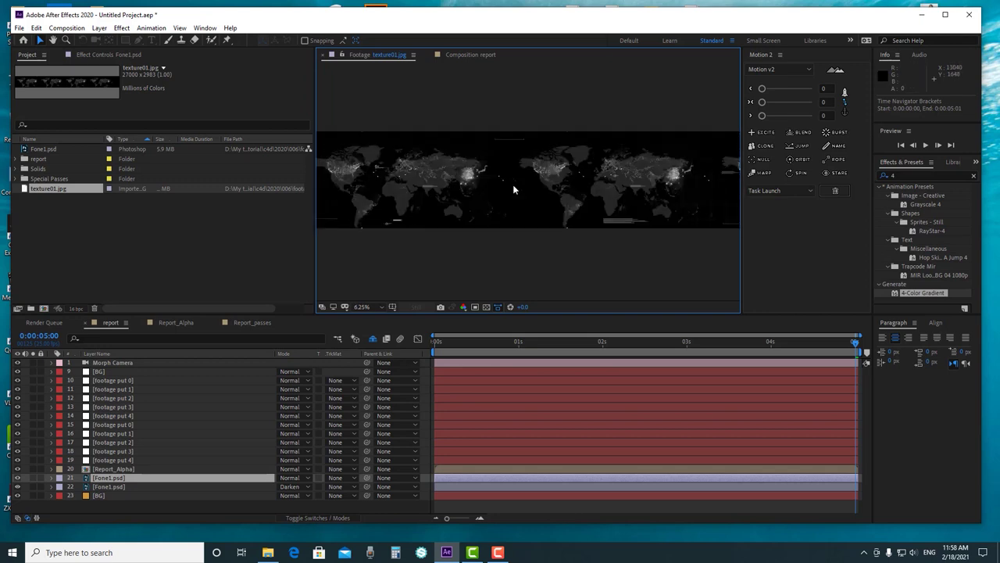
Return to the report composition and check the two Fone1.psd layers, briefly soloing the upper one
click(463, 54)
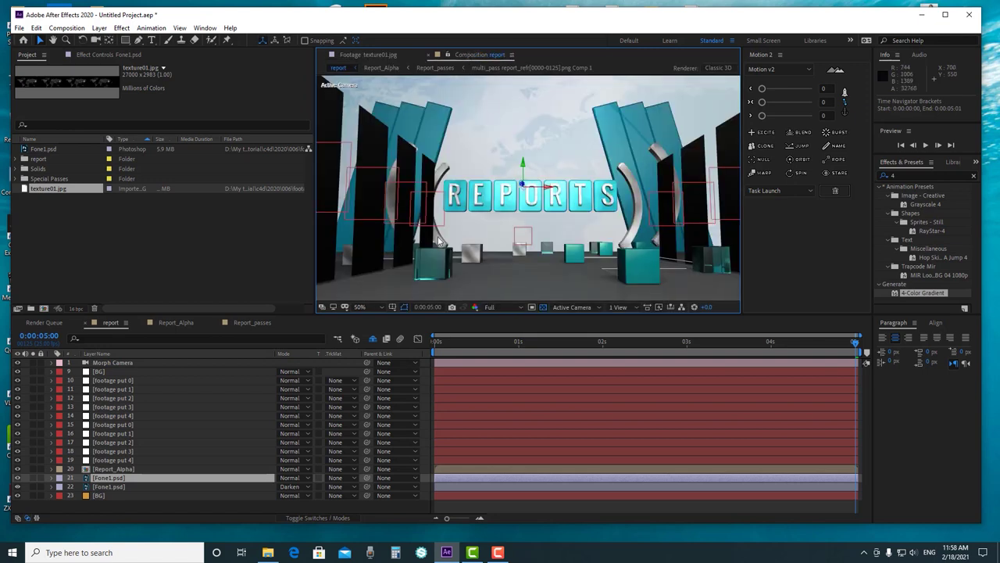
click(115, 486)
click(118, 478)
scroll(518, 211, down, 2)
scroll(520, 209, up, 2)
scroll(520, 207, down, 2)
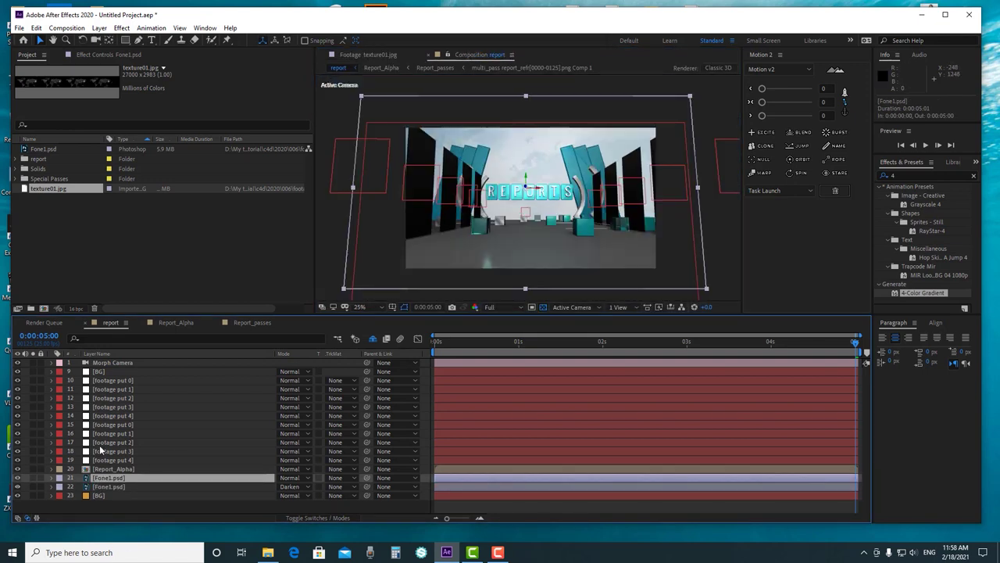
click(32, 478)
click(32, 478)
Duplicate the upper Fone1.psd layer and replace the copy's source with texture01.jpg
key(ctrl+d)
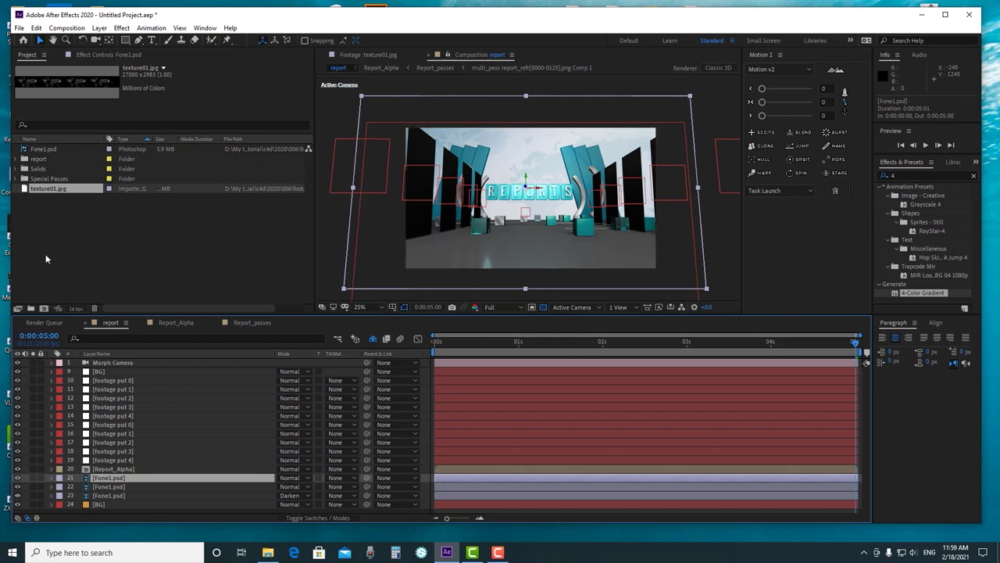
click(46, 206)
click(50, 189)
drag(51, 189, 117, 486)
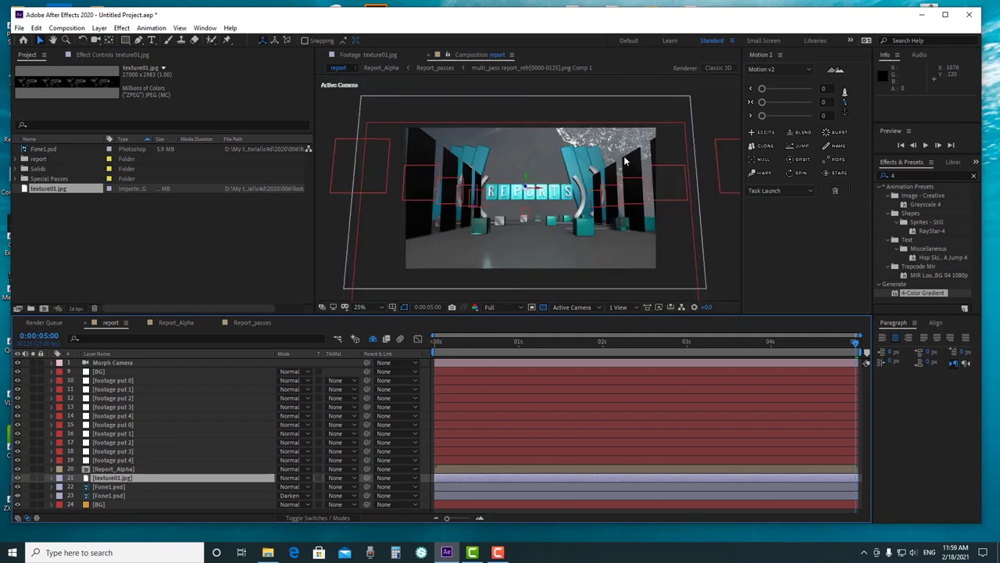
Show the layer switches and reveal the rotation properties of the texture01.jpg layer
click(295, 515)
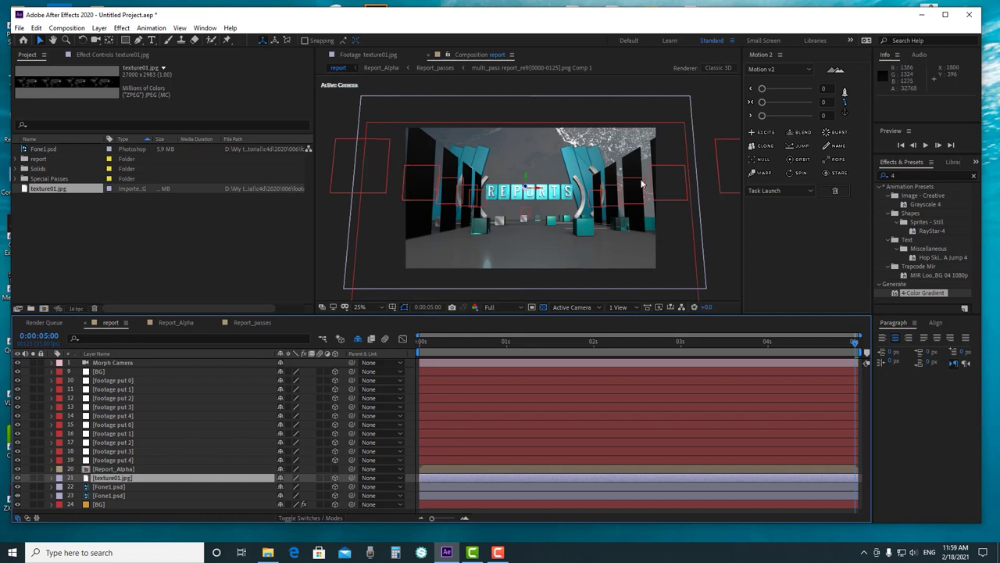
key(r)
scroll(573, 214, up, 1)
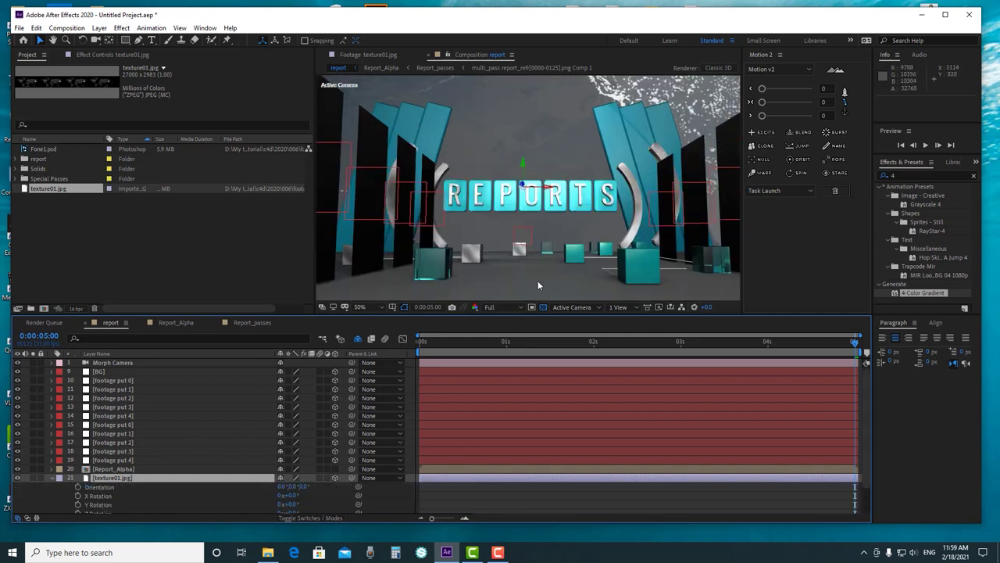
scroll(503, 272, down, 1)
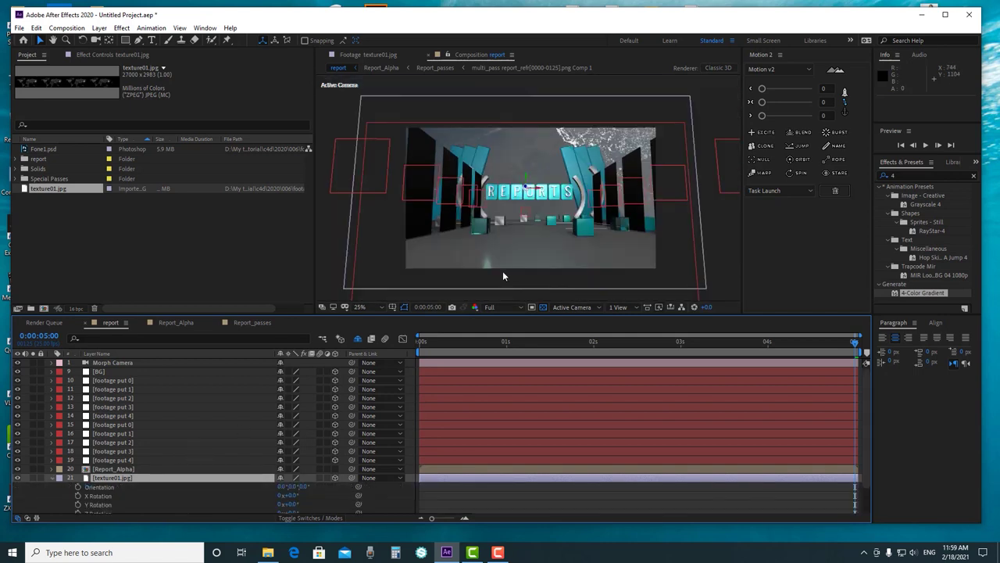
scroll(311, 493, down, 1)
Try a Z rotation of 35° and a Y rotation on the texture01.jpg layer, undoing each one
click(293, 482)
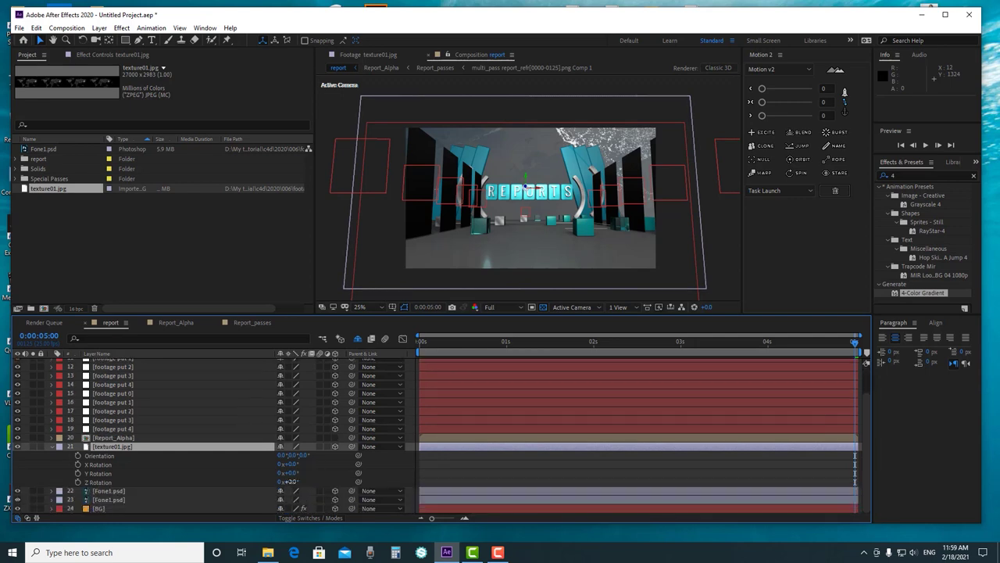
text(35)
key(Return)
key(ctrl+z)
drag(291, 473, 249, 456)
key(ctrl+z)
Set the texture01.jpg layer's X rotation to -90° and lower it to floor level at a Y position of about 250
click(292, 464)
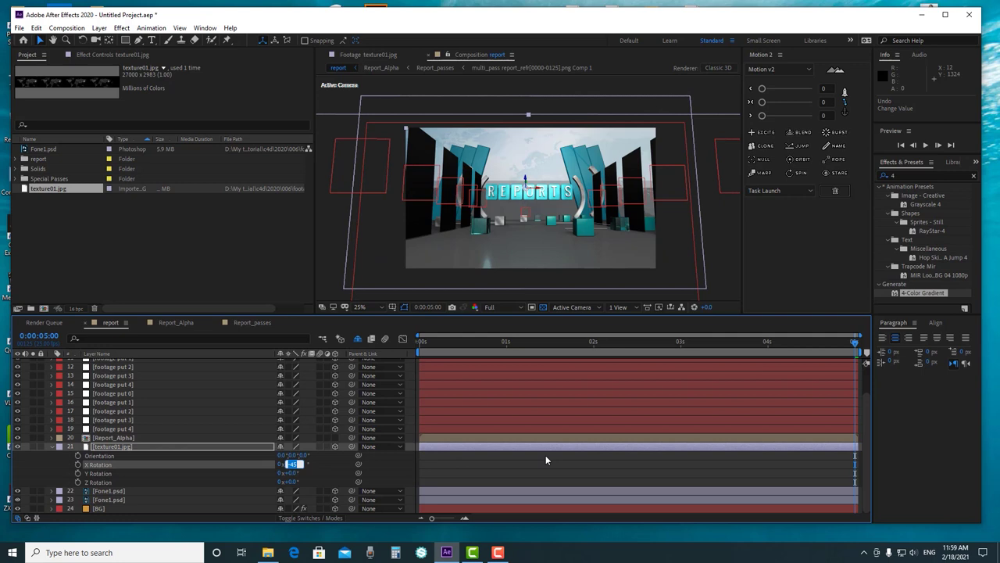
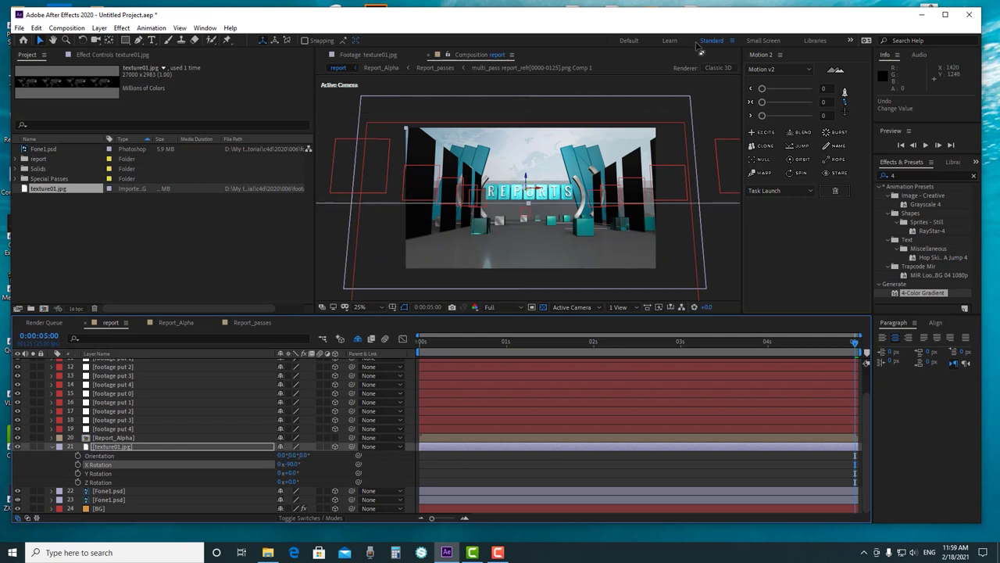
key(Return)
scroll(532, 190, up, 2)
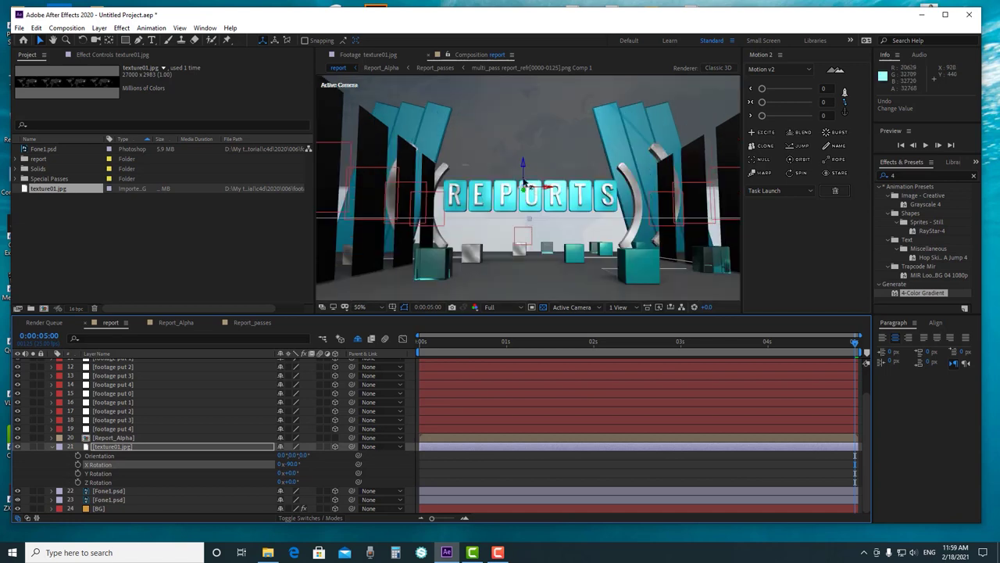
drag(523, 164, 545, 289)
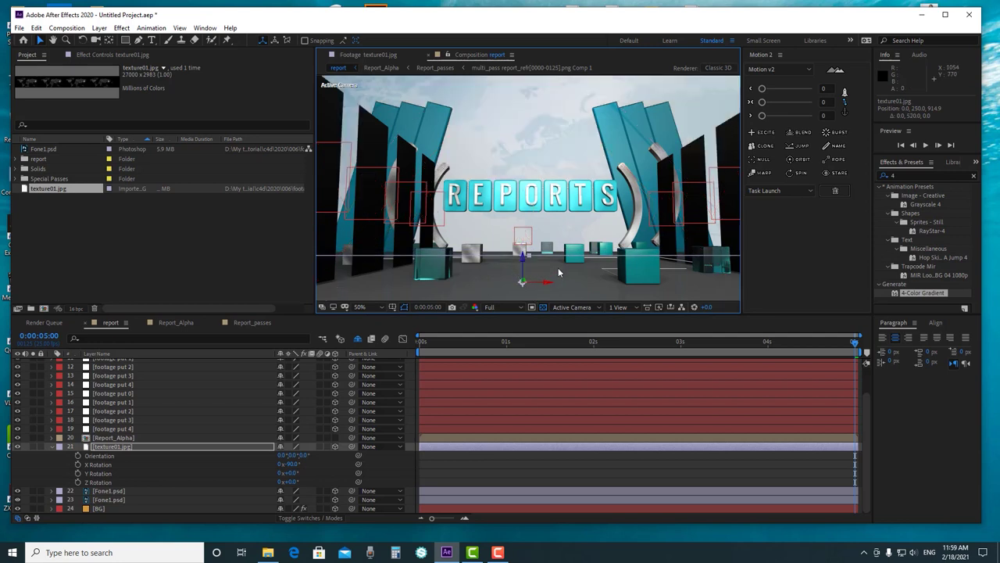
scroll(561, 262, down, 2)
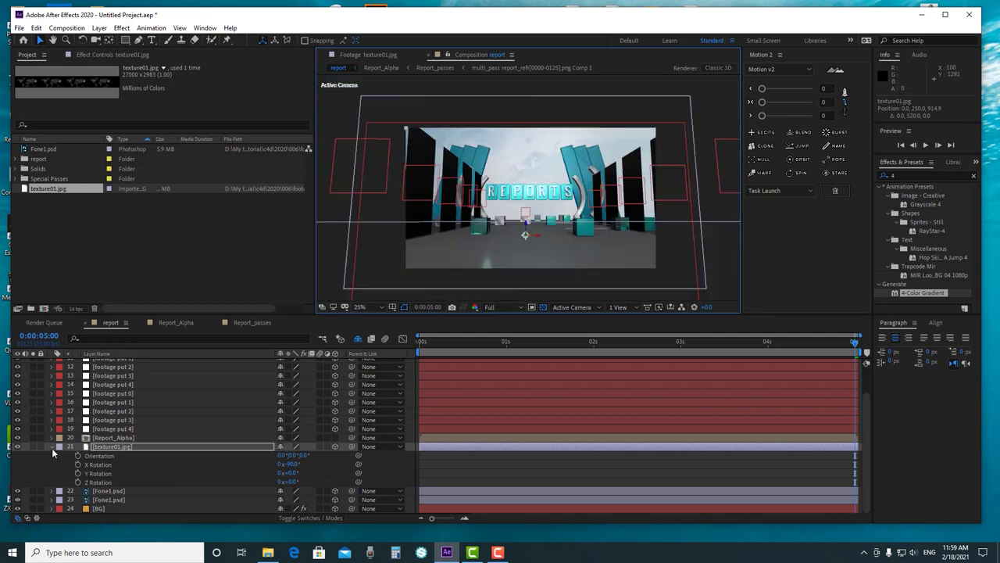
With only the texture01.jpg layer soloed, set its opacity to 100% and show the blending mode and track matte columns
click(52, 447)
click(33, 478)
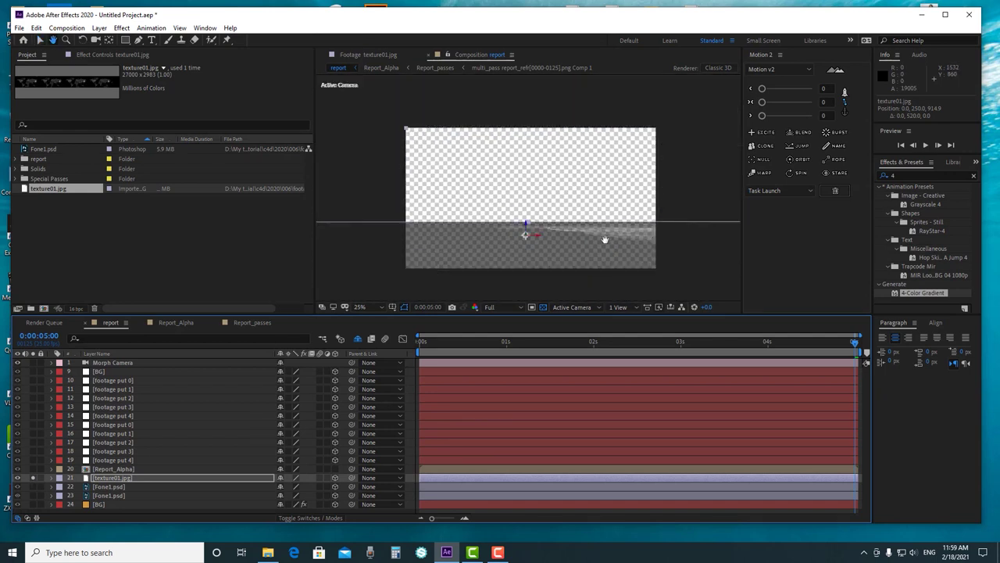
drag(602, 239, 534, 217)
key(t)
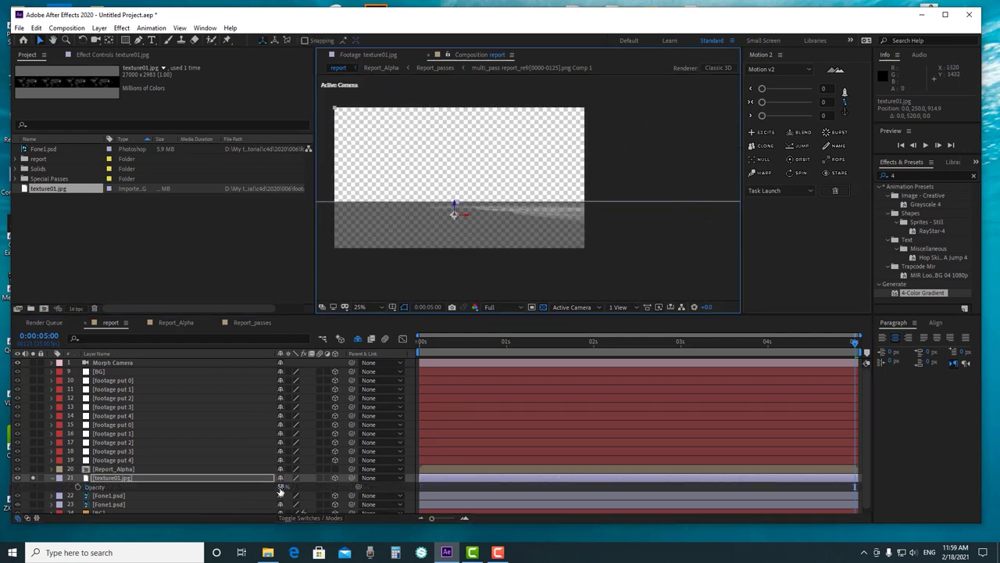
drag(280, 487, 364, 492)
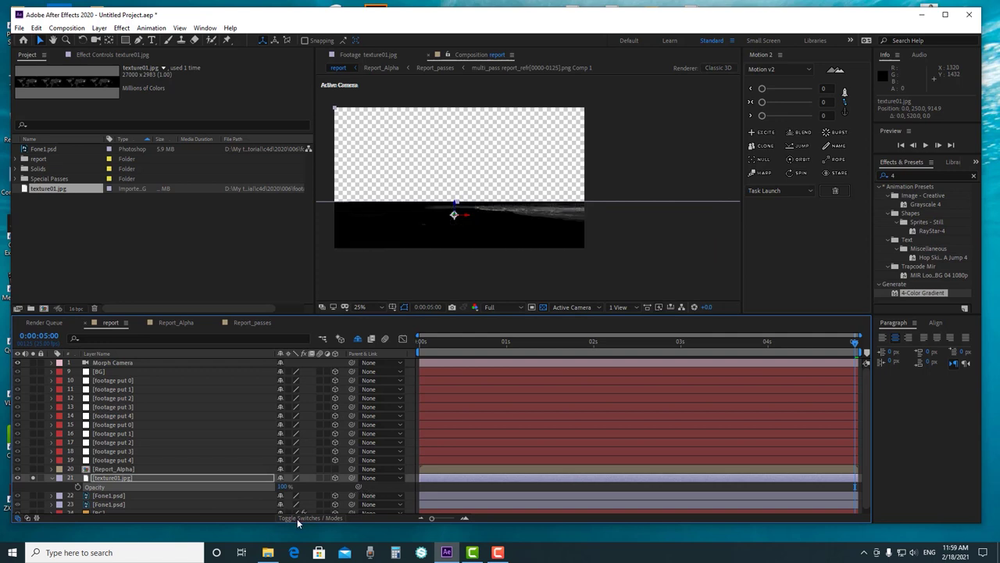
click(309, 518)
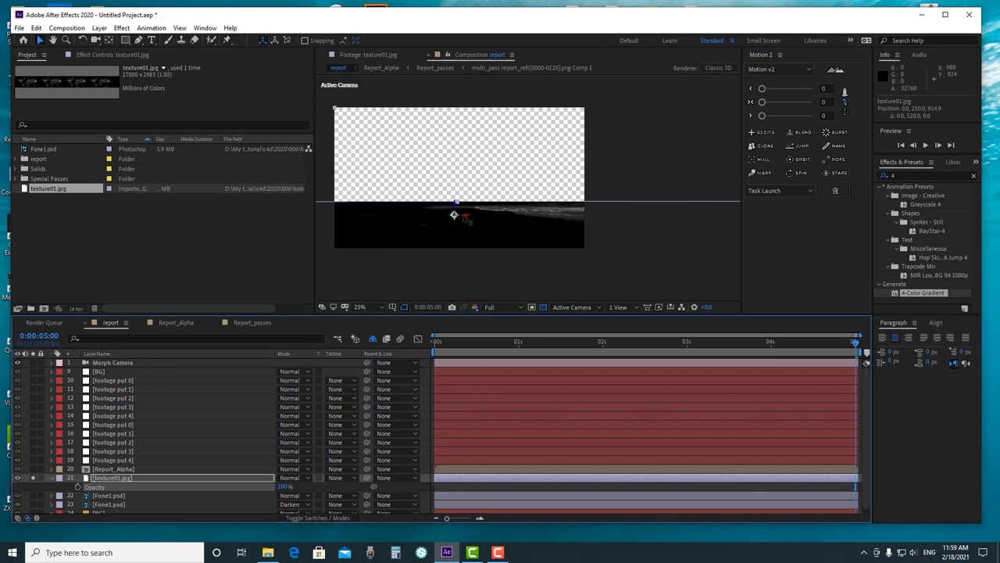
Scale the texture01.jpg layer to 40%
key(s)
drag(294, 486, 203, 450)
scroll(524, 223, down, 2)
drag(295, 487, 267, 487)
scroll(483, 212, up, 4)
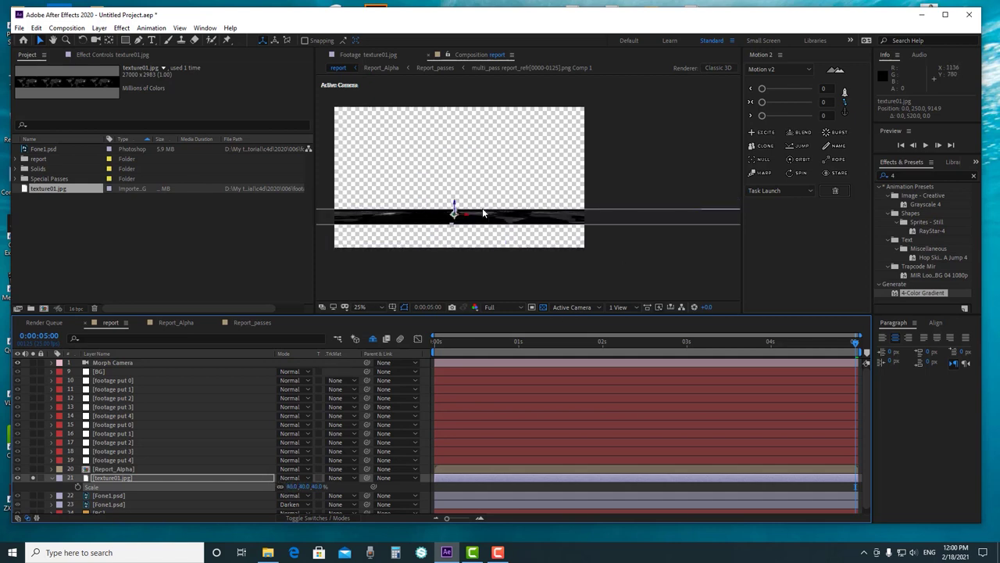
Lower the texture01.jpg layer further toward the floor, and turn off its solo to bring back the other layers
scroll(483, 213, down, 2)
drag(486, 203, 485, 221)
click(613, 275)
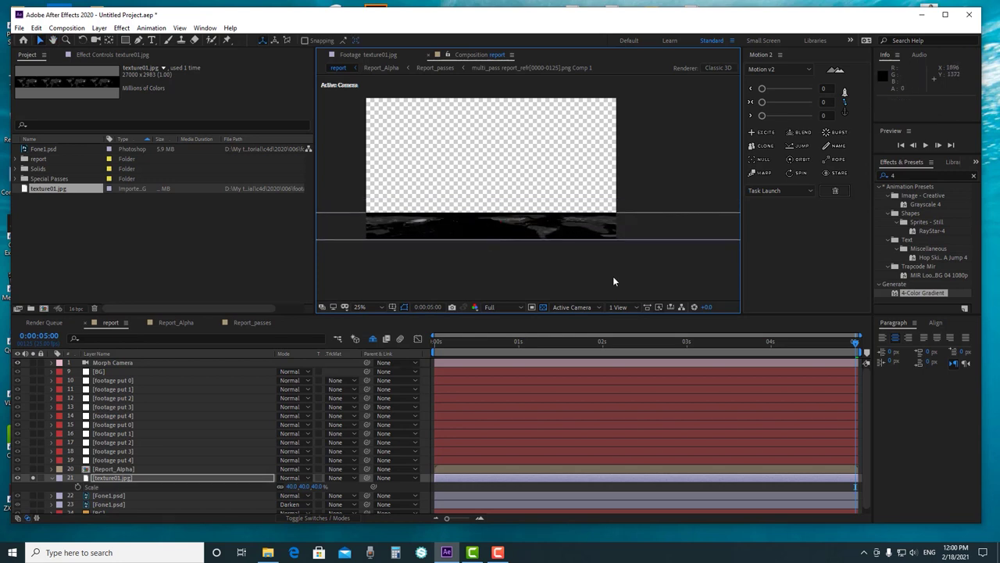
click(34, 476)
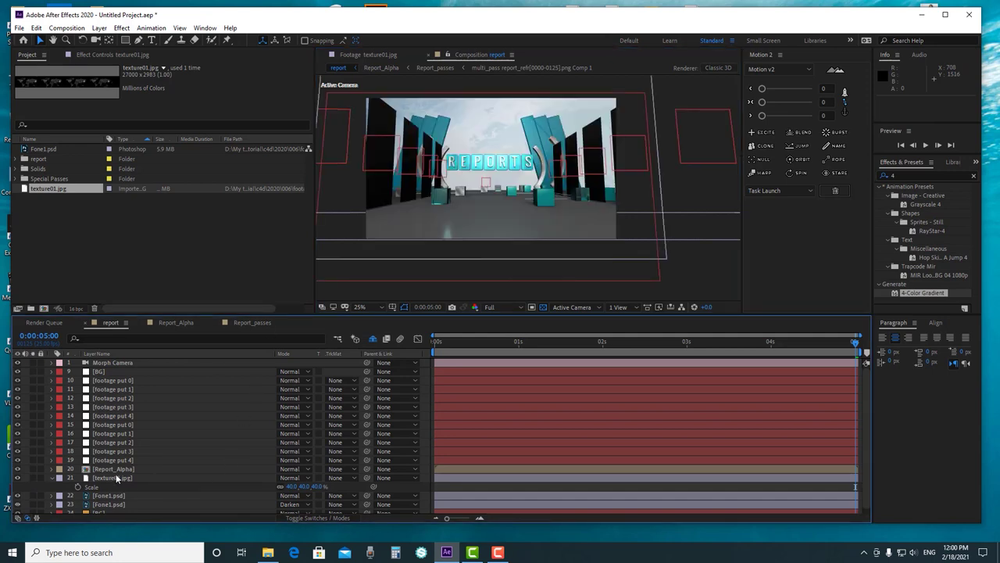
click(117, 478)
click(52, 477)
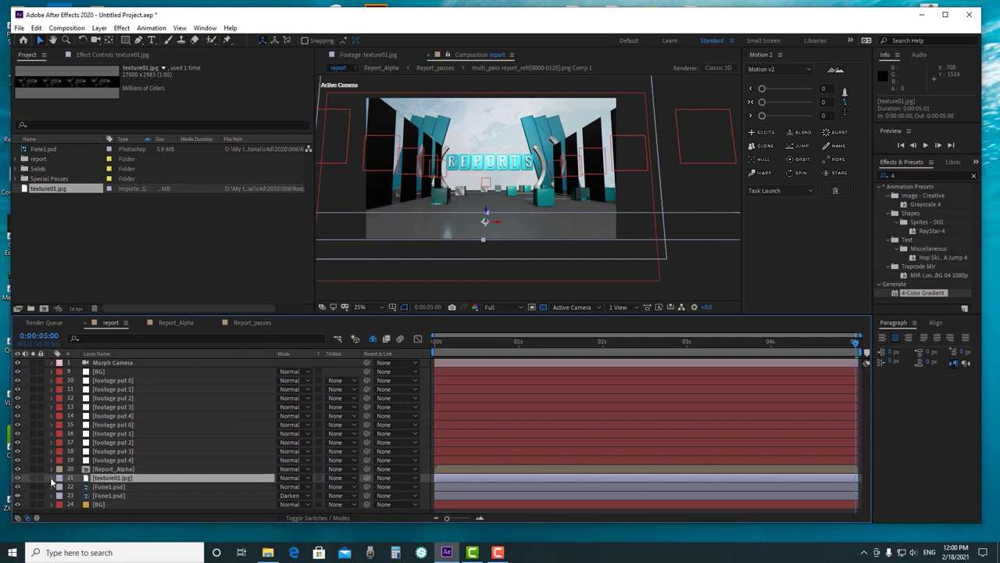
Solo the Report_Alpha layer to check what it covers on the floor, and restore the full composition view
click(109, 469)
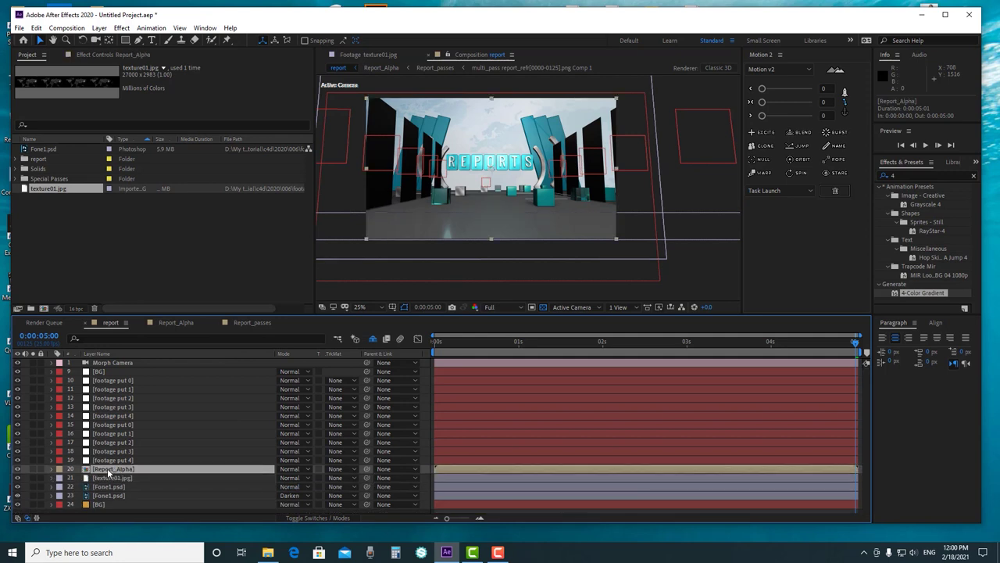
click(34, 469)
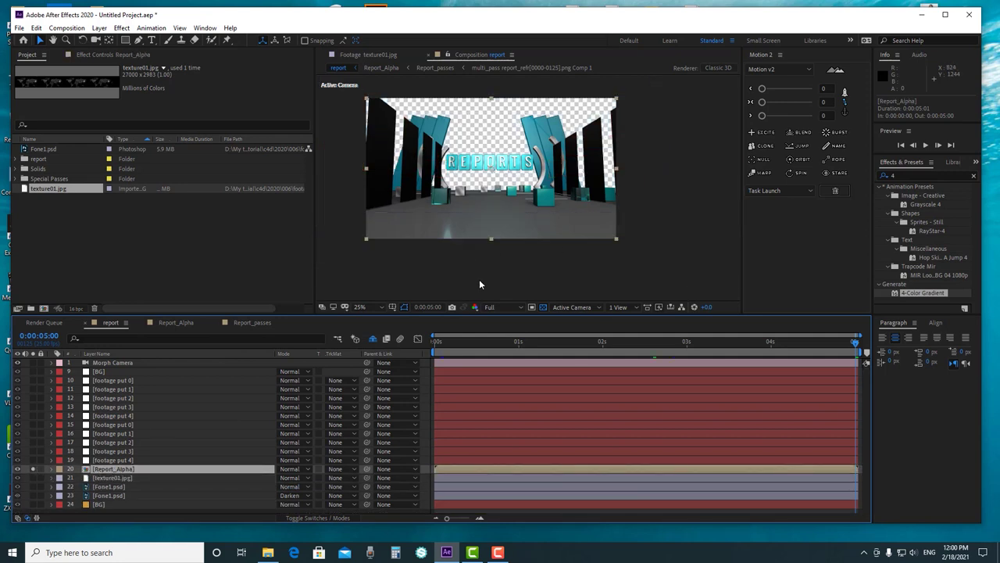
click(34, 468)
click(117, 479)
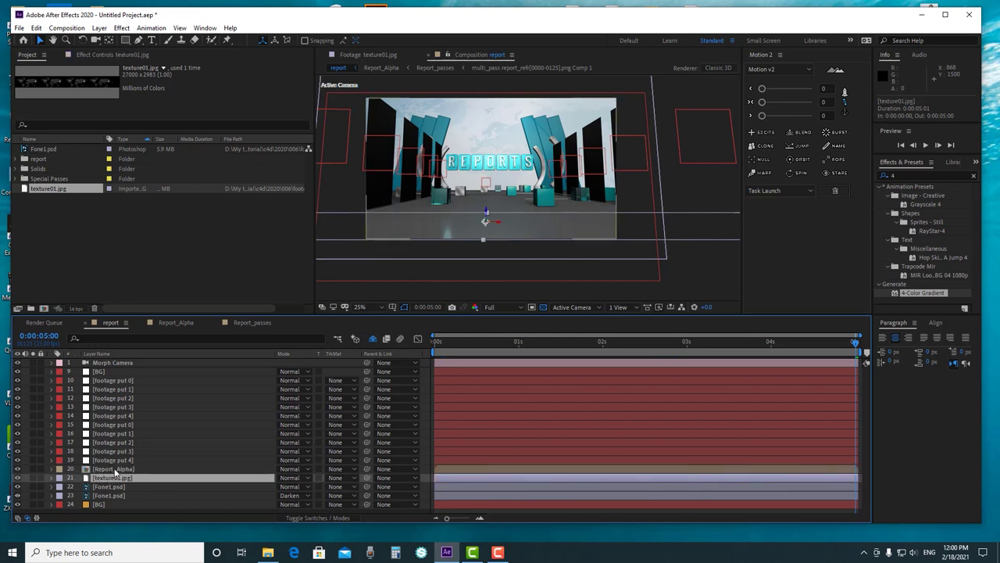
click(113, 469)
click(33, 469)
click(34, 468)
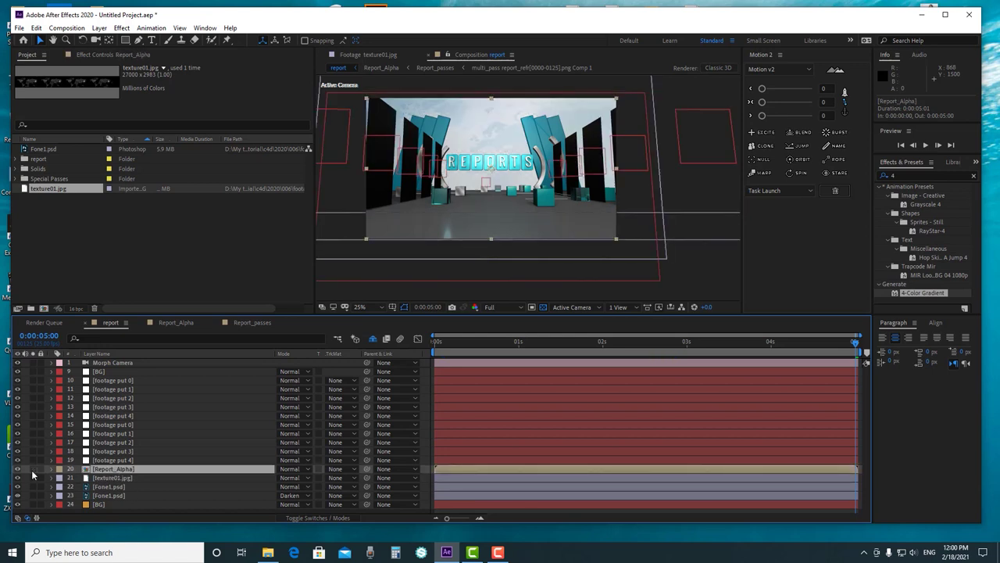
Move the texture01.jpg layer above the Report_Alpha layer in the stacking order
click(122, 479)
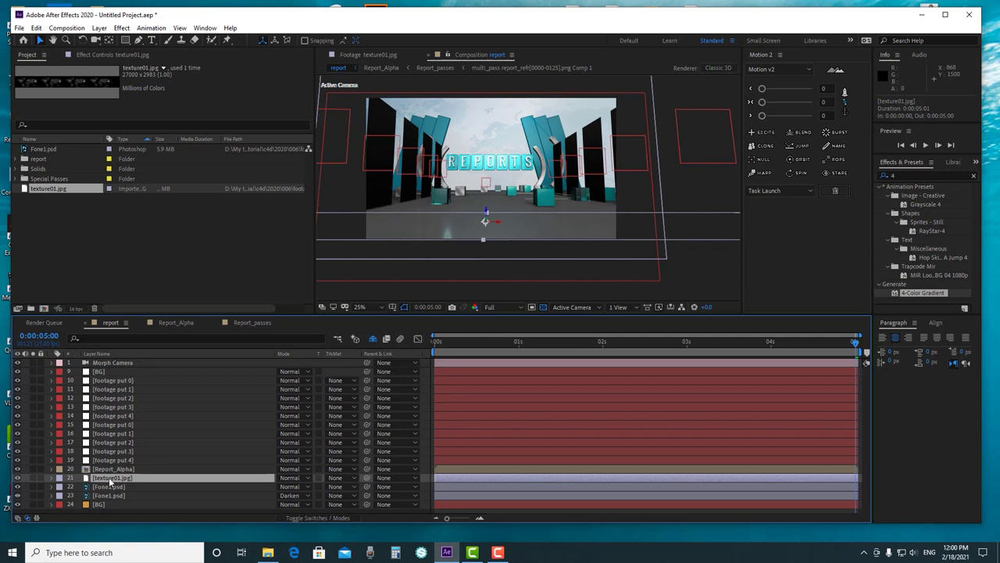
drag(112, 482, 117, 469)
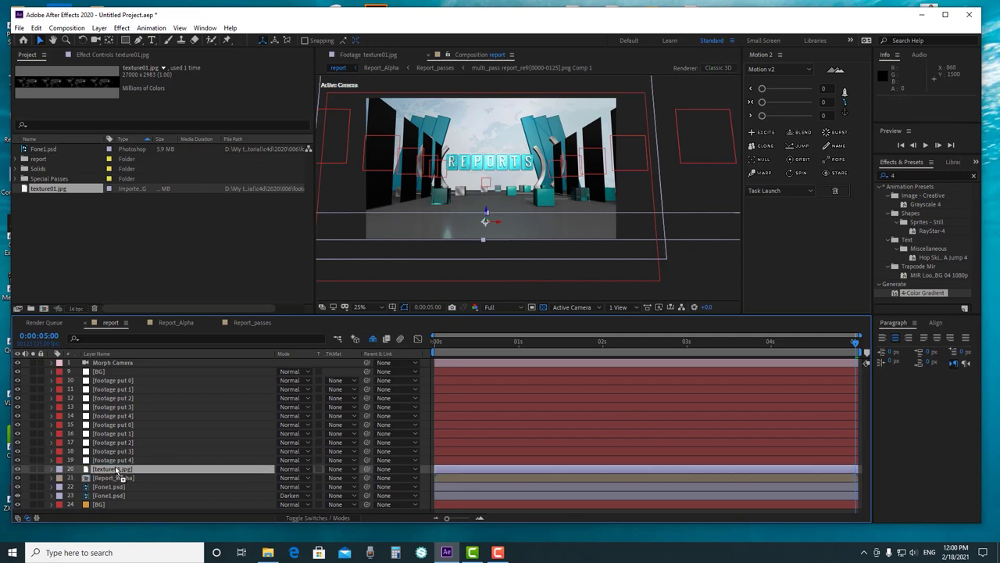
scroll(475, 233, up, 2)
scroll(475, 234, down, 2)
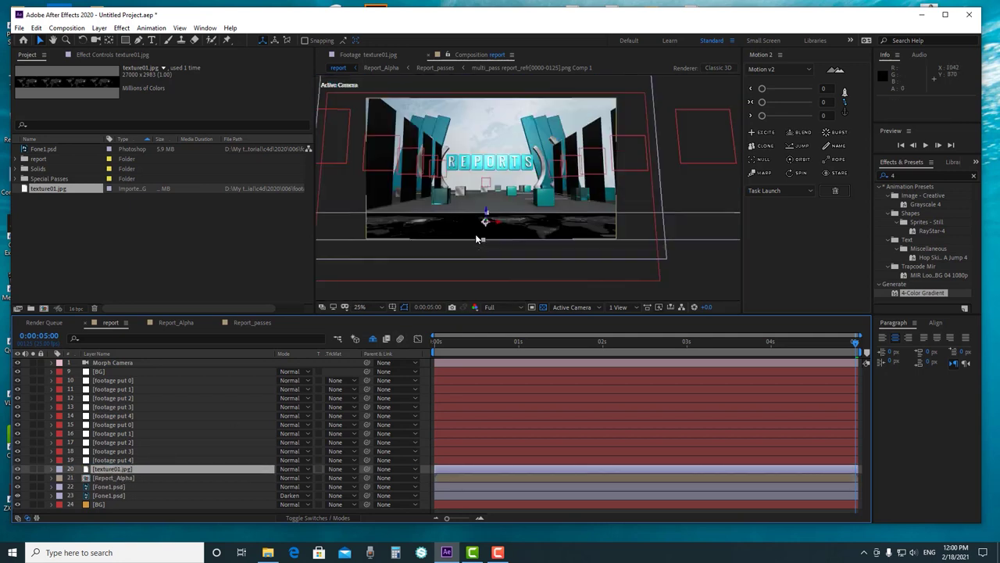
Examine how the floor texture overlaps the set at the end, at about 1 second and near the start
click(114, 478)
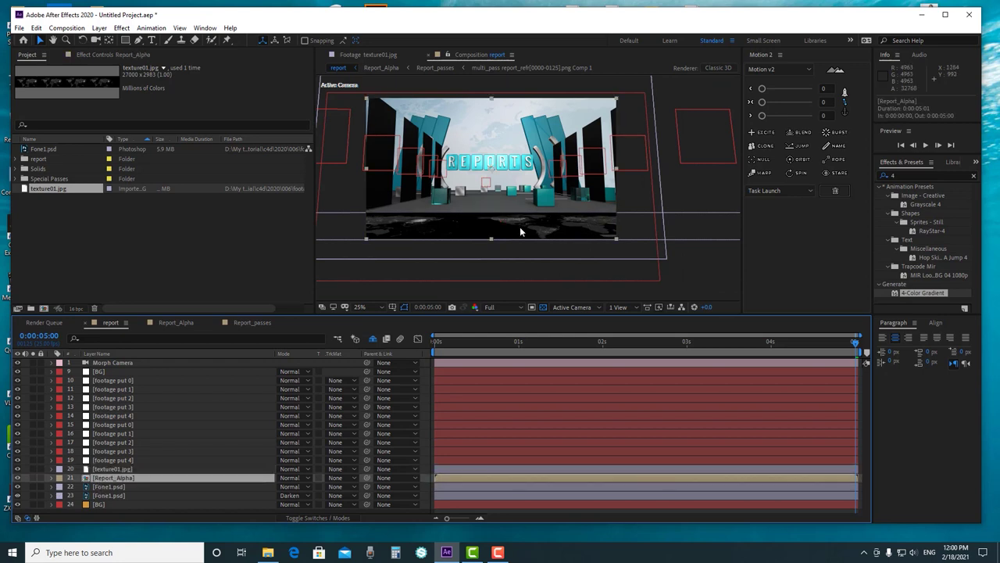
scroll(520, 232, up, 2)
scroll(520, 231, down, 2)
scroll(520, 231, up, 2)
scroll(520, 231, down, 2)
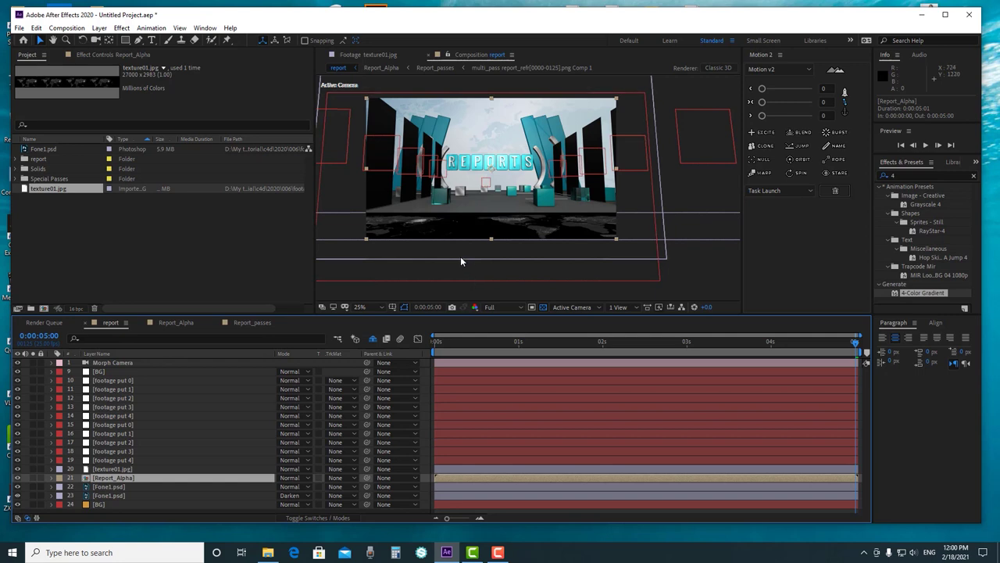
click(523, 352)
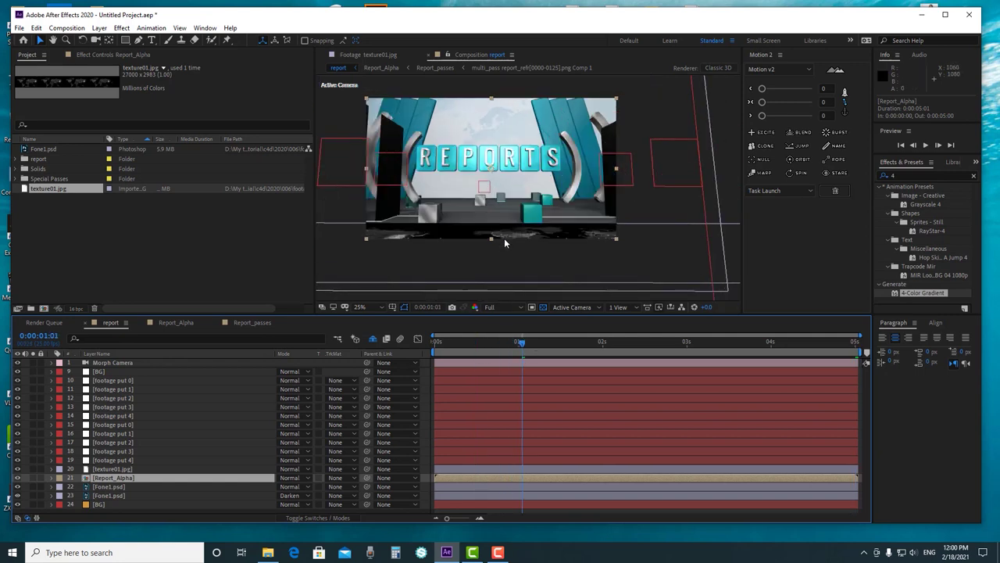
click(457, 343)
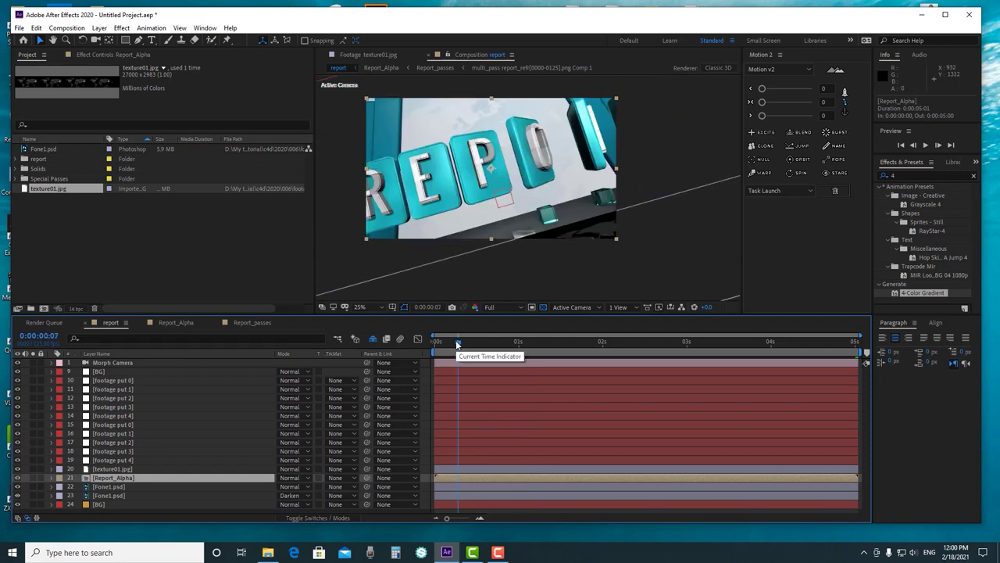
Add the multi_pass report_object_18_[0000-0125].png sequence from the Special Passes folder to the composition directly above the texture01.jpg layer
click(14, 179)
scroll(88, 273, down, 1)
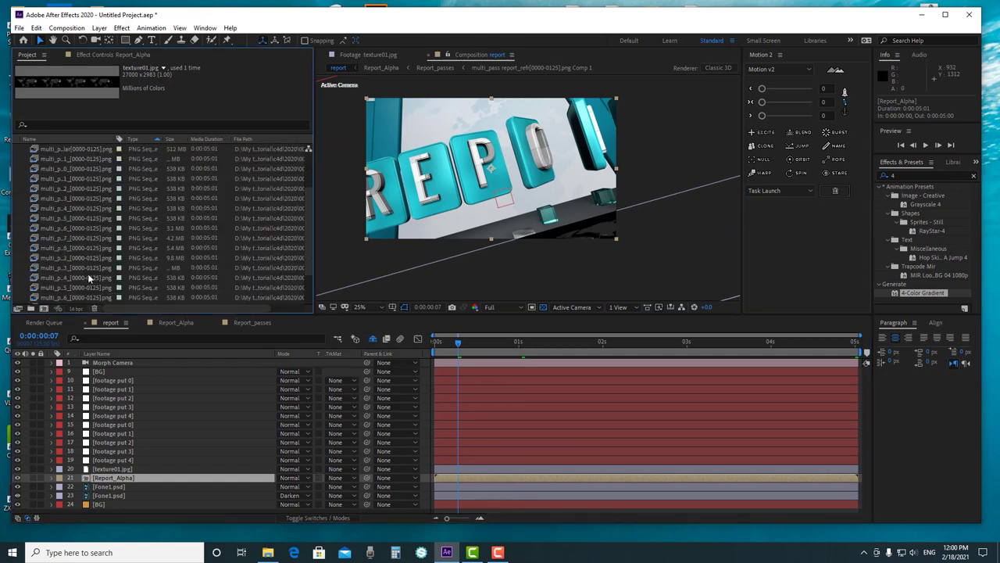
click(621, 352)
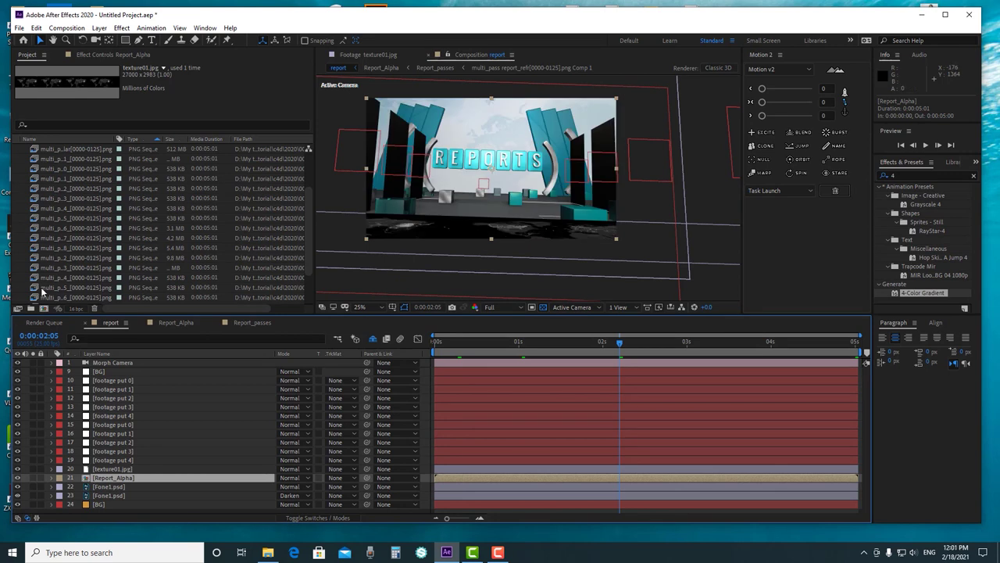
click(88, 251)
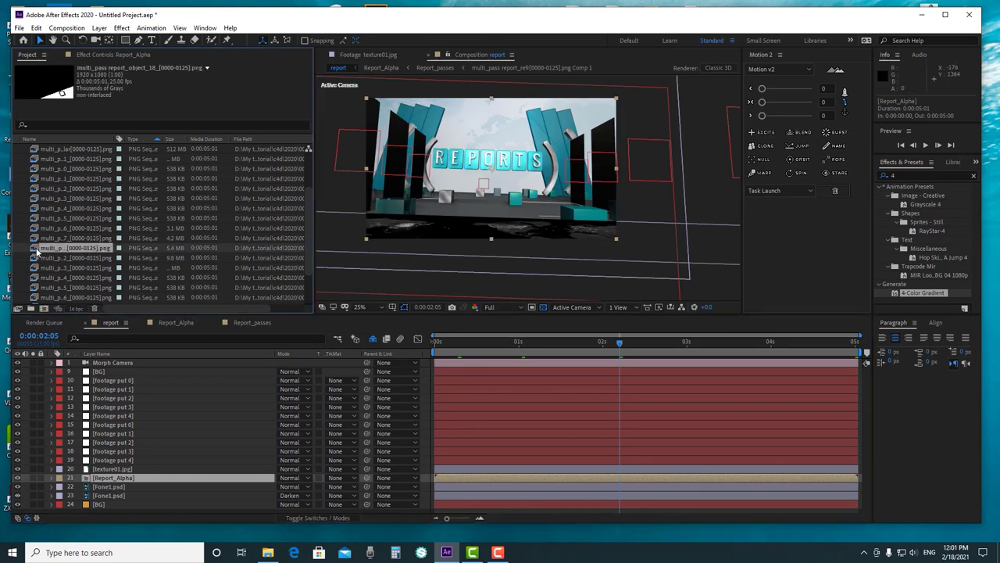
drag(48, 248, 118, 474)
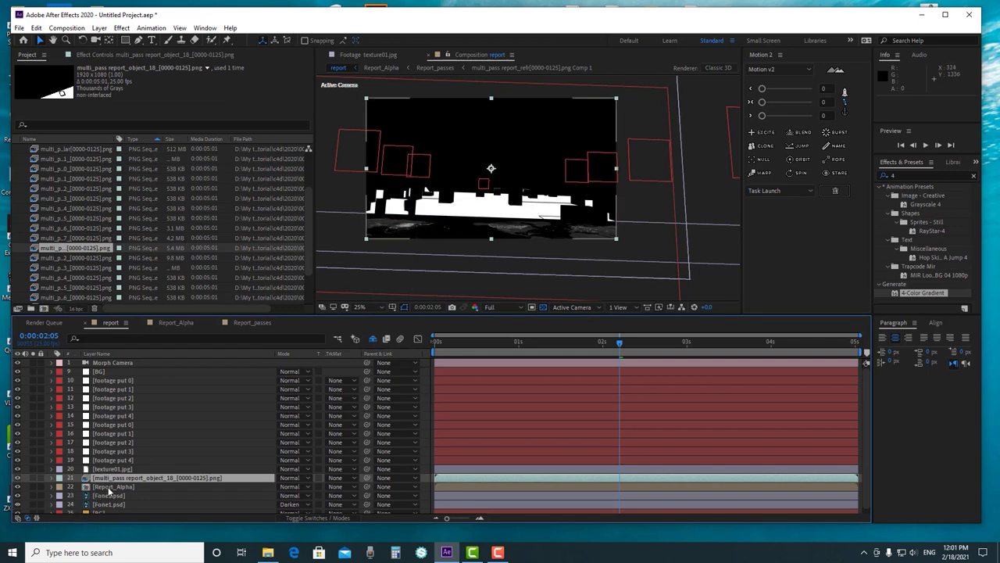
drag(111, 476, 118, 465)
Set the texture01.jpg layer's track matte to Luma using the object_18 pass, soloing both layers while checking it
click(97, 481)
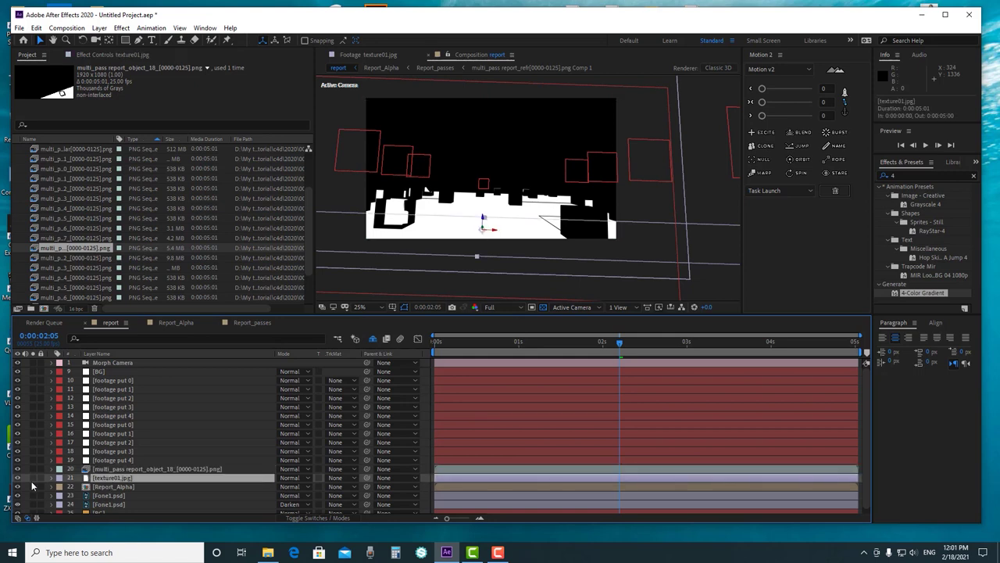
click(32, 478)
click(32, 469)
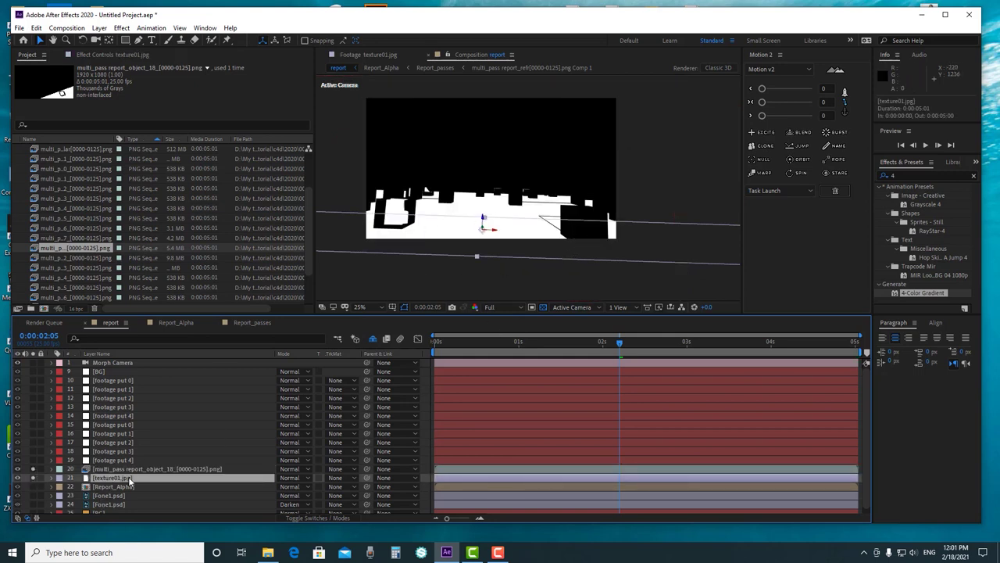
click(336, 478)
click(351, 458)
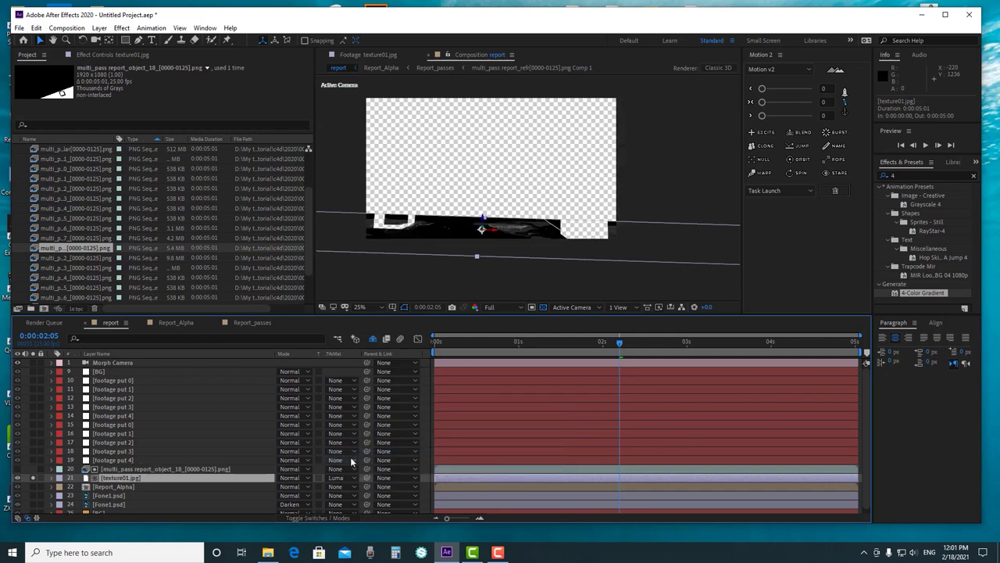
click(465, 280)
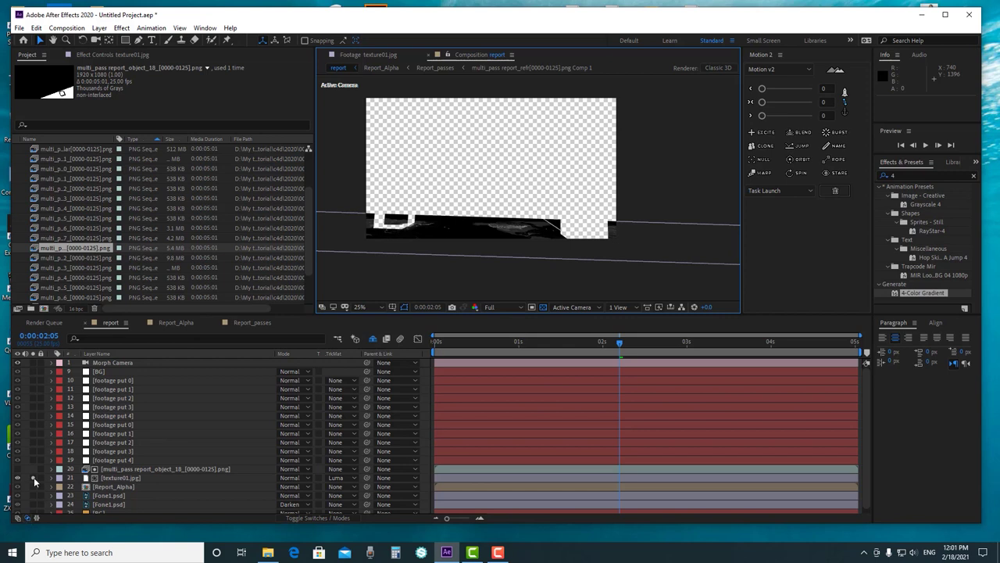
scroll(410, 238, up, 2)
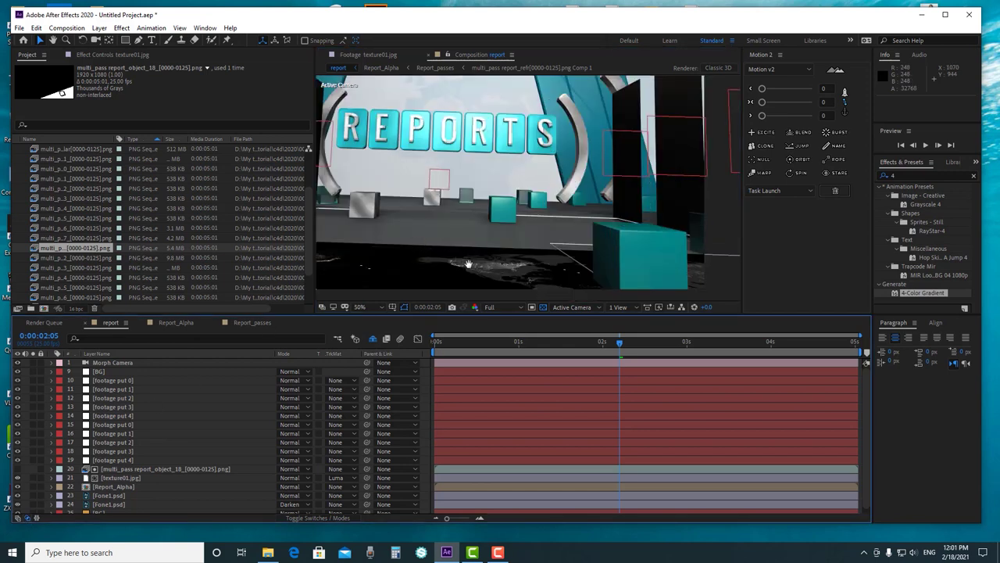
scroll(489, 202, down, 2)
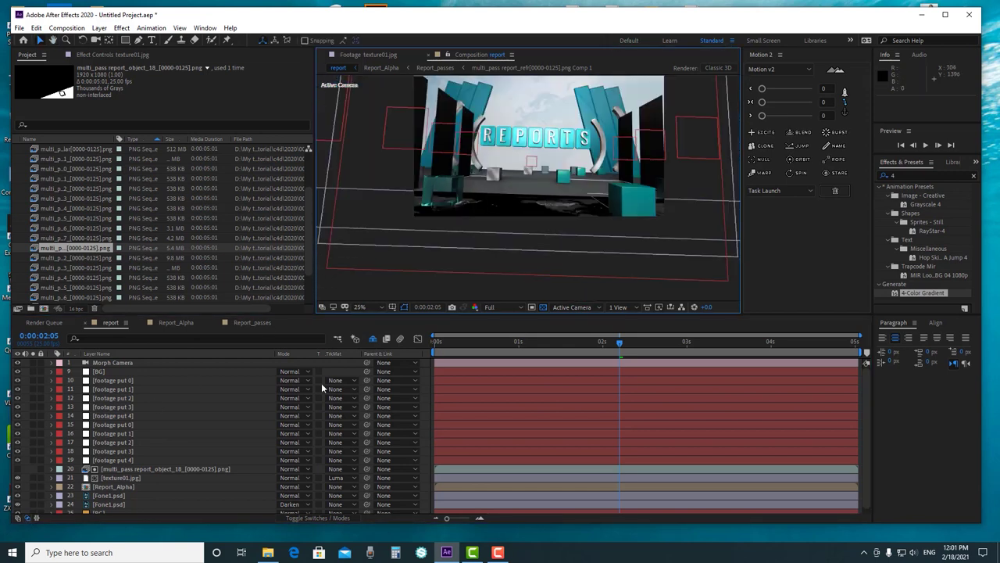
Unlink the texture01.jpg layer's scale proportions and set its Y scale to 98%, keeping X and Z at 40%
click(123, 477)
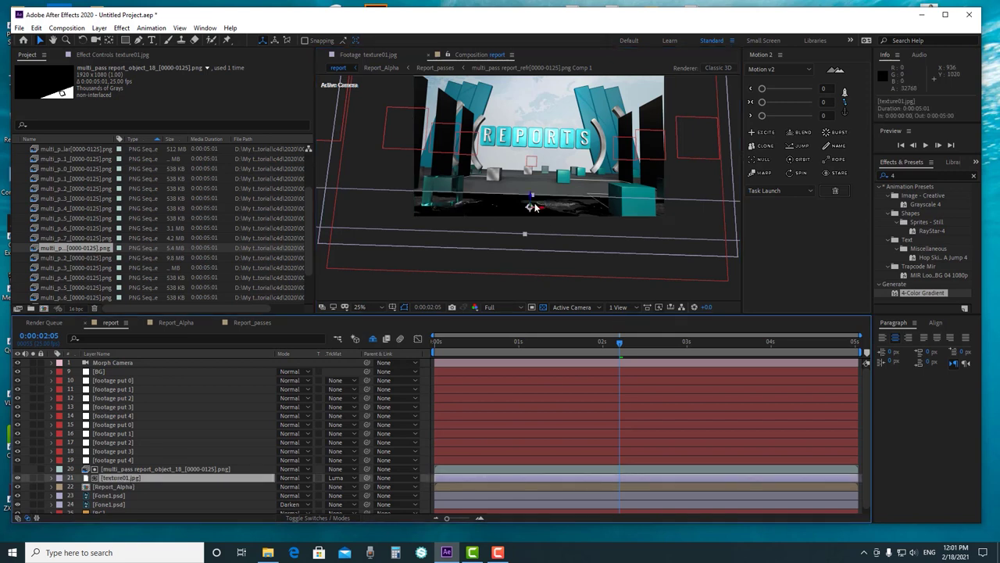
key(s)
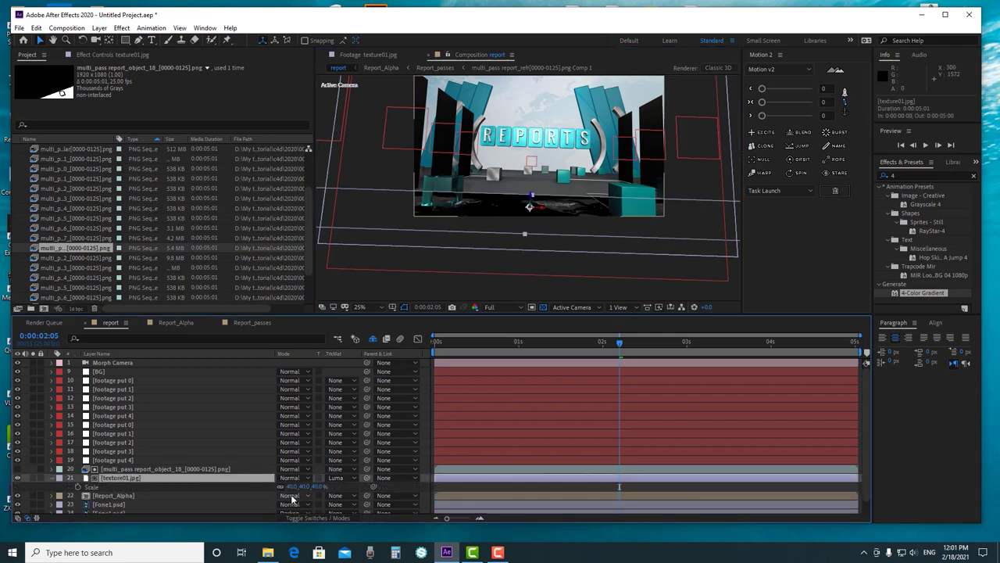
drag(317, 486, 344, 488)
right_click(344, 488)
click(314, 488)
click(317, 486)
click(344, 488)
click(319, 486)
text(40)
key(Return)
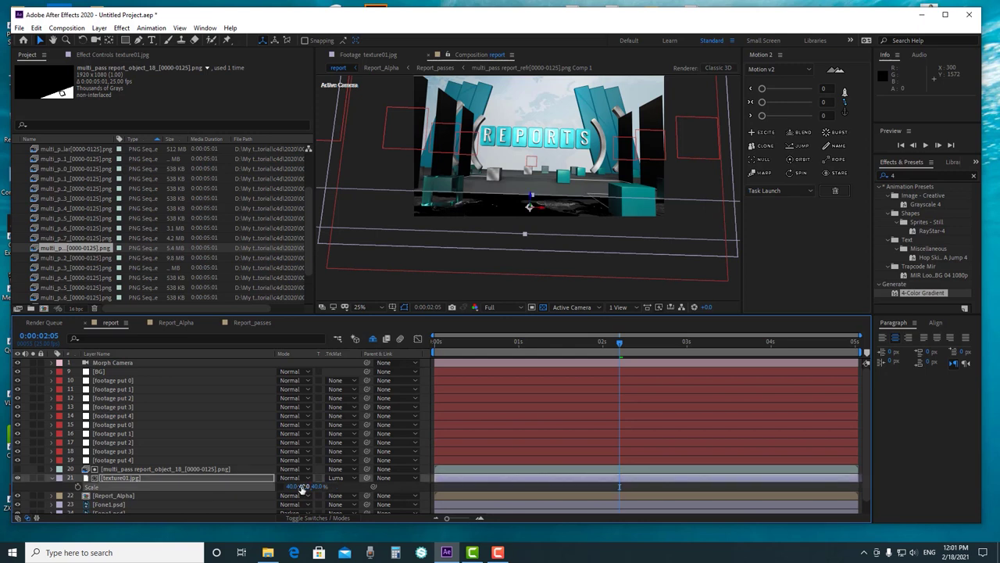
drag(304, 487, 329, 484)
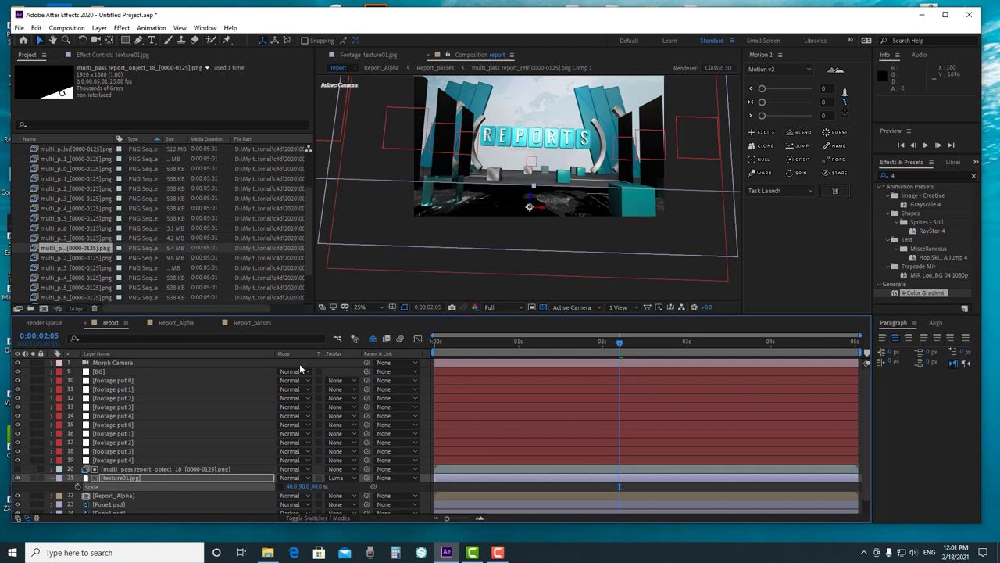
Duplicate the object_18 matte and texture01.jpg layers together, and reveal the position of the texture copy
ctrl+click(190, 469)
key(ctrl+d)
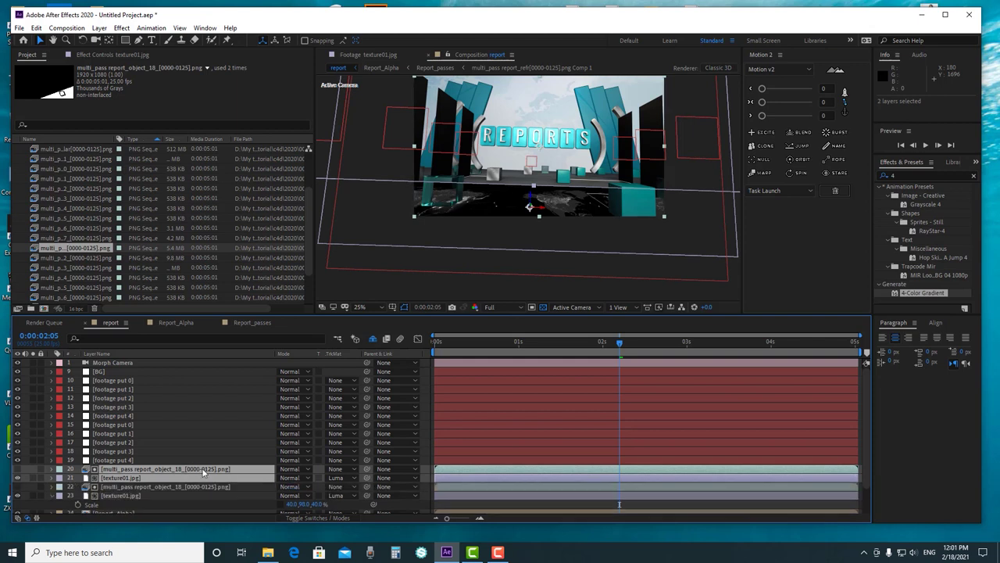
click(185, 477)
key(p)
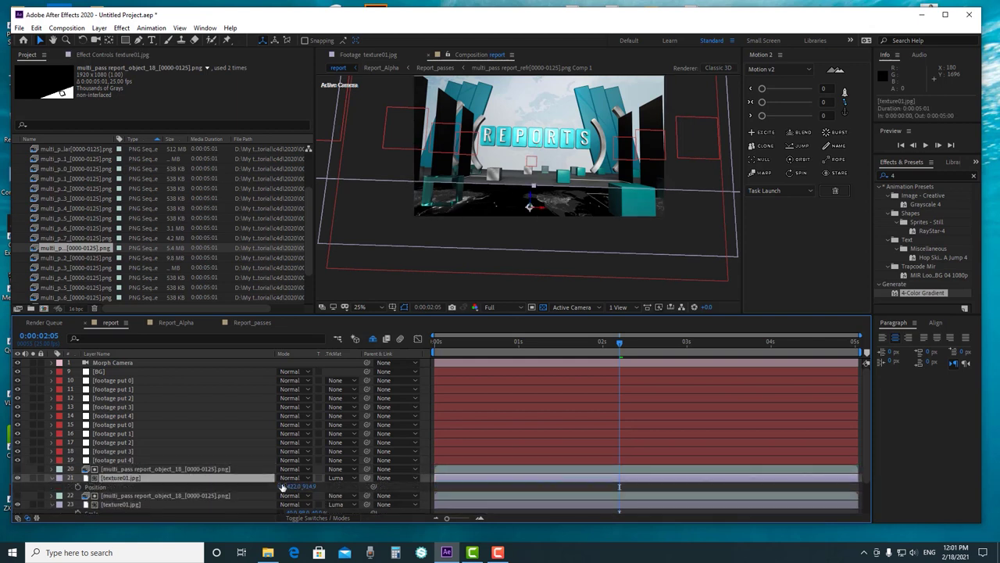
Move the upper texture01.jpg copy back in depth by setting its Z position to 3376.9
click(311, 487)
right_click(311, 487)
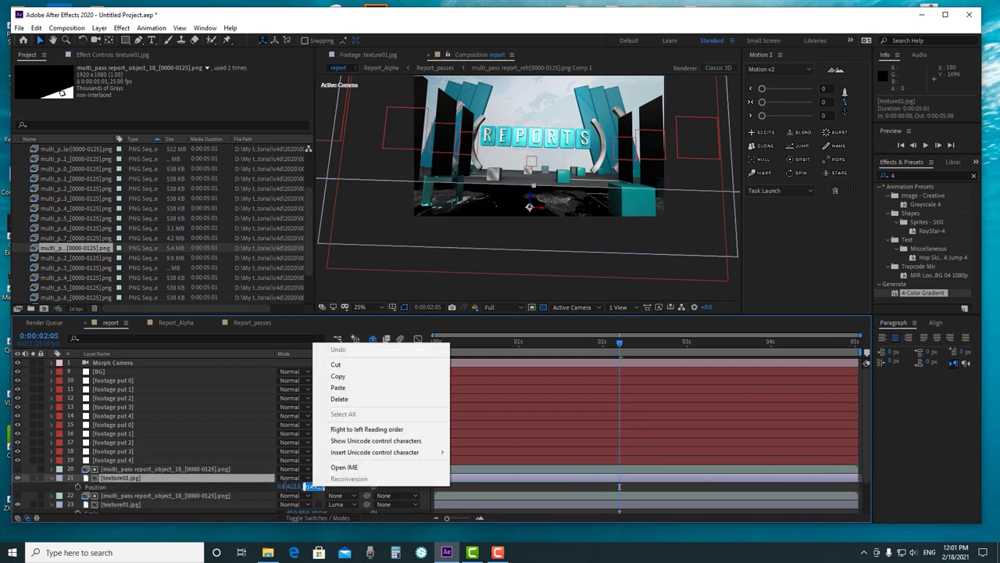
click(237, 478)
drag(311, 487, 999, 471)
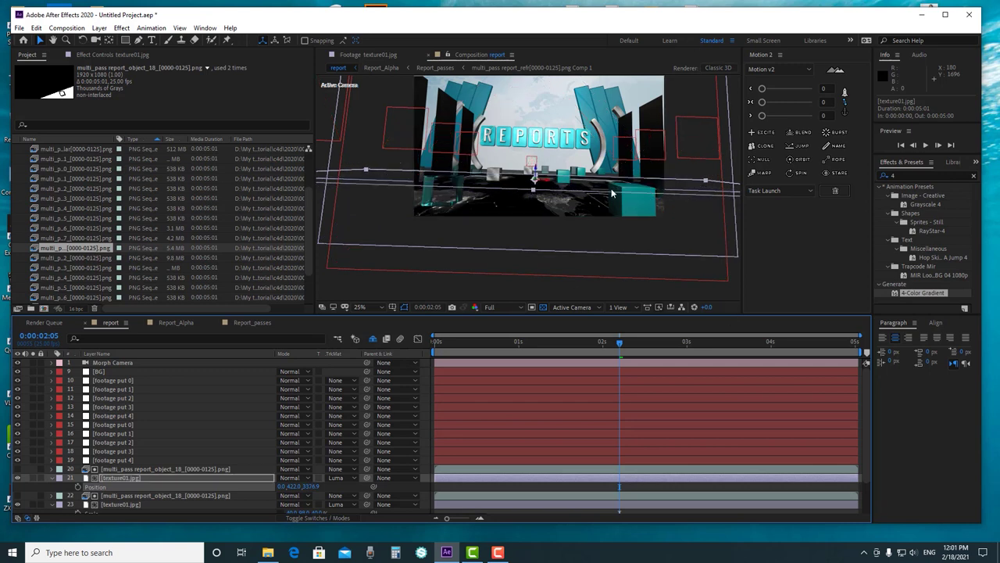
scroll(569, 182, up, 1)
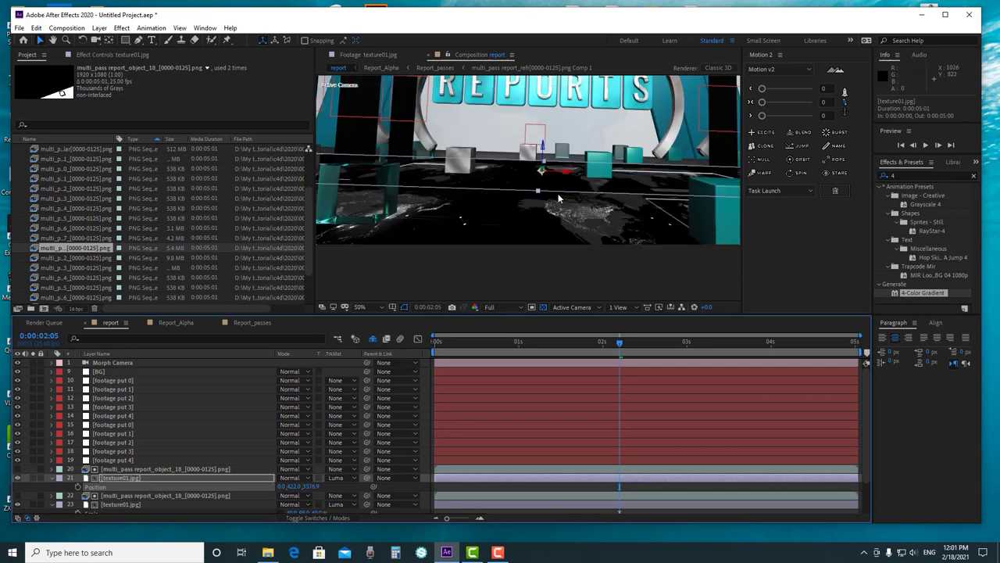
click(532, 489)
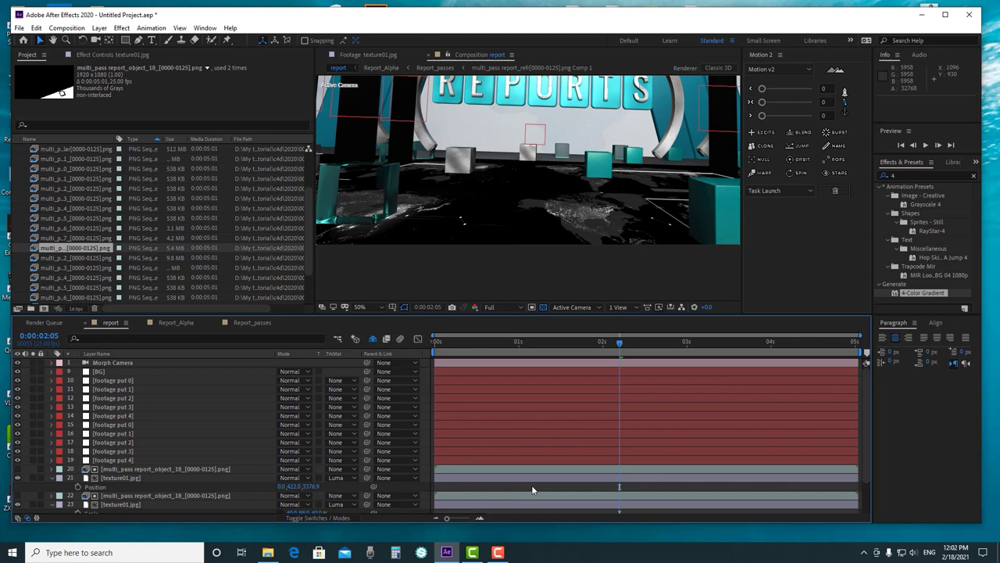
Set the upper texture01.jpg copy's Y scale to 65%, keeping X and Z at 40%
click(312, 486)
click(216, 476)
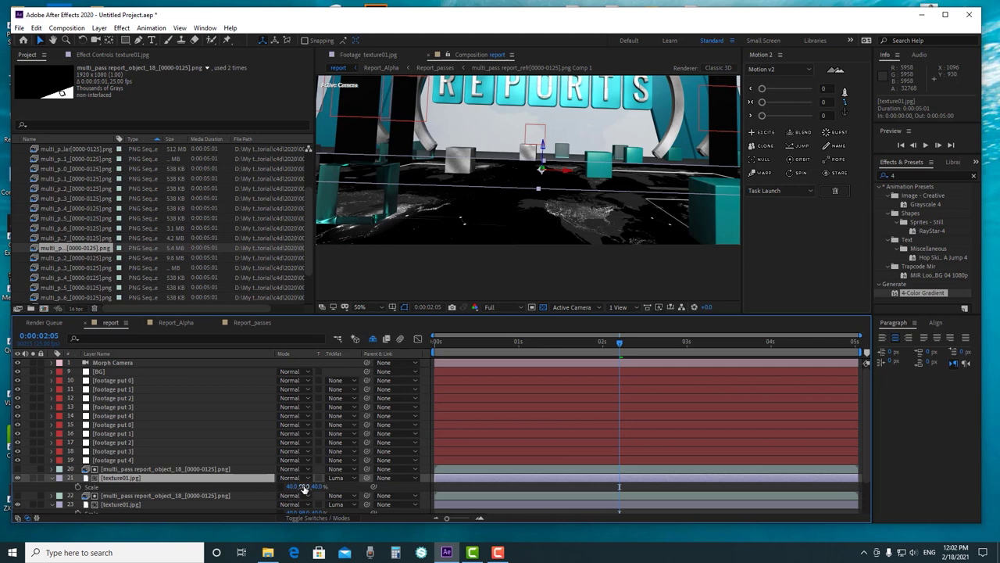
key(s)
drag(304, 487, 281, 486)
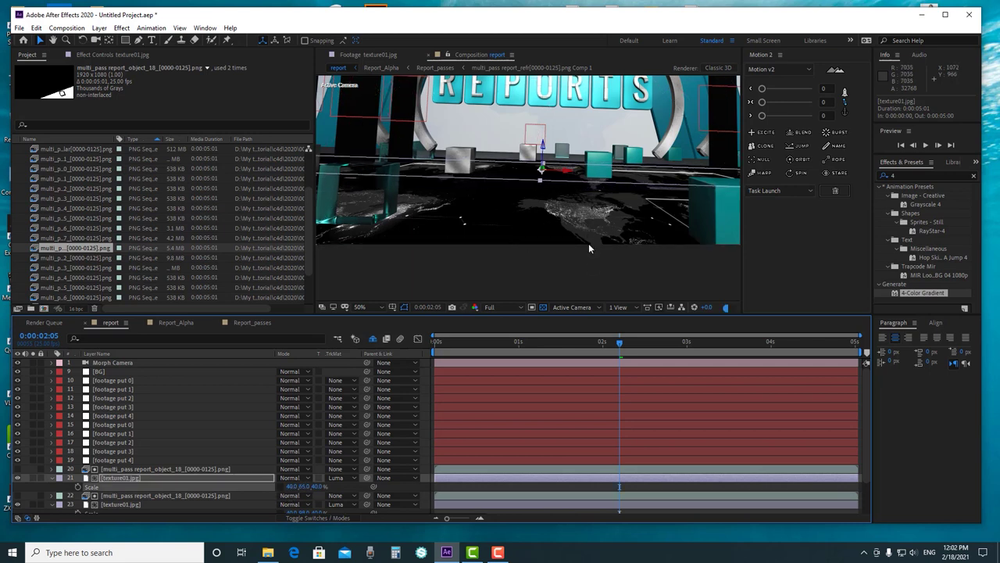
click(588, 272)
scroll(624, 241, down, 2)
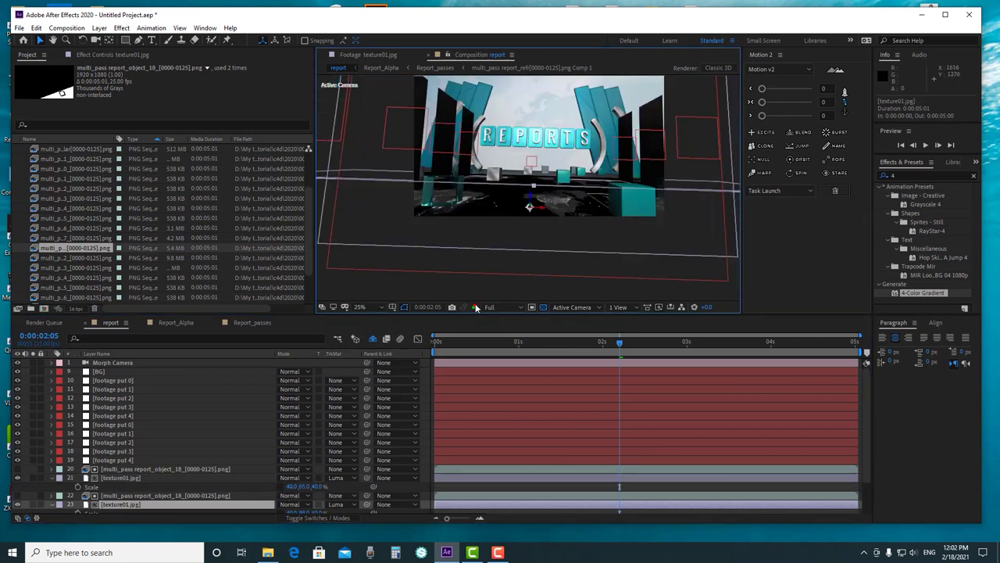
Collapse the properties of both texture01.jpg layers and set their blending modes to Add
click(50, 478)
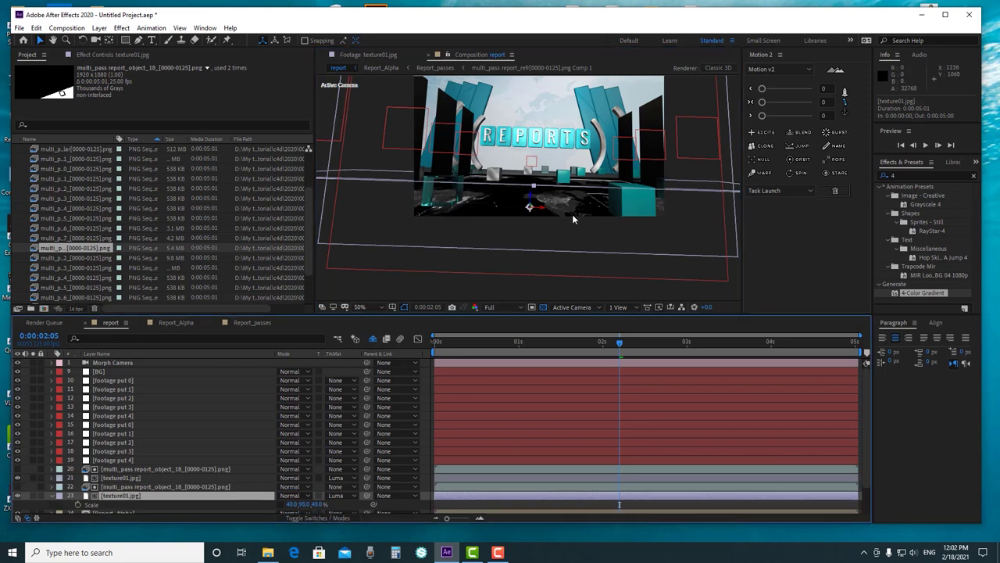
scroll(572, 215, up, 2)
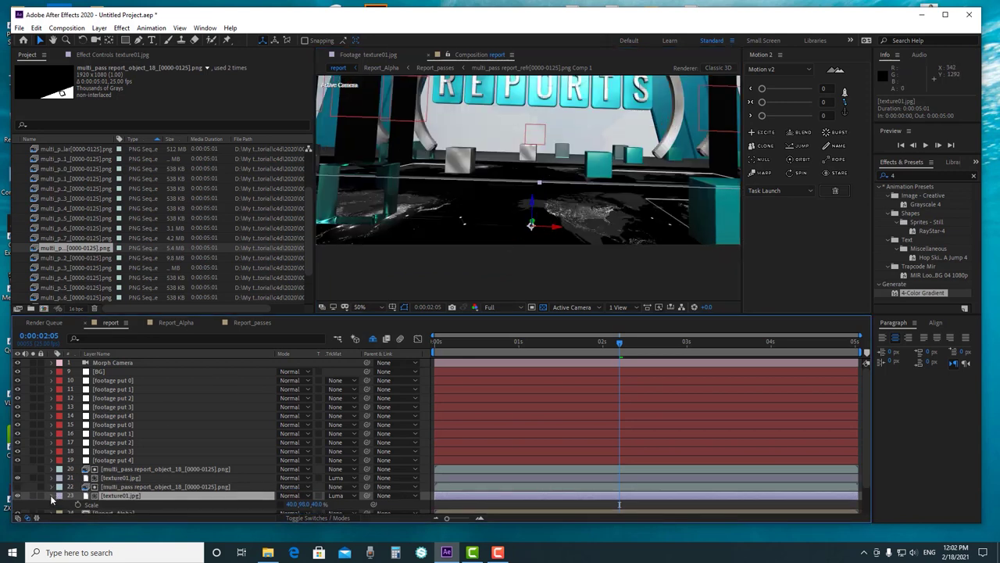
click(53, 495)
click(299, 497)
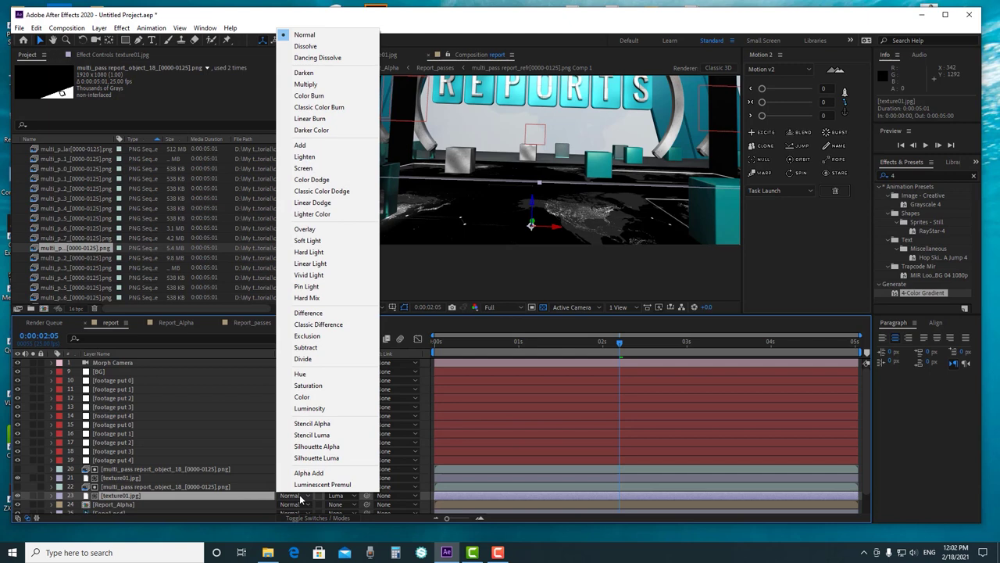
click(311, 145)
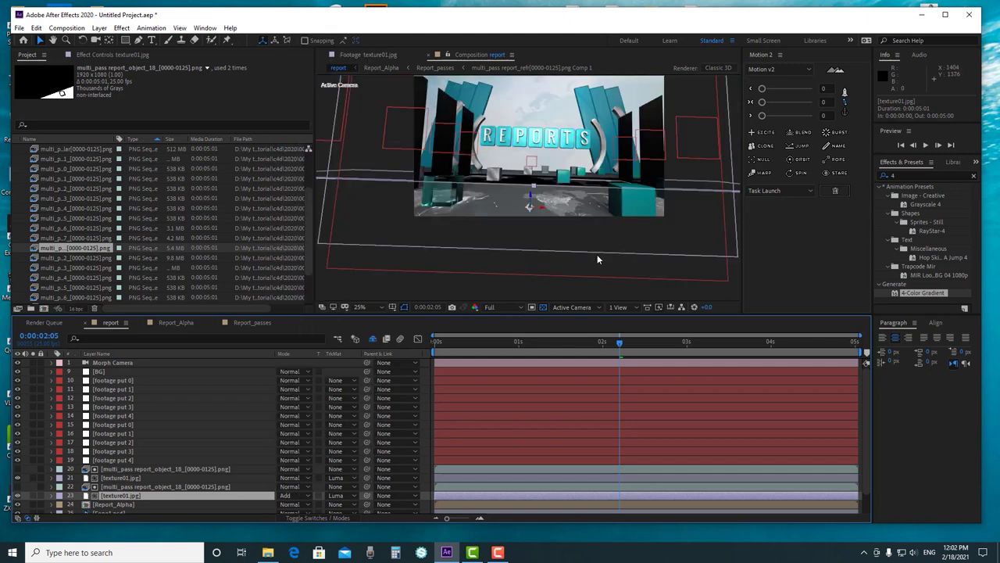
click(131, 477)
click(291, 478)
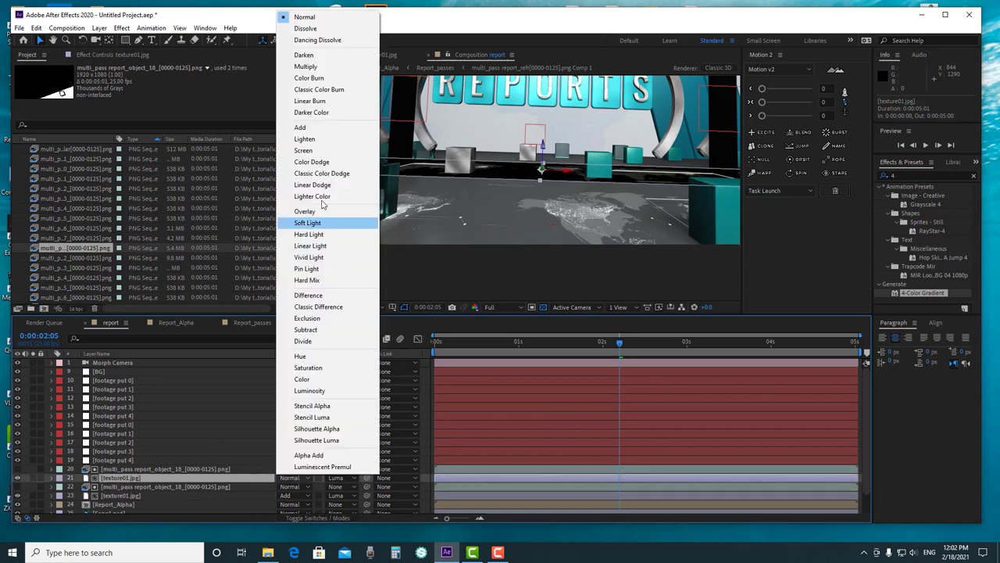
click(308, 129)
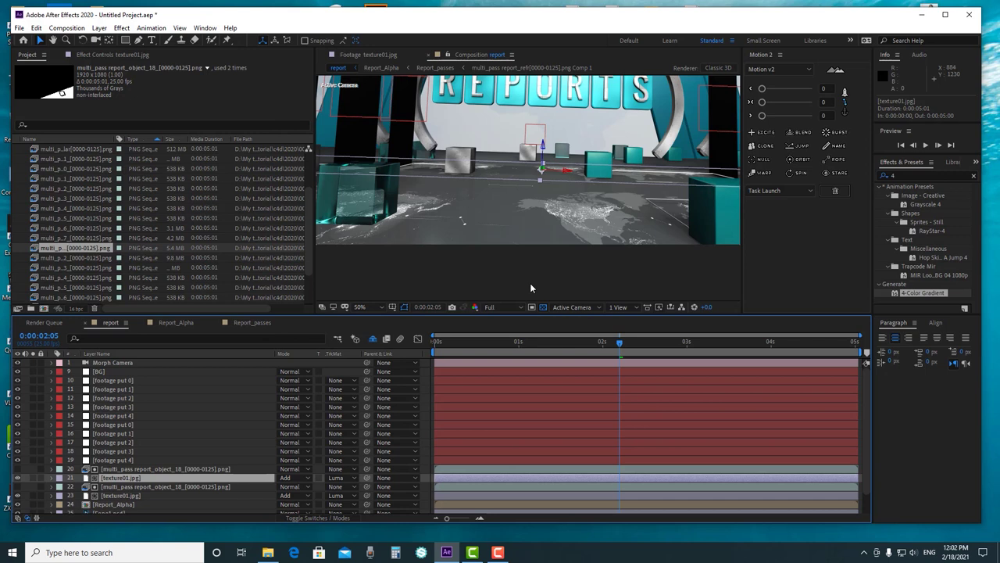
Examine how the two texture01.jpg layers blend with the floor around the cubes and along the front of the set
click(565, 231)
scroll(566, 231, down, 1)
click(728, 154)
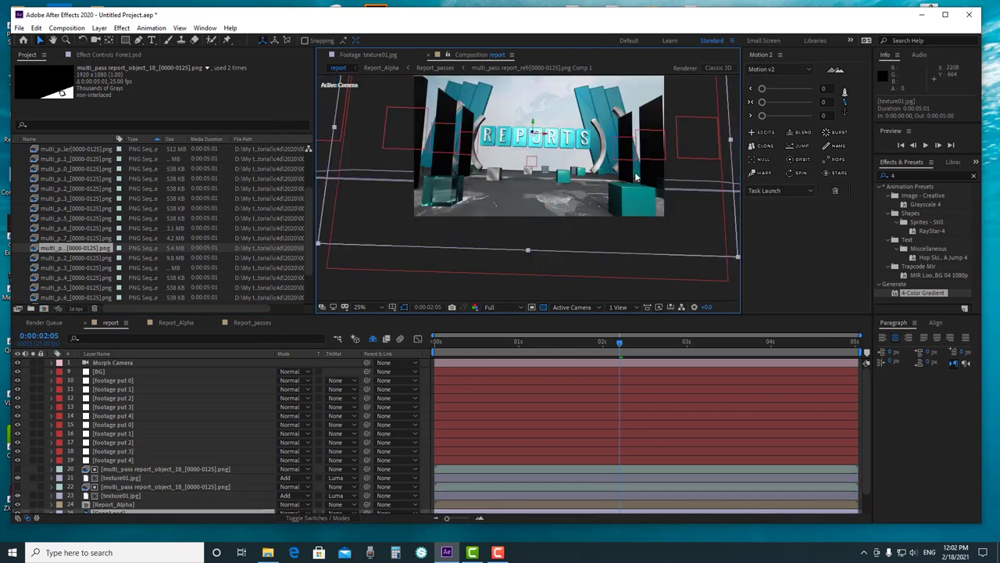
scroll(570, 210, up, 2)
drag(507, 191, 457, 226)
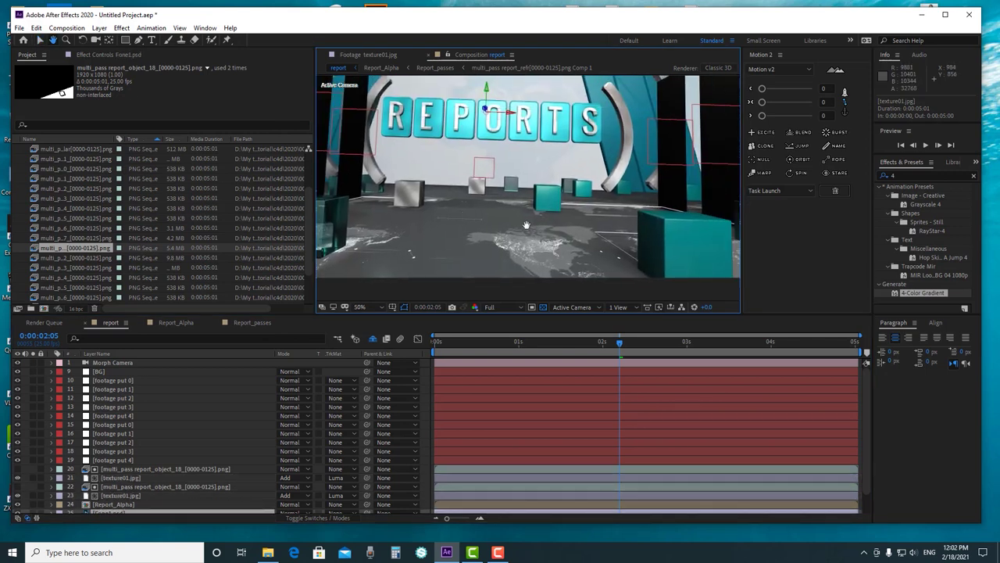
scroll(459, 246, down, 2)
scroll(459, 247, up, 2)
drag(410, 249, 518, 222)
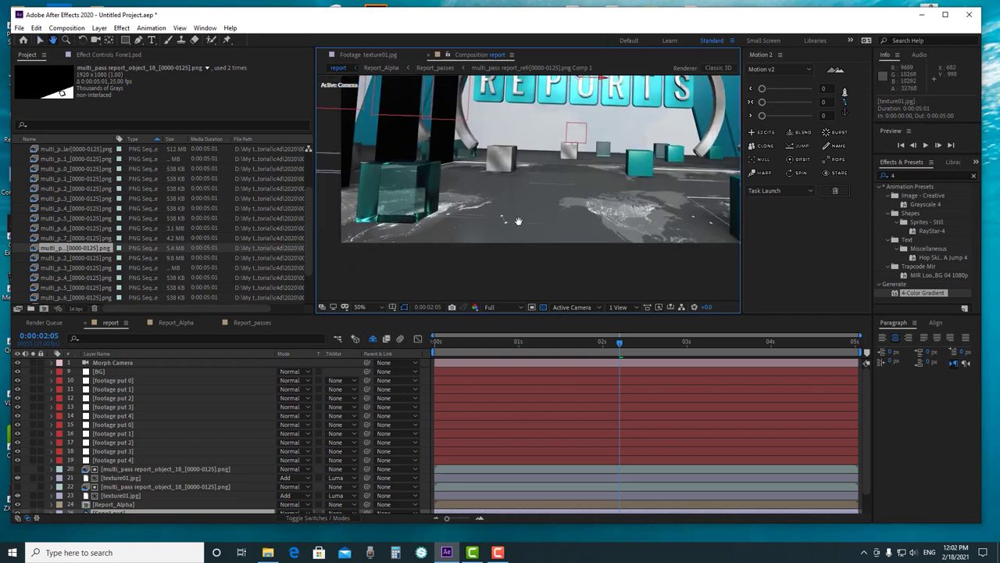
click(117, 495)
scroll(523, 210, down, 2)
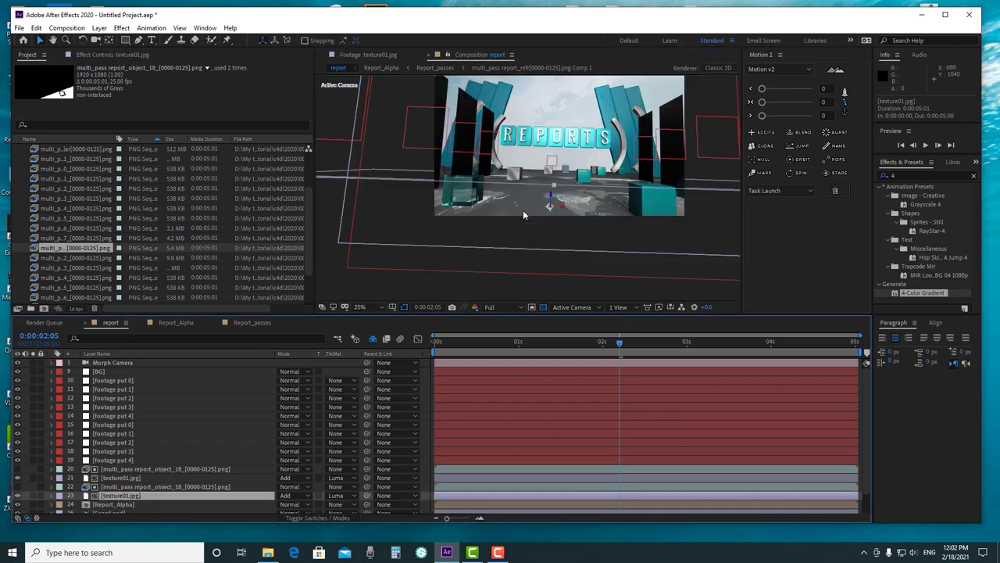
Apply the Stylize Glow effect to the upper texture01.jpg layer and duplicate the effect
click(160, 478)
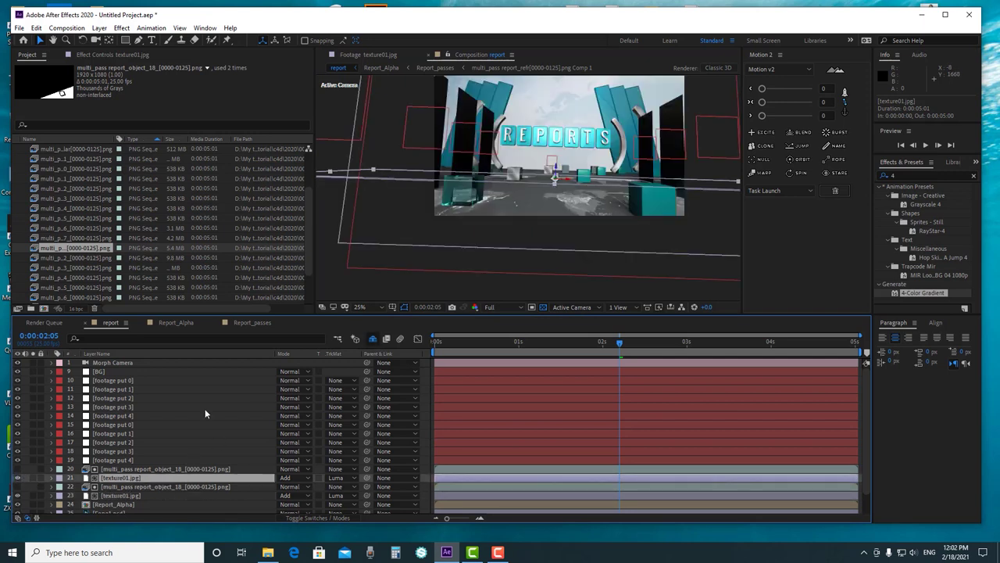
scroll(517, 244, up, 2)
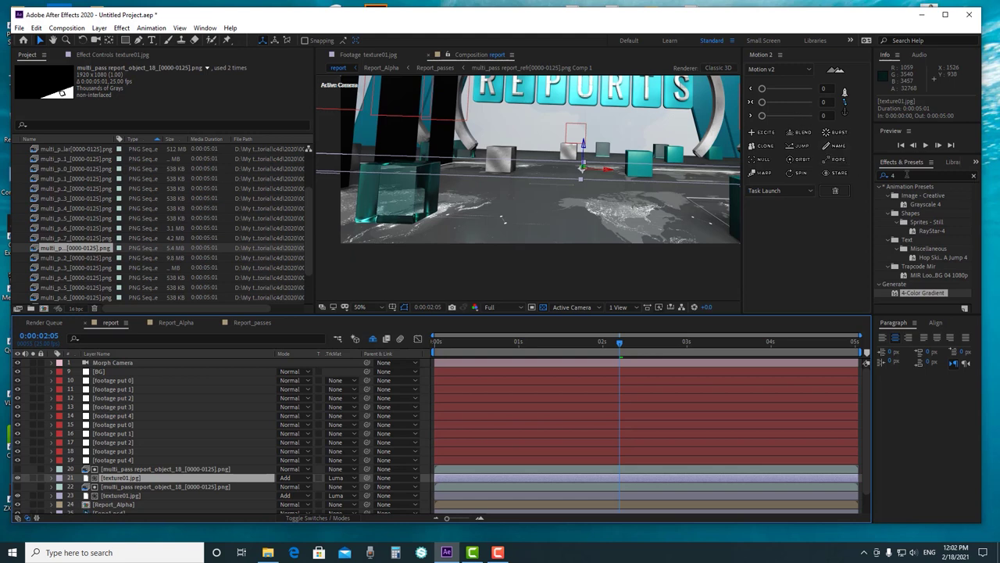
click(906, 175)
key(BackSpace)
click(883, 175)
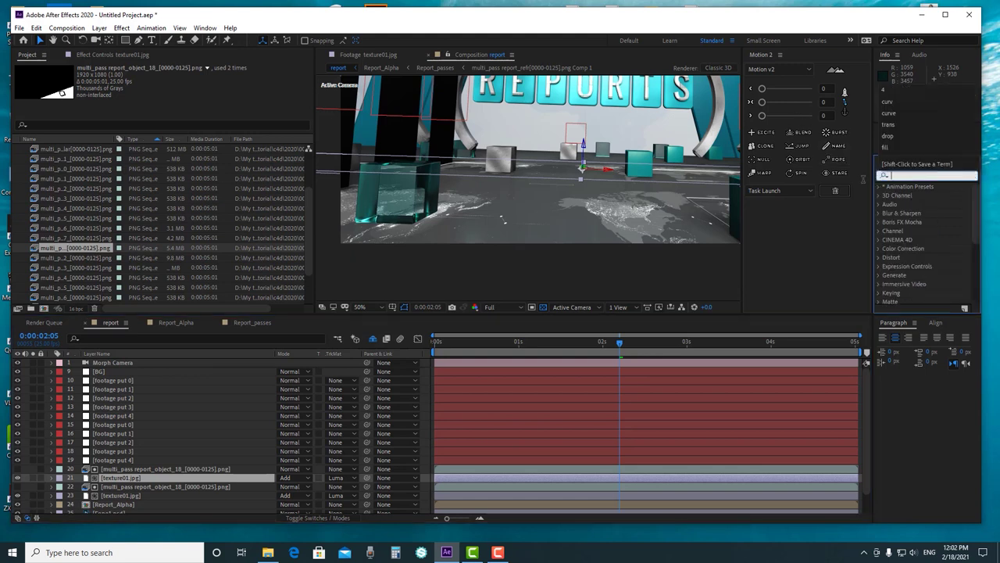
text(glow)
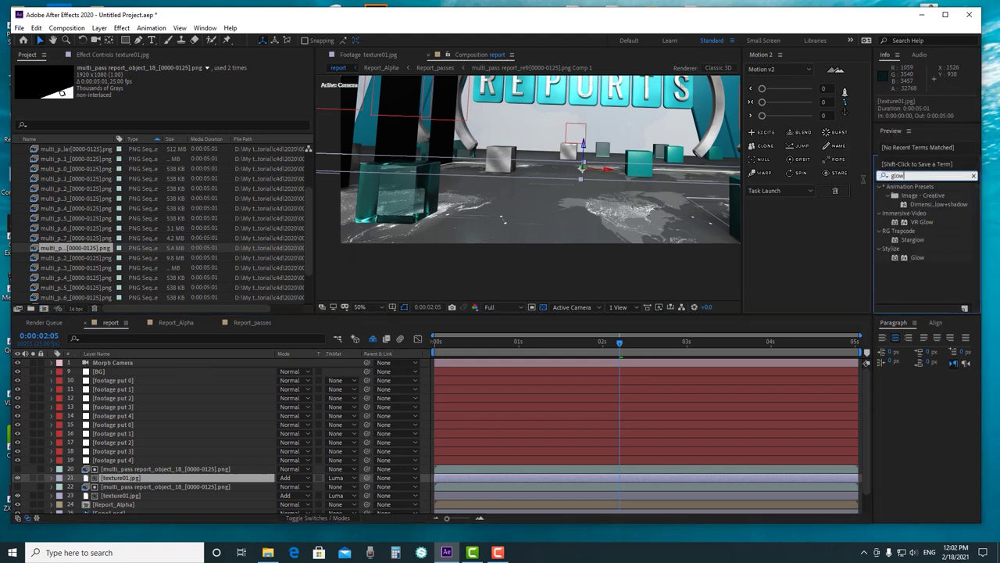
drag(916, 260, 133, 476)
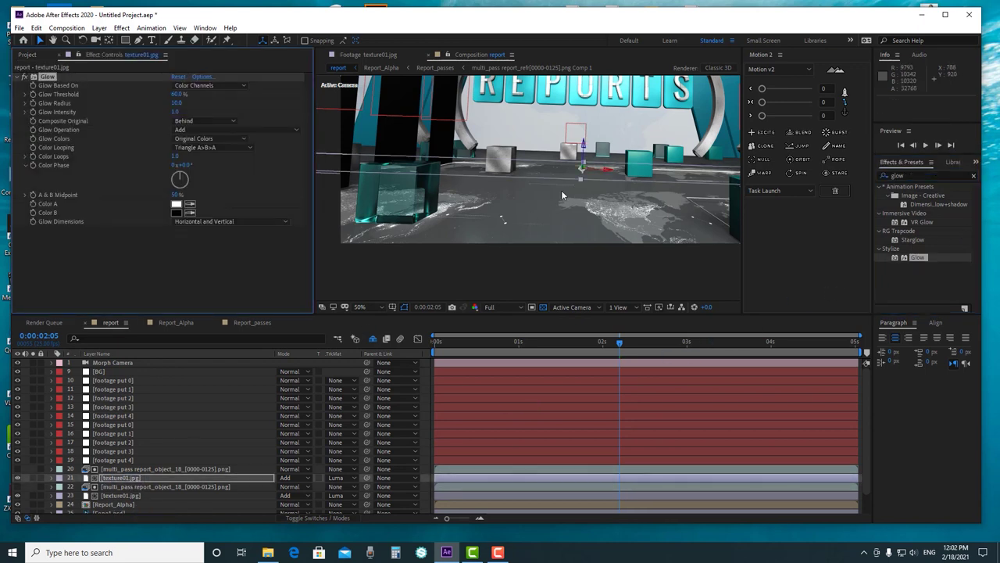
scroll(561, 189, up, 2)
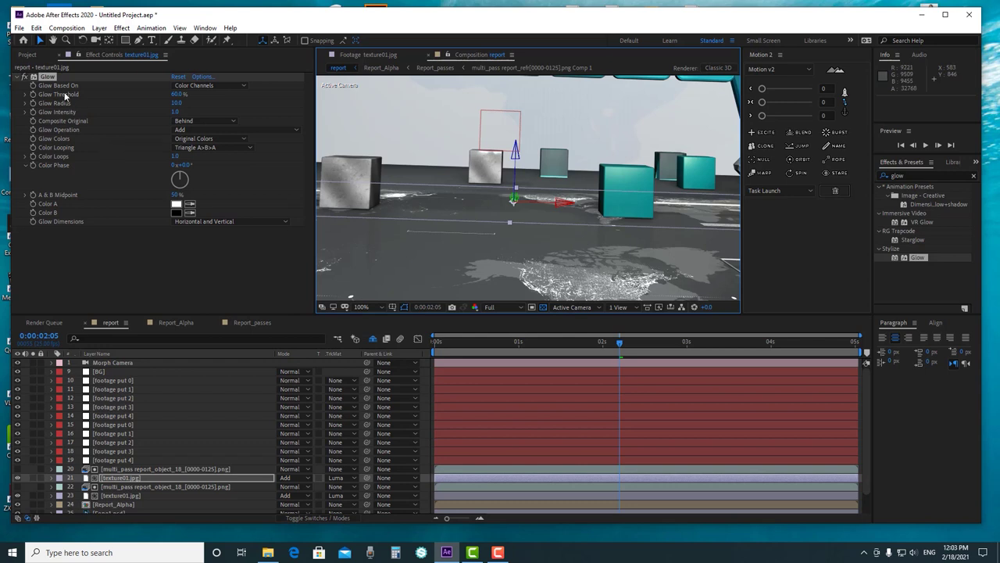
click(25, 78)
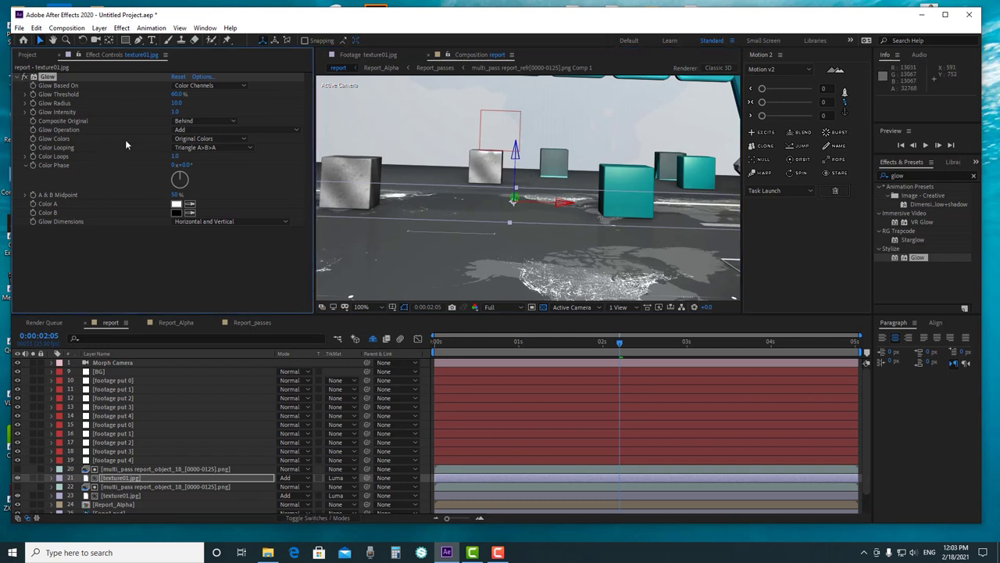
key(ctrl+d)
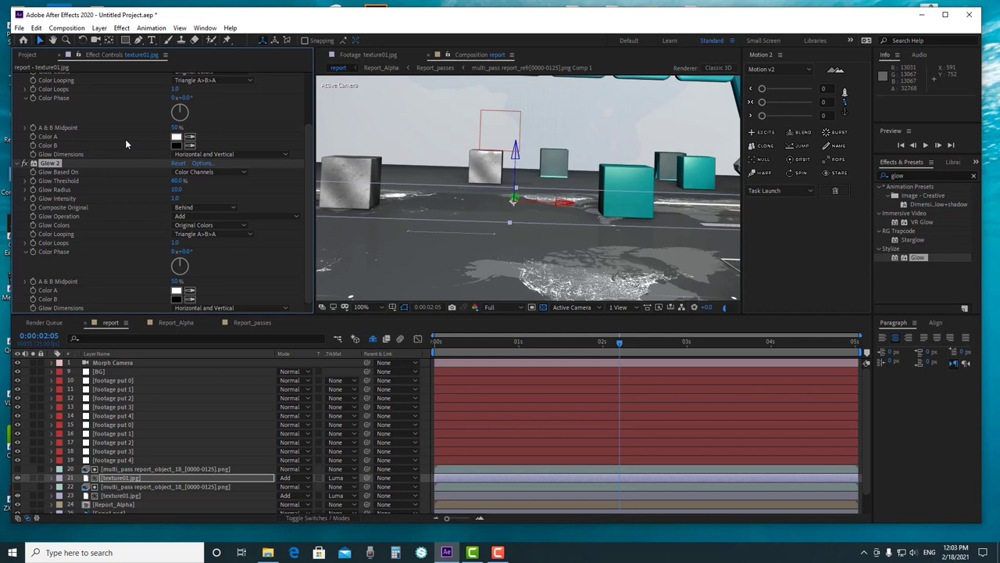
Set the second Glow effect's Color A to light blue and its Glow Threshold to 48.2%
click(176, 292)
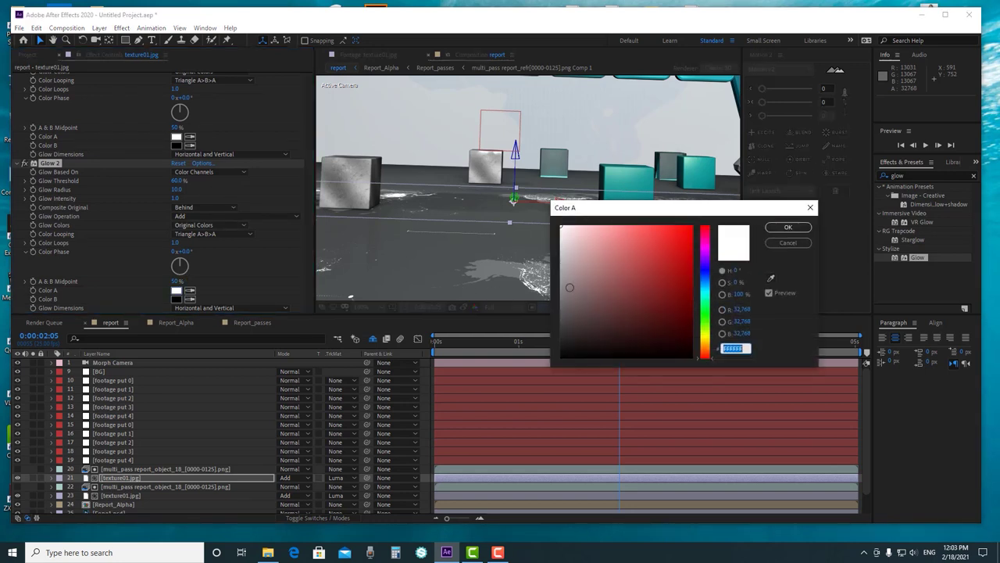
click(705, 282)
click(620, 230)
click(788, 227)
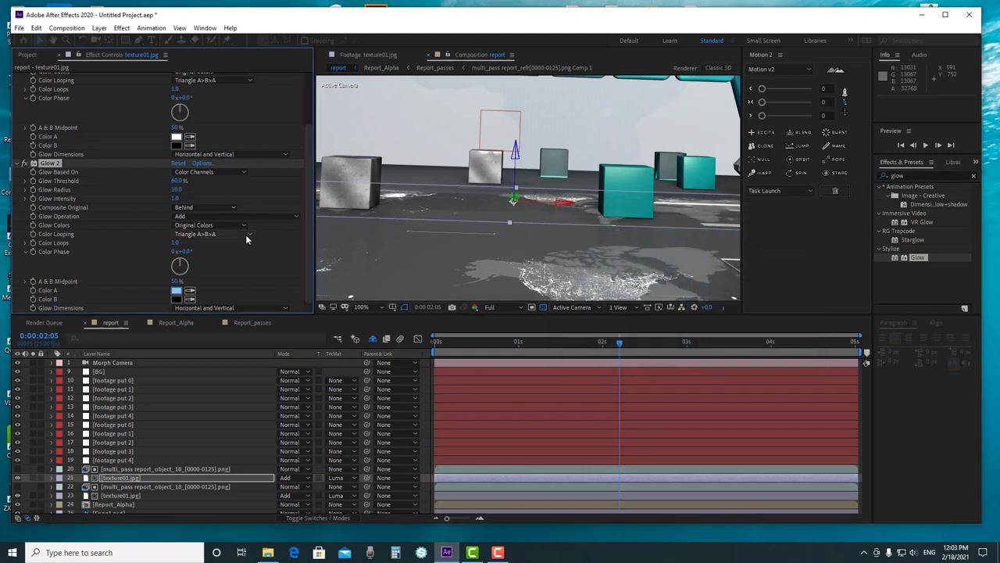
drag(177, 180, 166, 185)
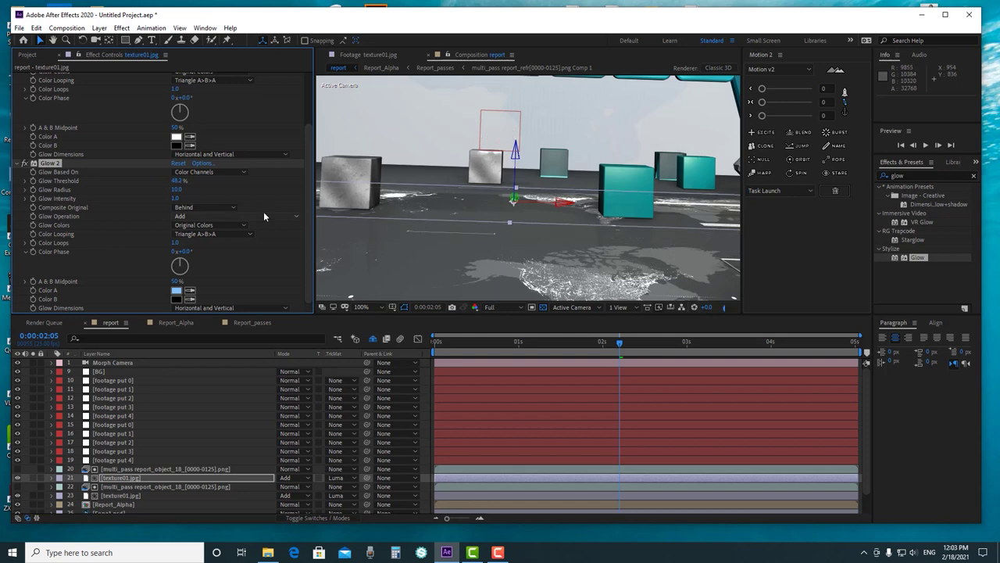
scroll(722, 207, down, 4)
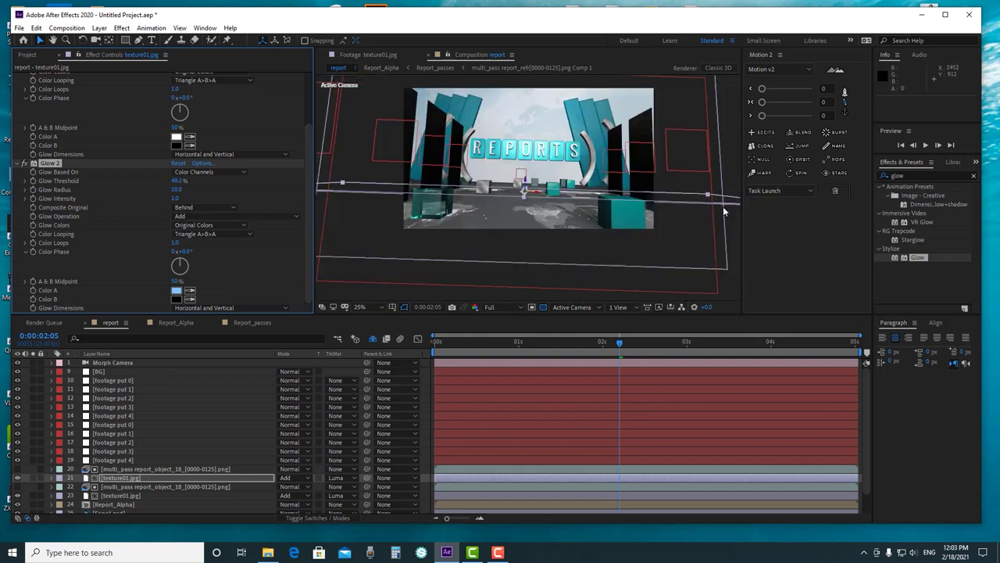
click(720, 145)
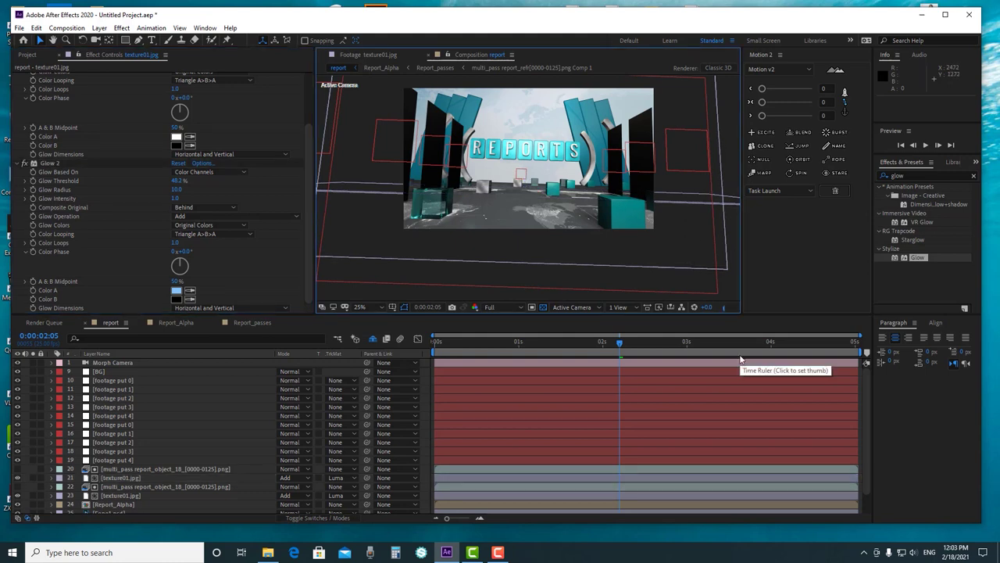
Apply the Color Correction Tint effect to the lower texture01.jpg layer
click(121, 496)
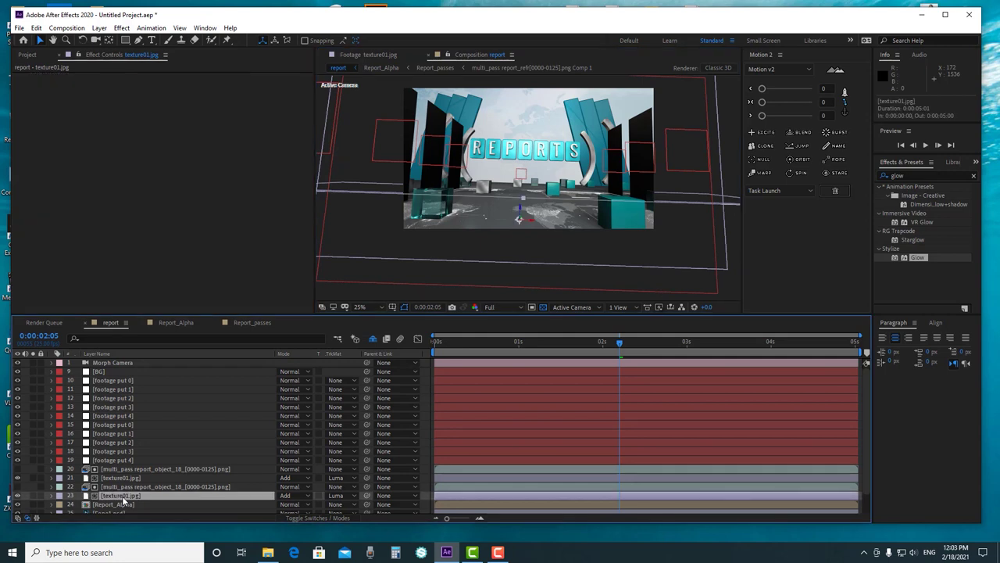
click(33, 495)
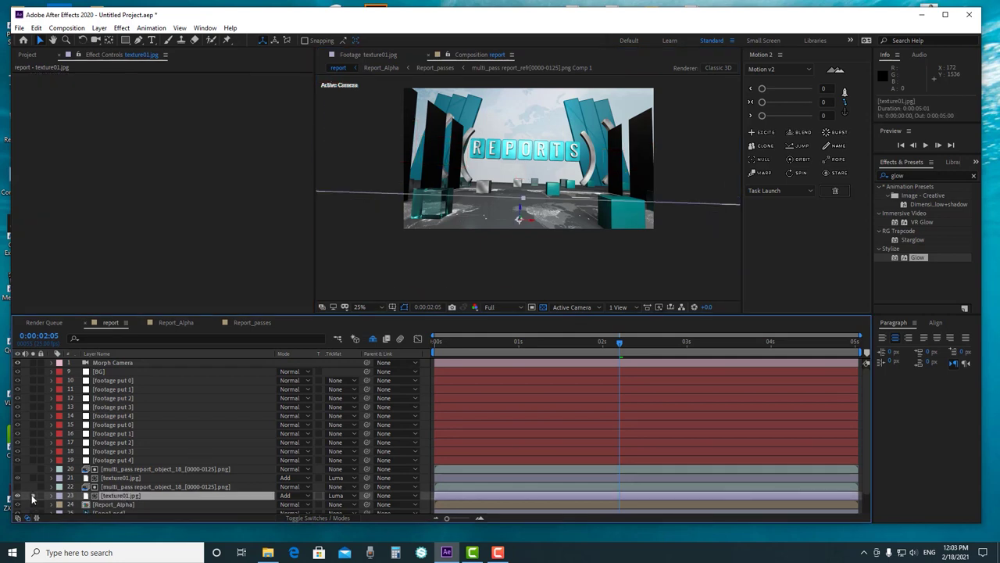
click(33, 495)
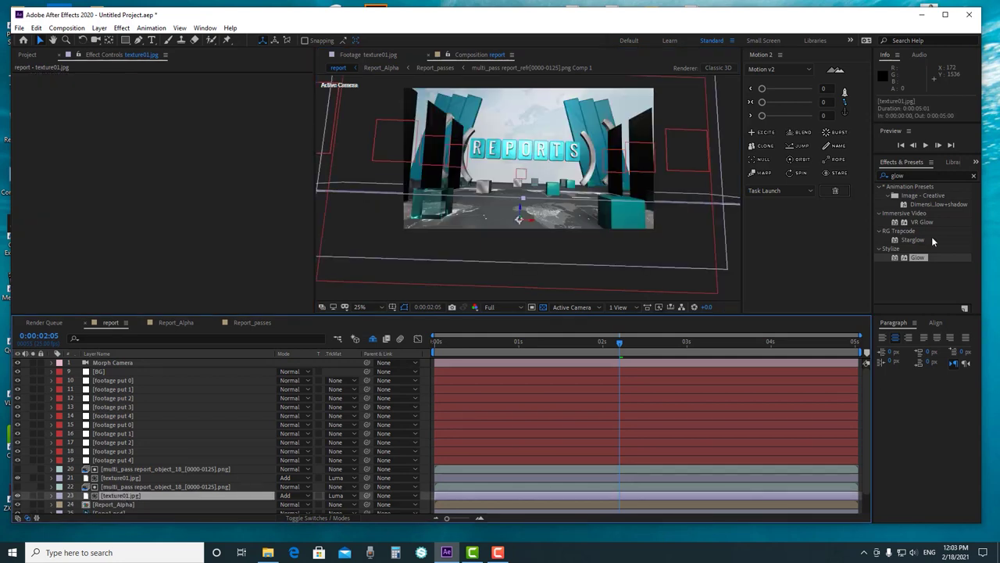
click(912, 175)
text(tint)
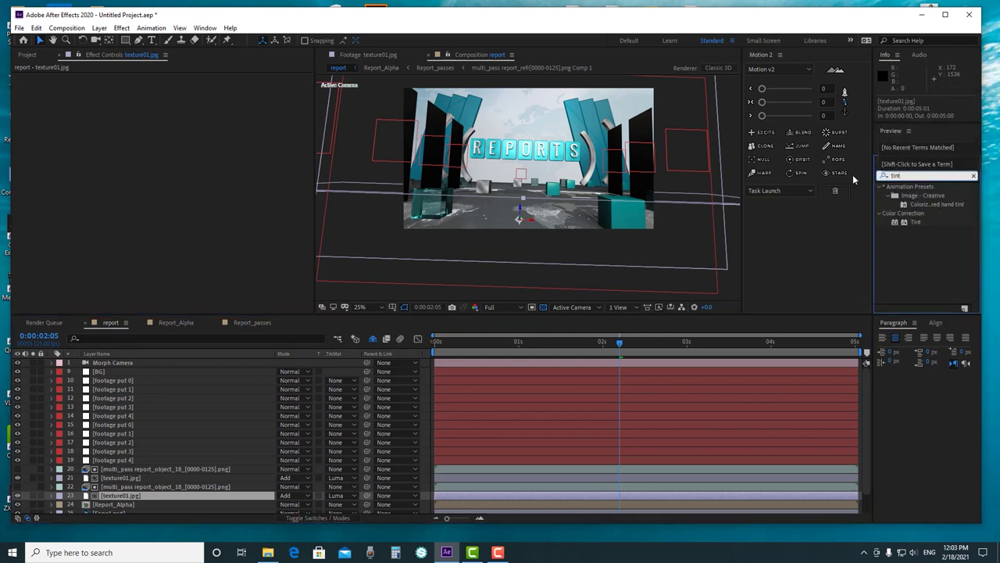
drag(911, 222, 117, 493)
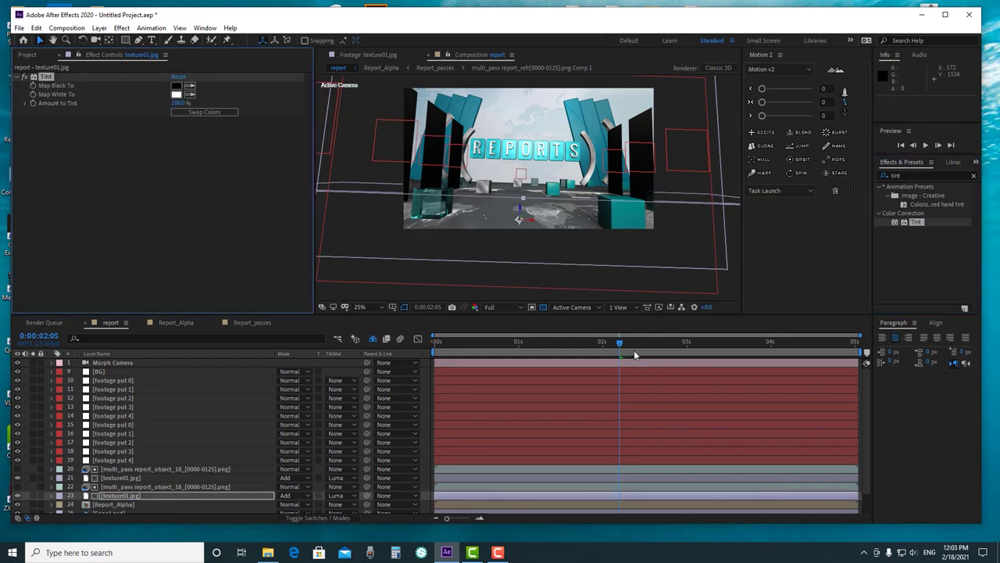
Set the Tint effect's Map White To color on the lower texture01.jpg layer to light blue (9CC1EF)
click(176, 95)
click(606, 232)
drag(637, 210, 634, 326)
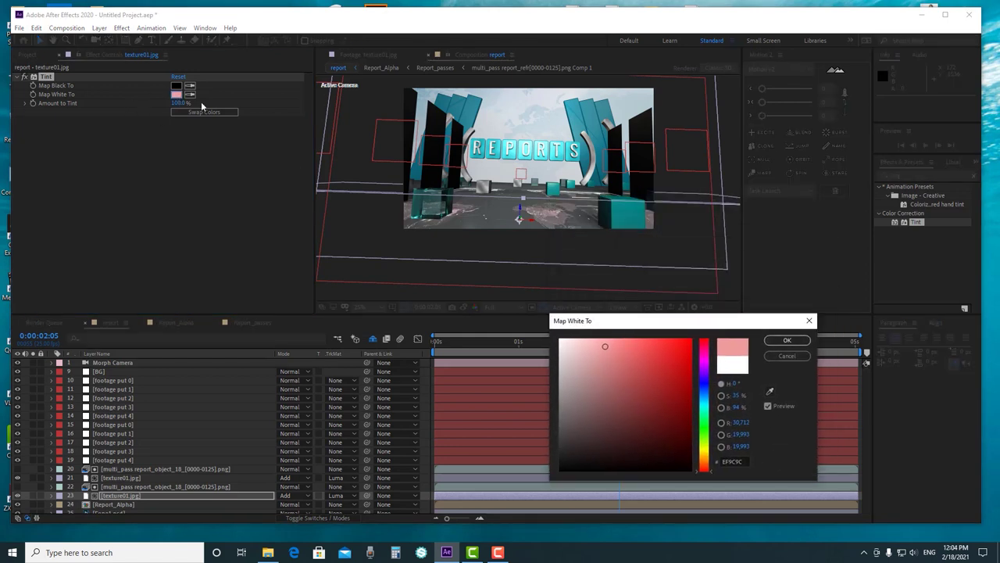
click(705, 393)
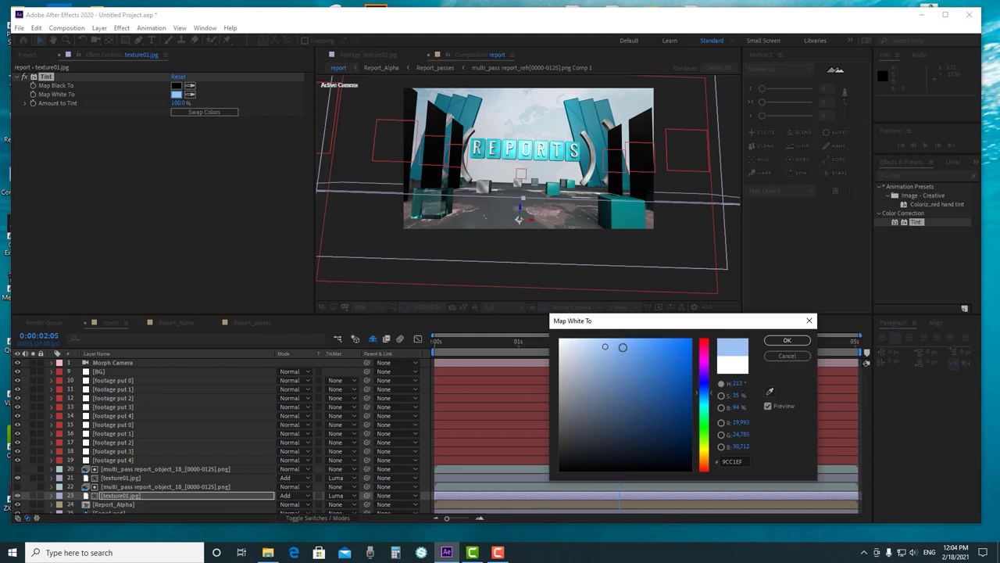
click(787, 340)
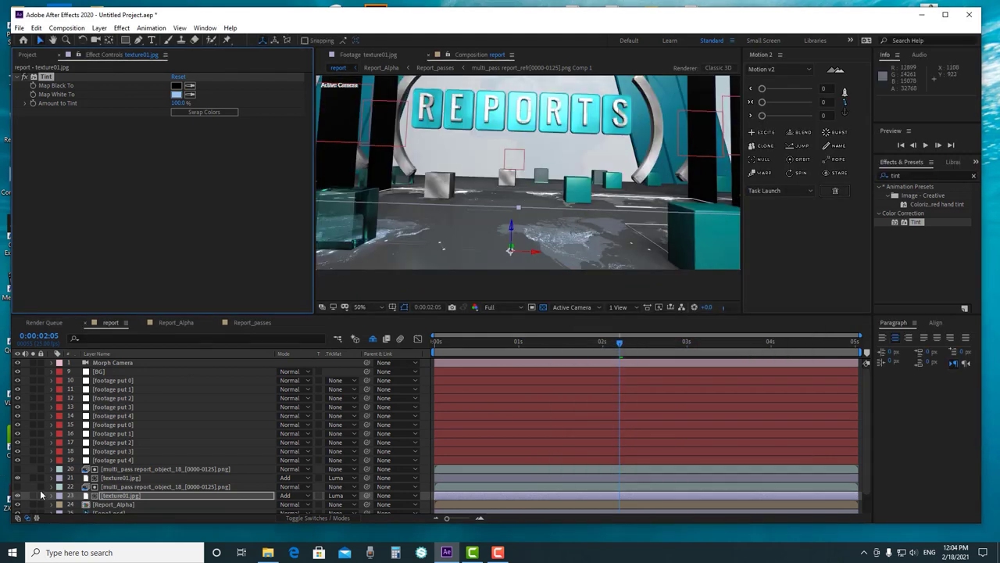
Solo the lower texture01.jpg layer to check its tint, and restore the full composite for comparison
click(32, 496)
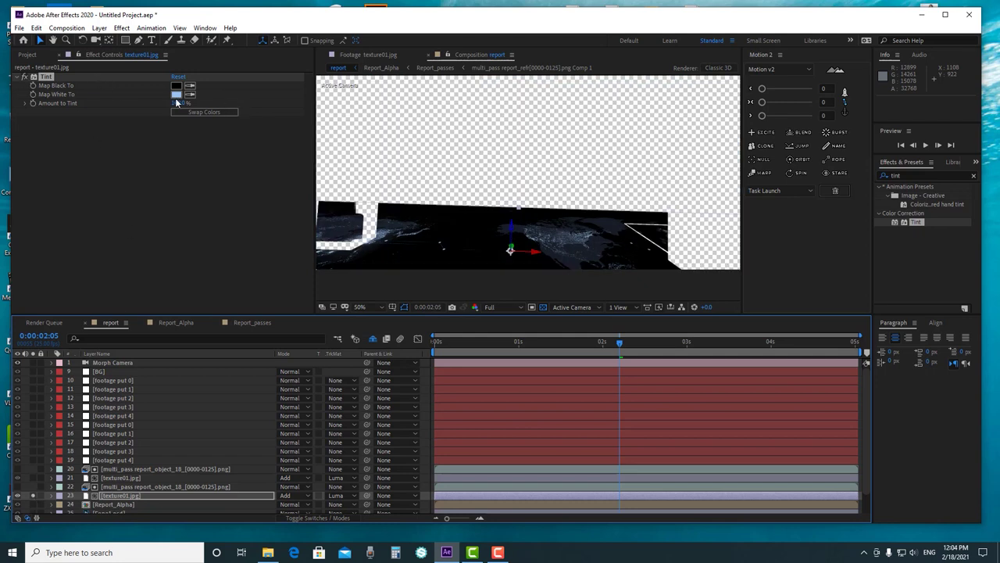
click(34, 496)
scroll(575, 266, down, 2)
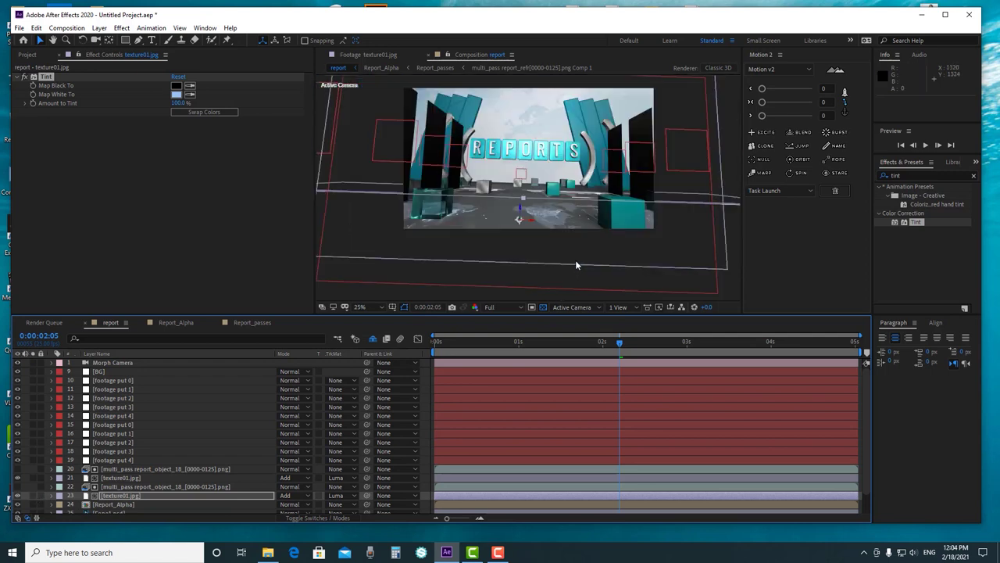
click(739, 245)
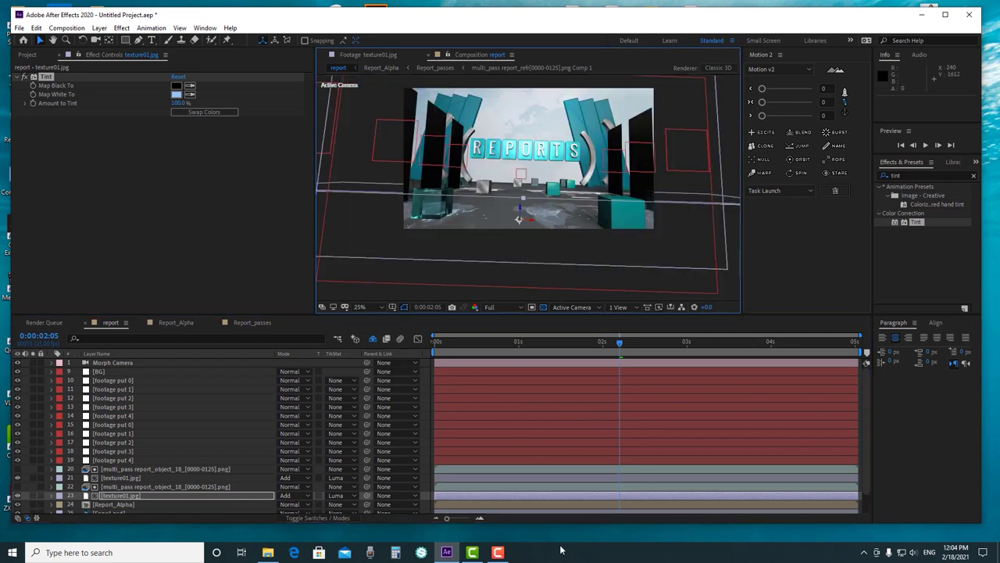
Sample a teal from the panels beside the REPORTS sign as the Tint effect's Map White To color, and deselect the layer
click(192, 94)
click(418, 211)
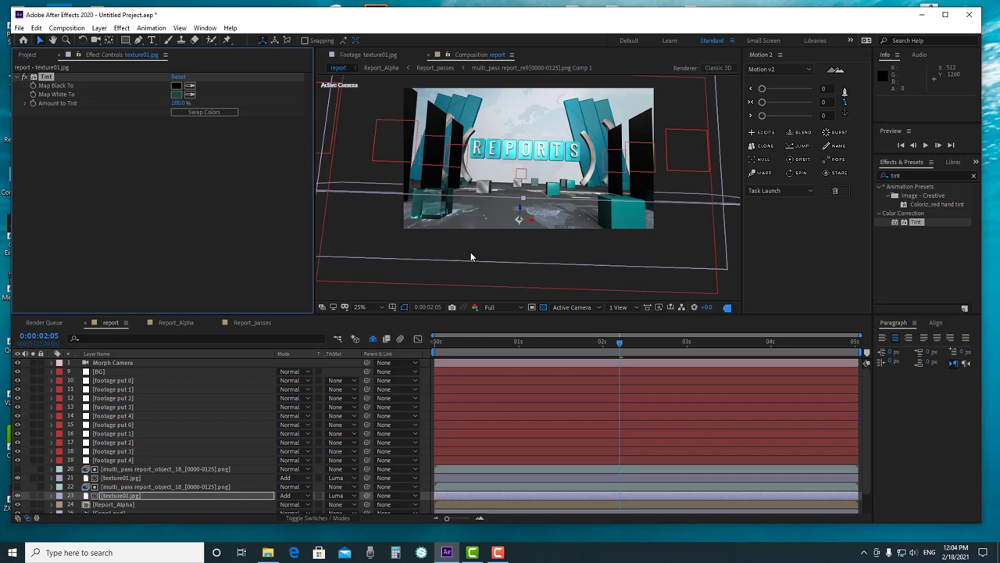
click(495, 284)
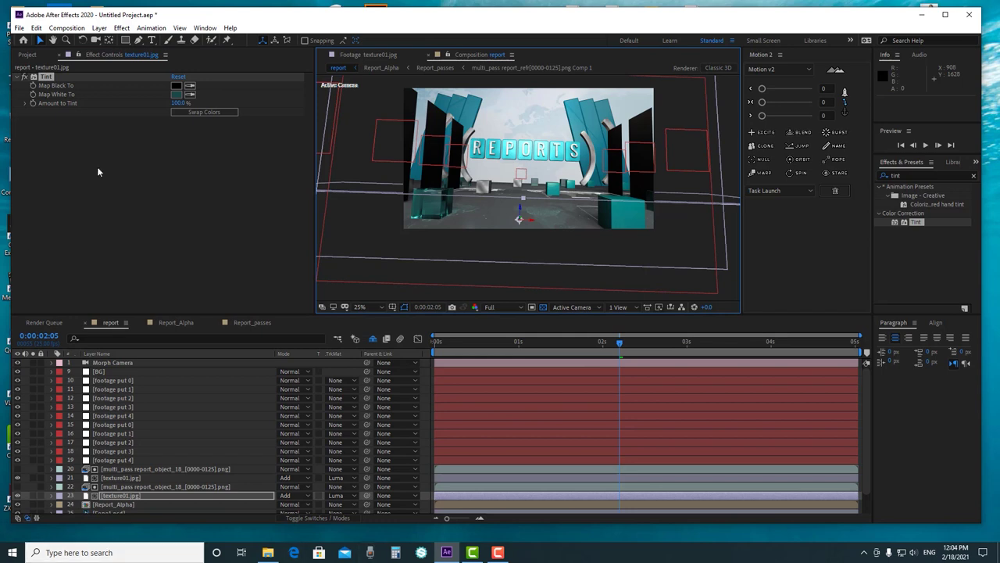
click(190, 94)
click(472, 110)
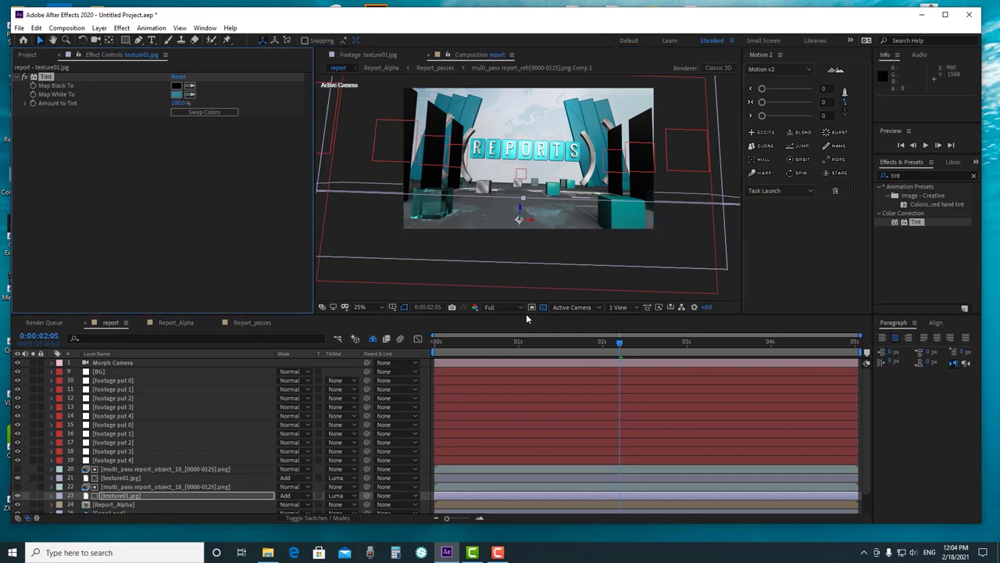
click(726, 150)
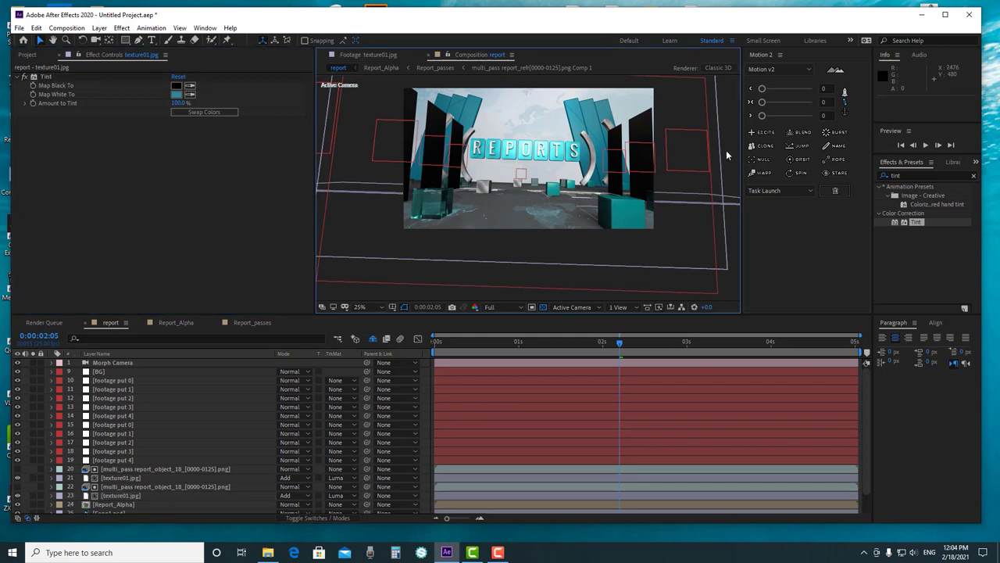
Examine the tinted floor and the REPORTS letters up close, temporarily isolating the Report_Alpha layer
scroll(539, 187, up, 2)
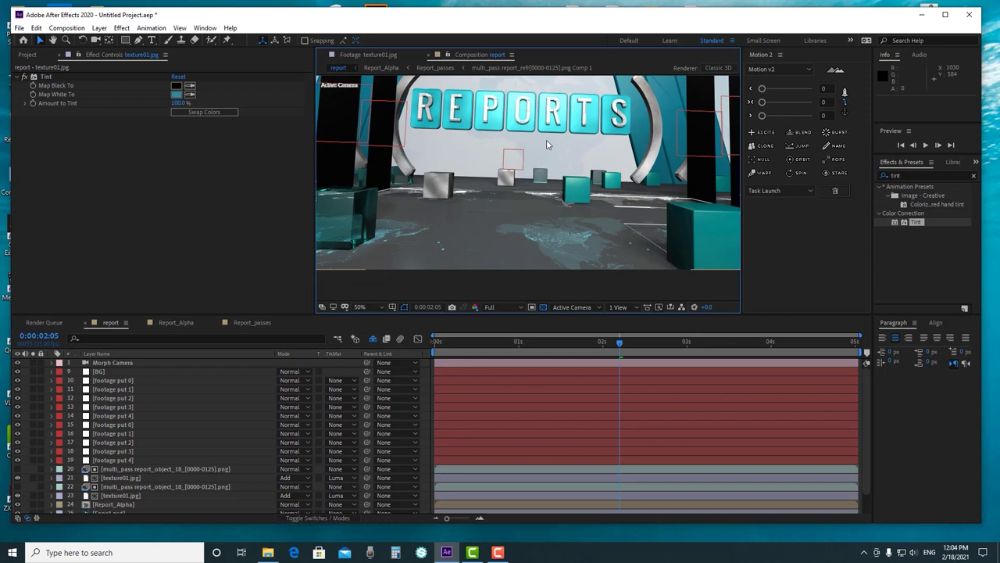
drag(538, 113, 534, 156)
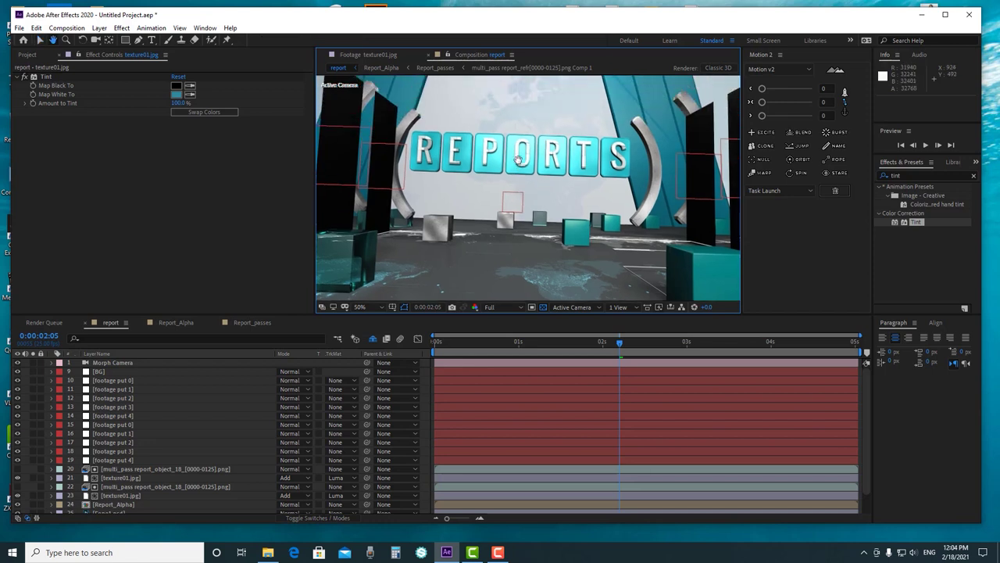
scroll(534, 157, up, 1)
scroll(534, 156, up, 1)
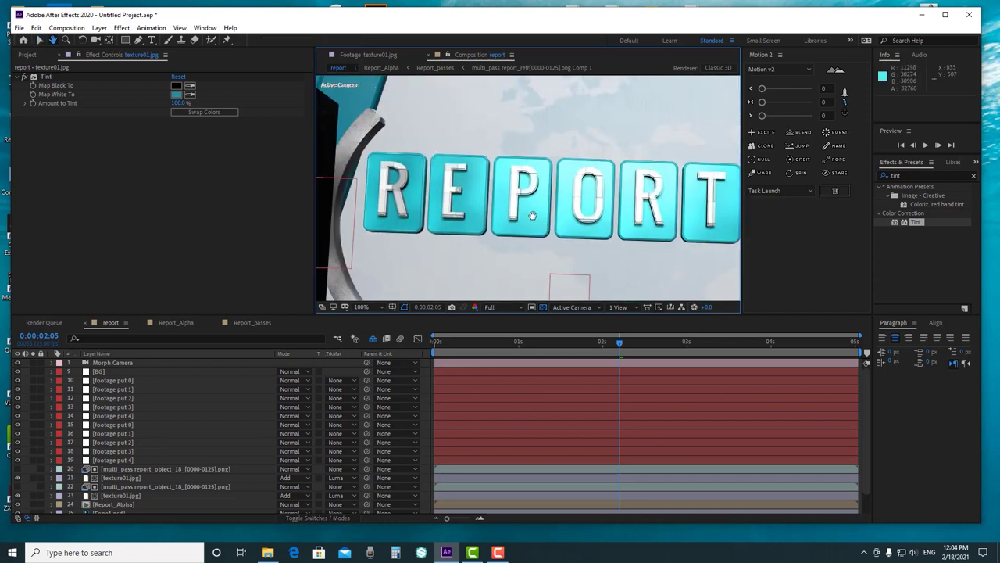
scroll(100, 505, down, 1)
click(109, 482)
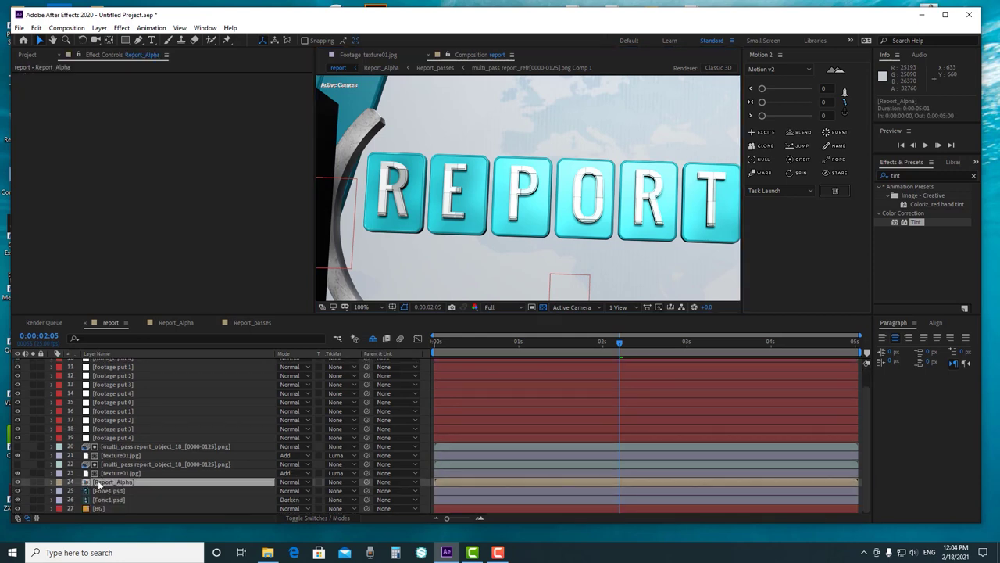
click(32, 482)
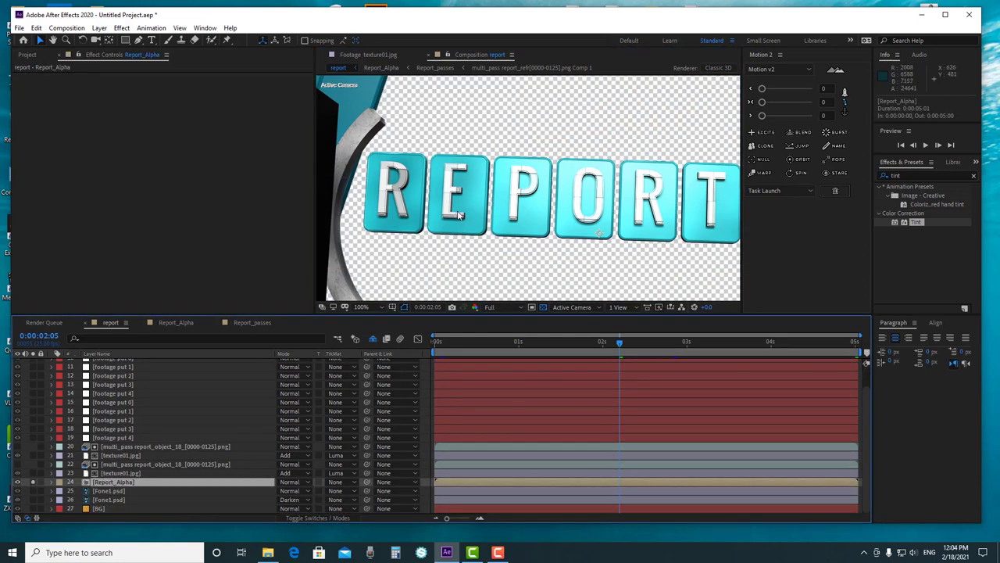
click(32, 482)
scroll(639, 232, down, 4)
scroll(639, 231, up, 4)
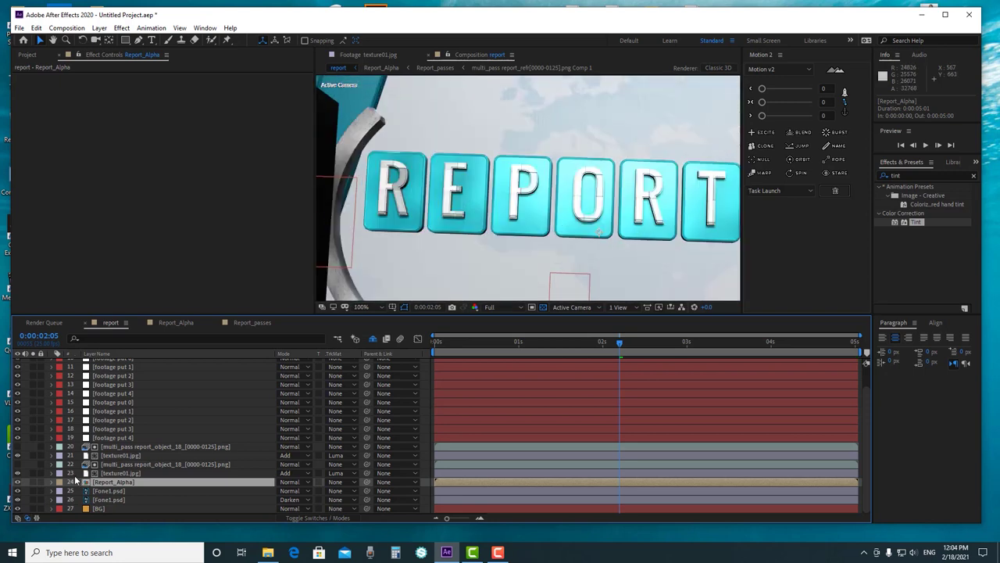
Look through the project's multi-pass PNG sequences and open the Report_Alpha composition from its layer, leaving that layer unsoloed
click(32, 482)
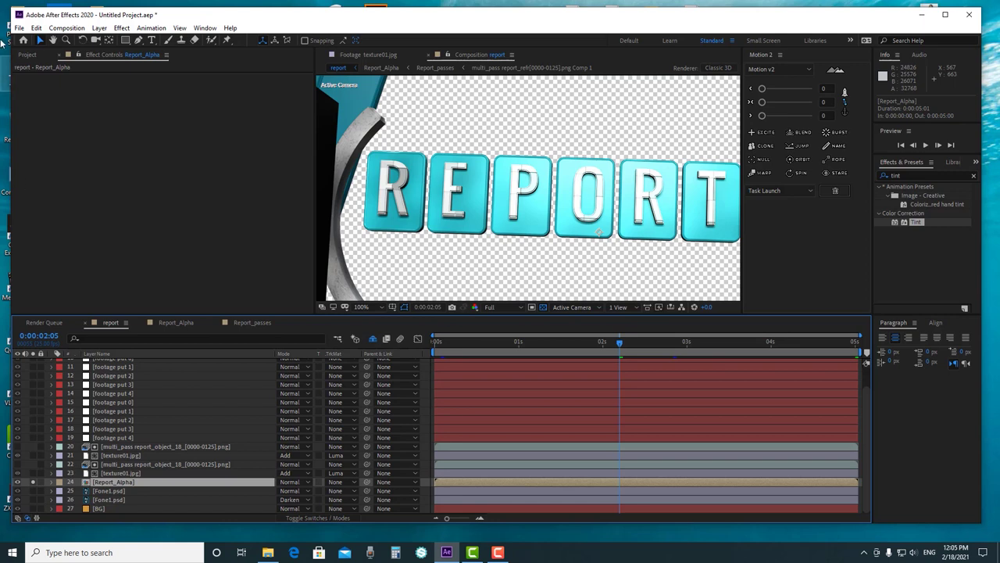
click(27, 56)
scroll(77, 248, down, 2)
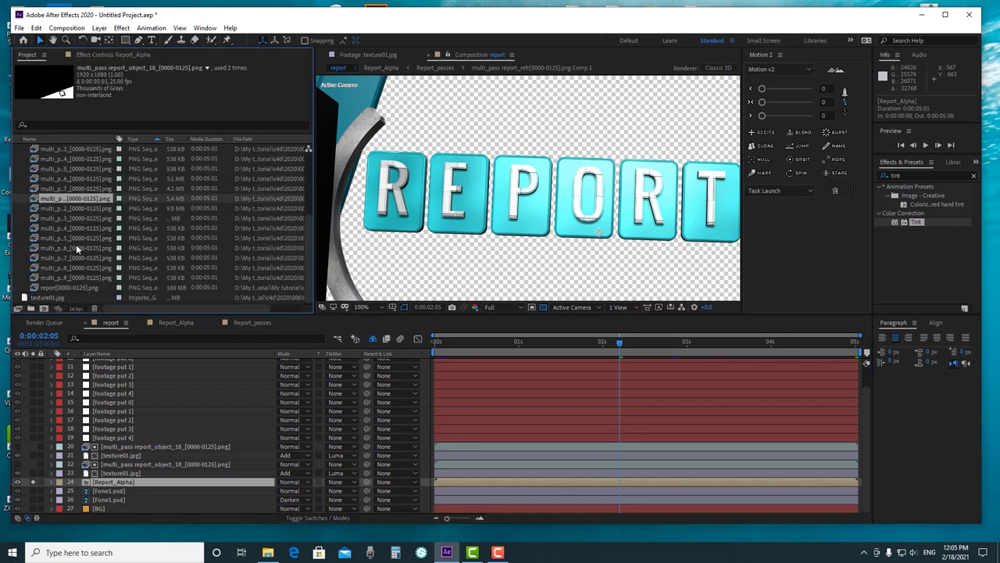
click(32, 481)
double_click(104, 483)
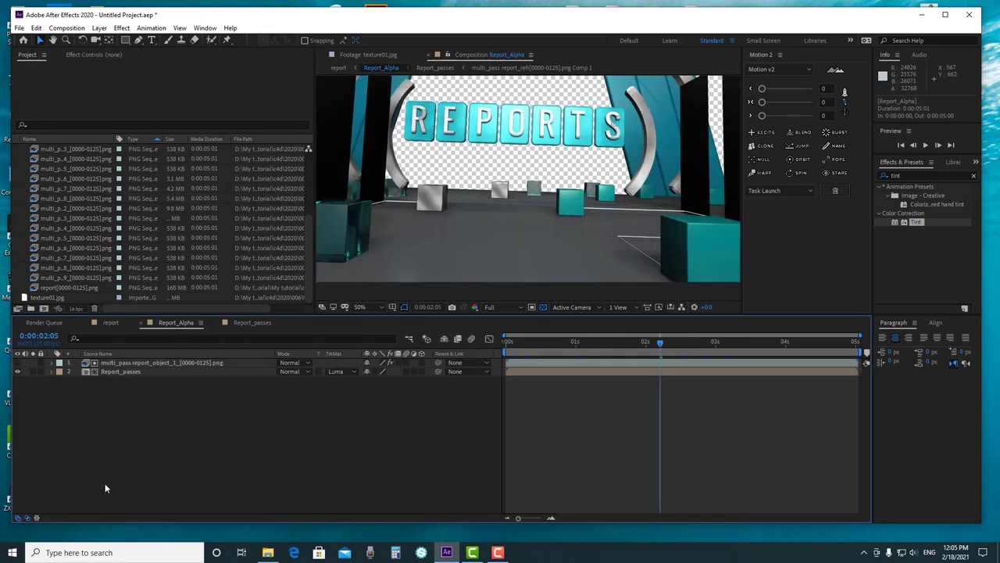
Duplicate the Report_passes layer and place the copy at the top of the Report_Alpha layer stack
scroll(554, 273, down, 3)
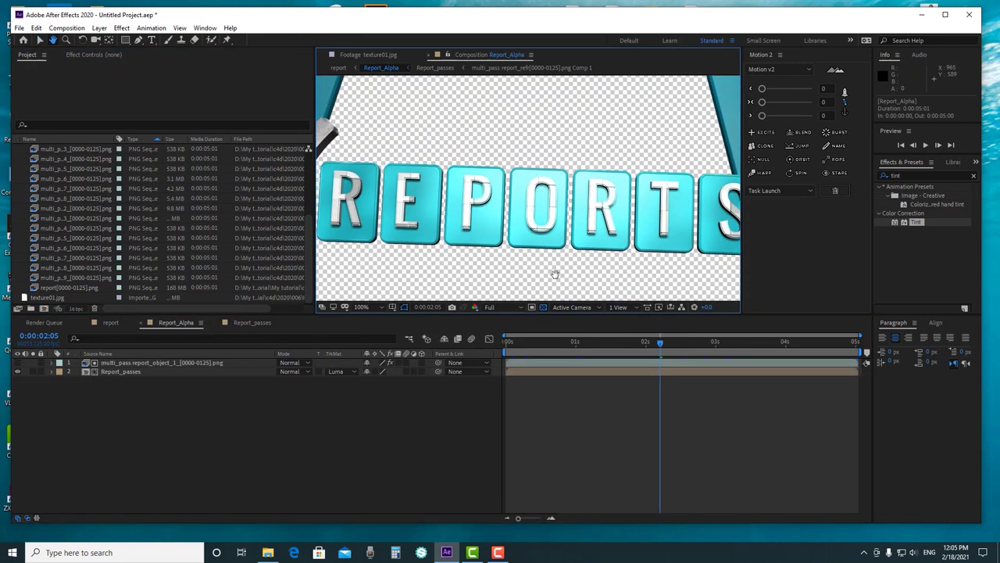
scroll(582, 225, up, 2)
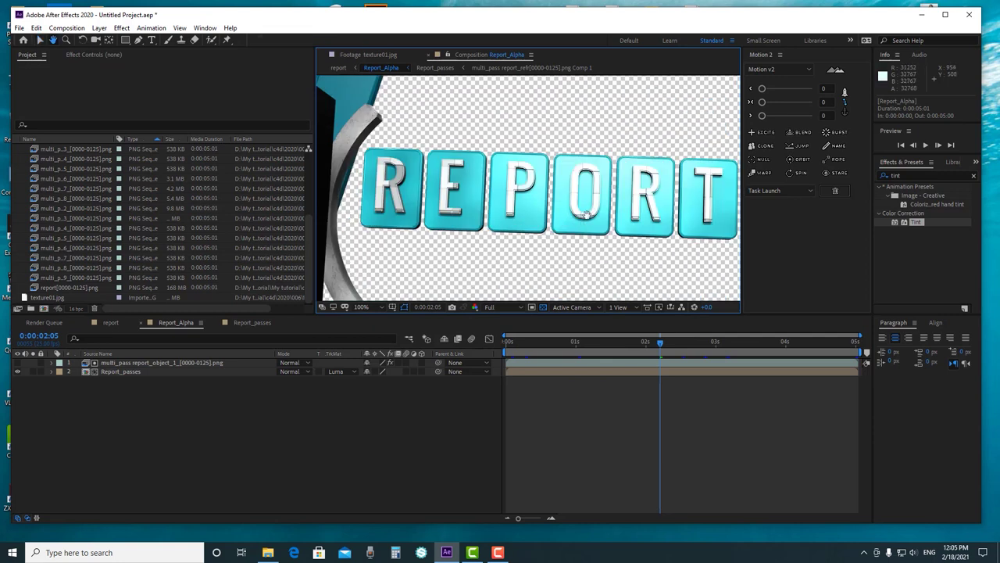
key(v)
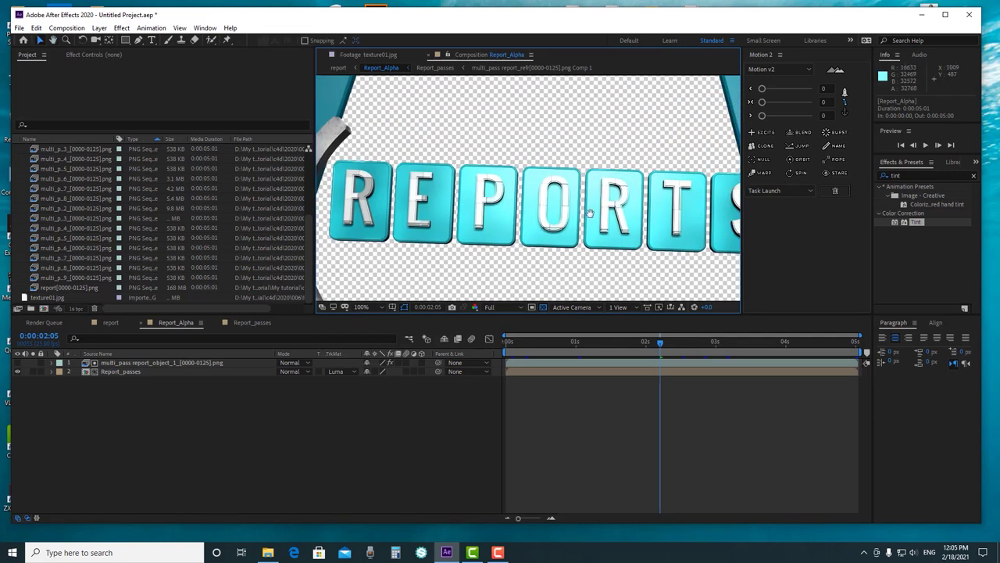
scroll(442, 210, down, 2)
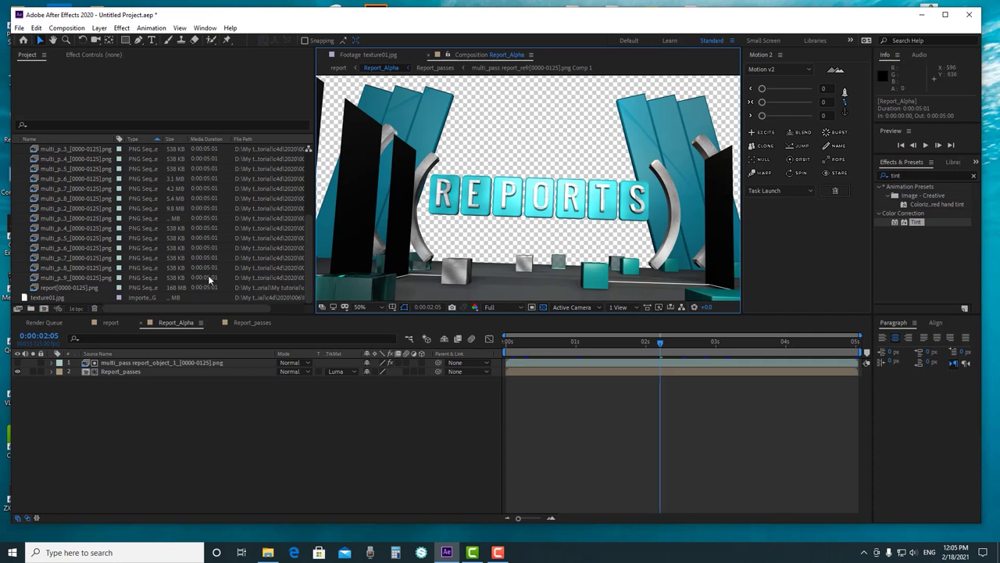
click(118, 374)
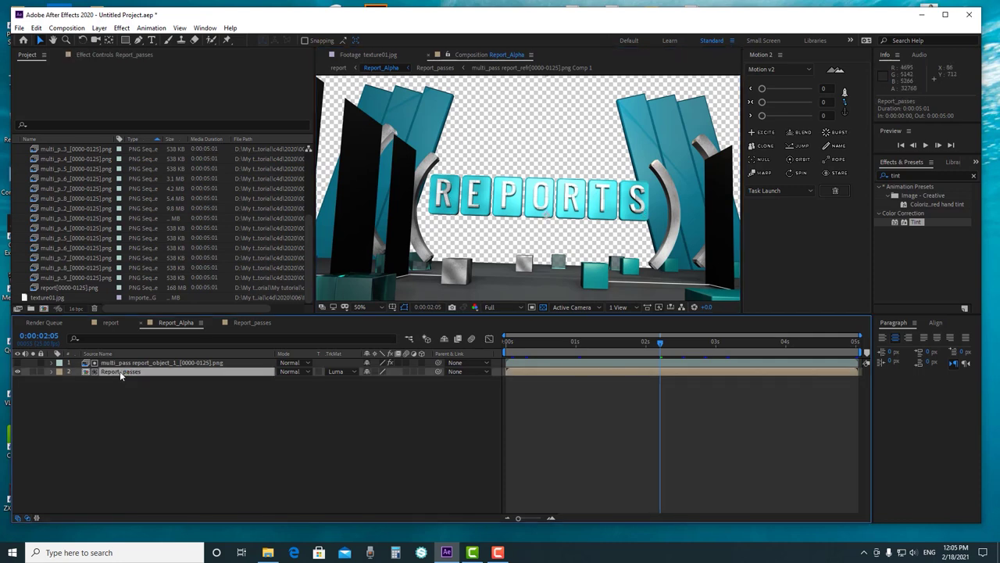
key(ctrl+d)
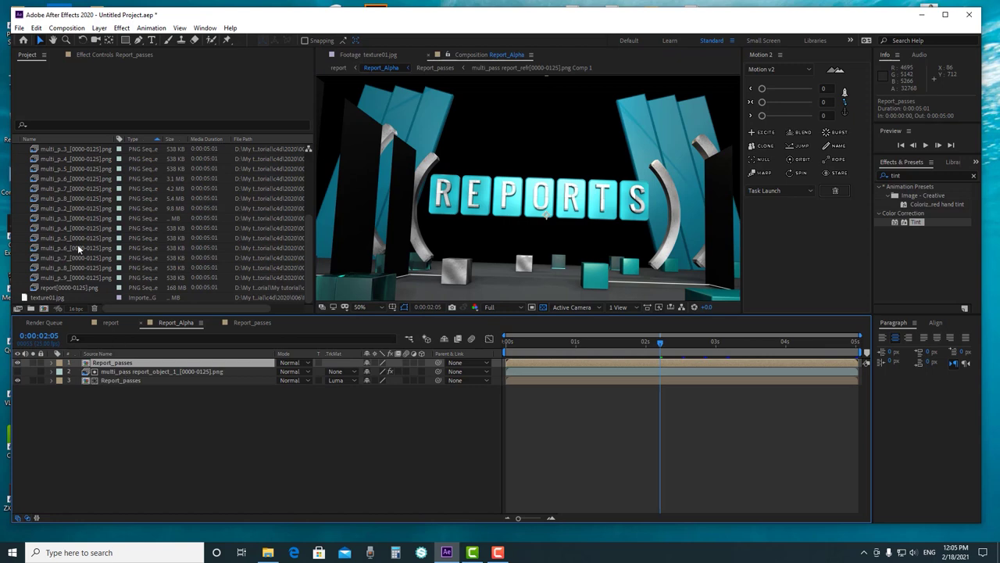
Preview the object mask sequences in the Special Passes folder, checking which scene elements each one isolates and looking for the REPORTS letters
scroll(70, 183, up, 1)
click(75, 179)
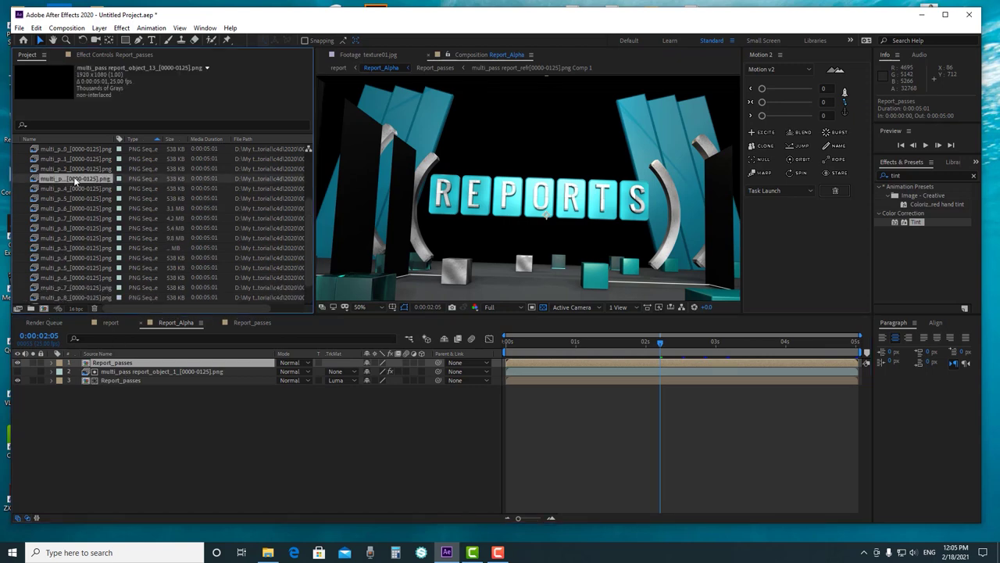
scroll(75, 179, up, 3)
double_click(72, 215)
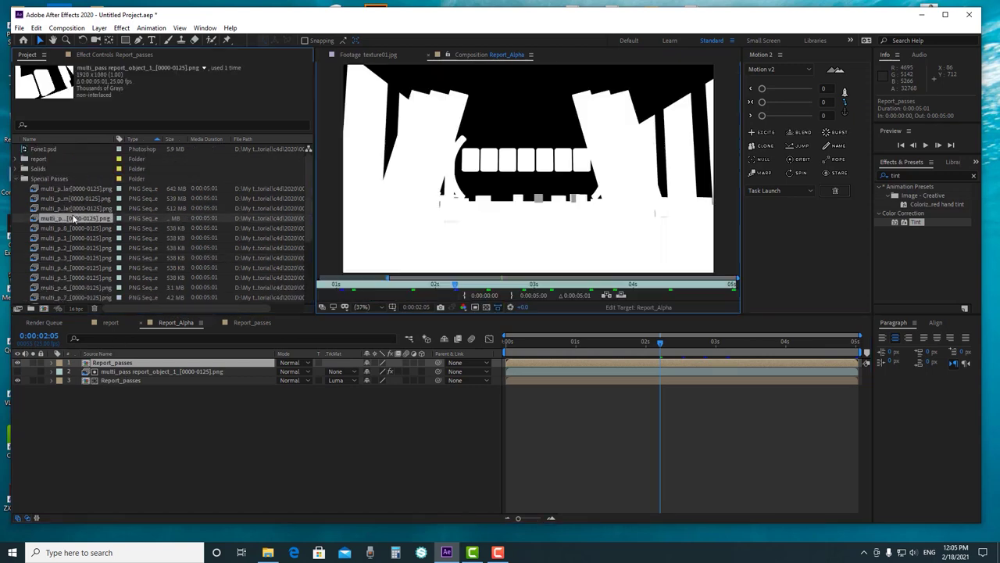
click(86, 209)
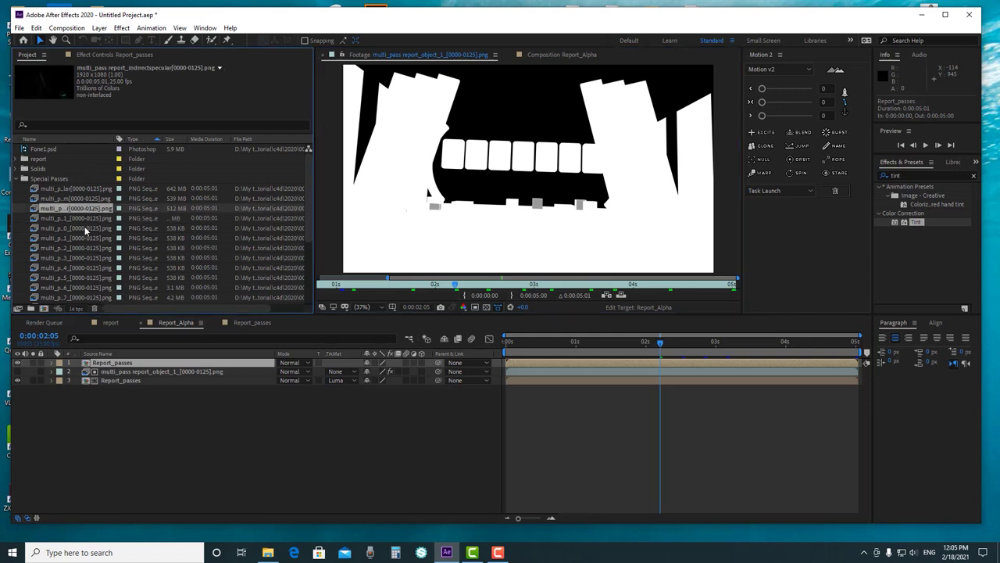
double_click(86, 227)
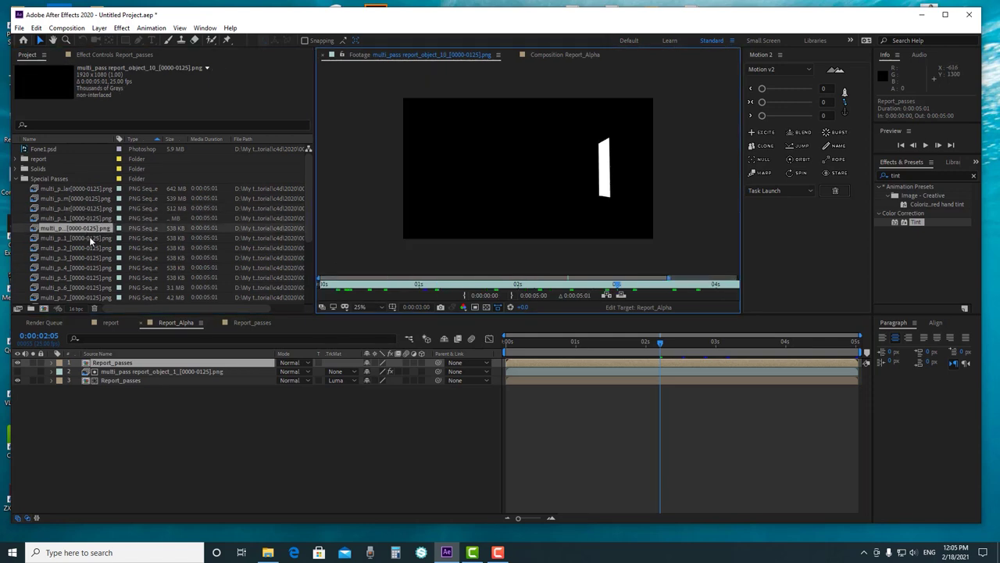
double_click(89, 237)
double_click(86, 248)
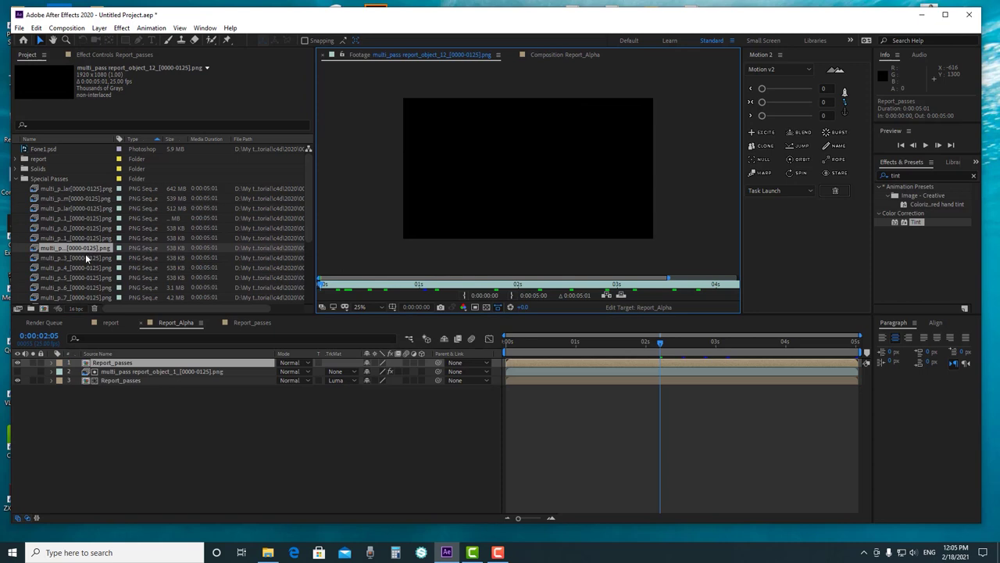
double_click(86, 256)
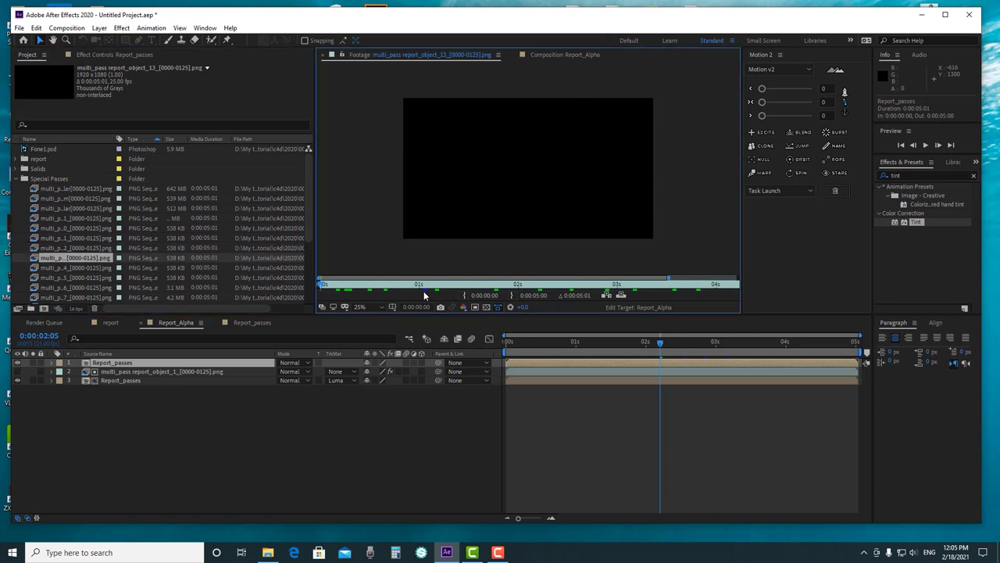
click(509, 289)
scroll(77, 214, down, 2)
double_click(75, 215)
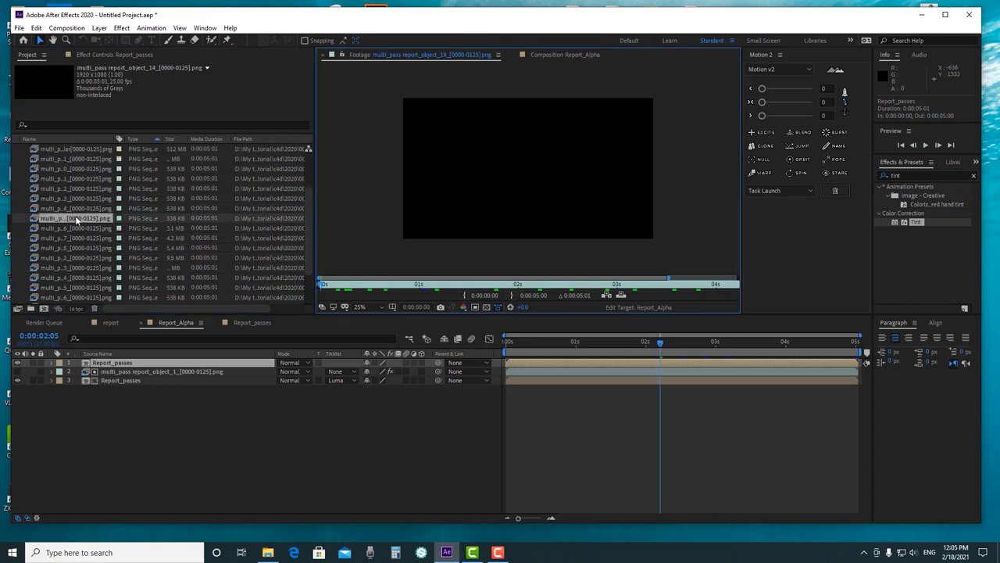
double_click(78, 226)
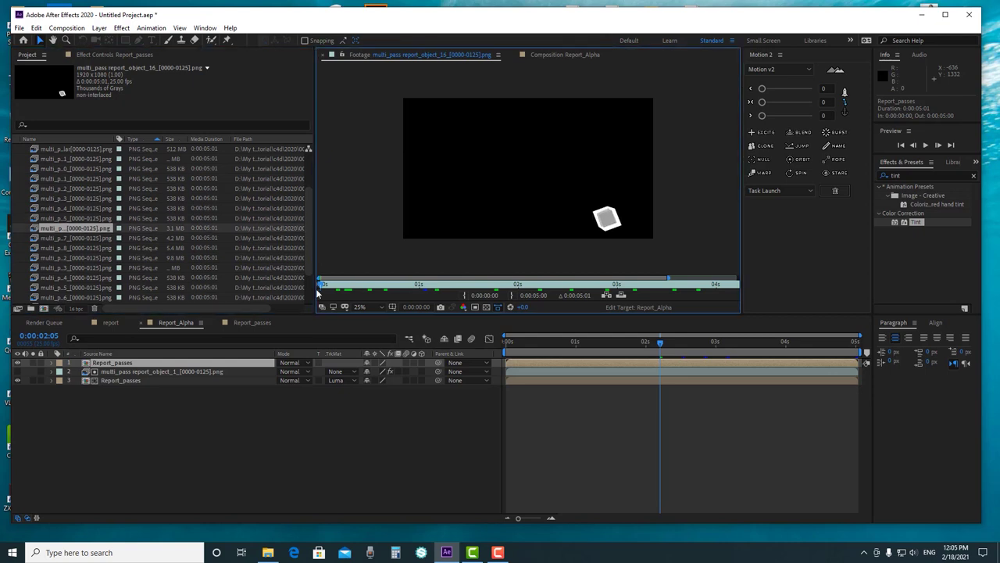
double_click(77, 248)
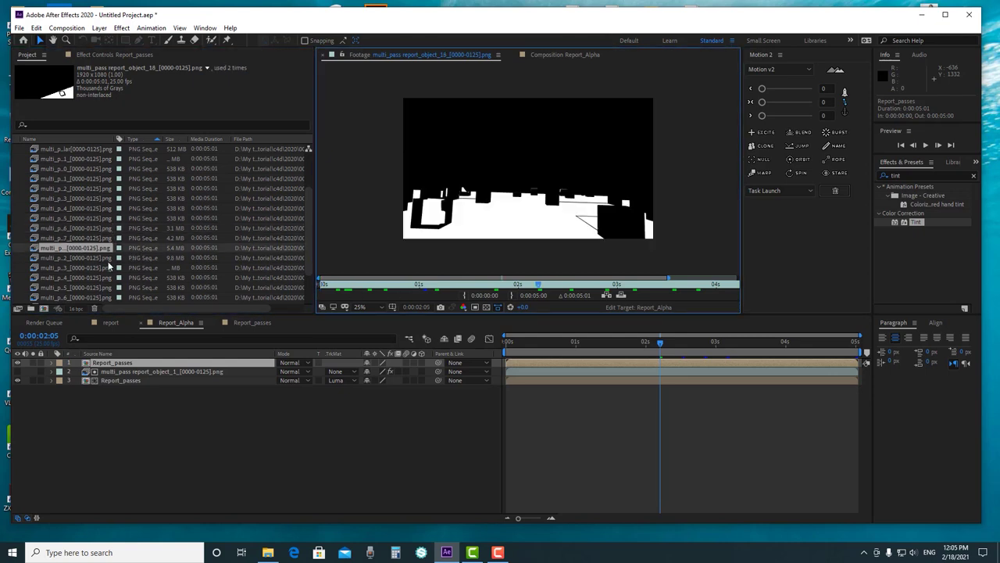
double_click(108, 258)
click(381, 285)
drag(430, 299, 514, 294)
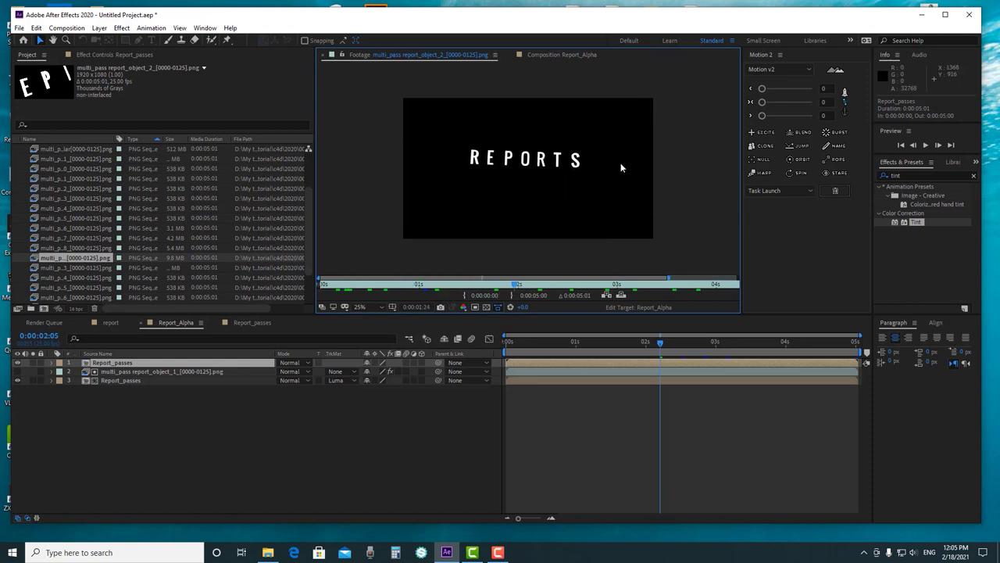
Add the multi_pass report_object_2 sequence above the duplicated Report_passes layer as its luma matte and hide the matte layer
drag(85, 256, 137, 364)
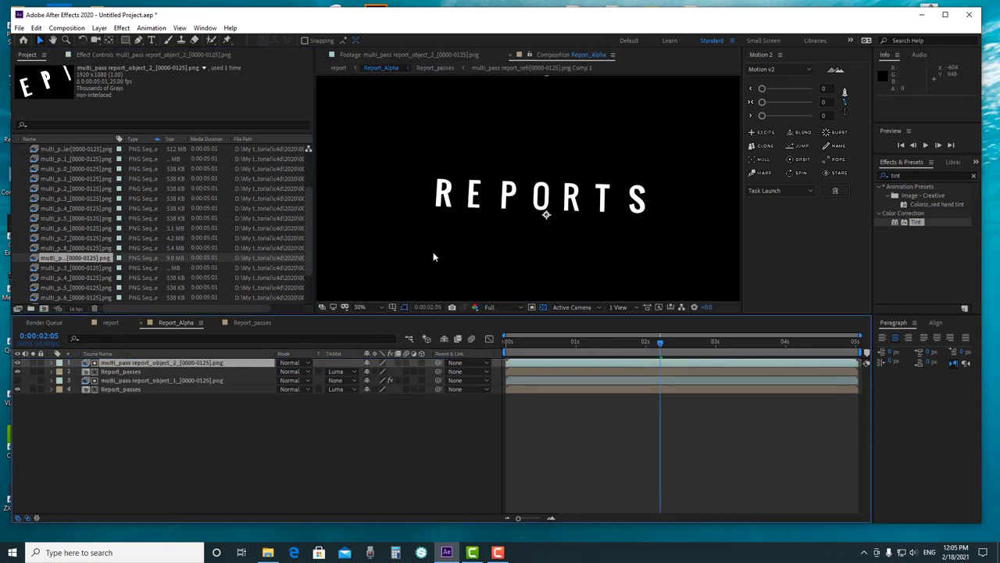
key(slash)
click(17, 364)
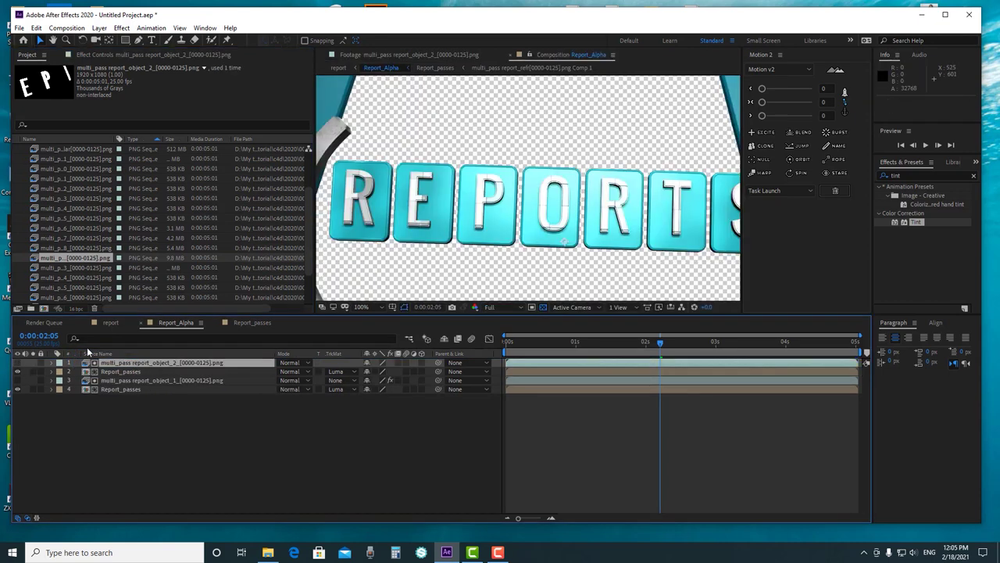
Find the Curves effect and apply it to the upper Report_passes layer
click(134, 371)
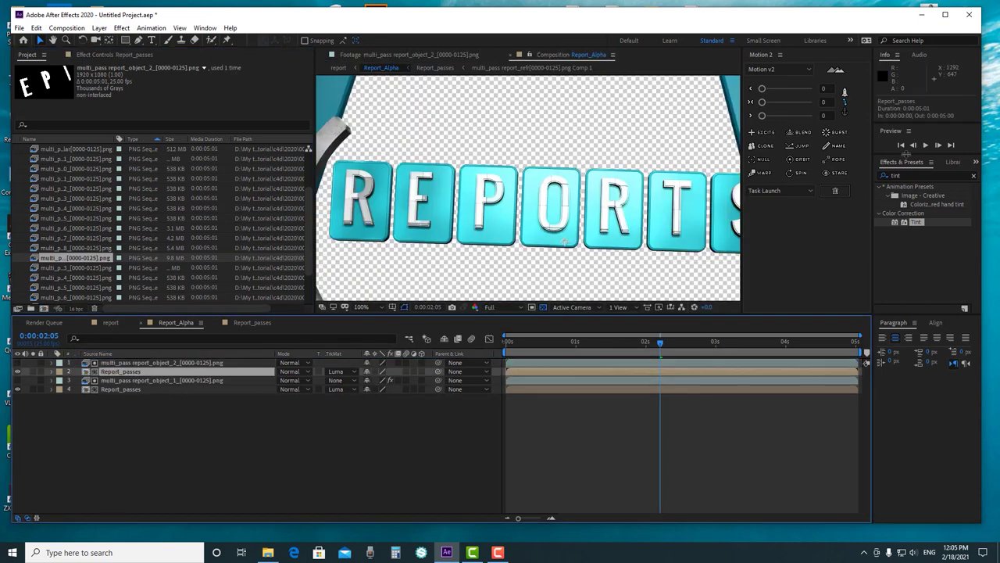
drag(908, 175, 885, 175)
text(cur)
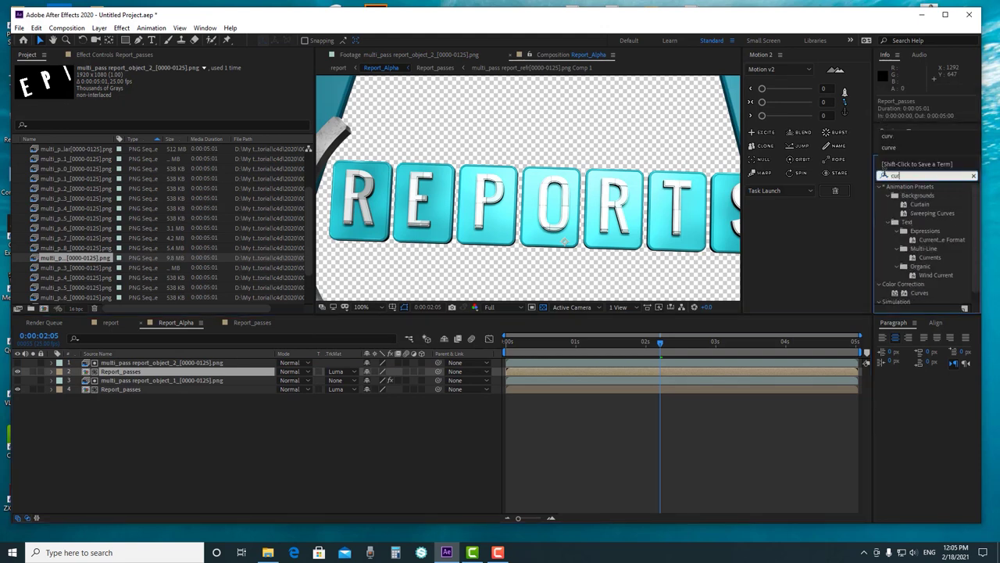
drag(925, 296, 225, 375)
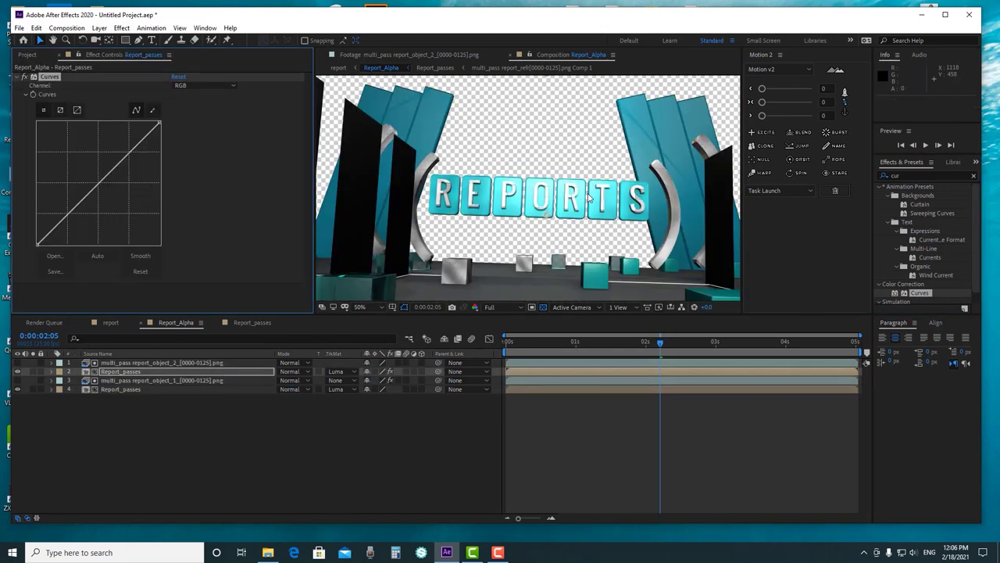
Try a strongly lowered RGB curve and a strongly raised Red curve on the letters, with the transparency grid turned off
drag(105, 178, 145, 218)
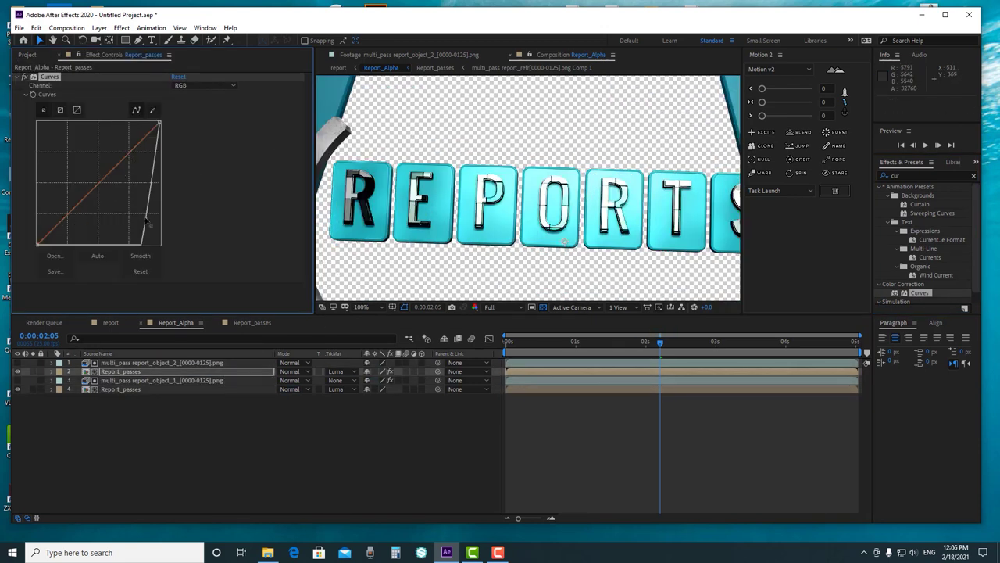
click(543, 306)
scroll(585, 221, down, 2)
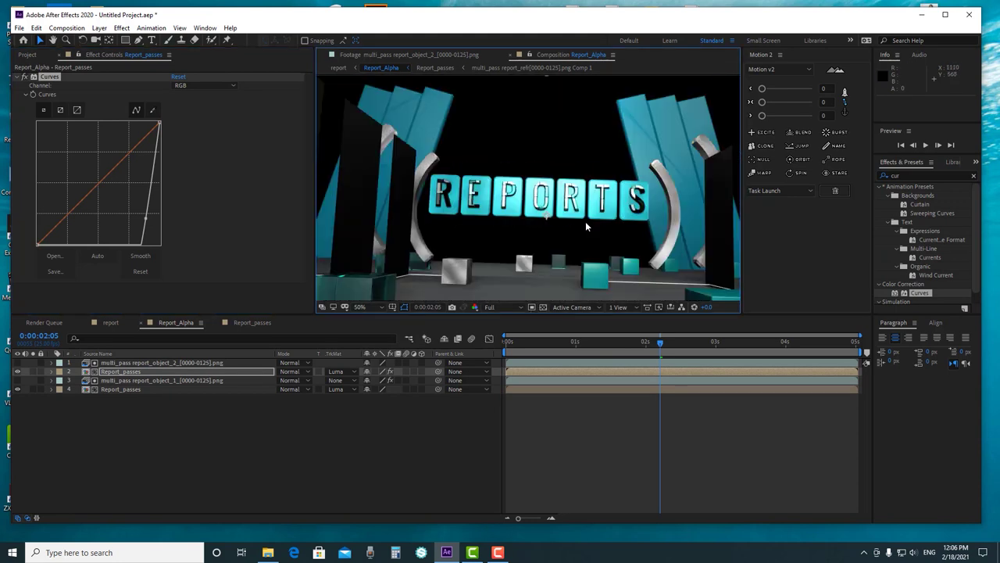
drag(104, 173, 57, 160)
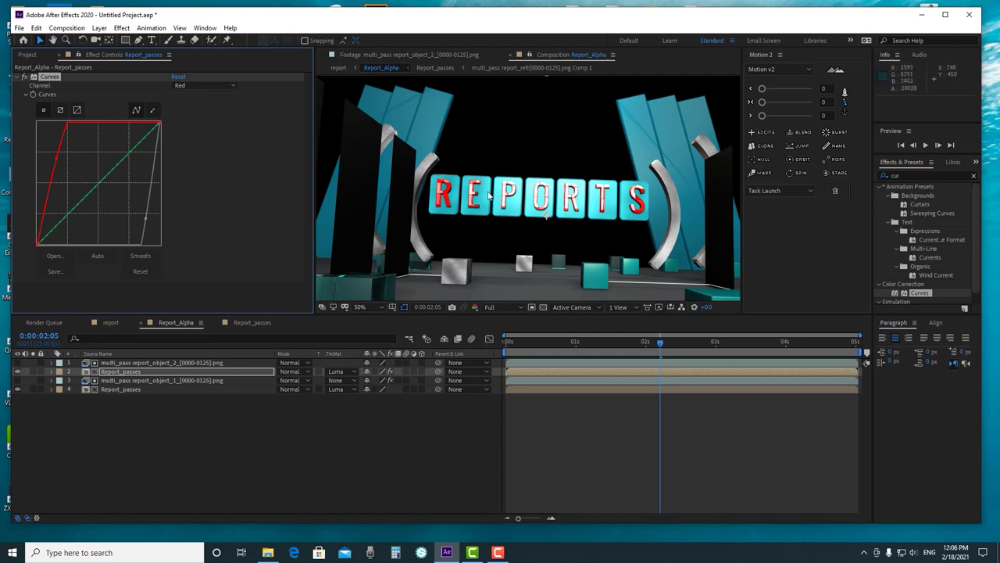
Toggle the visibility of the upper Report_passes layer and its object_2 matte to examine which part of the image the curves affect
click(19, 372)
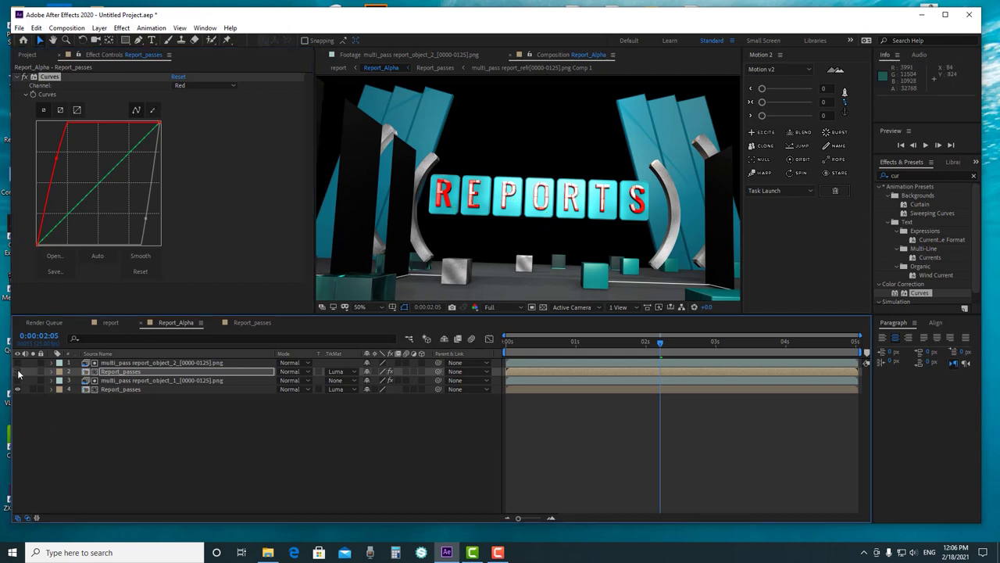
click(19, 372)
click(154, 363)
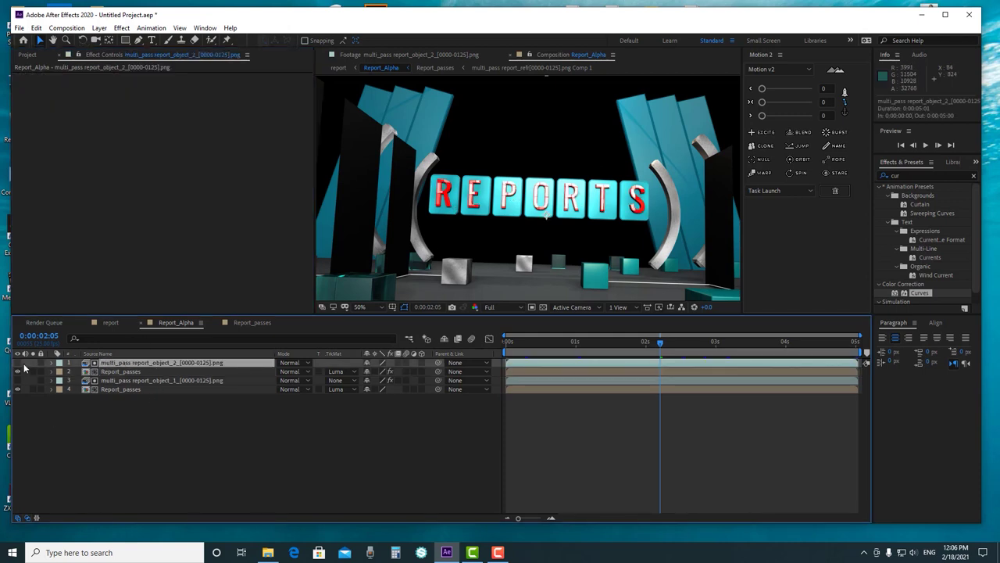
click(18, 362)
click(18, 362)
scroll(596, 201, up, 1)
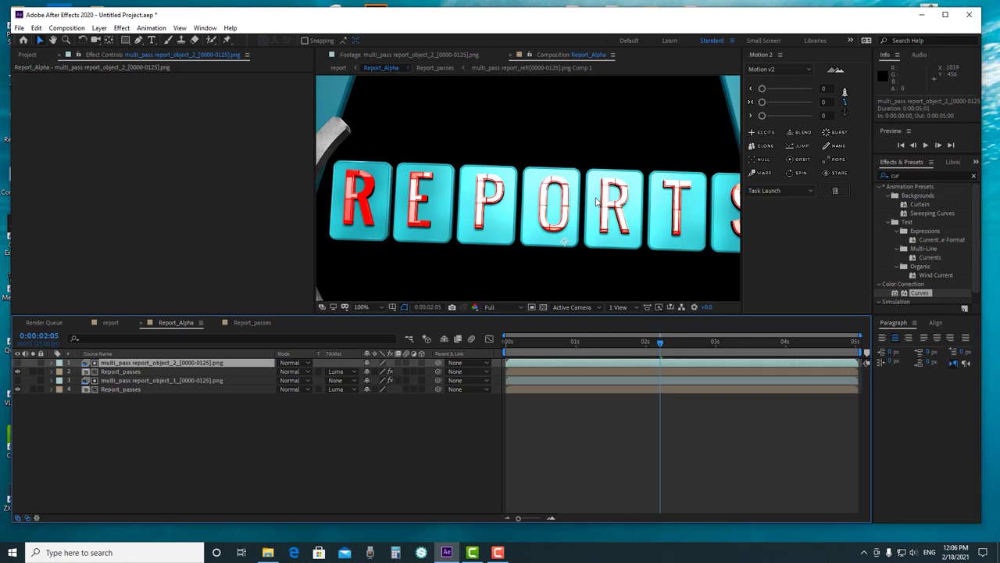
scroll(596, 201, down, 1)
scroll(596, 202, up, 1)
Reset the Red and RGB curves on the upper Report_passes layer
click(109, 371)
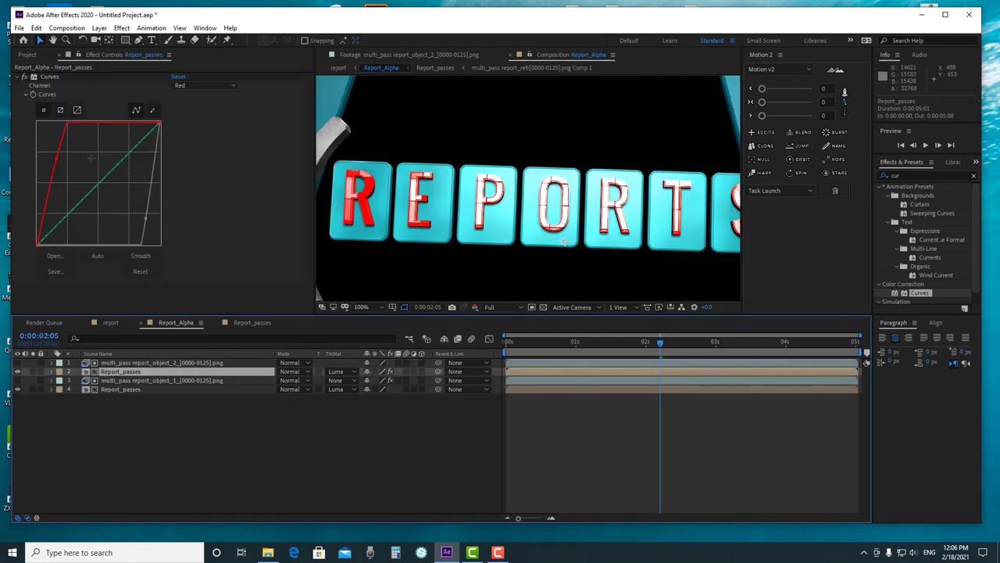
click(132, 278)
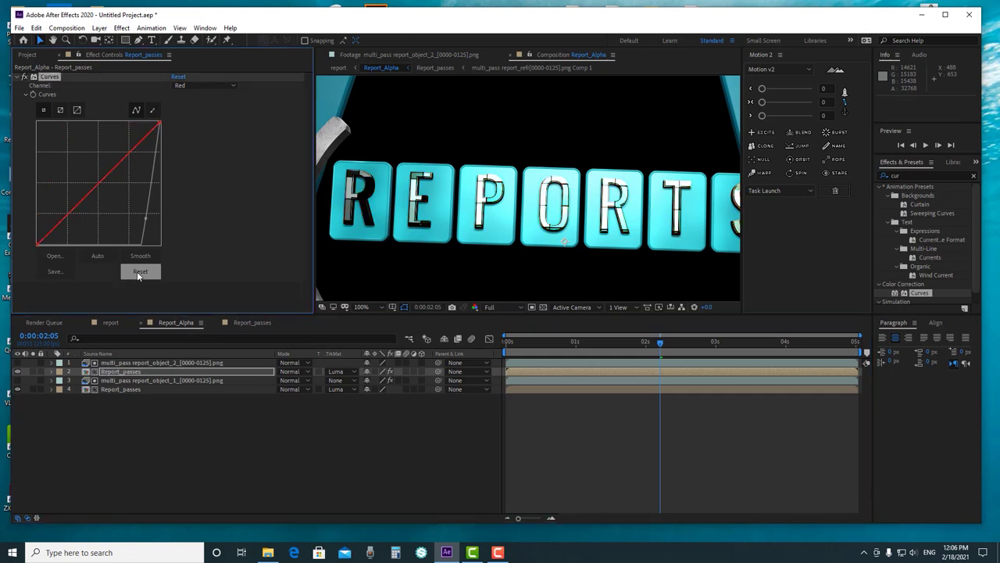
click(218, 84)
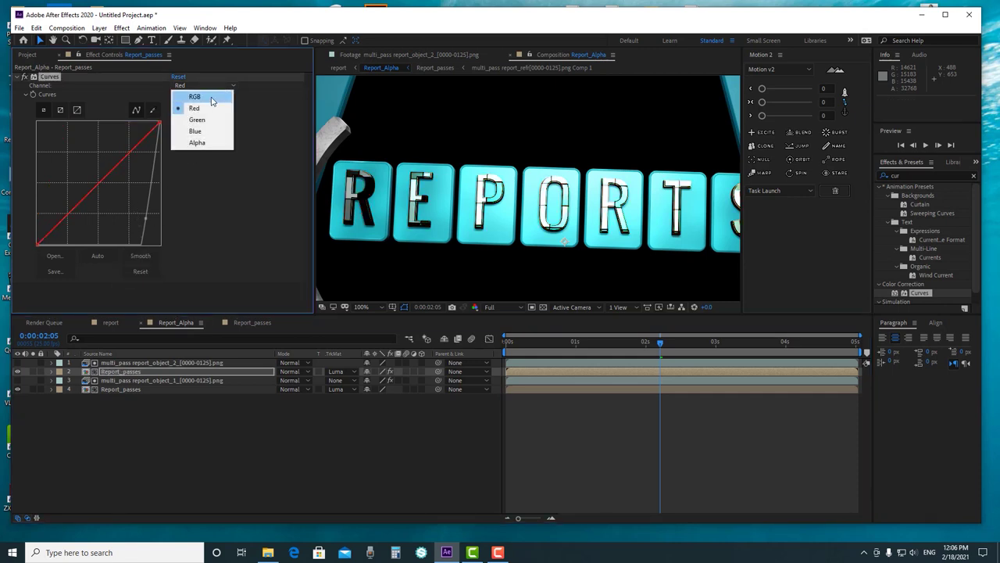
click(211, 99)
click(141, 271)
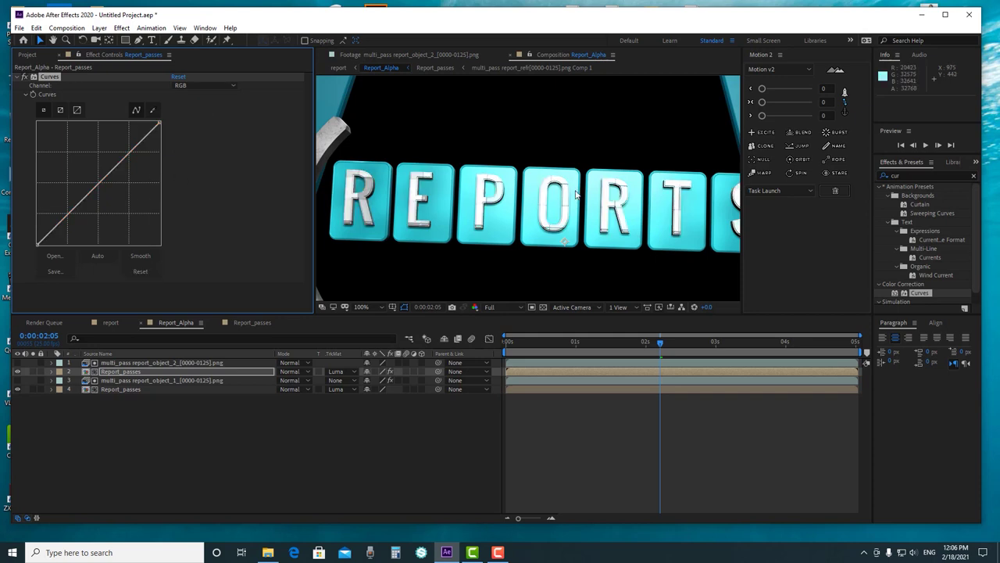
Pull the midpoint of the RGB curve slightly downward to darken the REPORTS letters and deepen their contrast
scroll(576, 194, up, 2)
drag(108, 182, 115, 183)
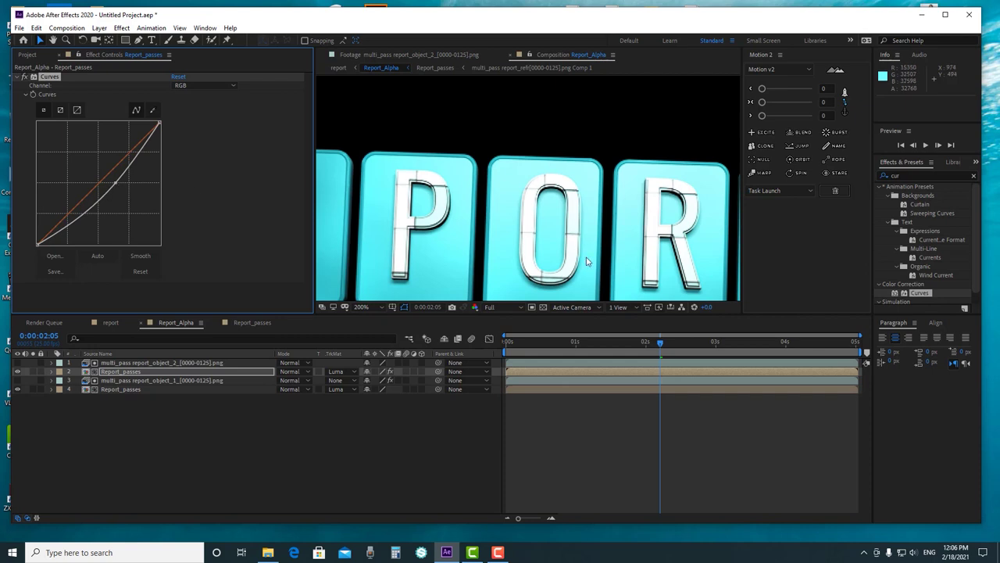
scroll(588, 261, down, 4)
drag(115, 183, 119, 185)
scroll(592, 213, up, 1)
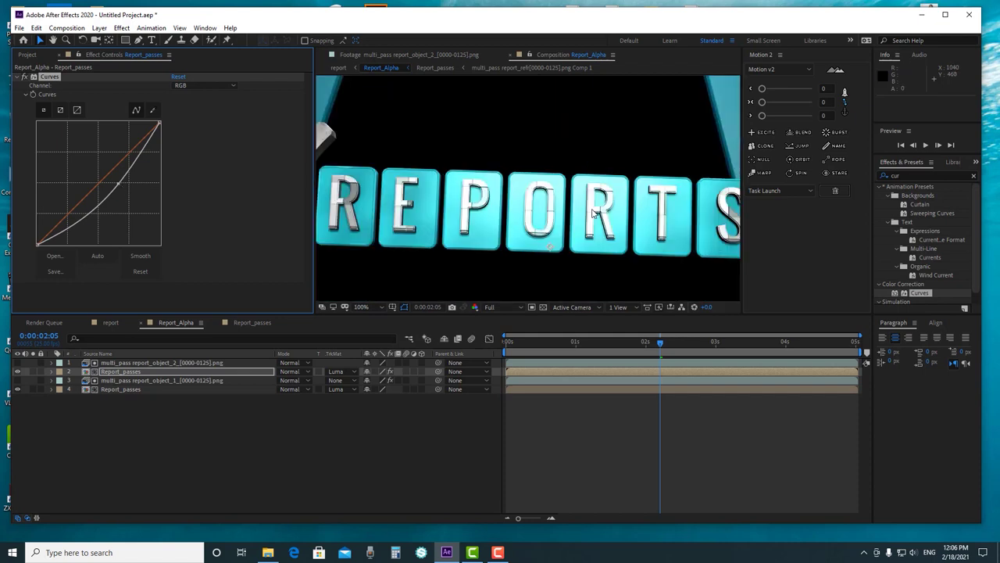
key(period)
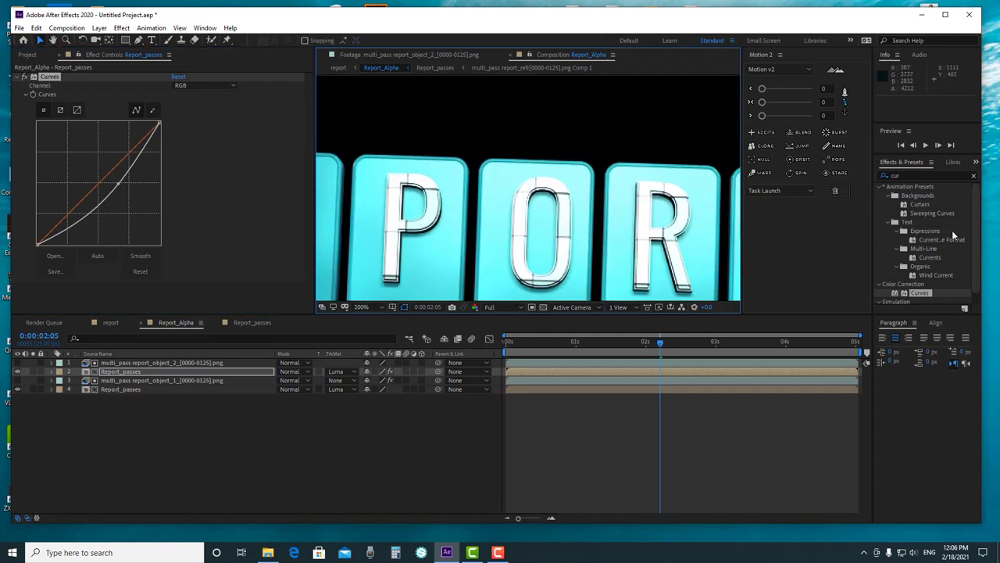
Apply the Tint effect to the upper Report_passes layer that isolates the REPORTS letters
double_click(906, 177)
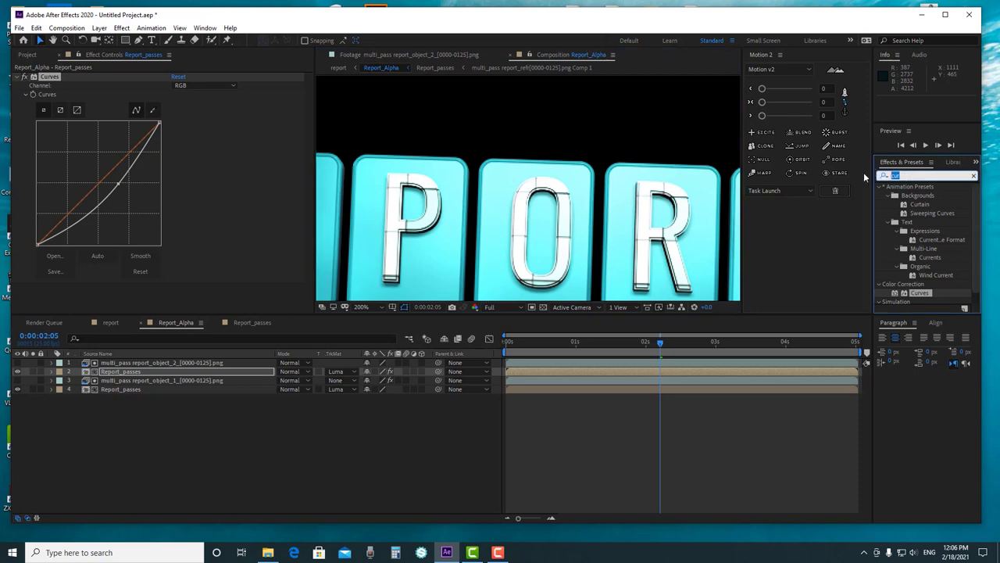
text(tint)
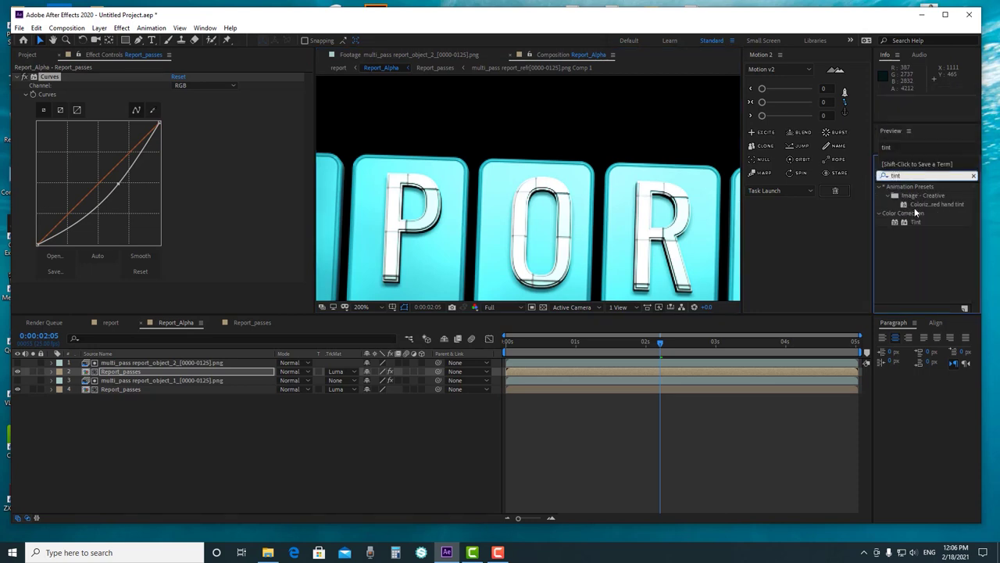
drag(917, 225, 149, 372)
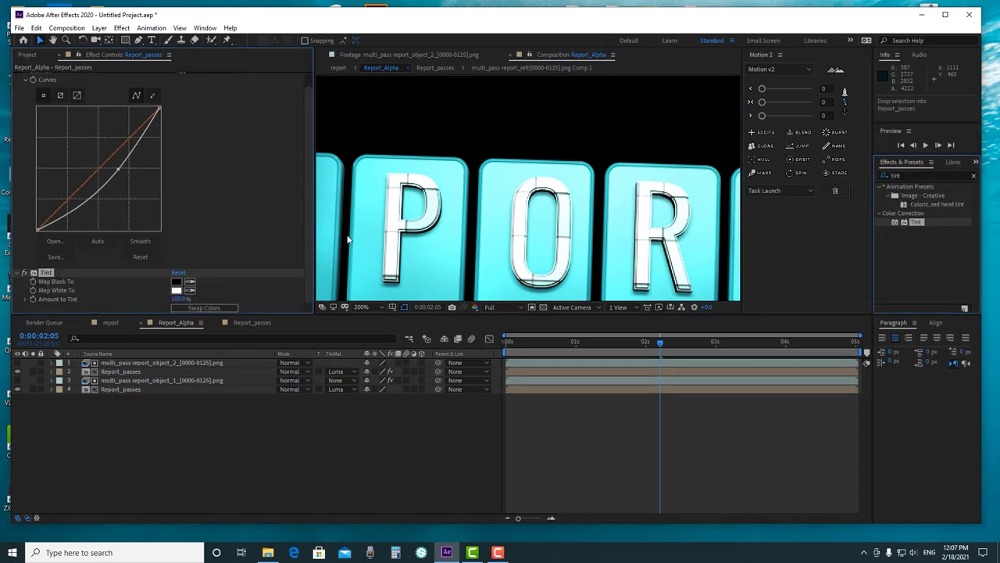
key(comma)
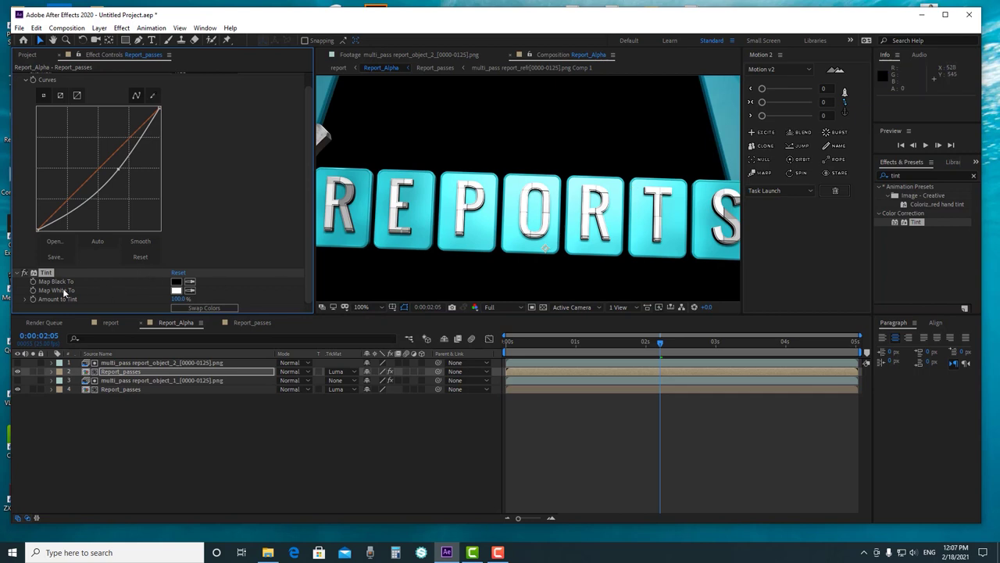
Set the Tint effect's Map White To color to a light sky blue
click(176, 290)
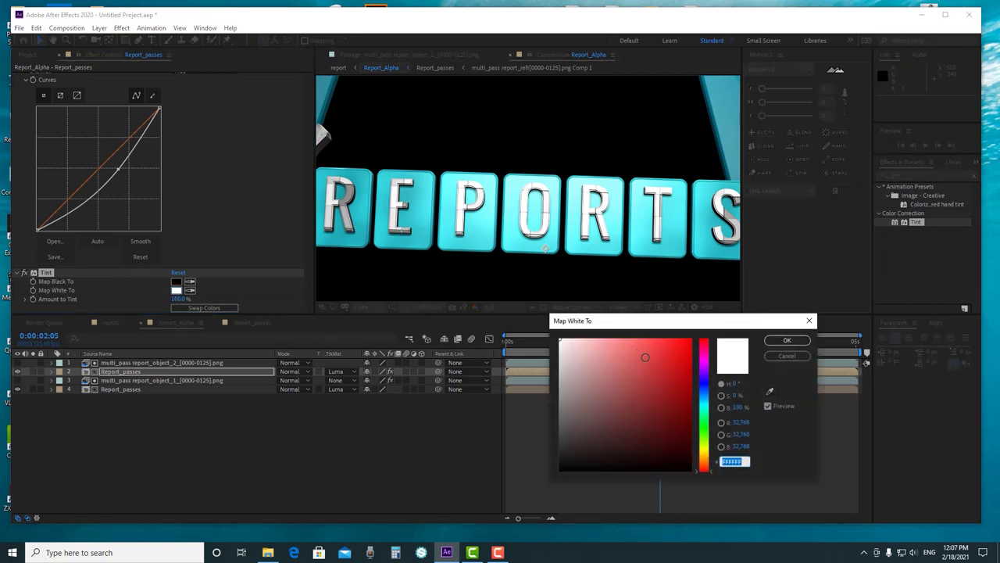
click(644, 357)
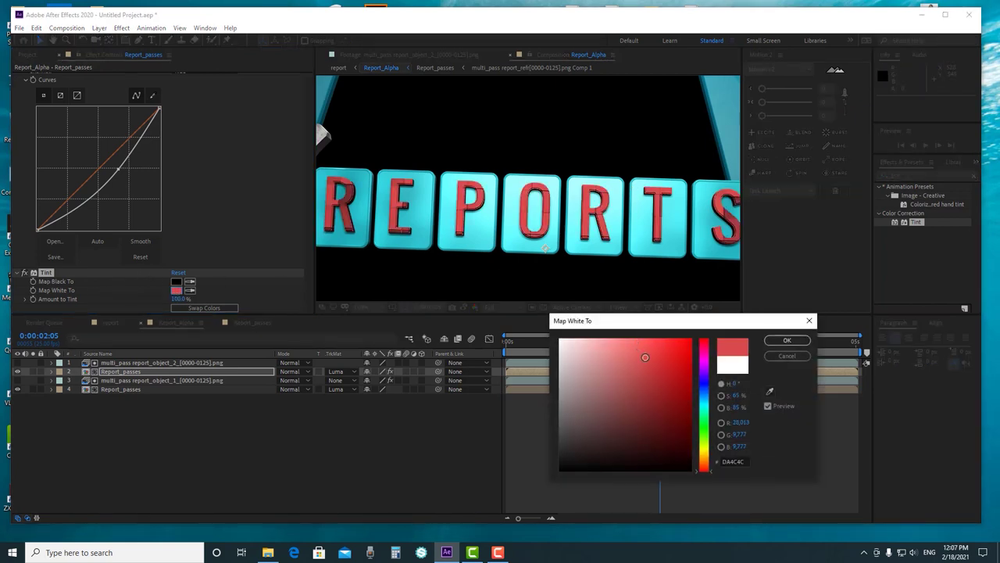
click(703, 396)
mouse_move(618, 351)
mouse_down()
mouse_move(604, 338)
mouse_move(632, 338)
mouse_up()
click(787, 340)
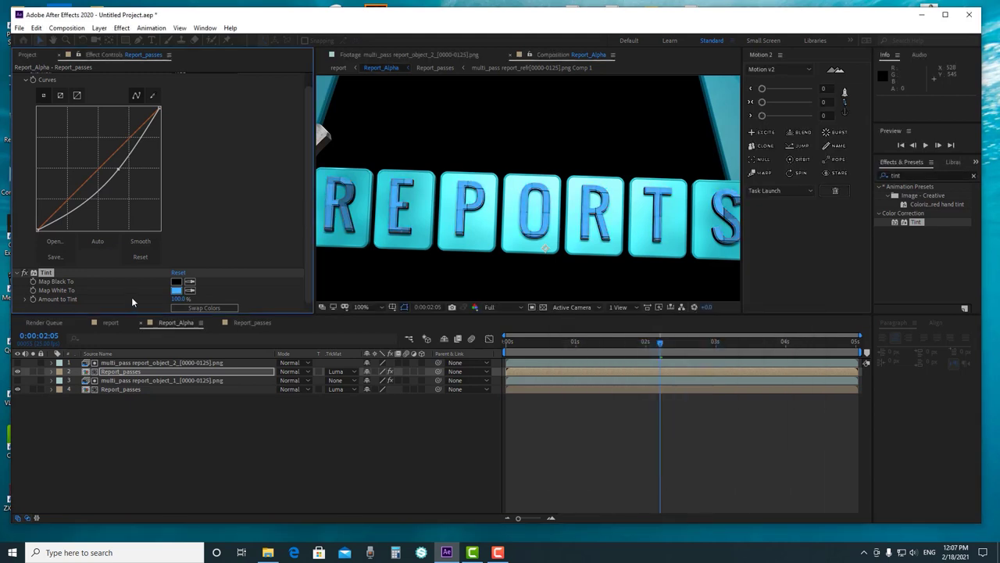
Reduce the Amount to Tint strongly so only a faint blue colors the REPORTS letters
drag(180, 298, 129, 302)
scroll(469, 208, down, 3)
scroll(468, 208, up, 3)
drag(544, 207, 596, 200)
scroll(625, 202, down, 1)
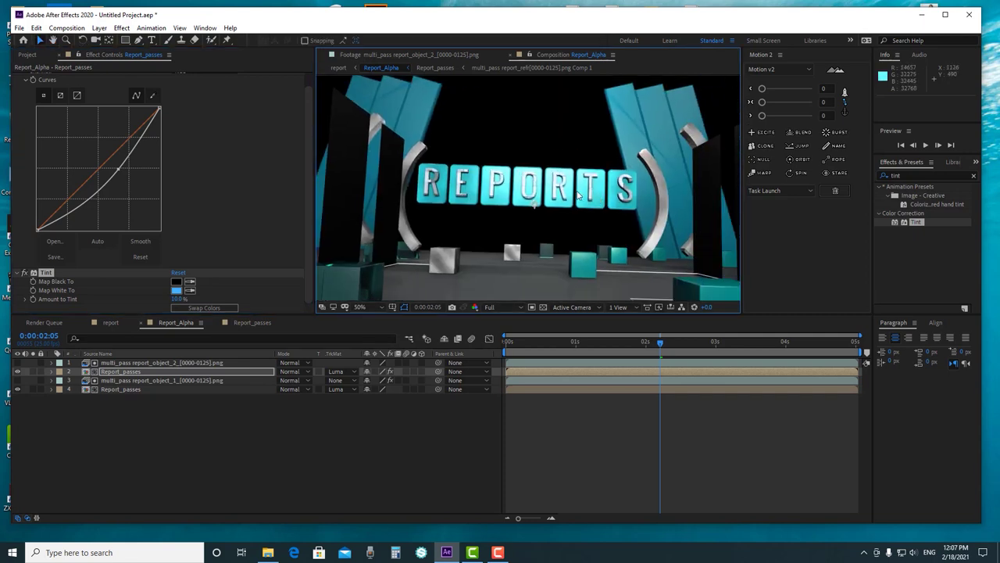
Examine the tinted letters against the whole scene at 0:00:02:16 and review the upper Report_passes layer's effects
click(294, 482)
scroll(578, 151, down, 1)
scroll(578, 151, up, 2)
scroll(581, 152, down, 2)
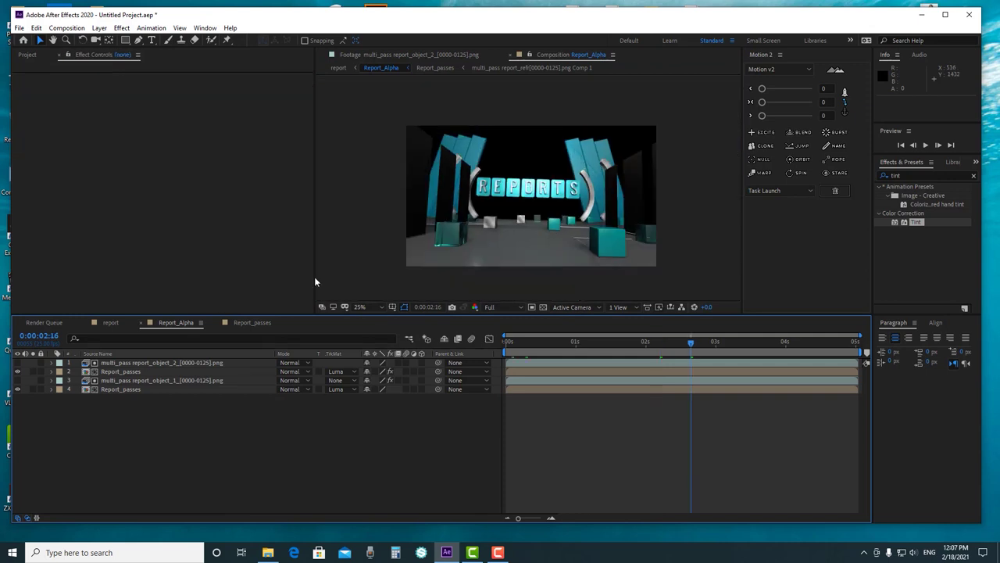
click(140, 371)
scroll(528, 219, up, 2)
scroll(528, 214, up, 3)
scroll(528, 214, down, 3)
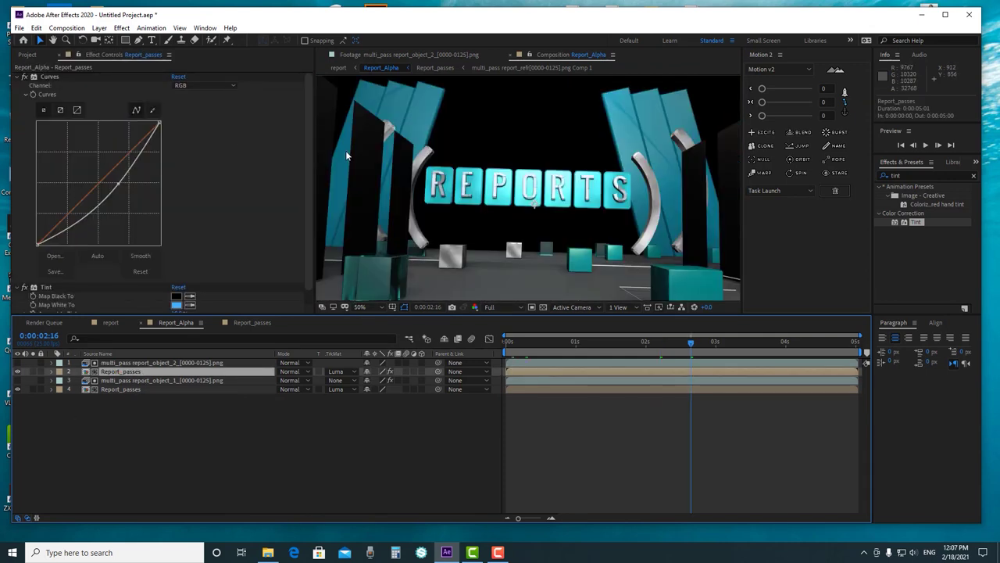
scroll(453, 235, down, 2)
Preview the object_3, object_4 and object_5 mask sequences to examine which scene objects they isolate
click(28, 55)
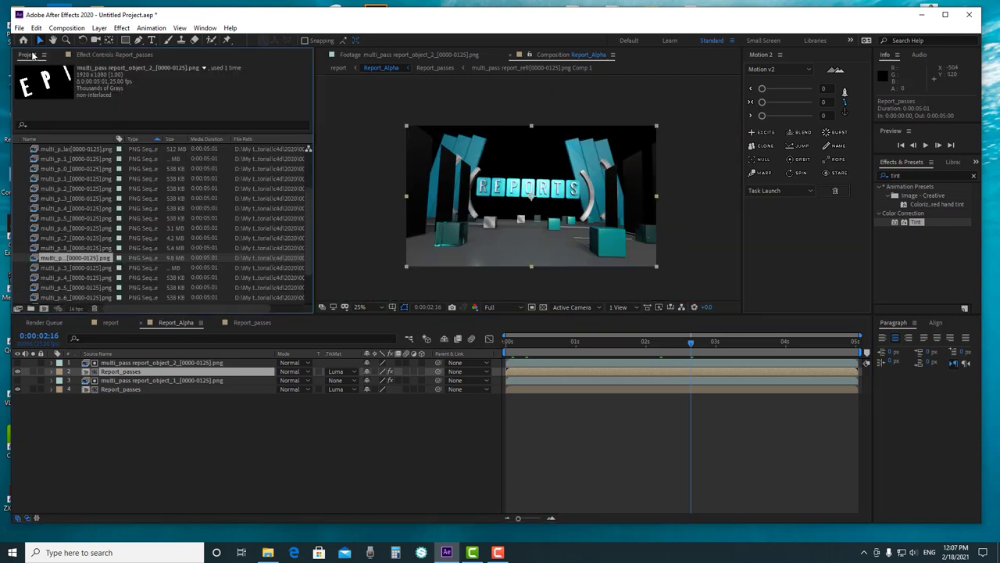
click(91, 268)
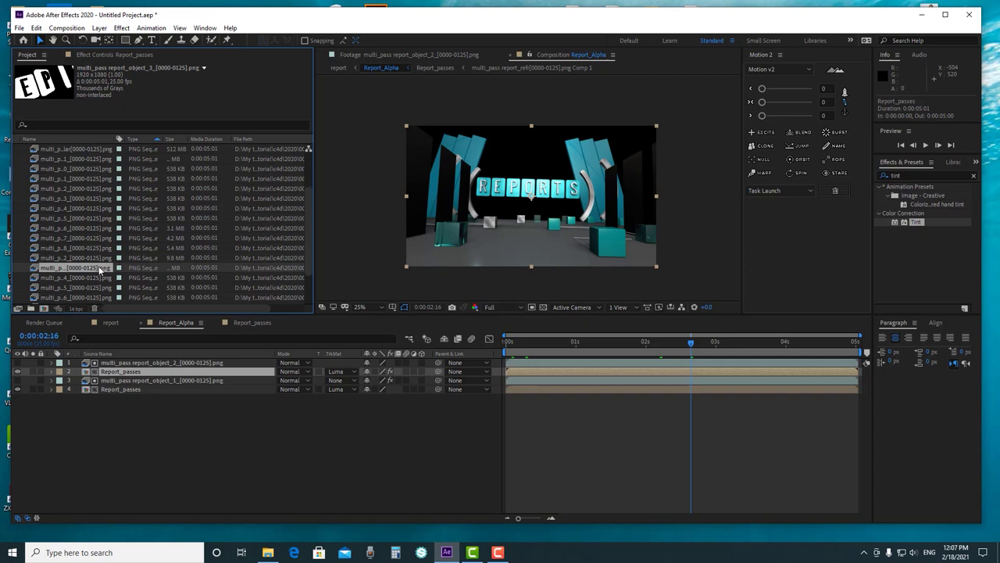
scroll(513, 252, up, 4)
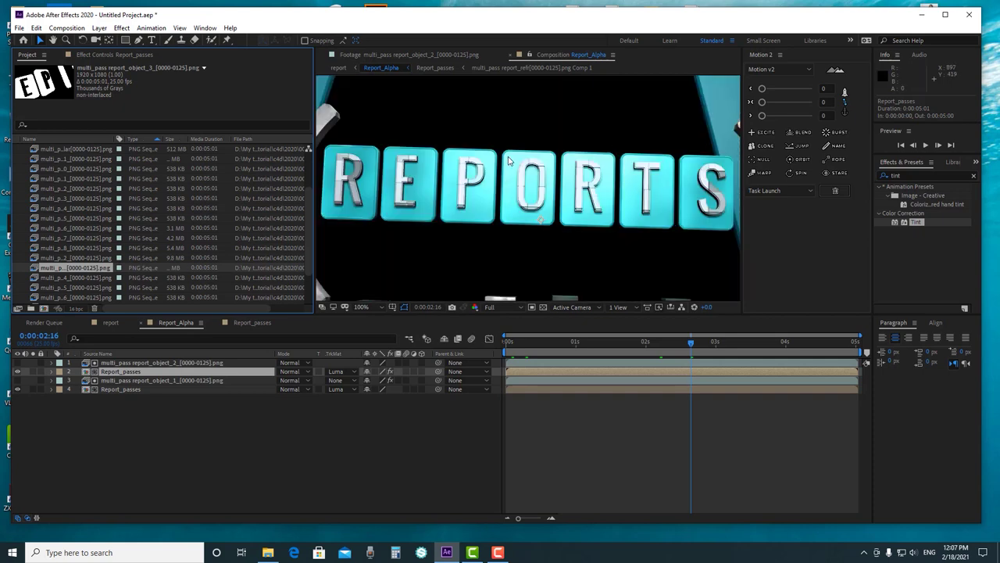
scroll(508, 161, down, 2)
click(94, 278)
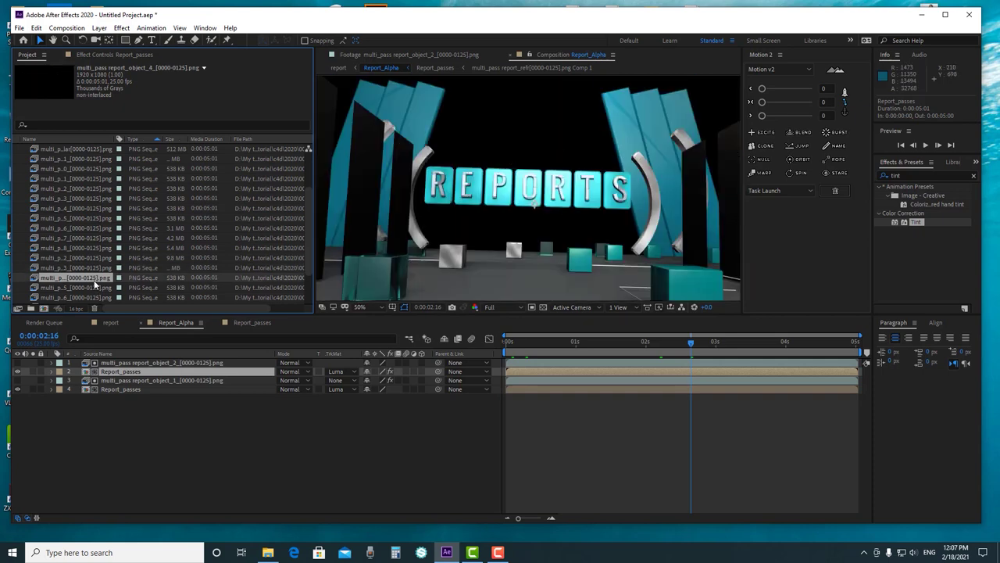
double_click(98, 280)
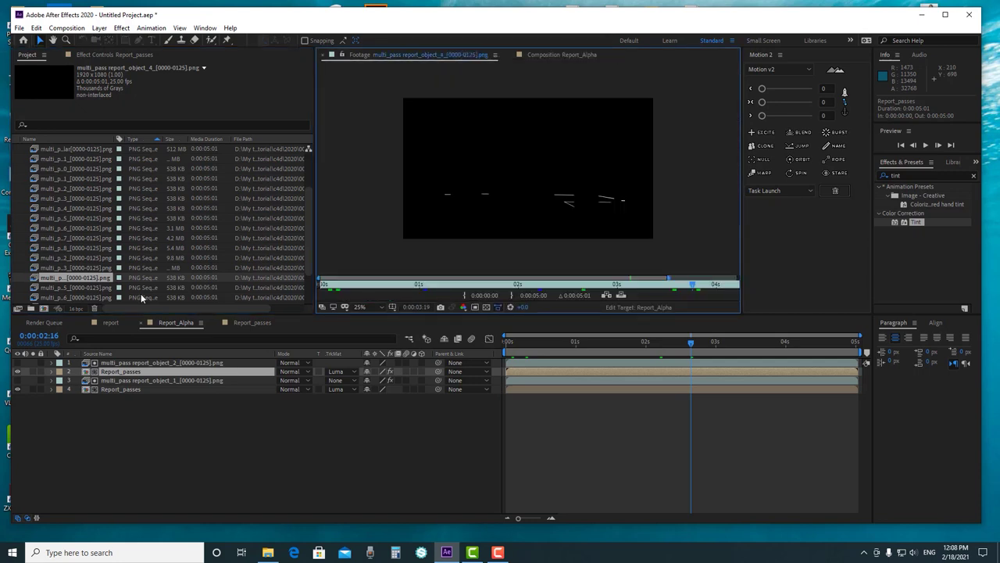
double_click(71, 289)
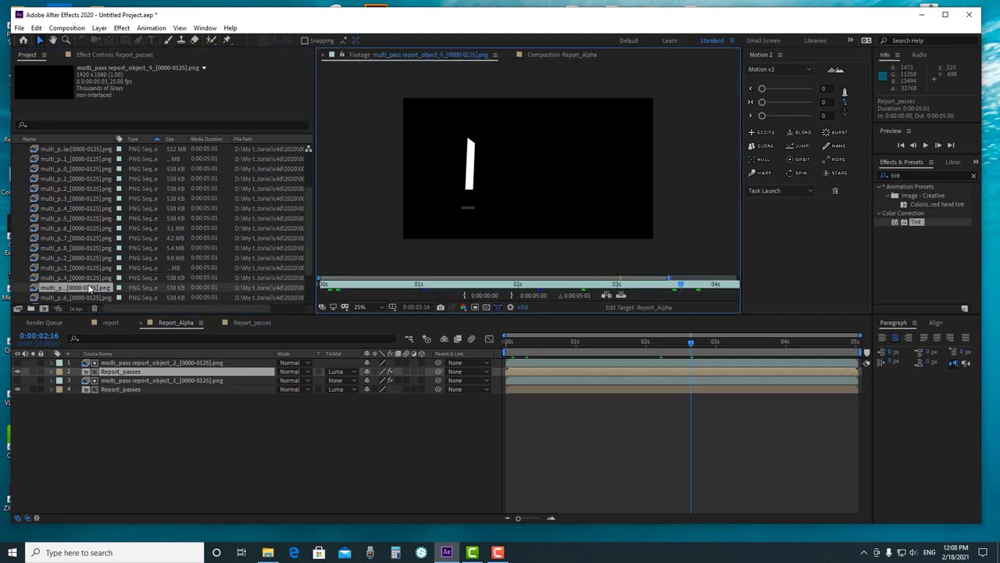
Preview the object_6, object_7, object_8 and object_9 mask sequences to examine what each one covers
scroll(88, 273, down, 1)
double_click(89, 268)
click(91, 278)
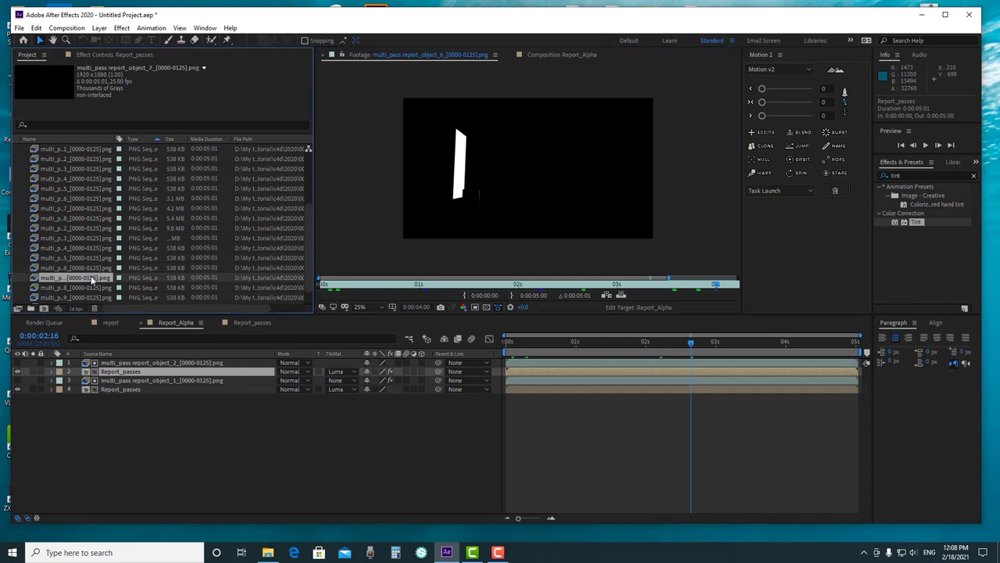
double_click(91, 278)
double_click(90, 287)
scroll(89, 289, down, 1)
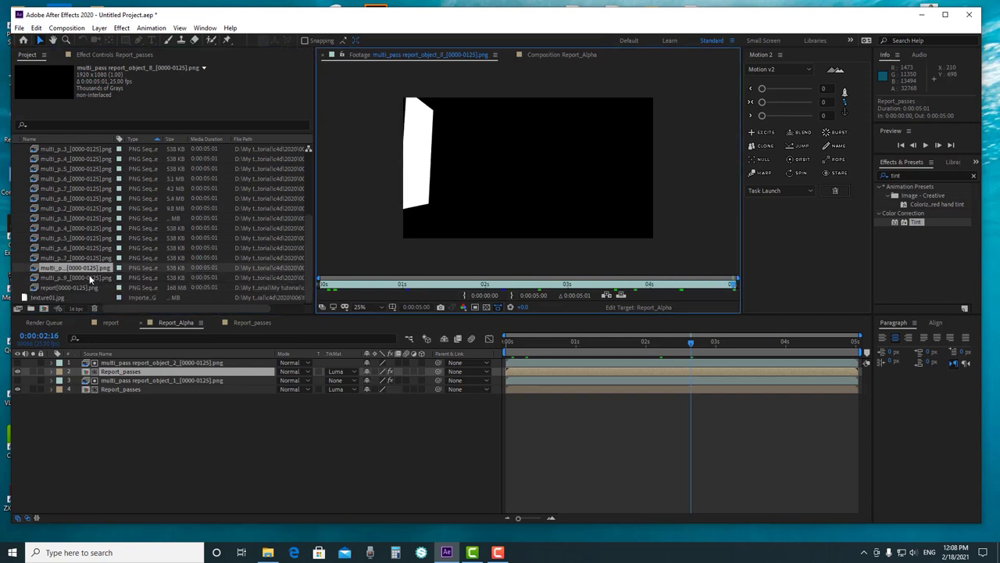
double_click(91, 278)
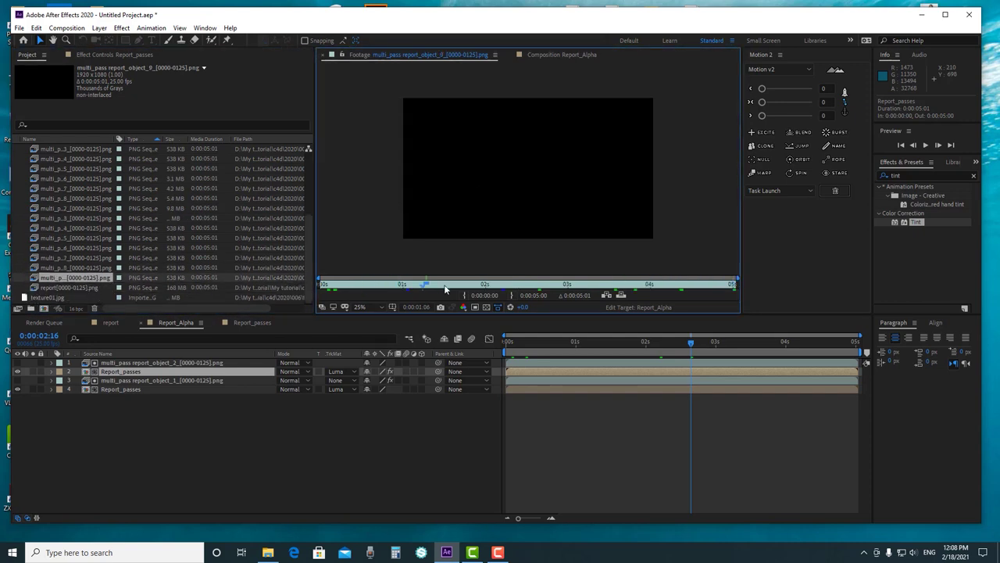
Examine the indirectspecular and directspecular sequences in the Special Passes folder
scroll(45, 201, up, 5)
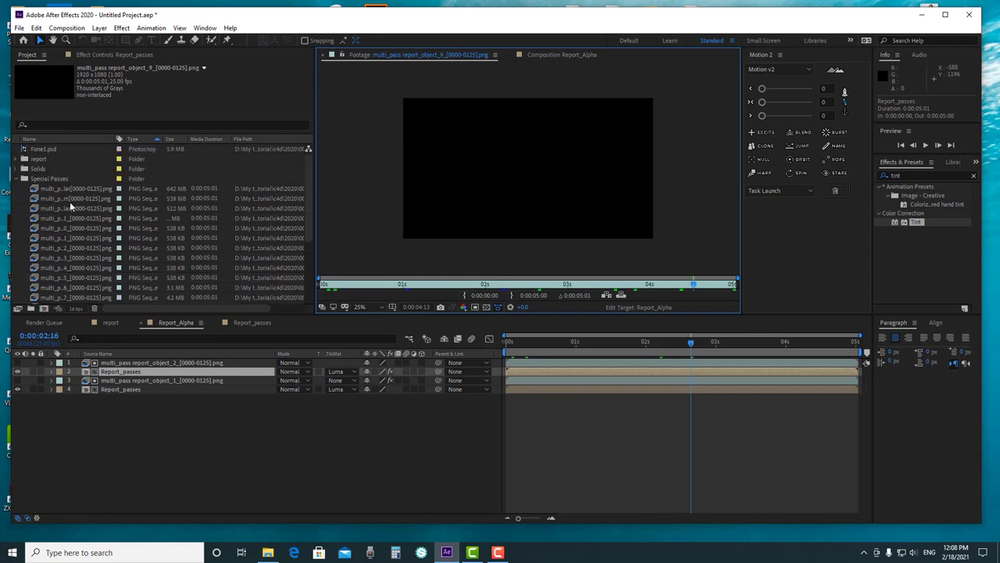
double_click(72, 208)
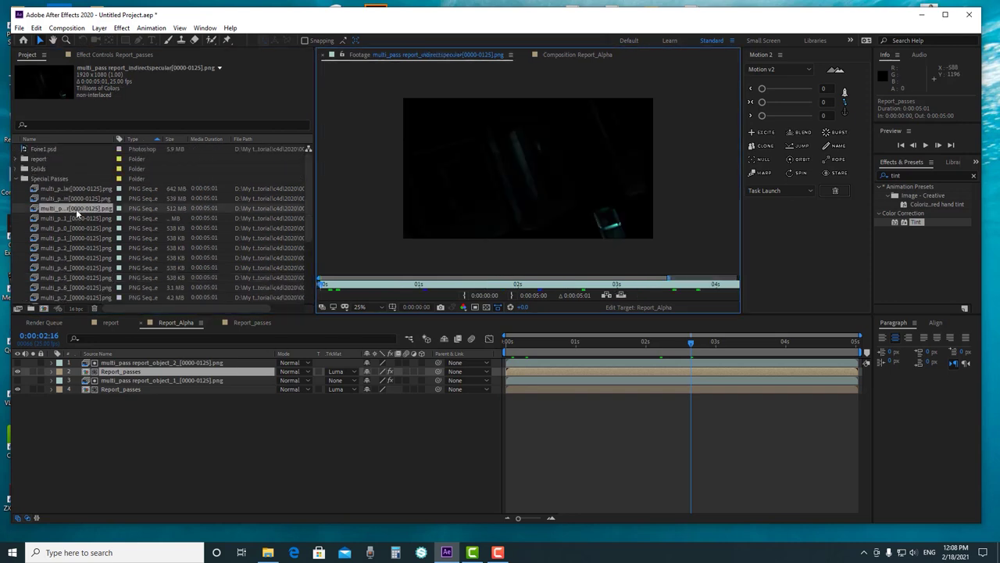
scroll(434, 62, up, 2)
scroll(434, 62, down, 2)
click(89, 190)
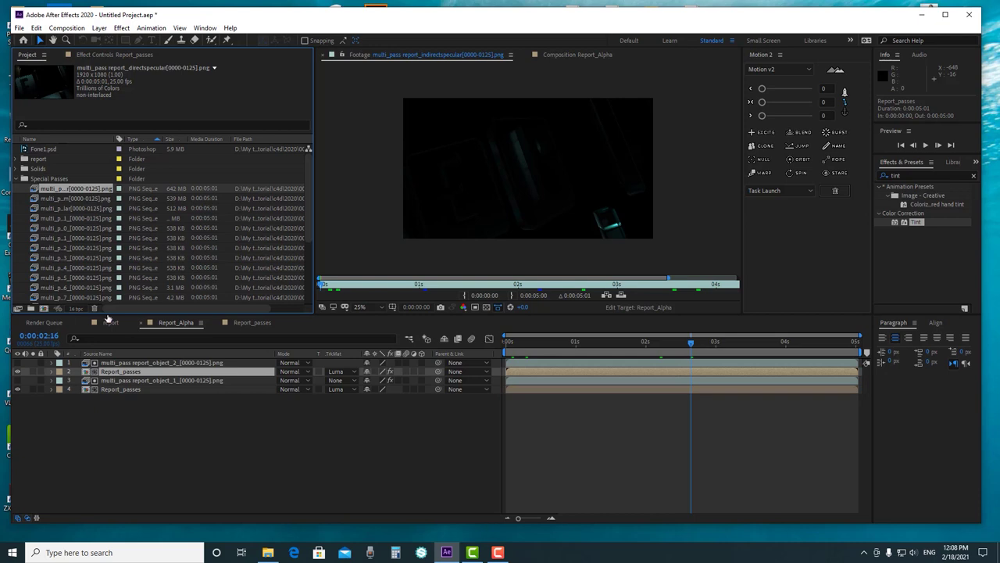
Add the directspecular pass beneath Adjustment Layer 1 in the Report_passes composition, blended with Add at 24% opacity
click(253, 323)
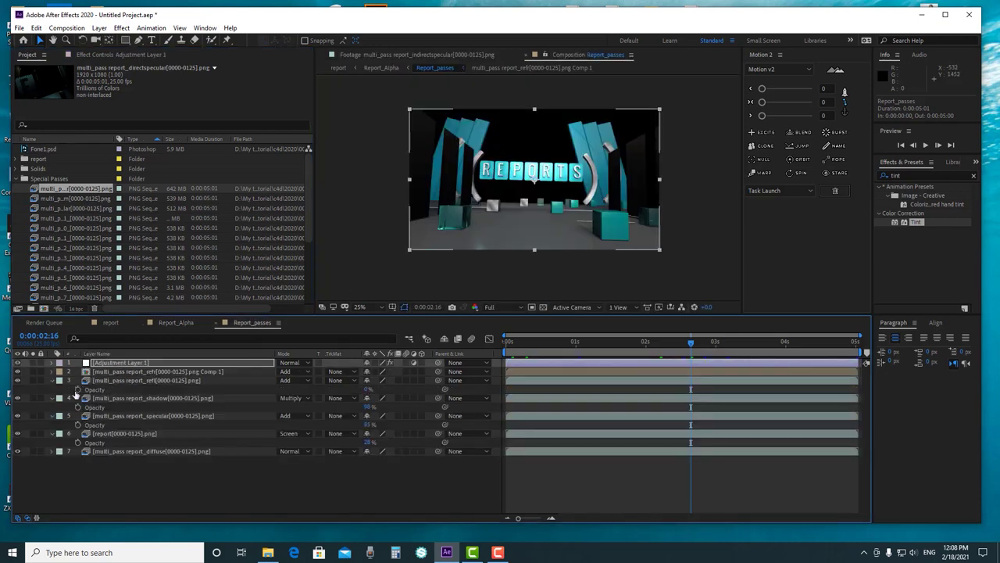
scroll(535, 186, up, 2)
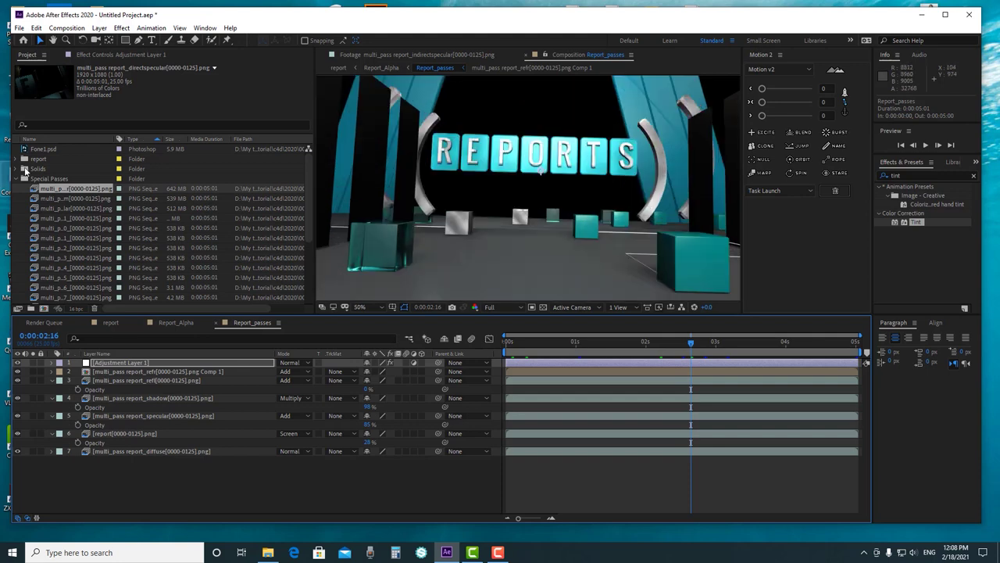
drag(75, 188, 147, 368)
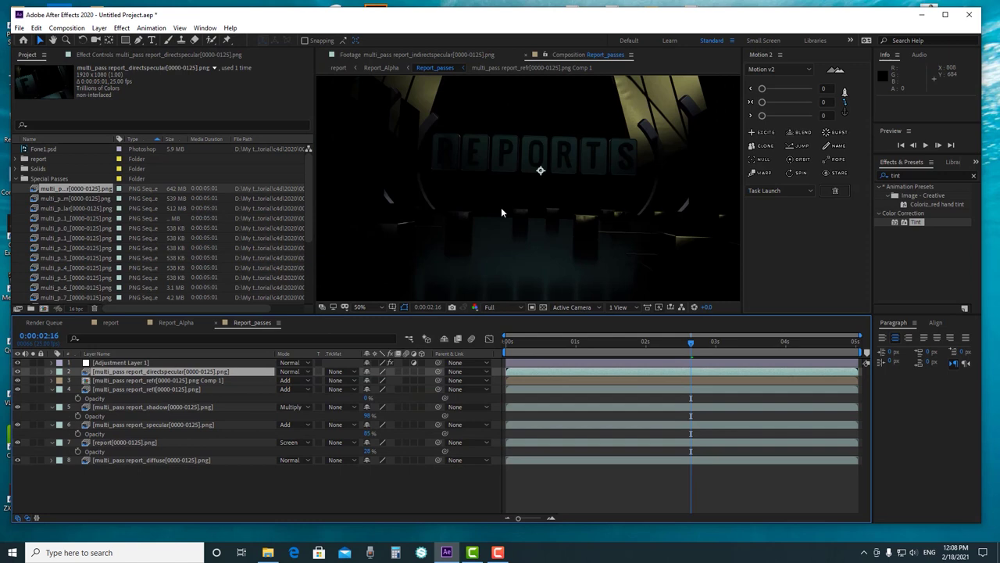
click(291, 372)
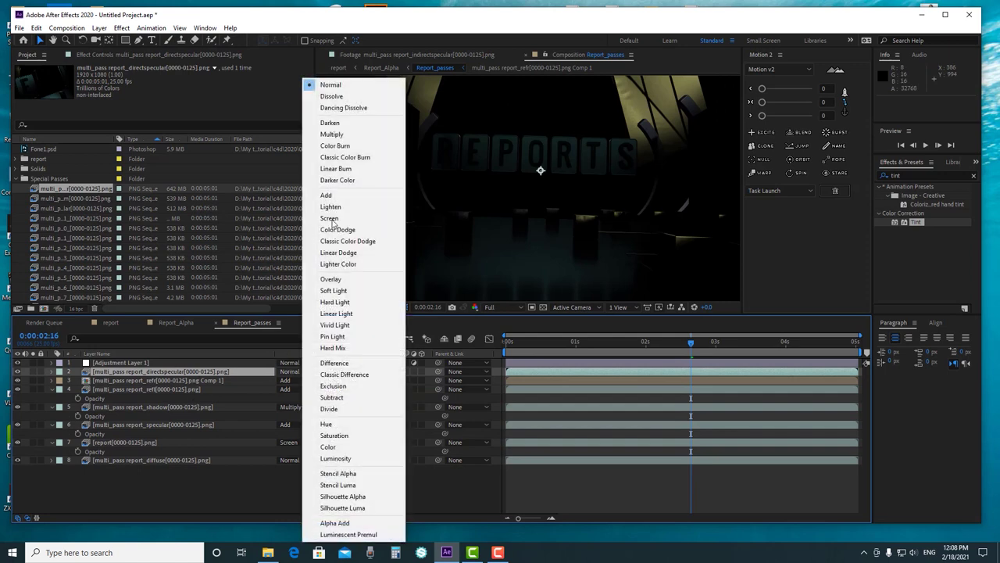
click(328, 195)
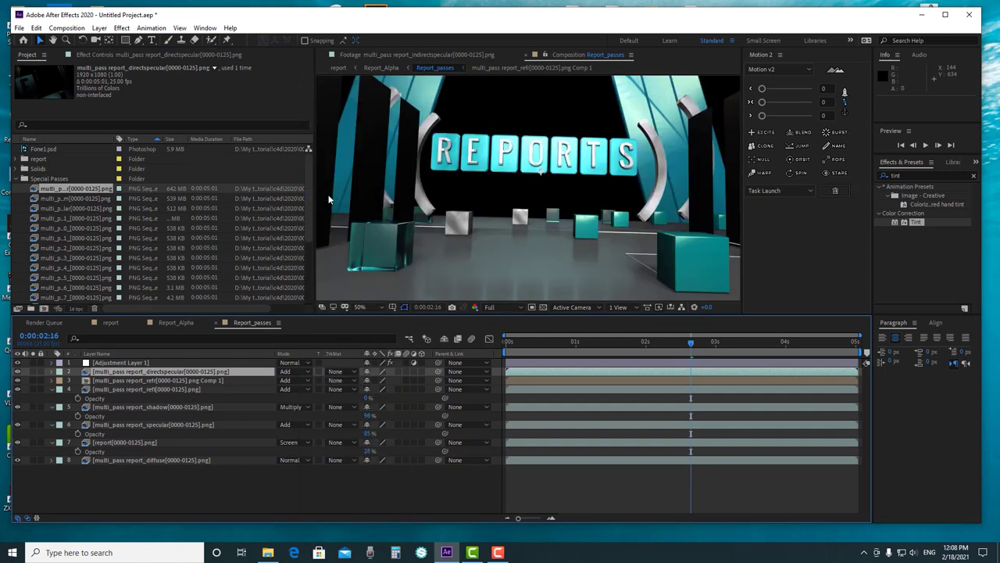
key(t)
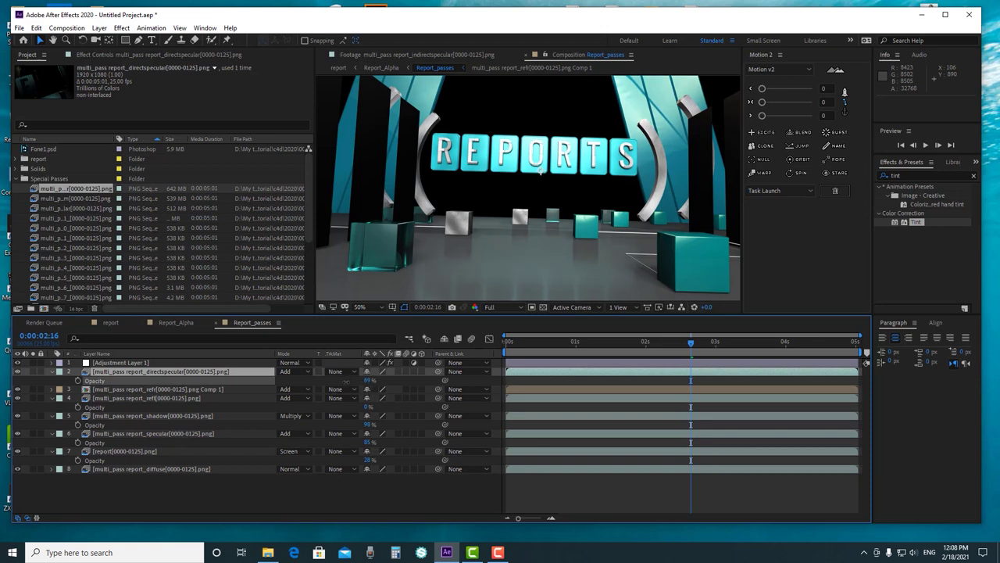
Add the illum pass directly beneath Adjustment Layer 1, blended with Multiply at 12% opacity
click(77, 199)
drag(78, 211, 144, 364)
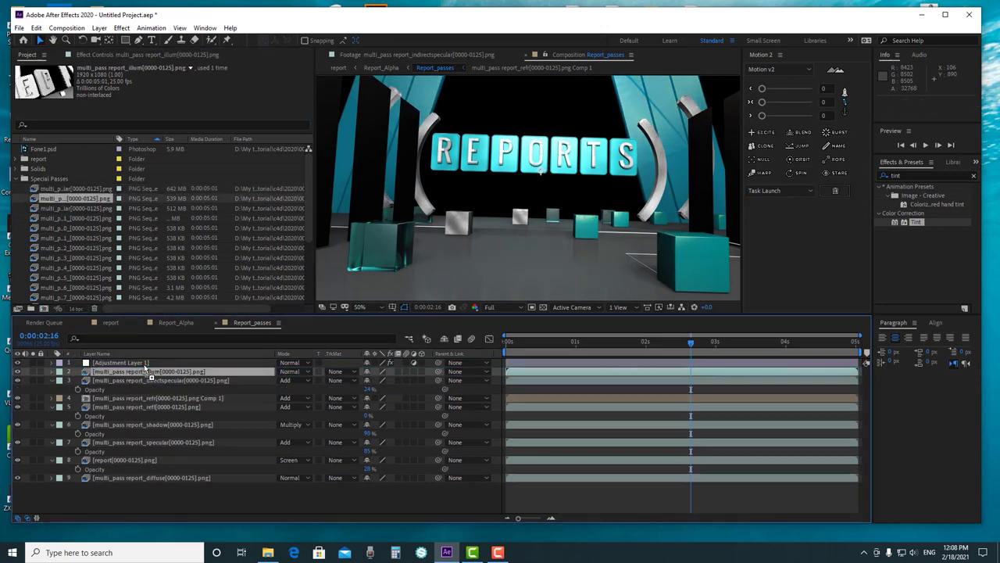
click(282, 373)
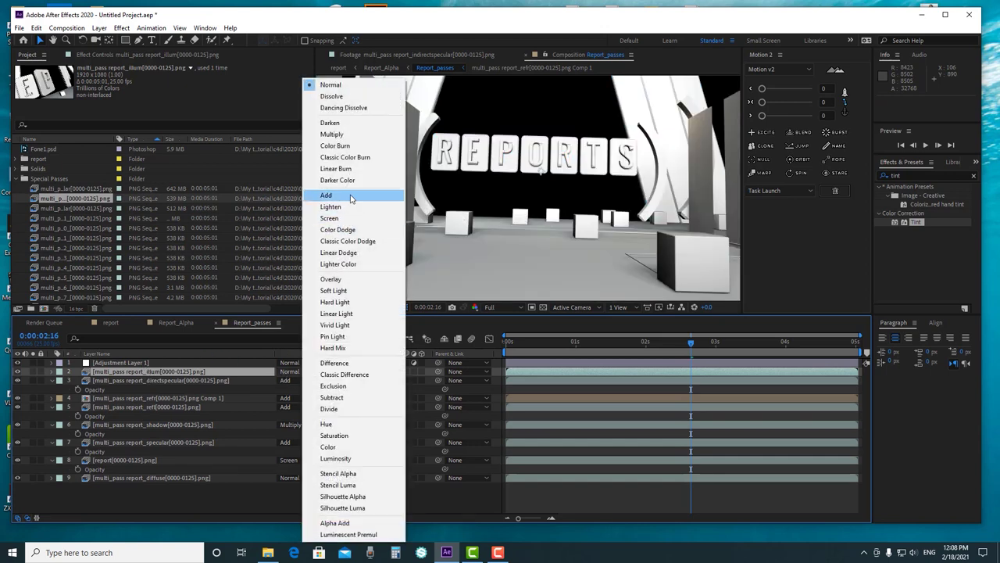
click(353, 134)
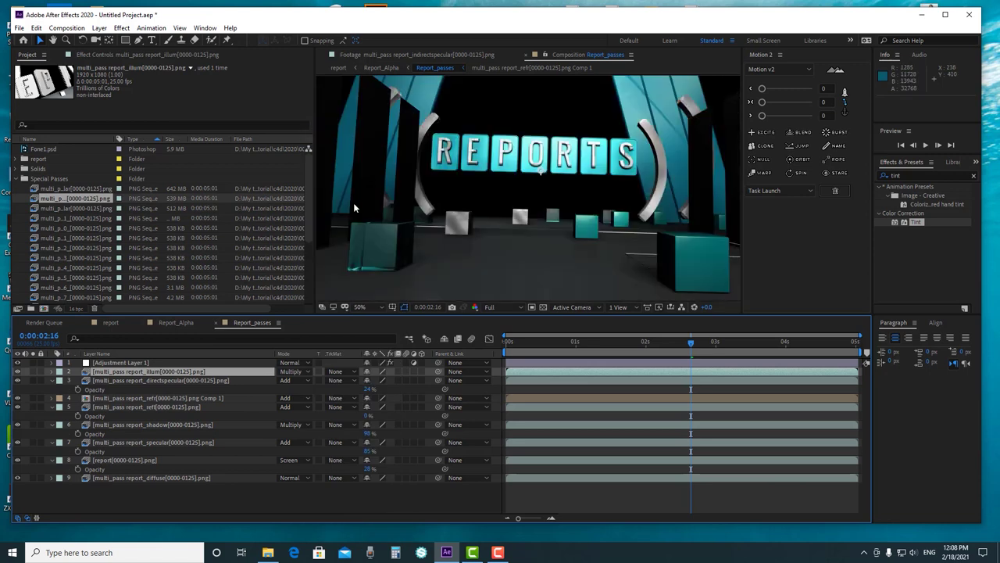
key(t)
drag(369, 380, 312, 388)
key(comma)
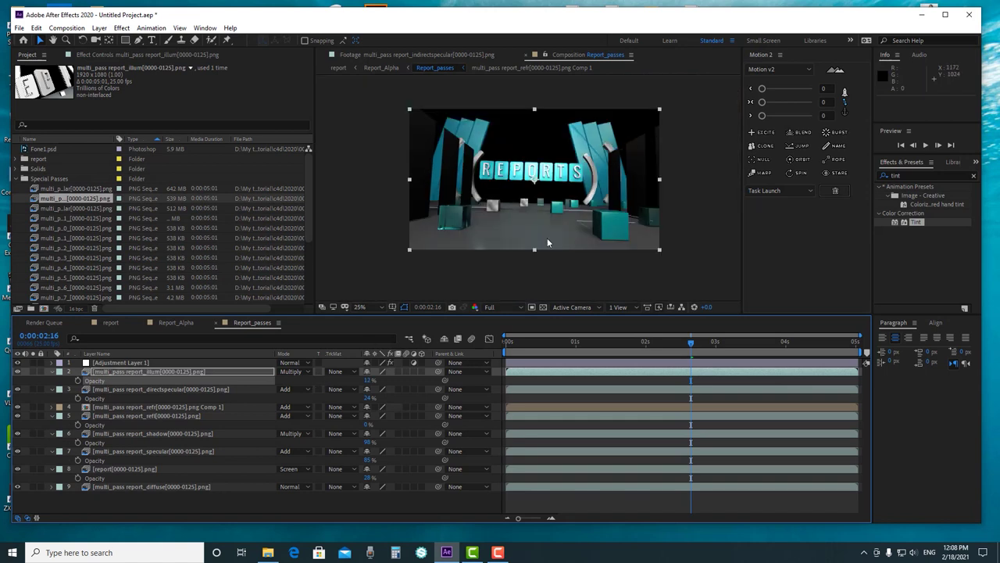
Add the indirectspecular pass directly above the illum layer and set its blending mode to Add
click(79, 208)
drag(100, 209, 178, 377)
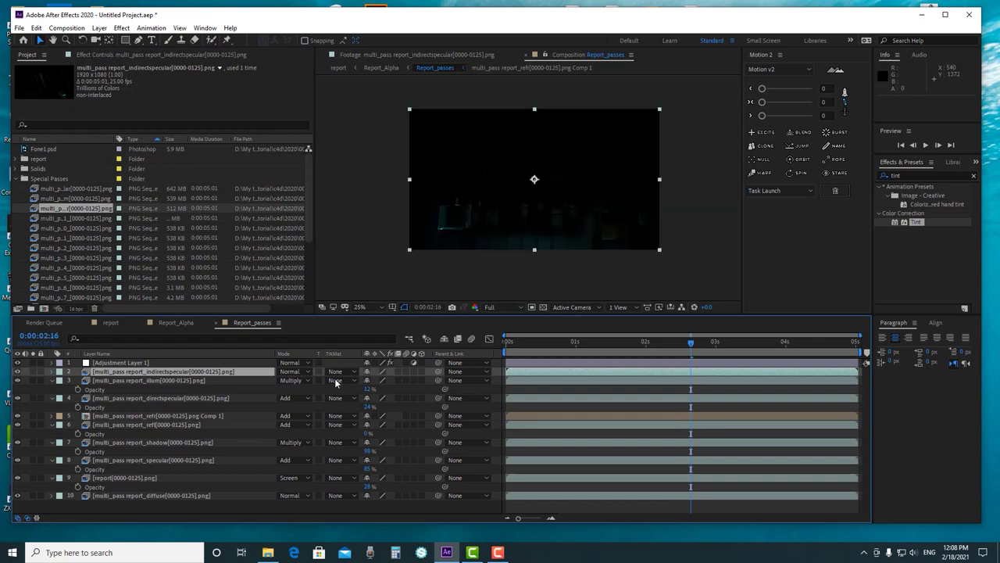
click(294, 371)
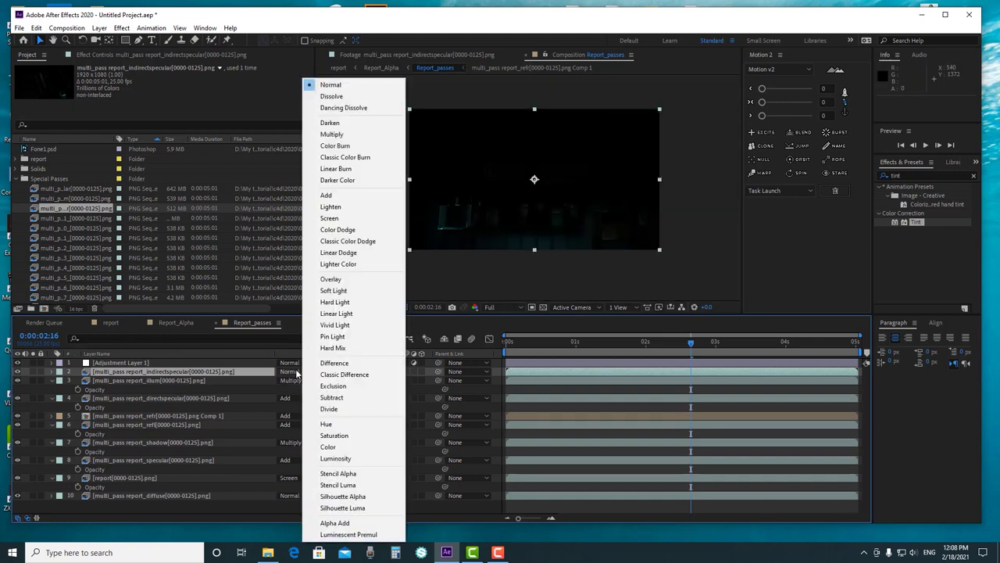
click(342, 195)
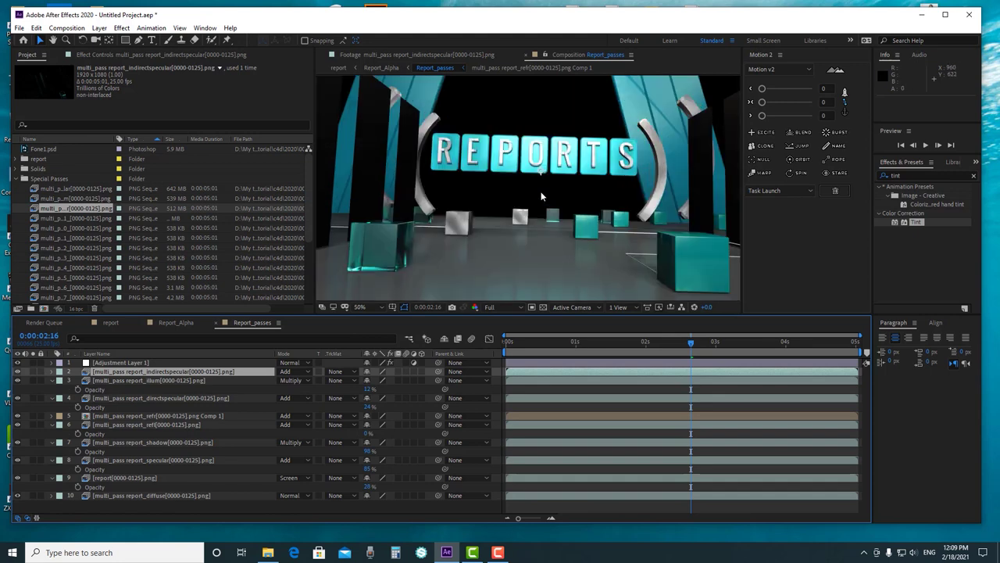
Compare the composite with and without the indirectspecular layer, viewing the whole frame
click(18, 372)
click(17, 372)
click(17, 372)
click(17, 372)
scroll(546, 275, down, 2)
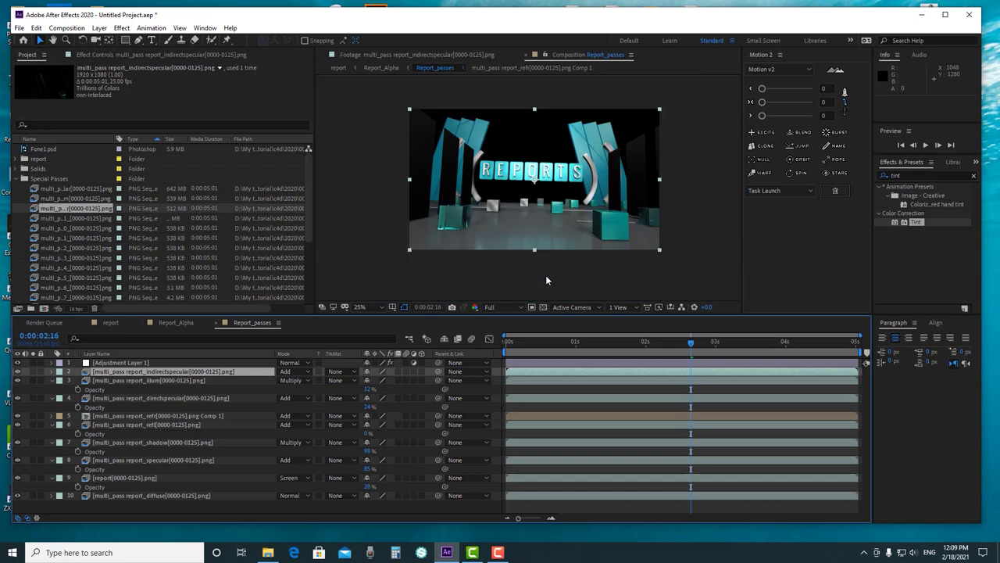
click(18, 372)
click(17, 372)
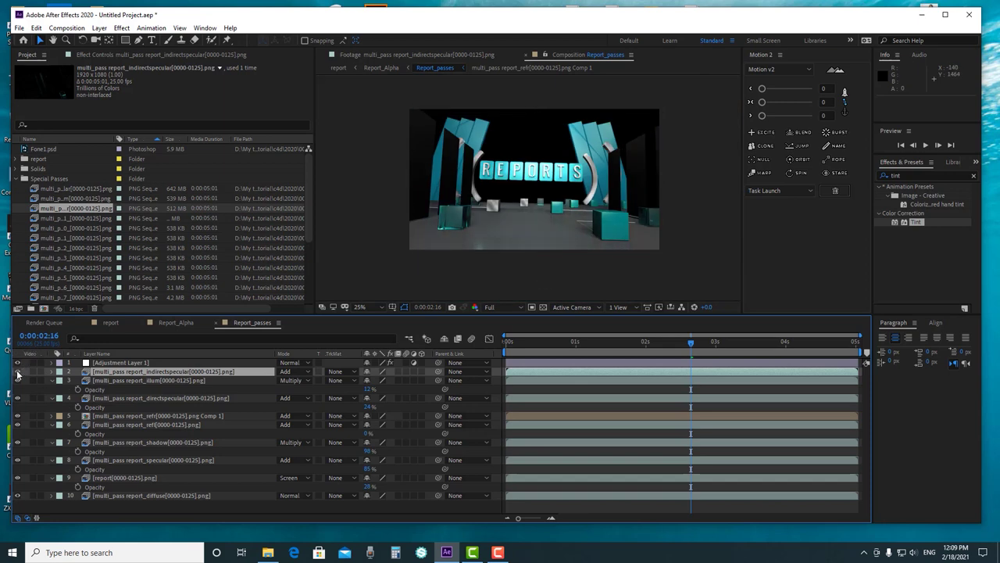
click(17, 372)
click(17, 372)
click(18, 372)
click(17, 372)
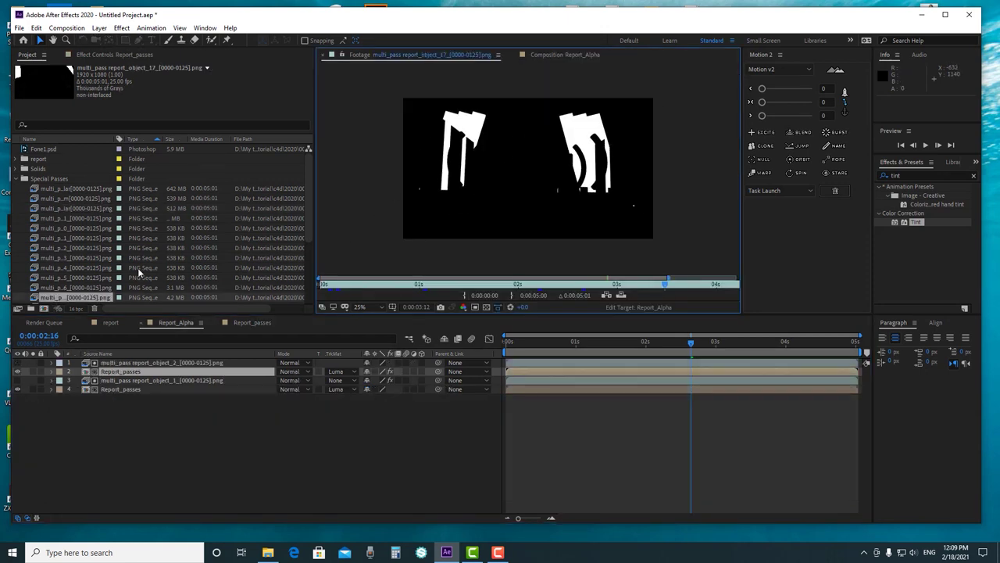
Add the object_17 sequence above a duplicate of the color-corrected Report_passes layer in Report_Alpha as its luma matte, hiding the matte
drag(88, 301, 148, 364)
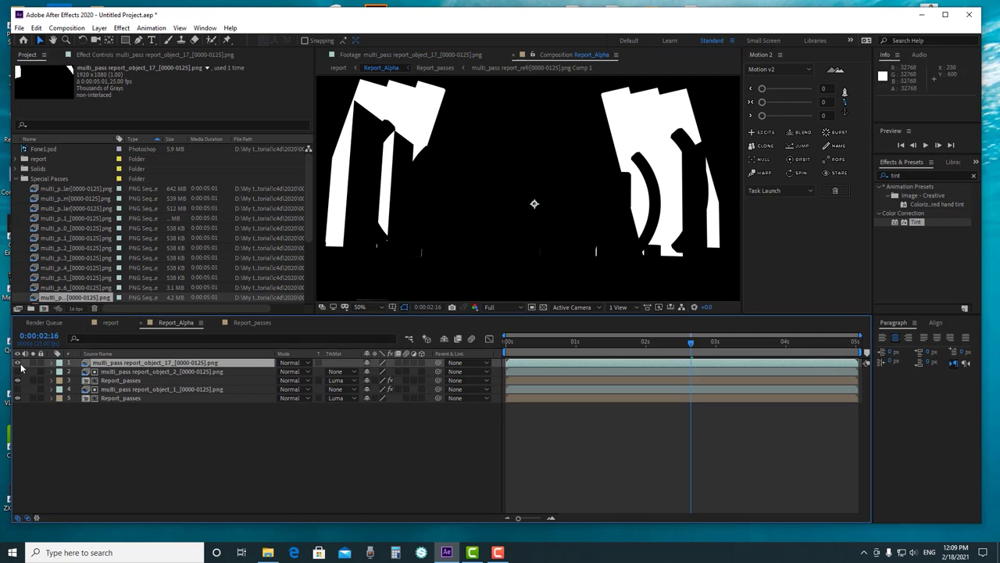
click(119, 382)
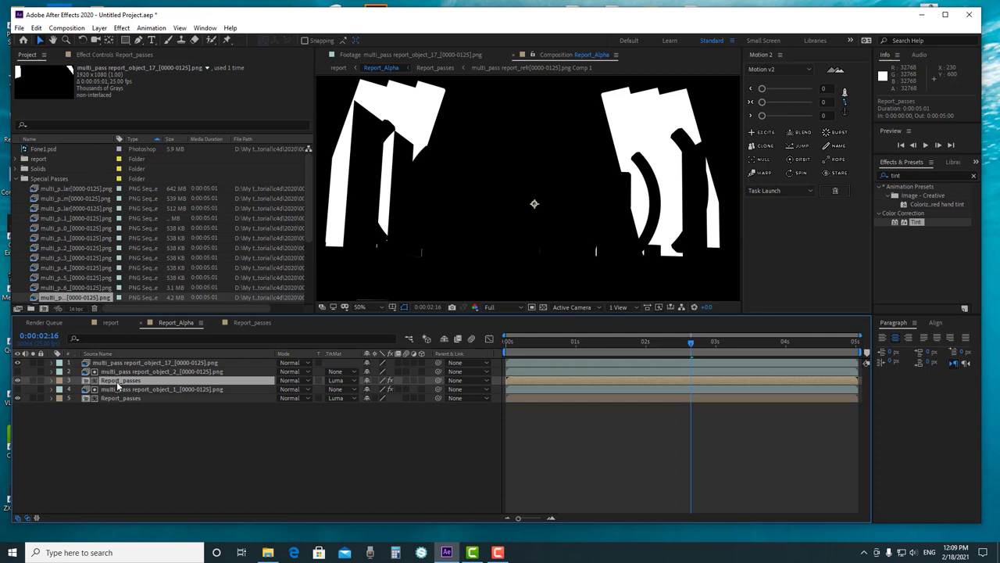
key(ctrl+d)
key(ctrl+bracketright)
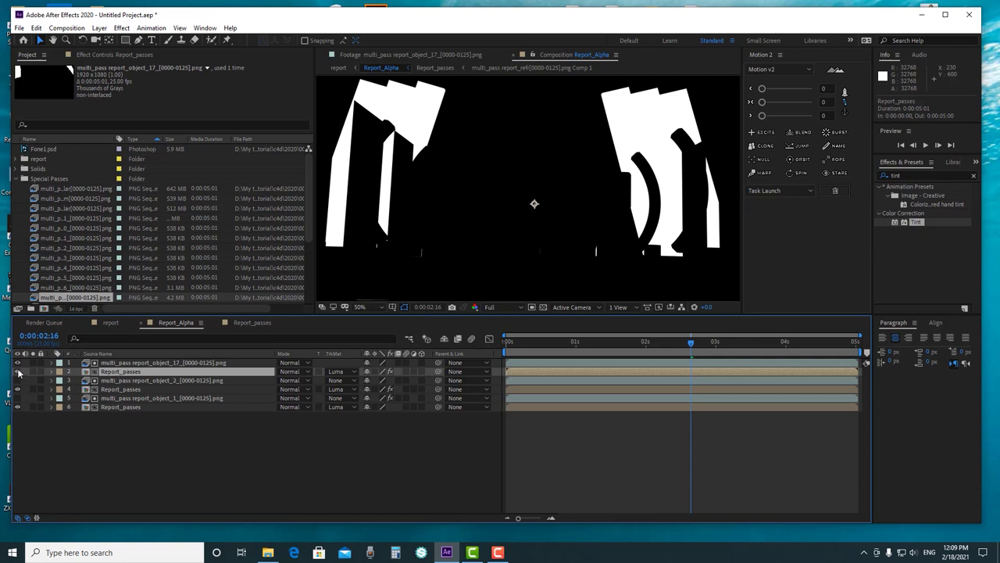
click(17, 363)
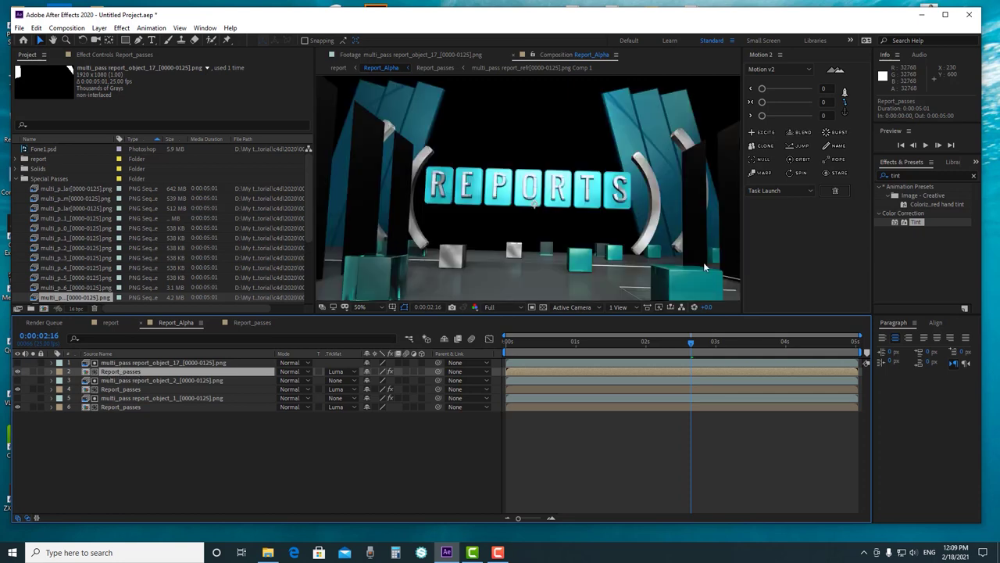
Solo the Report_passes copy matted by object_17 and apply the Hue/Saturation effect to it
click(33, 372)
click(33, 372)
click(32, 372)
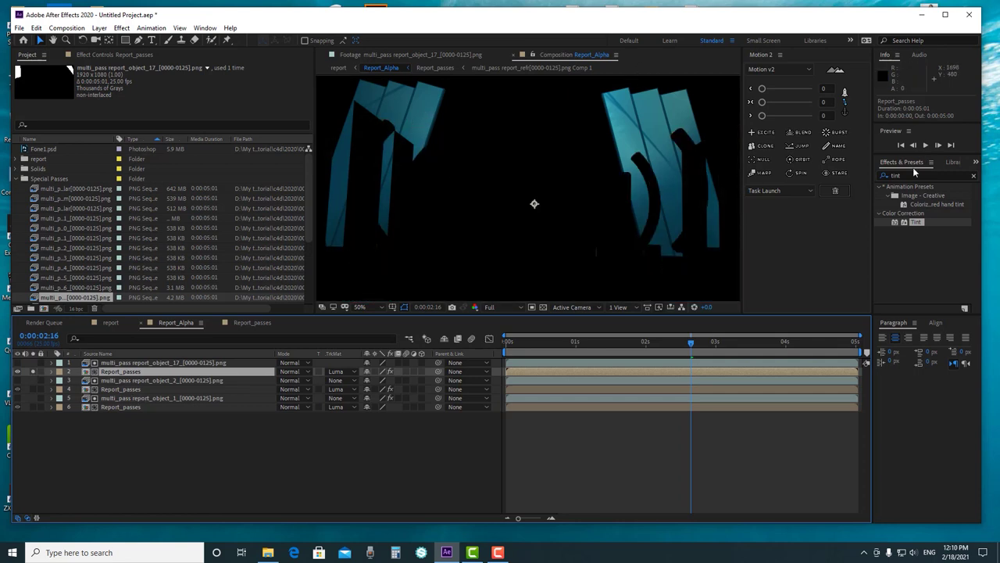
click(916, 176)
key(BackSpace)
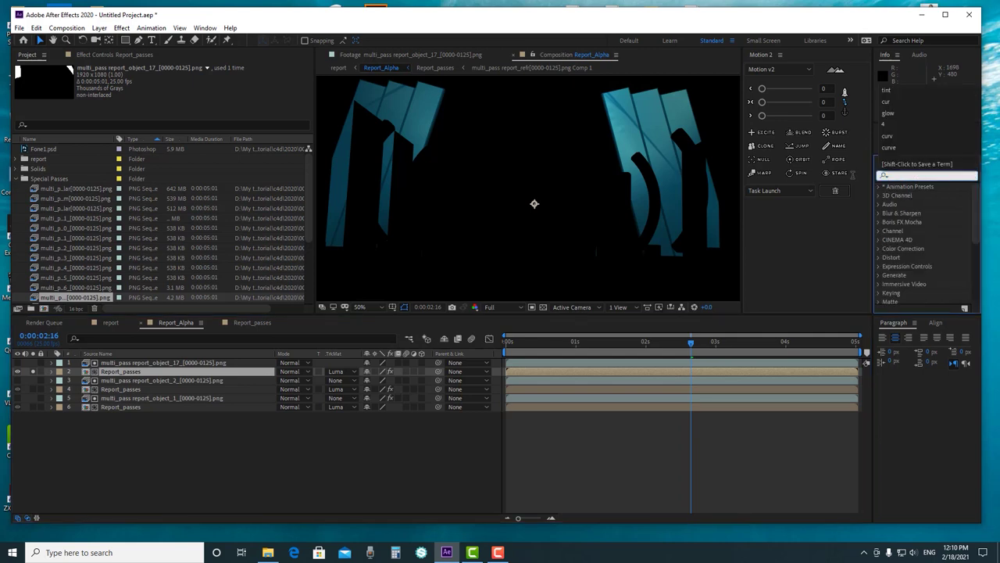
text(hue)
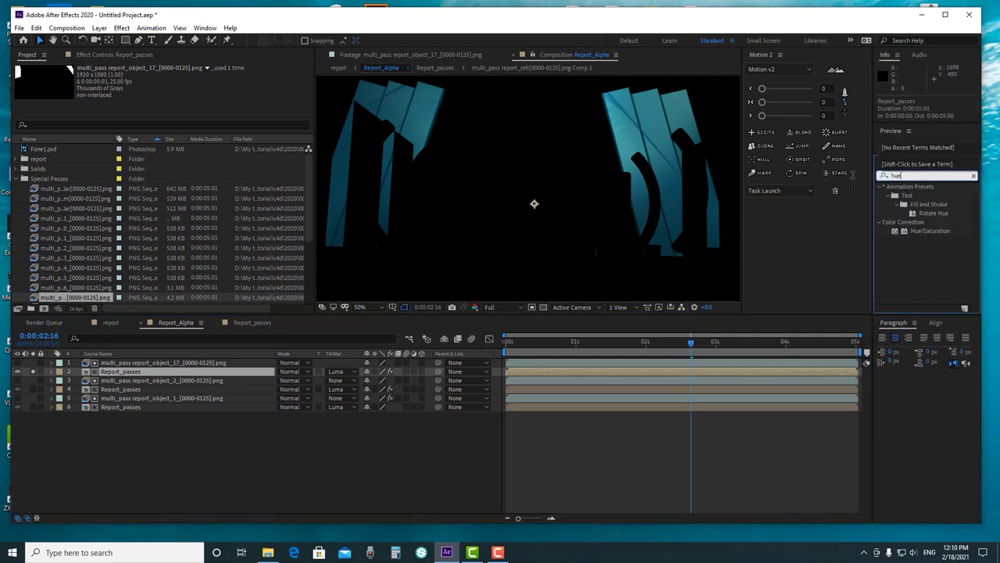
drag(932, 233, 174, 372)
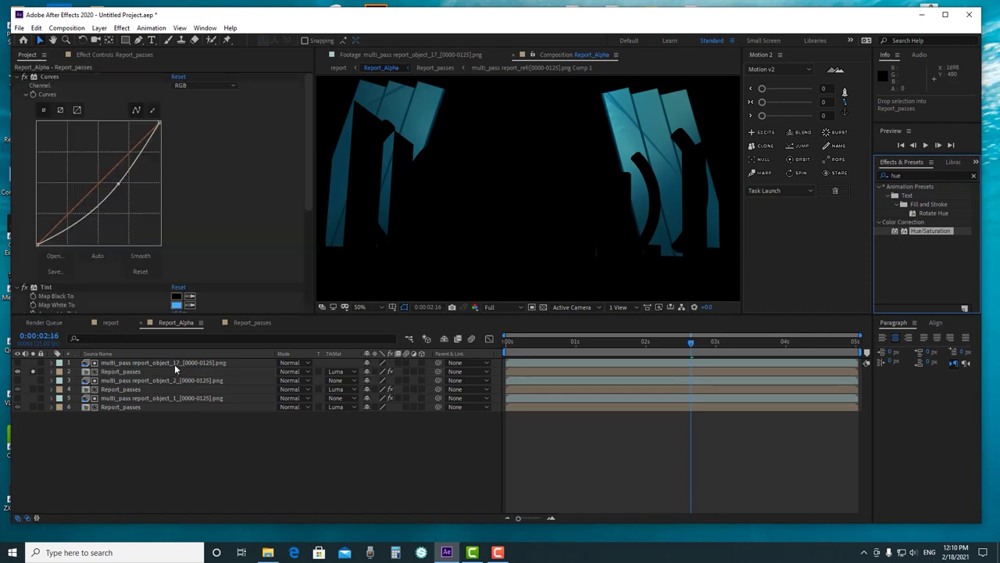
Raise the RGB curve of the soloed Report_passes copy slightly above the diagonal and remove its Tint effect
drag(305, 235, 306, 96)
click(56, 78)
mouse_move(119, 184)
mouse_down()
mouse_move(94, 152)
mouse_move(113, 191)
mouse_move(108, 172)
mouse_up()
drag(311, 182, 310, 236)
click(47, 189)
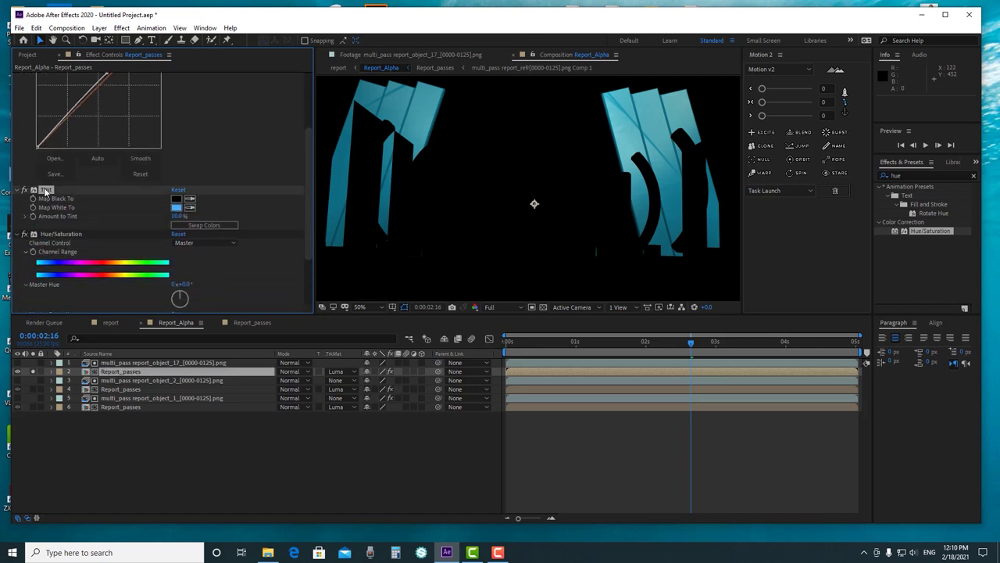
key(Delete)
Turn off solo on the Report_passes copy and shift its Master Hue to -73° so the tall panels turn green
drag(179, 245, 183, 244)
click(33, 374)
mouse_move(187, 245)
mouse_down()
mouse_move(112, 245)
mouse_move(262, 247)
mouse_move(178, 255)
mouse_up()
scroll(628, 187, down, 3)
key(period)
key(period)
key(comma)
mouse_move(186, 243)
mouse_down()
mouse_move(253, 246)
mouse_move(193, 260)
mouse_up()
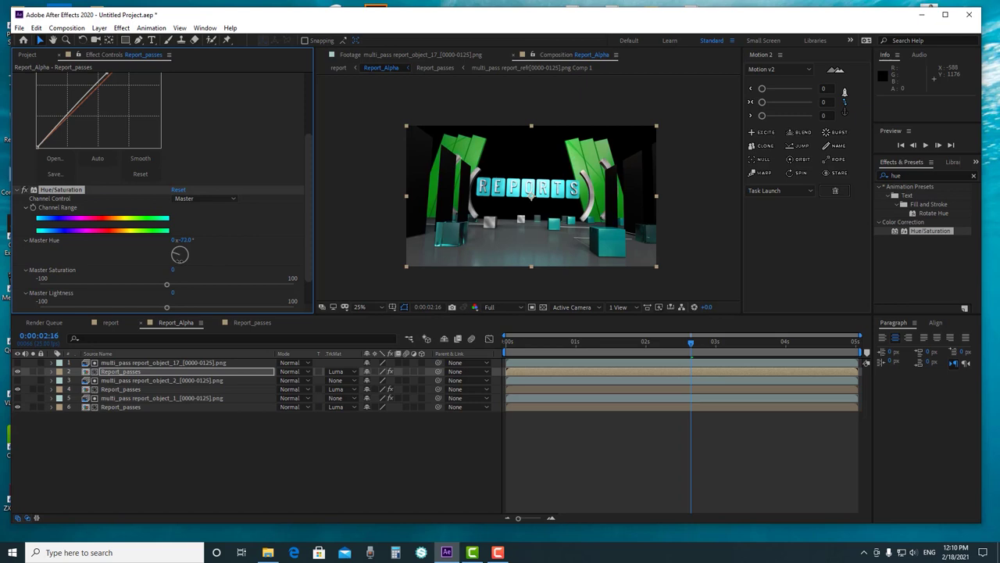
Remove the Hue/Saturation effect, and delete the Report_passes copy together with its object_17 matte
key(Delete)
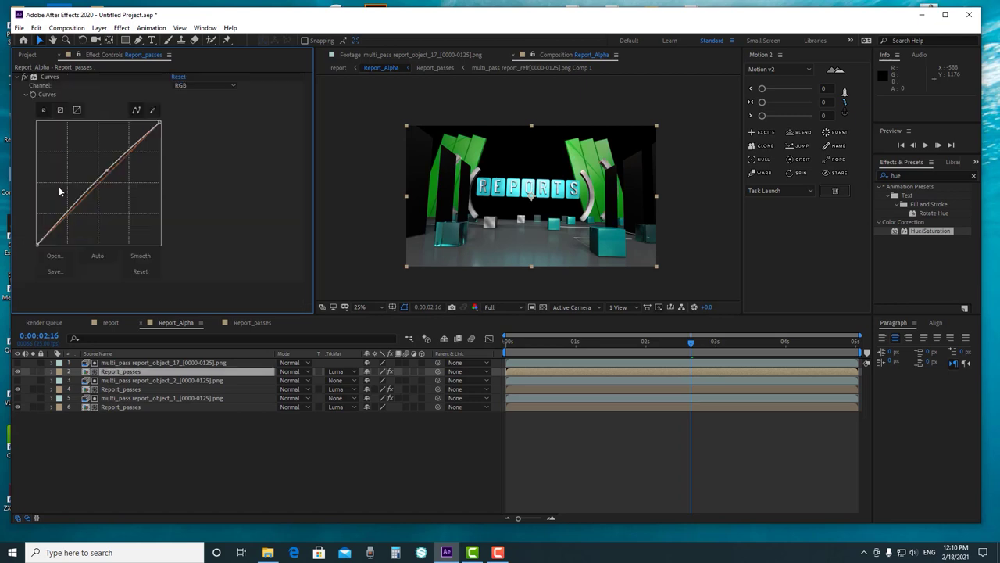
click(110, 496)
click(114, 375)
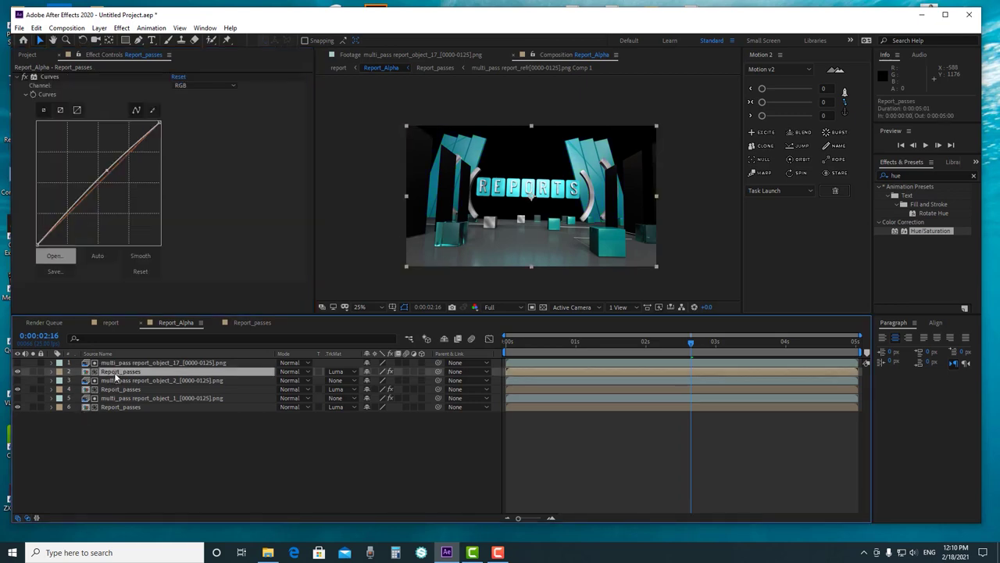
ctrl+click(141, 363)
key(Delete)
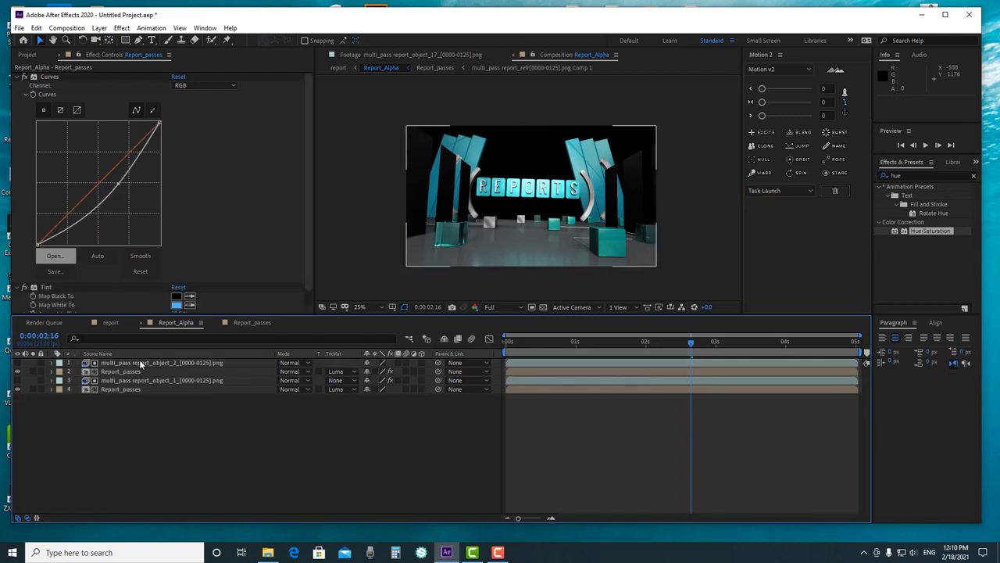
Open the report composition and turn off solo on the Report_Alpha layer
click(110, 323)
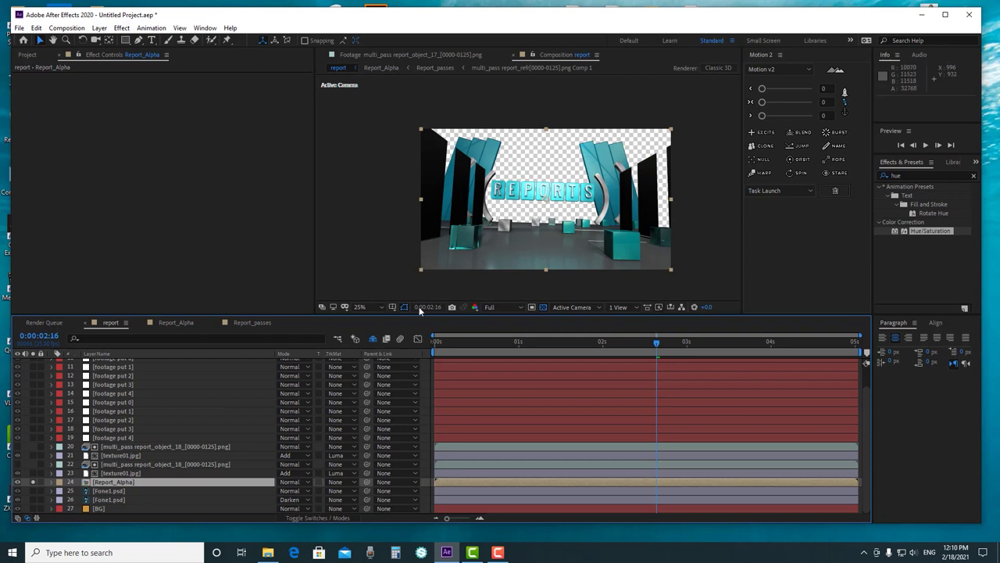
click(33, 481)
scroll(599, 188, down, 1)
scroll(598, 188, up, 1)
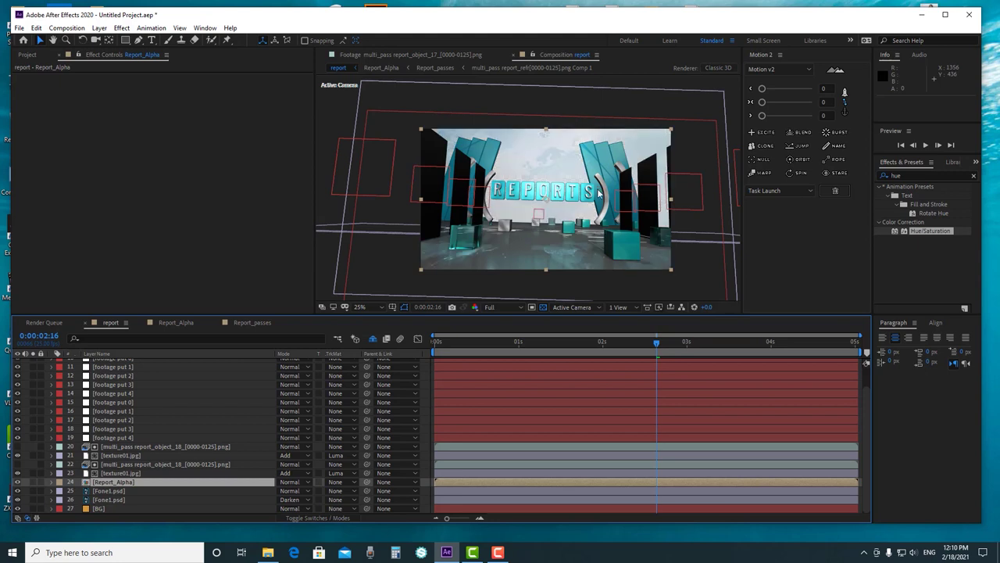
Examine the letters, panels and floor up close against the background in the report composition
scroll(598, 214, up, 3)
scroll(597, 215, down, 3)
scroll(556, 285, up, 2)
scroll(557, 285, down, 2)
scroll(557, 284, up, 2)
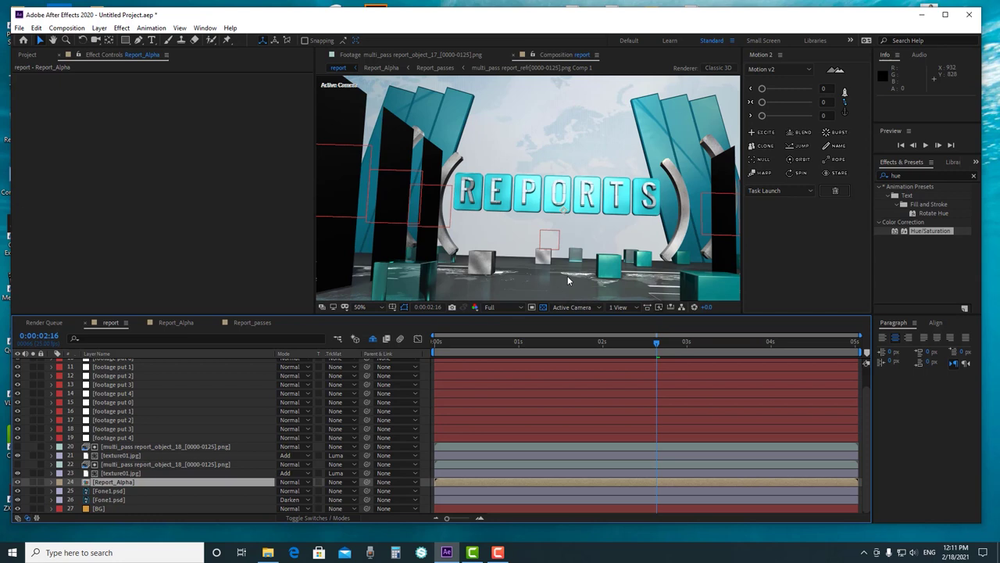
middle_click(569, 235)
drag(569, 235, 563, 186)
scroll(522, 244, down, 2)
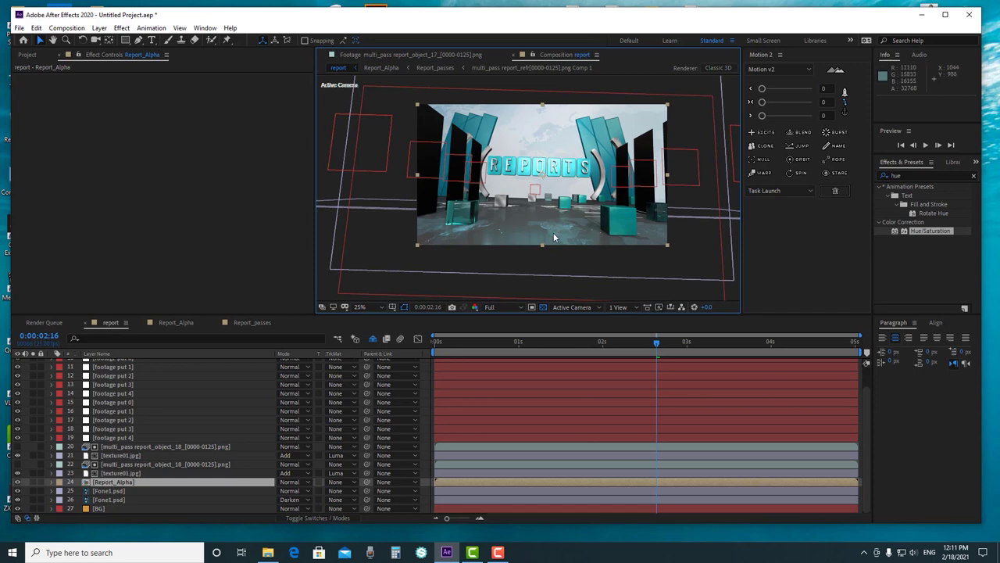
Inspect the upper texture01.jpg layer, the object_18 matte layers and the Report_Alpha layer
click(148, 454)
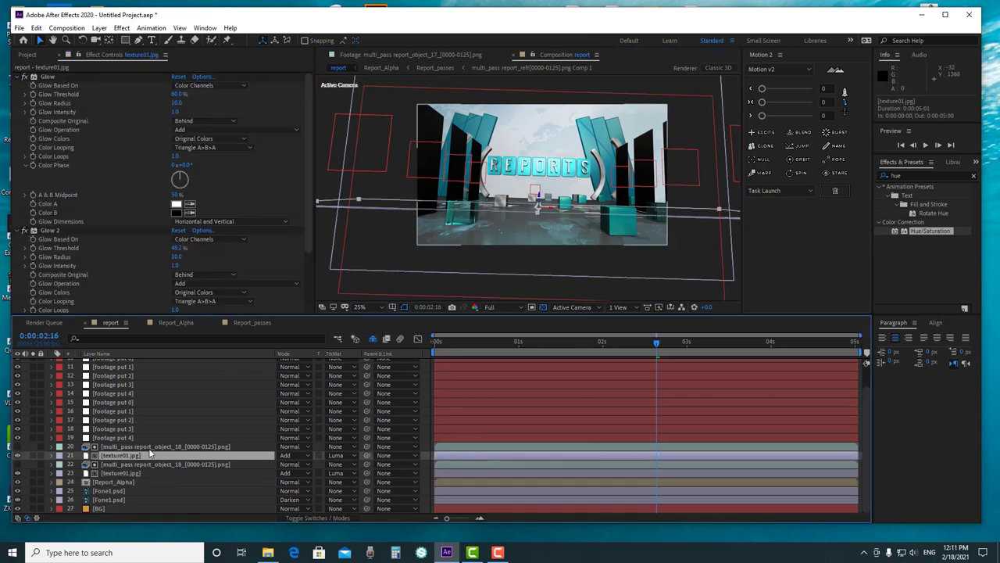
click(151, 447)
click(147, 464)
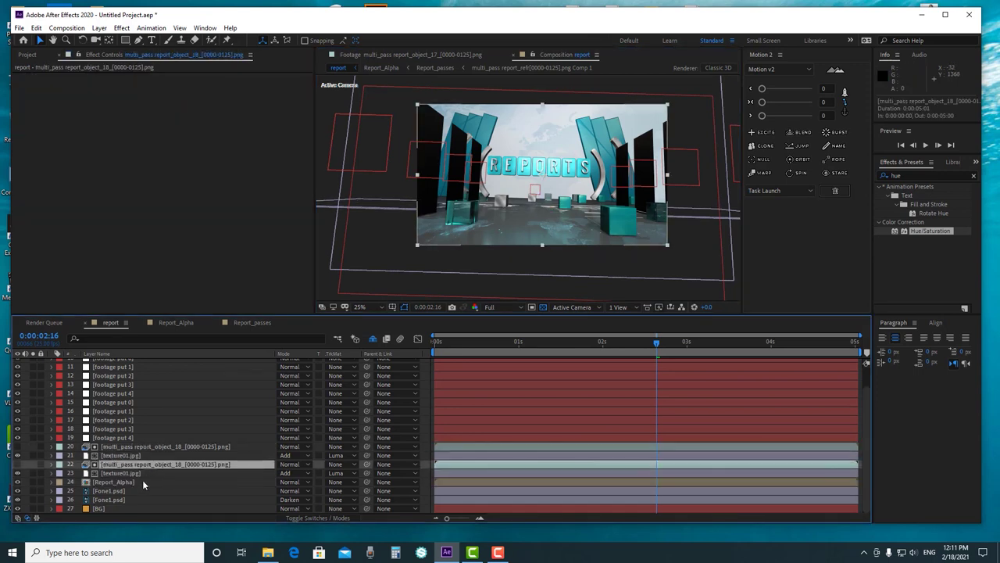
click(142, 482)
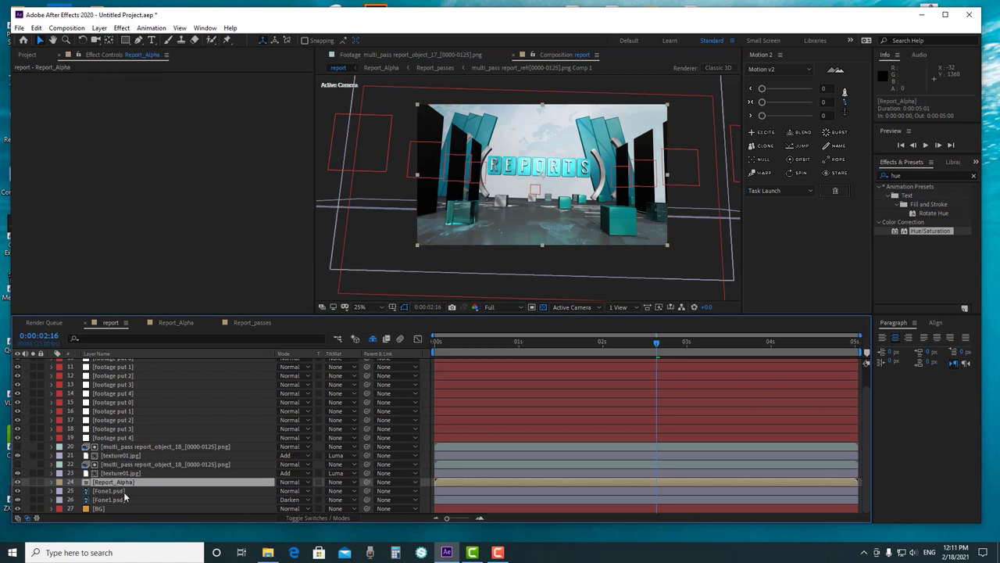
Duplicate the color-corrected Report_passes layer in Report_Alpha and place the copy at the top of the layer stack
click(176, 323)
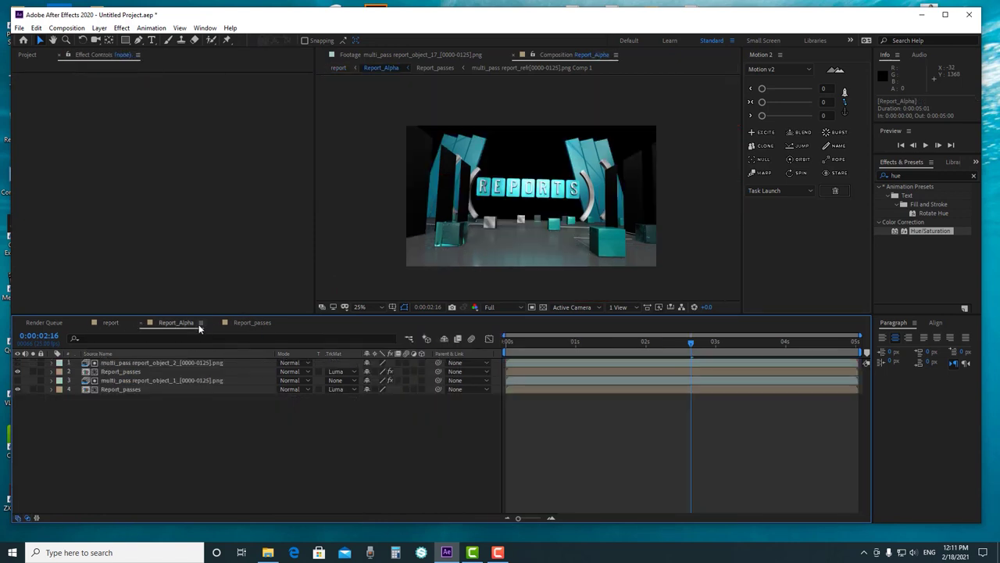
click(154, 371)
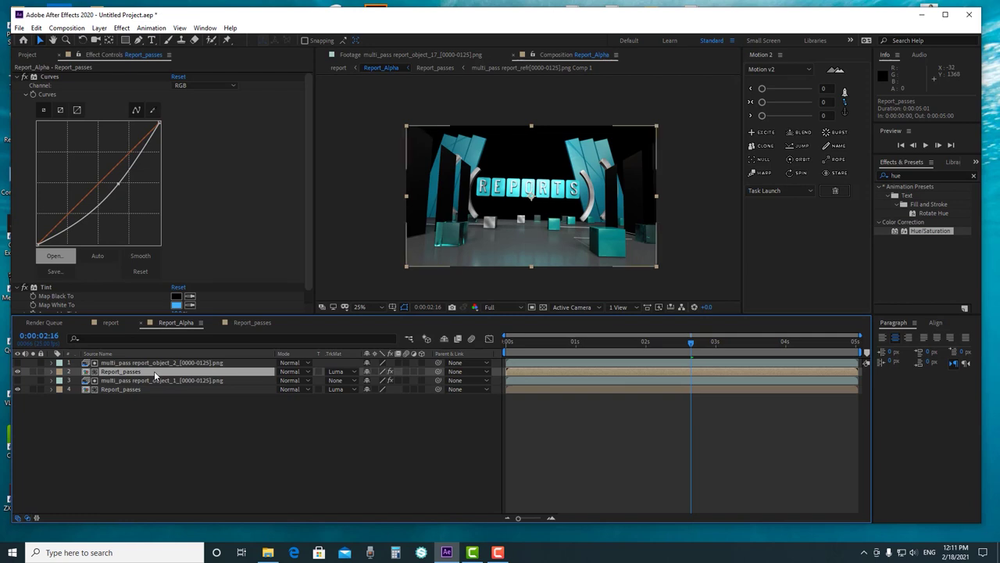
key(ctrl+d)
scroll(527, 255, up, 2)
scroll(542, 247, down, 2)
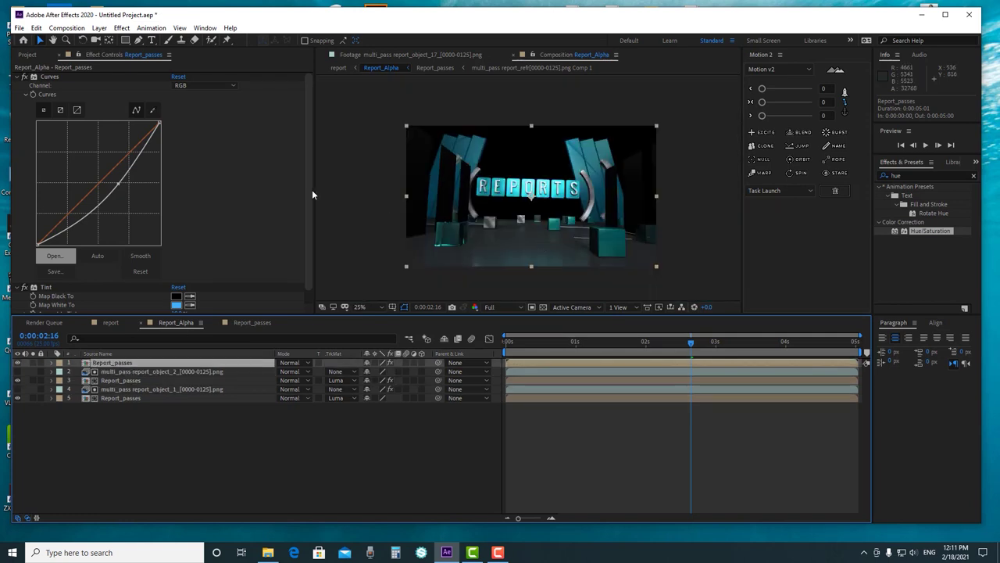
Remove the Curves and Tint effects from the topmost Report_passes copy
click(46, 77)
key(Delete)
click(43, 78)
key(Delete)
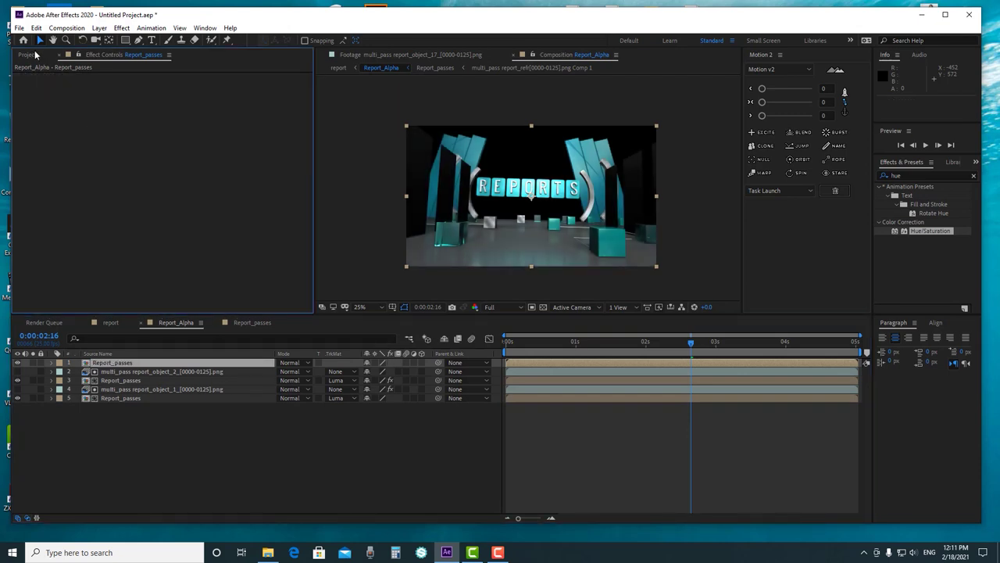
Find the object_18 floor mask and place it above the Report_passes copy as its luma matte, hiding the matte layer
click(29, 55)
click(76, 267)
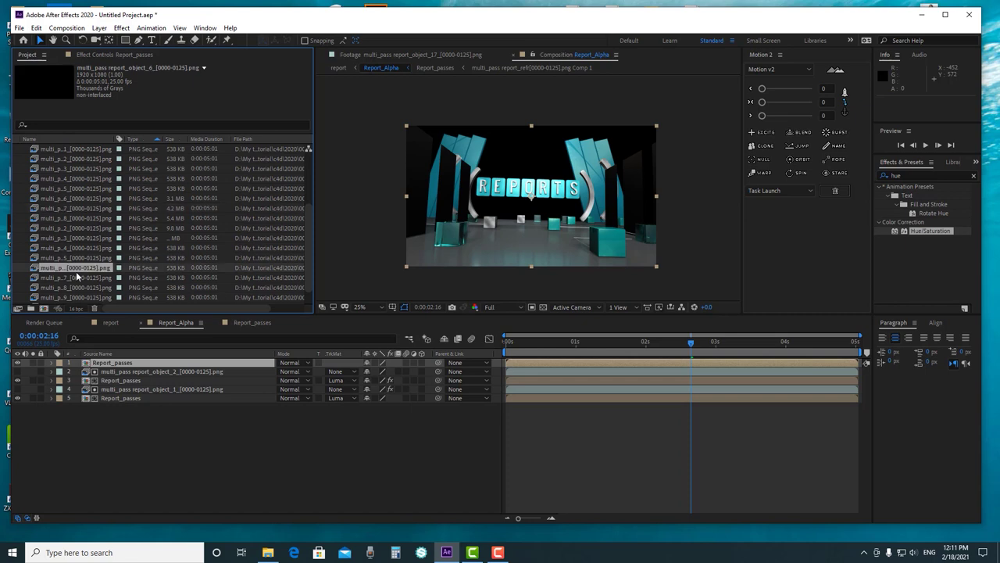
click(85, 287)
scroll(94, 283, down, 2)
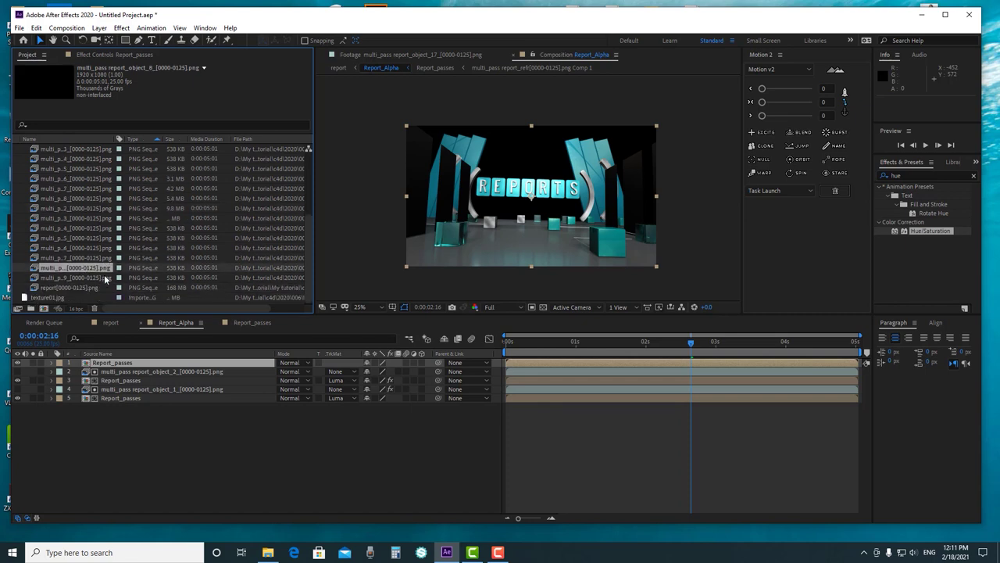
scroll(104, 278, up, 1)
click(74, 236)
click(75, 228)
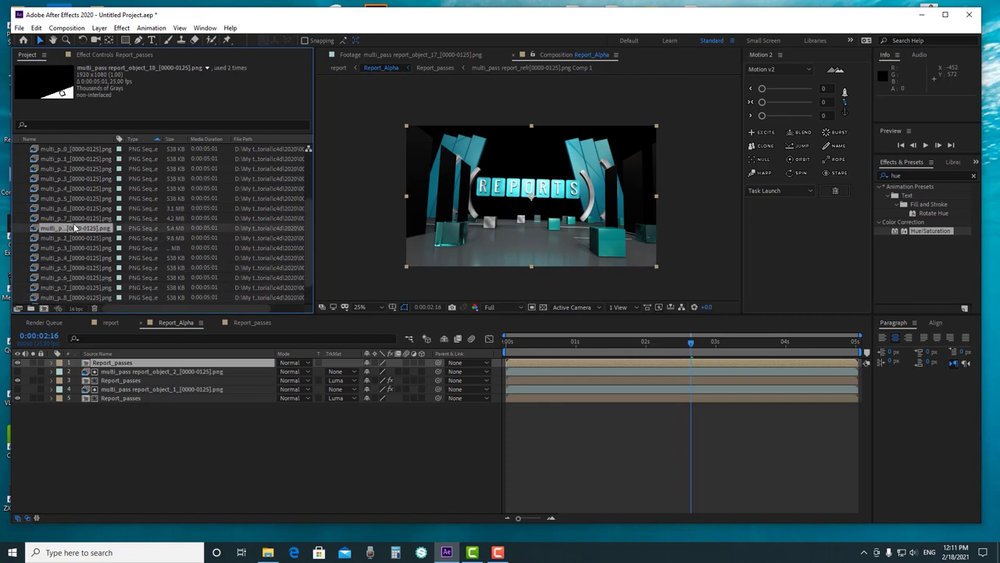
drag(76, 228, 117, 361)
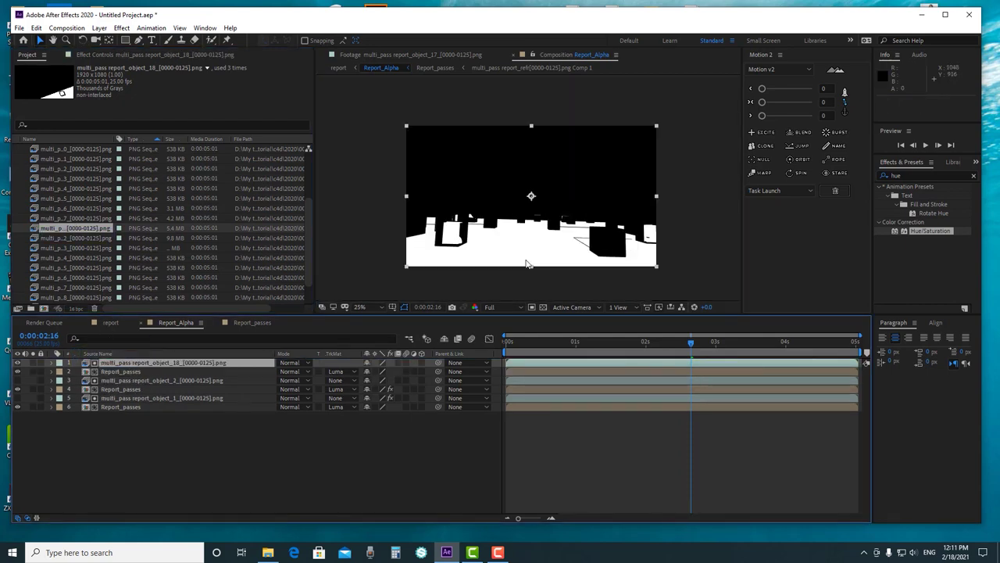
click(17, 363)
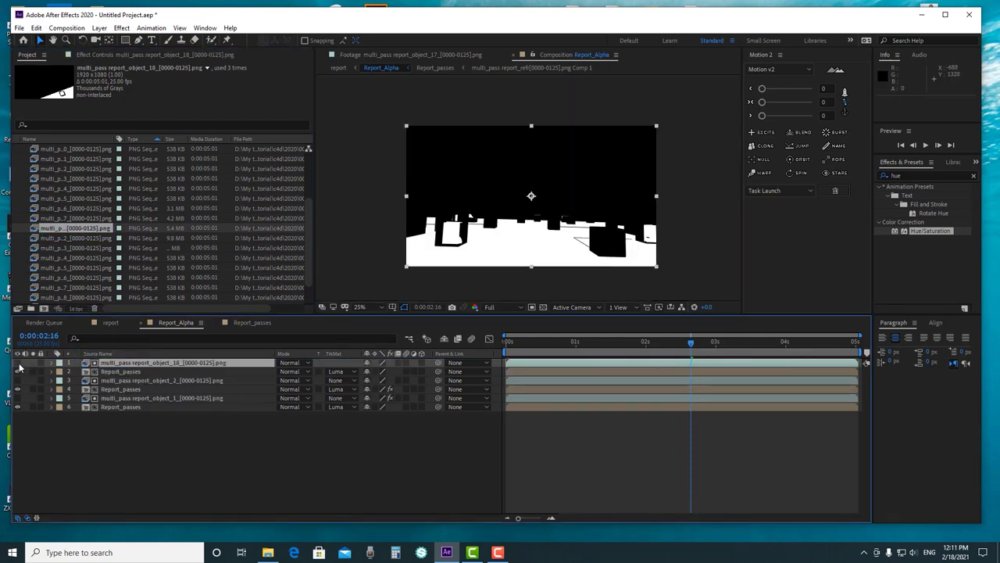
Apply Curves to the floor-matted Report_passes copy and raise the RGB midtones to brighten the floor
click(131, 372)
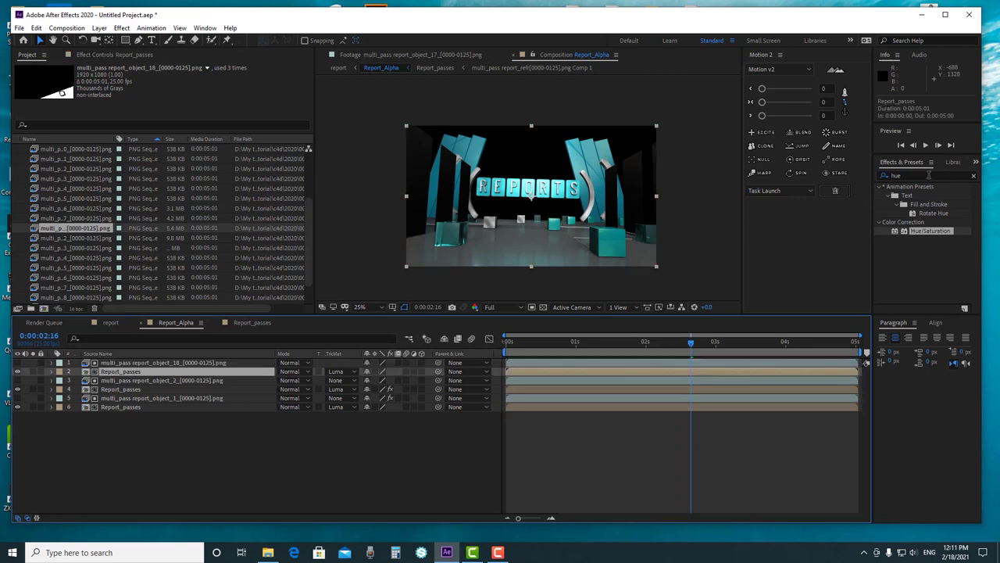
drag(929, 175, 854, 171)
text(c)
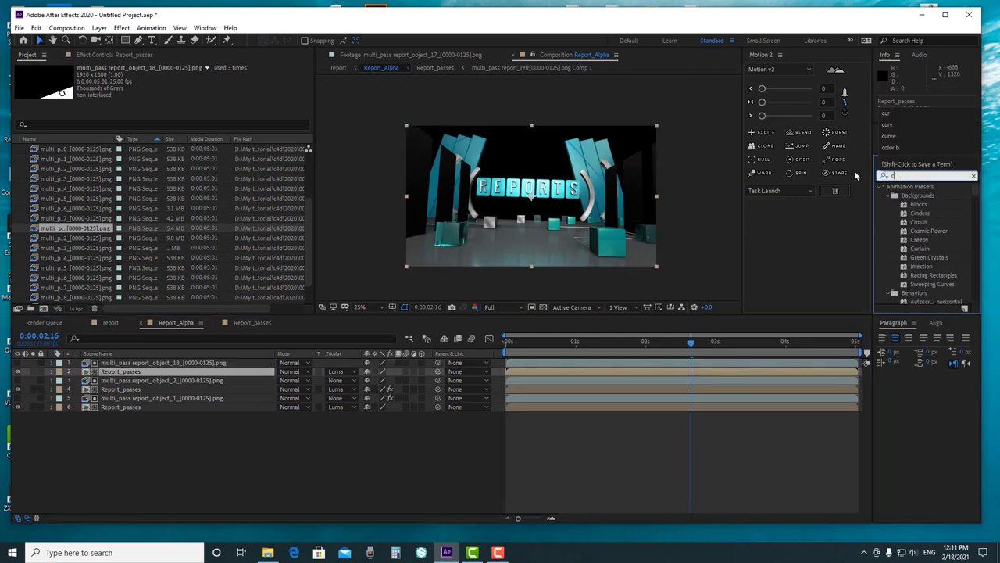
text(ur)
drag(920, 292, 117, 377)
drag(110, 168, 98, 162)
scroll(492, 233, up, 4)
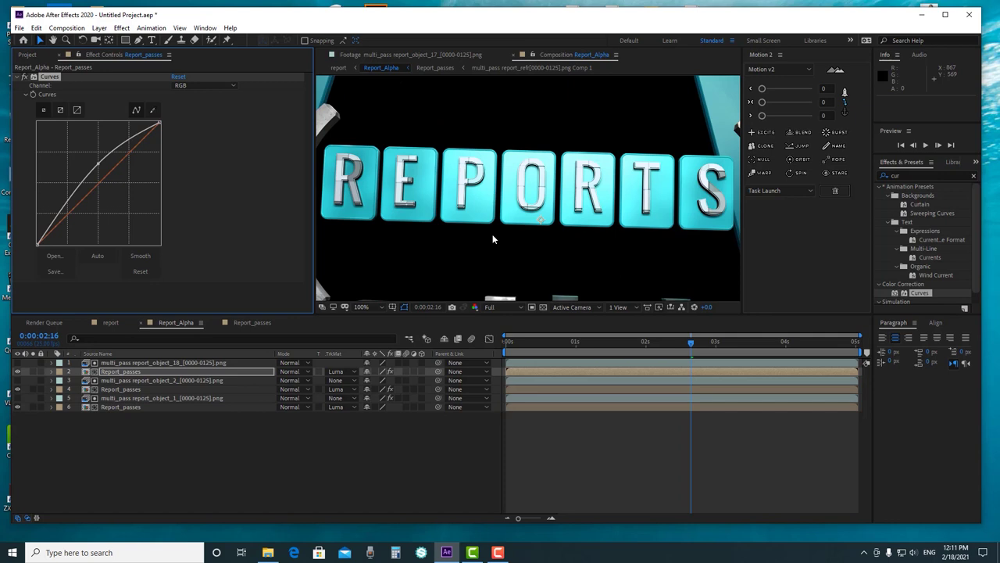
Lock the report composition's viewer and open Report_Alpha in a second viewer beside it, framed on the floor
scroll(492, 234, down, 2)
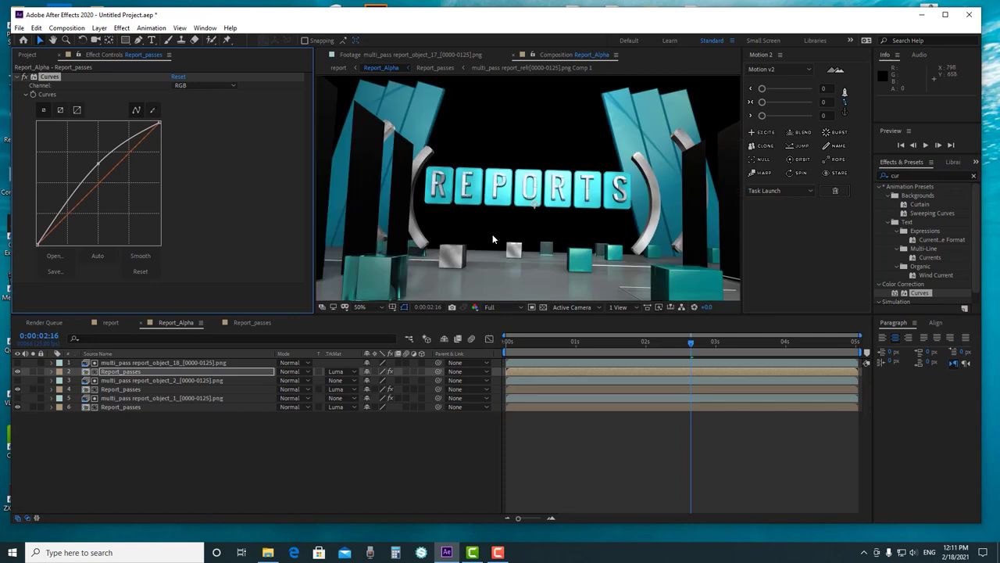
click(101, 321)
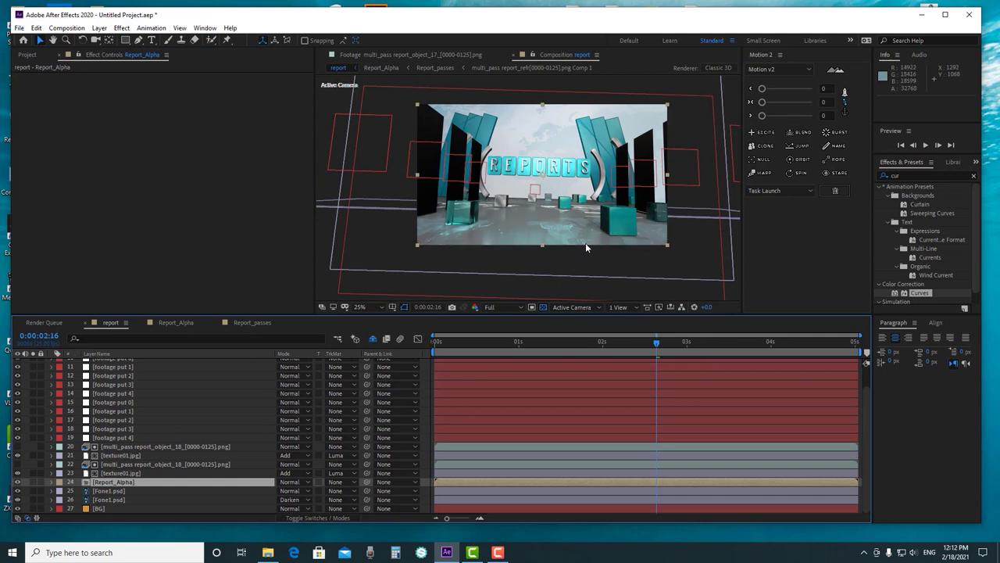
scroll(585, 241, up, 1)
scroll(586, 241, down, 1)
click(533, 55)
click(596, 54)
click(608, 66)
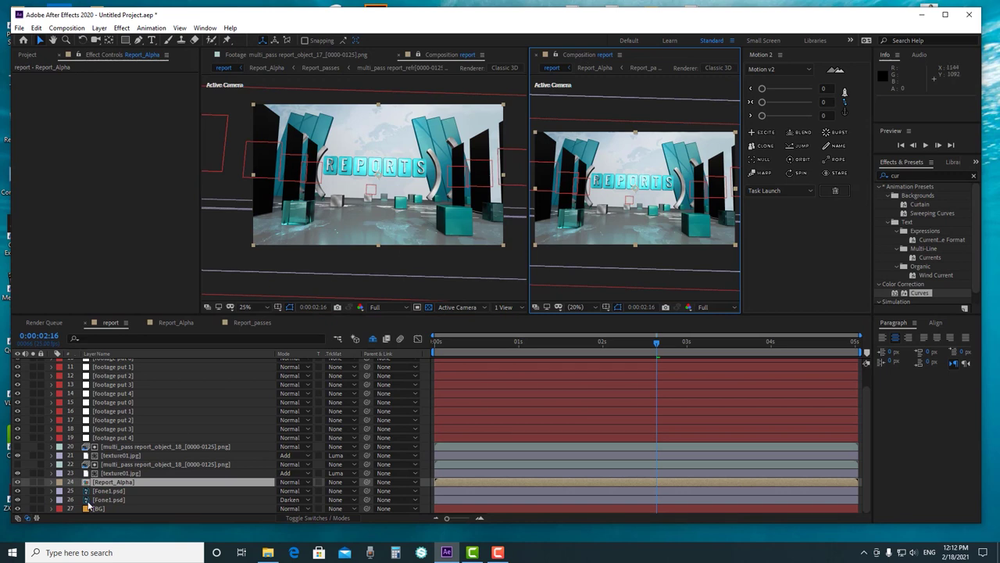
click(111, 484)
double_click(111, 483)
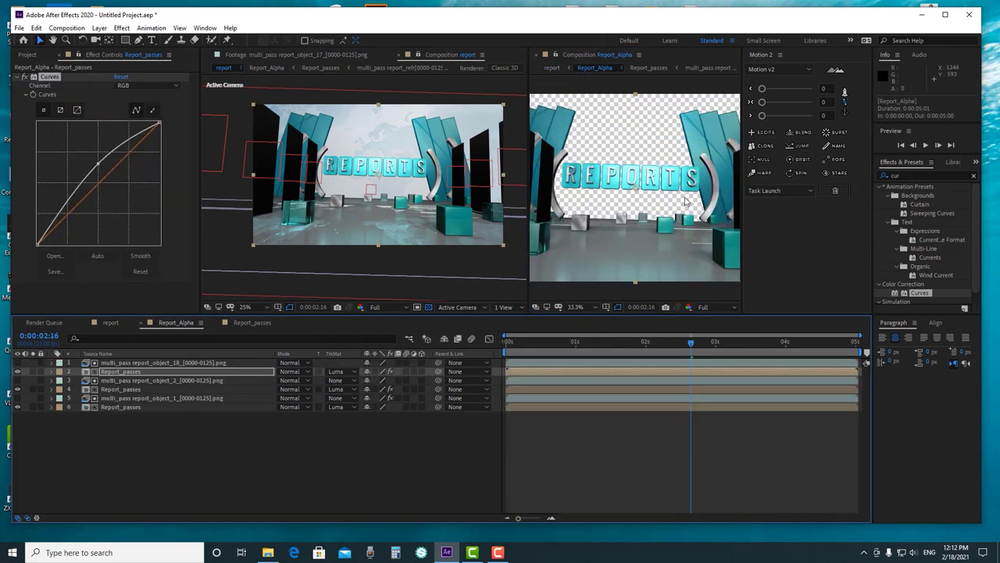
drag(614, 252, 640, 217)
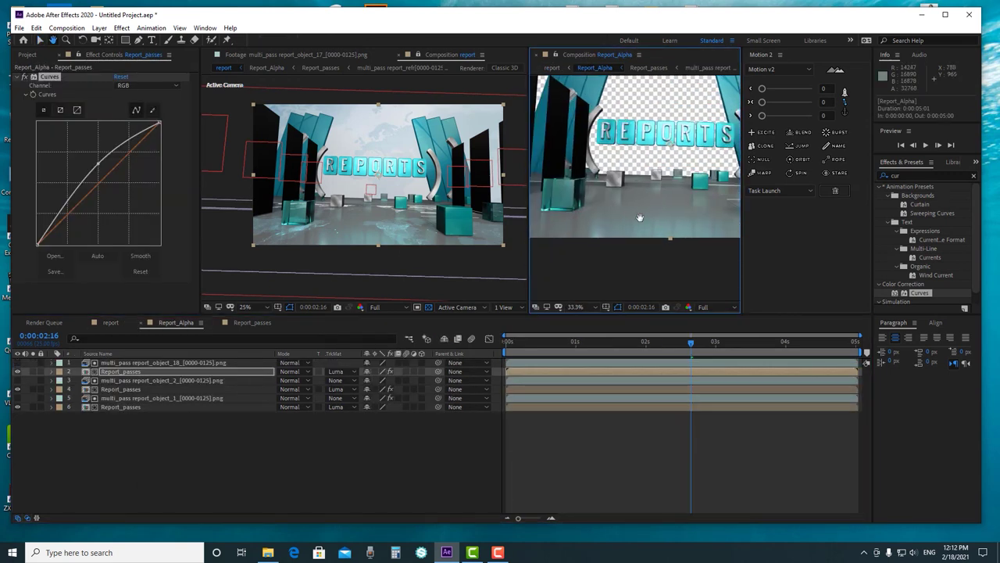
Reshape the floor-matted Report_passes copy's RGB curve by moving the midtone point down into the shadows and adding a raised highlight point
click(117, 373)
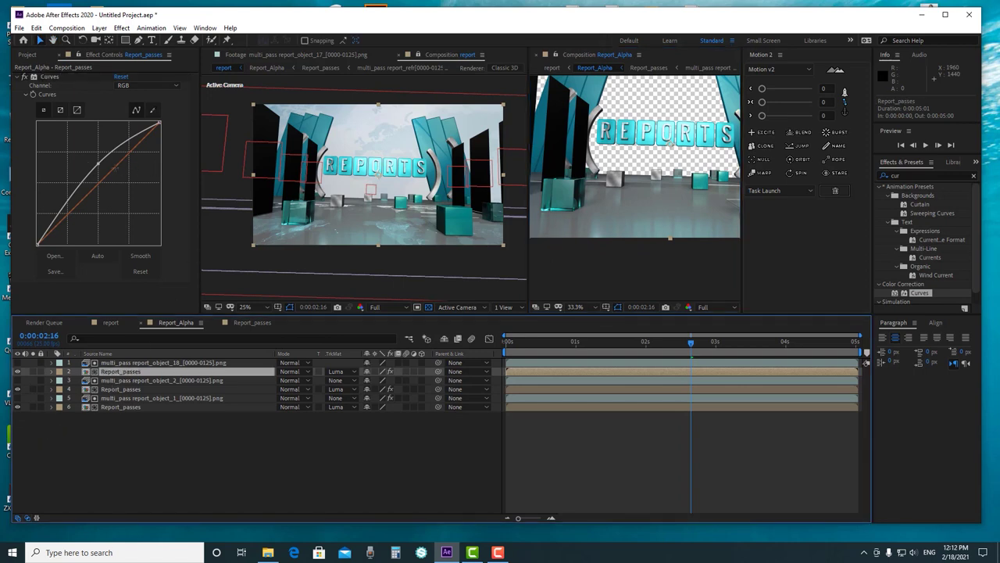
drag(98, 163, 49, 237)
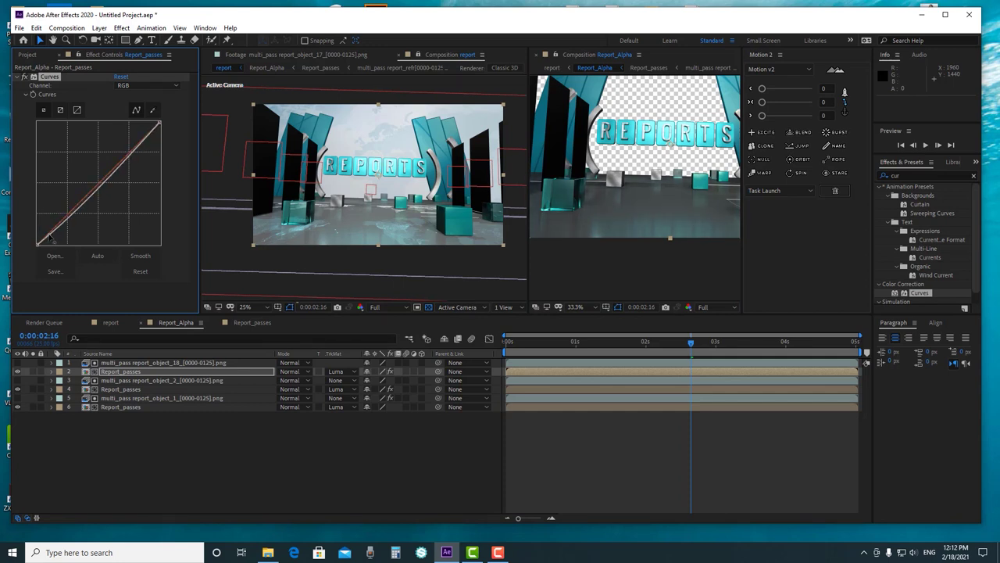
drag(145, 135, 140, 138)
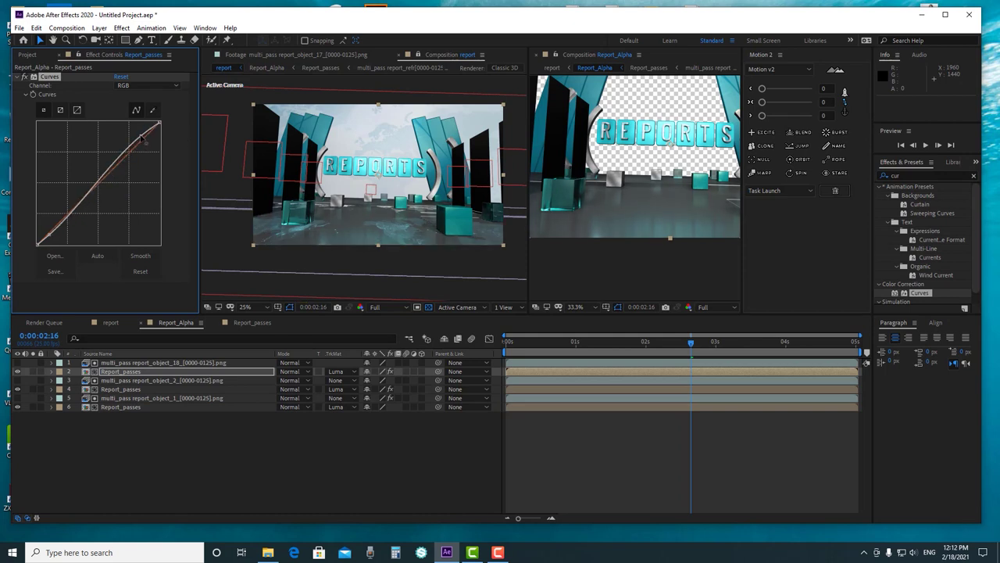
Brighten the floor further by shifting the RGB curve's highlight point toward the midtones, checking both viewers
drag(684, 206, 640, 221)
right_click(640, 219)
click(141, 137)
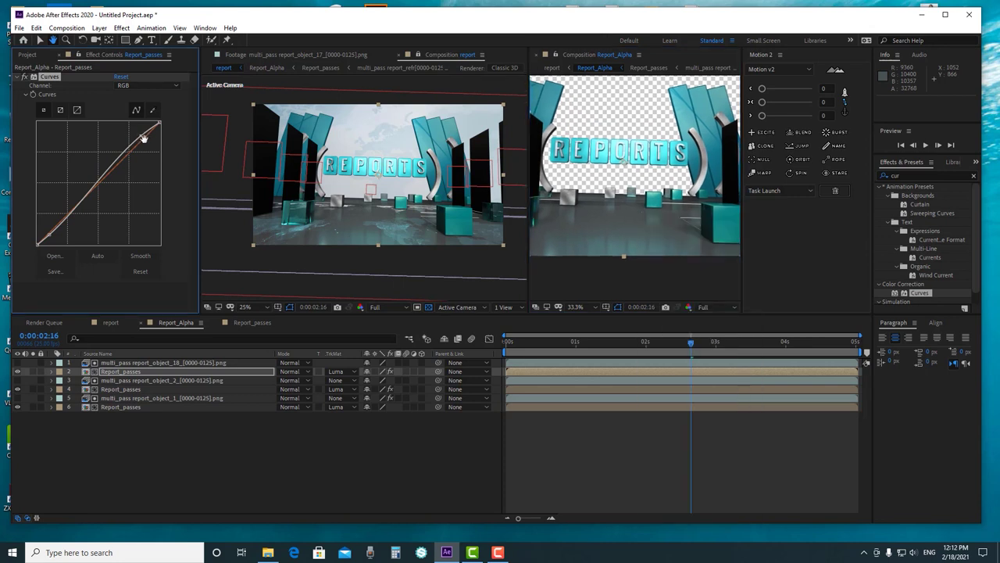
click(40, 40)
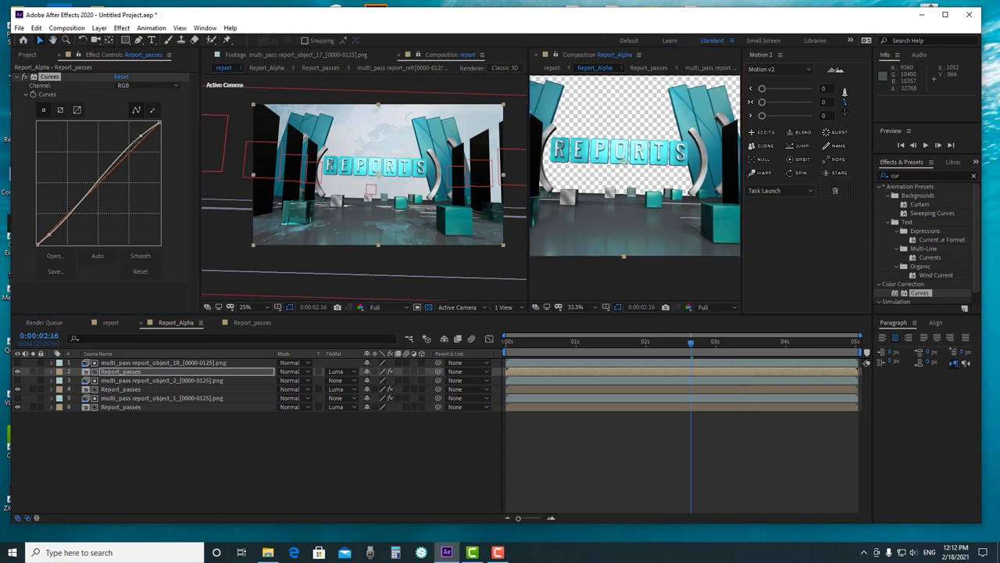
drag(141, 135, 129, 136)
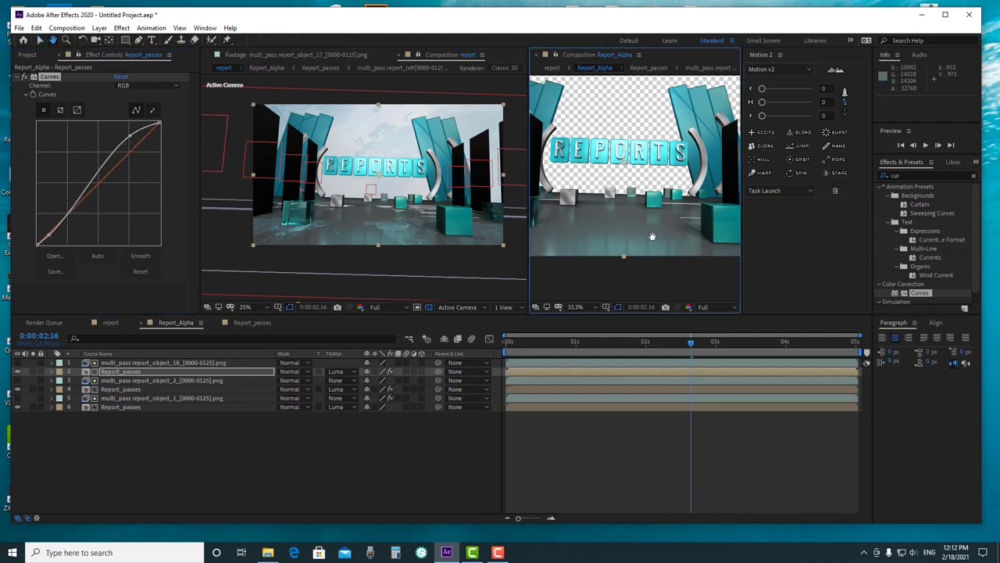
drag(616, 235, 656, 235)
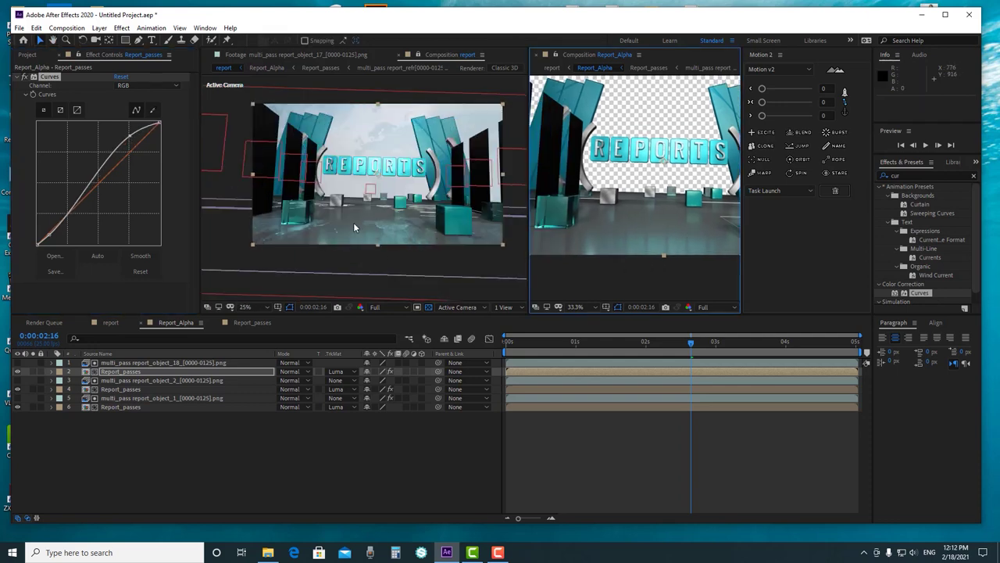
click(52, 233)
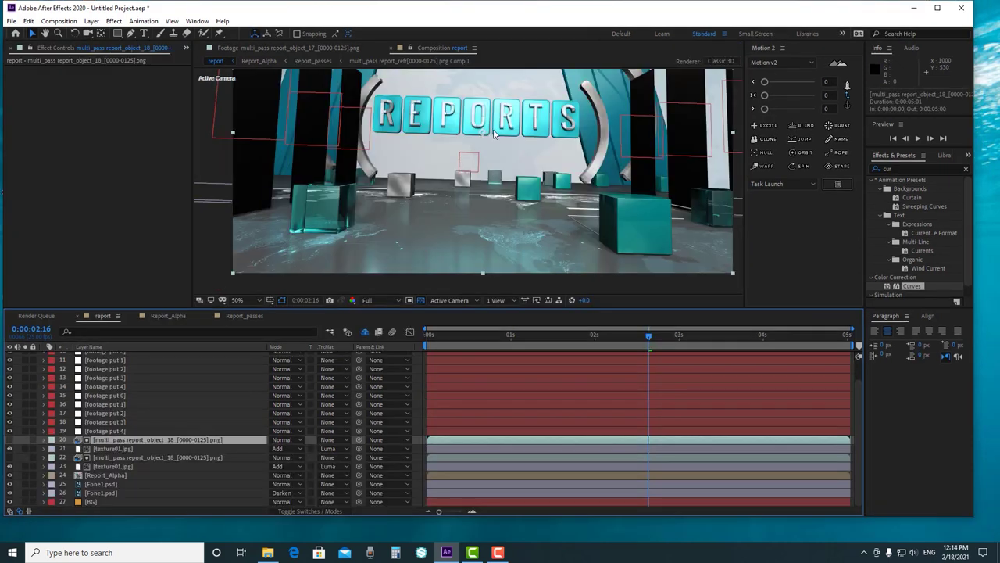
Check the finished report composition and add it to the render queue
key(comma)
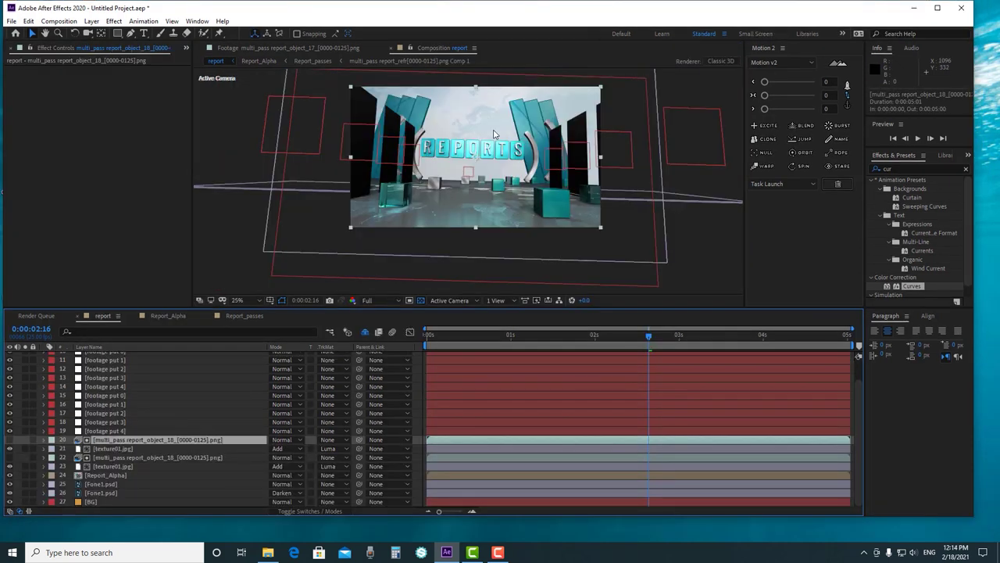
scroll(493, 134, up, 1)
scroll(457, 134, down, 1)
click(58, 21)
mouse_move(104, 150)
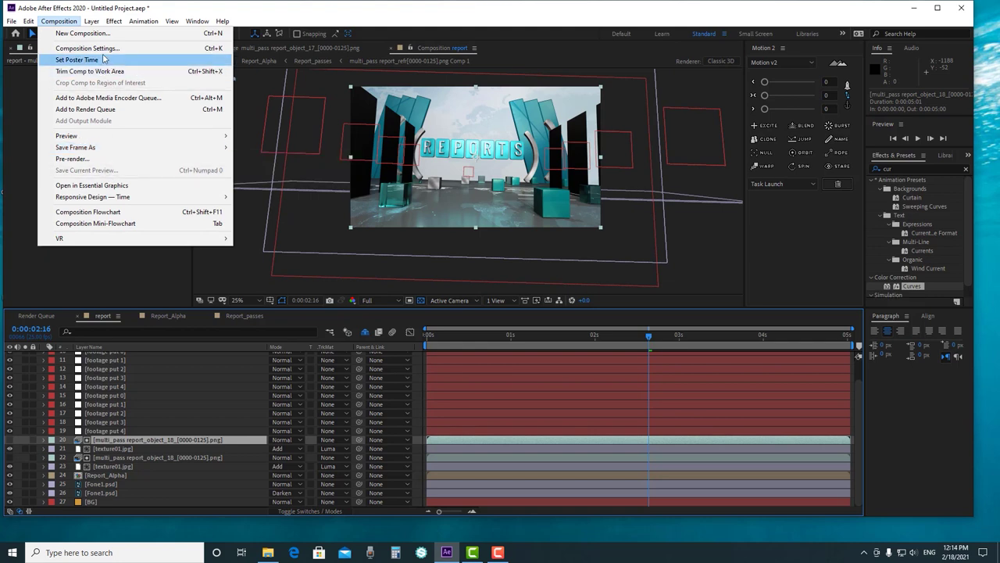
click(86, 109)
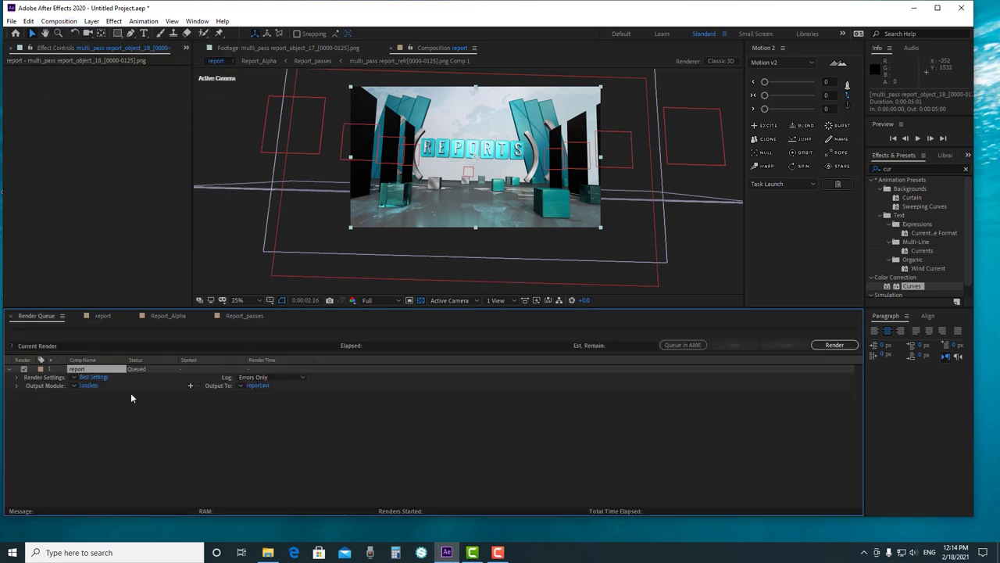
Apply the hq output module to the queued report render and accept its QuickTime RGB output settings
click(74, 386)
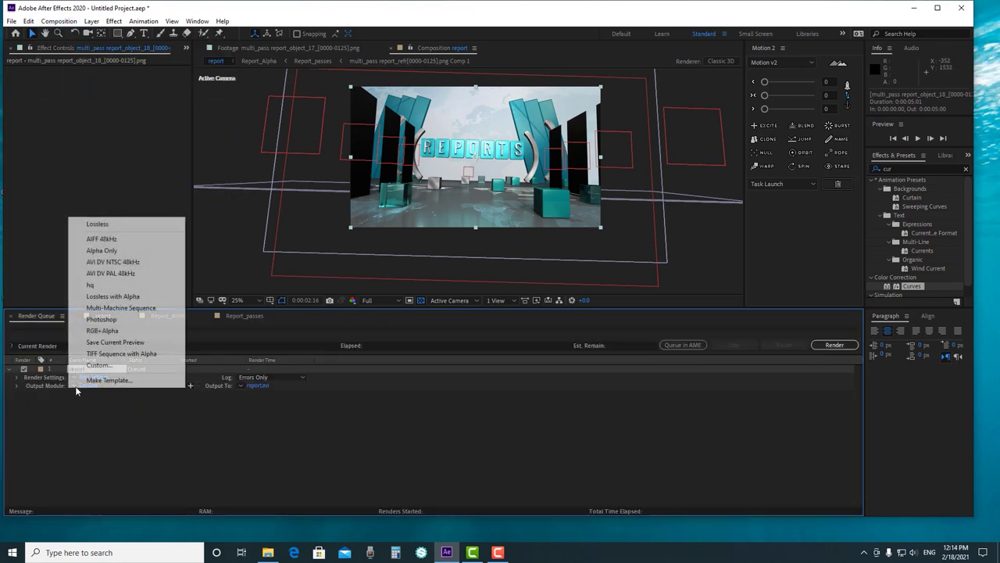
click(90, 284)
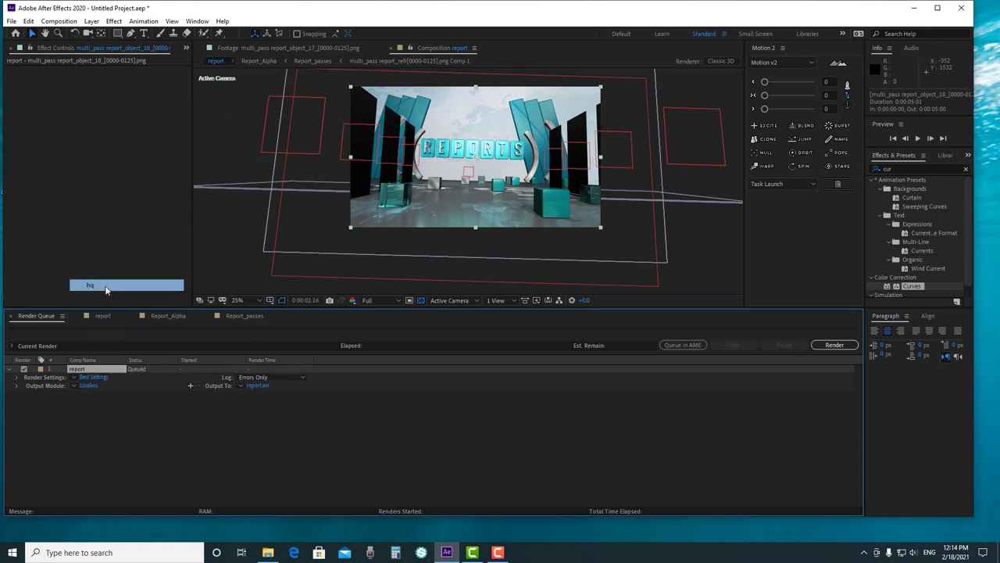
click(81, 386)
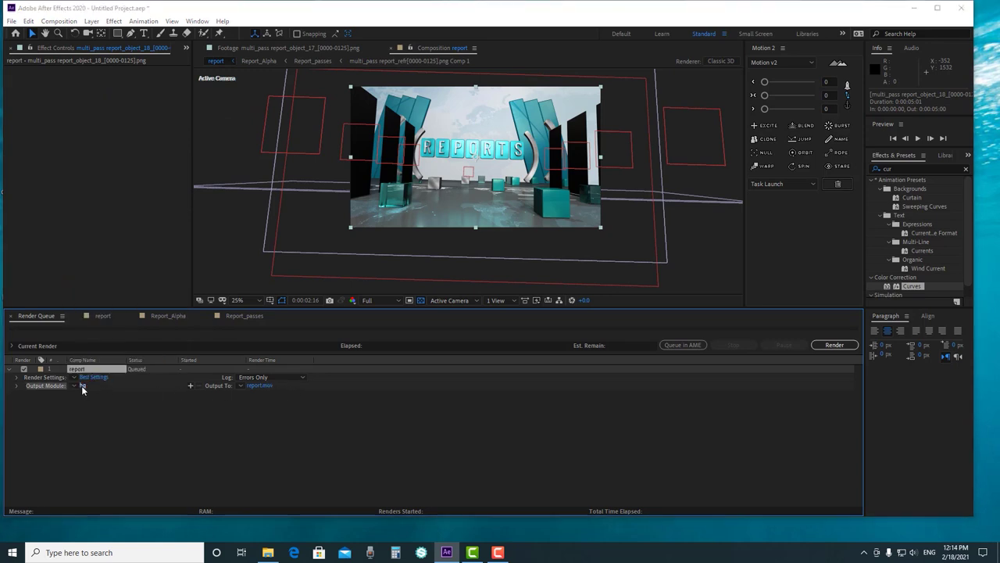
drag(133, 12, 317, 84)
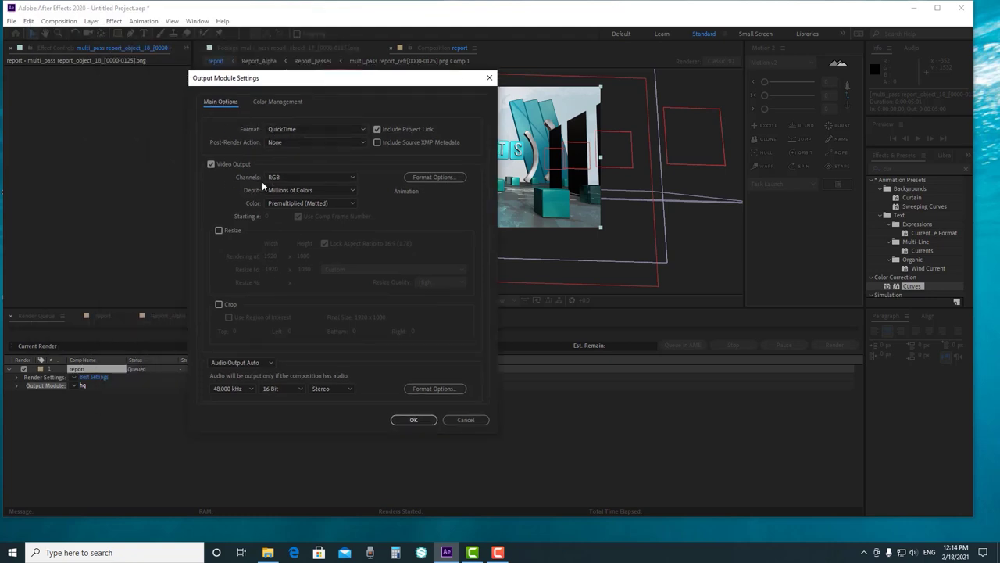
click(413, 420)
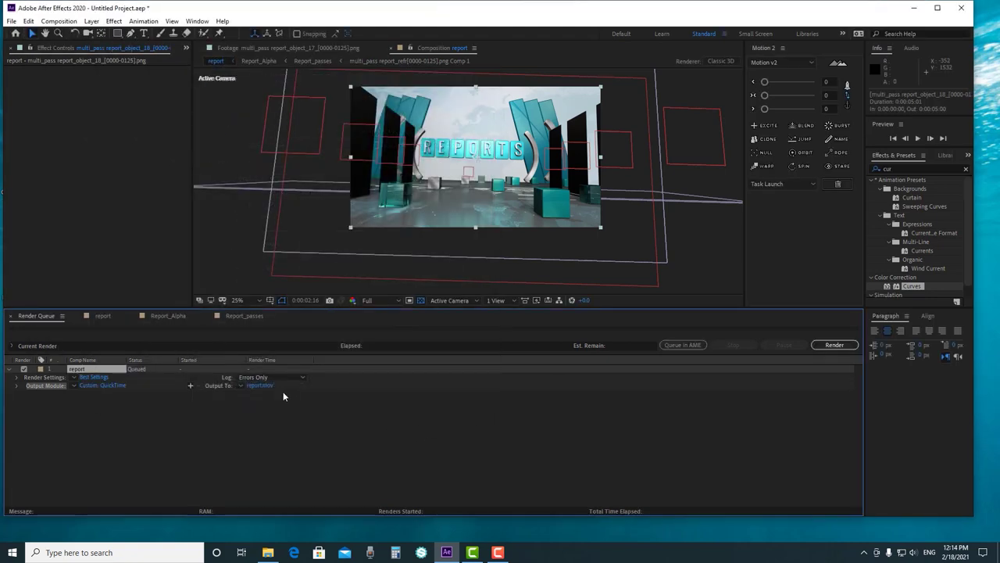
Set the render output to report.mov in the Pre_Render folder and start rendering
click(264, 384)
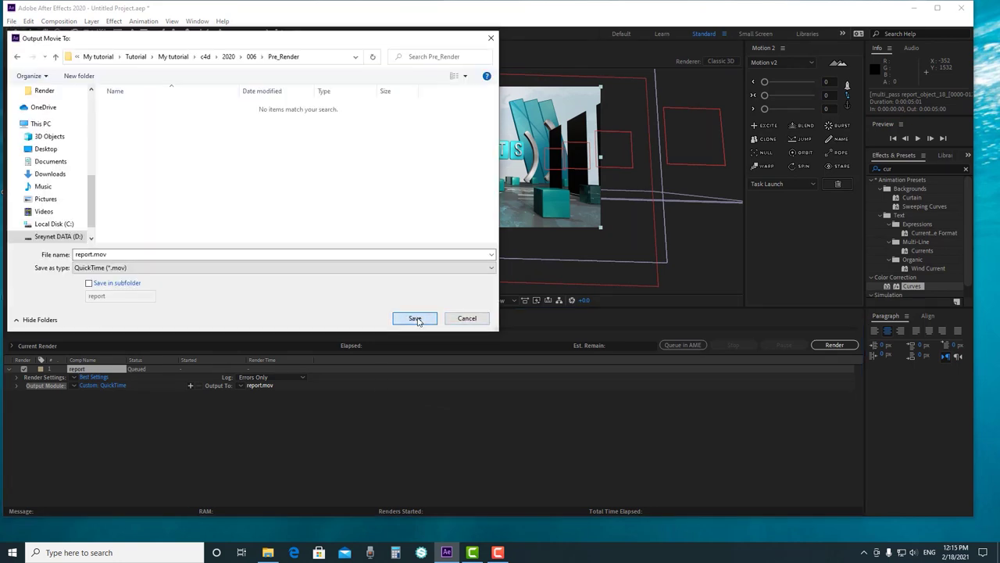
click(414, 319)
click(836, 345)
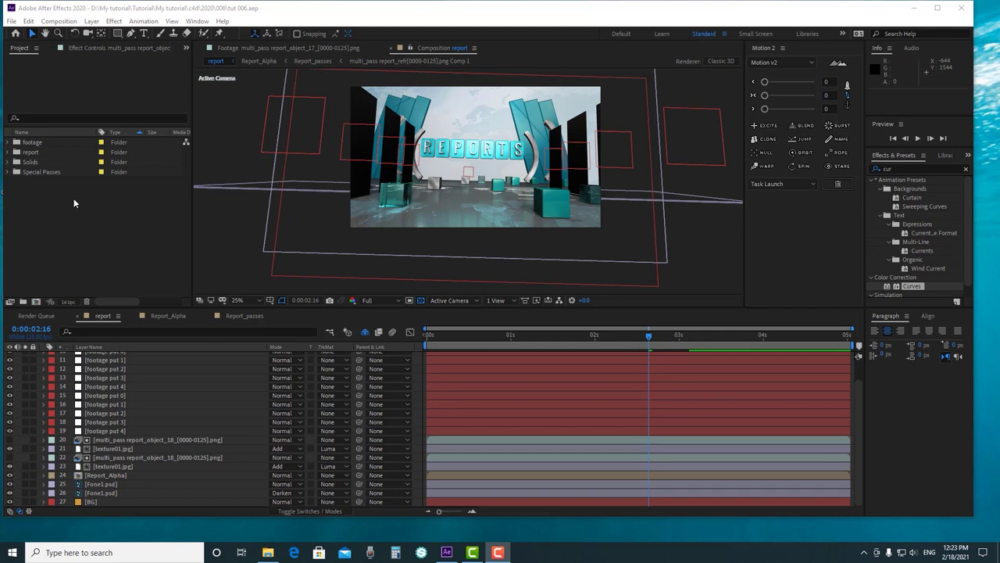
Import the rendered report.mov from the Pre_Render folder into the project as footage
right_click(74, 203)
mouse_move(167, 252)
click(224, 251)
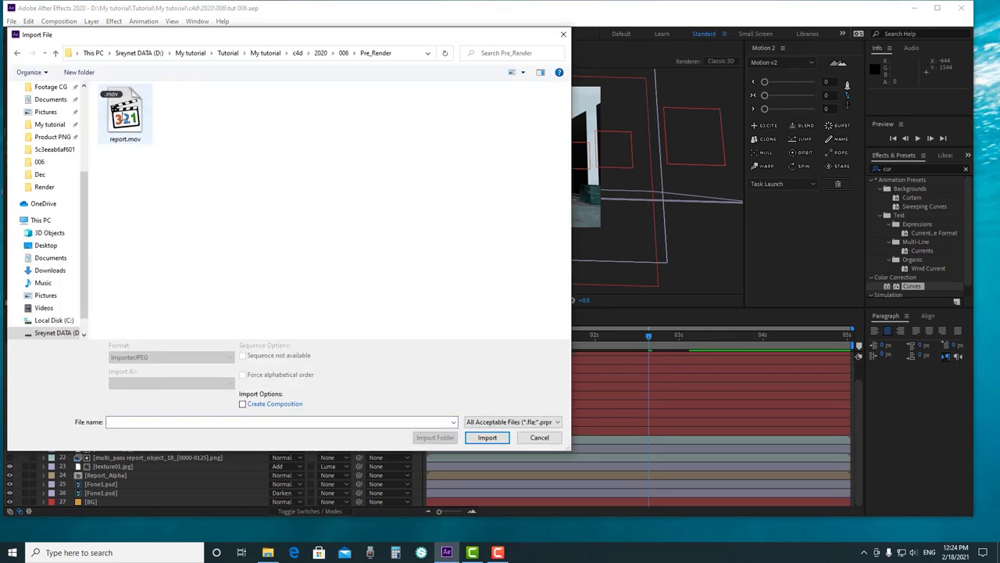
click(127, 117)
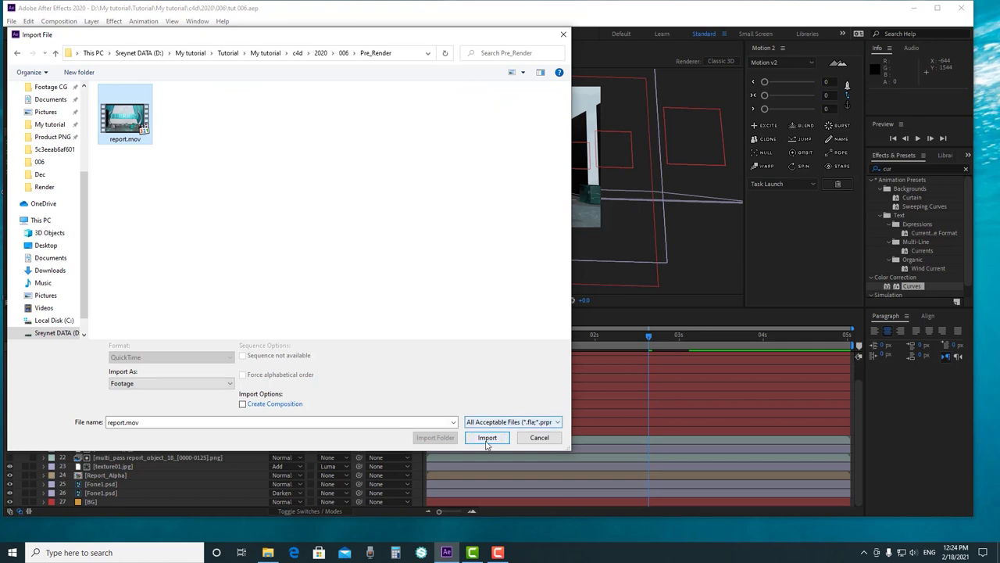
click(487, 438)
Create a project folder named Pre_Render and move report.mov into it
click(23, 301)
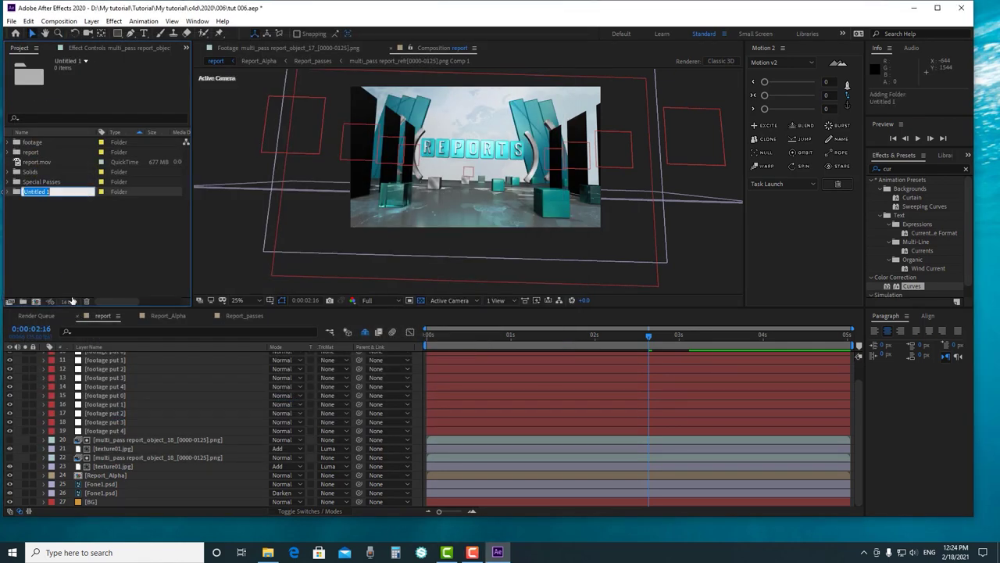
text(P)
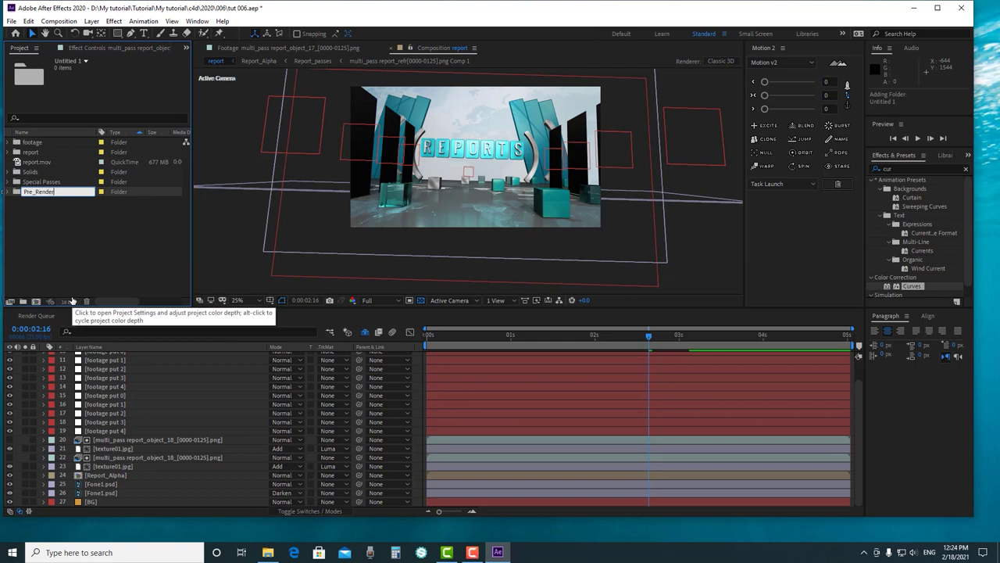
text(re_Render)
key(Return)
click(37, 172)
drag(37, 173, 39, 152)
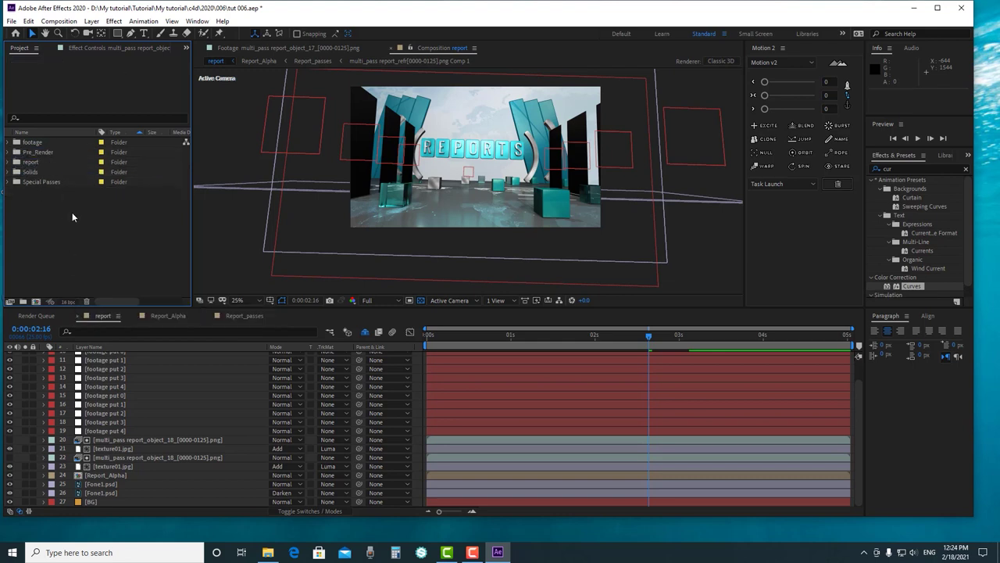
Create a 1920 x 1080, 25 fps composition named Main_Export in the Pre_Render folder with a duration of 0:00:05:00
click(46, 153)
click(59, 21)
click(78, 33)
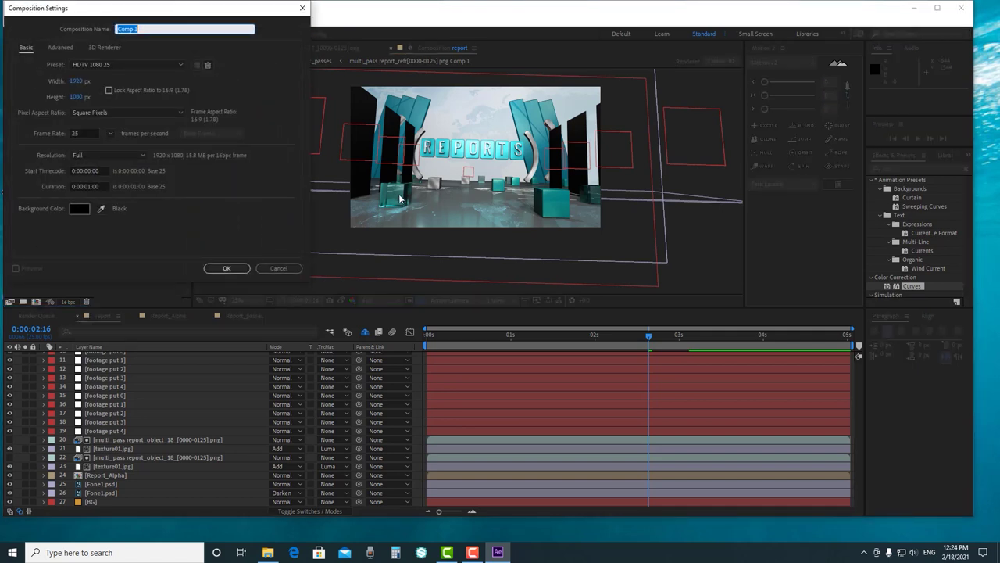
click(92, 187)
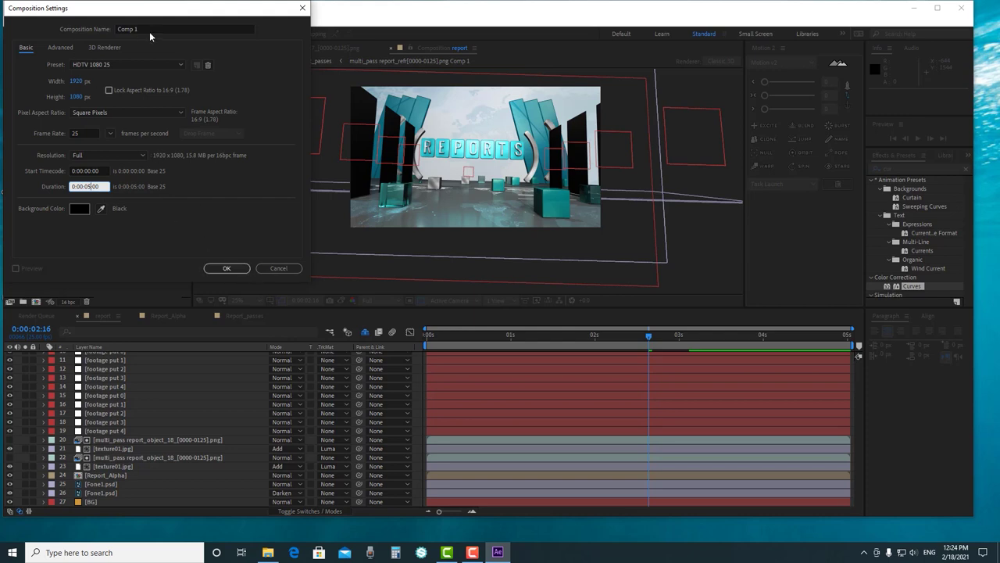
drag(149, 31, 90, 34)
key(BackSpace)
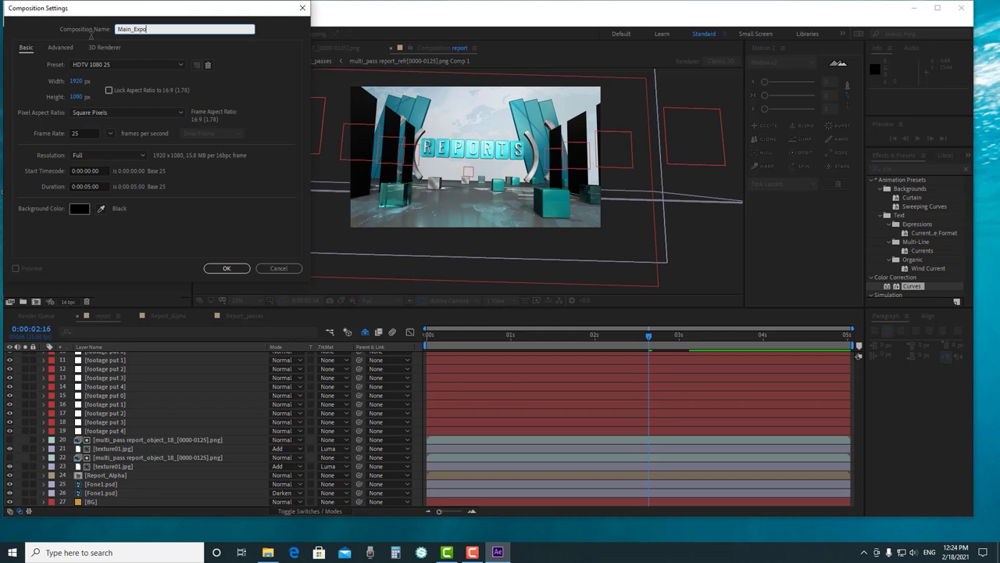
click(222, 266)
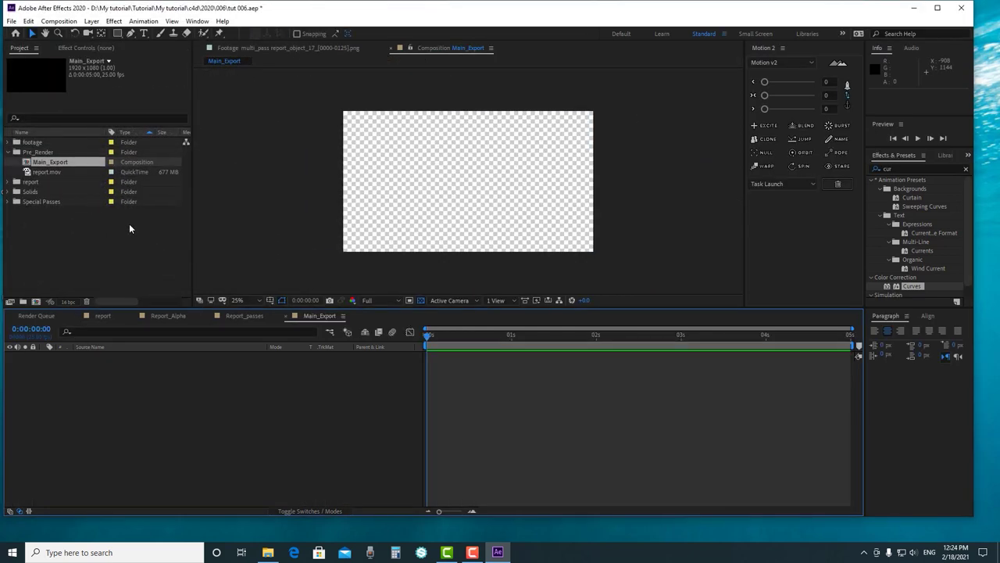
Place report.mov in the Main_Export composition and play it back to check the render
drag(48, 175, 135, 391)
drag(491, 349, 403, 382)
key(space)
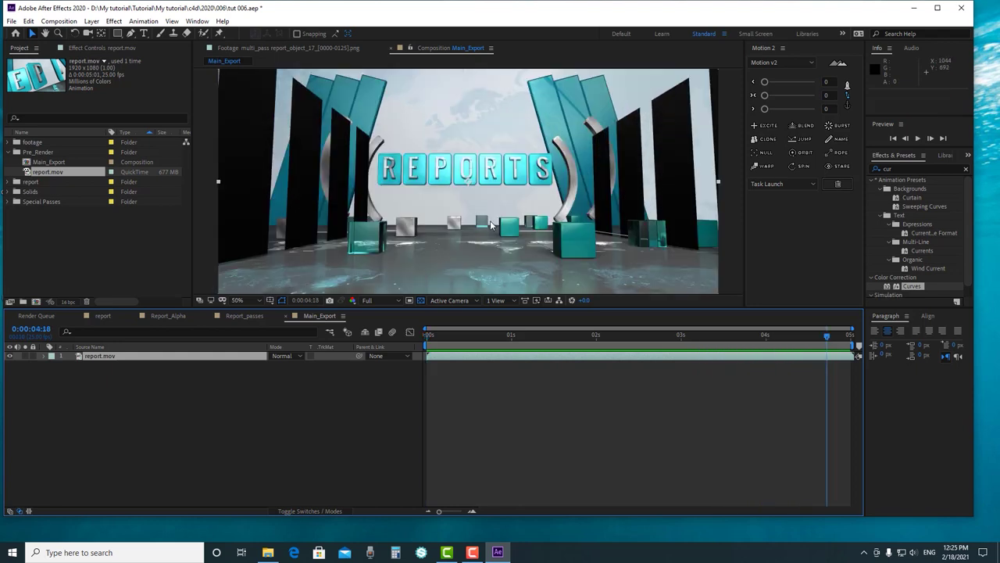
key(comma)
key(comma)
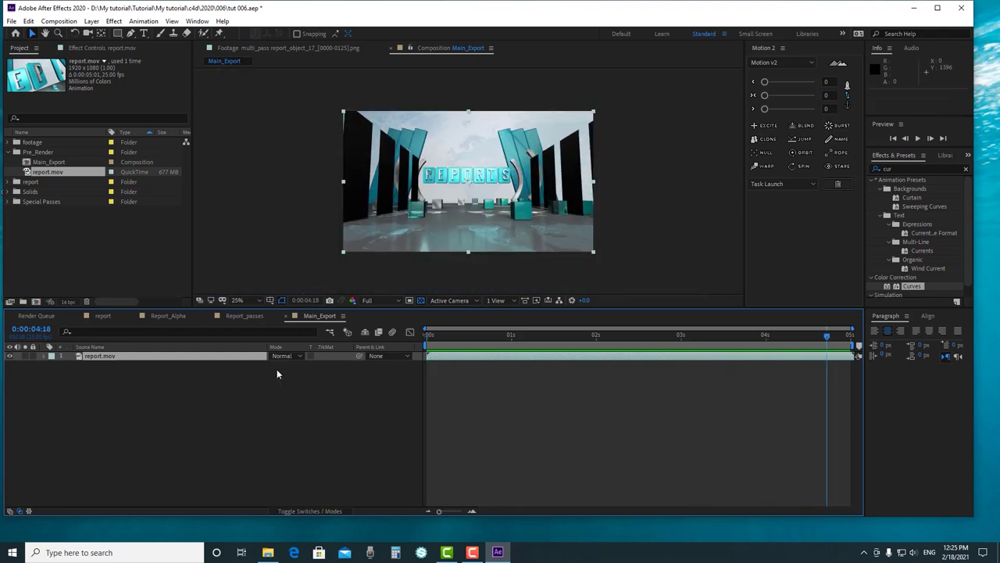
Copy the Morph Camera, BG and all footage put null layers from the report composition and paste them into Main_Export
click(104, 316)
scroll(130, 406, up, 2)
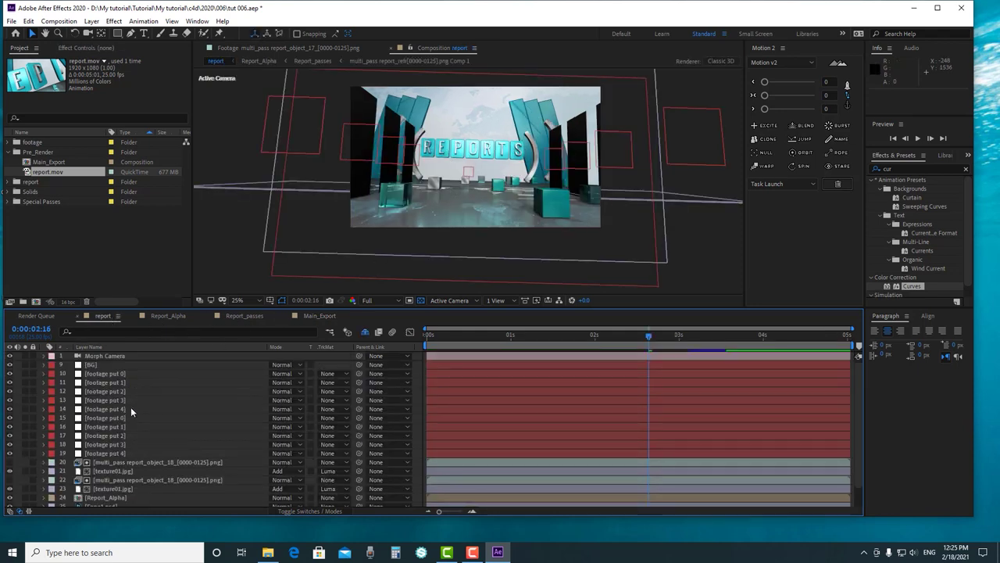
click(96, 358)
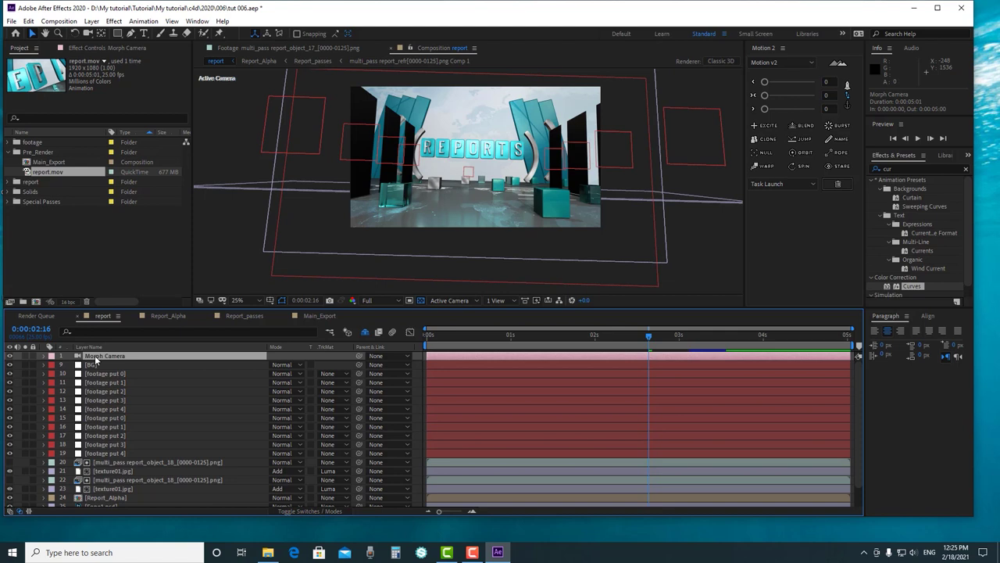
shift+click(103, 453)
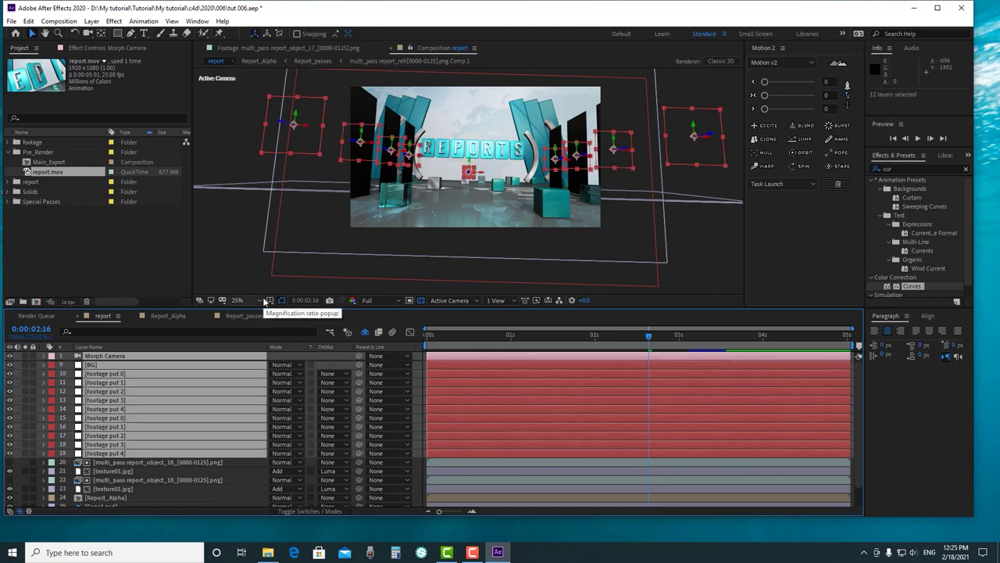
key(ctrl+c)
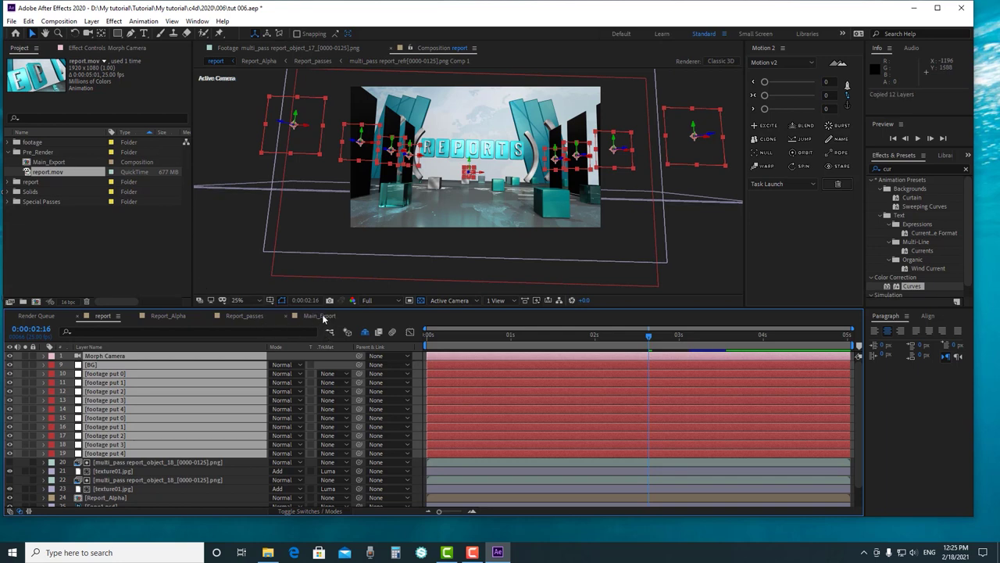
click(323, 317)
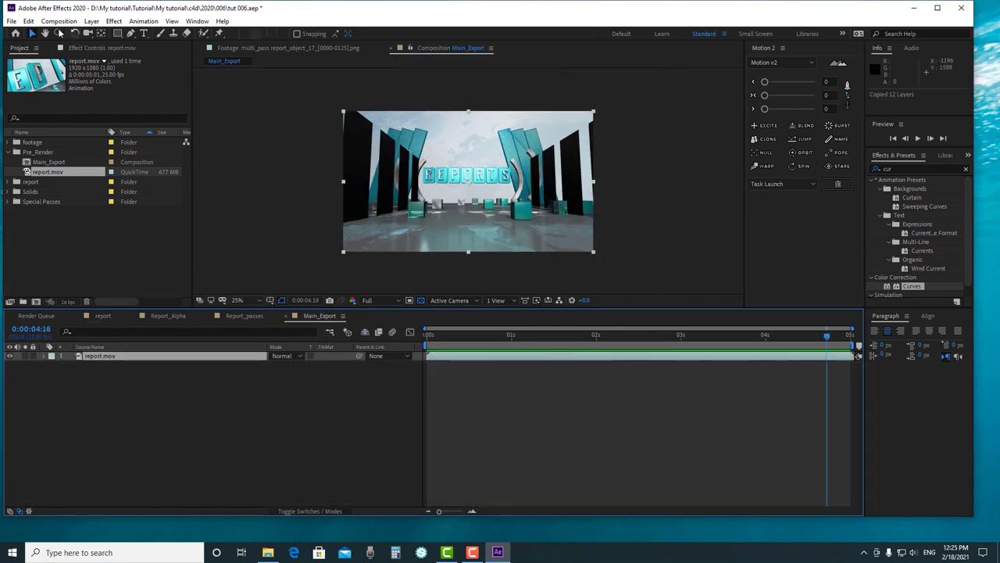
click(28, 21)
click(94, 128)
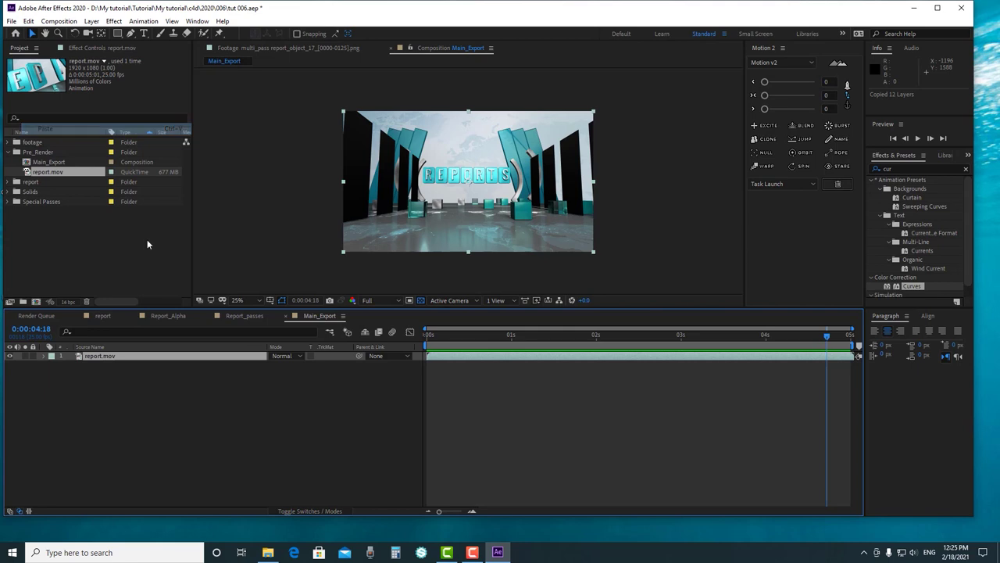
click(264, 497)
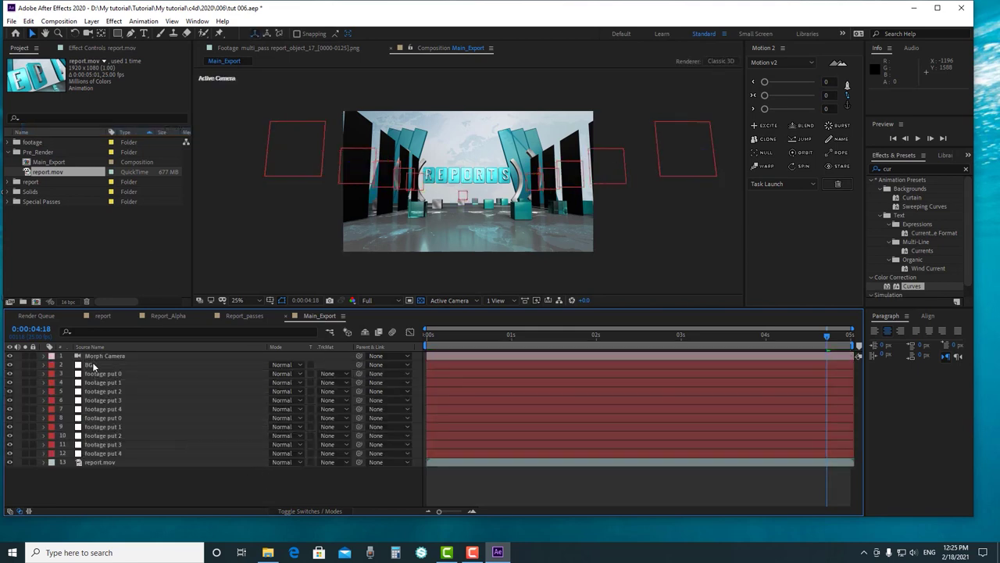
Delete the BG null from Main_Export, keeping the Morph Camera and the footage put nulls
click(96, 365)
key(Delete)
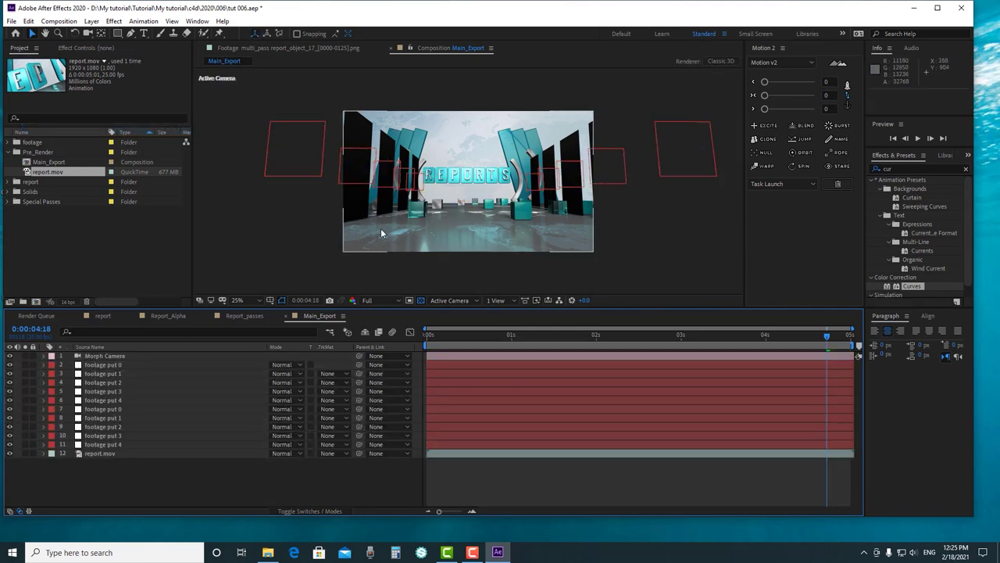
click(104, 356)
key(period)
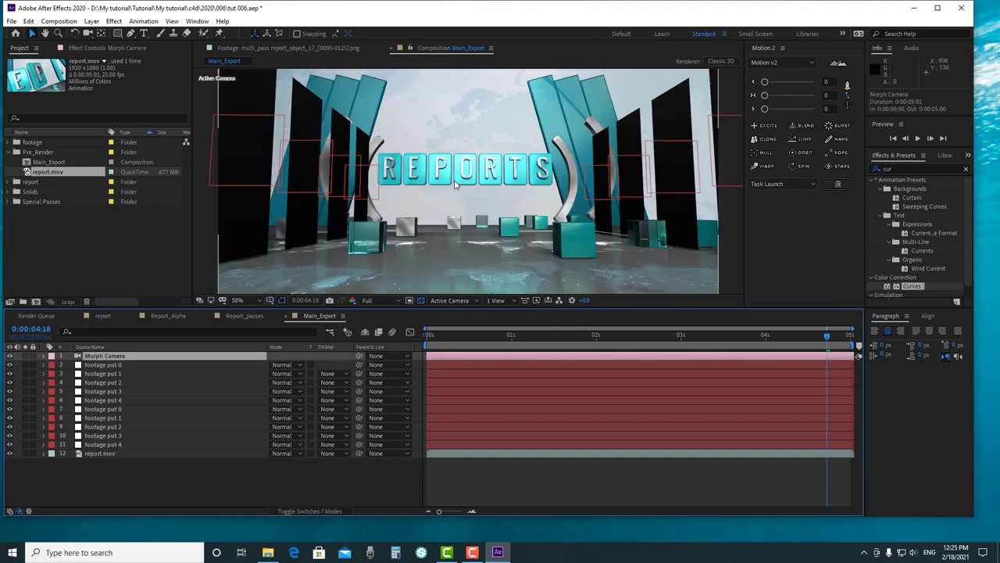
Examine which black screen panel each footage put null marks in Main_Export
click(135, 365)
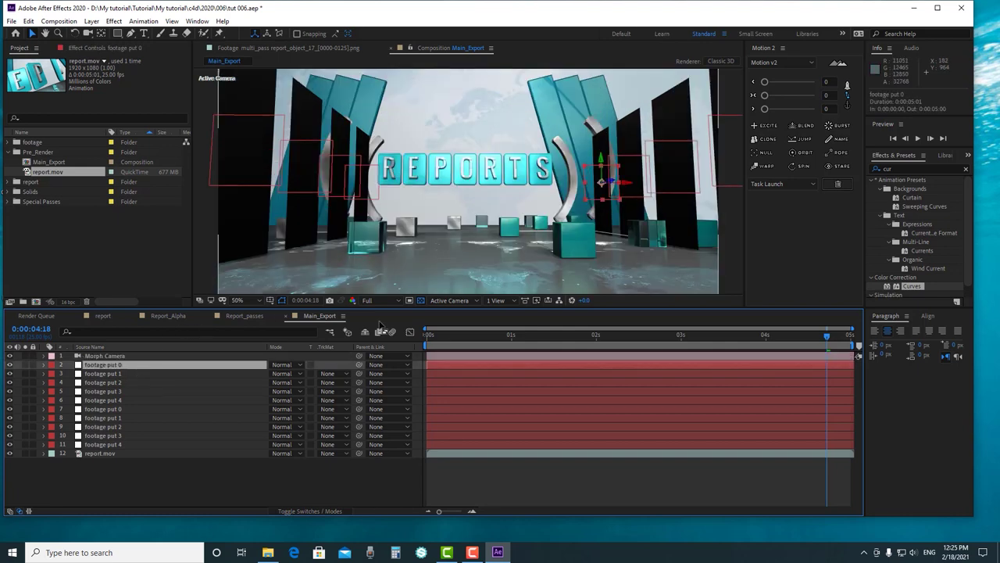
click(138, 374)
click(134, 392)
click(133, 400)
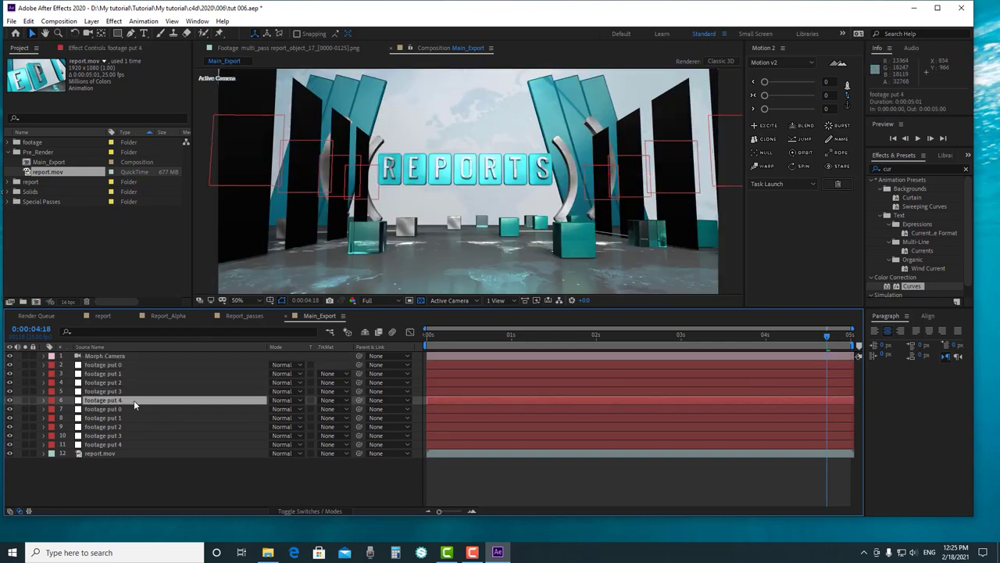
click(132, 409)
click(130, 418)
click(127, 427)
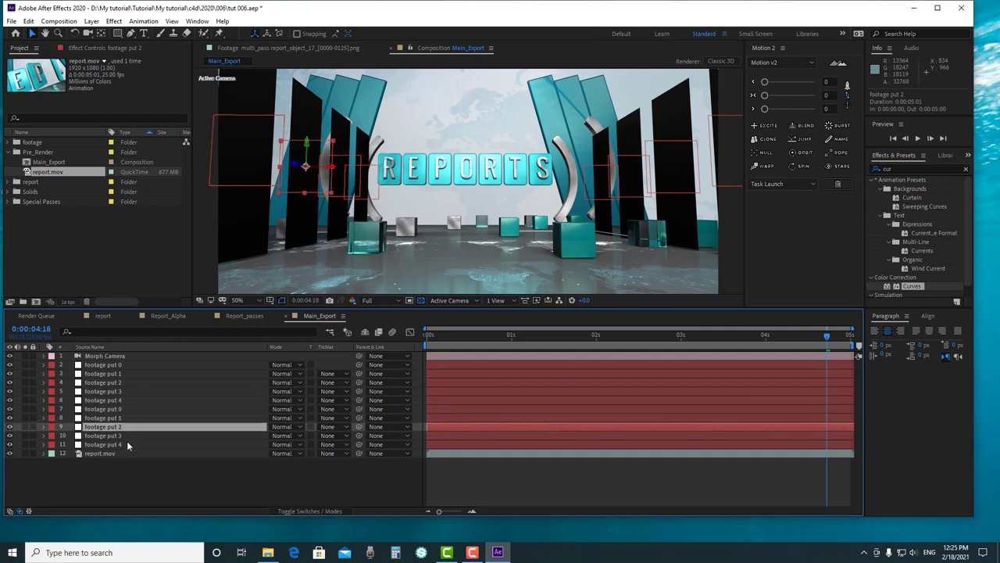
click(129, 444)
Create a project folder named Video_Replace
click(98, 274)
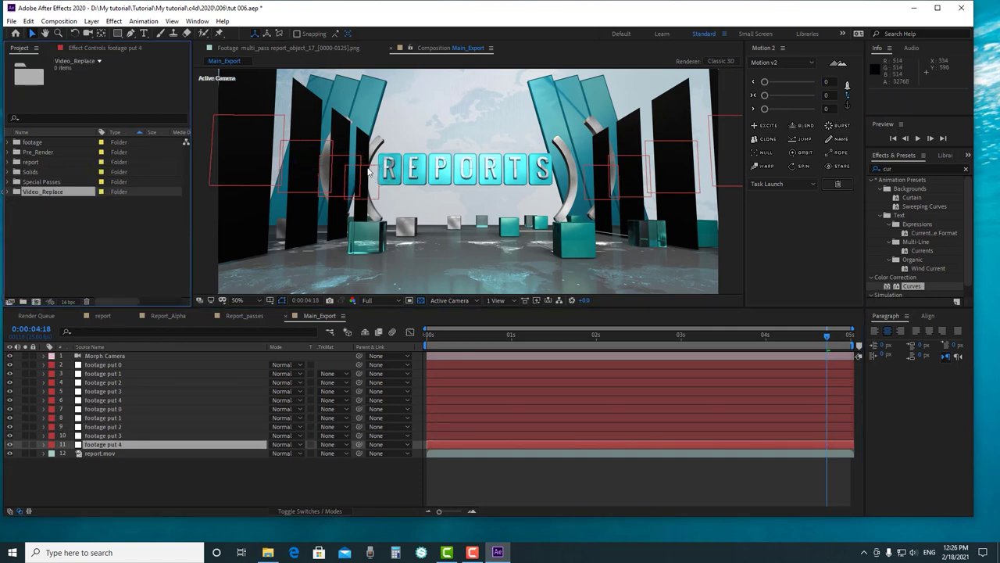
key(comma)
key(comma)
key(period)
key(period)
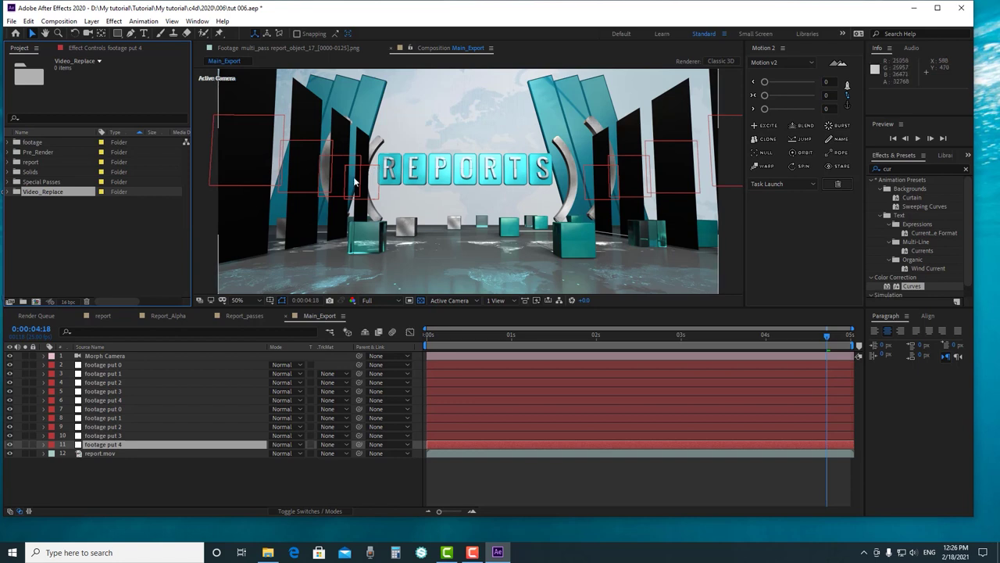
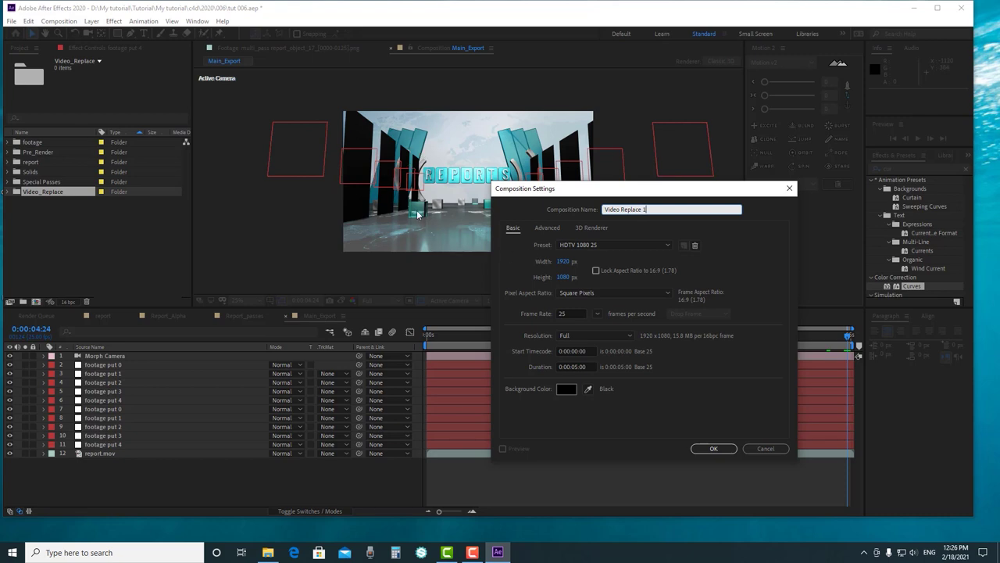
Create a 300 x 900, 25 fps composition named Video Replace 1 in the Video_Replace folder with a duration of 0:00:05:00
drag(569, 187, 635, 139)
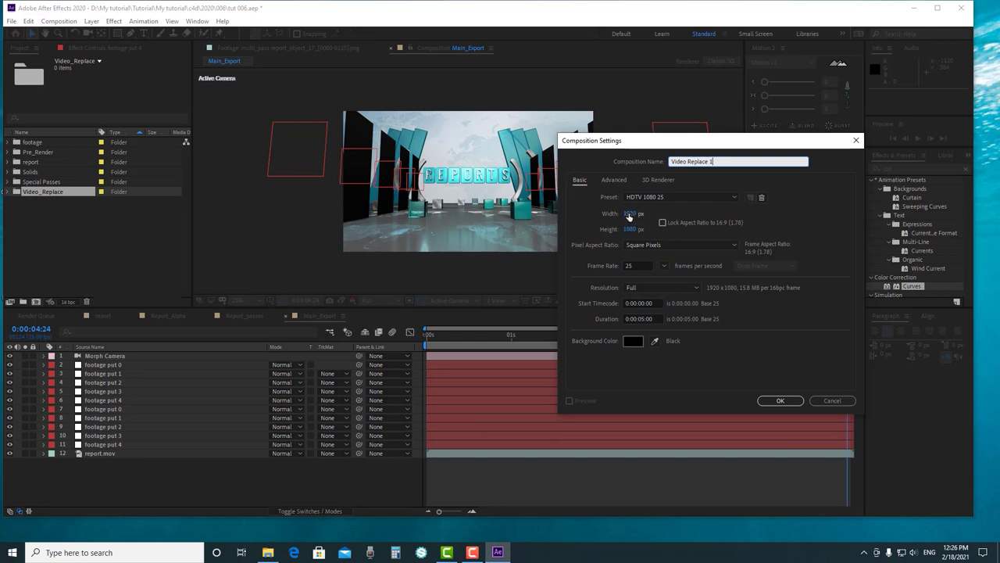
click(629, 214)
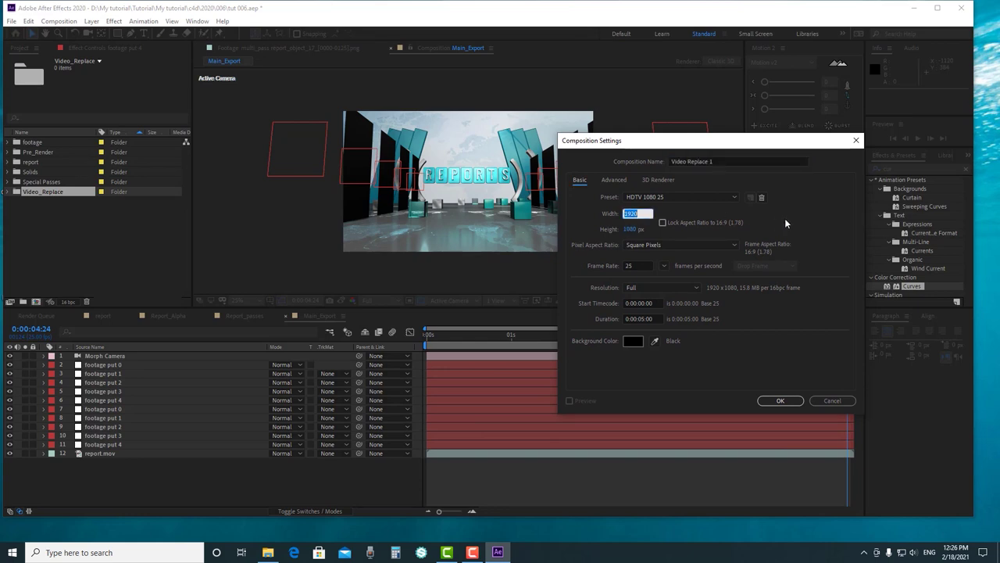
text(300)
key(Tab)
text(900)
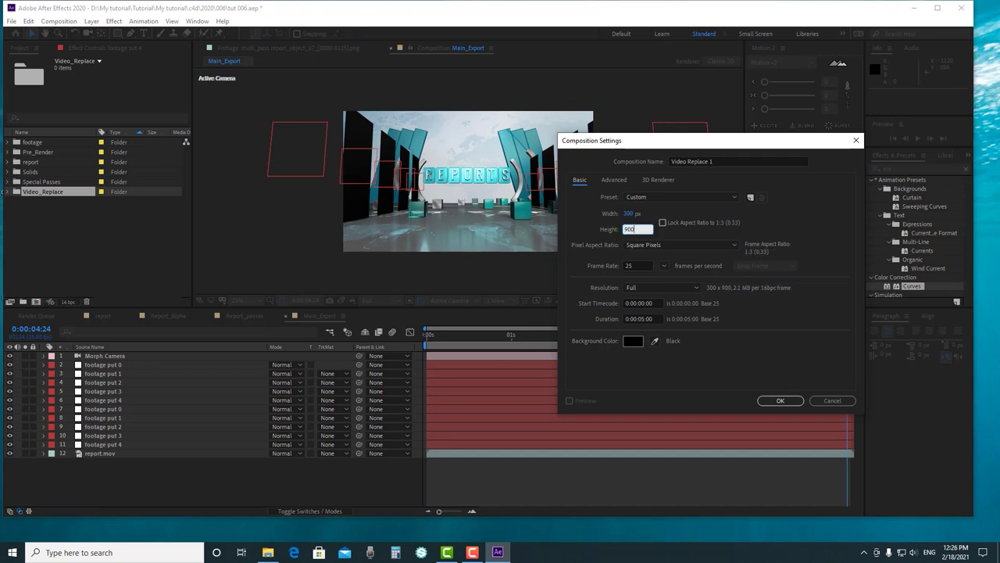
click(813, 211)
click(780, 400)
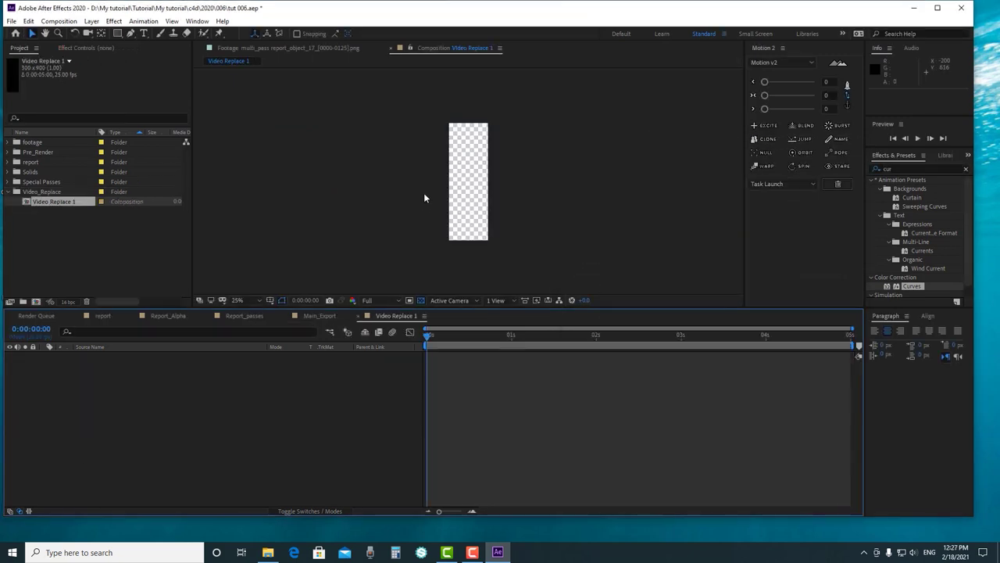
scroll(464, 153, up, 1)
scroll(465, 153, down, 2)
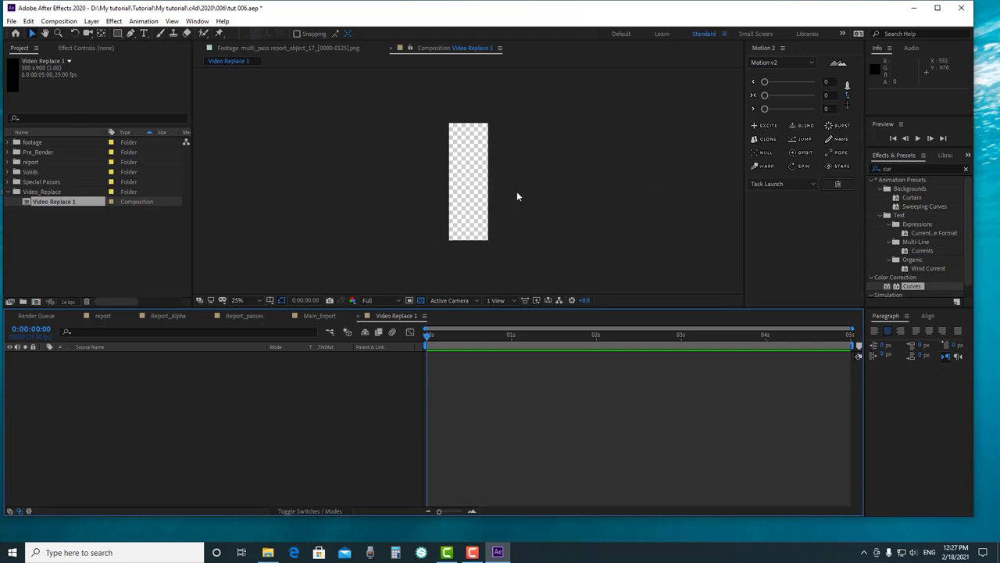
Import all the JPG pictures from the Reporter subfolder of 006\footage into the project as footage
click(60, 210)
click(61, 201)
click(63, 223)
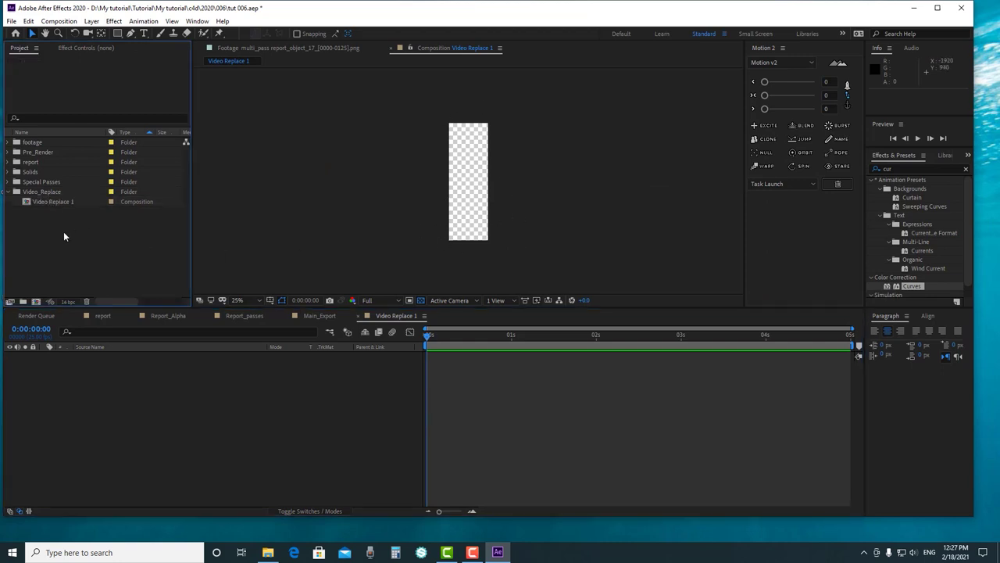
right_click(63, 231)
mouse_move(148, 288)
click(214, 285)
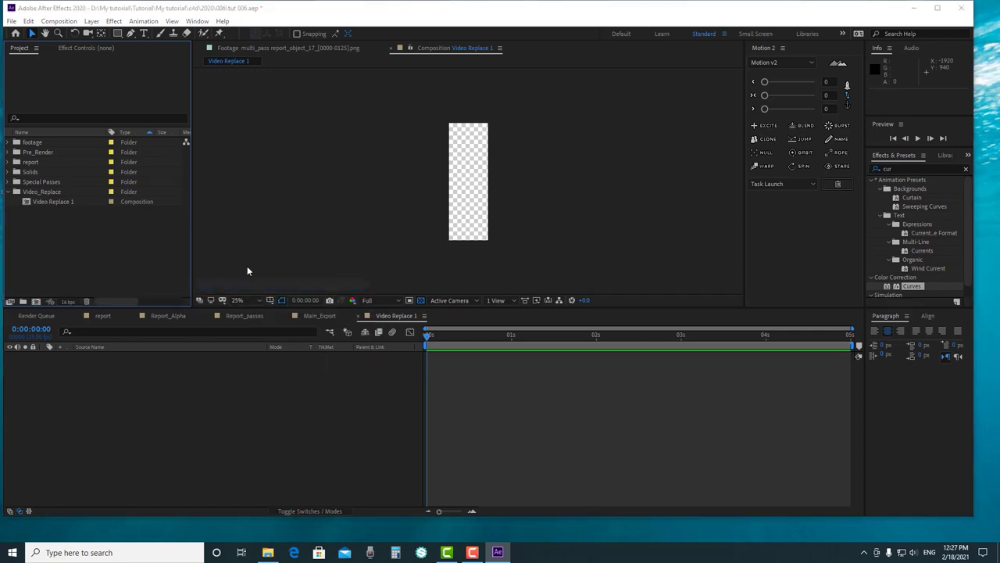
click(344, 53)
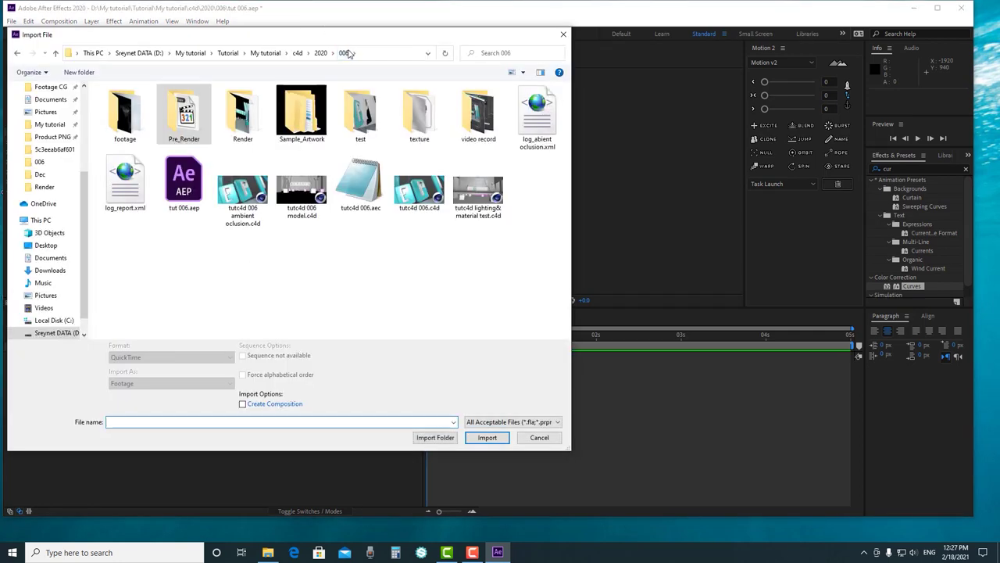
double_click(128, 129)
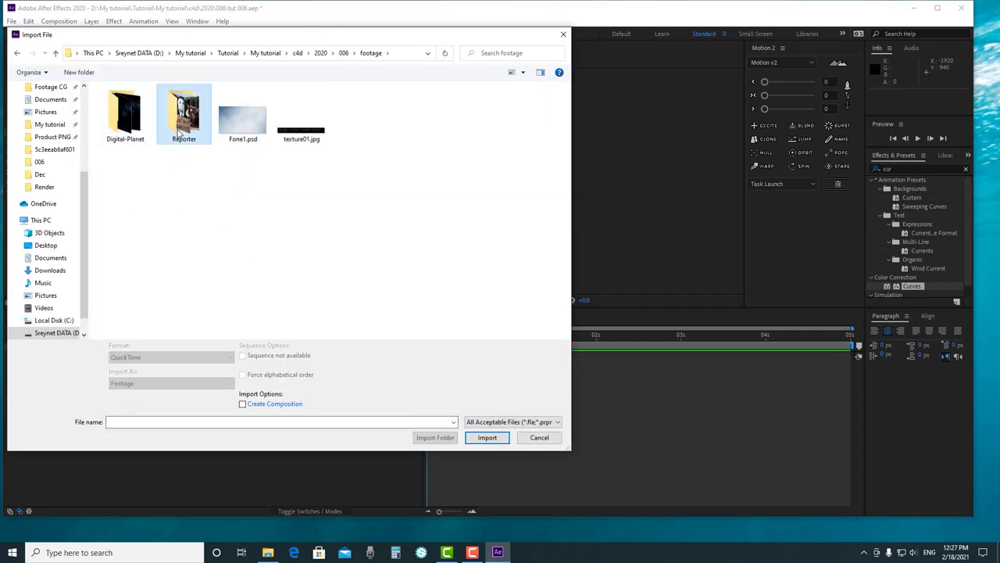
double_click(180, 132)
click(123, 135)
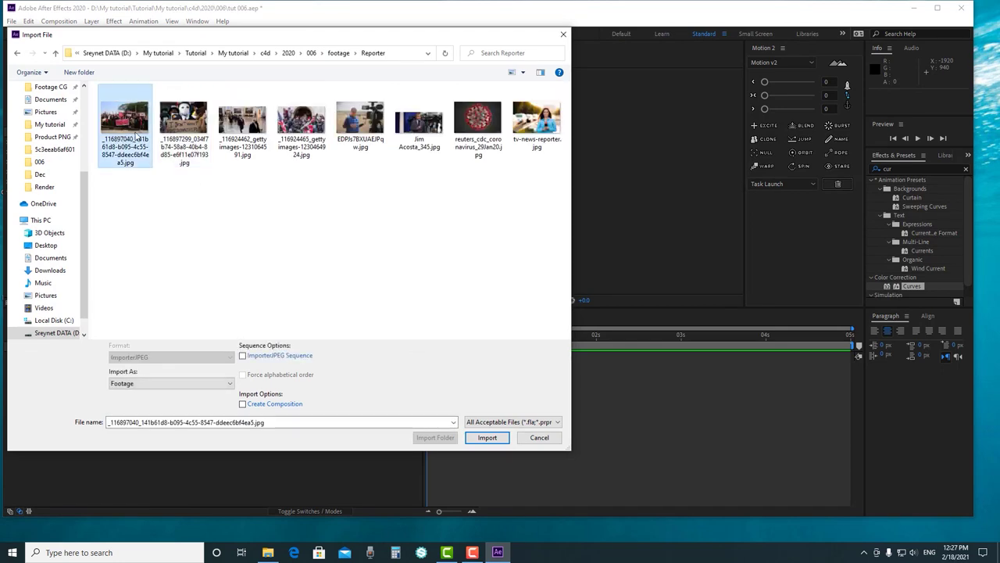
click(539, 115)
click(121, 139)
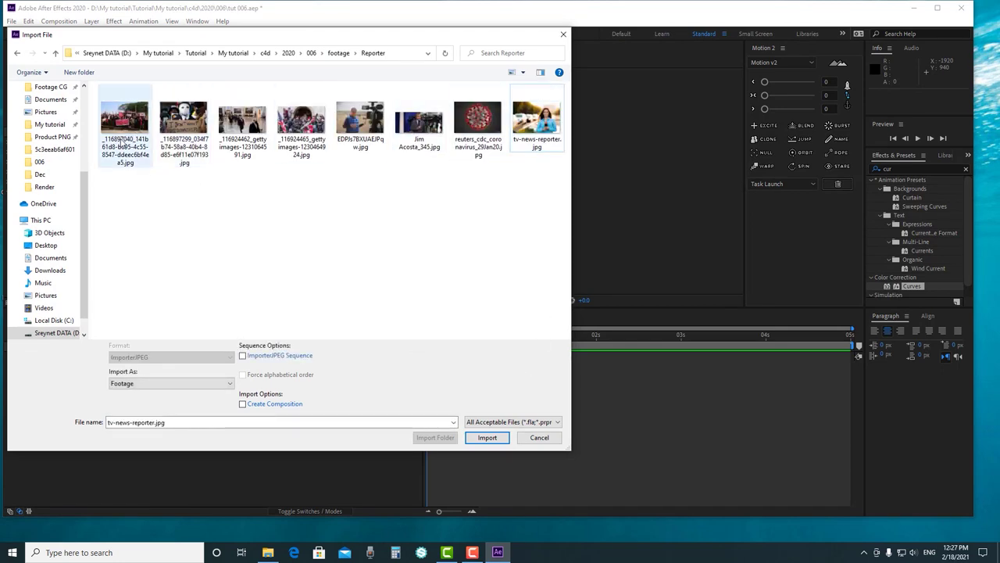
shift+click(545, 141)
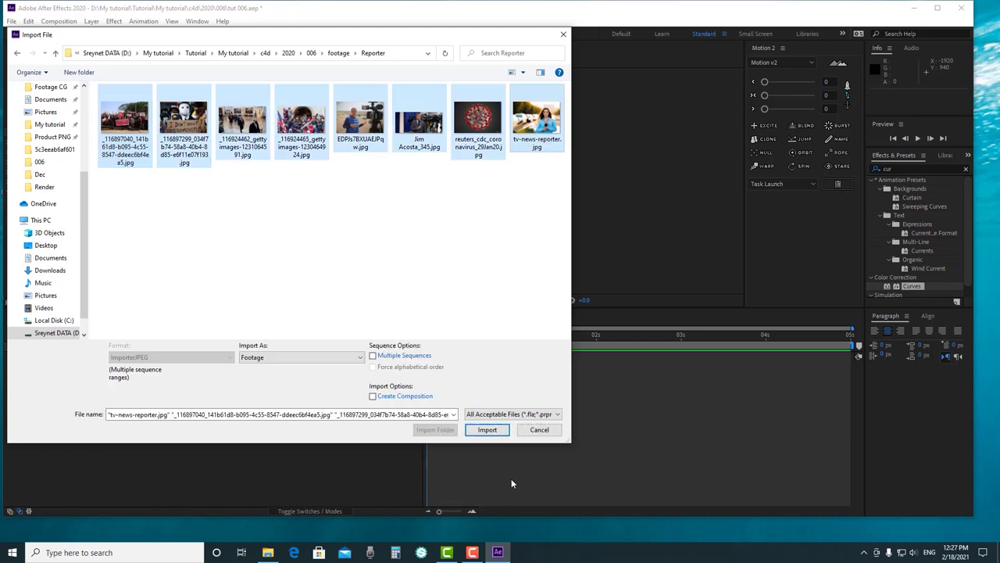
click(488, 429)
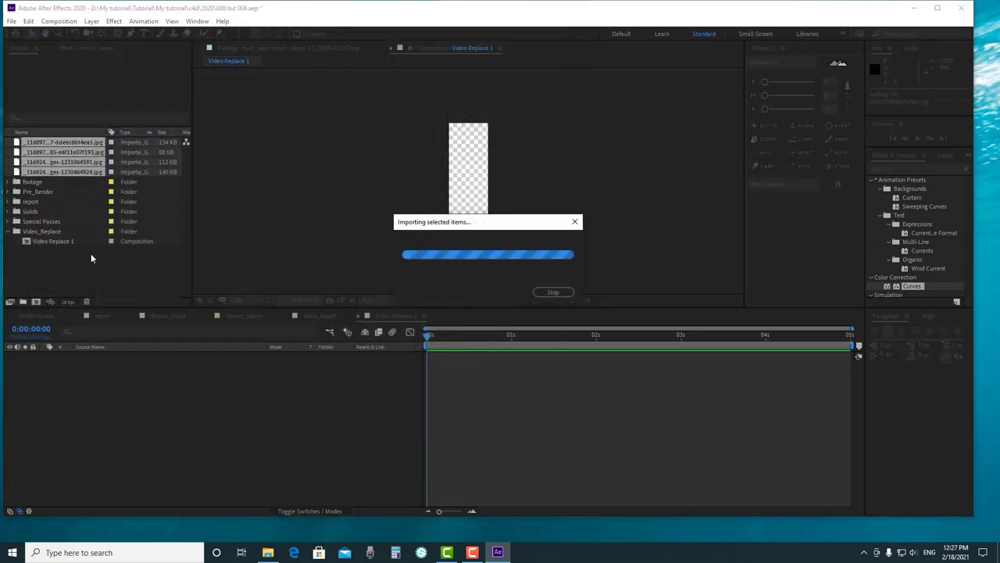
Create a project folder named footage picture
click(24, 301)
text(footage picture)
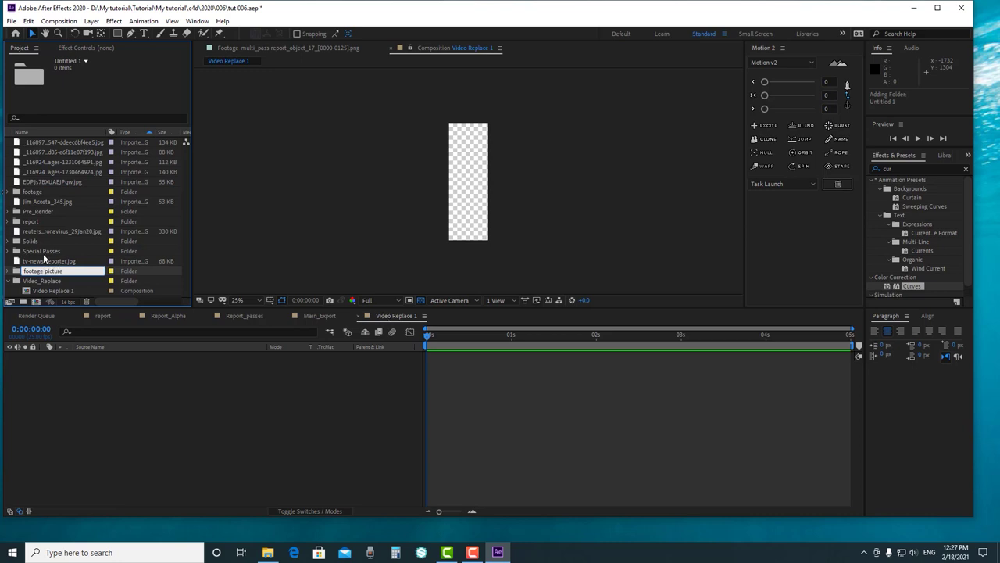
click(44, 256)
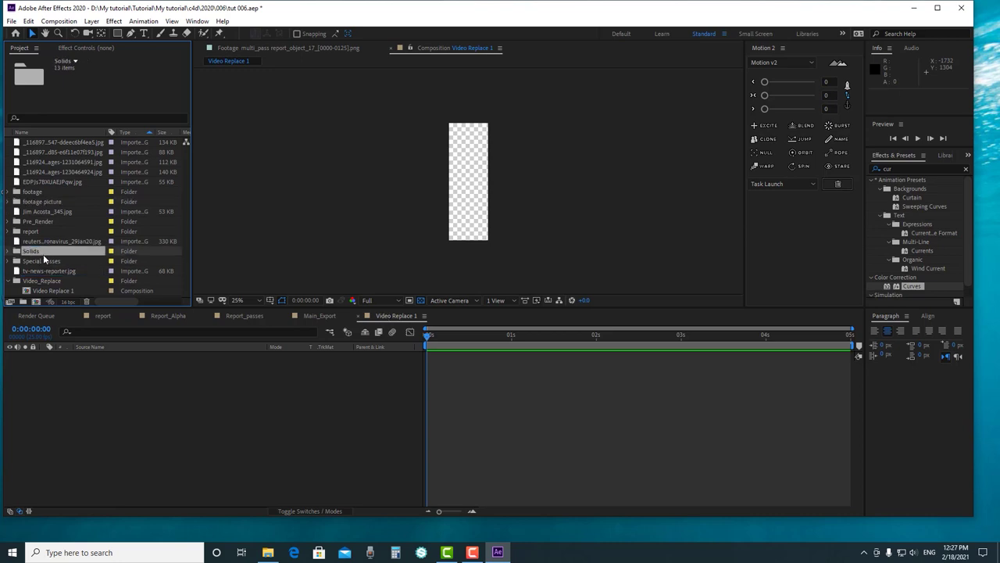
Move the four _116… pictures, EDPJs7BXUAEJPqw.jpg and Jim Acosta_345.jpg into the footage picture folder
click(48, 182)
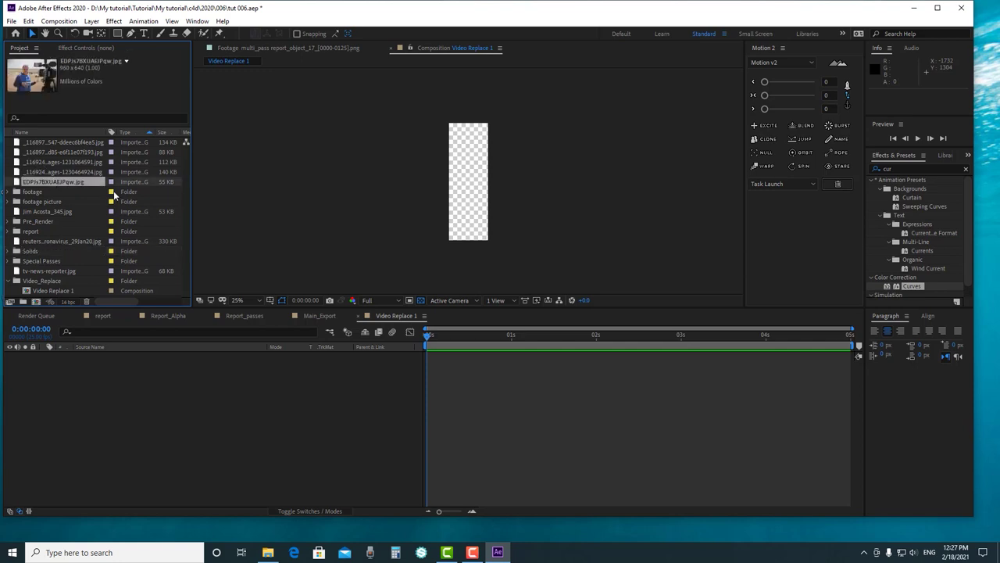
shift+click(47, 145)
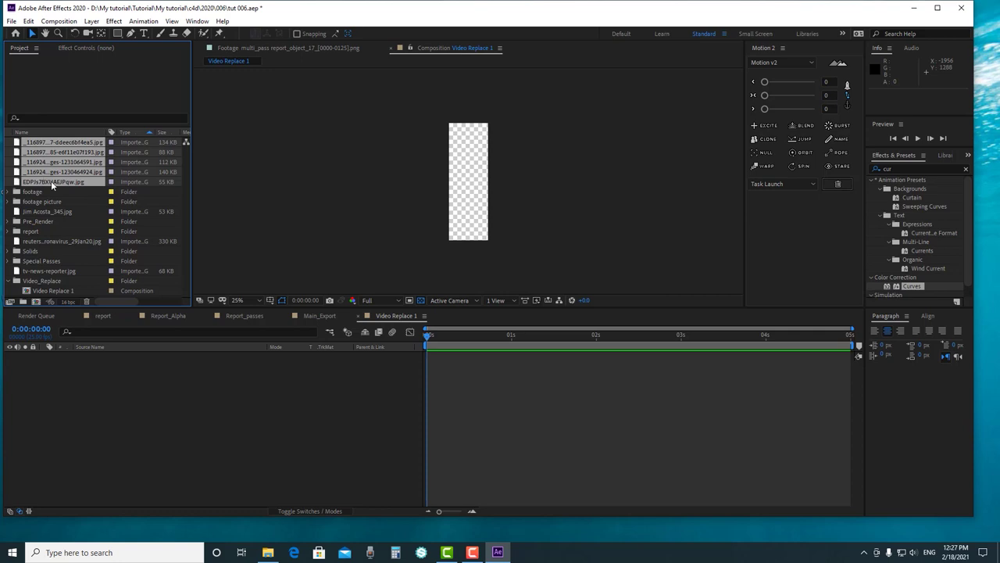
key(Delete)
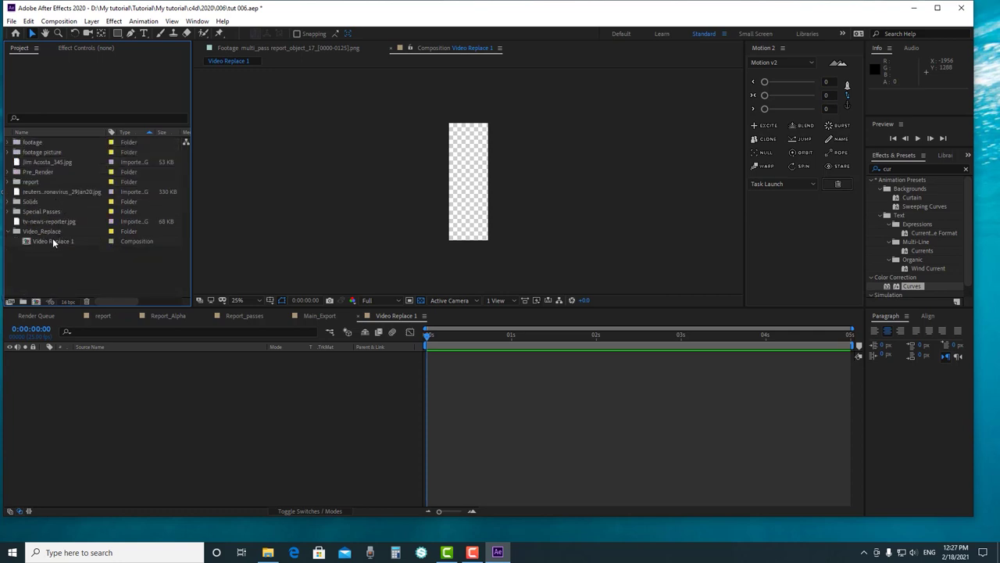
drag(33, 162, 346, 365)
Place the _116897040 protest picture in Video Replace 1, scale it to 182%, and shift it sideways to position 294, 442
click(9, 152)
key(s)
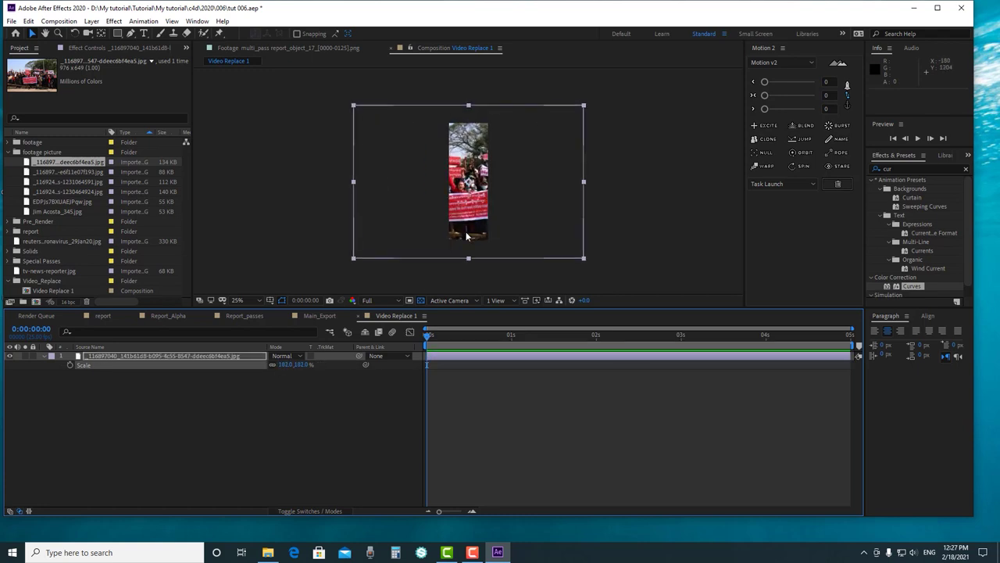
drag(471, 212, 490, 212)
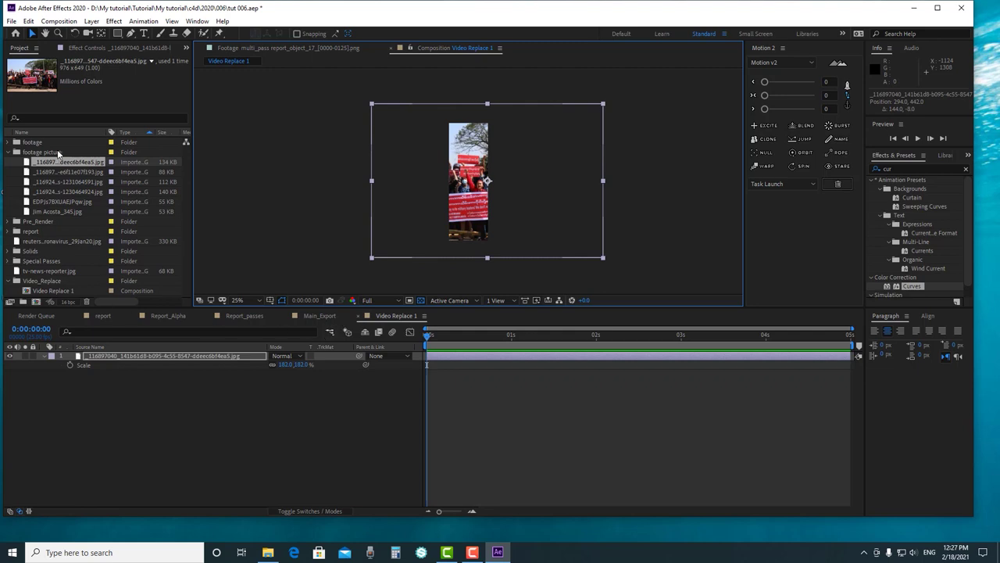
Duplicate the Video Replace 1 composition seven times inside the Video_Replace folder, up to Video Replace 8
click(10, 152)
click(55, 232)
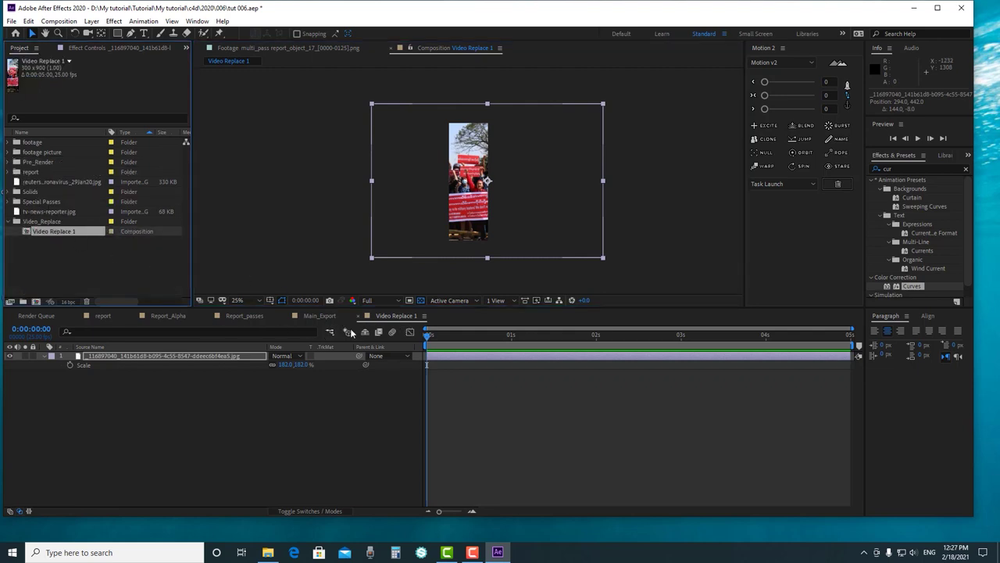
click(305, 316)
click(42, 236)
click(40, 232)
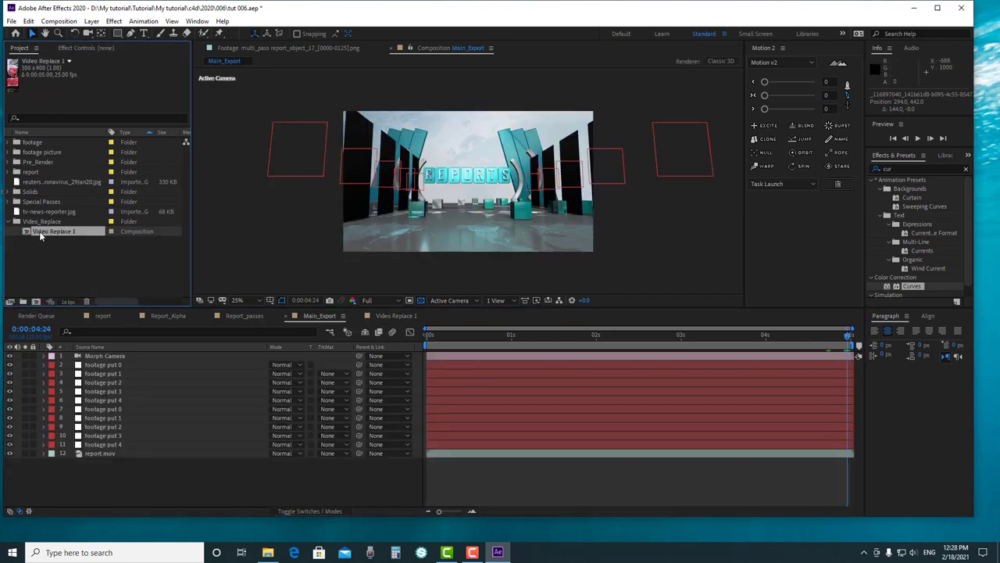
click(65, 247)
click(61, 231)
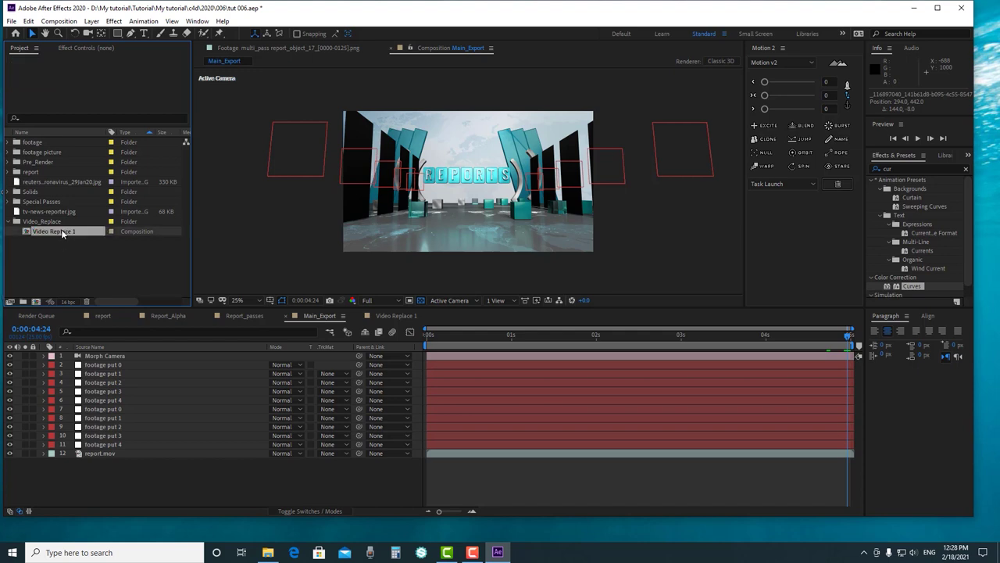
click(64, 243)
click(56, 232)
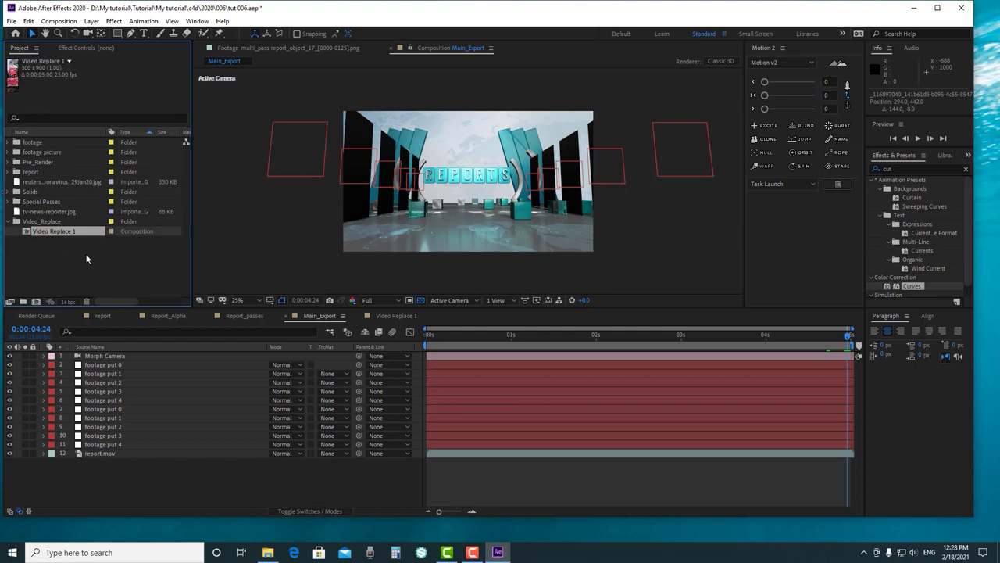
key(ctrl+d)
key(ctrl+d)
key(ctrl+d)
key(ctrl+d)
key(ctrl+d)
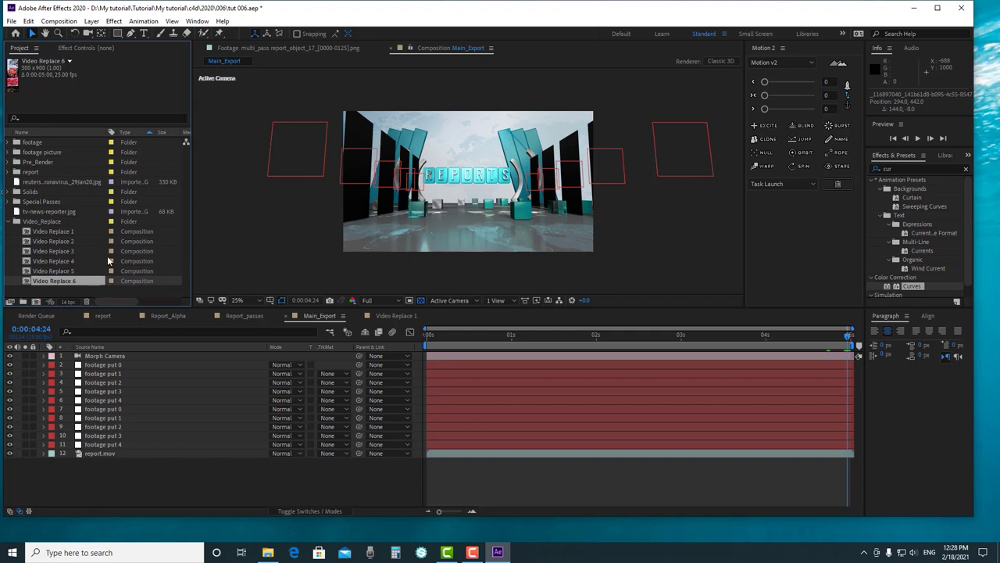
key(ctrl+d)
key(ctrl+d)
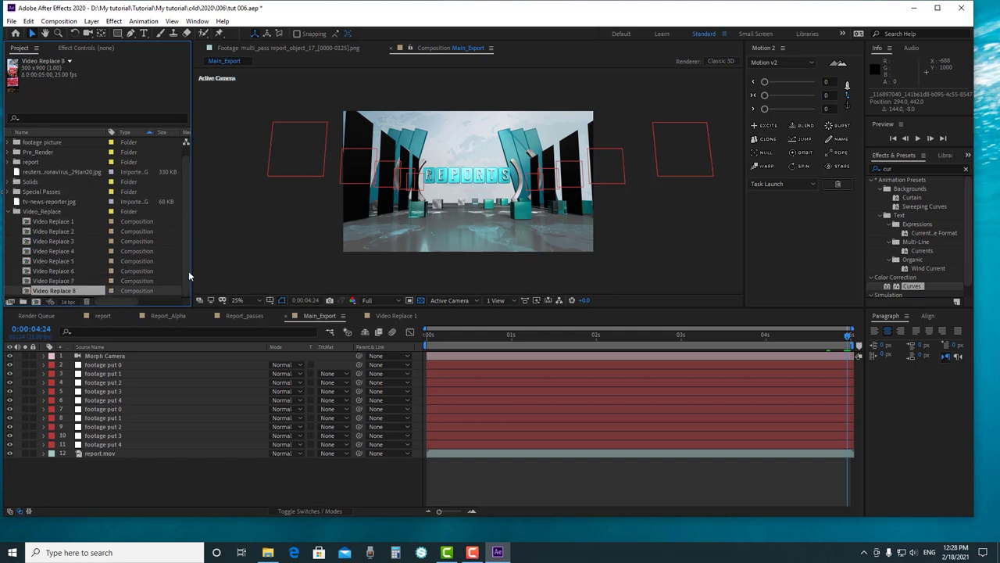
Open the Video Replace 2 composition and delete its protest picture layer
click(63, 231)
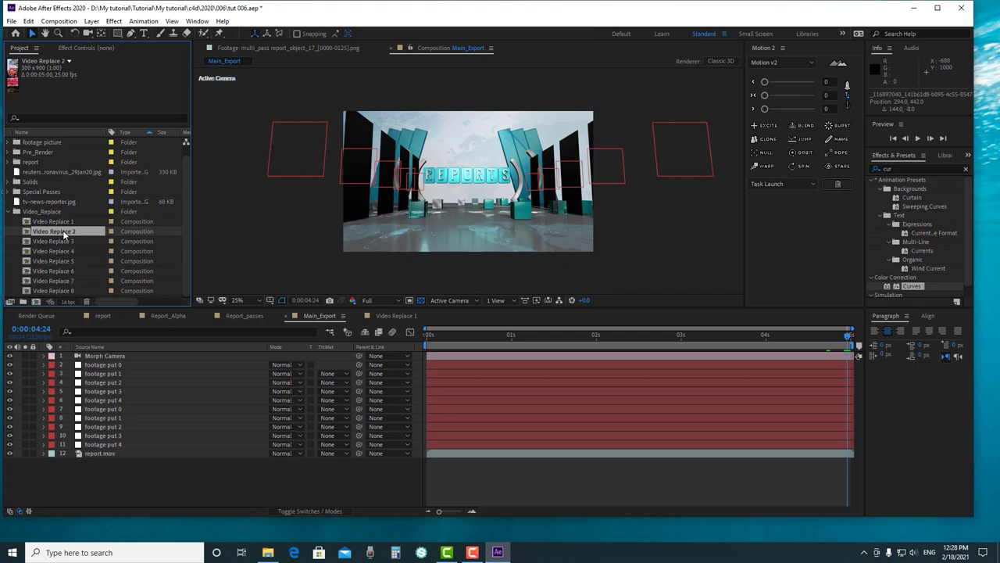
double_click(62, 230)
click(157, 356)
key(Delete)
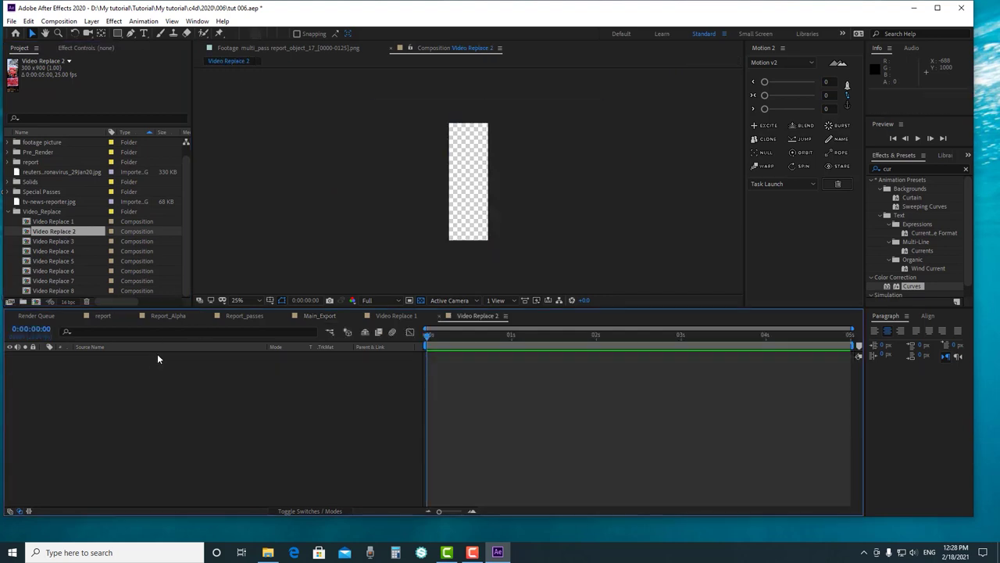
Place the _116897299 picture in Video Replace 2, scale it to 142%, and shift it to position 106, 462
scroll(67, 191, up, 1)
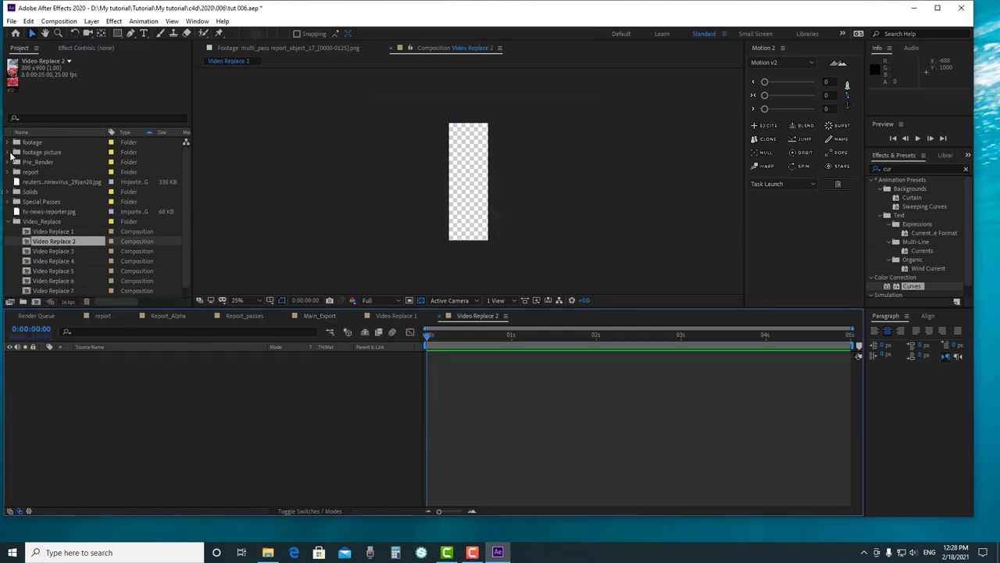
click(7, 152)
click(47, 172)
drag(48, 174, 119, 371)
key(s)
drag(286, 365, 322, 364)
mouse_move(471, 209)
mouse_down()
mouse_move(520, 209)
mouse_move(464, 211)
mouse_up()
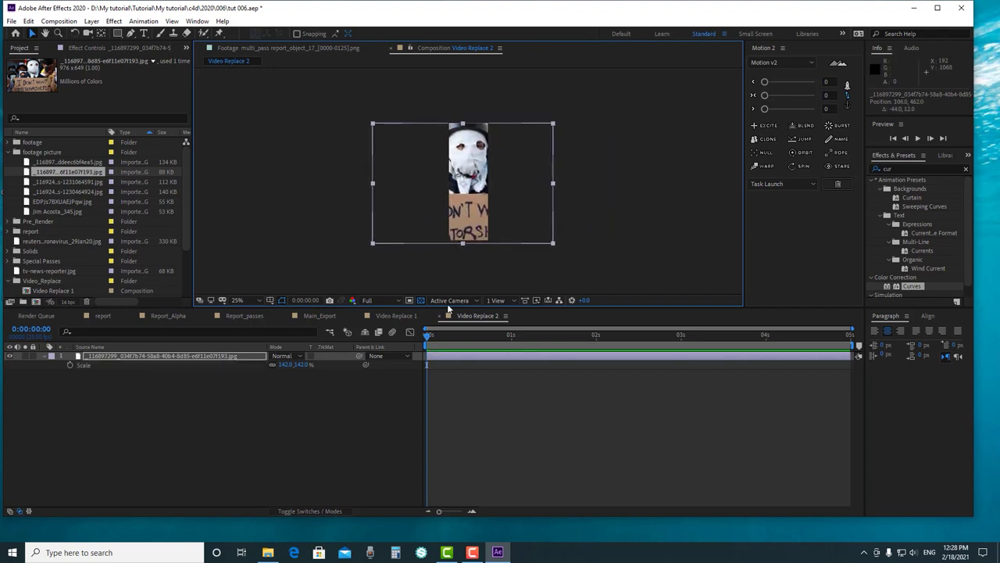
Open the Video Replace 3 composition and delete its protest picture layer
click(320, 316)
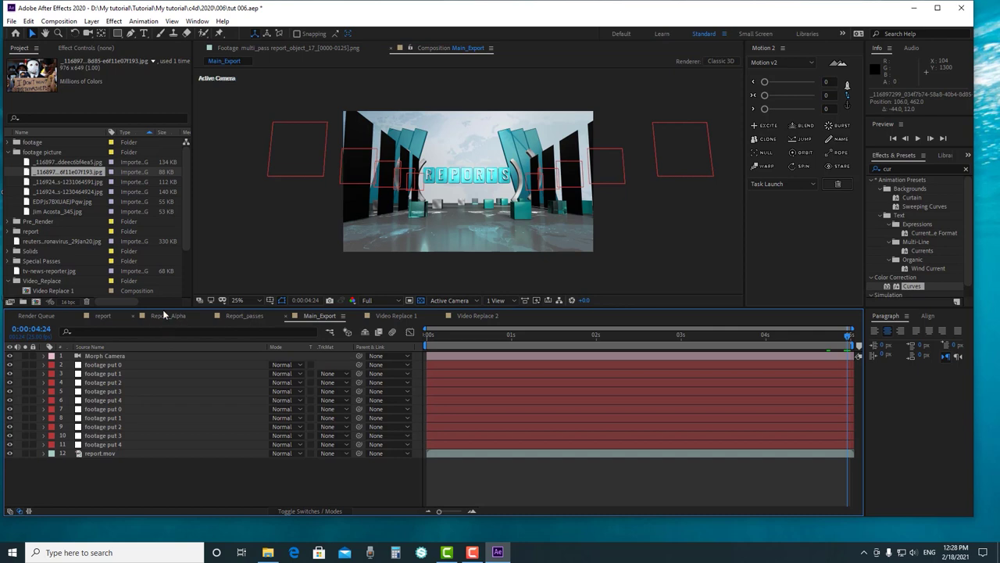
scroll(118, 222, down, 2)
double_click(64, 243)
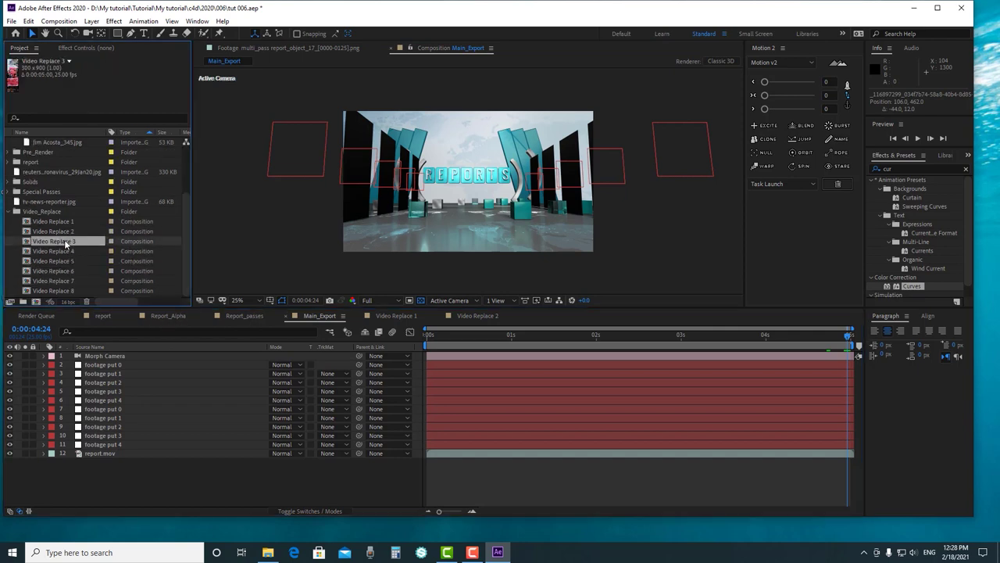
click(97, 356)
key(s)
click(96, 357)
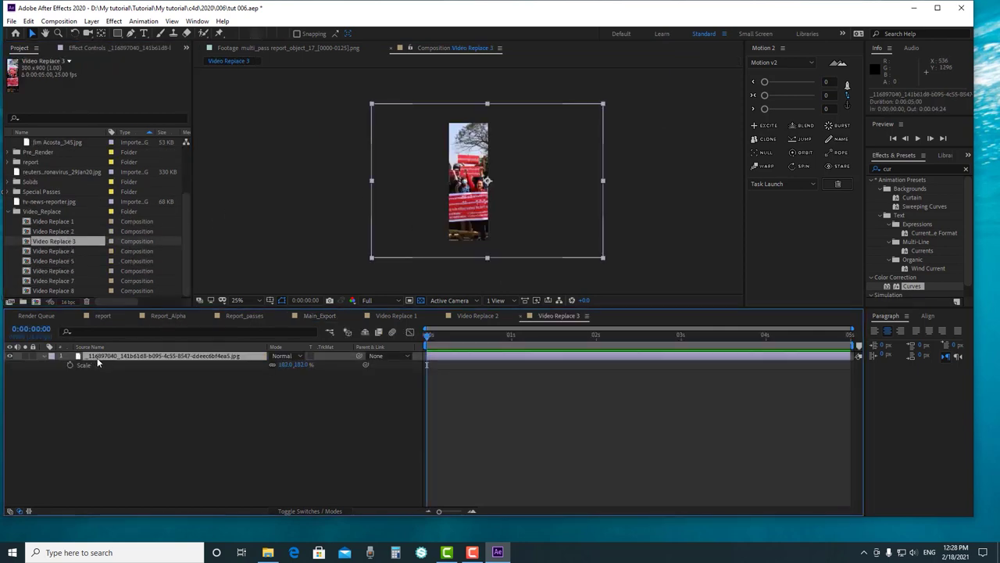
key(Delete)
Place _116924462_gettyimages-1231064591.jpg in Video Replace 3, scale it to 202%, and shift it to position 214, 430
scroll(89, 204, up, 2)
drag(82, 182, 124, 401)
key(s)
drag(286, 364, 339, 364)
drag(462, 221, 471, 219)
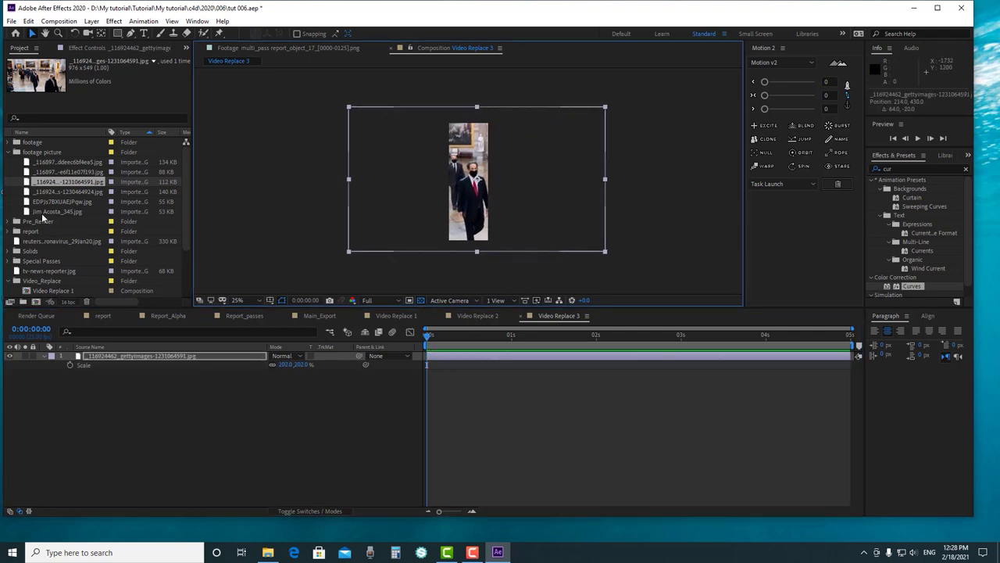
scroll(42, 215, down, 3)
double_click(42, 252)
click(132, 357)
key(Delete)
scroll(85, 234, up, 3)
drag(58, 192, 328, 364)
key(s)
Open the Video Replace 5 composition and delete its protest picture layer
scroll(94, 239, down, 3)
double_click(64, 261)
click(219, 356)
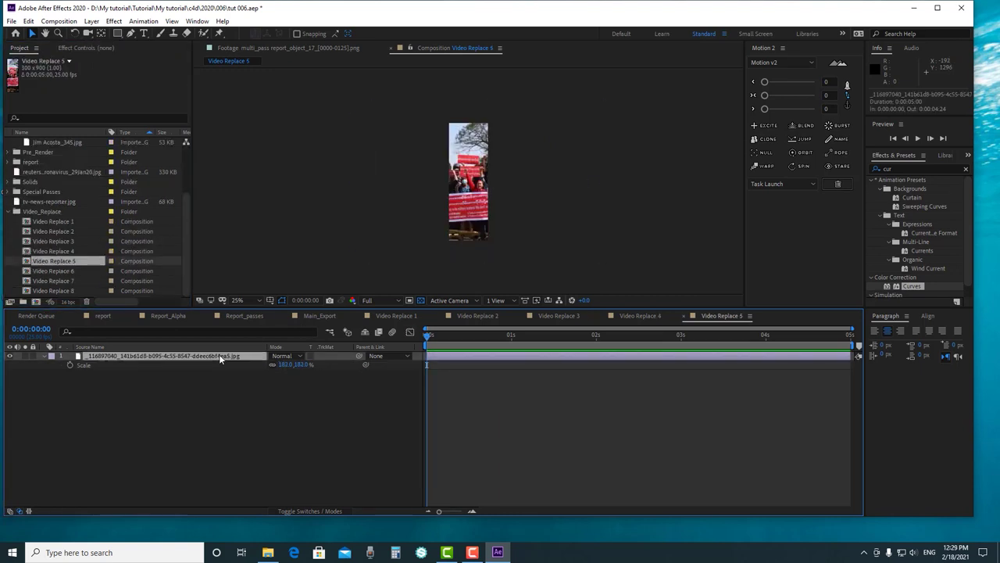
key(Delete)
Place EDPJs7BXUAEJPqw.jpg in Video Replace 5, then scale and shift it sideways so the reporter fills the narrow frame
scroll(86, 235, up, 3)
drag(63, 201, 234, 391)
key(s)
drag(286, 364, 316, 365)
drag(468, 182, 491, 181)
mouse_move(286, 364)
mouse_down()
mouse_move(299, 364)
mouse_move(274, 365)
mouse_up()
mouse_move(491, 181)
mouse_down()
mouse_move(465, 181)
mouse_move(492, 181)
mouse_up()
Close the Report_passes and Report_Alpha timelines and return to Main_Export
click(183, 415)
click(244, 315)
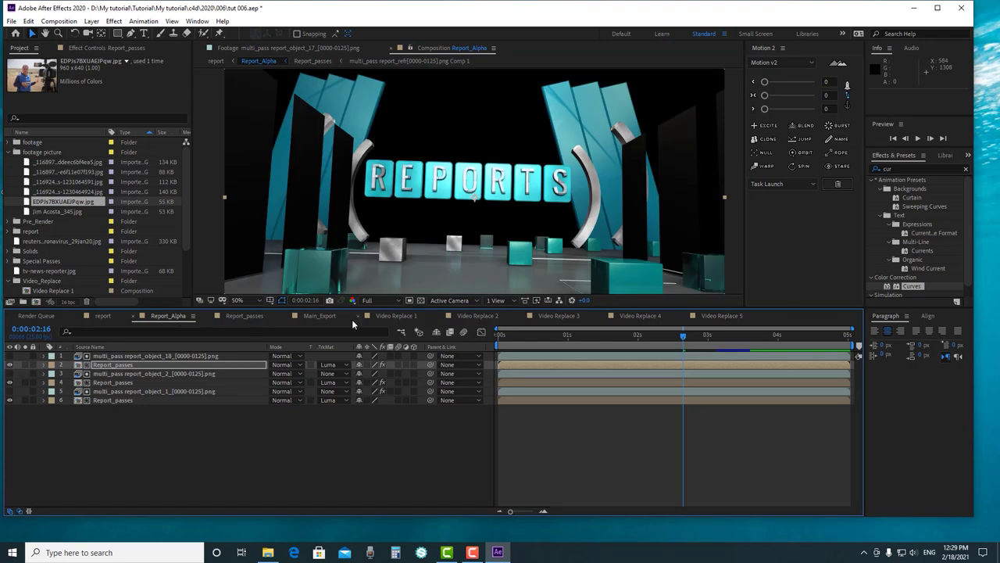
click(208, 316)
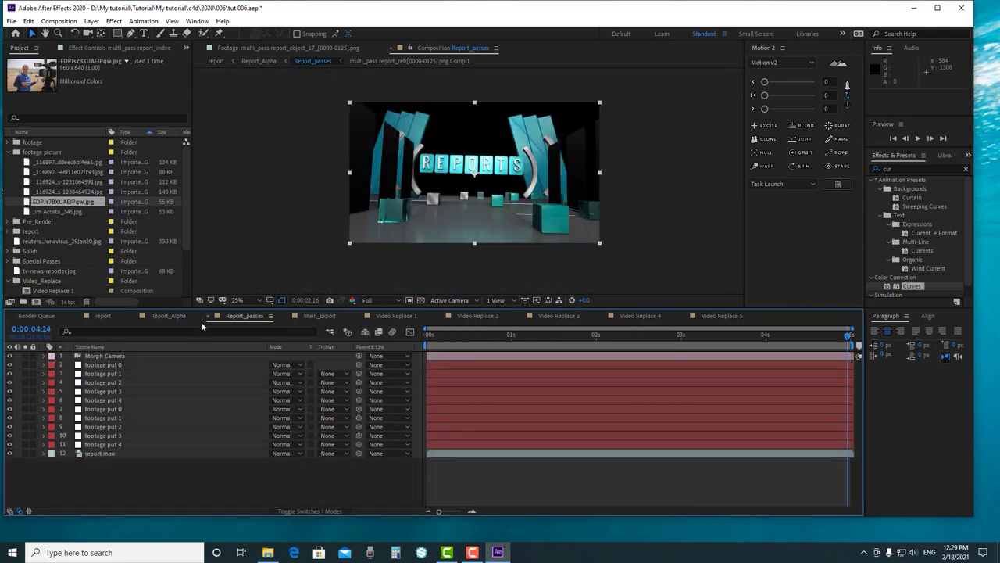
click(132, 314)
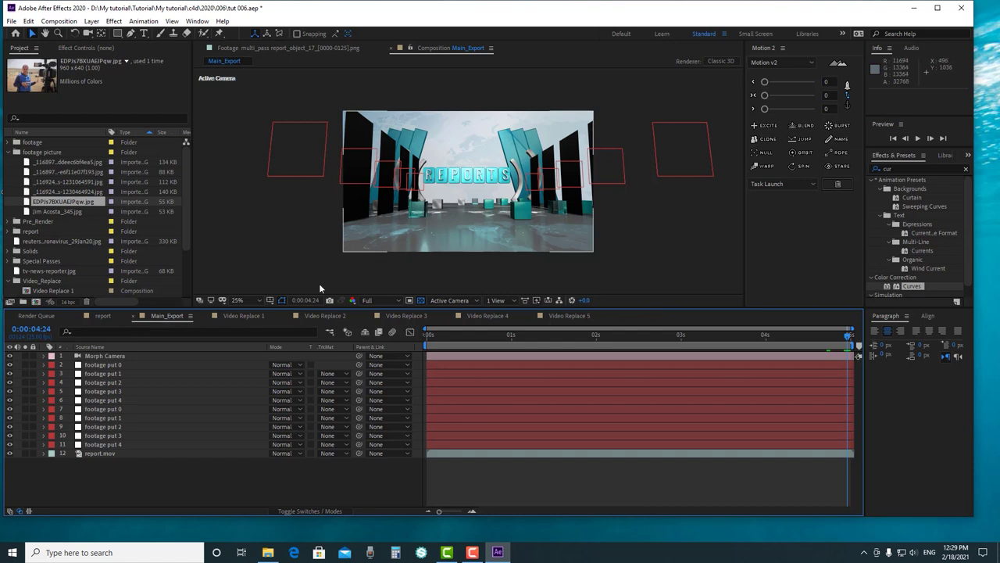
Replace the source of the upper footage put 0 layer in Main_Export with the Video Replace 1 composition
click(119, 365)
scroll(576, 170, up, 2)
scroll(576, 170, down, 1)
key(space)
drag(593, 198, 508, 205)
key(v)
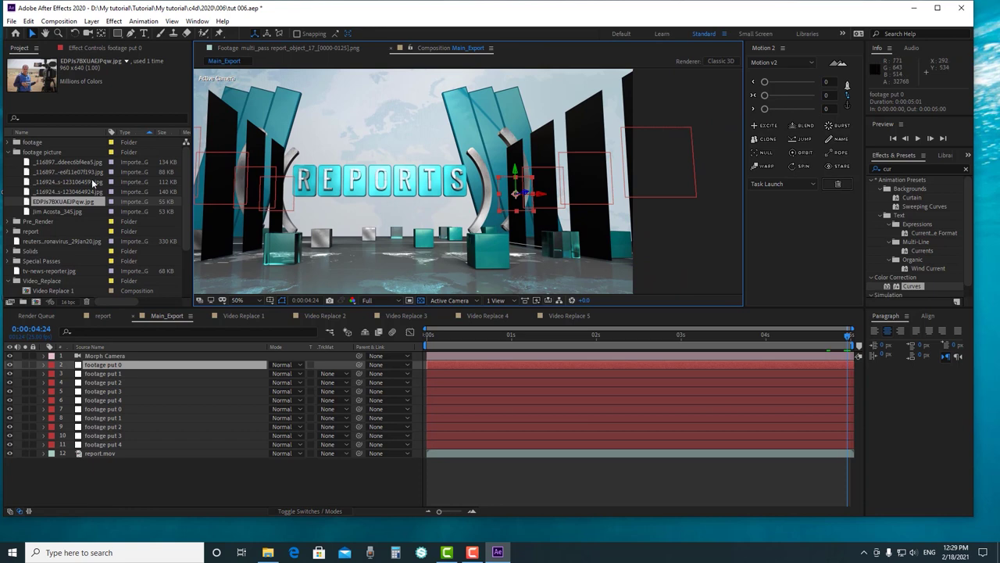
scroll(28, 266, down, 3)
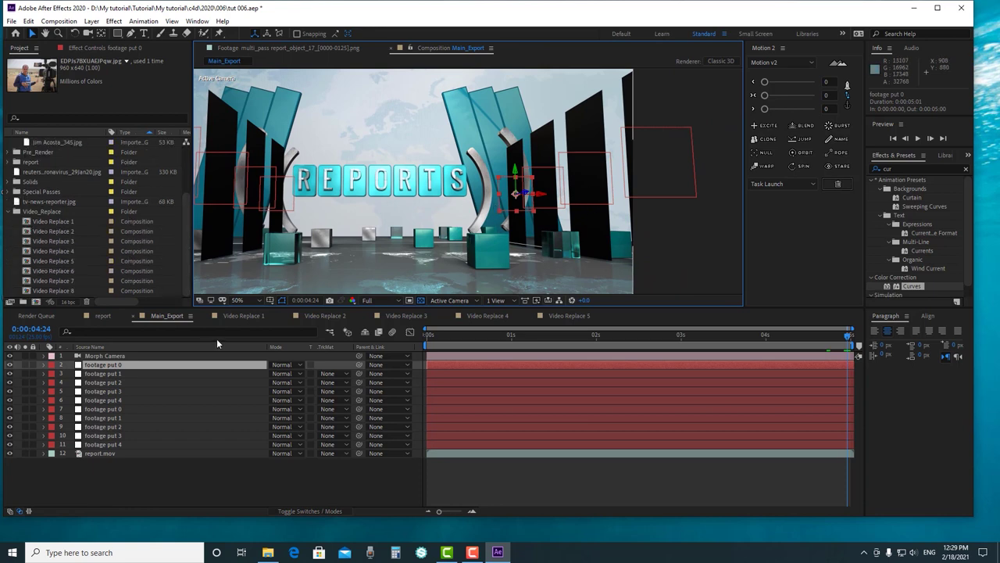
click(25, 365)
click(25, 365)
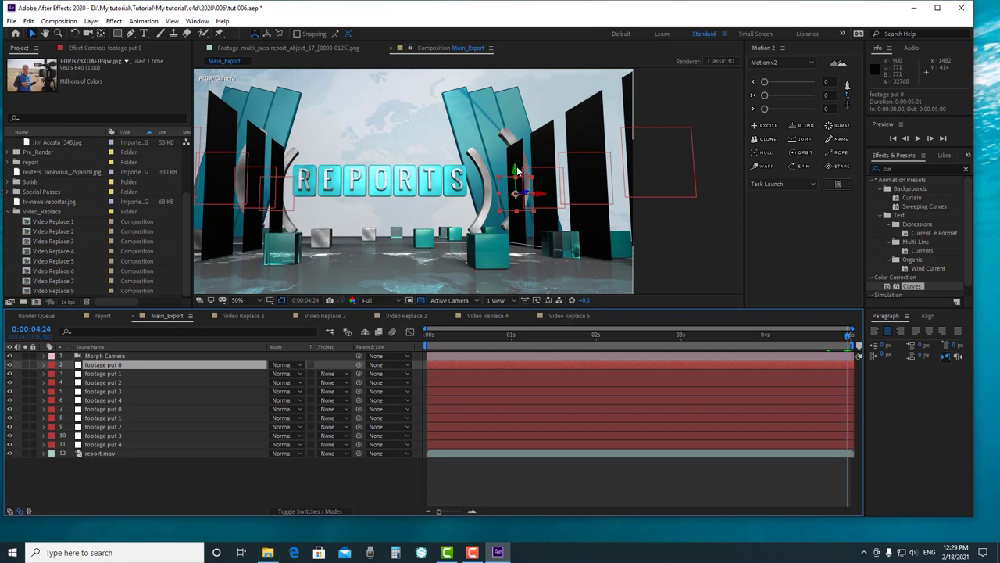
click(73, 222)
click(107, 365)
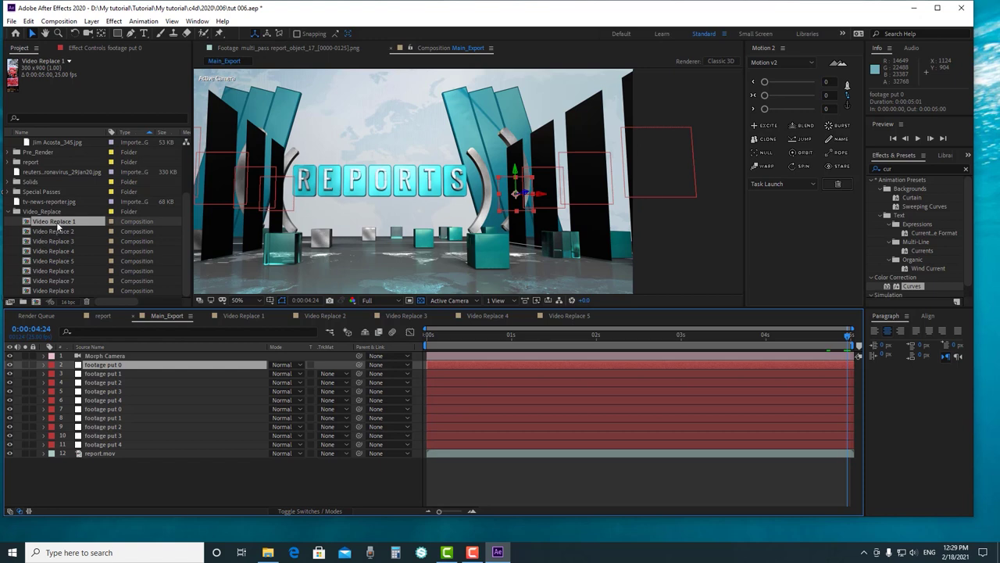
alt+drag(56, 223, 168, 368)
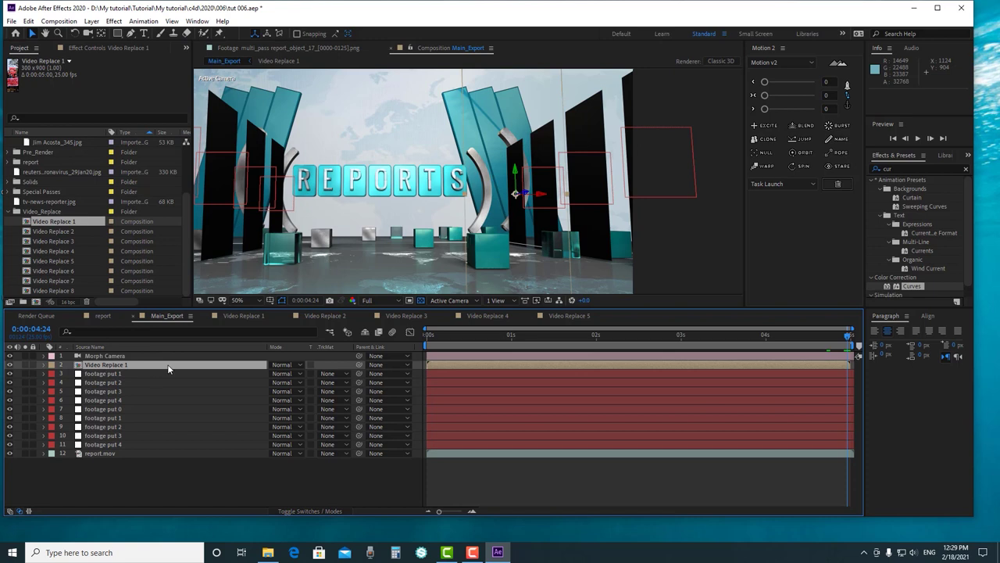
Set the Video Replace 1 layer's opacity to 100%
key(t)
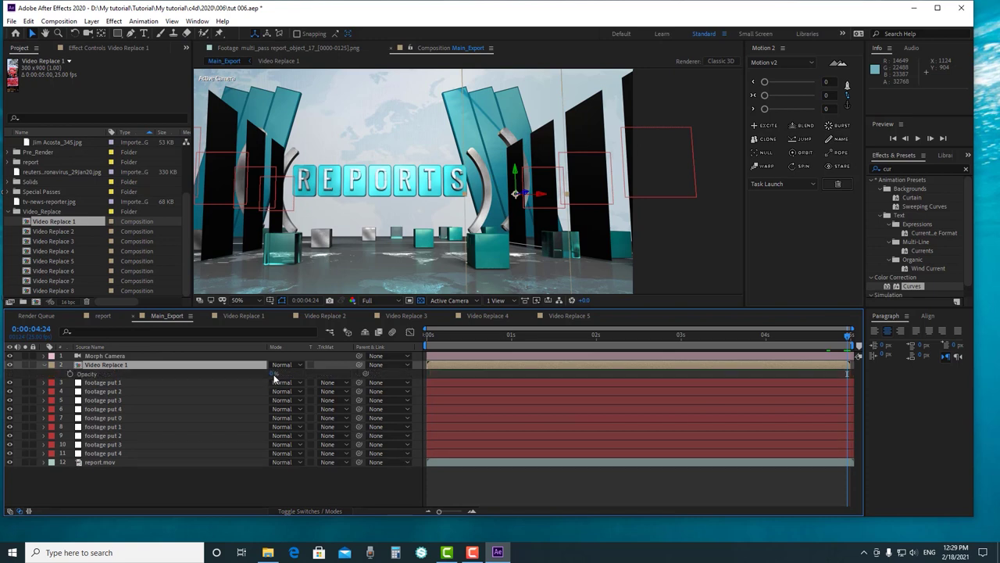
drag(275, 373, 336, 373)
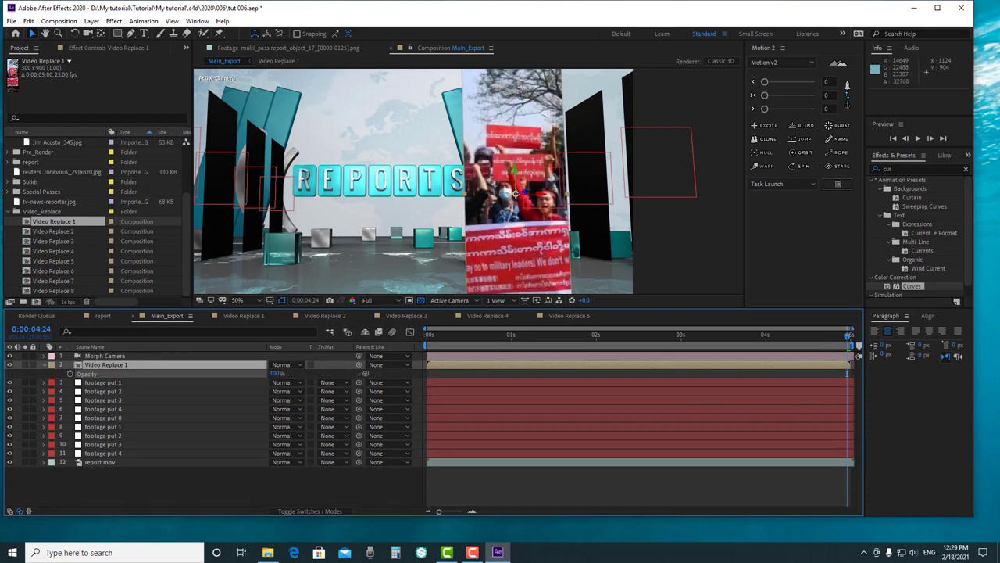
click(389, 376)
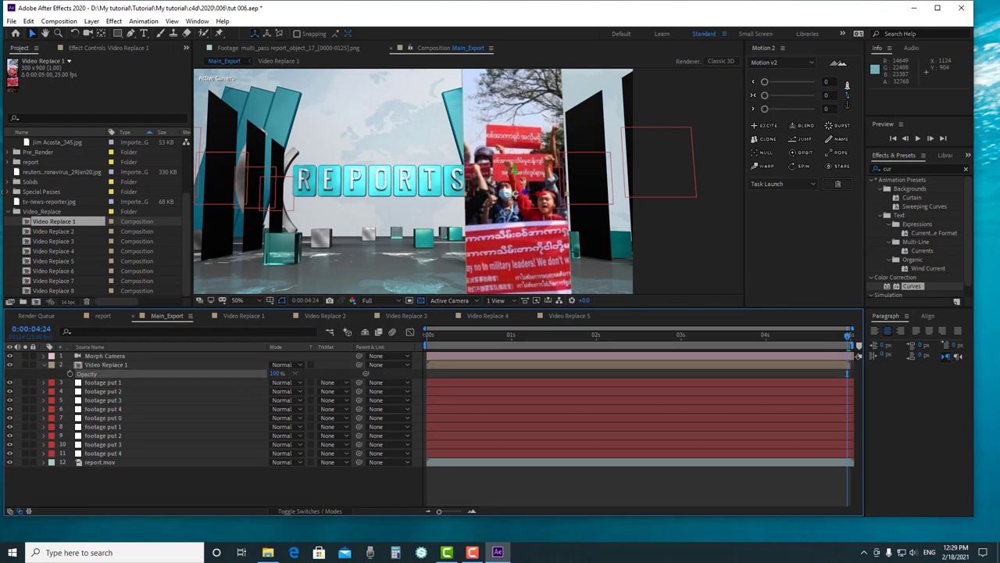
Preview the Main_Export animation with the new picture layer and stop at 0:00:02:05
click(468, 363)
key(space)
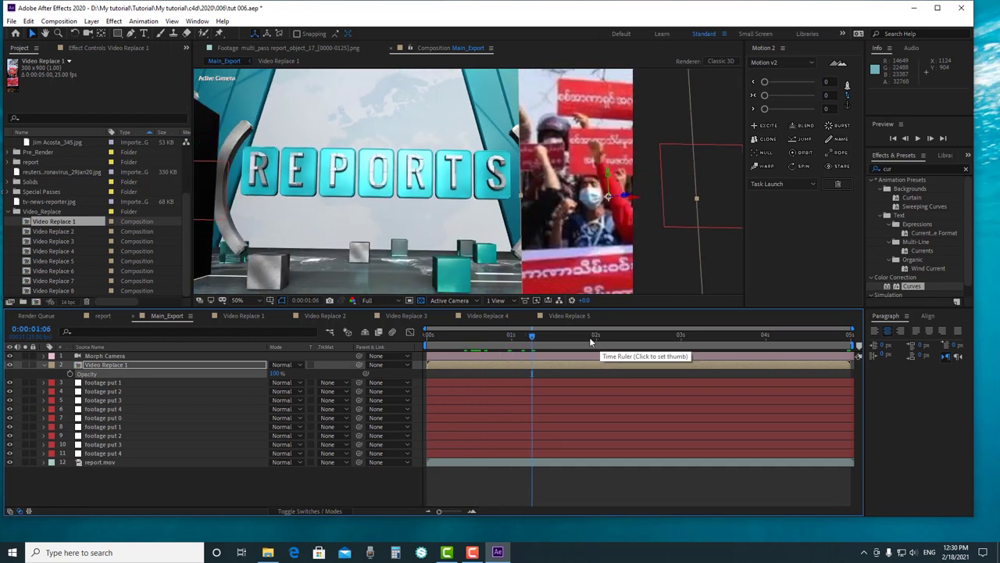
click(612, 338)
scroll(587, 218, down, 4)
scroll(587, 217, up, 2)
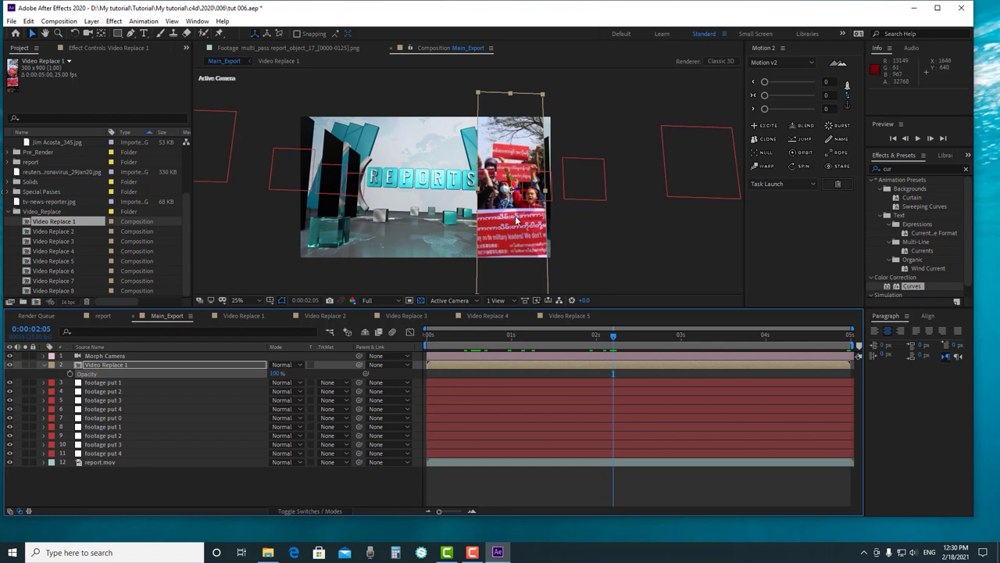
Remove all orientation and X, Y and Z rotation keyframes from the Video Replace 1 layer
click(114, 358)
click(113, 365)
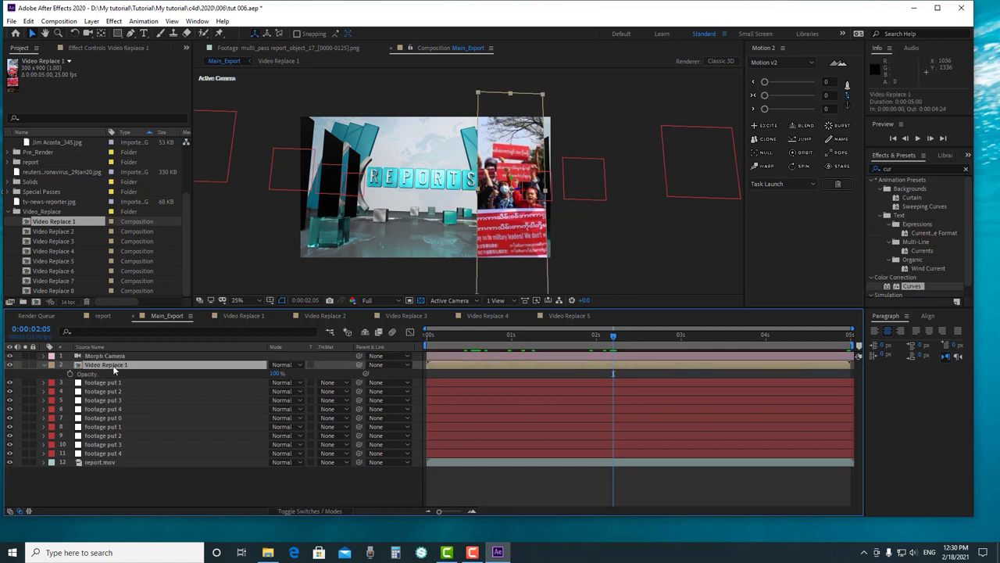
key(r)
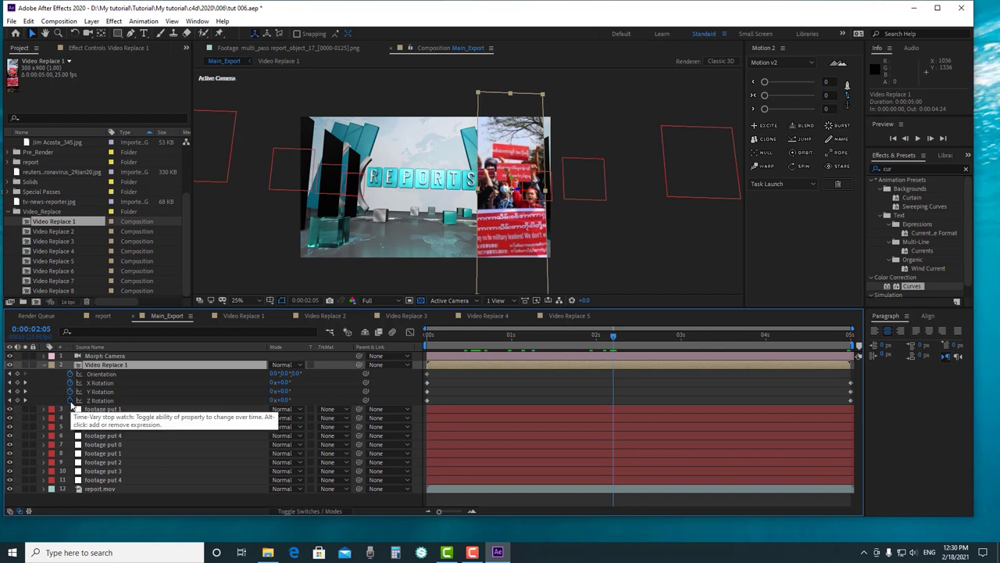
drag(70, 400, 69, 374)
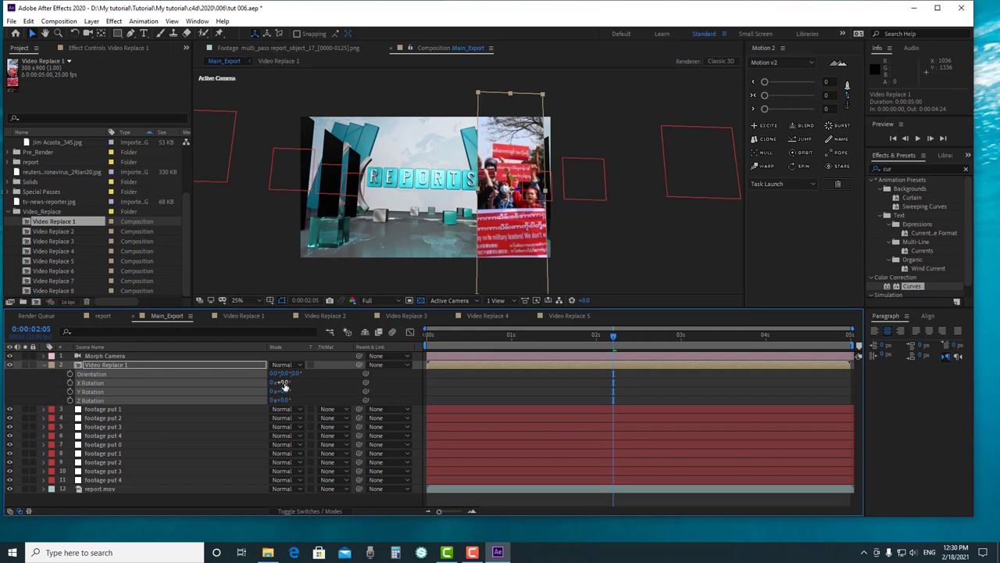
Set the Video Replace 1 layer's Y rotation to 90°
mouse_move(279, 382)
mouse_down()
mouse_move(292, 380)
mouse_move(296, 393)
mouse_move(282, 400)
mouse_up()
key(ctrl+z)
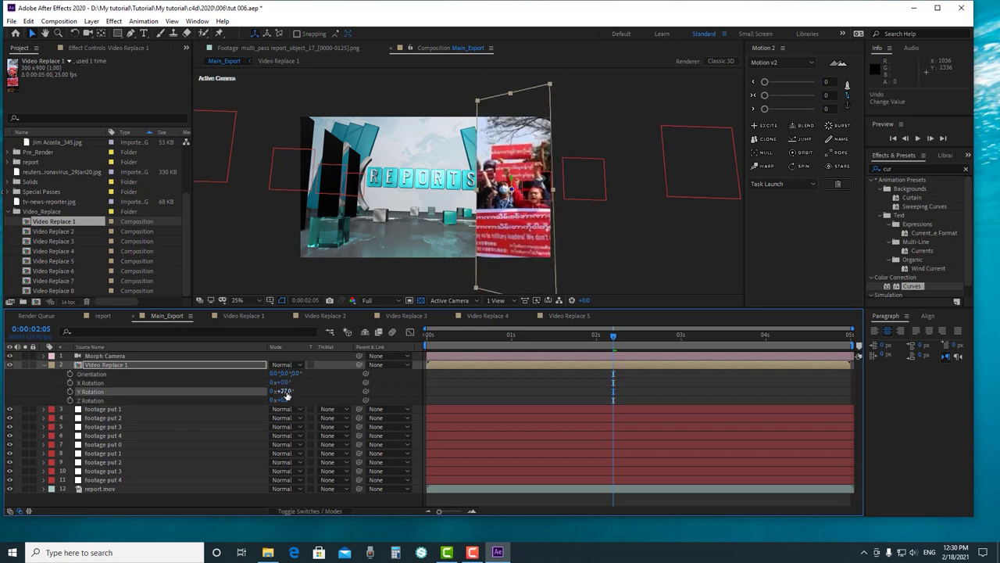
click(284, 390)
text(90)
key(Return)
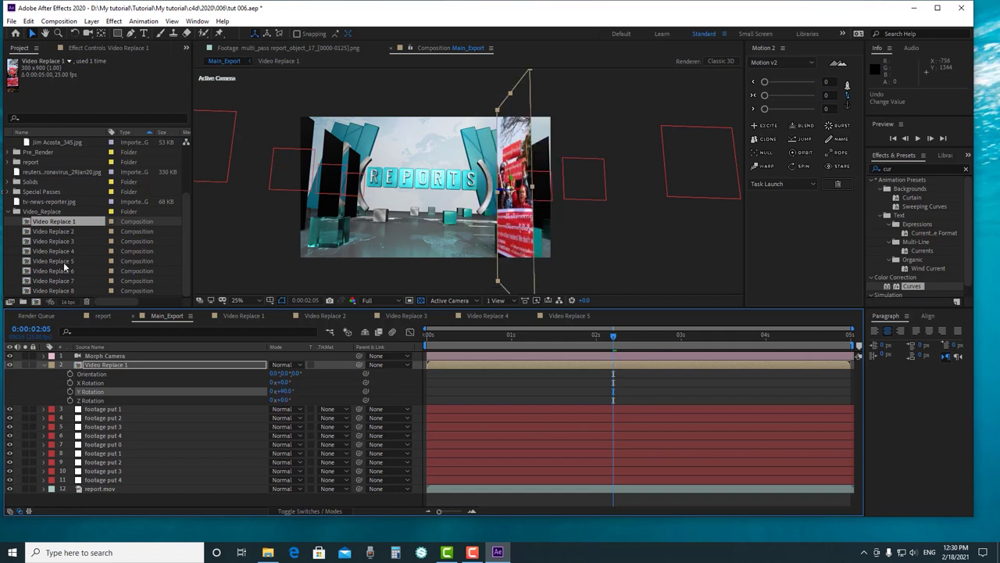
Place the multi_pass report_object_10 sequence from Special Passes directly above the Video Replace 1 layer in Main_Export
click(43, 221)
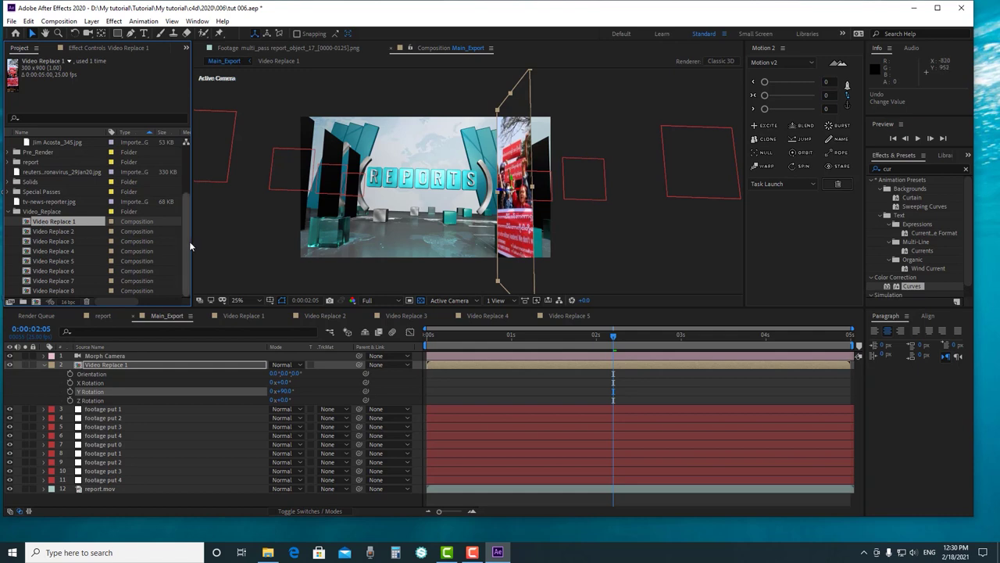
drag(189, 241, 182, 173)
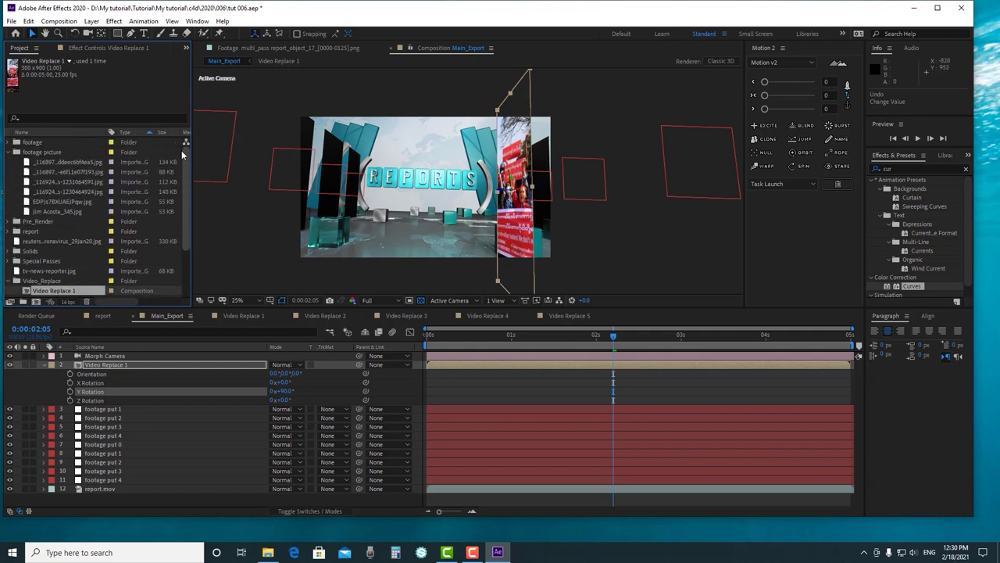
scroll(181, 153, down, 3)
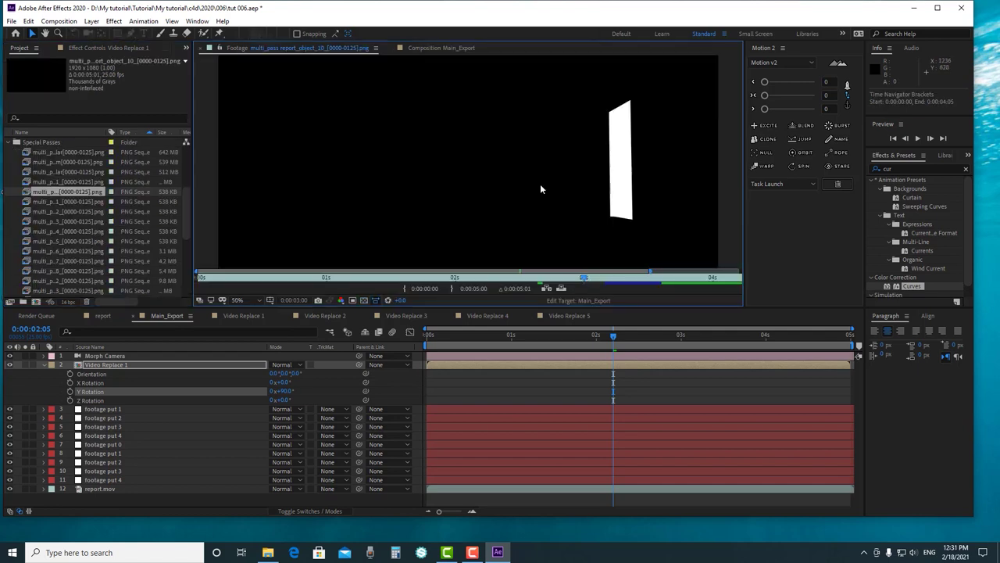
drag(70, 196, 113, 365)
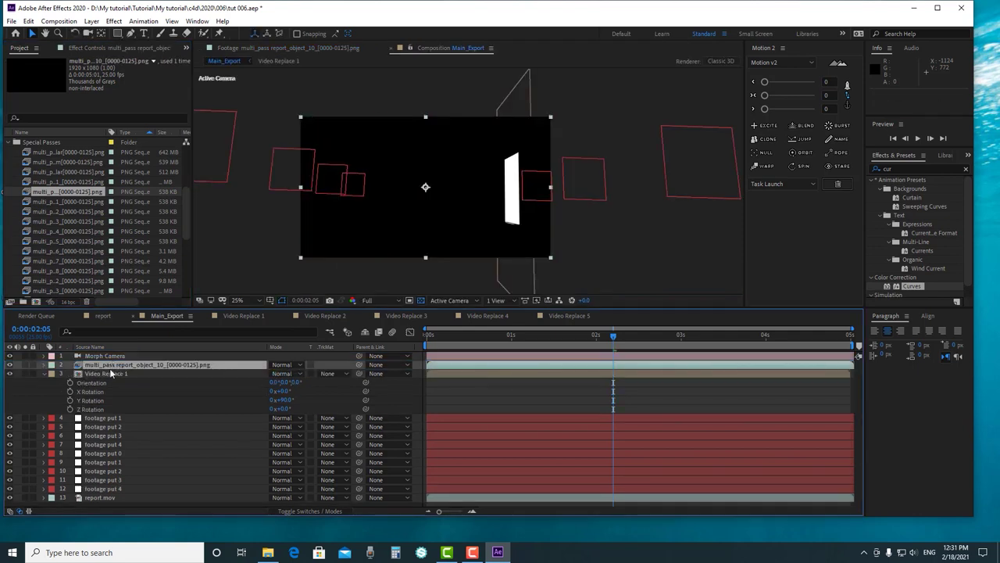
Set the Video Replace 1 layer's track matte to Luma Matte from the report_object_10 pass and compare it with the matte shape
click(113, 374)
click(327, 373)
click(415, 423)
scroll(536, 202, up, 2)
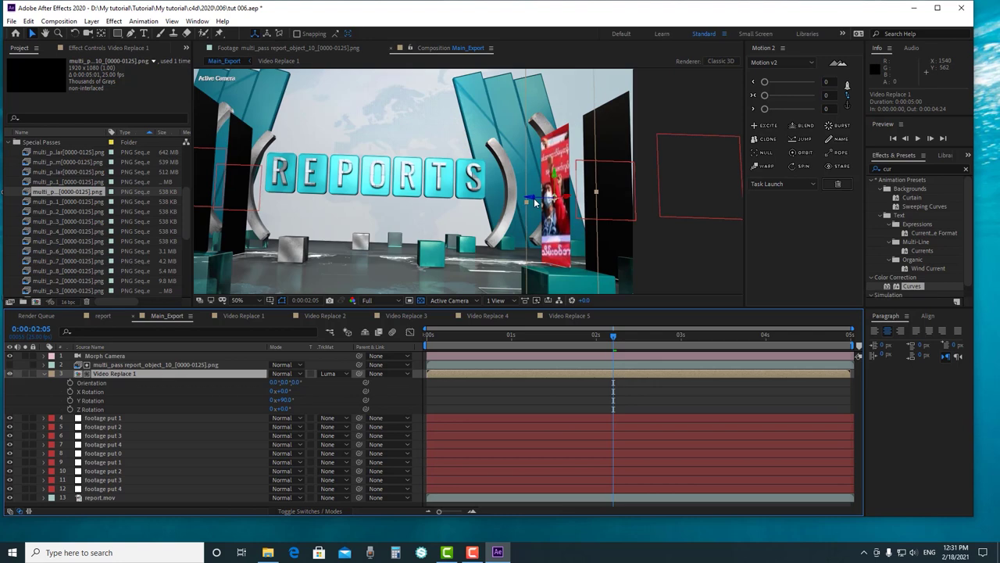
click(10, 364)
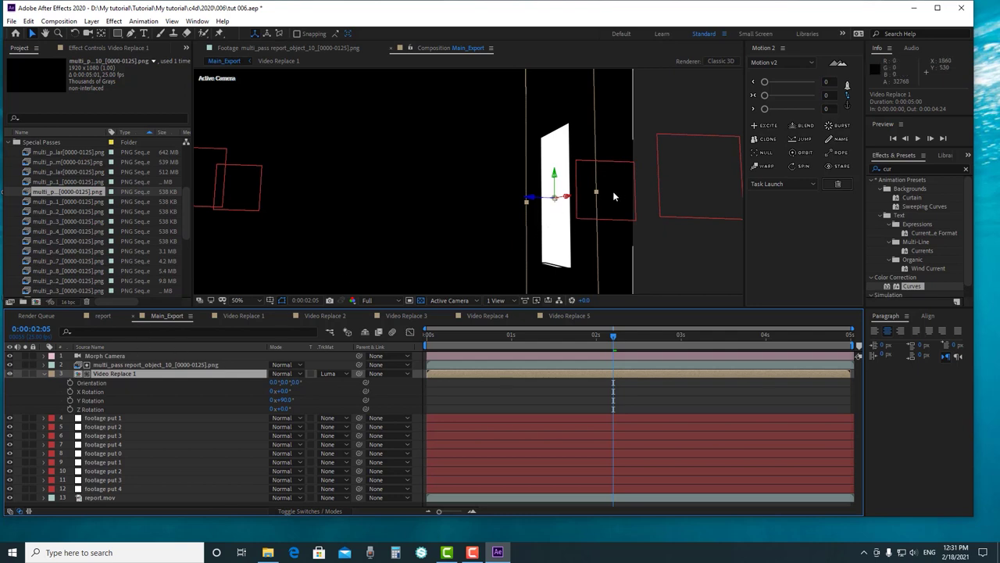
click(25, 364)
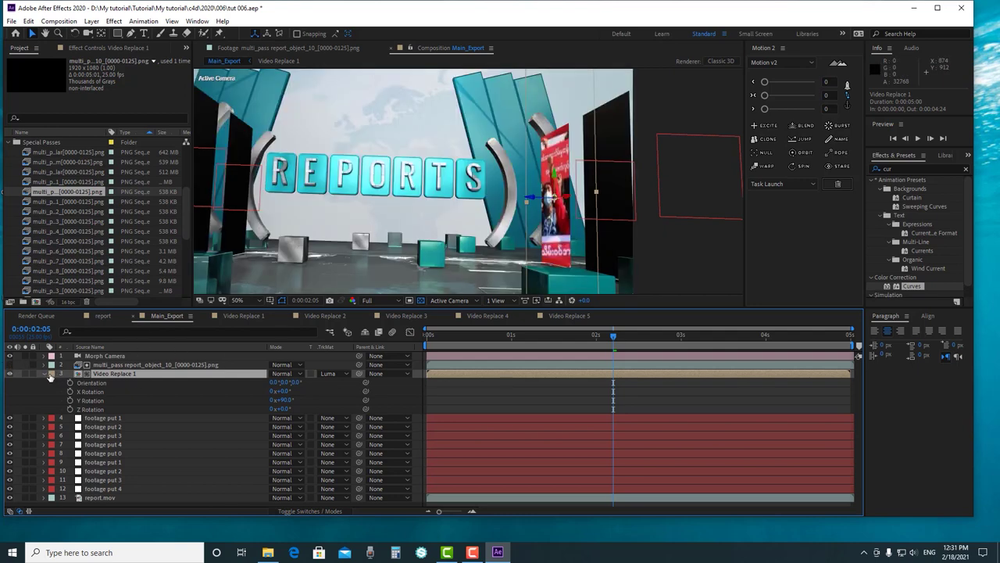
Scale the Video Replace 1 layer down to 44% to fit its screen panel
click(44, 373)
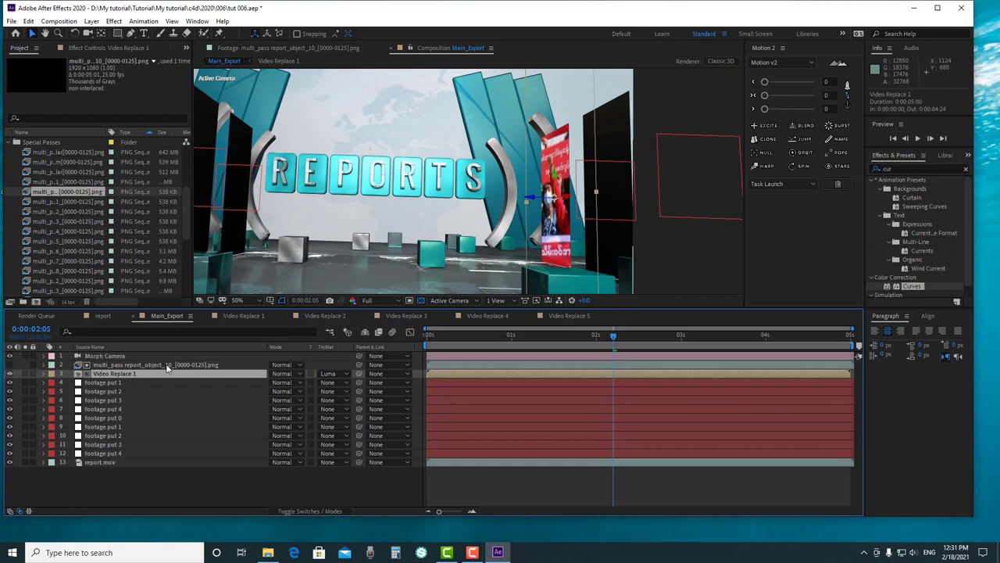
key(s)
drag(290, 382, 265, 386)
scroll(500, 265, down, 1)
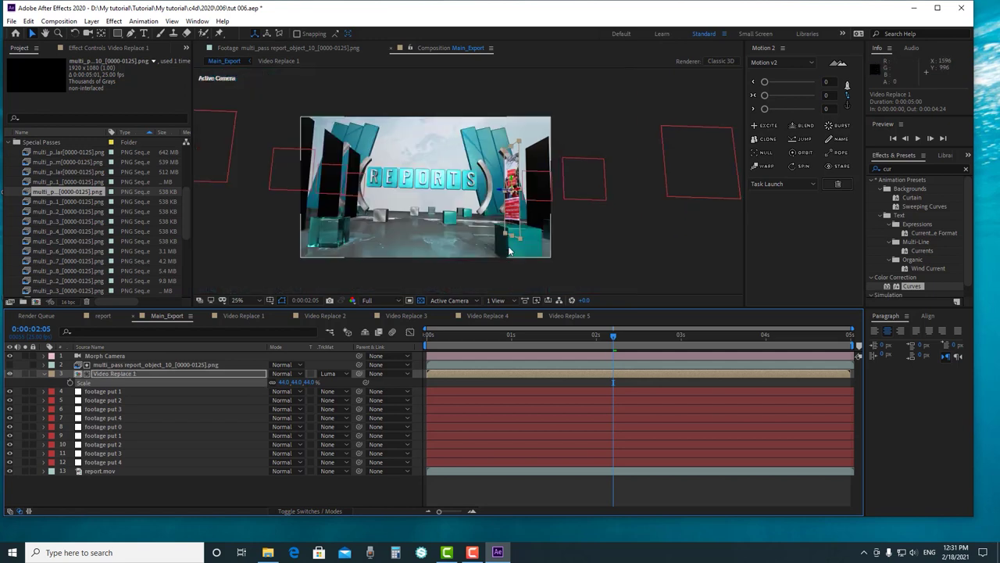
click(673, 212)
scroll(540, 187, up, 1)
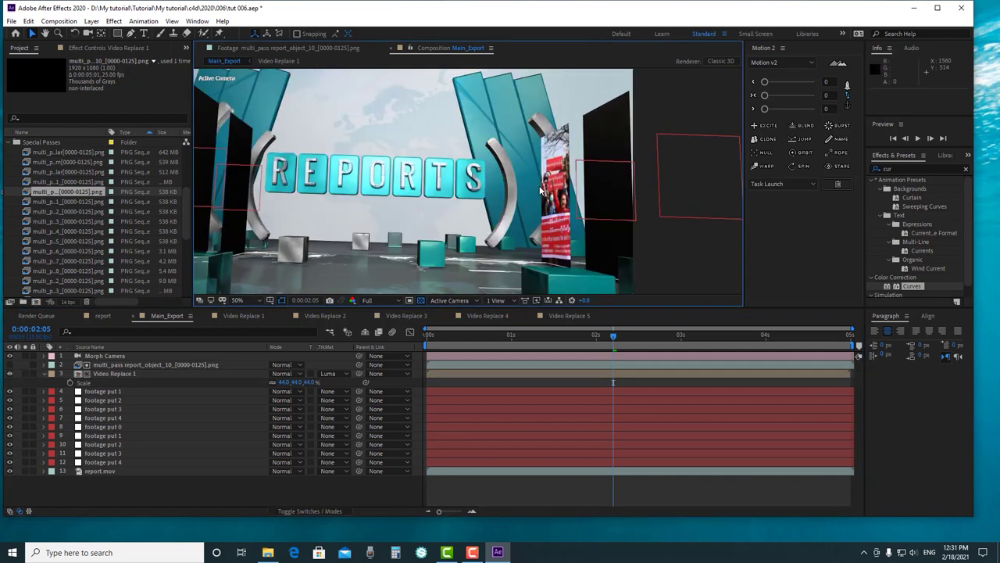
Set the Video Replace 1 layer's blending mode to Add
click(130, 373)
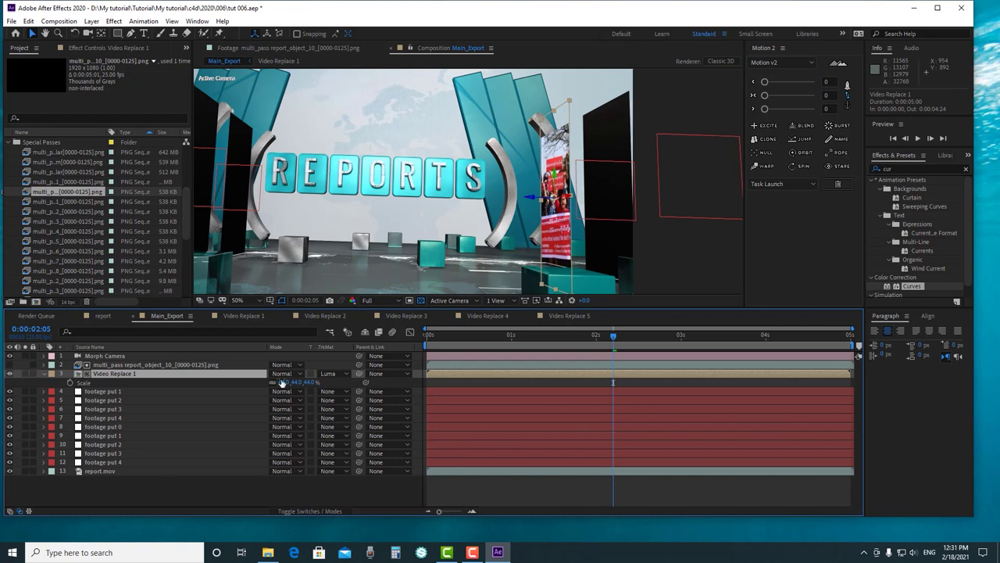
click(286, 365)
click(318, 194)
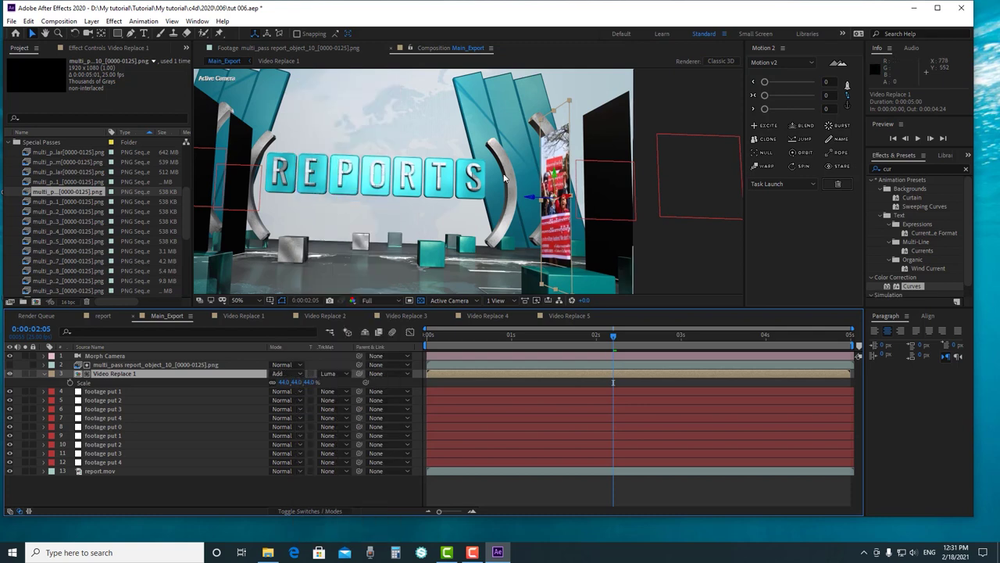
Replace the source of the uppermost footage put 1 null layer with the Video Replace 2 composition
key(comma)
key(ctrl+Down)
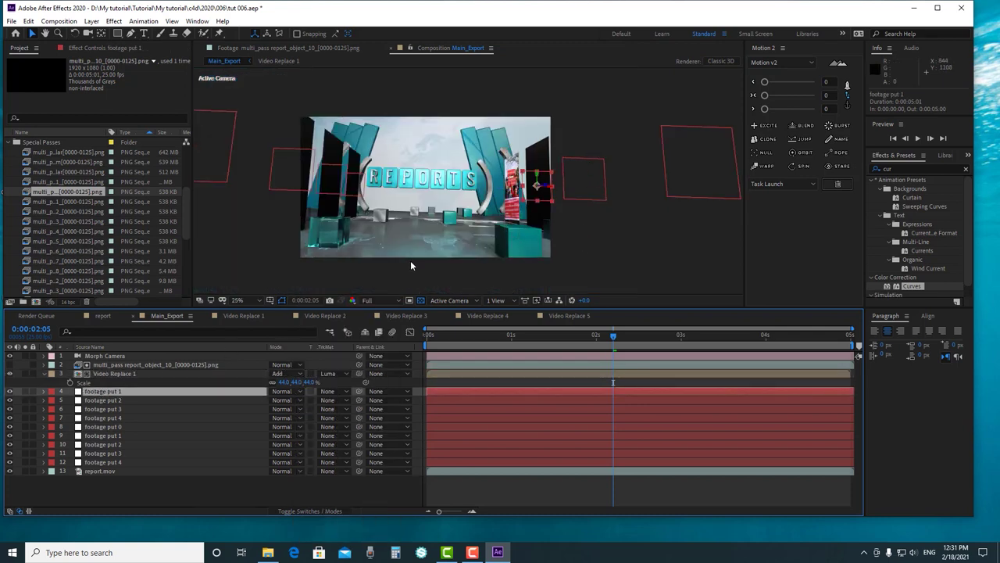
drag(183, 216, 178, 297)
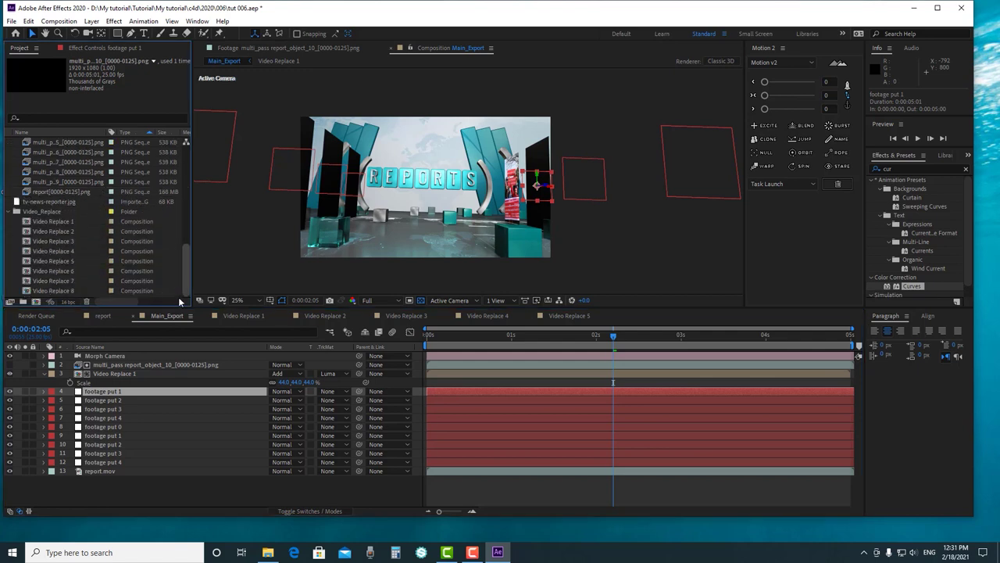
click(68, 232)
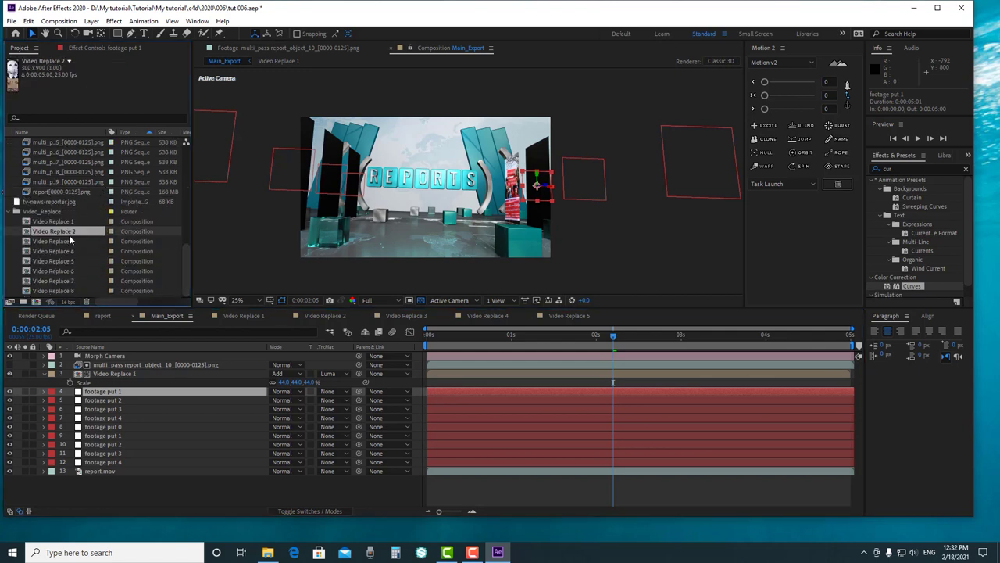
drag(64, 231, 110, 394)
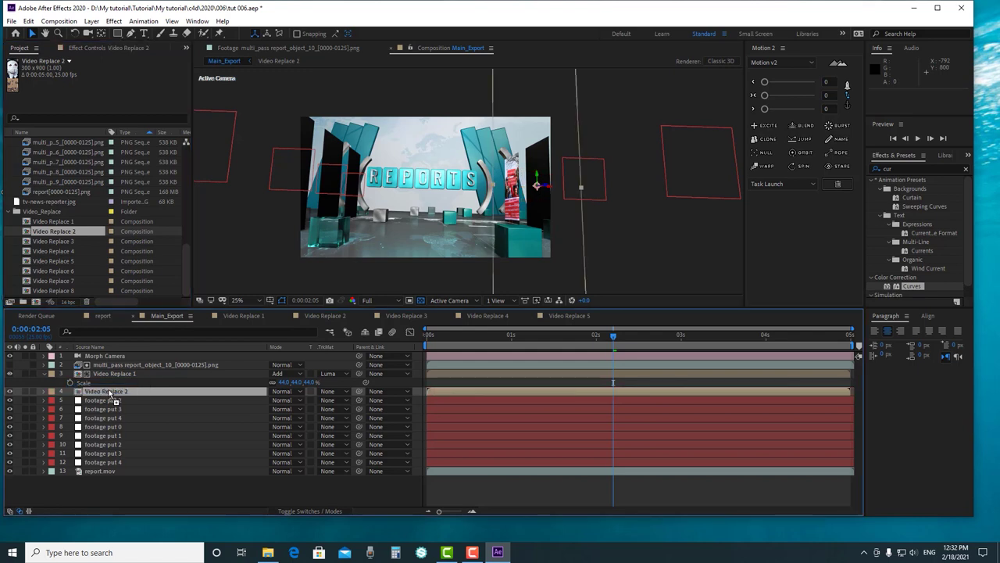
Set the Video Replace 2 layer's Y rotation to 90°
key(r)
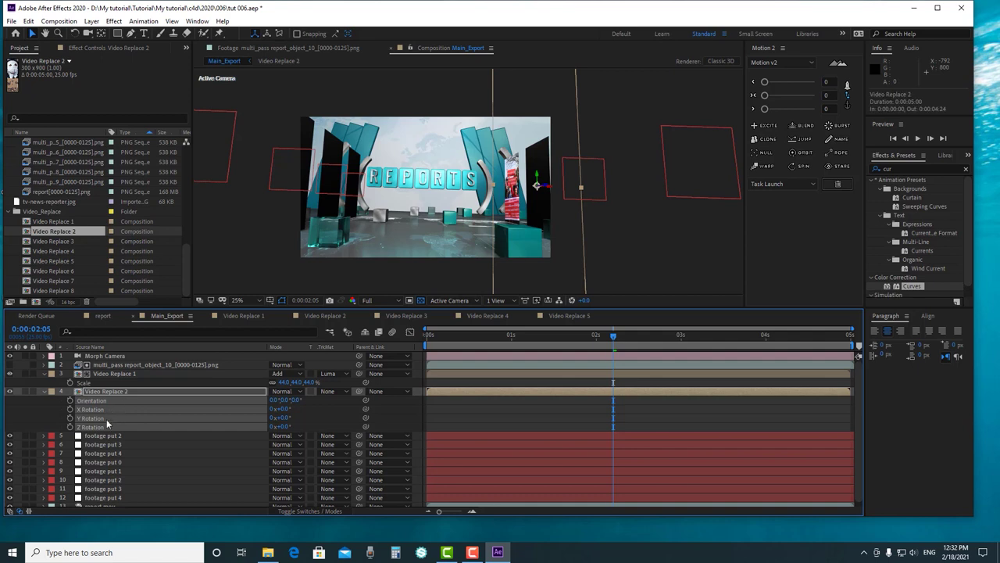
click(285, 418)
text(90)
key(Return)
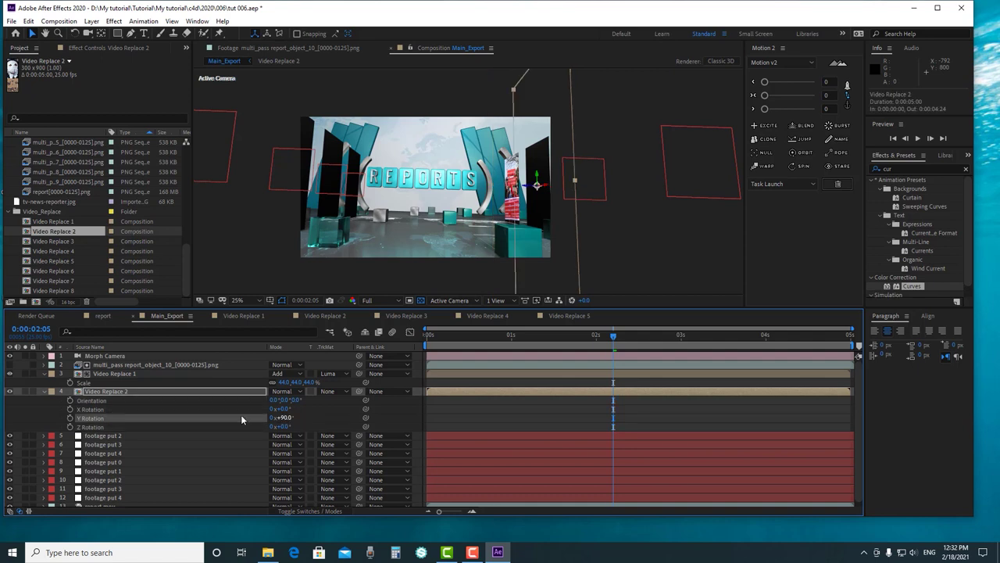
Set the Video Replace 2 layer's opacity to 100%
click(132, 393)
key(t)
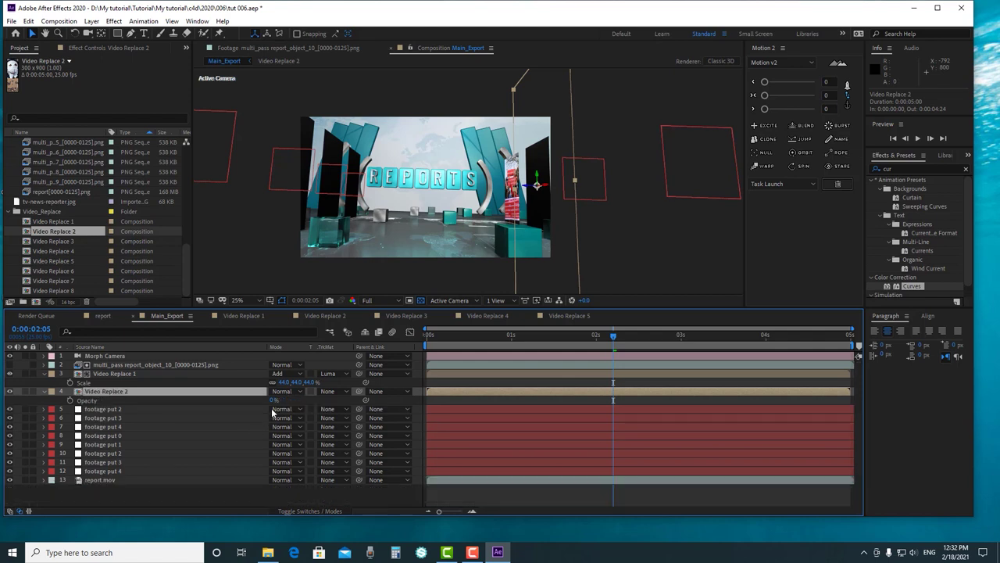
click(273, 399)
key(Return)
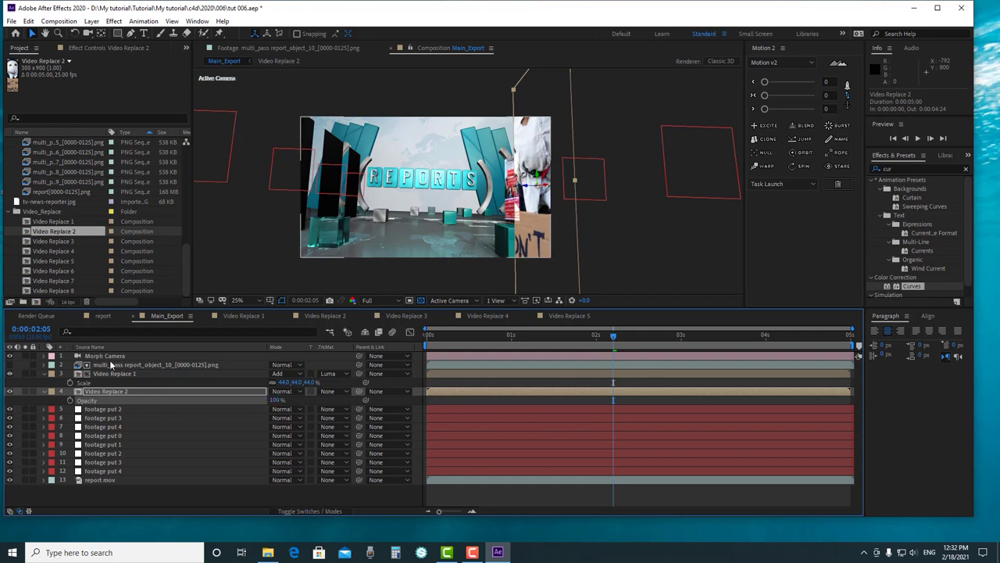
Review the multi_pass report_object_11 sequence from Special Passes and place it directly above the Video Replace 2 layer in Main_Export
scroll(63, 207, up, 2)
scroll(62, 207, up, 3)
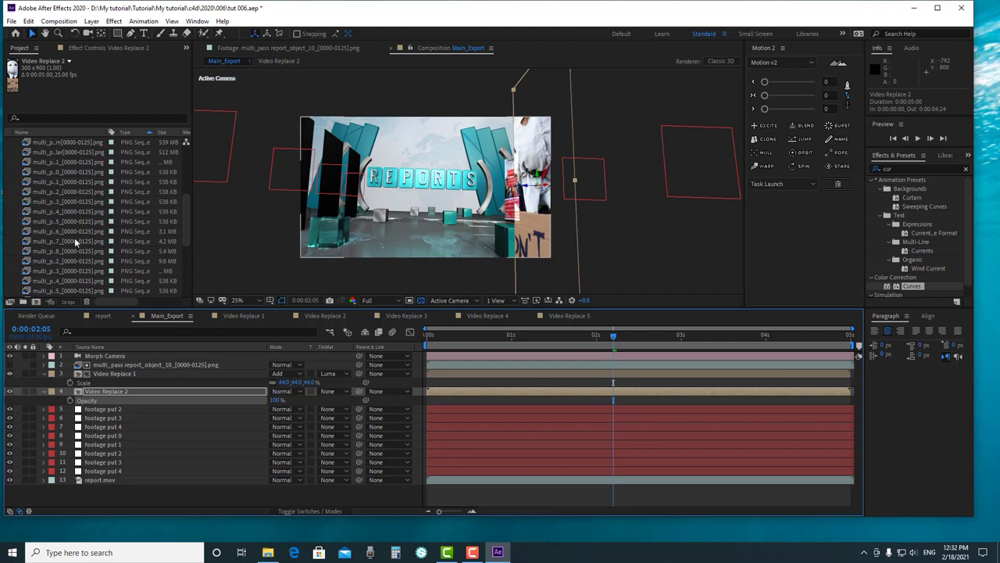
click(71, 211)
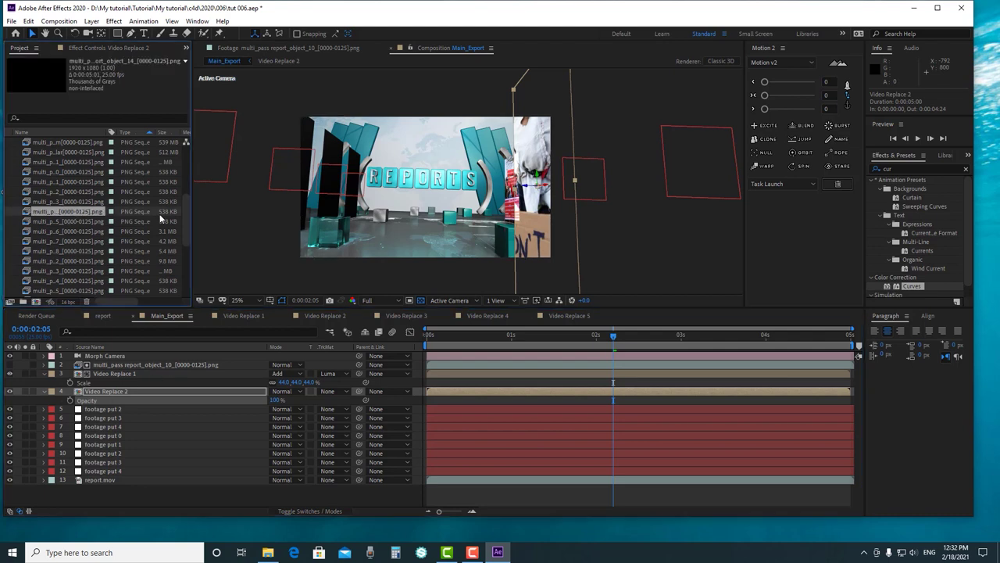
drag(190, 209, 229, 207)
double_click(30, 183)
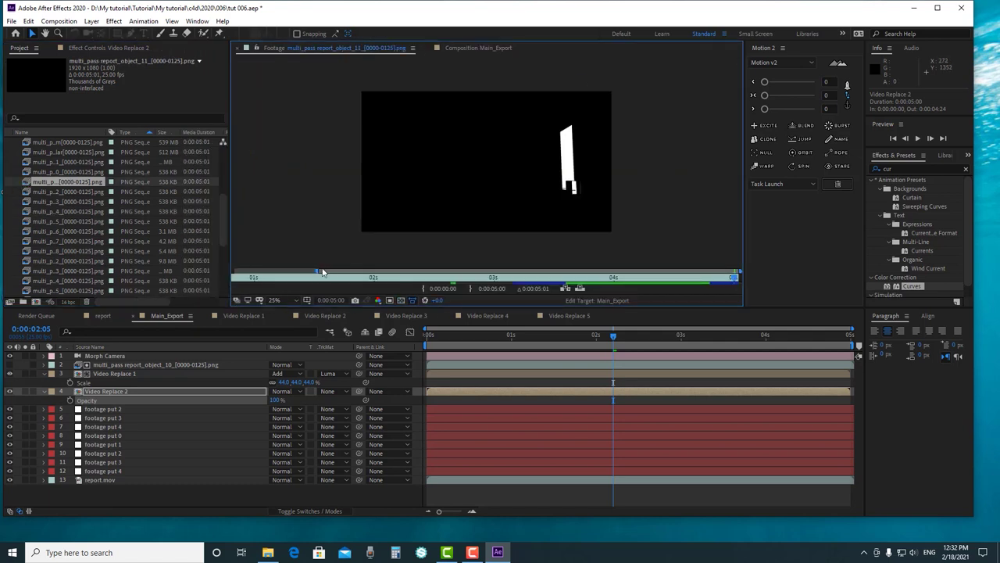
drag(316, 271, 233, 271)
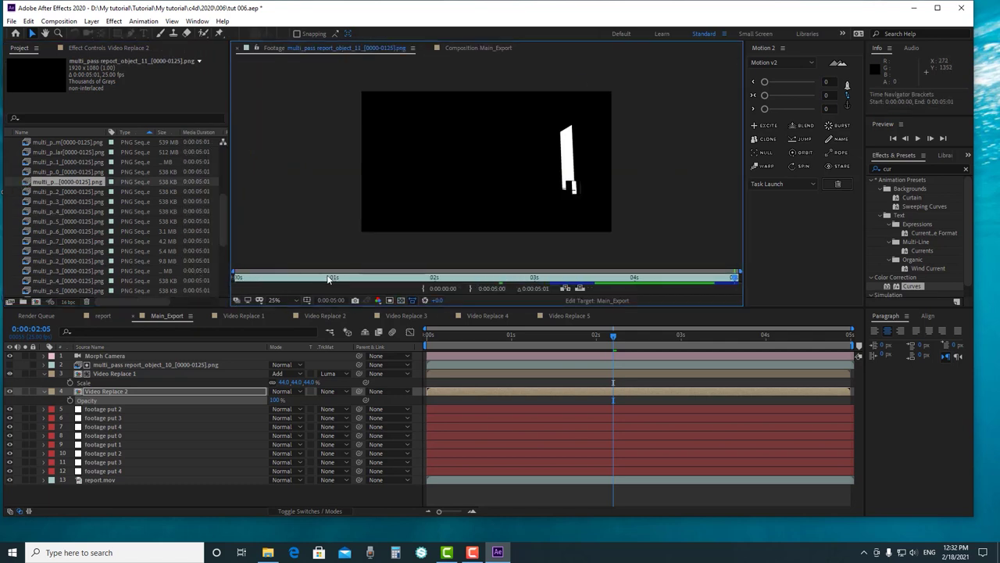
click(474, 49)
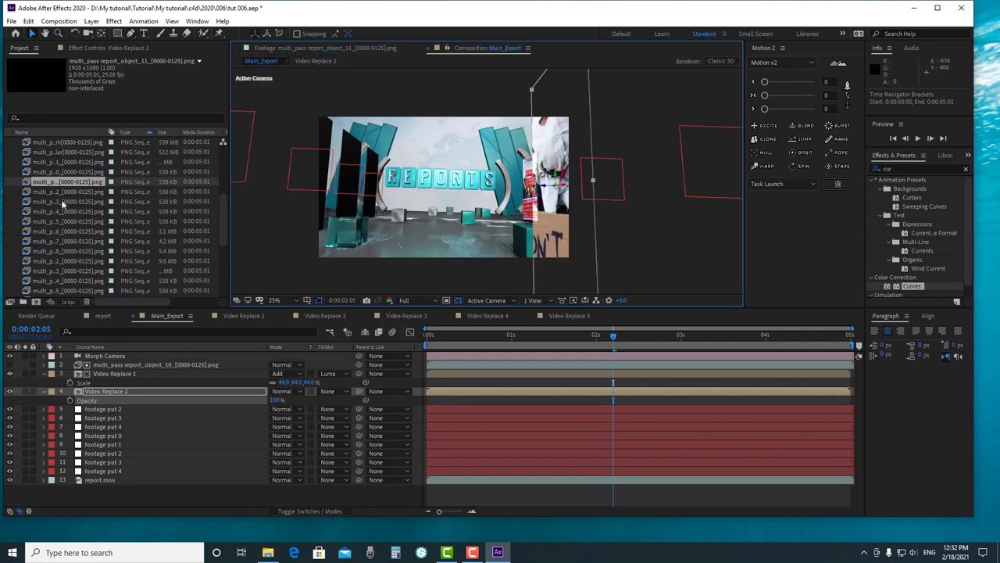
drag(66, 188, 92, 386)
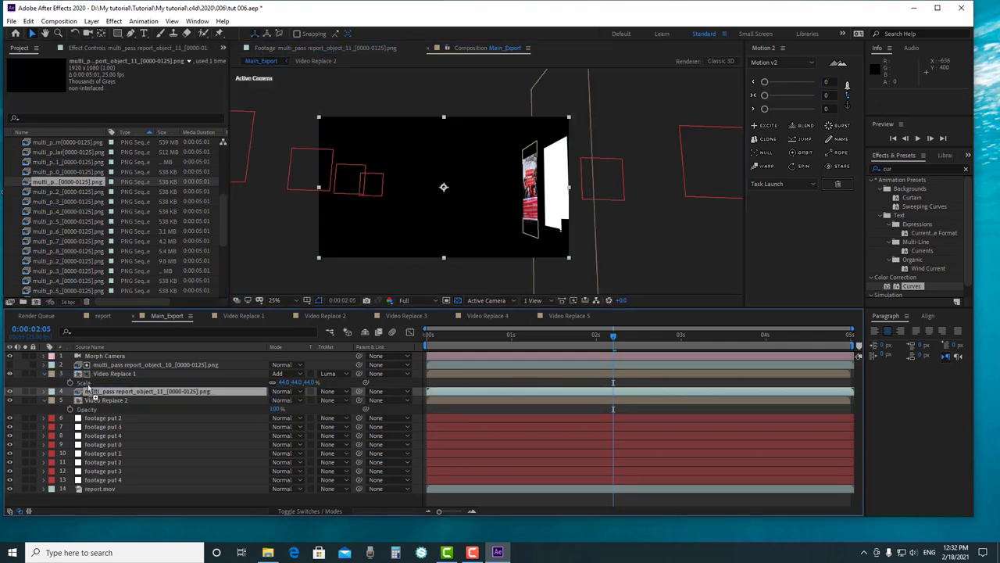
Set the Video Replace 2 layer's track matte to Luma Matte using the report_object_11 pass
click(100, 399)
click(328, 400)
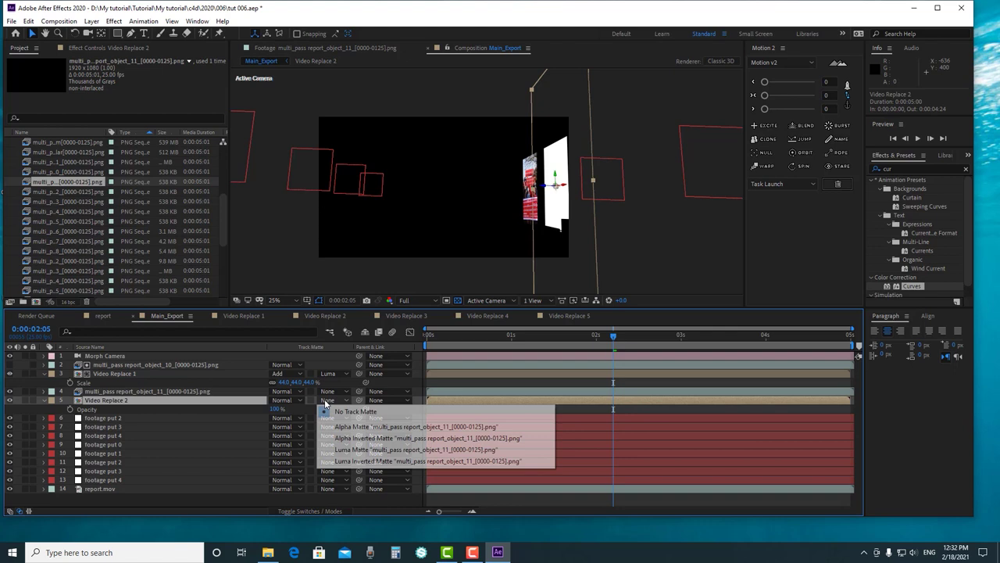
click(358, 452)
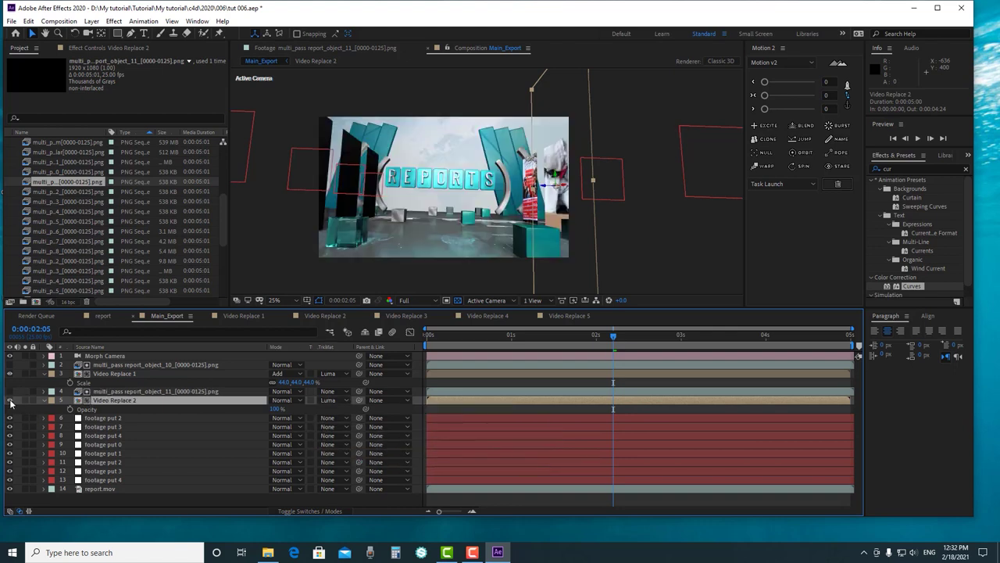
Set the Video Replace 2 layer's scale to 44% and check how the picture fits its screen panel
click(138, 375)
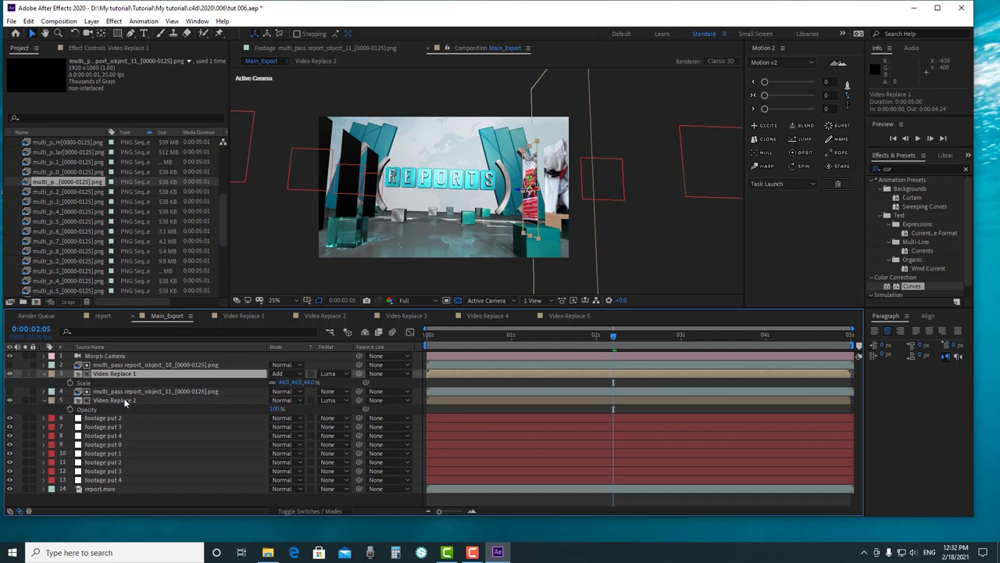
click(123, 399)
key(s)
click(283, 409)
text(44)
key(Return)
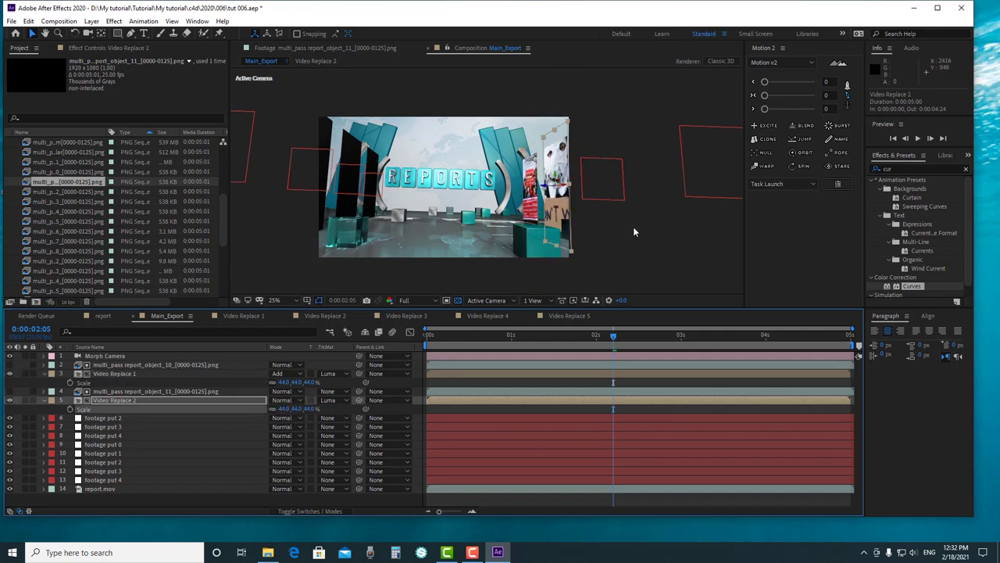
scroll(542, 169, up, 2)
drag(617, 236, 514, 265)
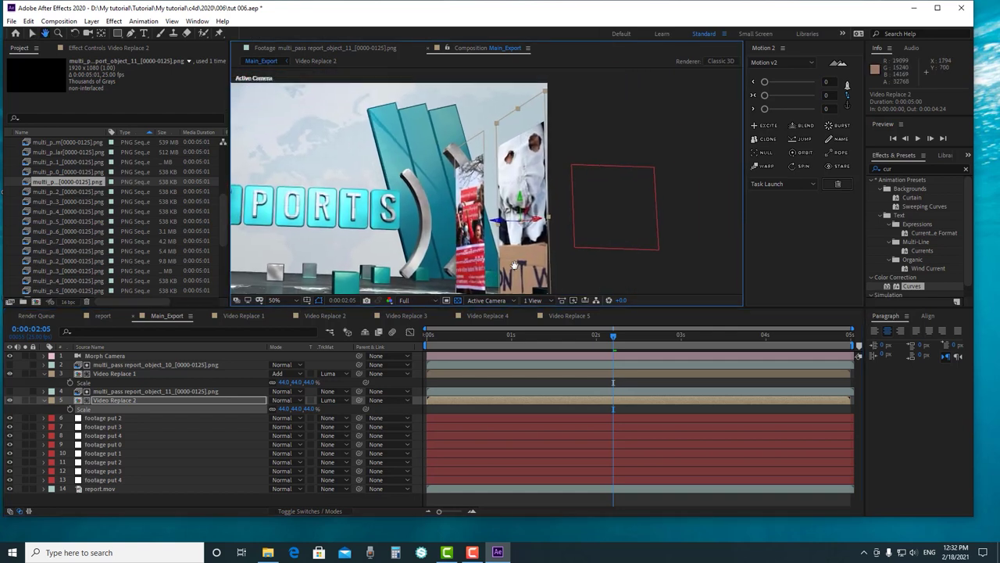
key(v)
key(comma)
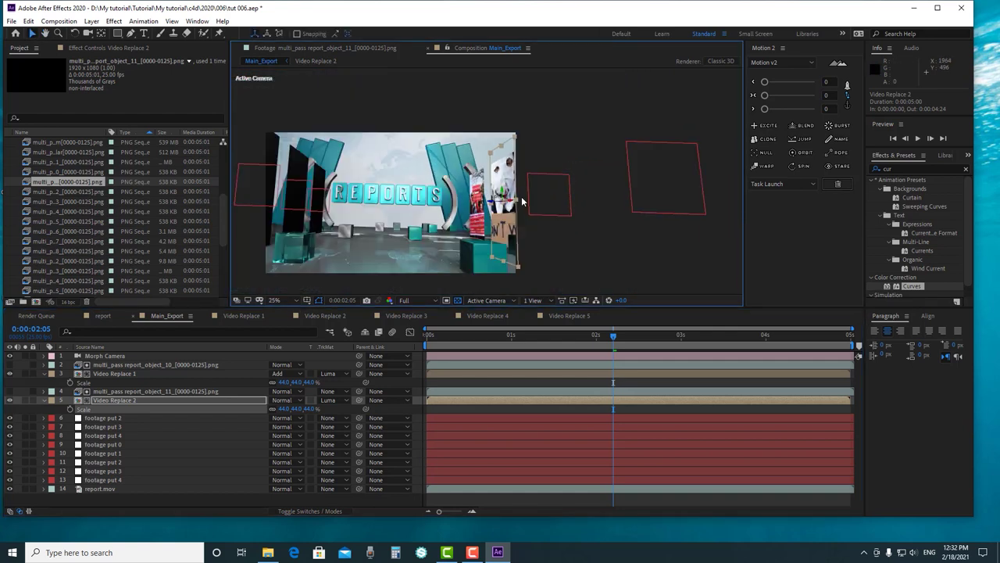
key(period)
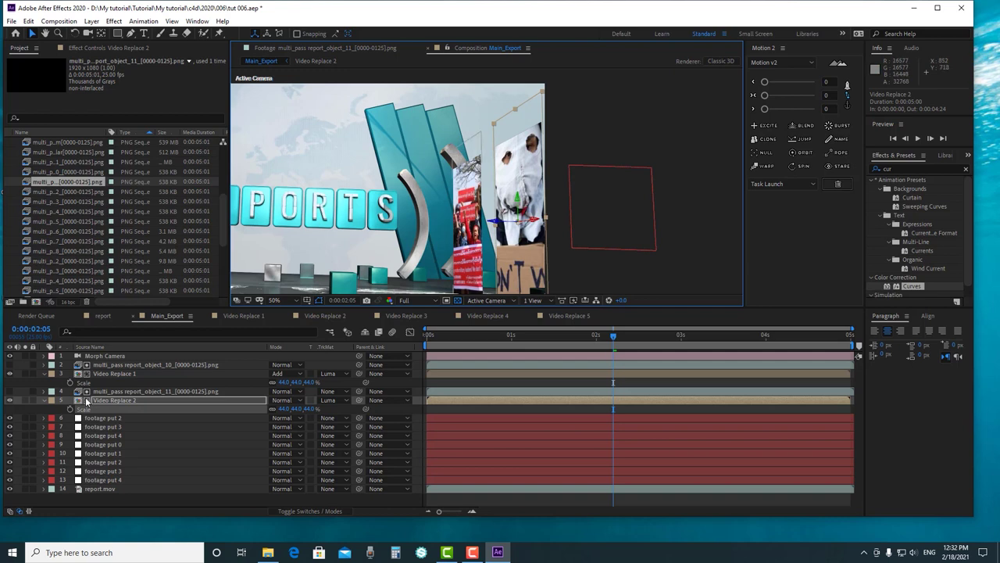
Create a second Main_Export viewer with the original one locked, and open the Video Replace 2 composition beside it
click(122, 399)
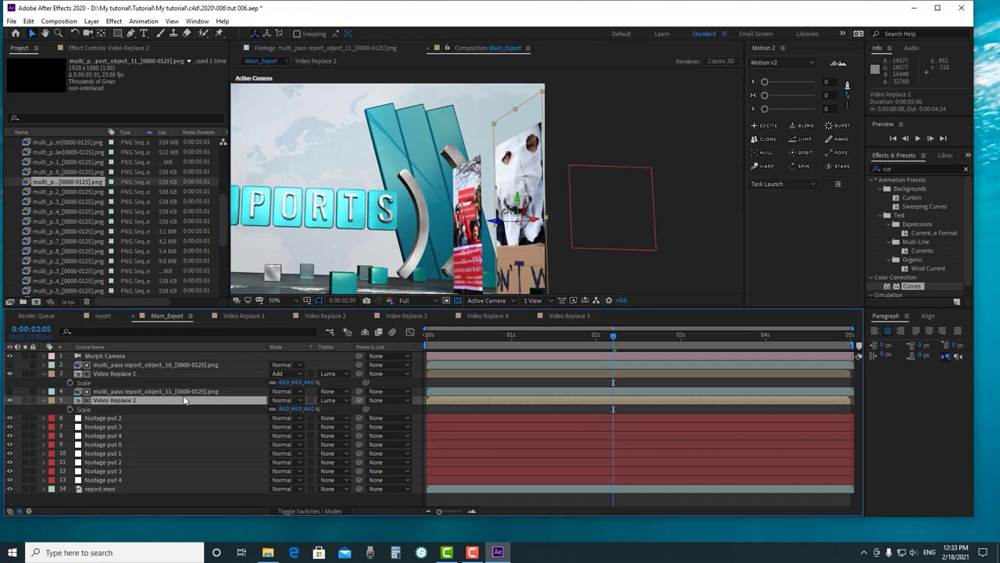
click(584, 314)
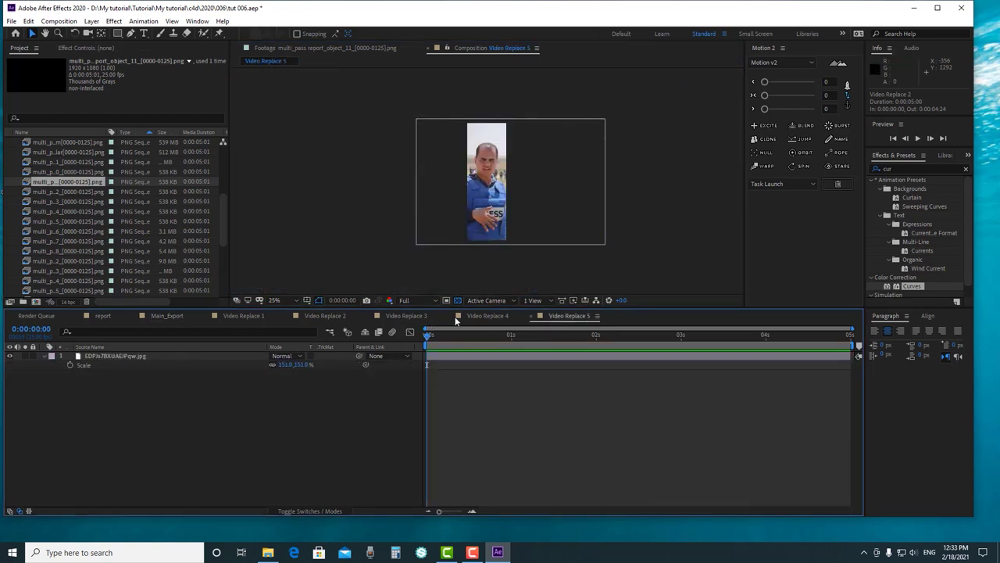
click(324, 315)
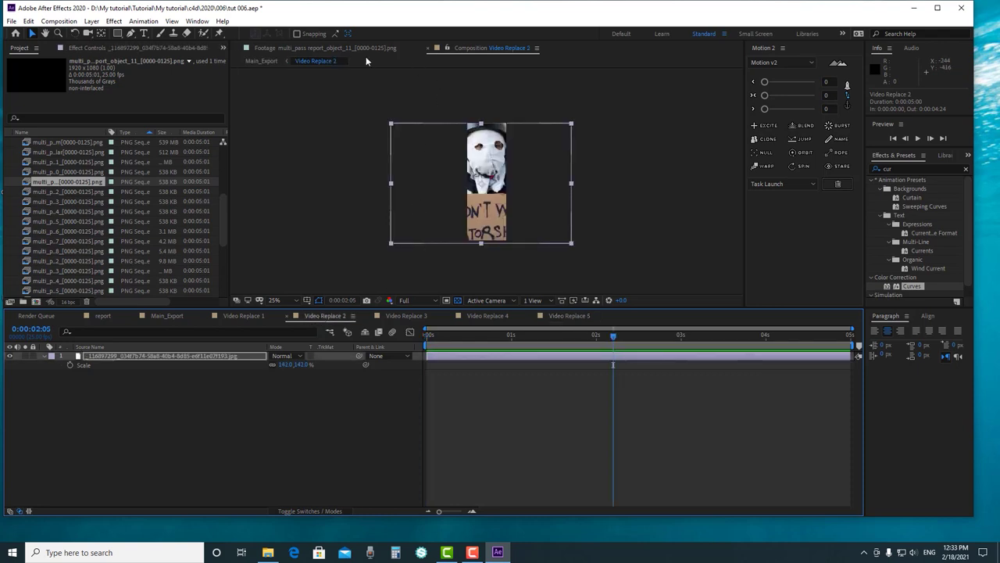
click(167, 316)
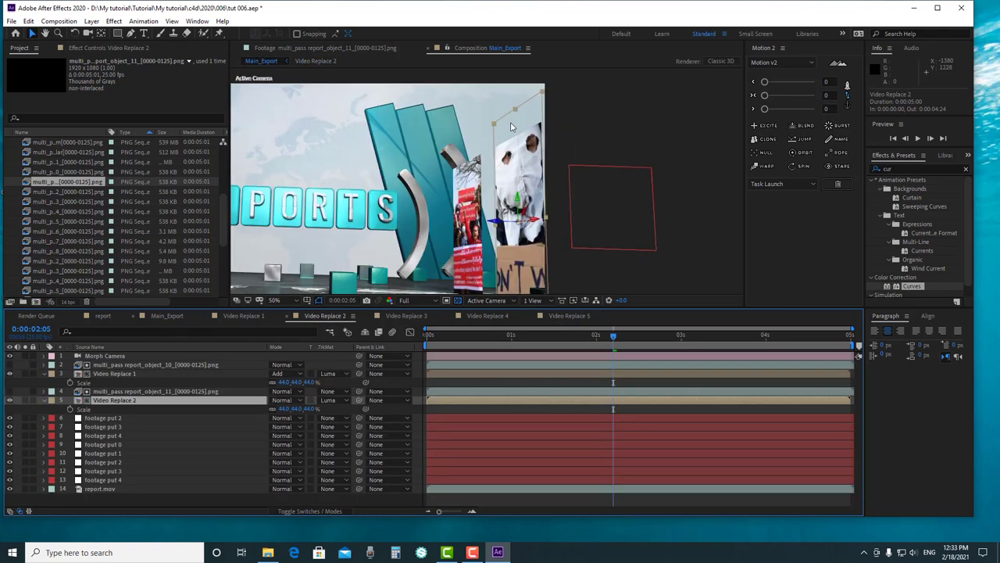
click(448, 48)
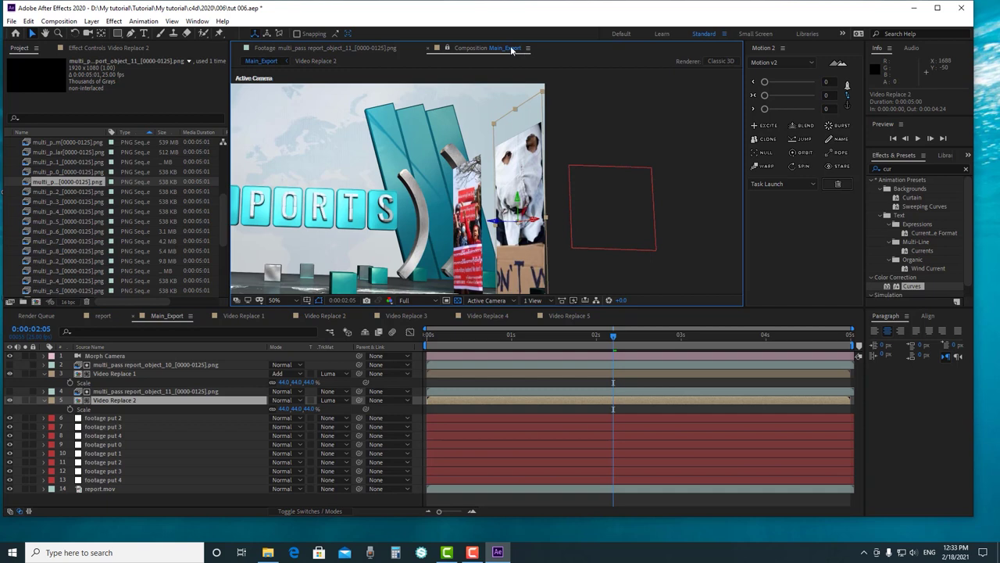
click(512, 49)
click(500, 58)
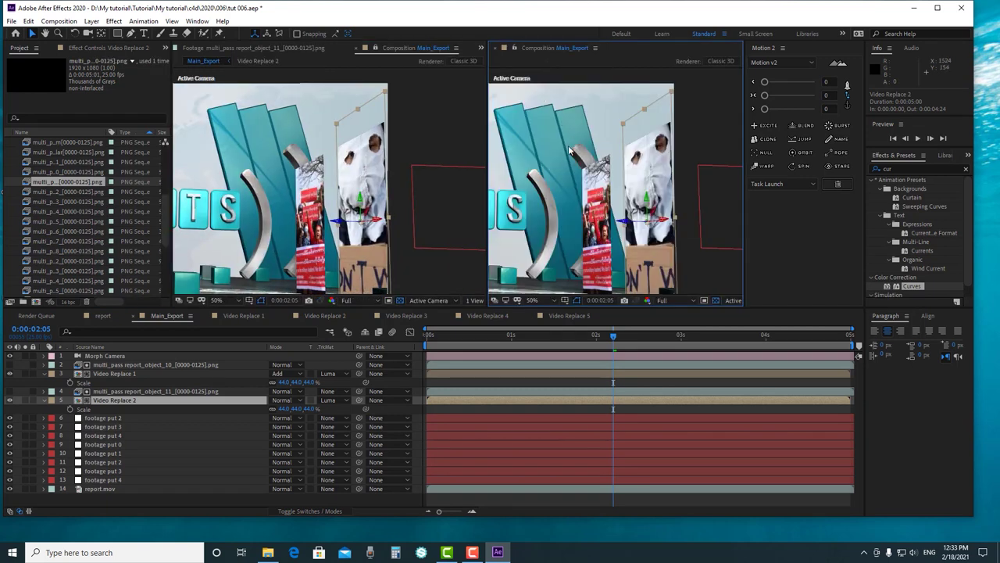
double_click(104, 399)
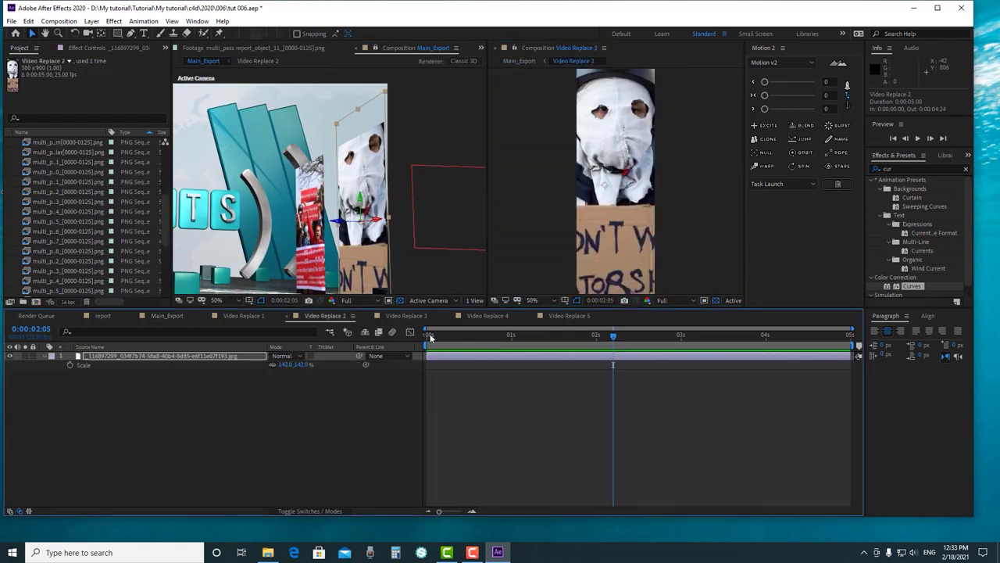
Reduce the picture's scale inside Video Replace 2 to 62.0 by 116.0%
click(242, 356)
key(s)
click(286, 366)
click(224, 356)
key(s)
drag(290, 365, 259, 360)
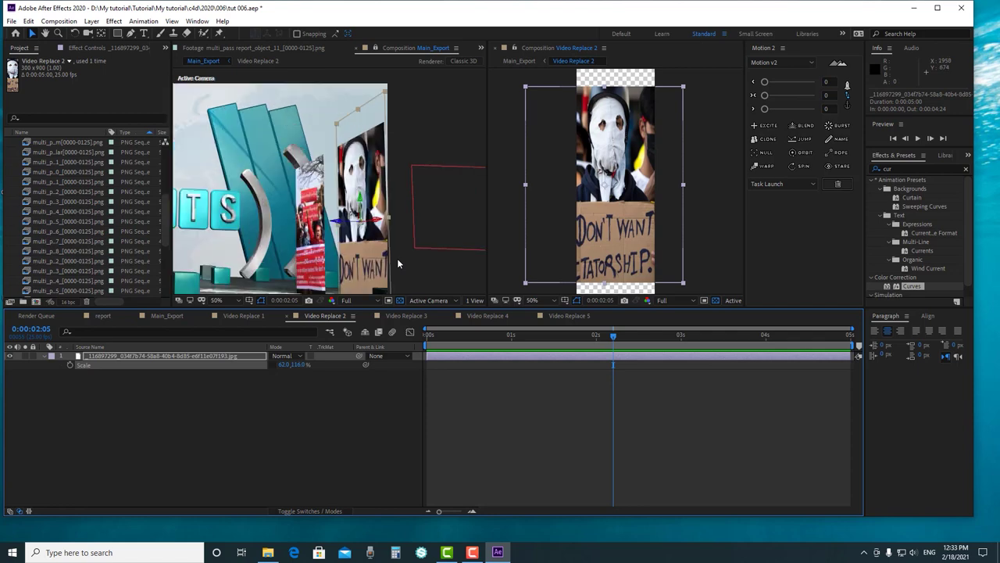
Scale the Video Replace 2 picture down further to 44.0 by 82.3% and check its fit on the Main_Export panel
click(283, 364)
text(40)
key(Return)
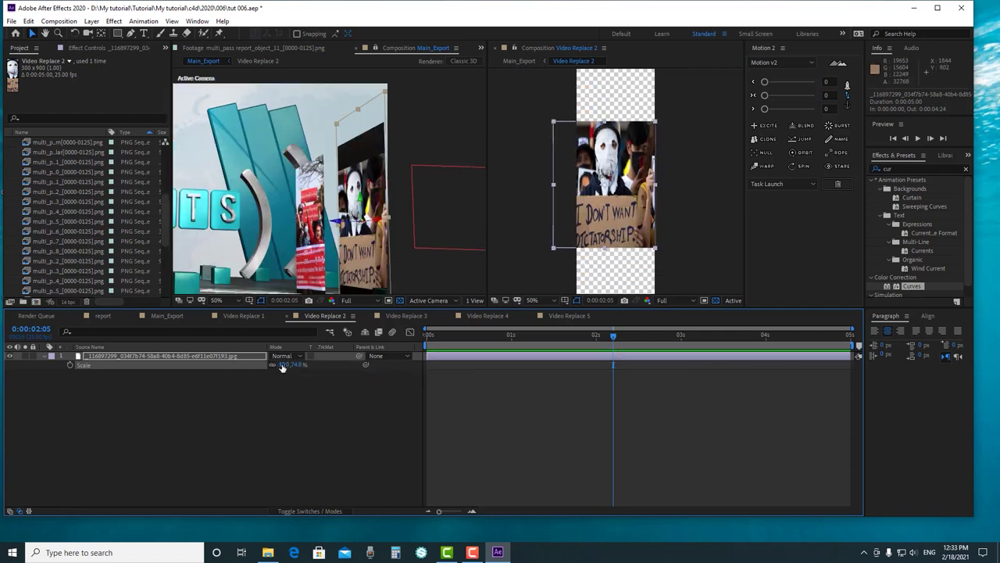
drag(282, 364, 284, 362)
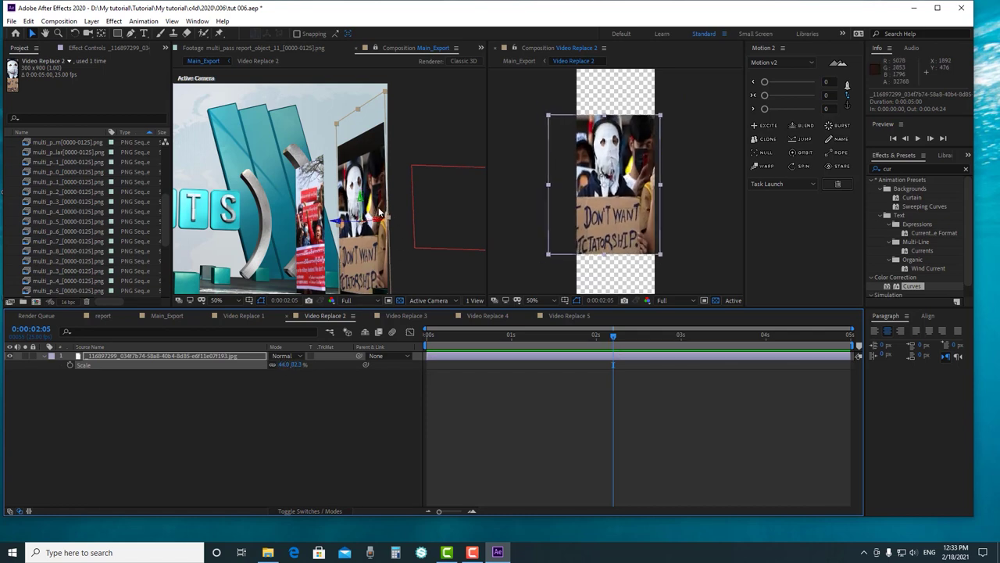
key(space)
drag(369, 255, 334, 236)
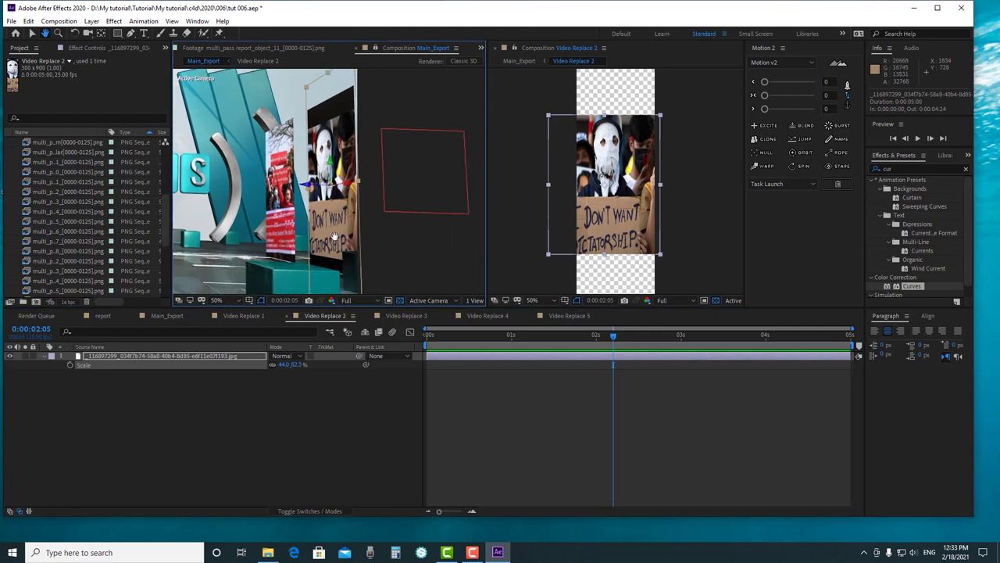
click(202, 467)
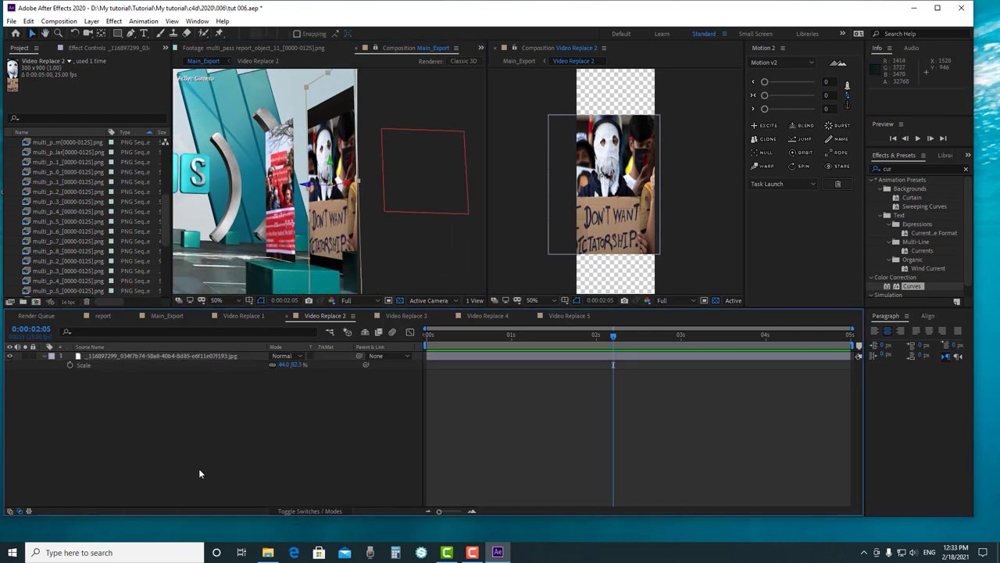
Try Screen and Color Dodge on the Video Replace 2 layer in Main_Export, and set its blending mode to Lighten
click(166, 316)
click(283, 400)
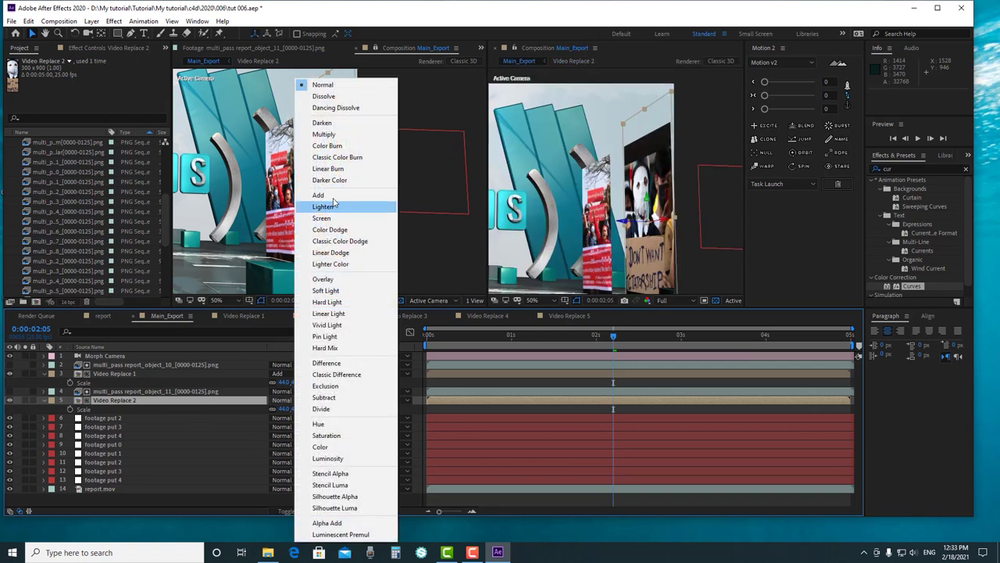
click(332, 219)
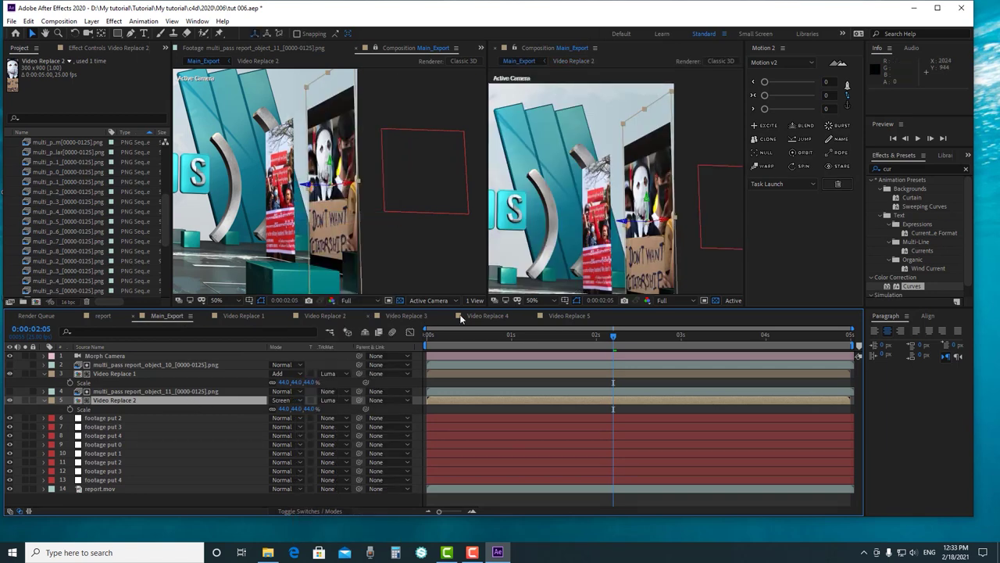
click(283, 400)
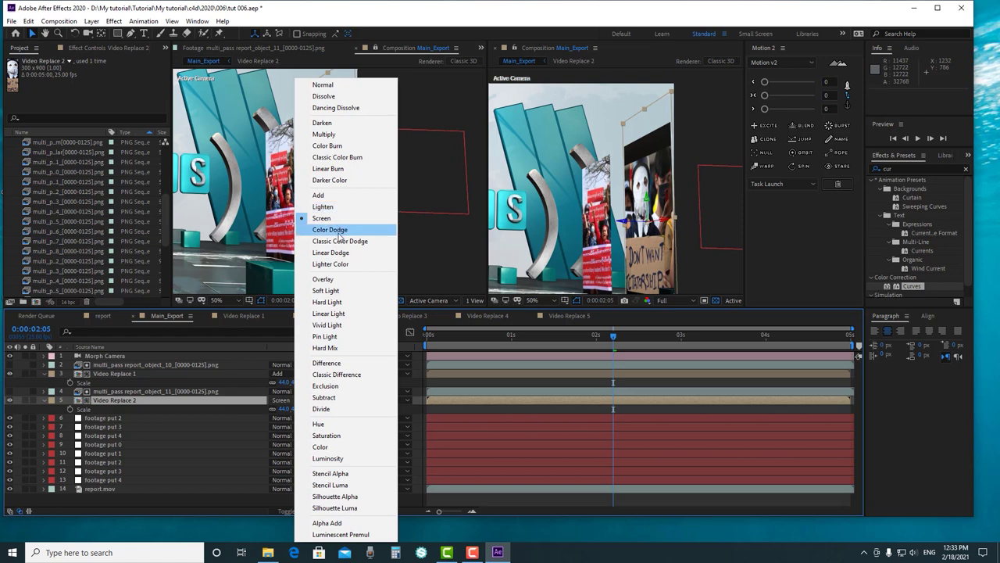
click(341, 237)
click(283, 400)
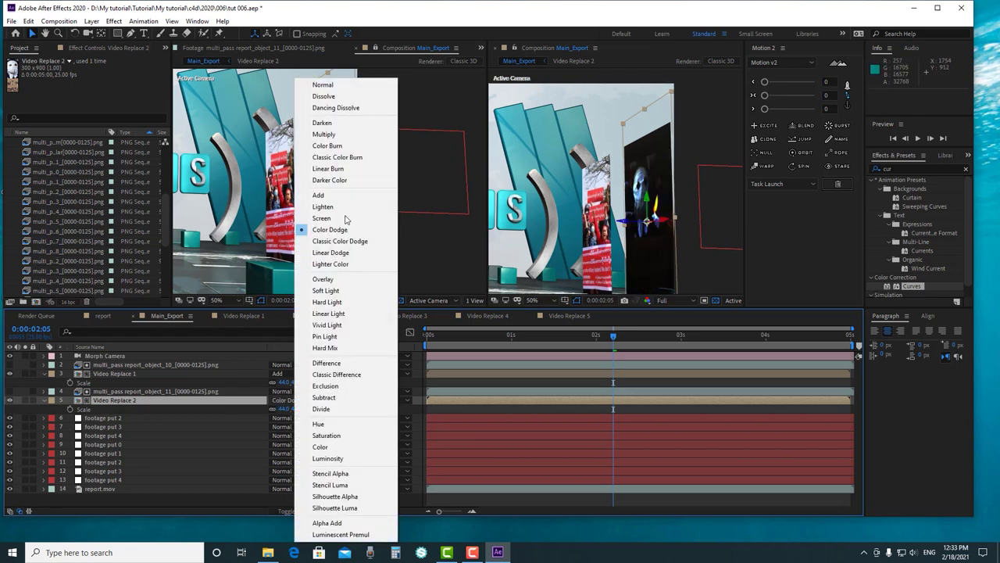
click(325, 206)
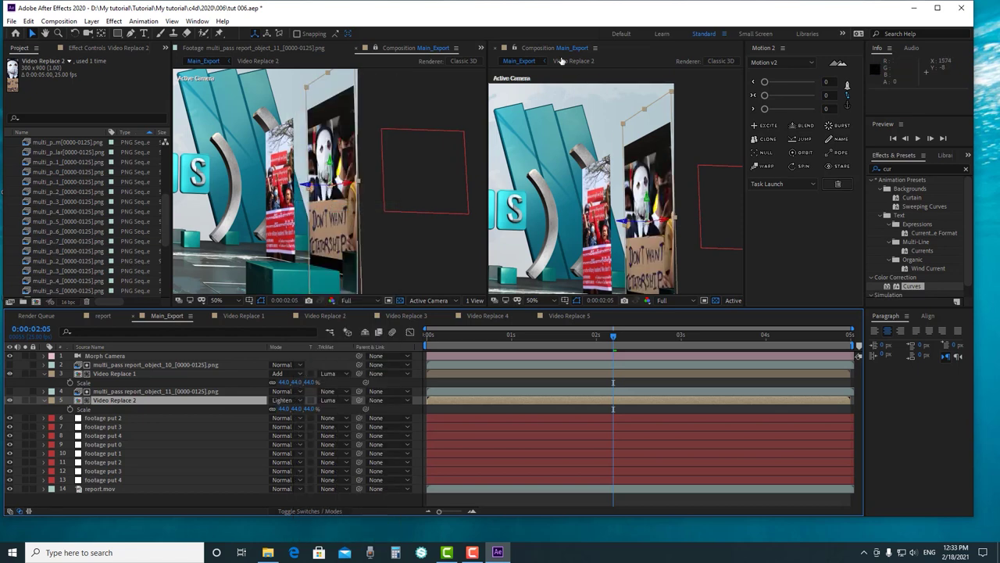
Close the extra Main_Export viewer and replace the upper footage put 2 null with the Video Replace 3 composition
click(496, 48)
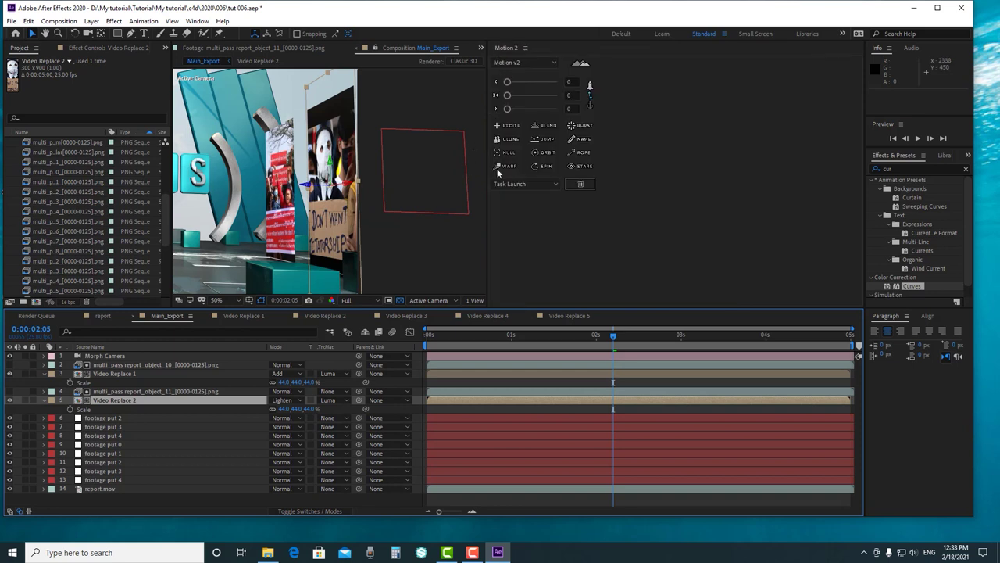
drag(486, 147, 696, 147)
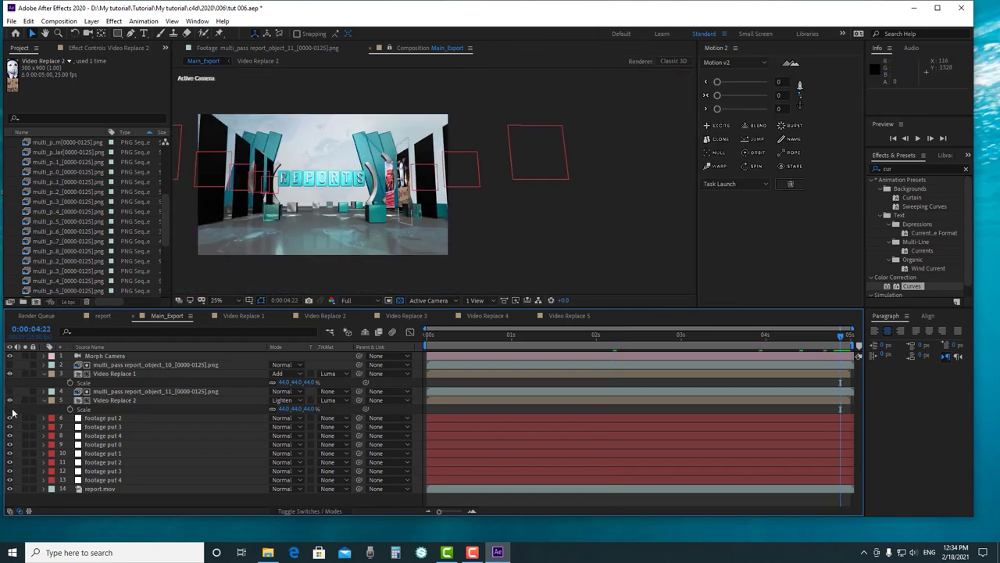
click(123, 416)
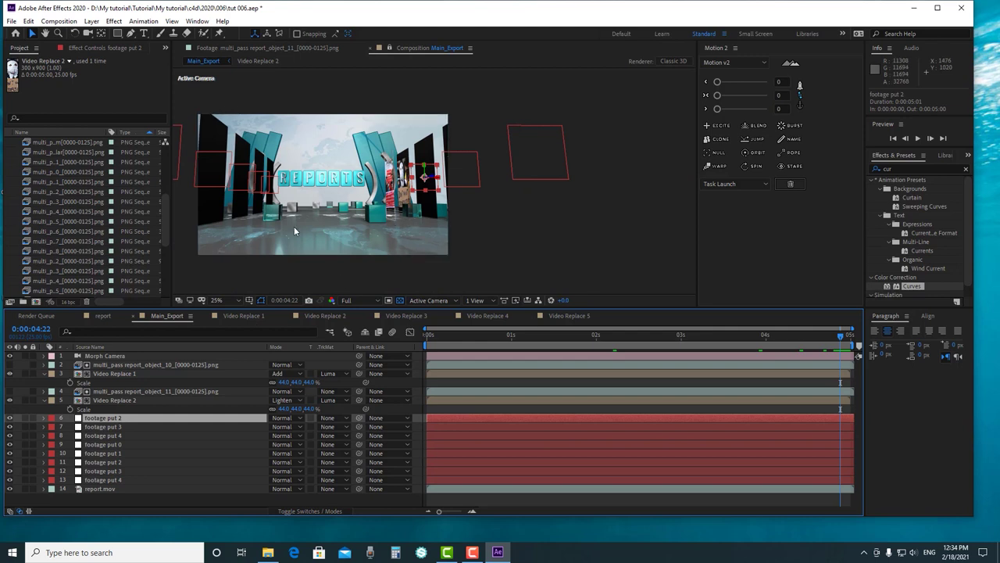
scroll(75, 246, down, 5)
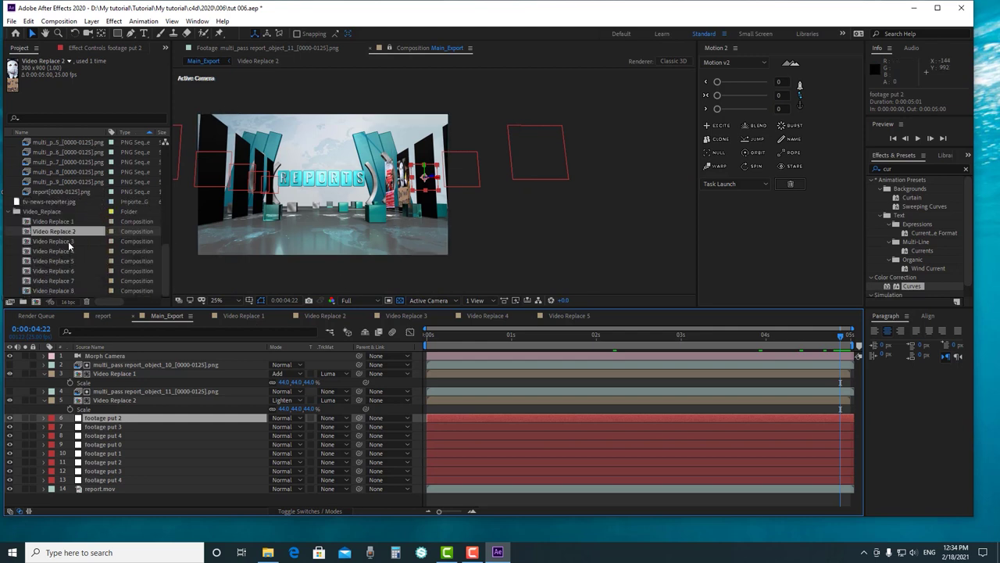
click(68, 241)
drag(68, 241, 106, 424)
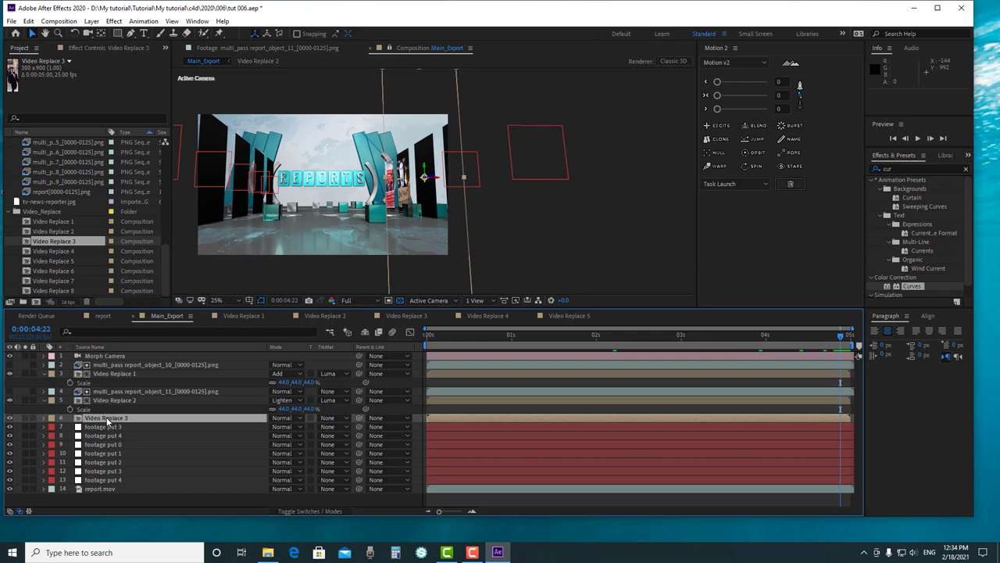
Set the Video Replace 3 layer's opacity to 100% and its scale to 44%
key(t)
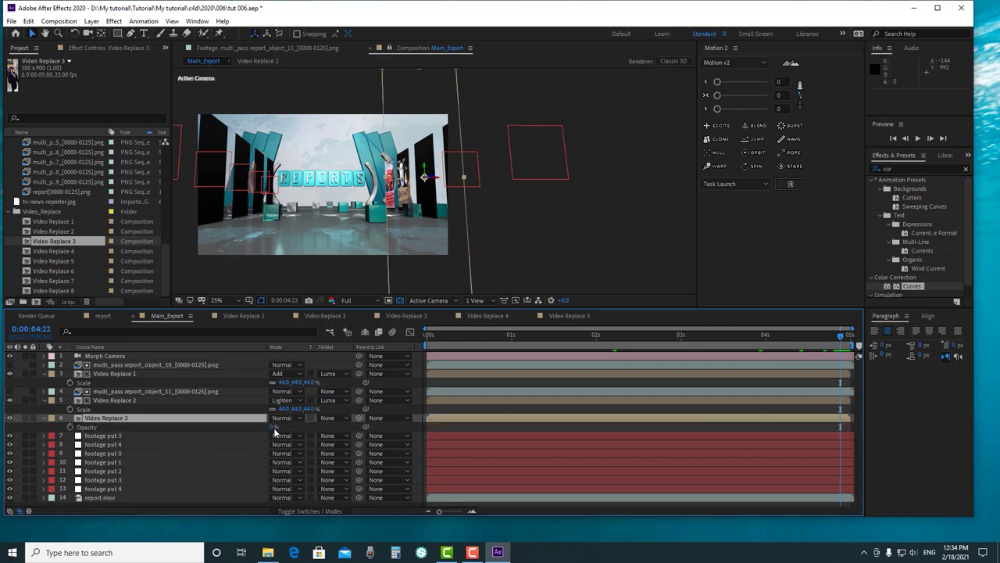
click(274, 429)
drag(274, 427, 313, 428)
click(197, 416)
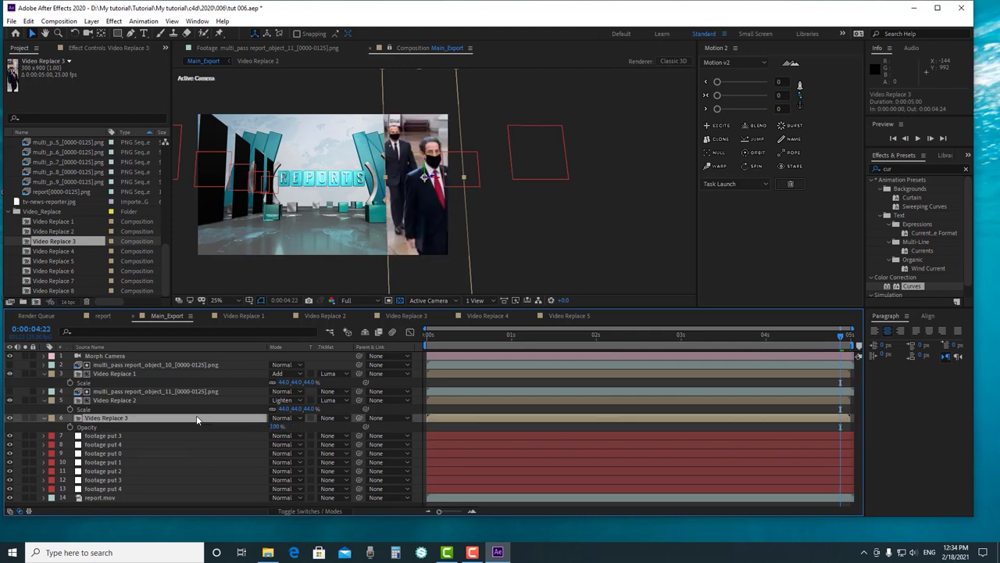
key(s)
click(285, 427)
text(44)
key(Return)
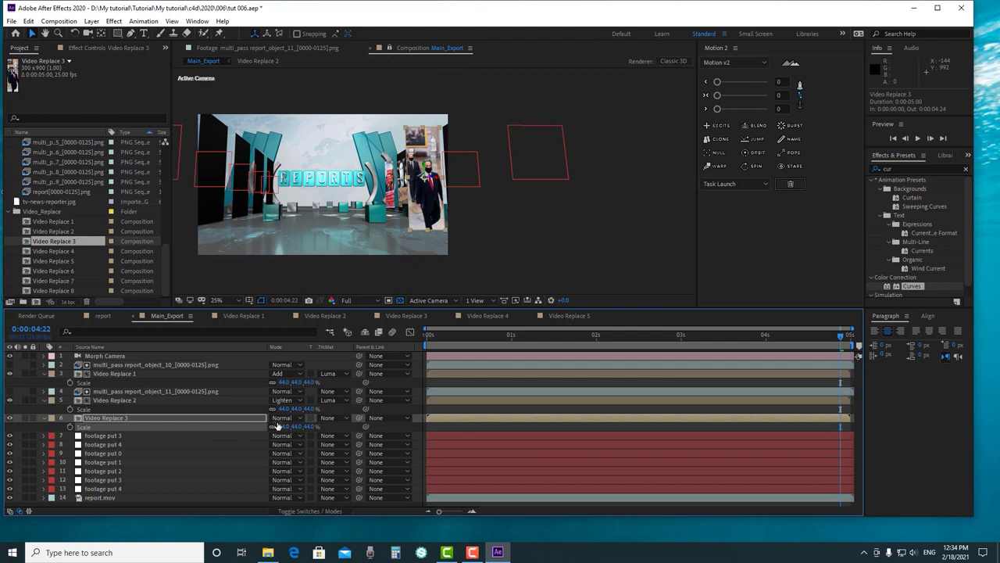
Set the Video Replace 3 layer's Y Rotation to 90° to align the picture with its screen panel
key(r)
drag(70, 427, 72, 455)
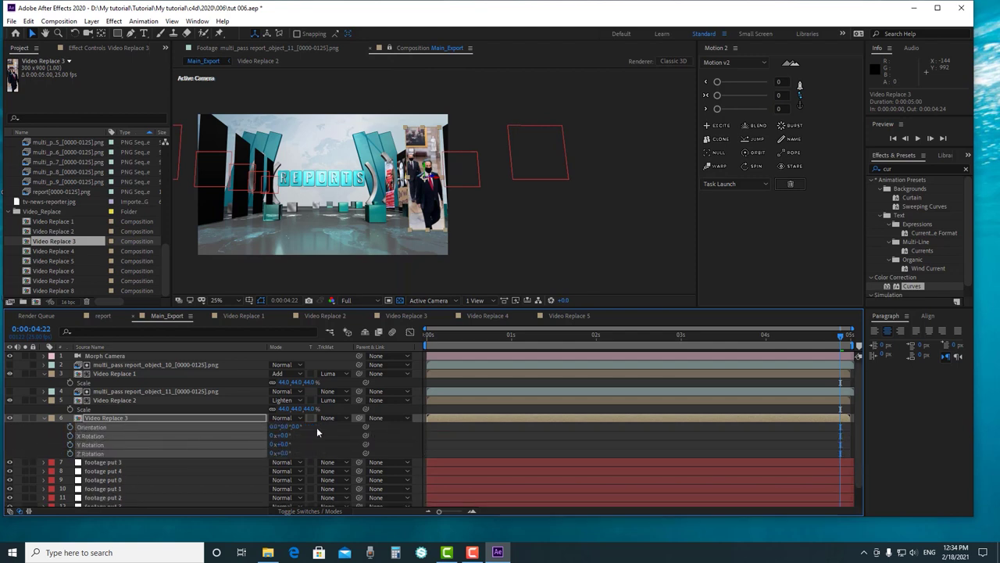
click(283, 444)
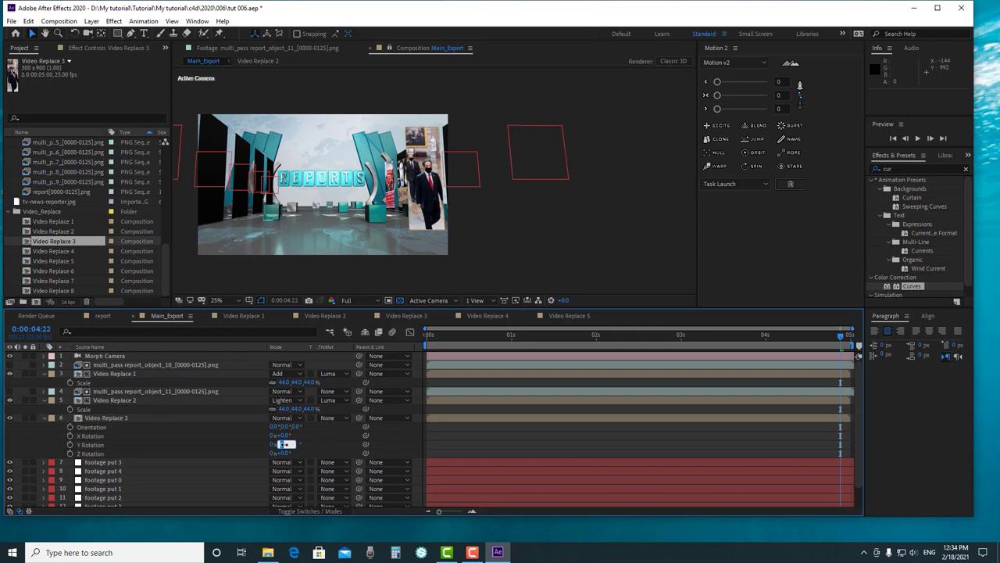
text(90)
key(Return)
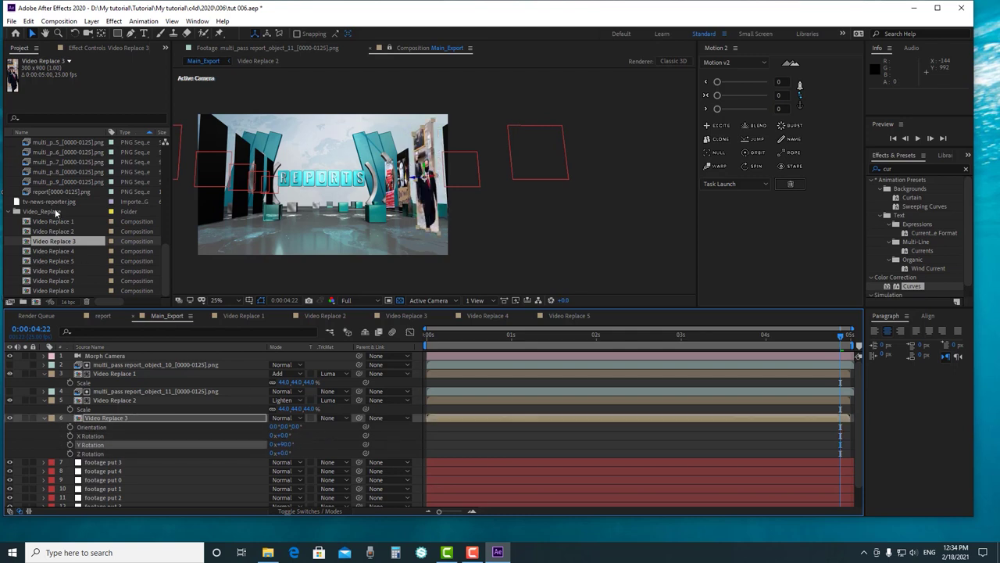
Place the multi_pass report_object_12 sequence from Special Passes directly above the Video Replace 3 layer in Main_Export
scroll(73, 220, up, 5)
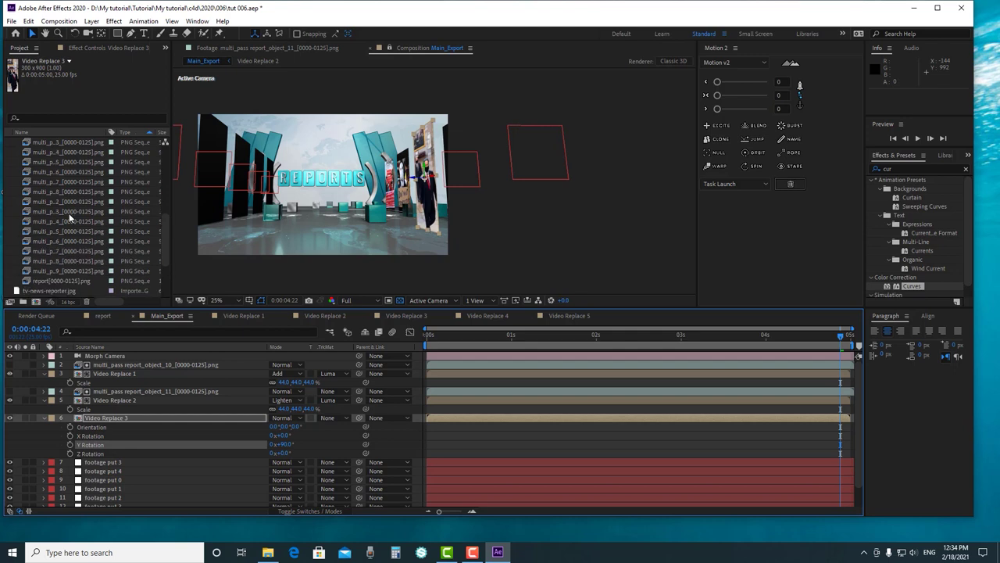
scroll(65, 209, up, 1)
drag(86, 222, 127, 415)
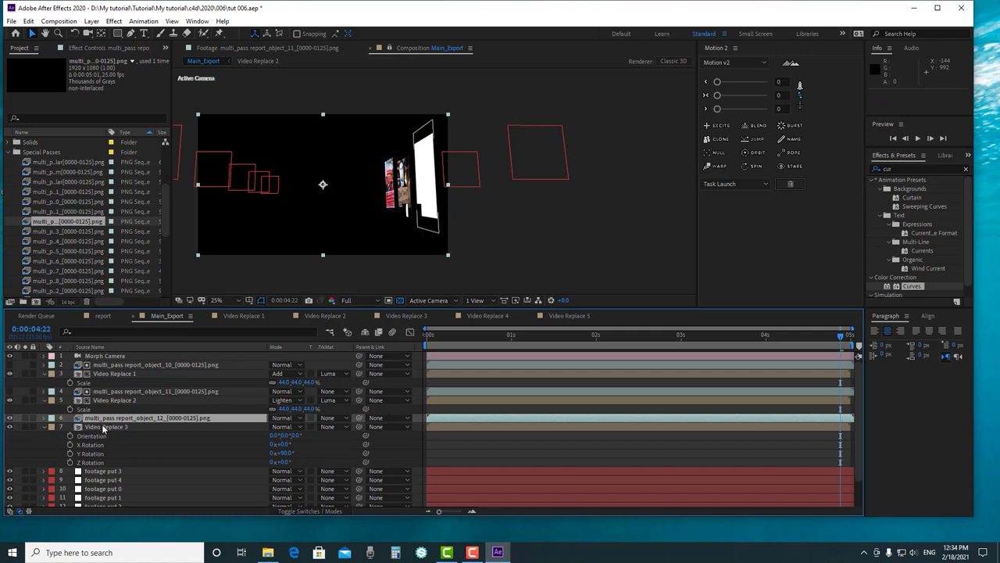
key(h)
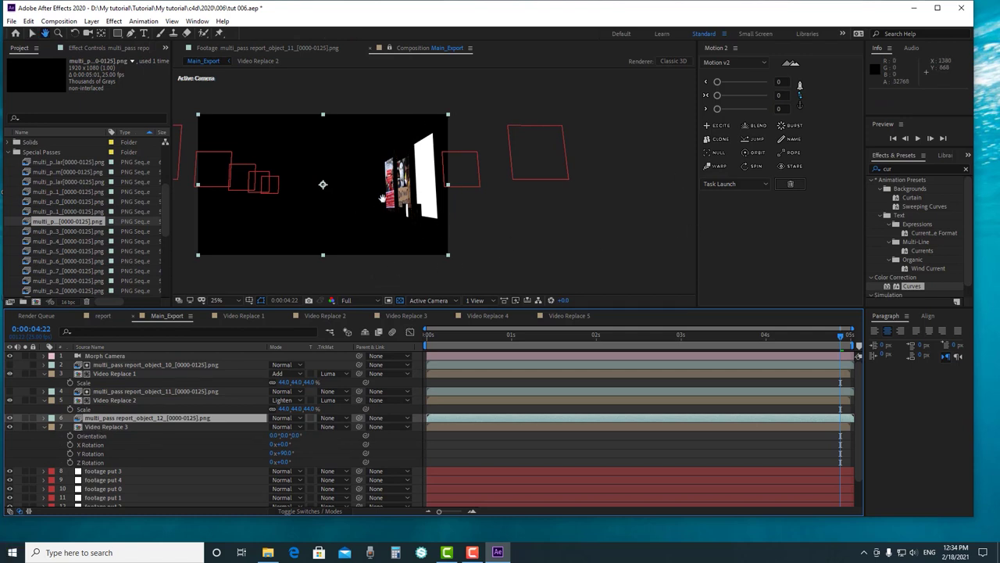
drag(501, 251, 589, 250)
key(v)
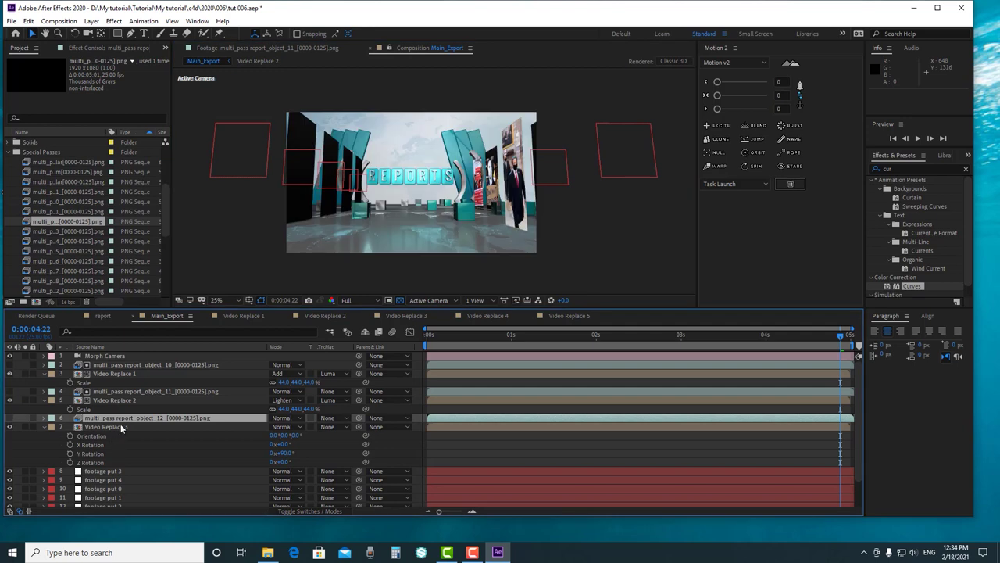
Set the Video Replace 3 layer's track matte to Luma Matte using the report_object_12 pass and inspect the masked panel
click(121, 426)
click(330, 426)
click(367, 476)
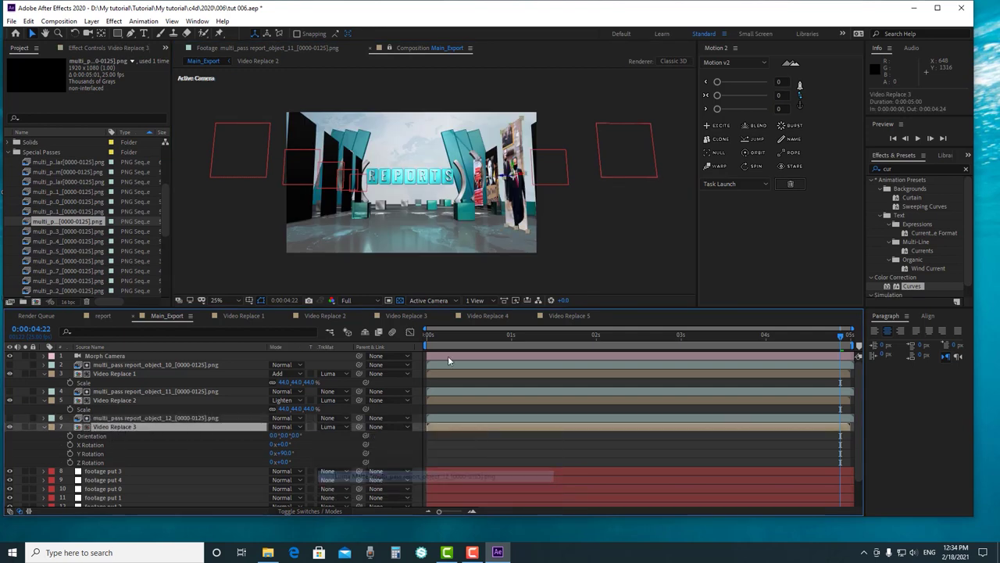
click(594, 251)
key(period)
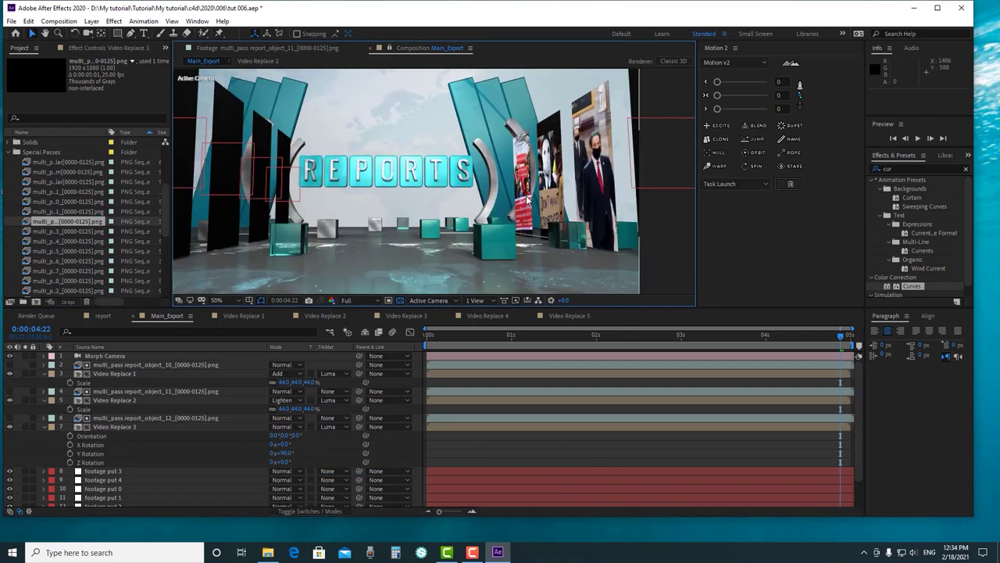
Set the Video Replace 3 layer's blending mode to Add and inspect the picture panels across the scene
click(145, 426)
click(288, 426)
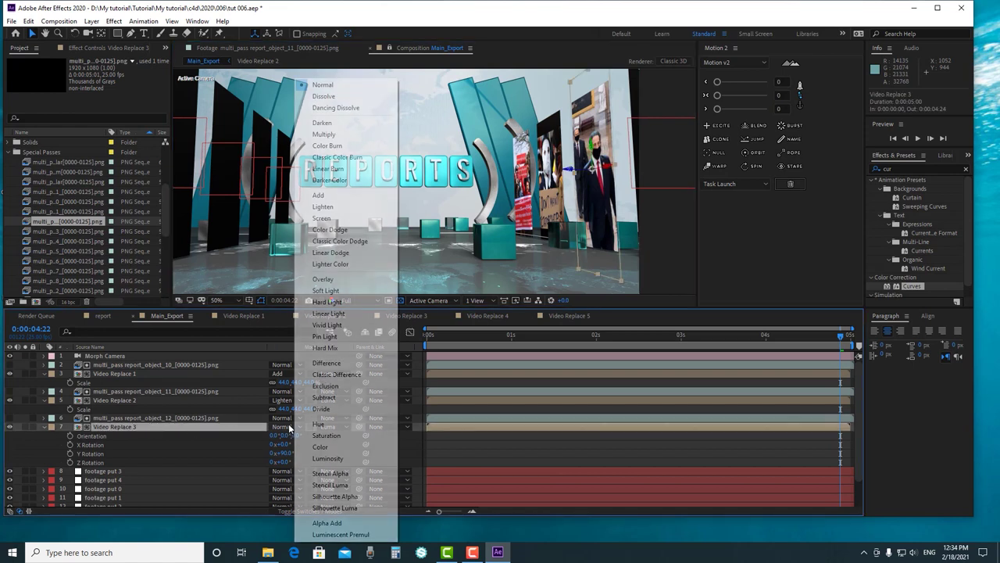
click(336, 196)
key(space)
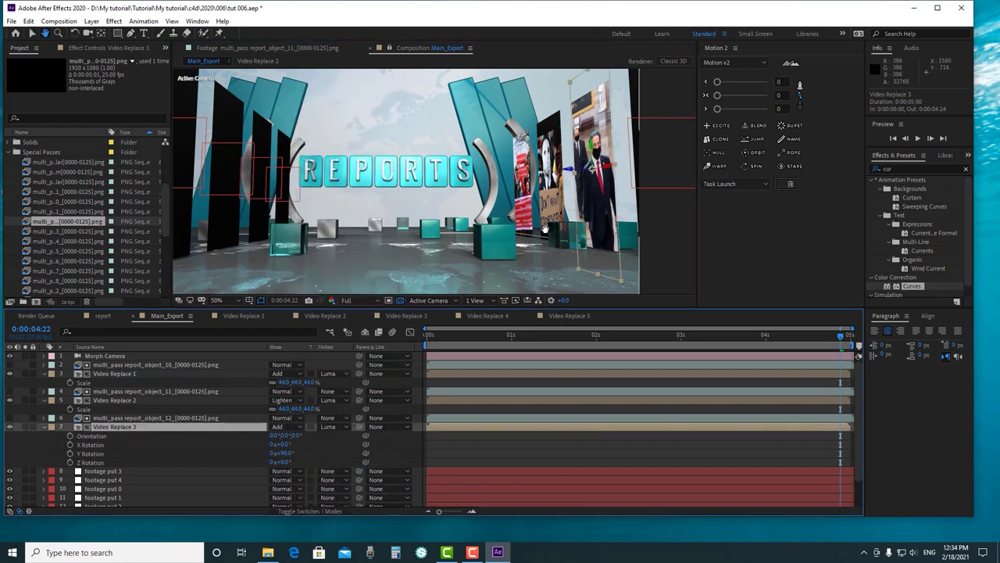
drag(544, 227, 483, 226)
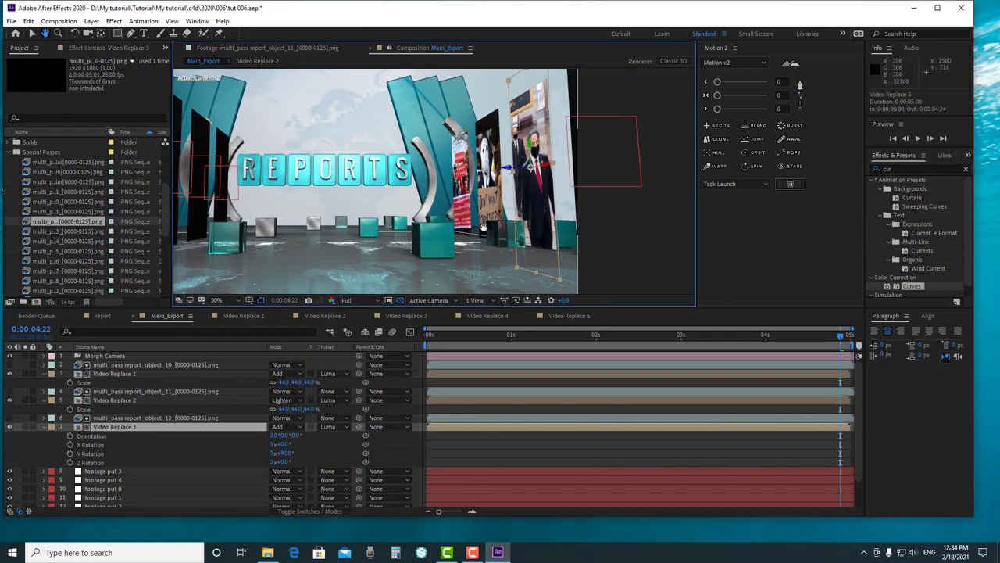
click(643, 252)
key(space)
drag(495, 172, 442, 209)
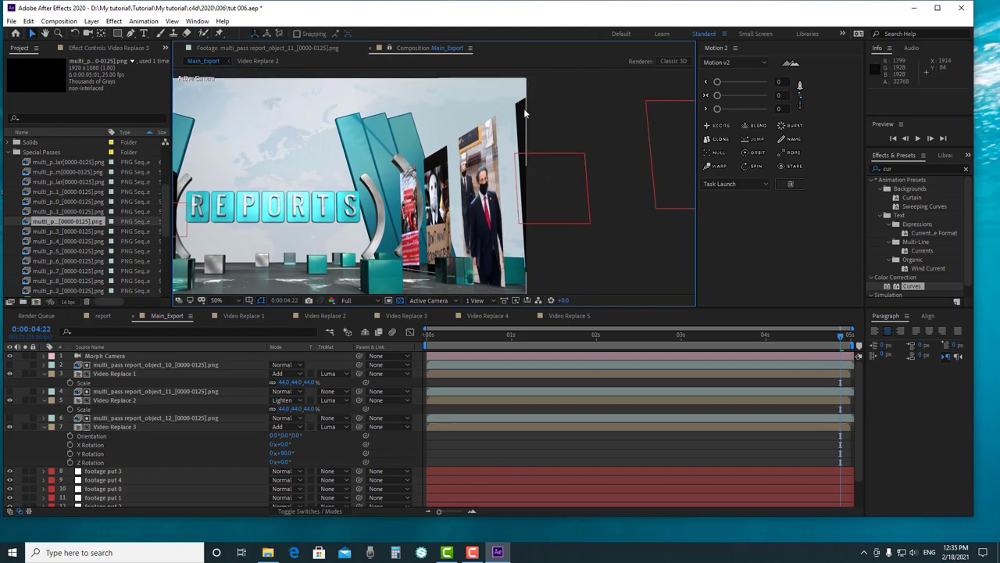
drag(208, 255, 387, 241)
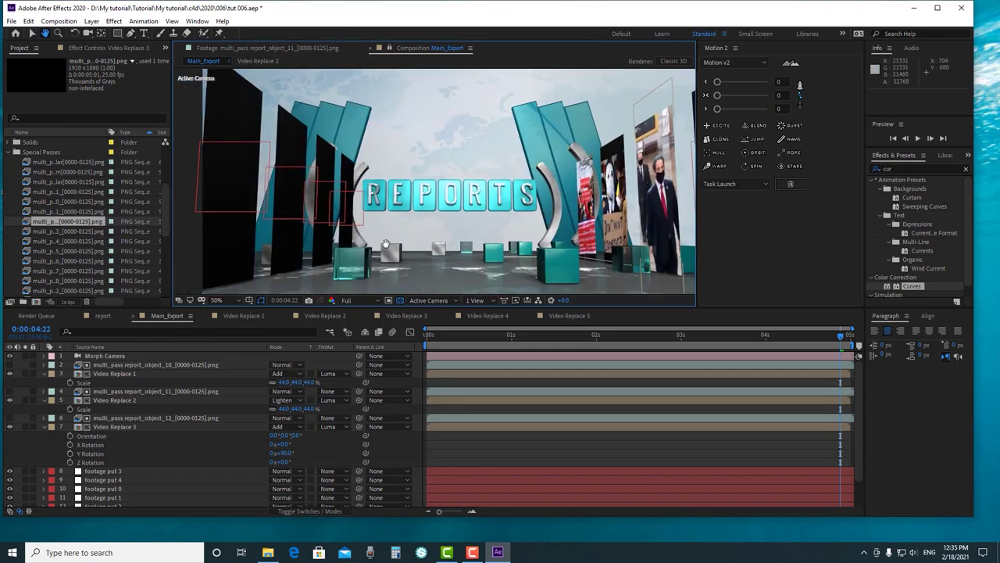
scroll(586, 208, down, 2)
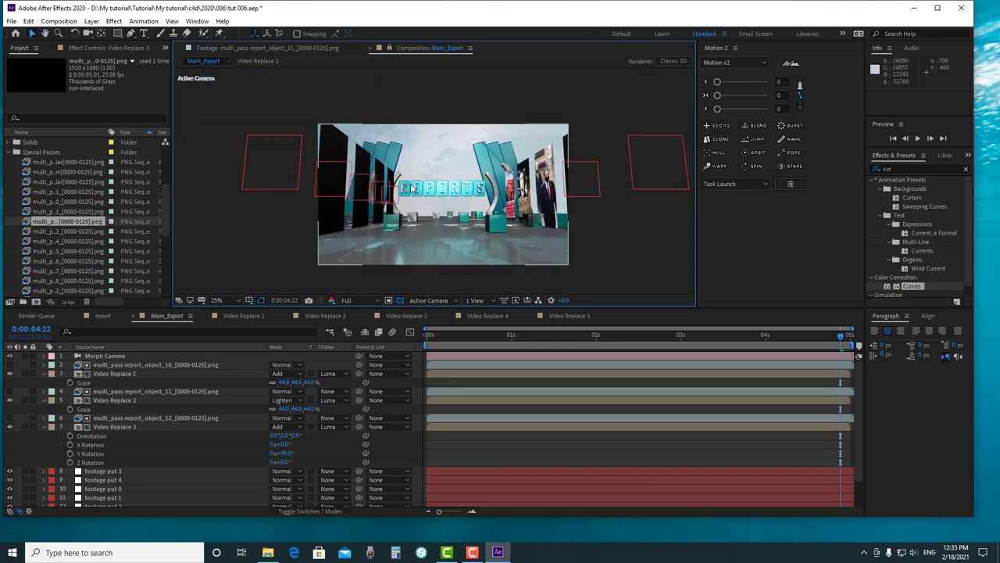
key(period)
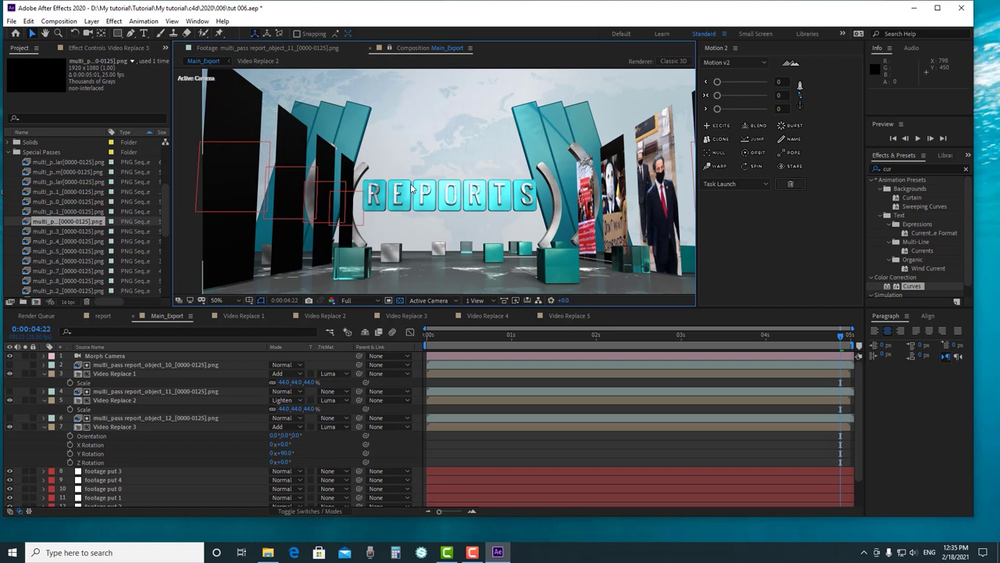
Hide the footage put 3 and footage put 4 null layers directly below the Video Replace 3 layer
click(44, 427)
click(118, 435)
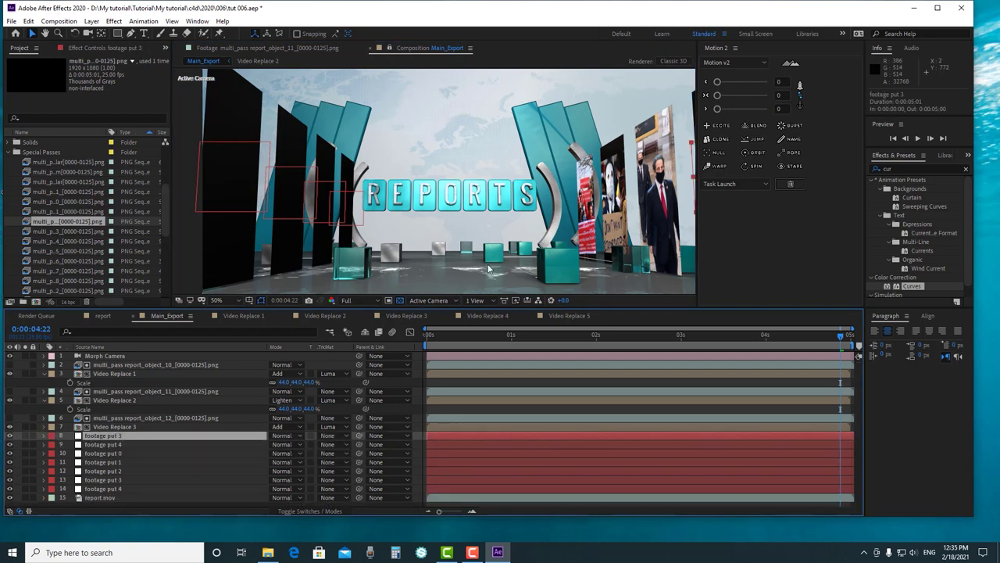
key(comma)
click(9, 436)
click(105, 444)
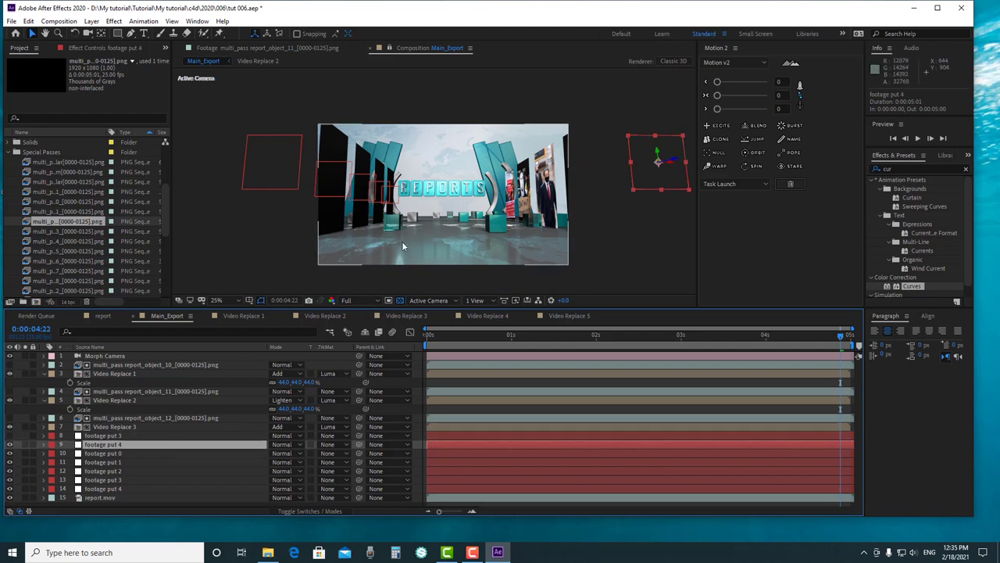
click(9, 445)
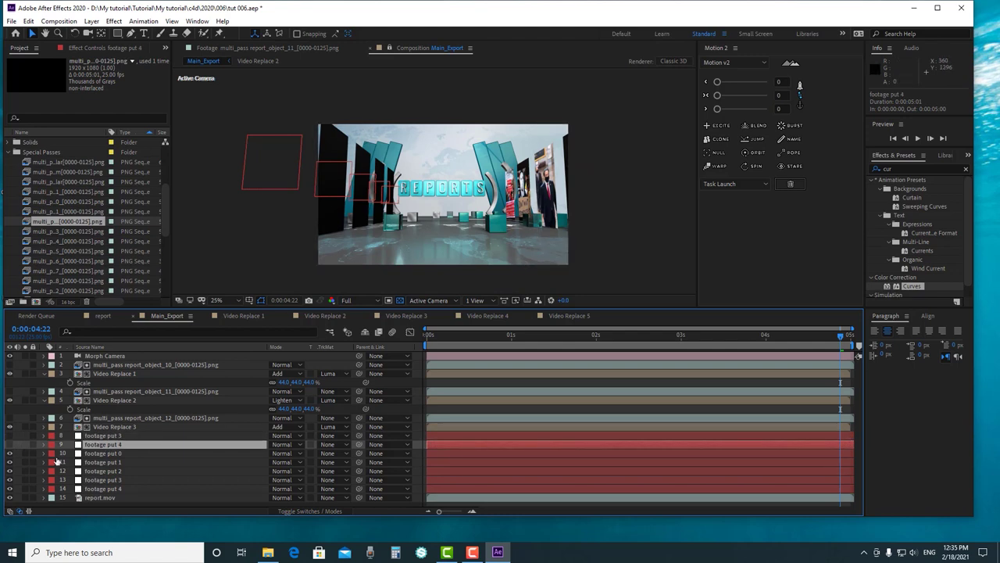
Replace the footage put 0 null in Main_Export with the Video Replace 4 composition
click(94, 455)
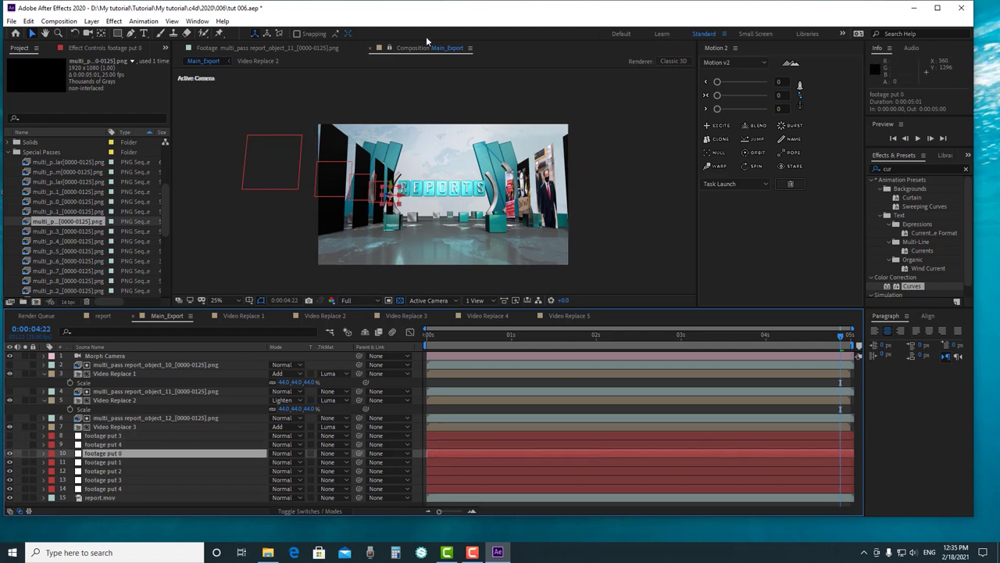
scroll(402, 187, up, 3)
scroll(389, 189, down, 1)
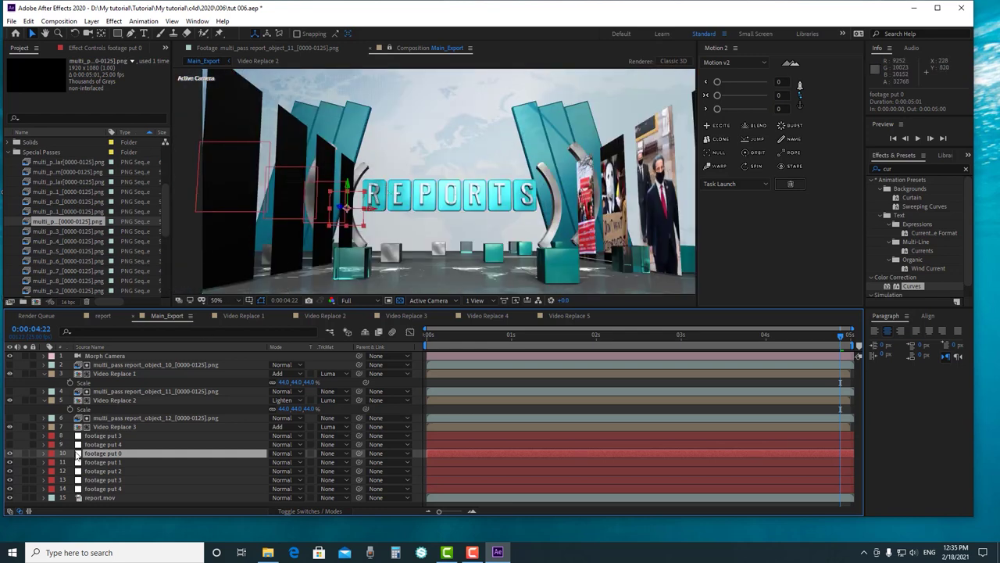
click(26, 453)
click(26, 453)
scroll(117, 231, down, 4)
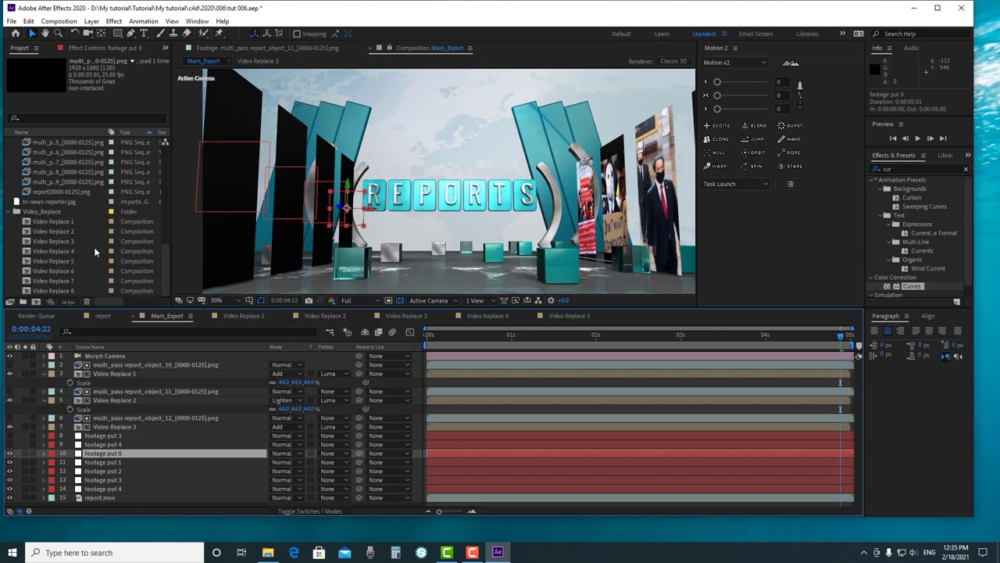
click(68, 252)
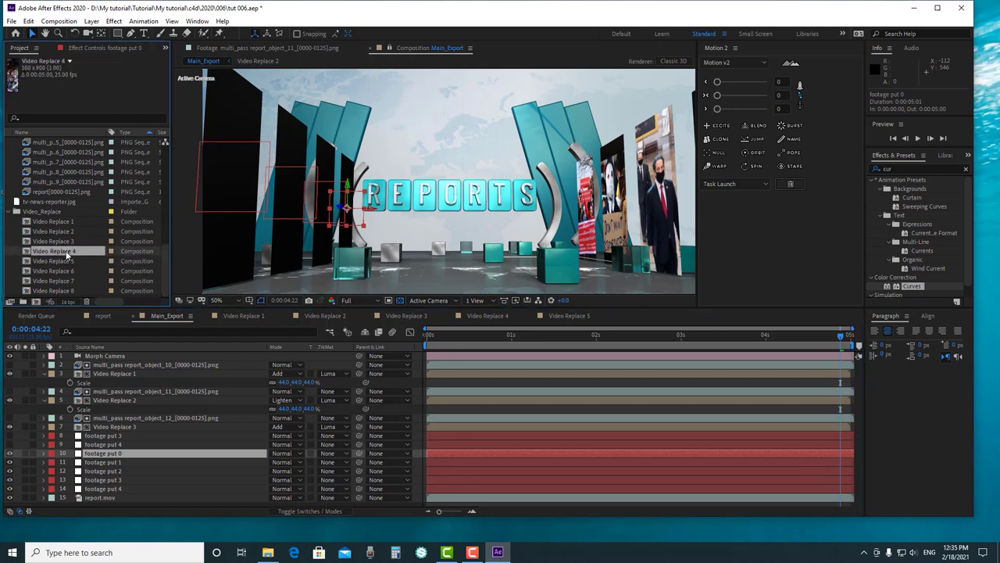
drag(70, 249, 112, 455)
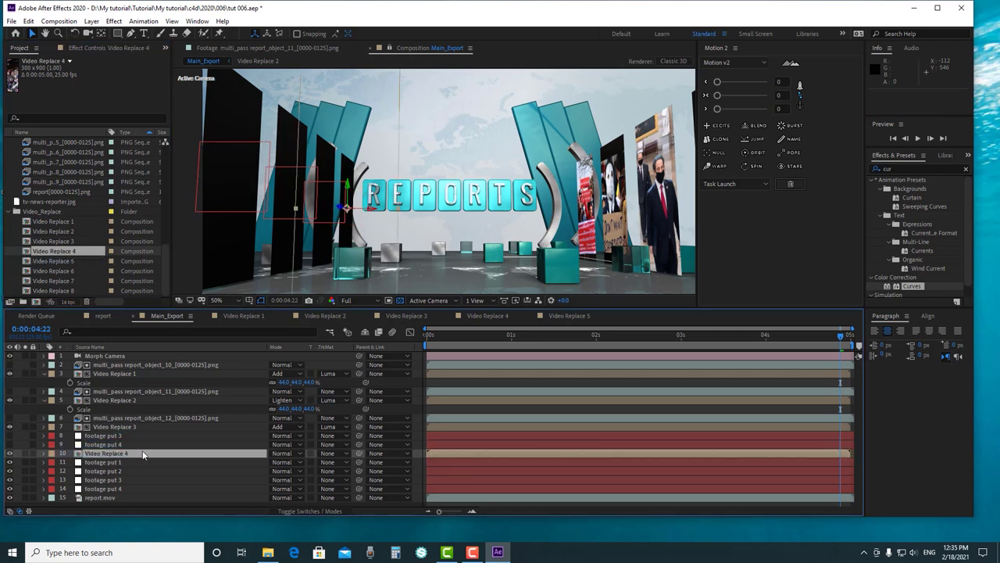
Set the Video Replace 4 layer's opacity to 100% and its scale to 44%
key(t)
click(275, 462)
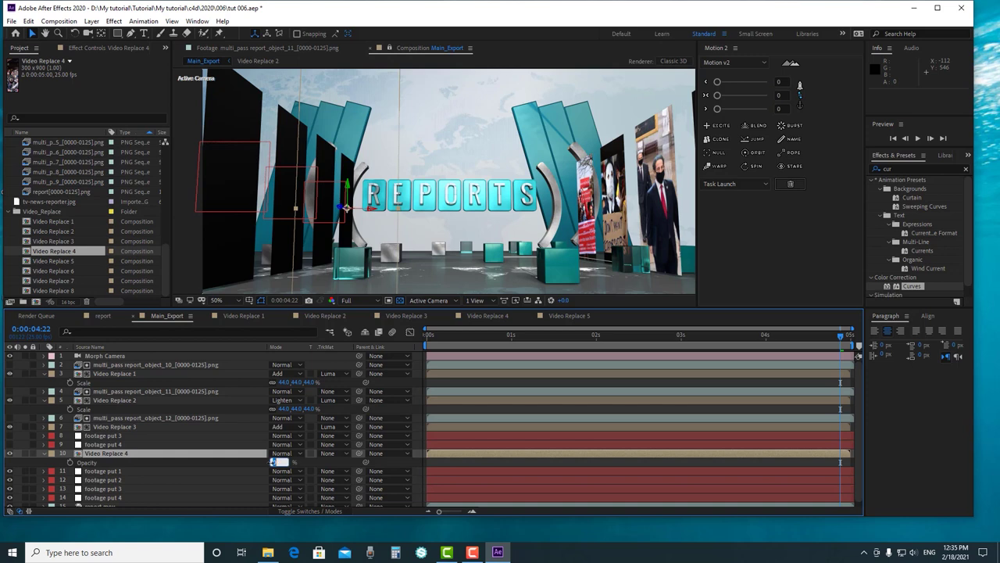
key(Return)
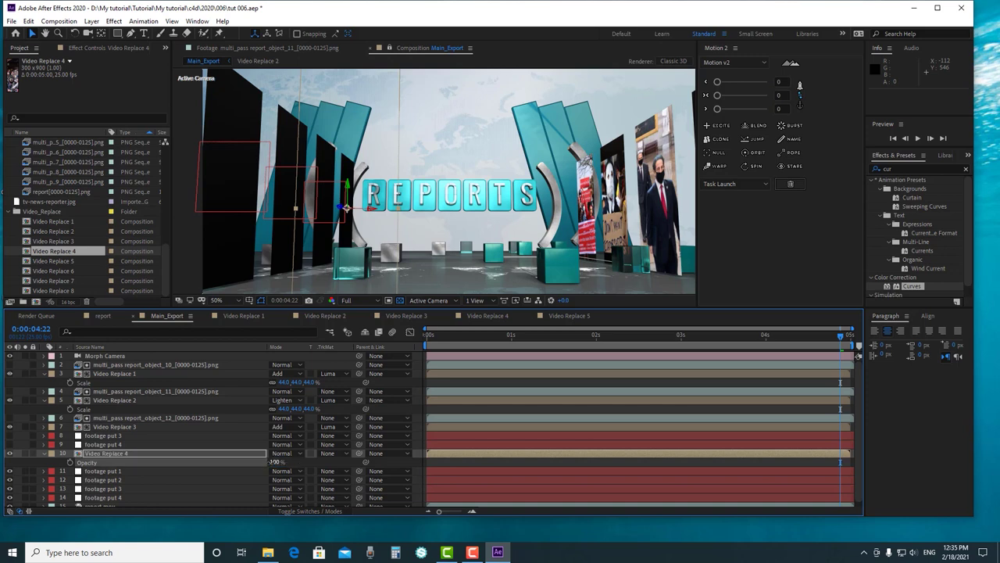
click(172, 453)
key(s)
click(283, 462)
text(44)
key(Return)
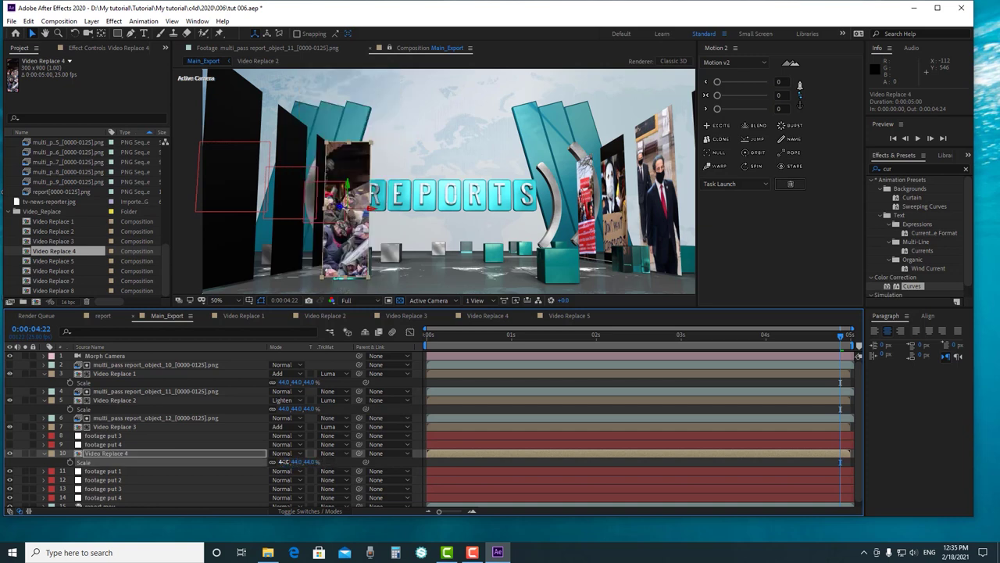
Remove the Video Replace 4 layer's orientation and rotation keyframes and set its Y Rotation to -90°
click(154, 455)
key(r)
click(70, 462)
click(70, 471)
click(69, 480)
click(70, 488)
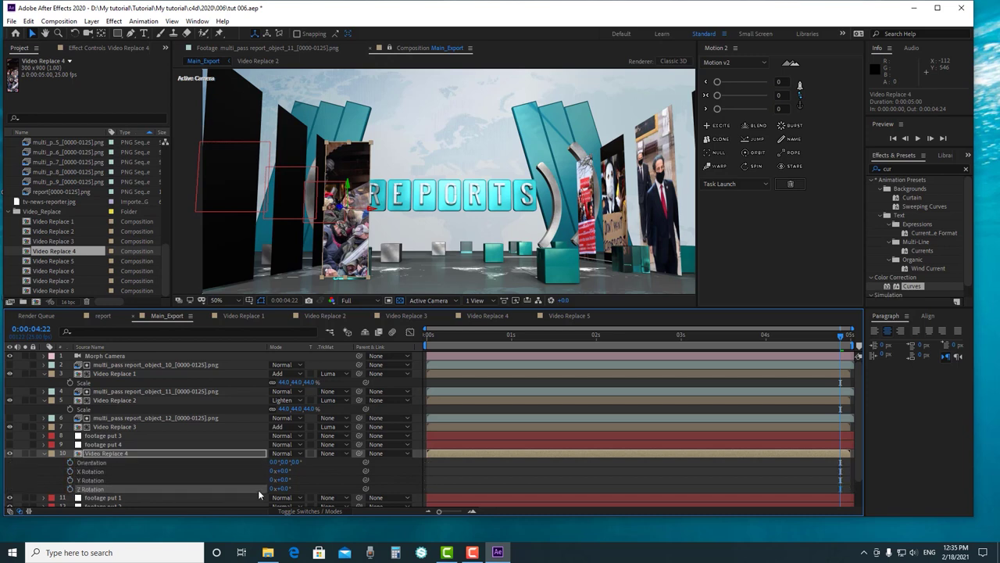
click(89, 480)
click(286, 479)
text(-90)
key(Return)
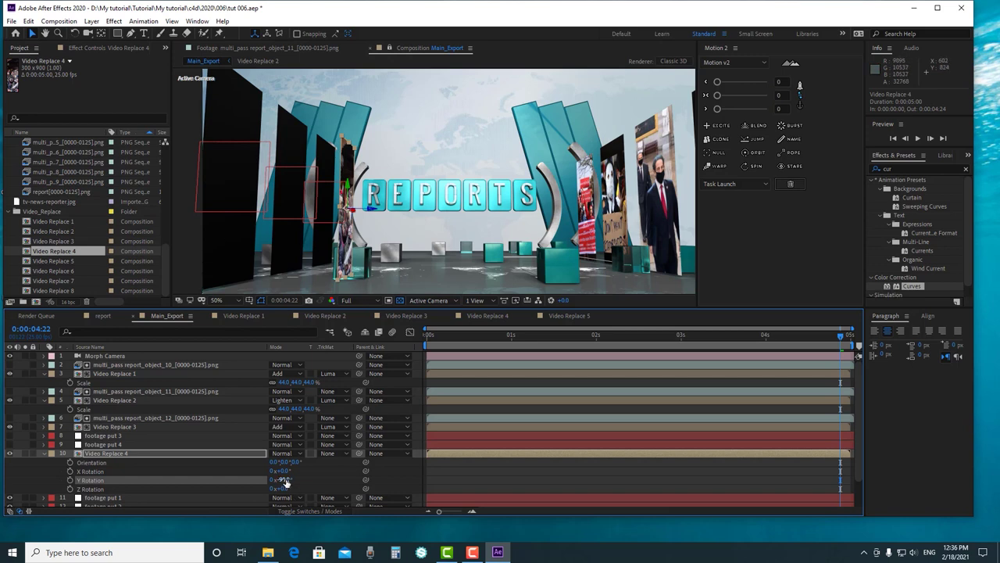
click(43, 453)
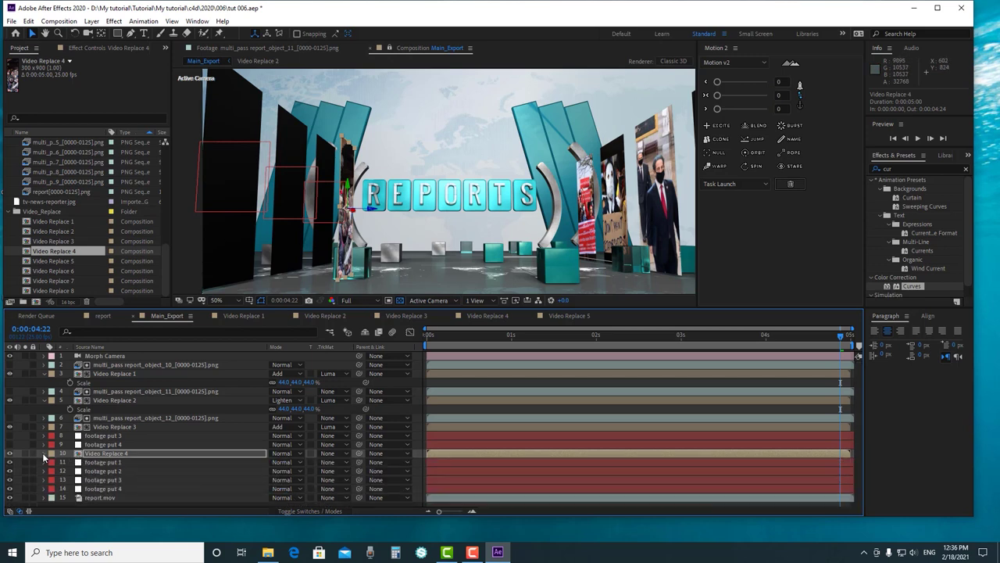
Place the multi_pass report_object_5 sequence from Special Passes directly above the Video Replace 4 layer in Main_Export
scroll(75, 215, up, 2)
scroll(70, 210, up, 2)
click(70, 209)
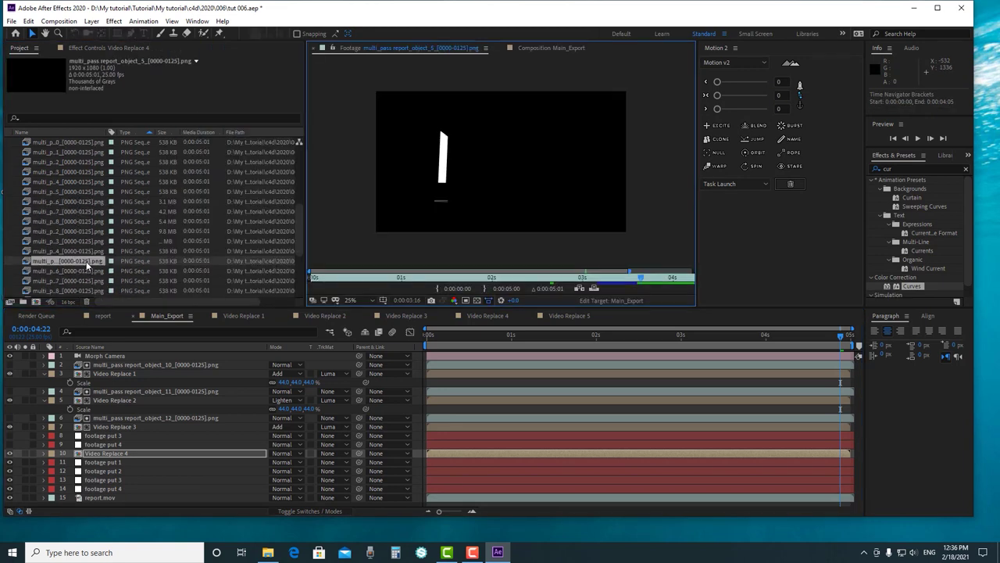
drag(92, 286, 137, 452)
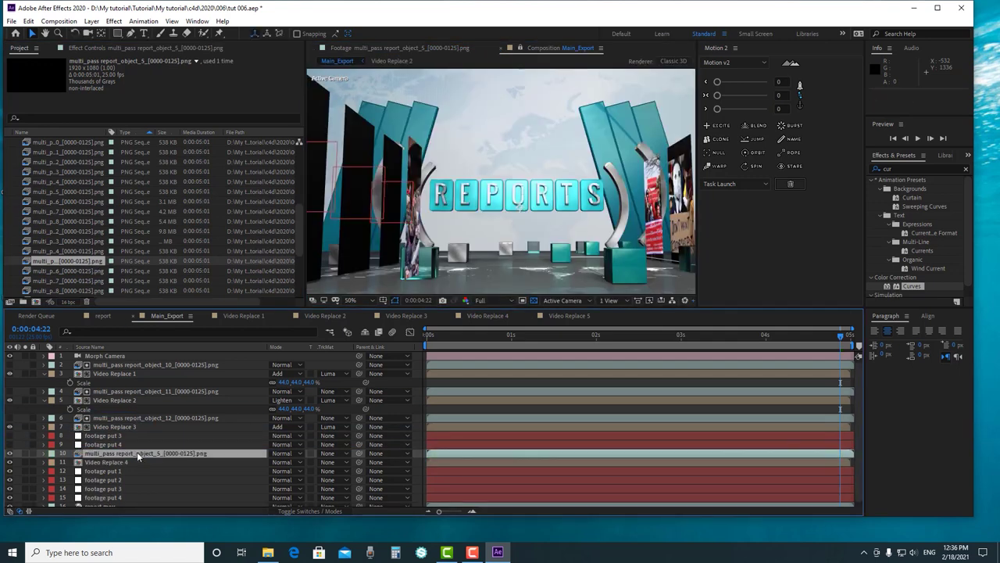
Set the Video Replace 4 layer's track matte to Luma Matte using the report_object_5 pass and its blending mode to Add
click(123, 460)
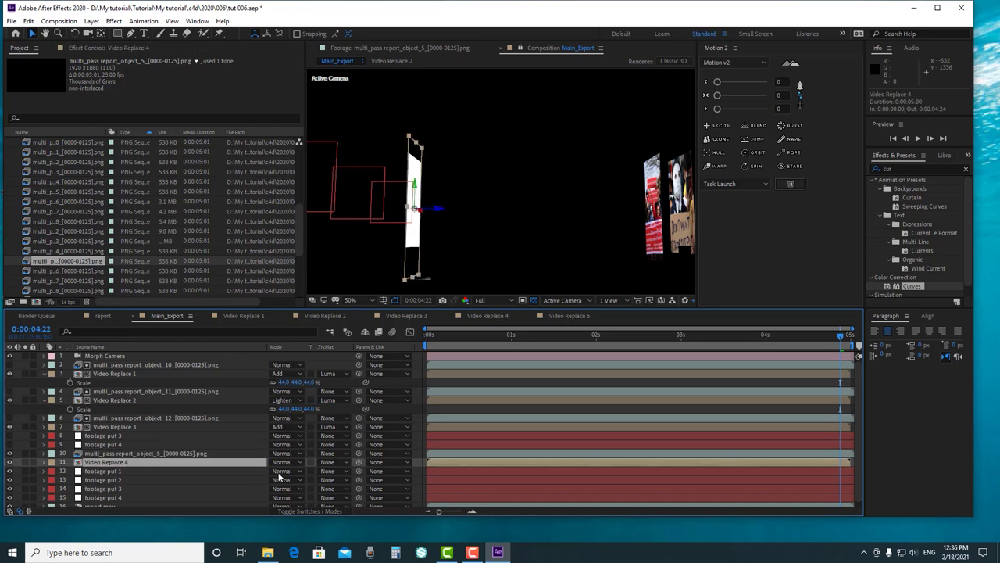
click(324, 464)
click(367, 511)
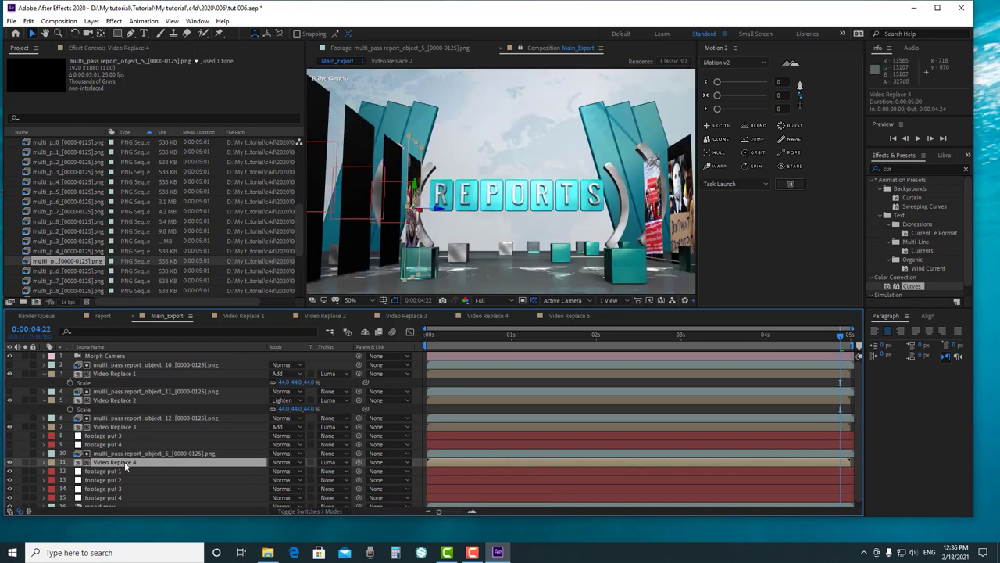
click(285, 461)
click(321, 119)
click(749, 277)
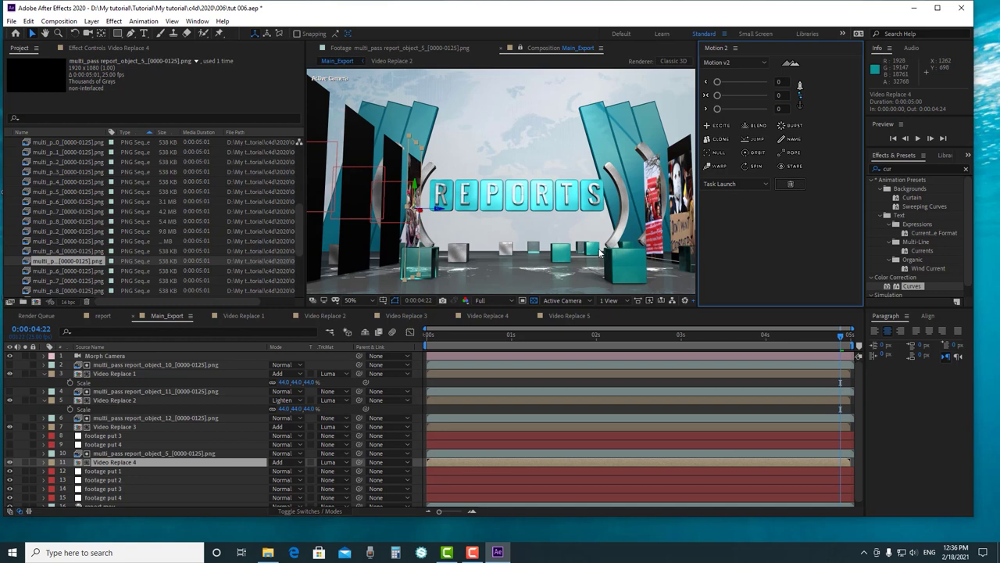
scroll(666, 266, down, 2)
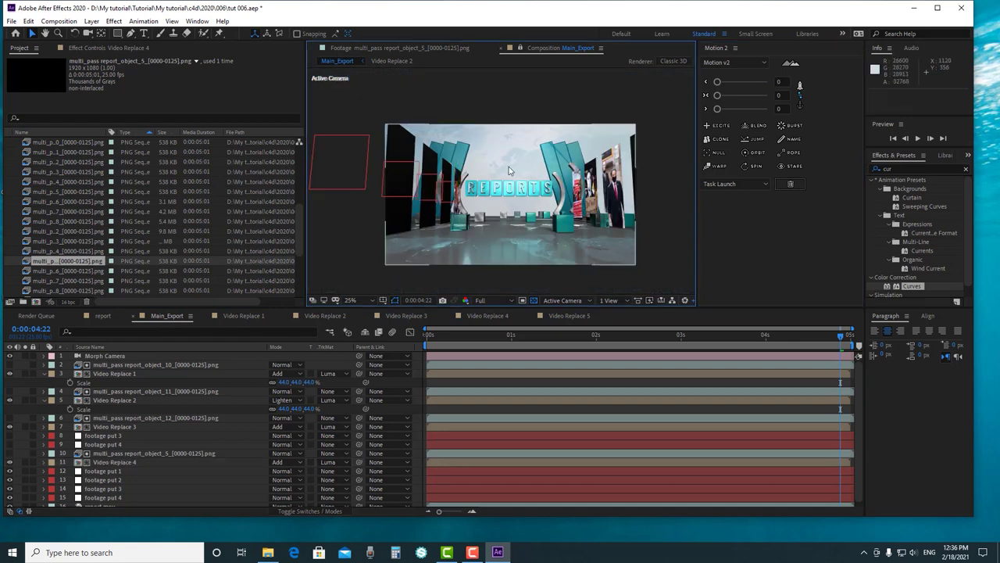
Replace the footage put 1 null in Main_Export with the Video Replace 6 composition
click(99, 478)
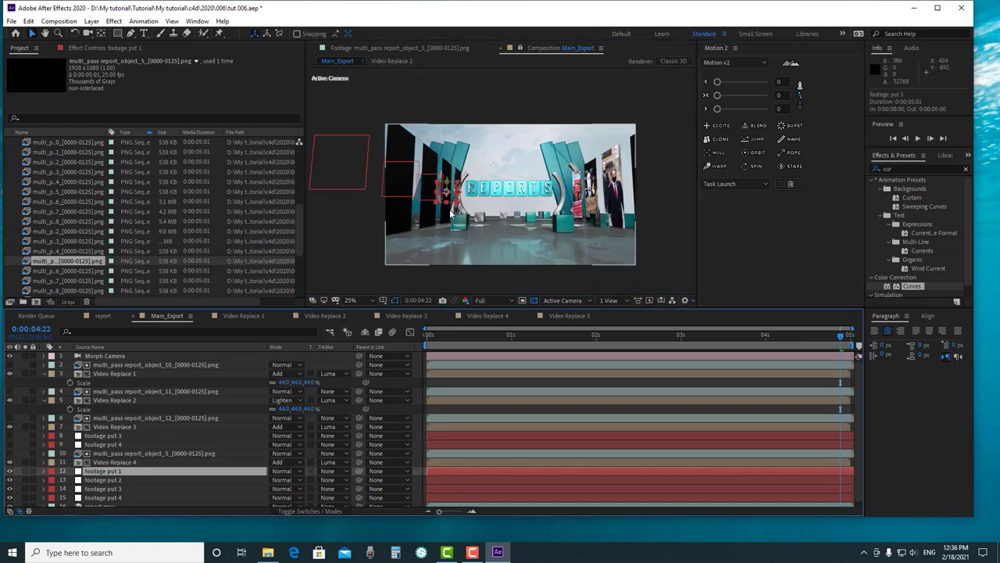
key(period)
scroll(91, 260, down, 4)
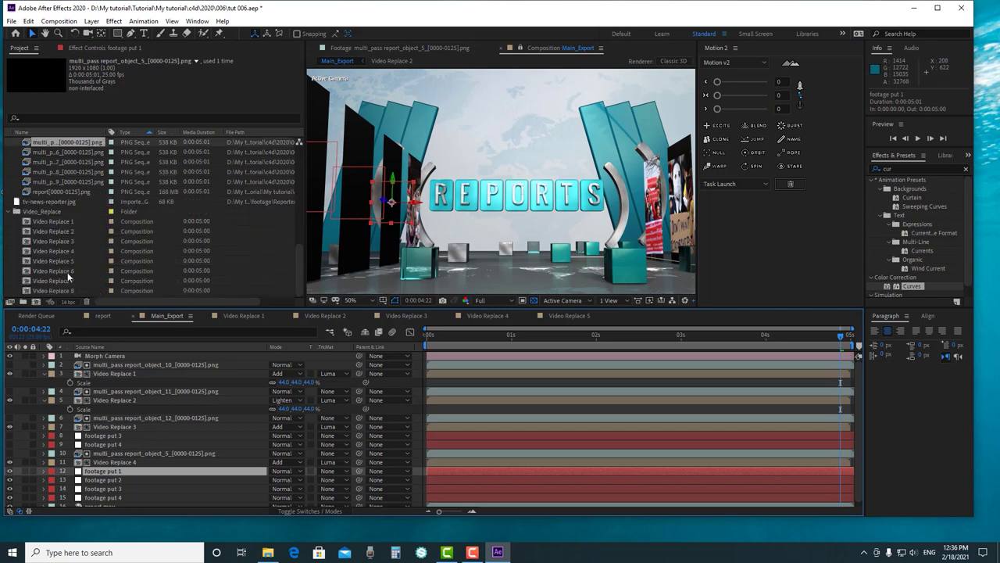
click(68, 271)
drag(66, 272, 117, 473)
Set the Video Replace 6 layer's opacity to 100% and its scale to 44%
key(t)
click(276, 479)
text(100)
key(Return)
scroll(508, 121, down, 2)
click(122, 472)
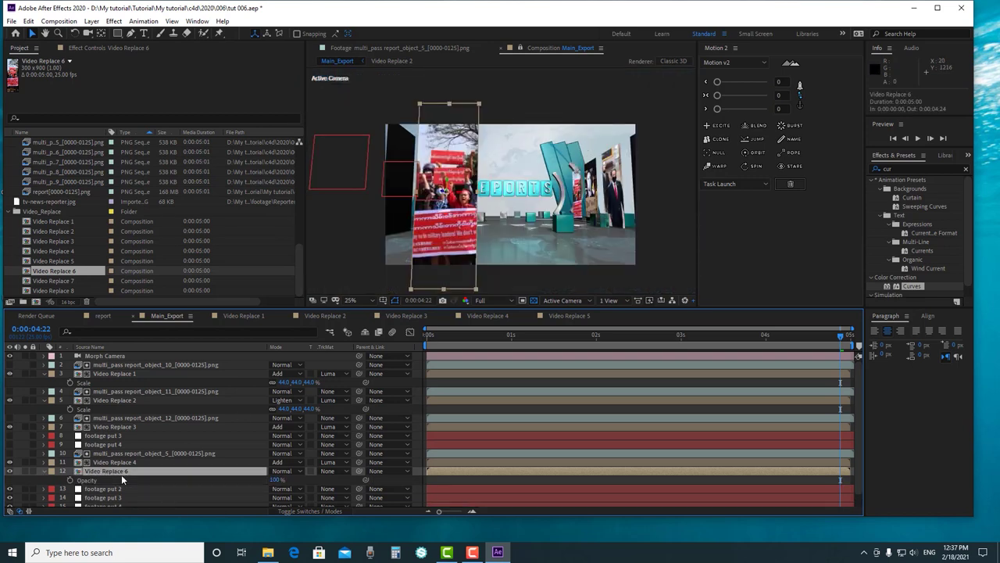
key(s)
click(285, 479)
text(44)
key(Return)
Remove the Video Replace 6 layer's orientation and rotation keyframes and set its Y Rotation to -90°
key(r)
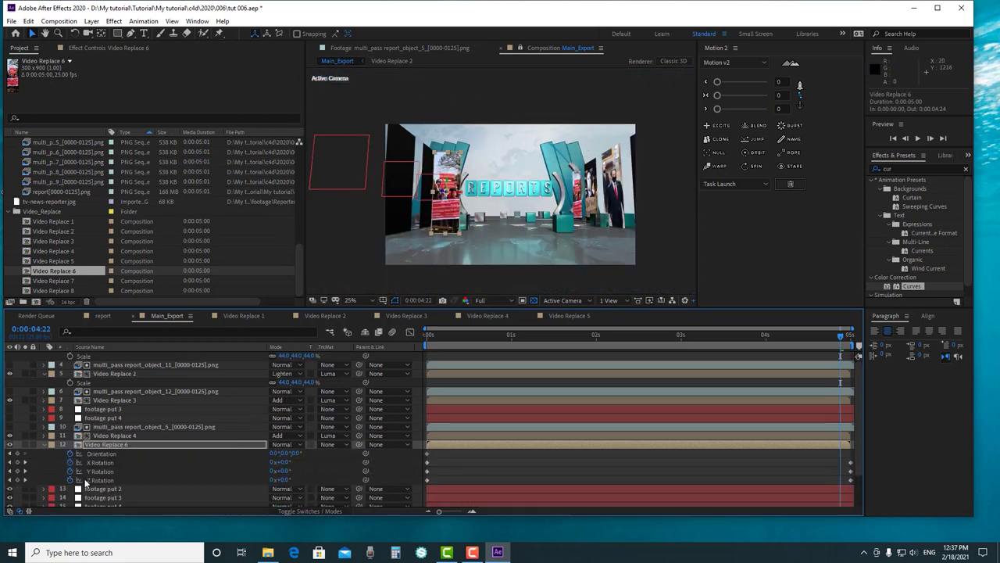
scroll(85, 482, down, 1)
click(70, 467)
click(70, 458)
click(70, 449)
click(70, 440)
click(283, 457)
text(-90)
key(Return)
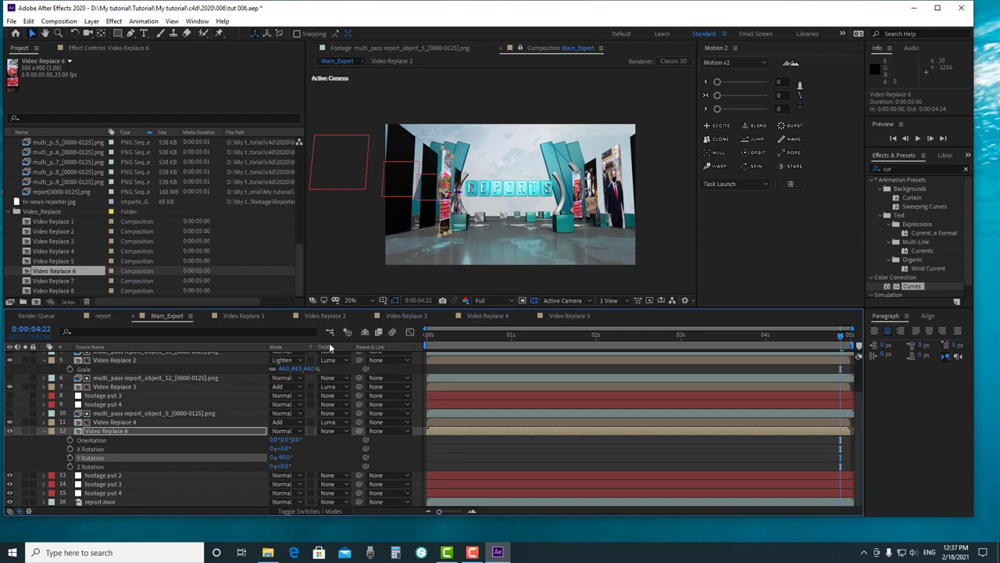
Mask the Video Replace 6 layer with the multi_pass report_object_6 sequence as its Luma Matte and set its blending mode to Add
scroll(65, 209, up, 3)
drag(65, 211, 129, 431)
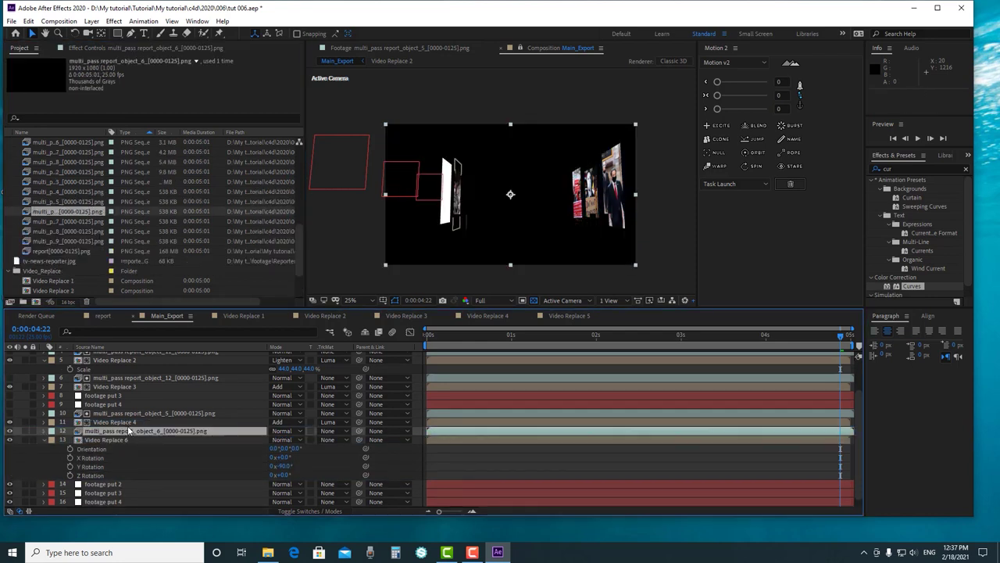
click(333, 439)
click(340, 489)
key(period)
click(283, 440)
click(312, 195)
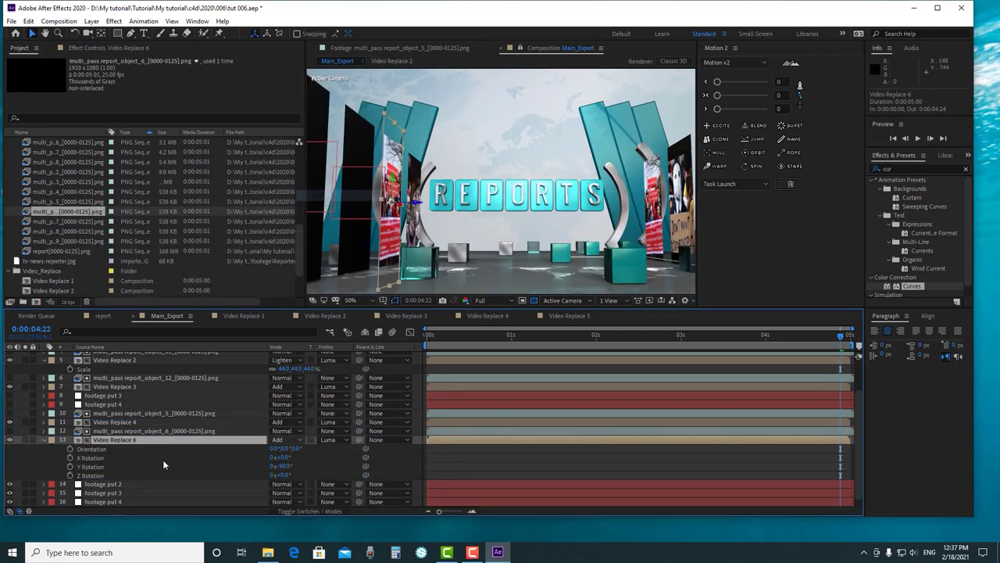
Open the Video Replace 6 composition and swap its picture for Jim Acosta_345.jpg from the footage picture folder
double_click(164, 440)
scroll(62, 209, up, 4)
drag(59, 211, 134, 365)
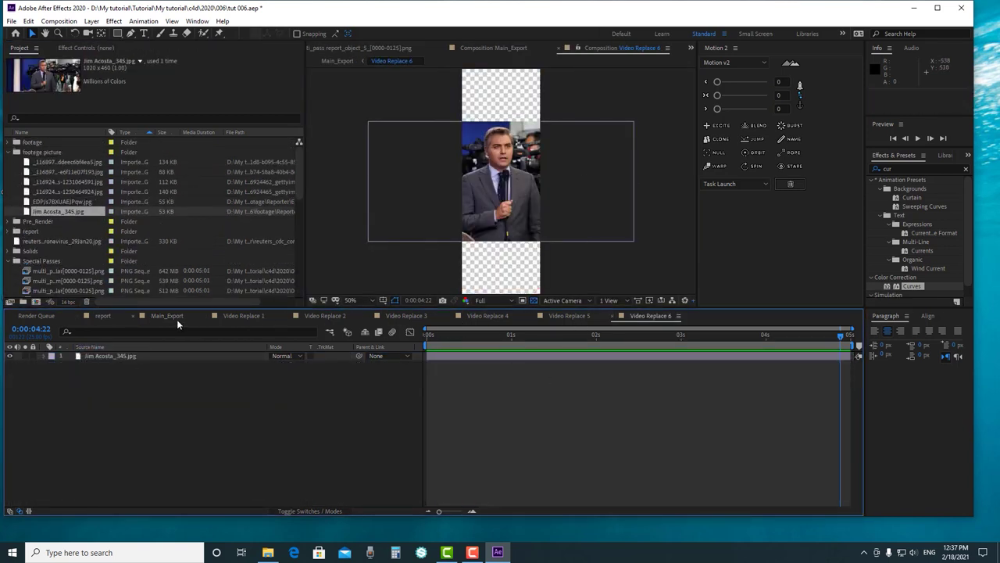
Close the Video Replace 1 to 5 compositions, keeping Video Replace 6 open, and return to Main_Export
click(168, 316)
scroll(393, 220, up, 2)
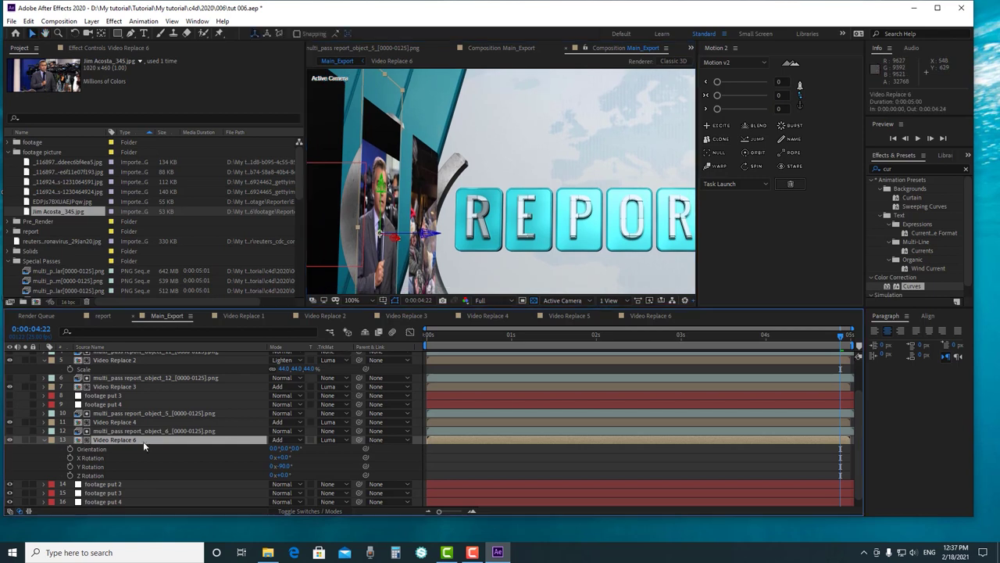
double_click(143, 441)
click(566, 319)
click(531, 315)
click(449, 315)
click(368, 315)
click(286, 316)
click(205, 316)
click(167, 316)
scroll(447, 205, down, 1)
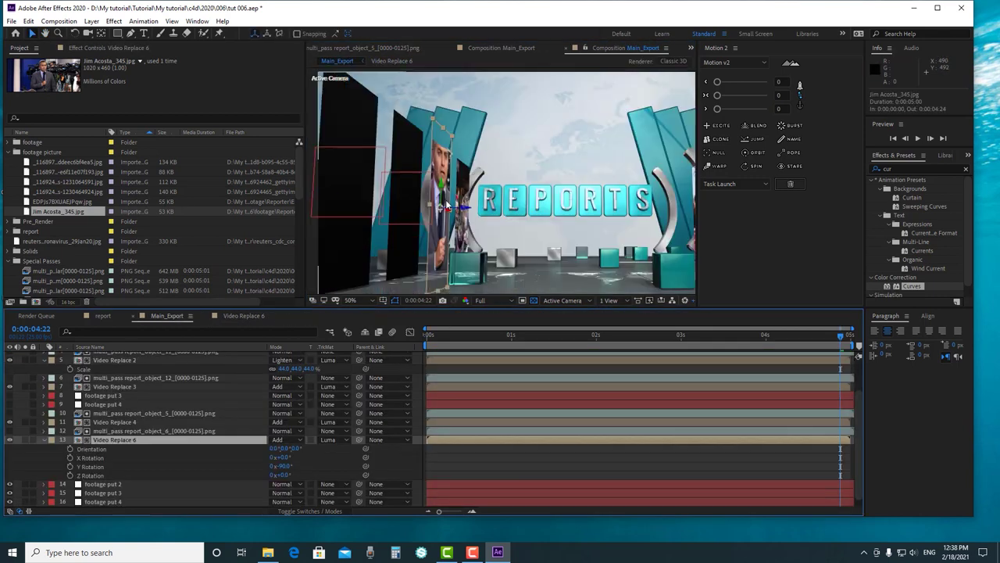
Show Video Replace 6 in a second composition viewer beside Main_Export and set its picture's scale to 137%
click(455, 47)
click(601, 47)
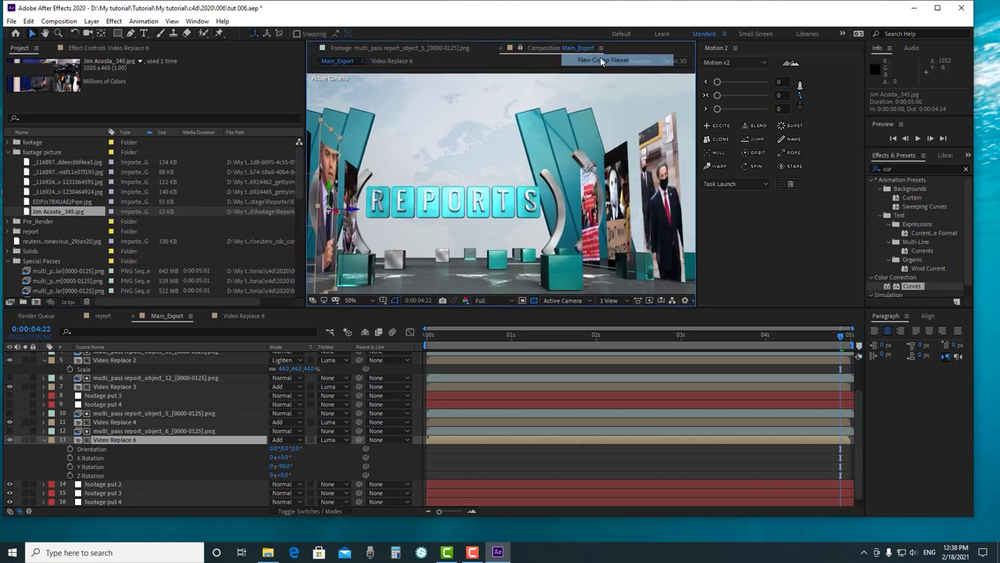
click(602, 61)
click(244, 316)
click(229, 358)
drag(290, 364, 279, 366)
click(282, 389)
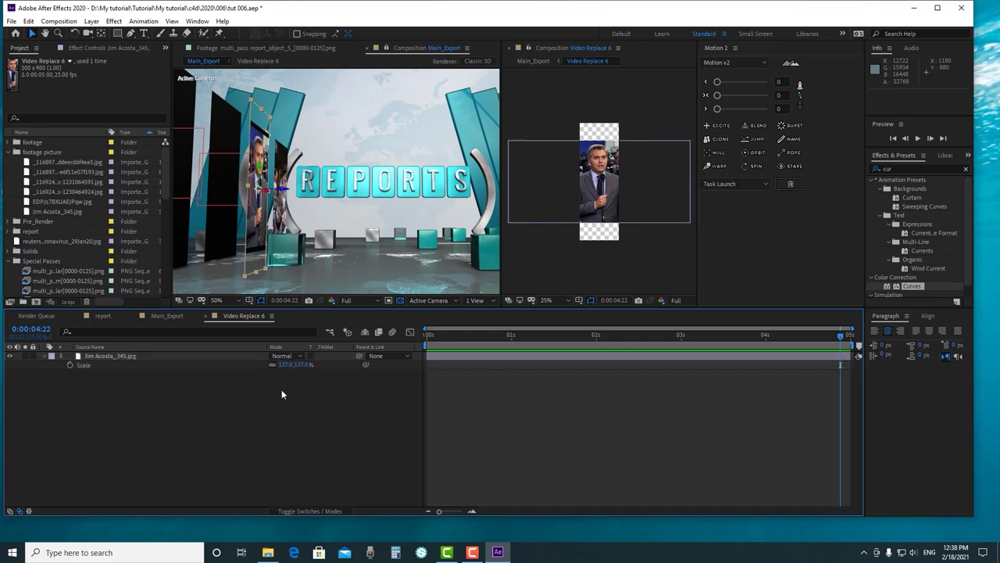
Return to Main_Export, collapse the Video Replace 6 layer's properties and close the second composition viewer
click(166, 316)
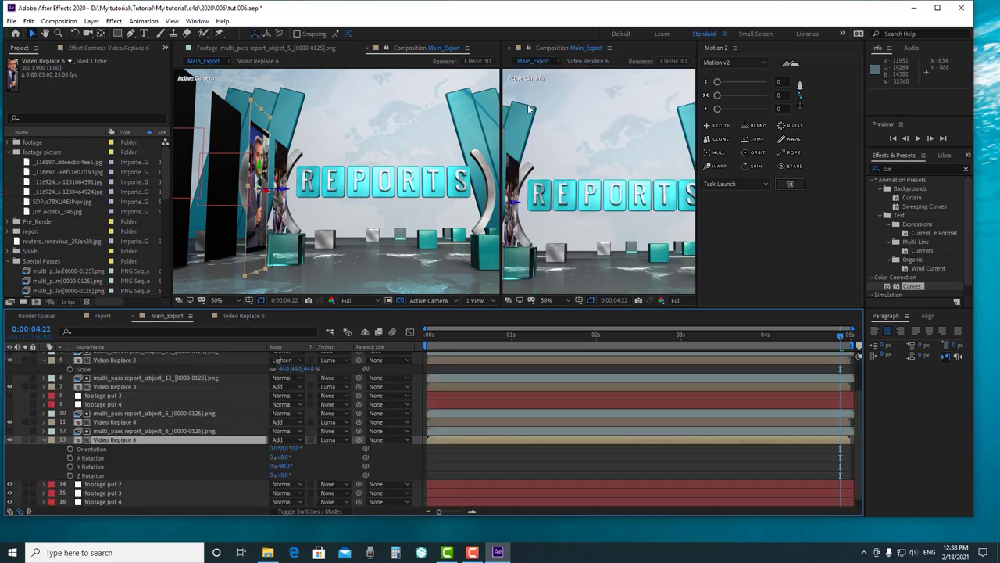
click(44, 440)
scroll(594, 154, down, 2)
click(510, 49)
click(386, 60)
Open the Video Replace 7 composition from the Video_Replace folder
click(107, 475)
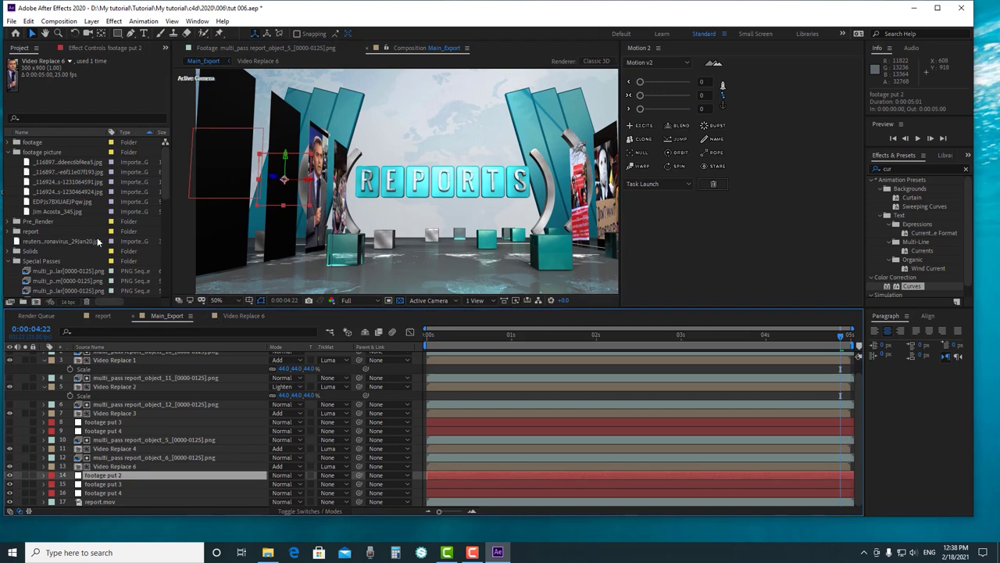
scroll(63, 241, down, 5)
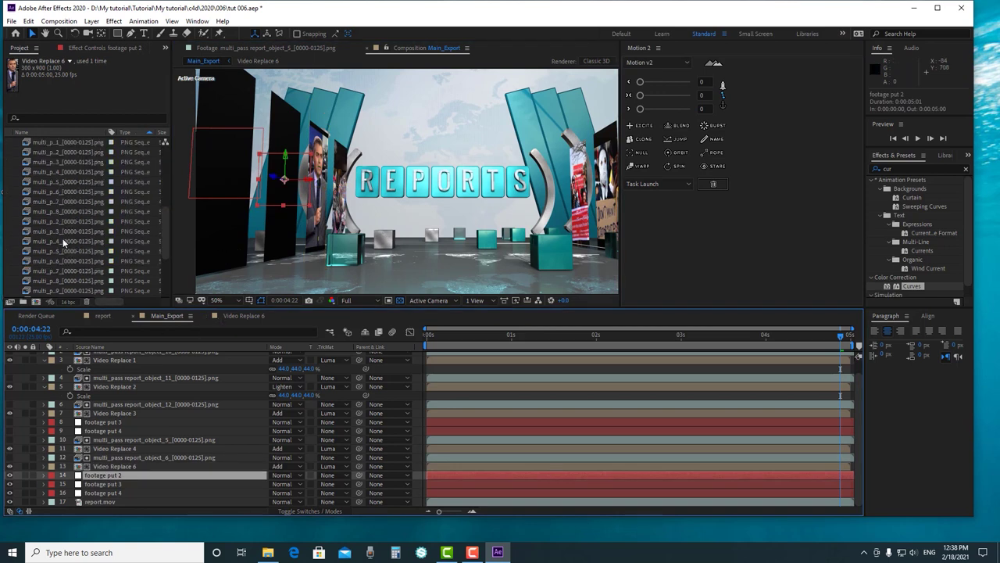
scroll(64, 242, up, 5)
scroll(62, 238, down, 5)
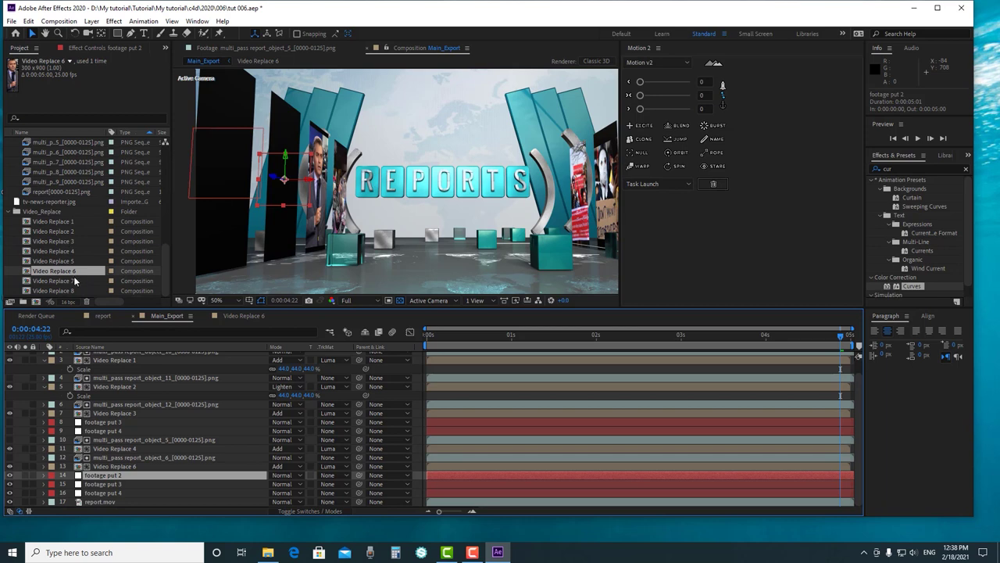
click(76, 280)
double_click(73, 281)
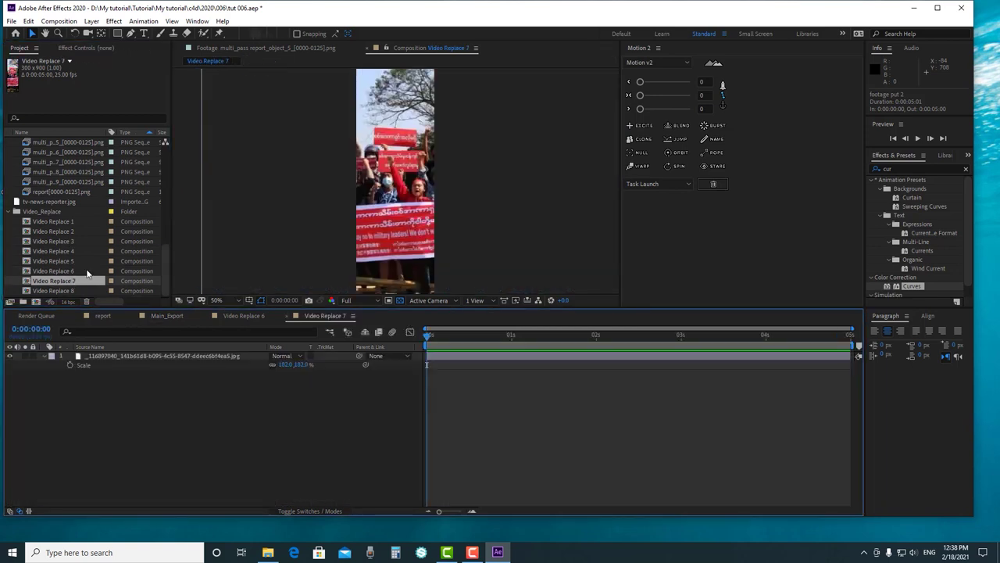
click(98, 356)
key(Delete)
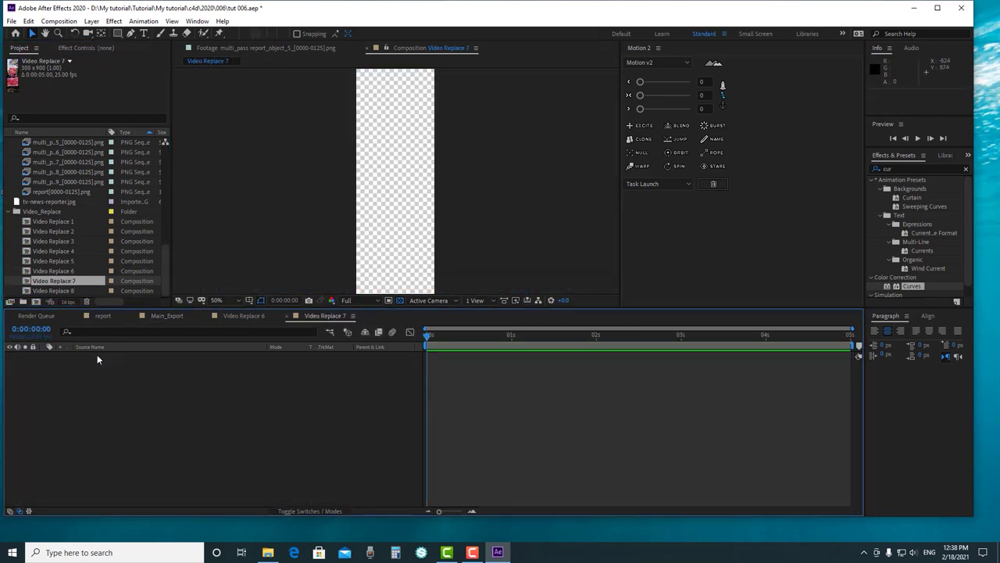
scroll(50, 190, up, 8)
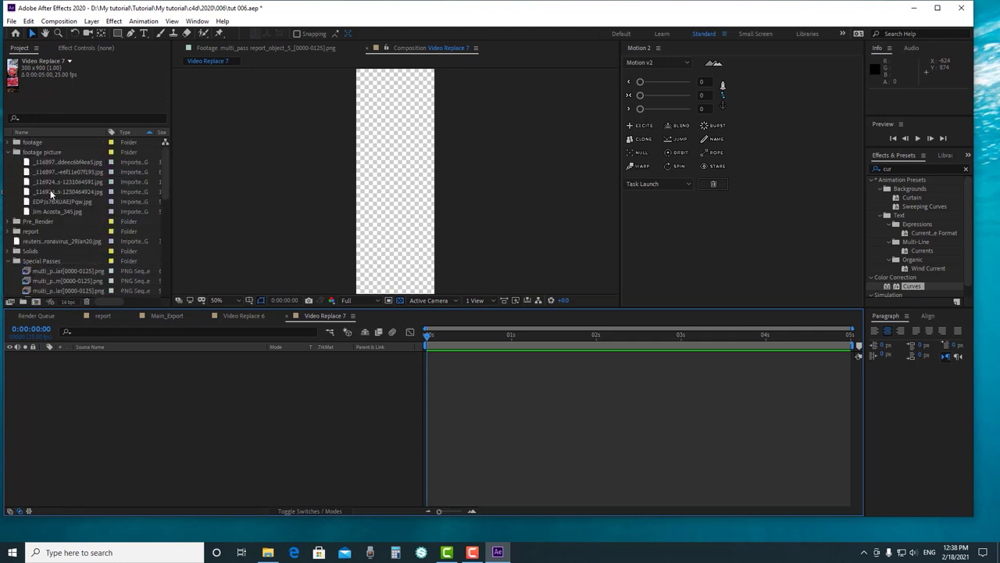
key(ctrl+z)
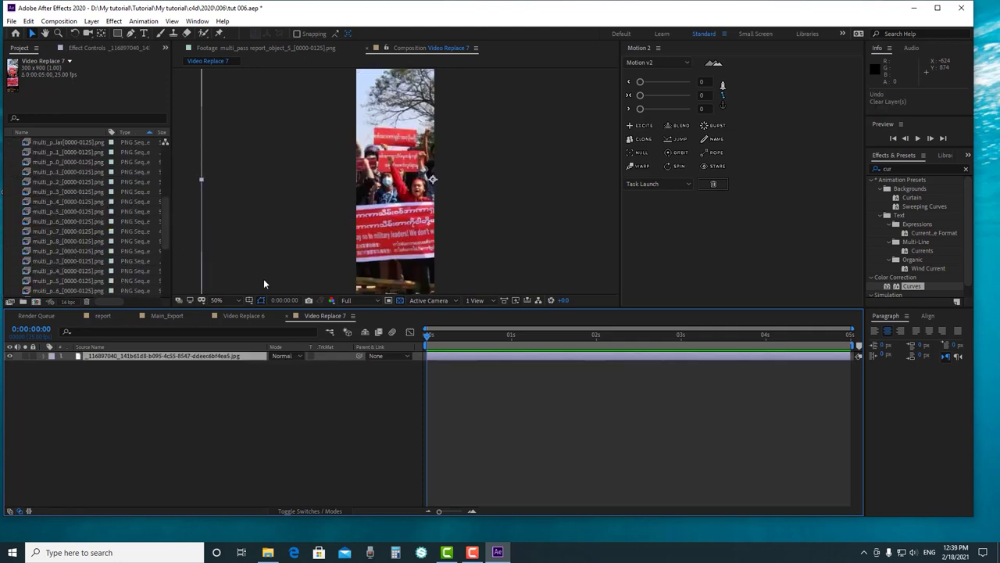
Shift the picture in Video Replace 7 horizontally, setting its position to 853, 442
click(178, 356)
key(p)
drag(272, 365, 556, 358)
scroll(412, 157, down, 2)
scroll(412, 157, up, 2)
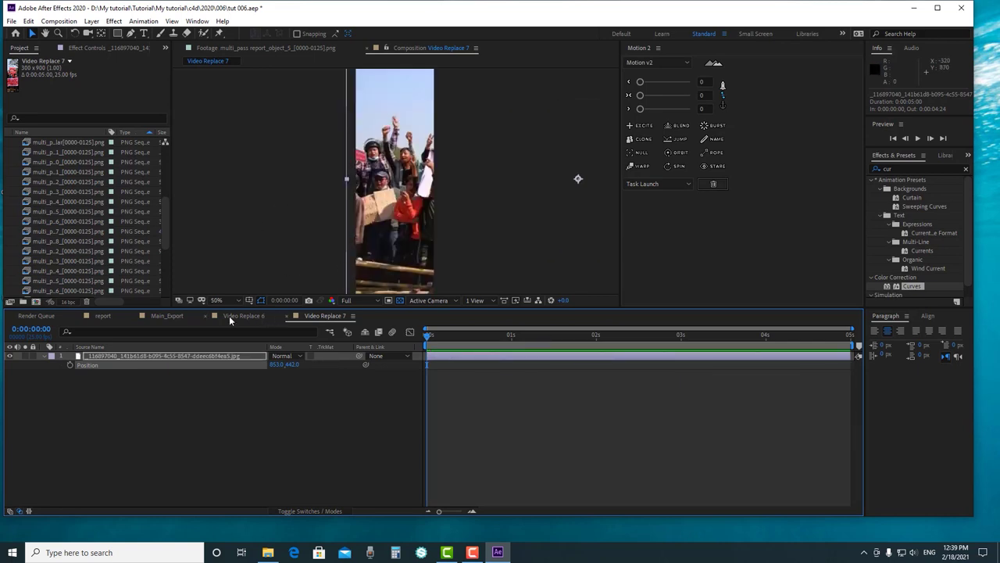
Replace the footage put 2 null in Main_Export with the Video Replace 7 composition
click(167, 316)
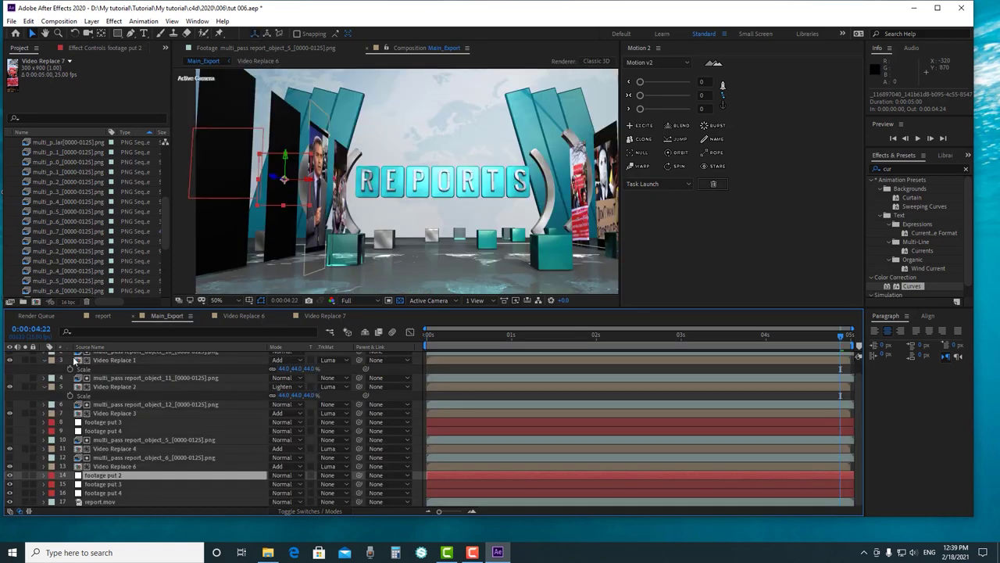
scroll(73, 244, down, 3)
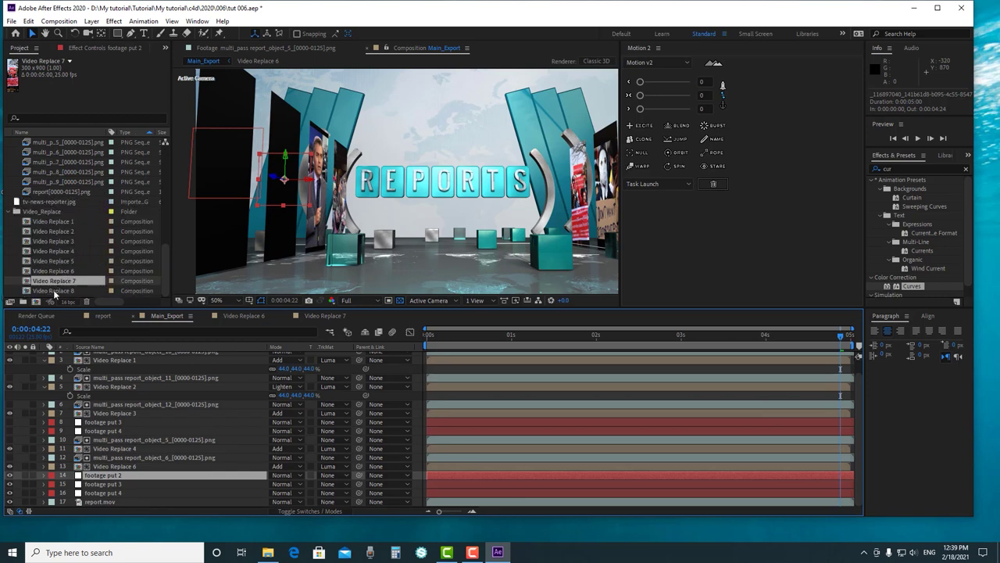
drag(62, 282, 96, 479)
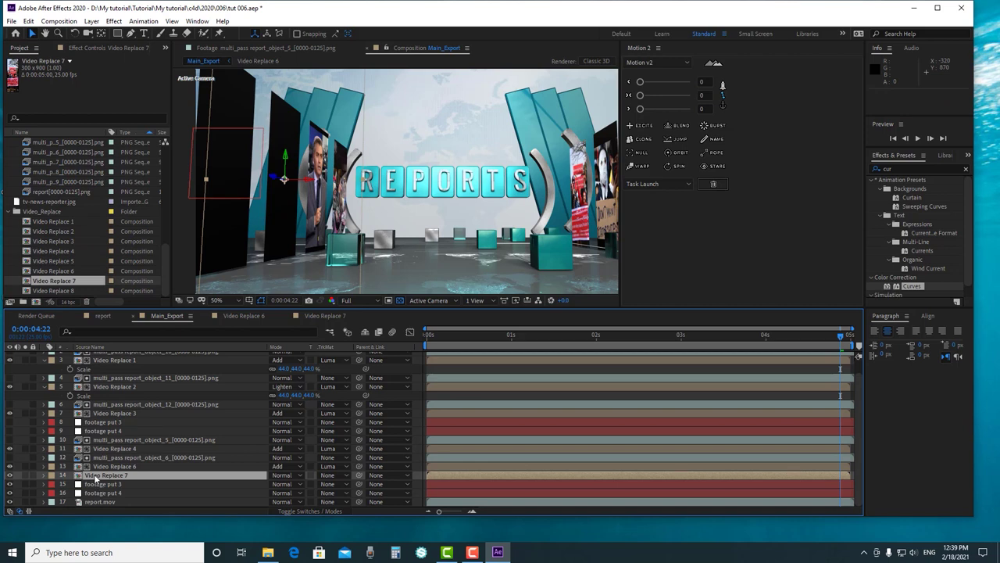
Set the Video Replace 7 layer's scale to 44% and its opacity to 100%
key(s)
click(286, 484)
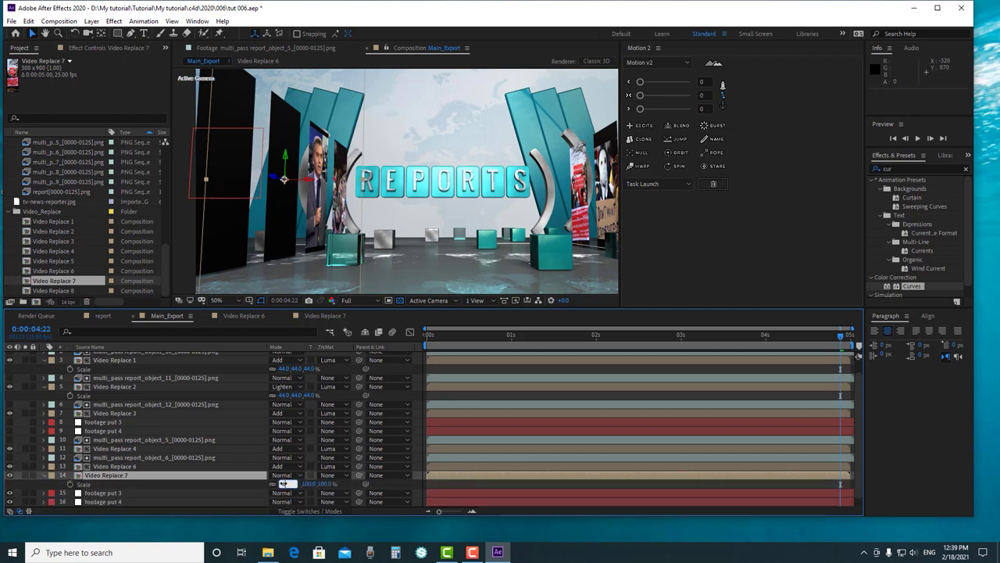
text(44)
key(Return)
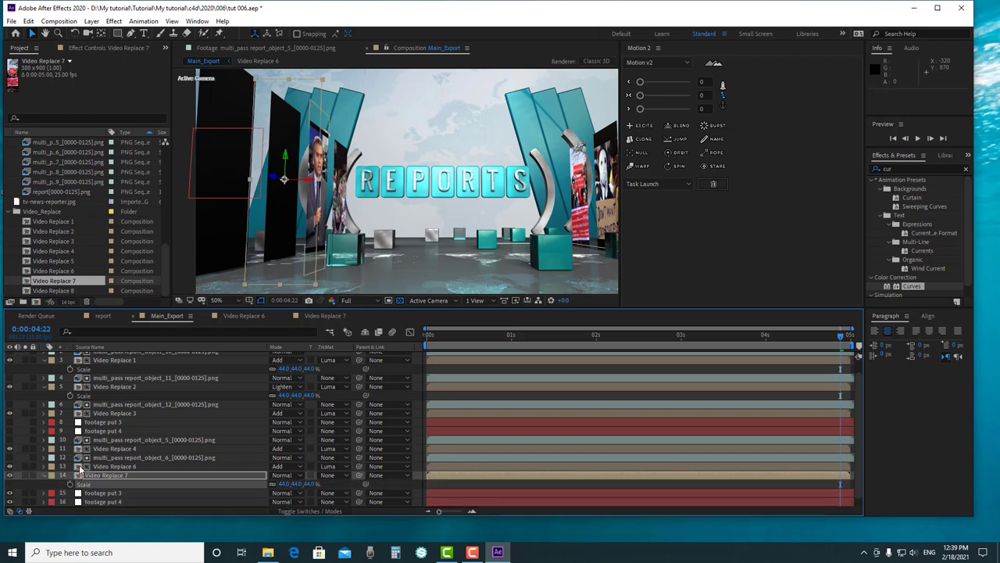
click(110, 474)
key(t)
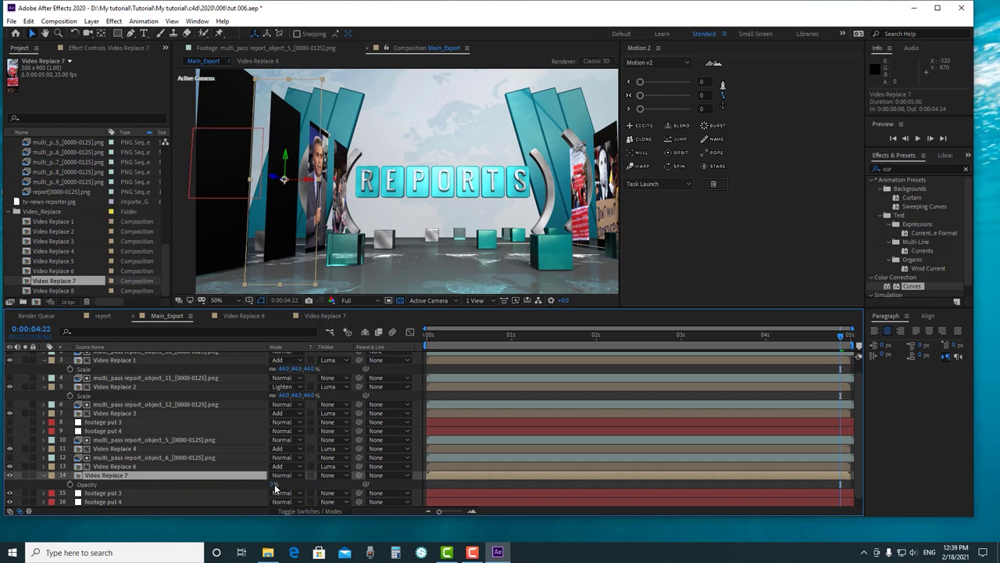
click(275, 485)
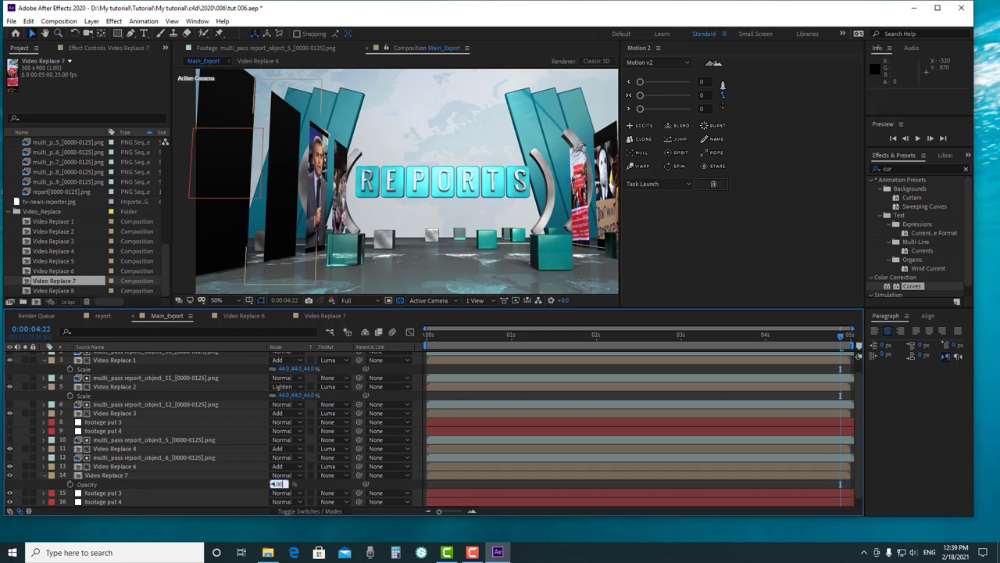
text(100)
key(Return)
Remove the Video Replace 7 layer's orientation and rotation keyframes and set its Y Rotation to -90°
key(r)
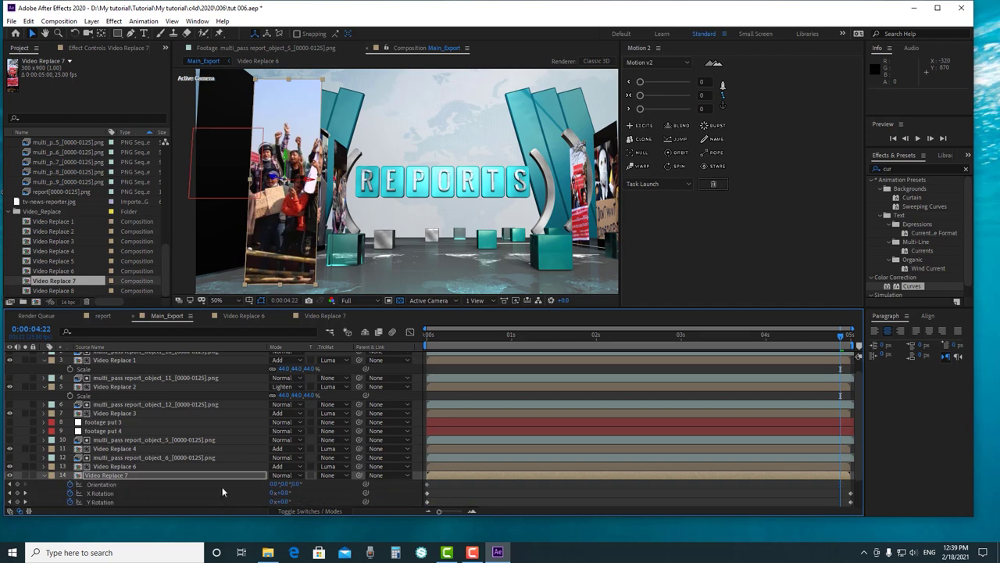
scroll(203, 486, down, 1)
scroll(204, 491, down, 1)
click(70, 466)
click(70, 457)
click(69, 449)
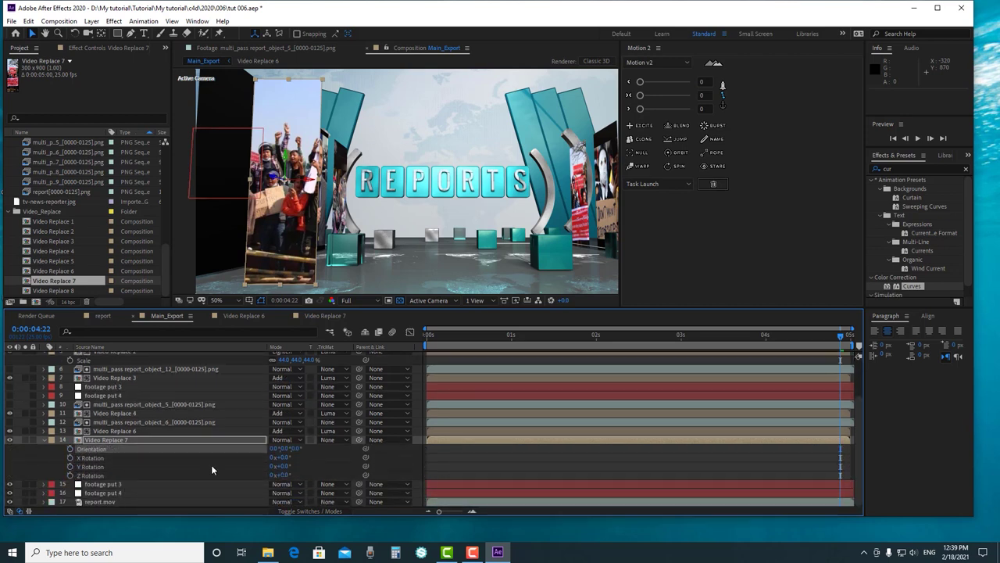
click(110, 466)
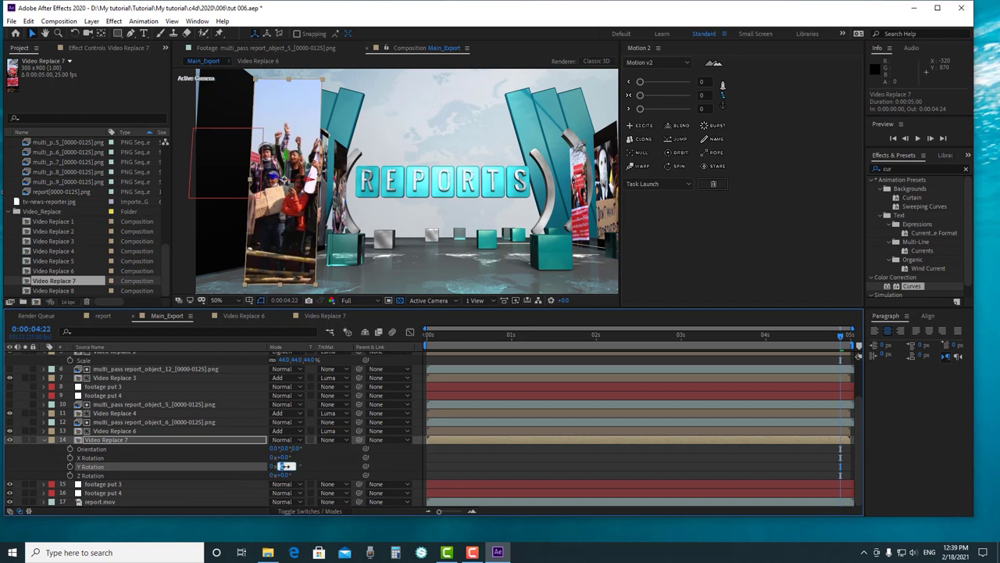
drag(286, 466, 258, 466)
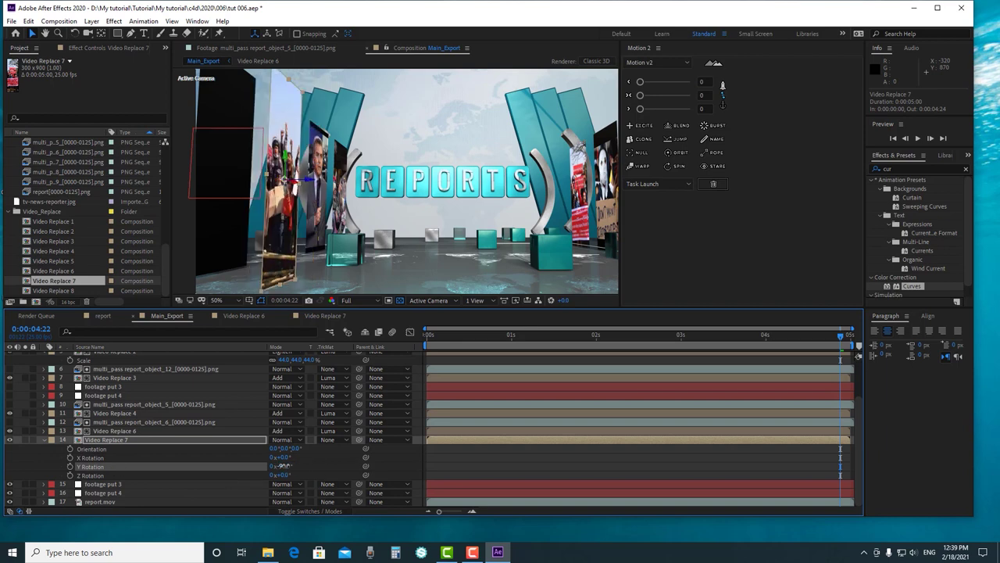
Mask the Video Replace 7 layer with the multi_pass report_object_7 sequence as its Luma Matte and set its blending mode to Add
drag(66, 251, 113, 464)
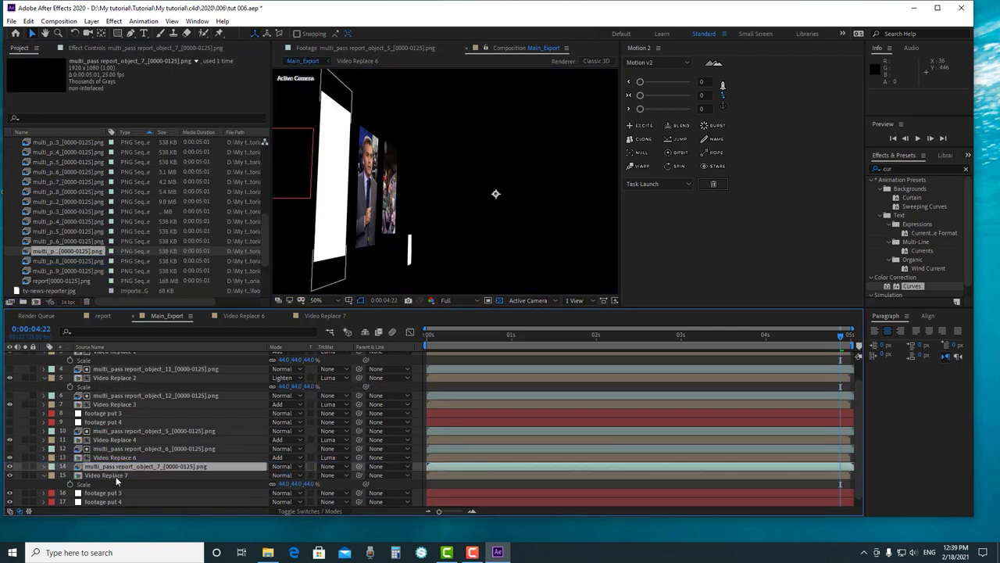
click(116, 475)
click(327, 475)
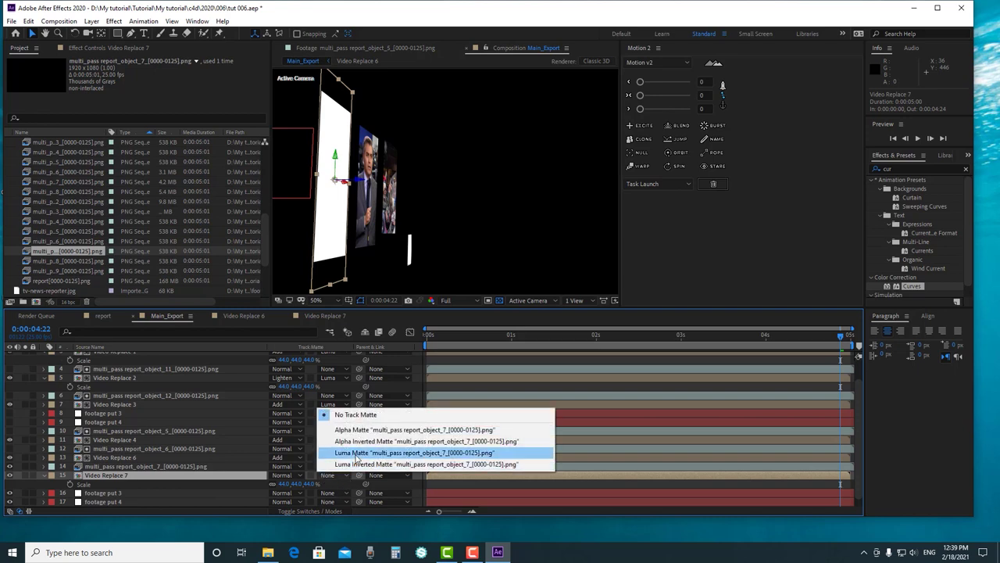
click(351, 454)
scroll(387, 217, down, 2)
click(324, 277)
click(114, 475)
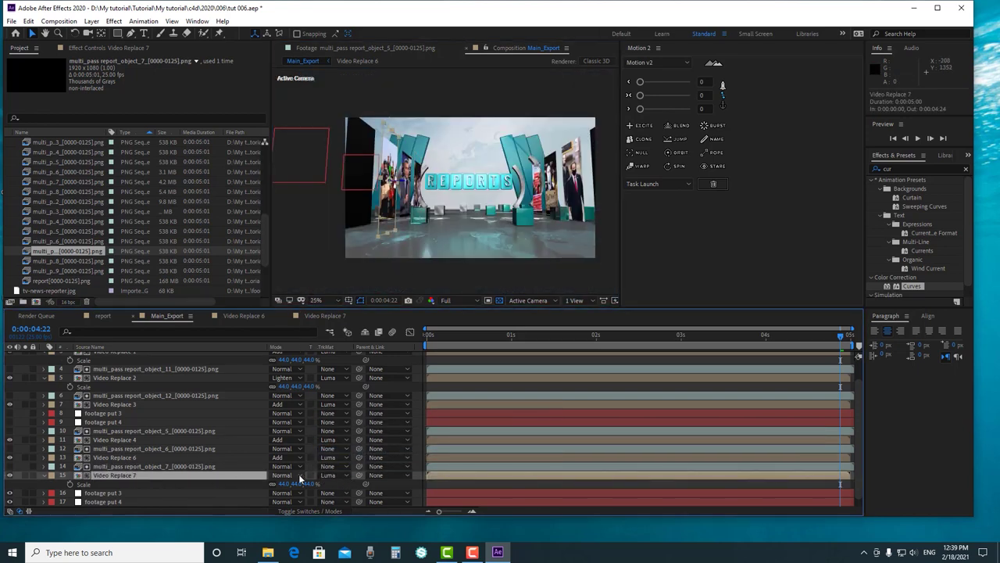
click(283, 475)
click(305, 130)
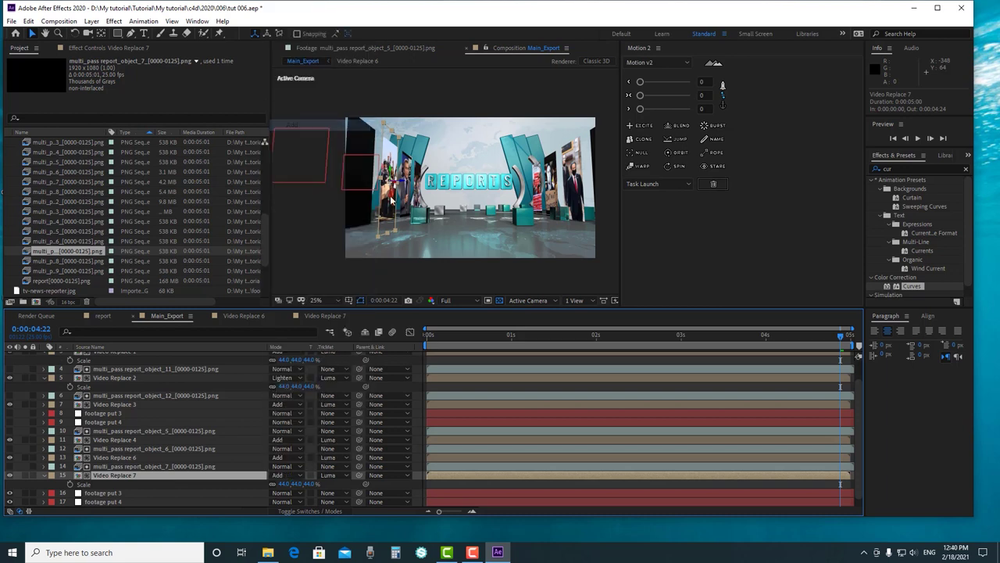
scroll(336, 202, up, 2)
scroll(334, 201, down, 2)
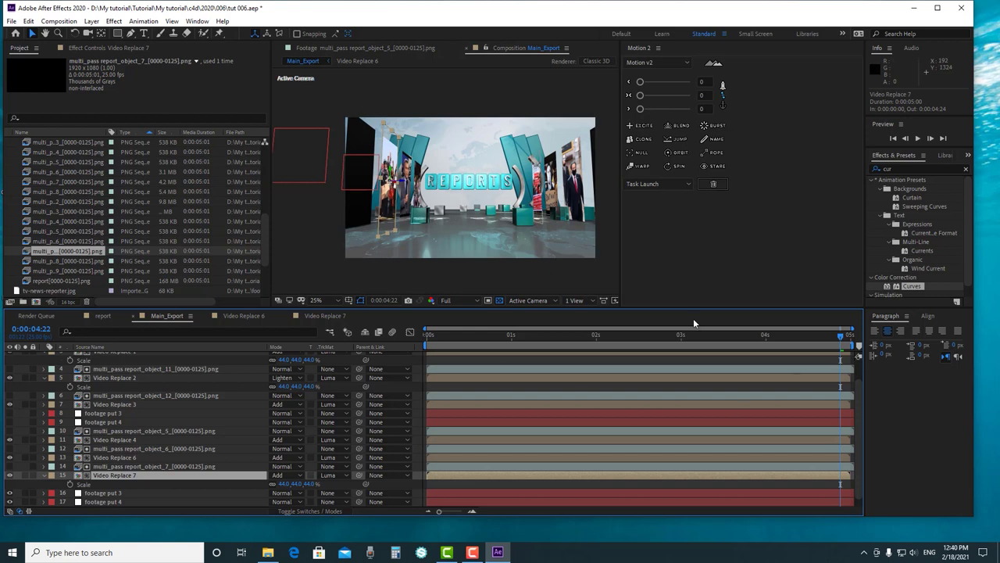
click(44, 474)
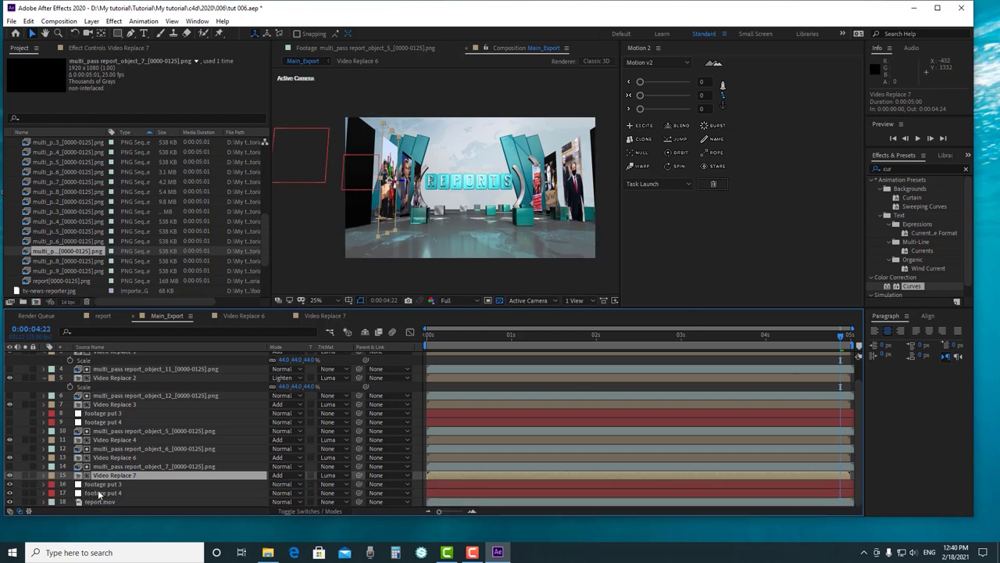
Open the Video Replace 8 composition and delete its existing picture layer
click(106, 485)
scroll(58, 243, down, 3)
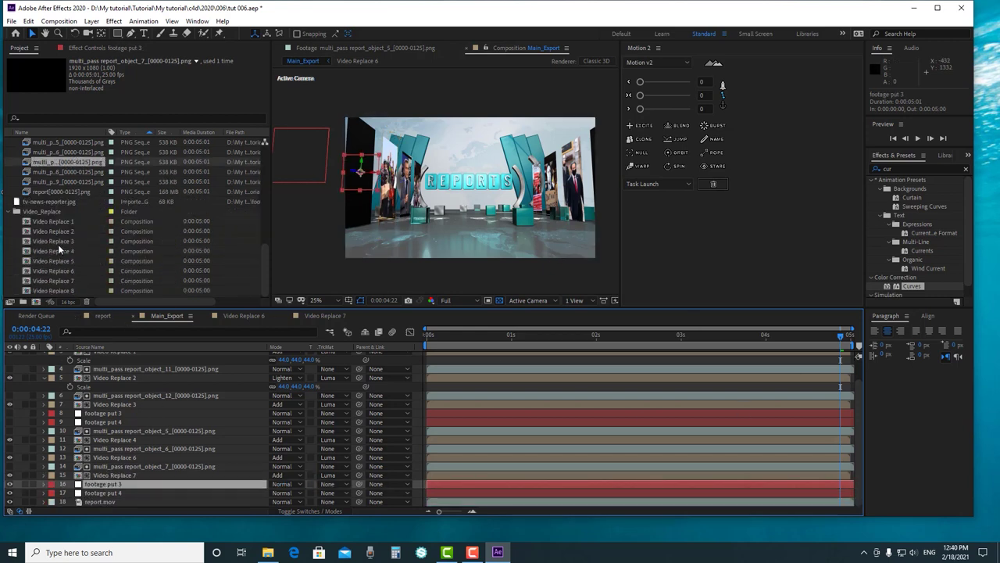
click(60, 290)
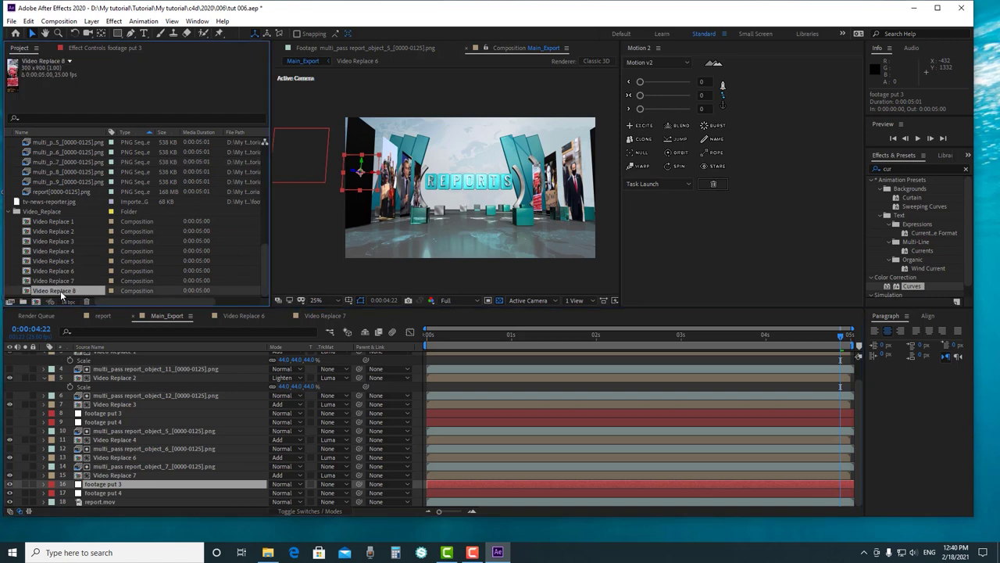
double_click(61, 289)
click(117, 357)
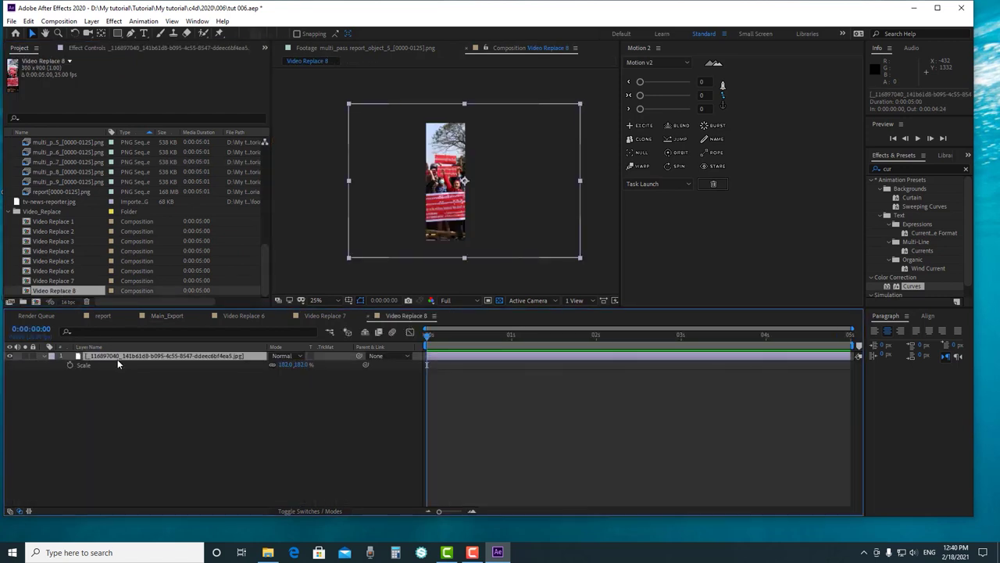
key(Delete)
Add the _116924462_gettyimages-1231064591.jpg picture from the footage picture folder to the Video Replace 8 composition
scroll(70, 215, up, 3)
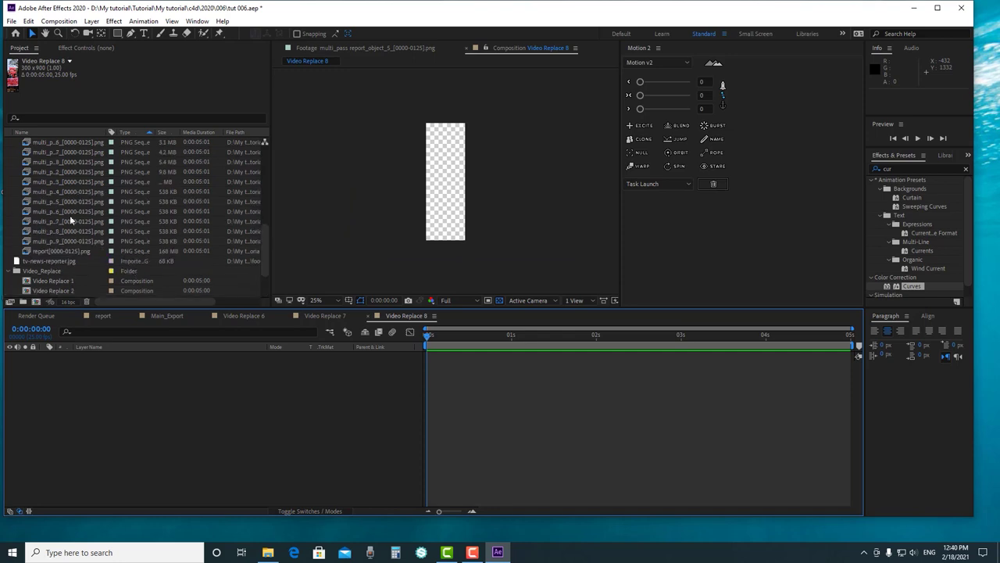
click(66, 221)
scroll(67, 257, up, 5)
click(47, 193)
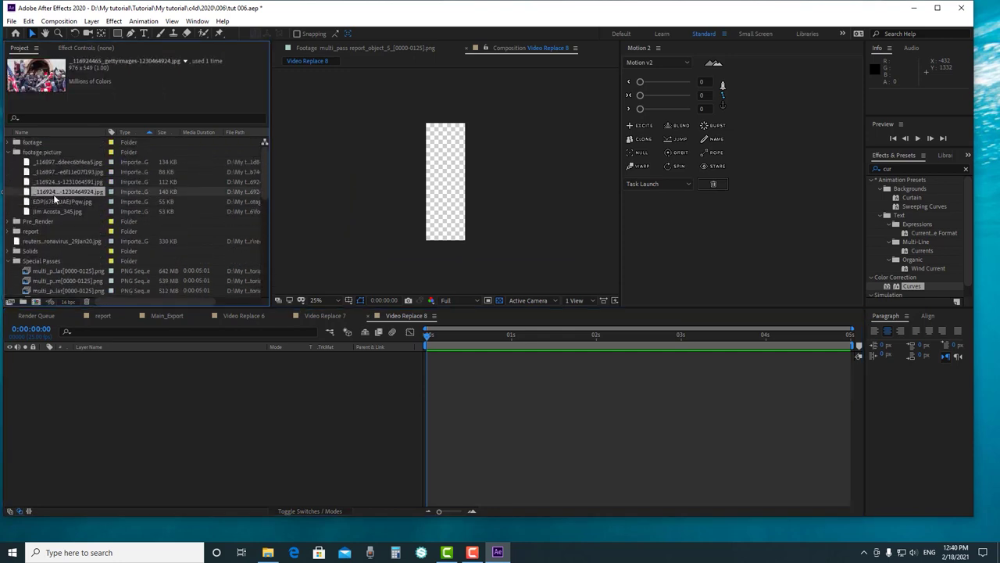
click(57, 182)
drag(61, 209, 89, 377)
Scale the new picture in Video Replace 8 to 194% and move it to about 486, 462
key(s)
drag(286, 364, 359, 364)
scroll(395, 204, up, 2)
scroll(401, 204, down, 2)
drag(442, 203, 485, 209)
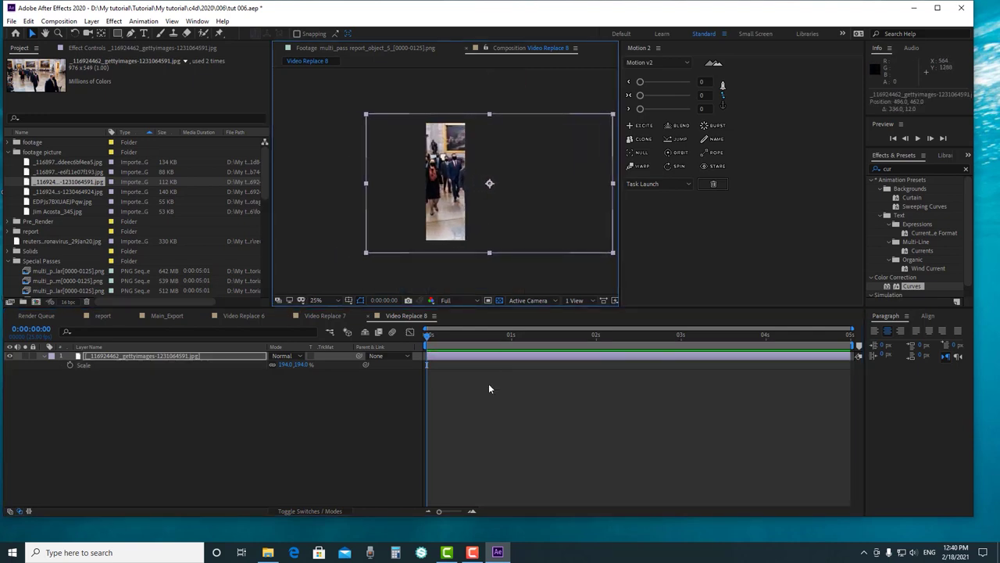
Replace the visible footage put 3 null in Main_Export with the Video Replace 8 composition
click(238, 316)
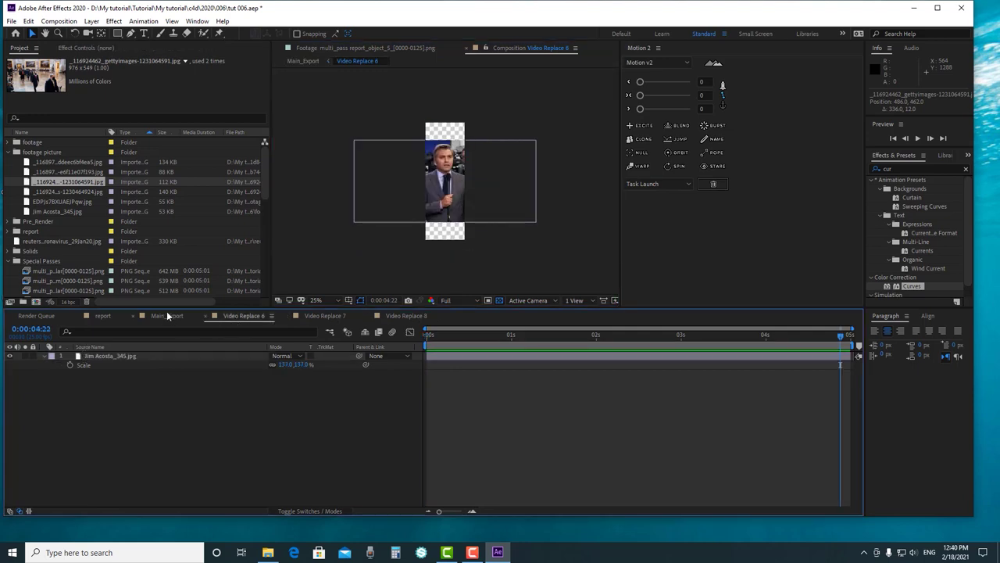
click(167, 316)
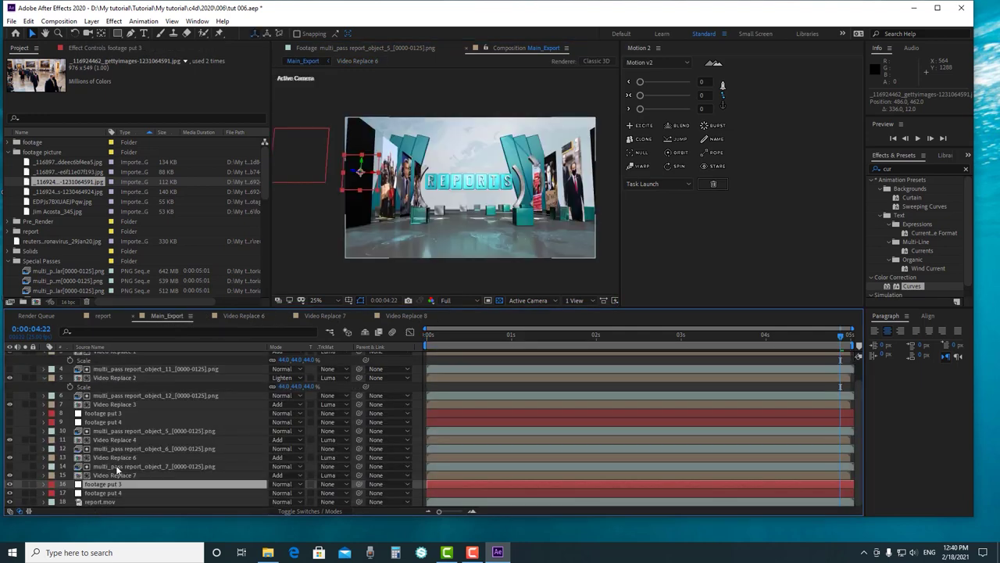
scroll(60, 255, down, 5)
scroll(60, 266, down, 2)
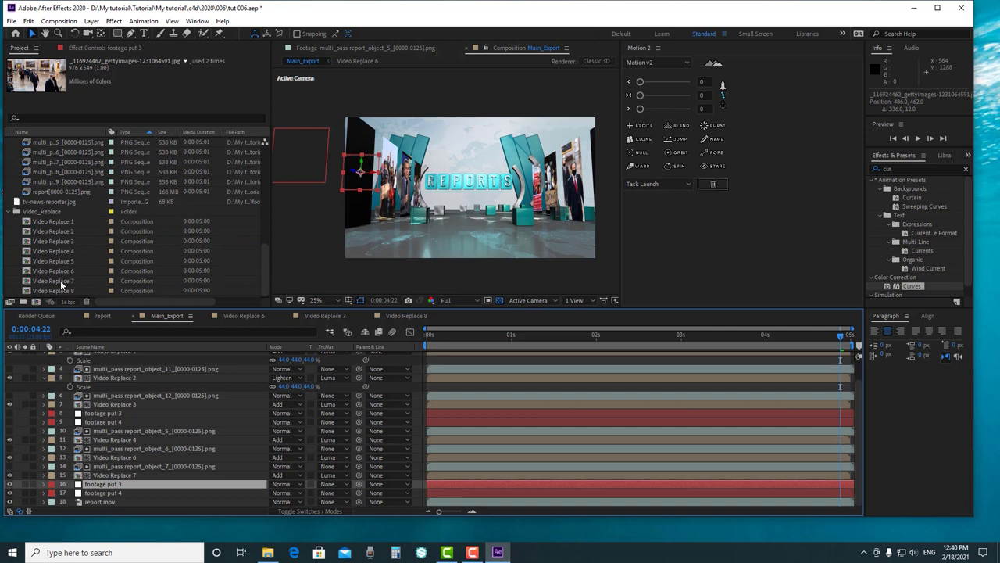
click(62, 290)
drag(85, 337, 117, 491)
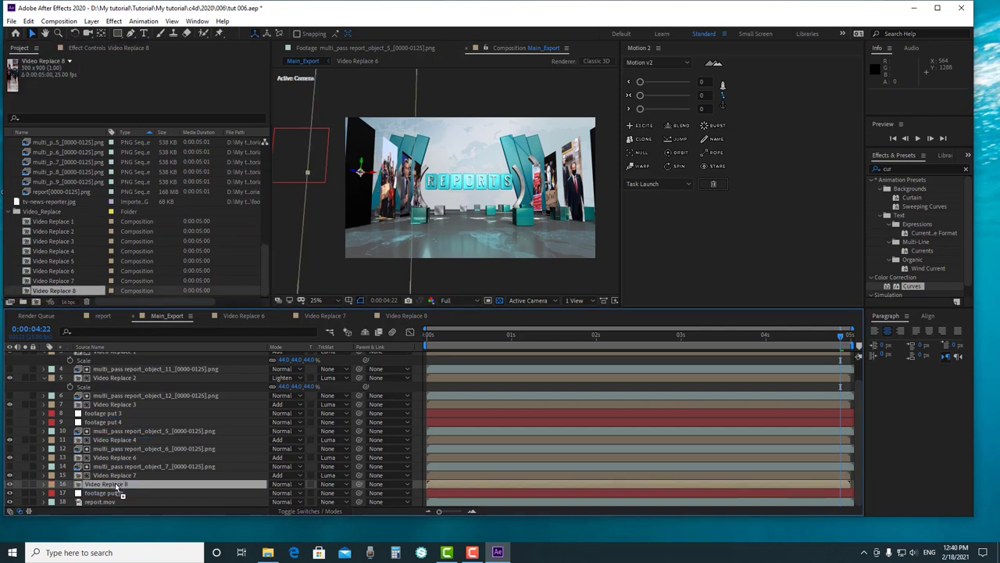
Set the Video Replace 8 layer's scale to 44%
key(t)
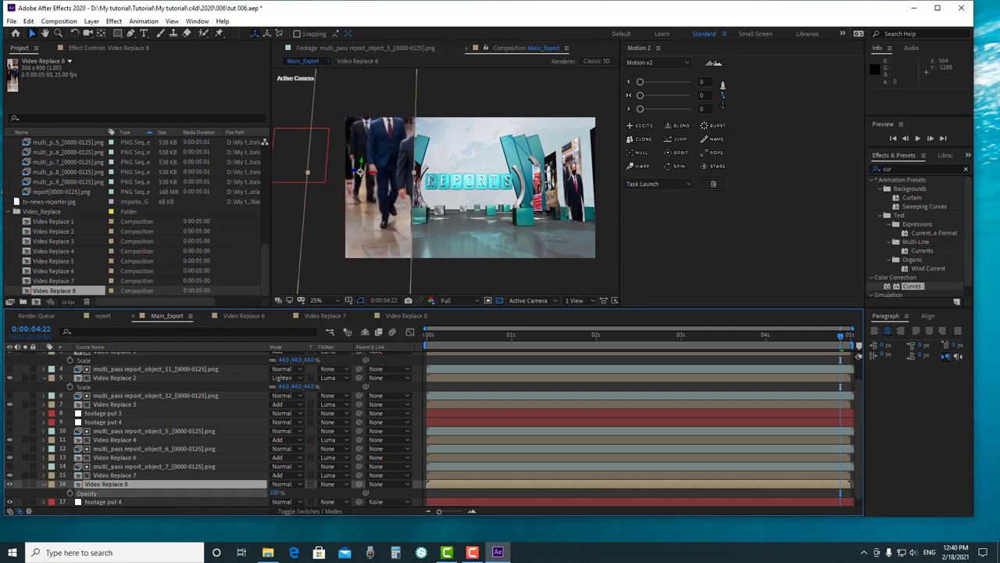
key(s)
click(286, 493)
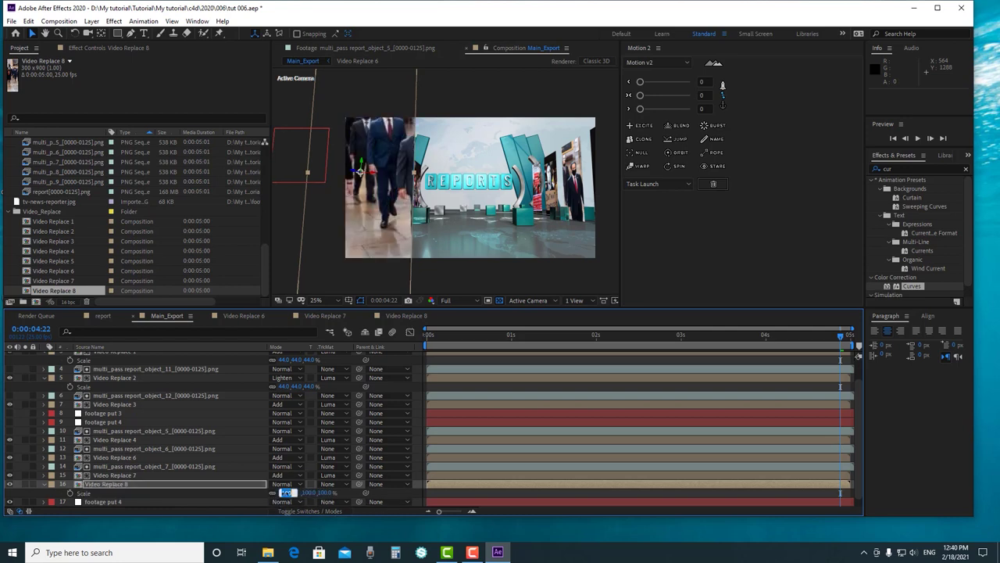
text(44)
key(Return)
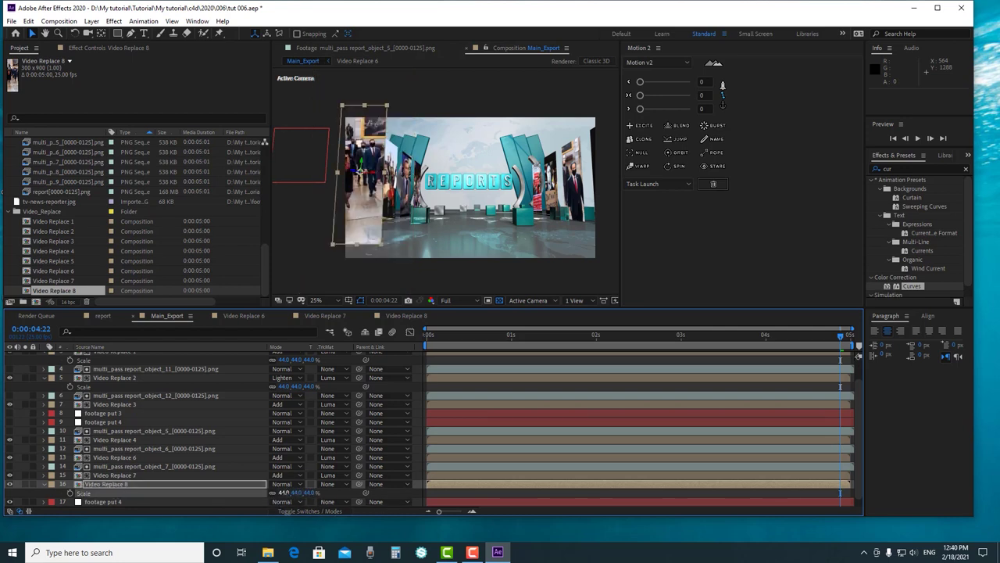
Remove the Video Replace 8 layer's orientation and rotation keyframes and set its Y Rotation to -90°
key(r)
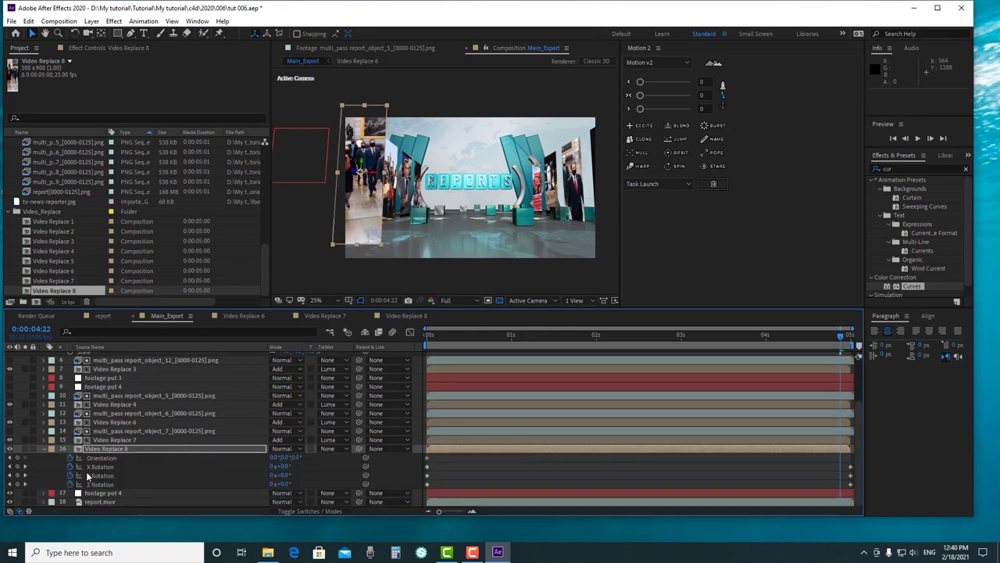
click(69, 484)
click(70, 475)
click(70, 466)
click(69, 458)
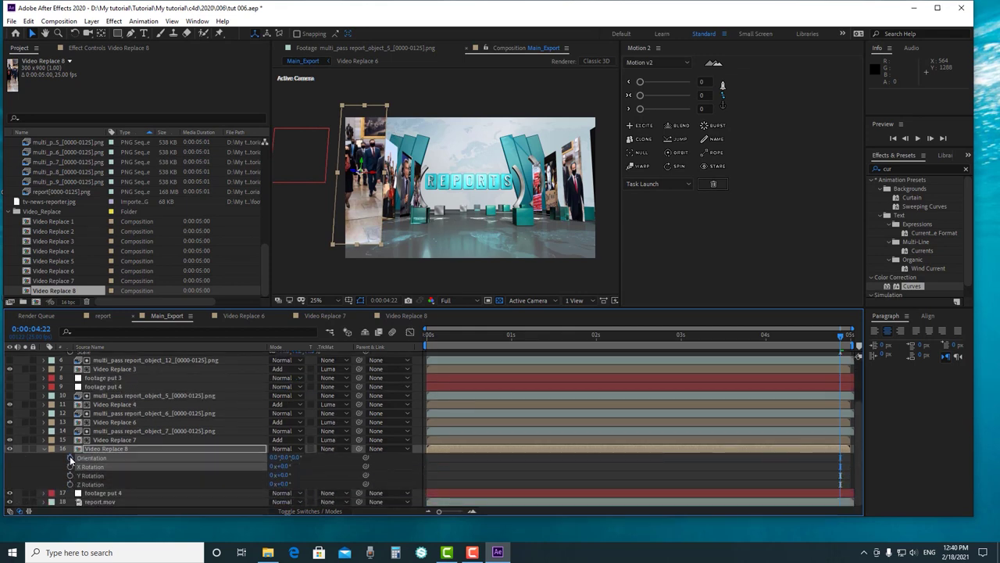
click(283, 475)
text(-020)
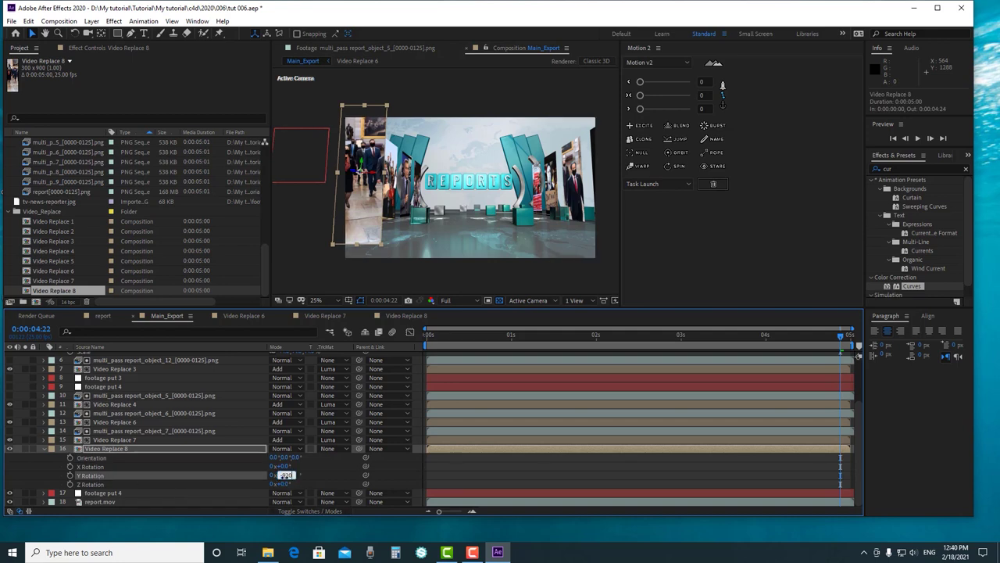
key(Return)
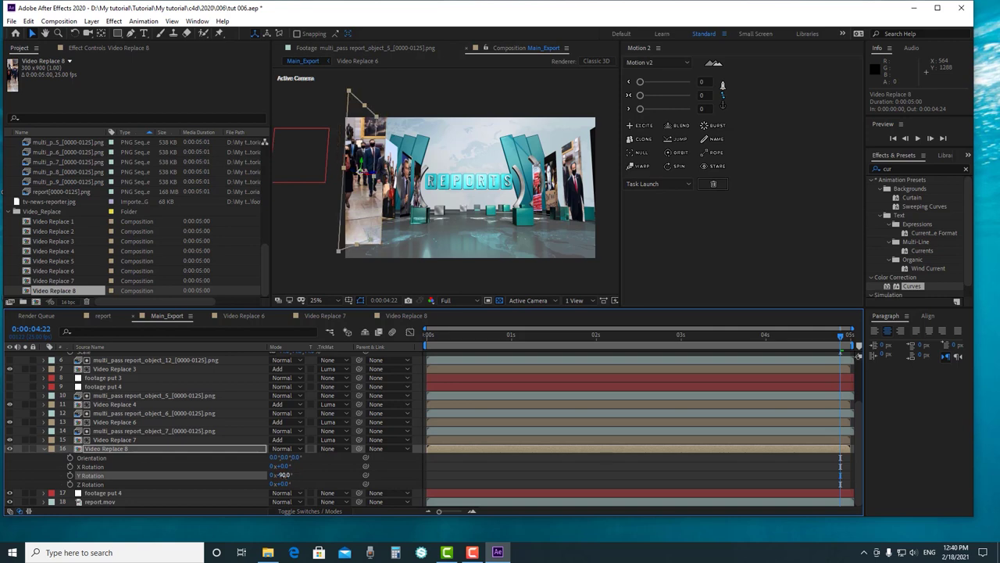
scroll(122, 270, up, 3)
scroll(122, 269, up, 3)
drag(48, 263, 133, 465)
right_click(132, 449)
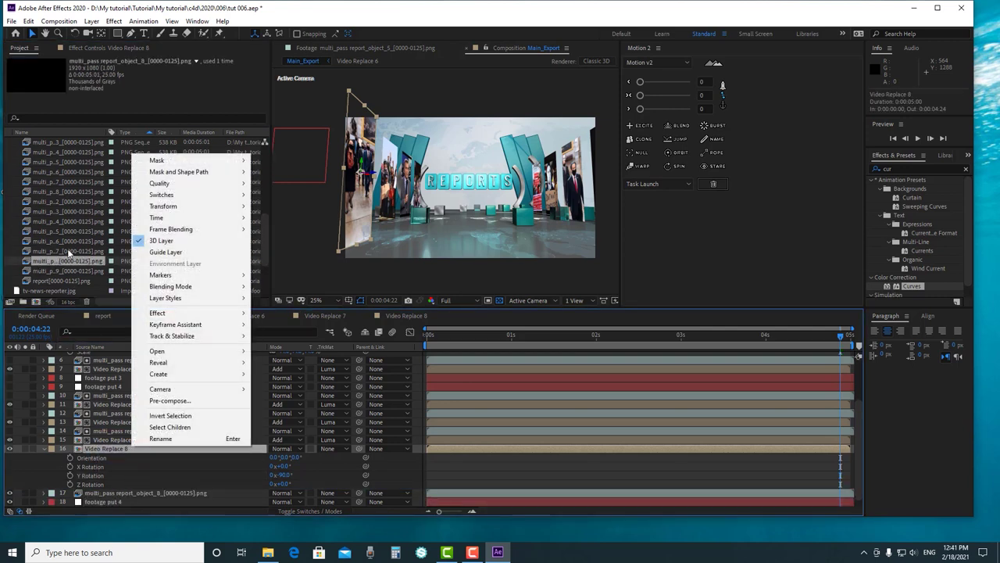
click(69, 252)
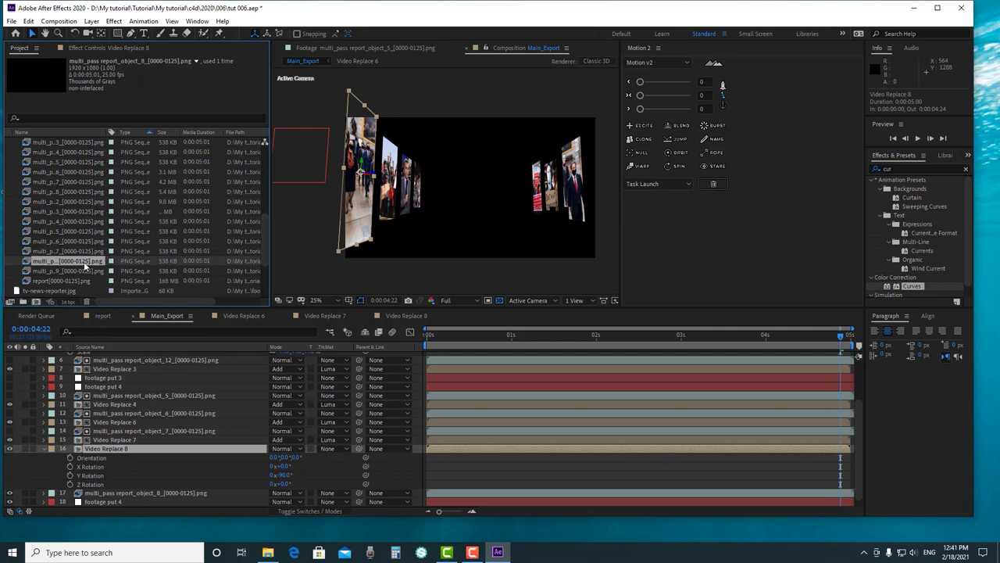
Place the multi_pass report_object_8 sequence directly above Video Replace 8 and use it as that layer's Luma Matte
drag(85, 262, 118, 443)
click(118, 456)
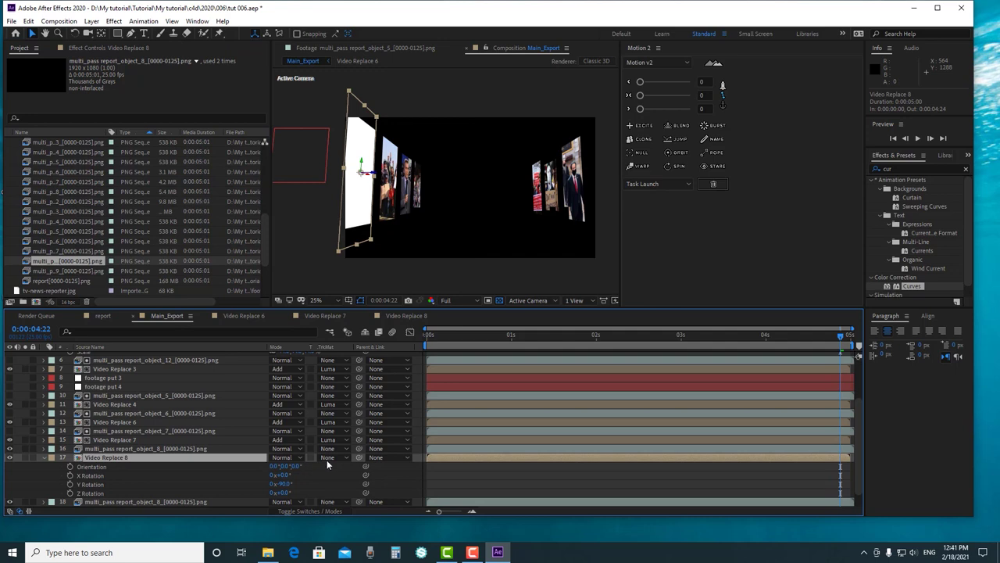
click(326, 457)
click(354, 509)
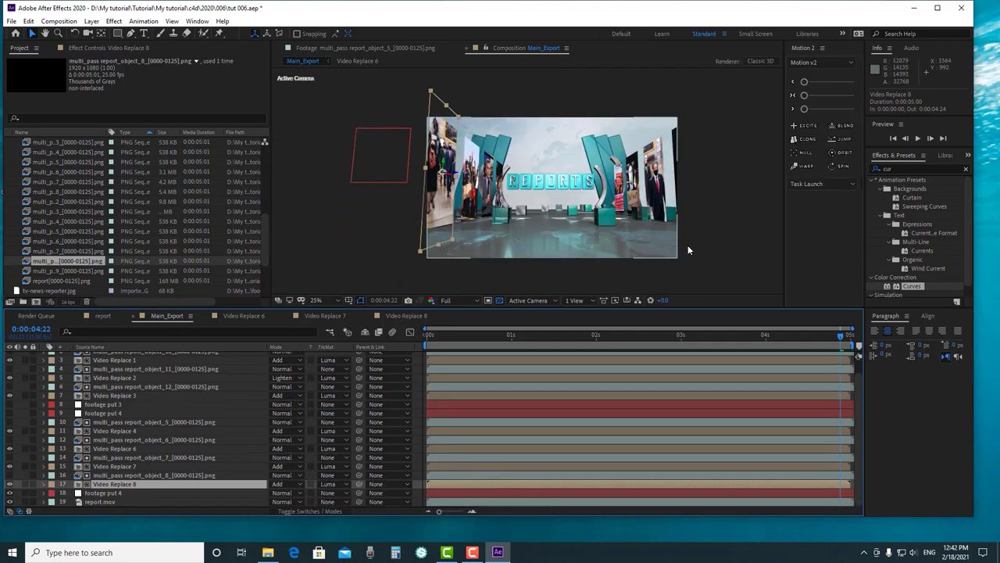
Examine how the replaced pictures fit the screen panels on both sides of the REPORTS scene in Main_Export
click(687, 250)
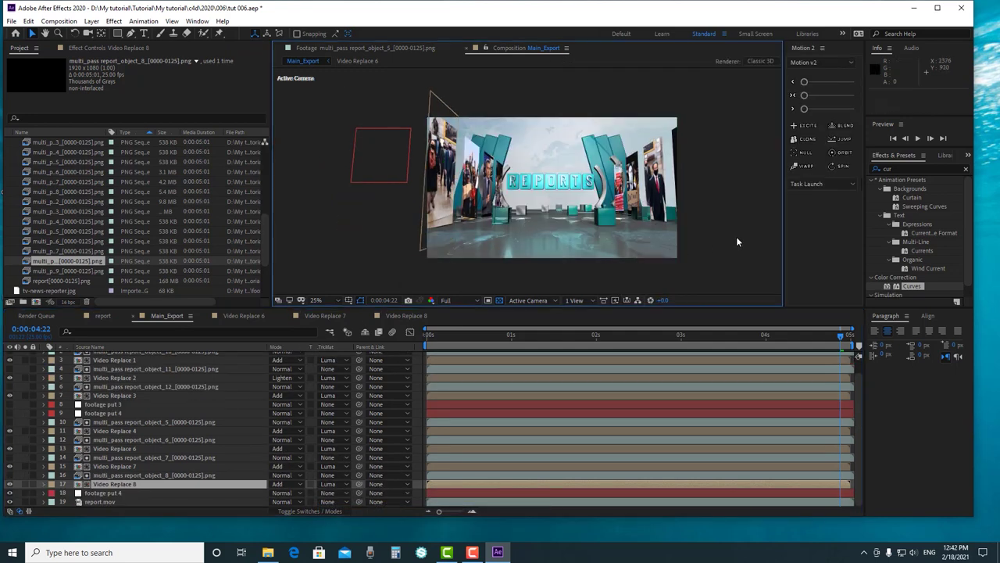
scroll(484, 213, up, 1)
scroll(485, 213, down, 1)
key(h)
drag(587, 218, 540, 205)
scroll(540, 205, up, 1)
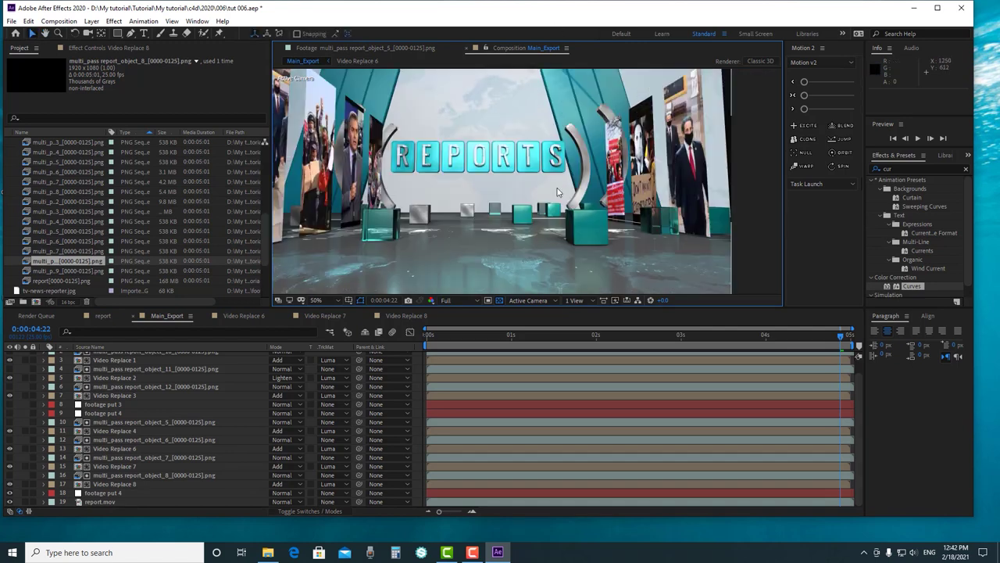
scroll(555, 224, down, 1)
key(v)
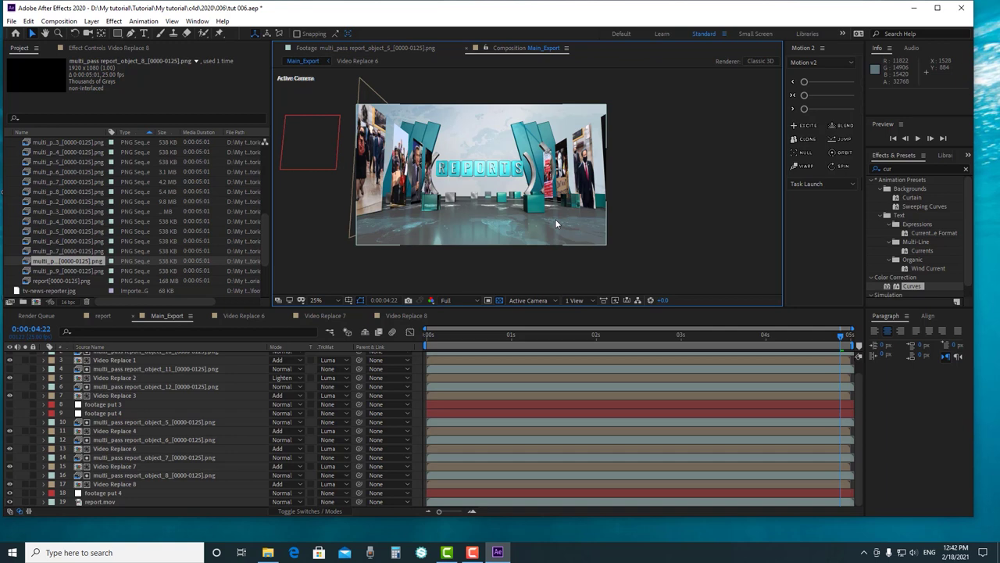
scroll(565, 206, up, 2)
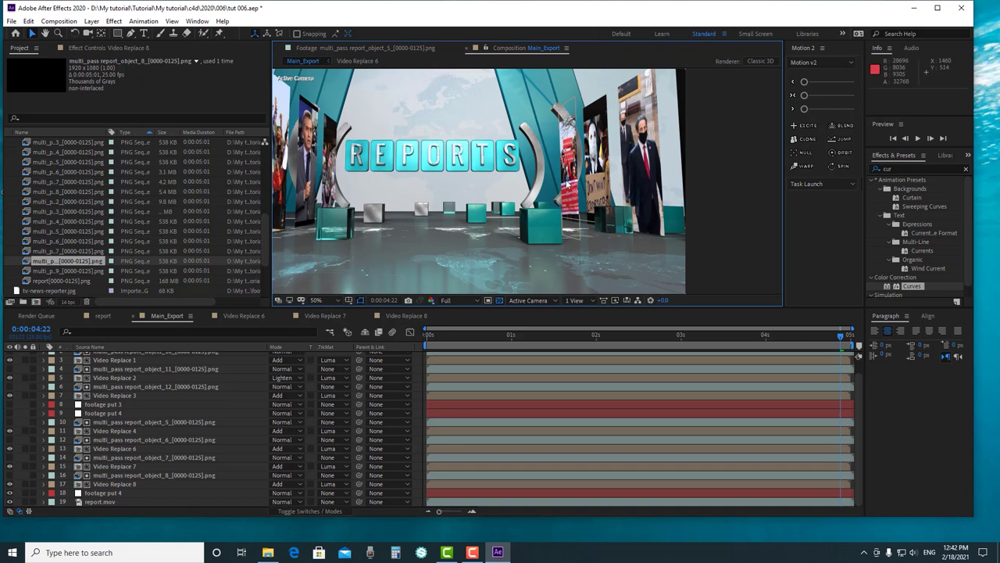
scroll(568, 184, down, 1)
scroll(569, 183, up, 1)
scroll(566, 184, up, 1)
scroll(566, 184, down, 2)
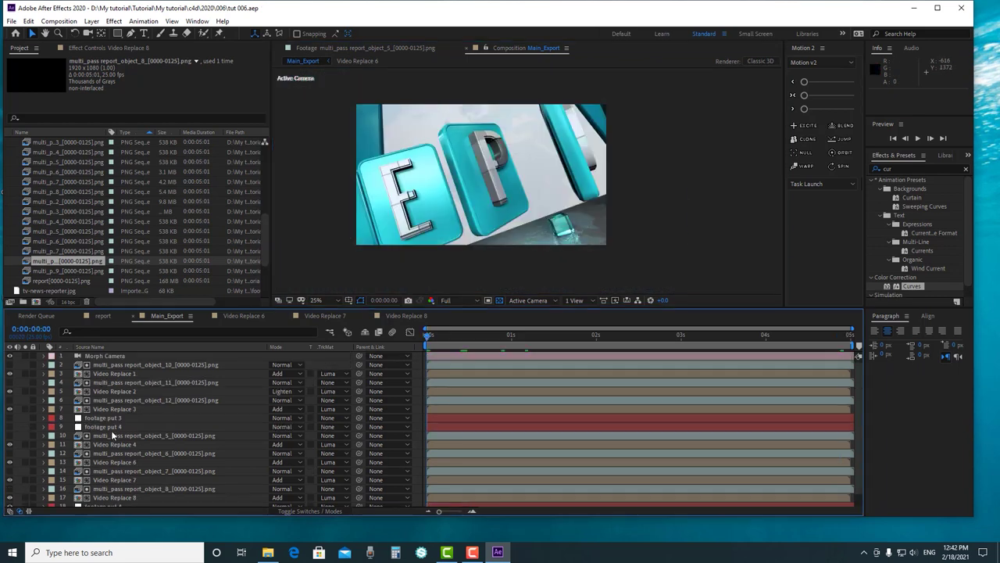
Collapse the Special Passes folder among the project items
scroll(112, 429, down, 1)
scroll(112, 429, up, 1)
scroll(46, 198, up, 2)
click(10, 213)
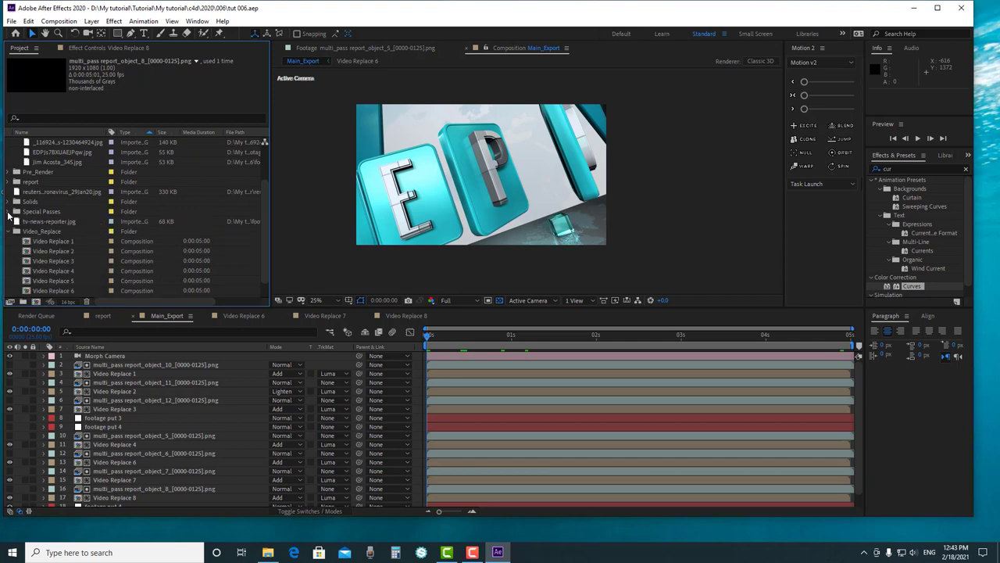